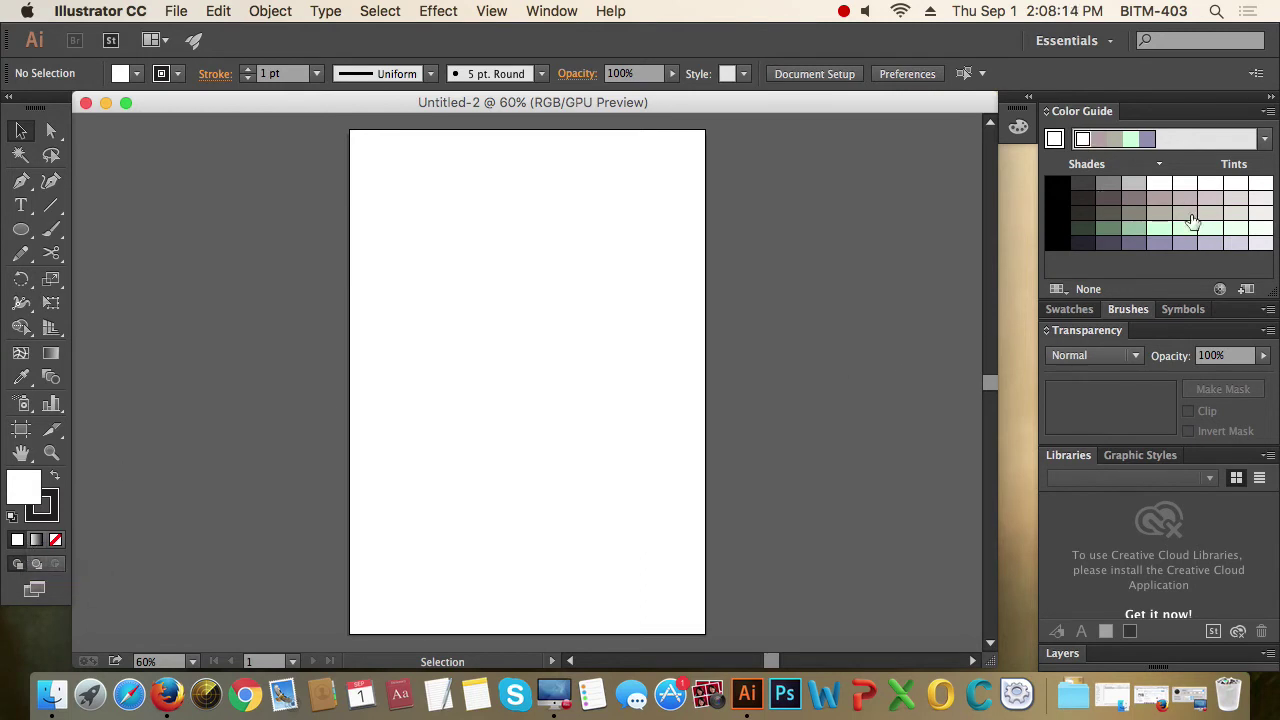
Open the Actions panel, dock it beside the right-hand panels, then close it again
{"action": "left_click", "coordinate": [557, 11]}
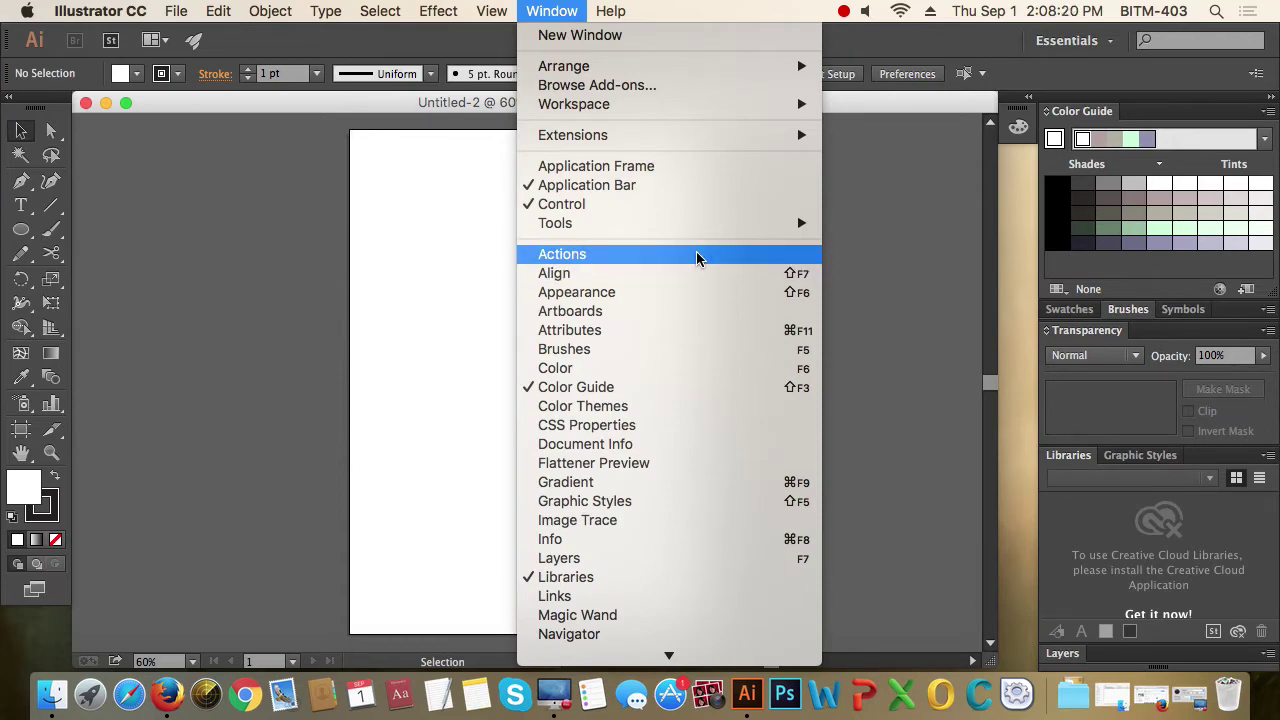
{"action": "left_click", "coordinate": [647, 256]}
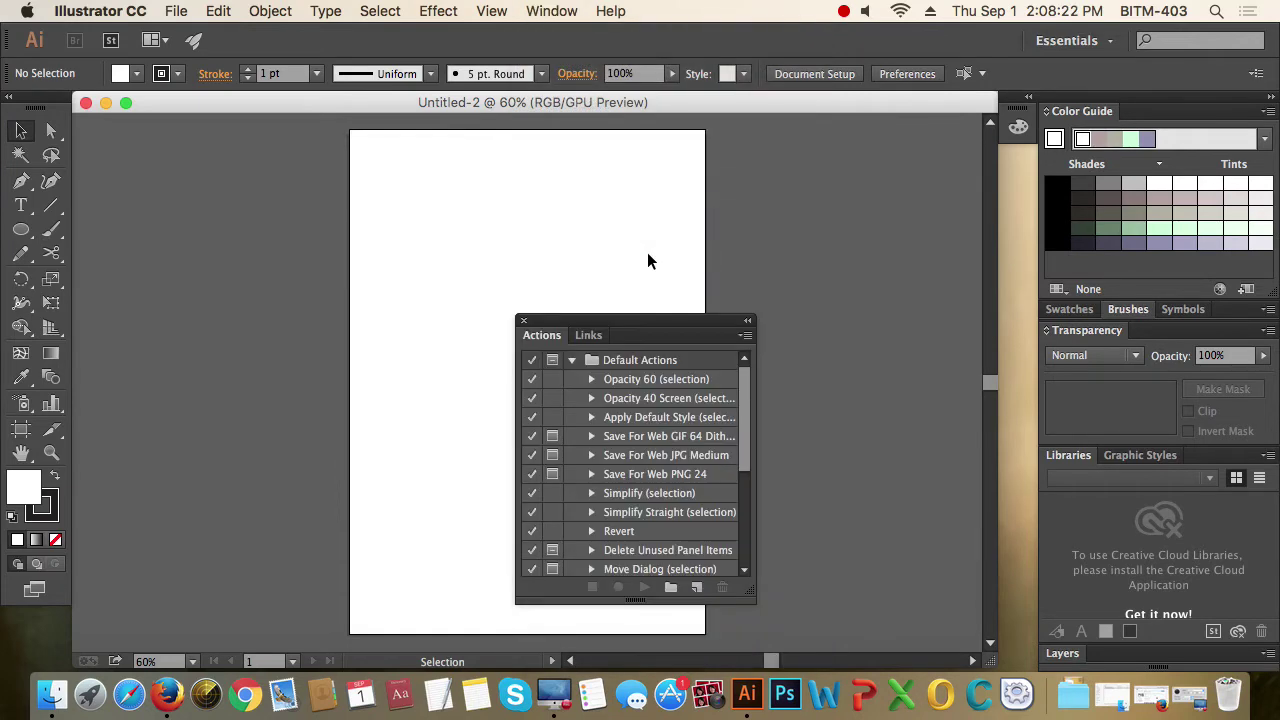
{"action": "mouse_move", "coordinate": [668, 322]}
{"action": "left_mouse_down"}
{"action": "mouse_move", "coordinate": [868, 127]}
{"action": "mouse_move", "coordinate": [870, 157]}
{"action": "left_mouse_up"}
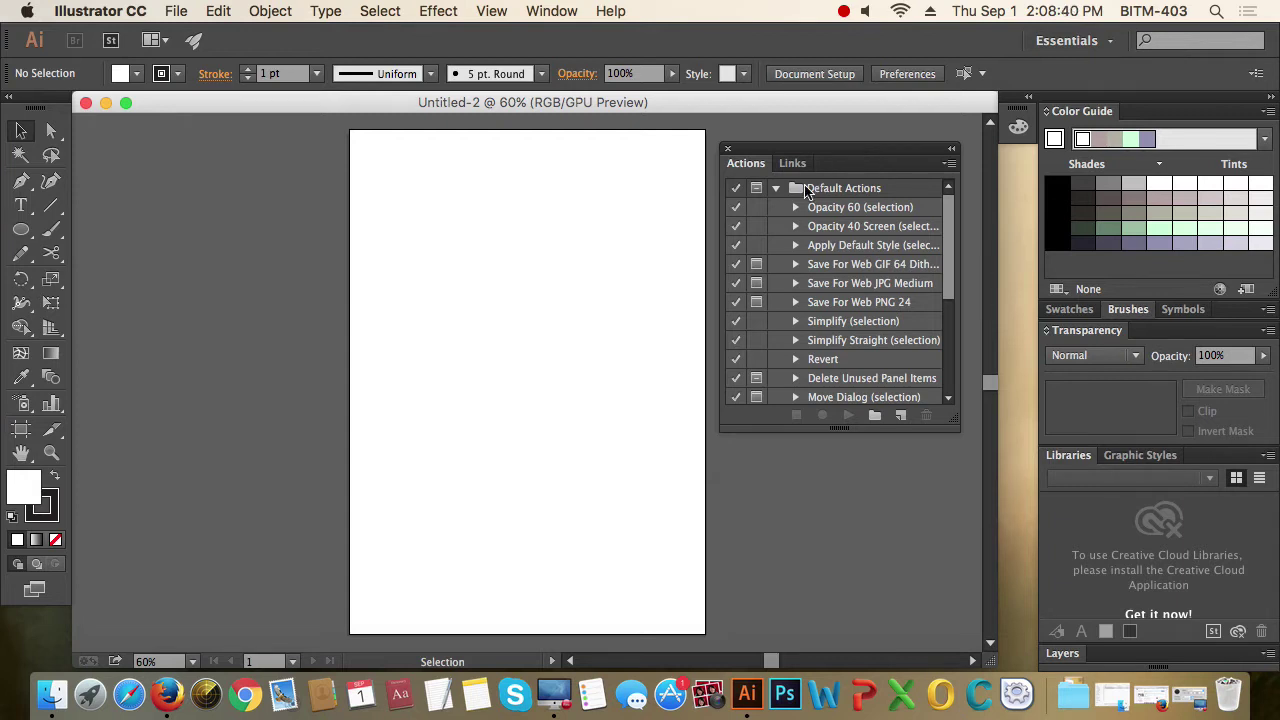
{"action": "left_click", "coordinate": [776, 189]}
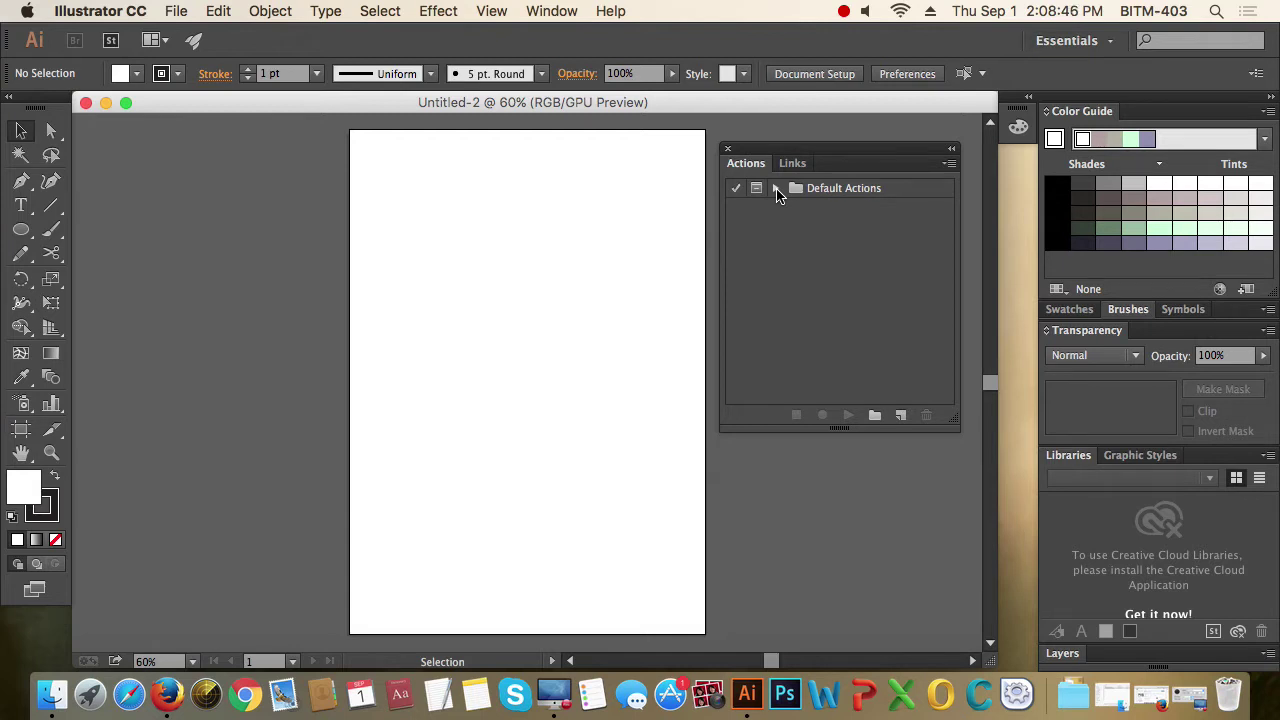
{"action": "left_click", "coordinate": [728, 149]}
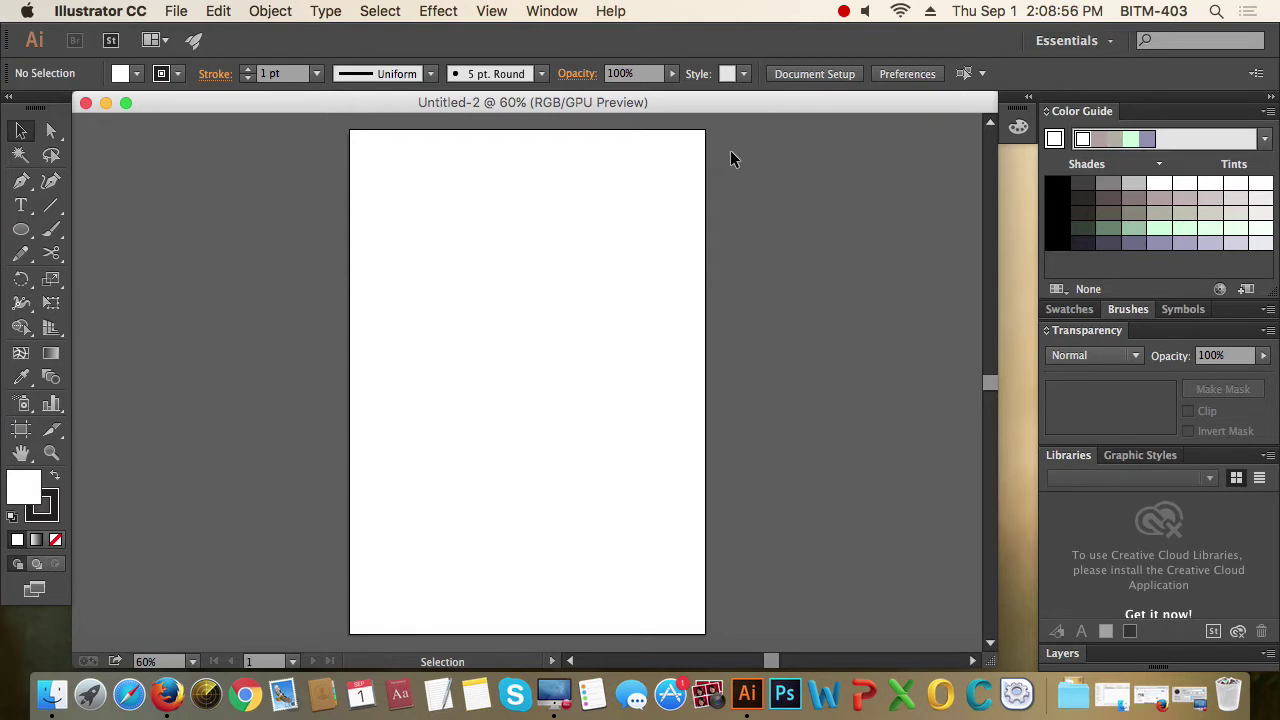
{"action": "left_click", "coordinate": [552, 11]}
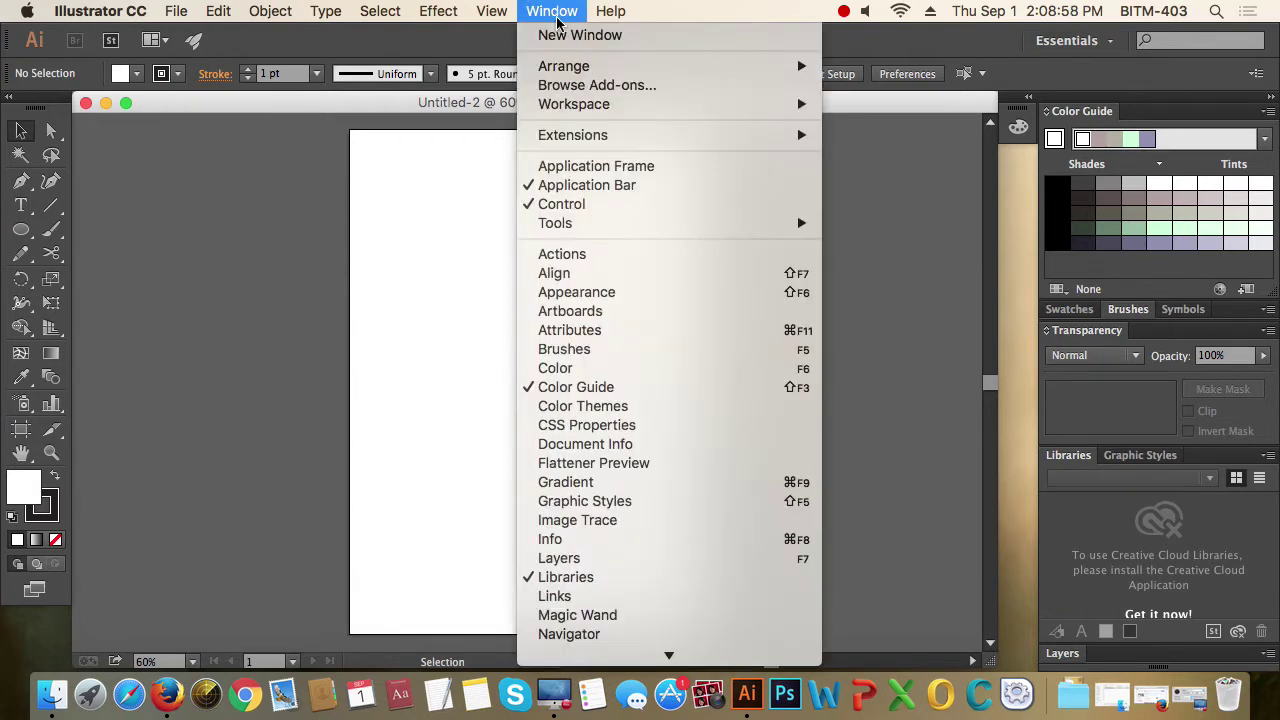
{"action": "left_click", "coordinate": [628, 254]}
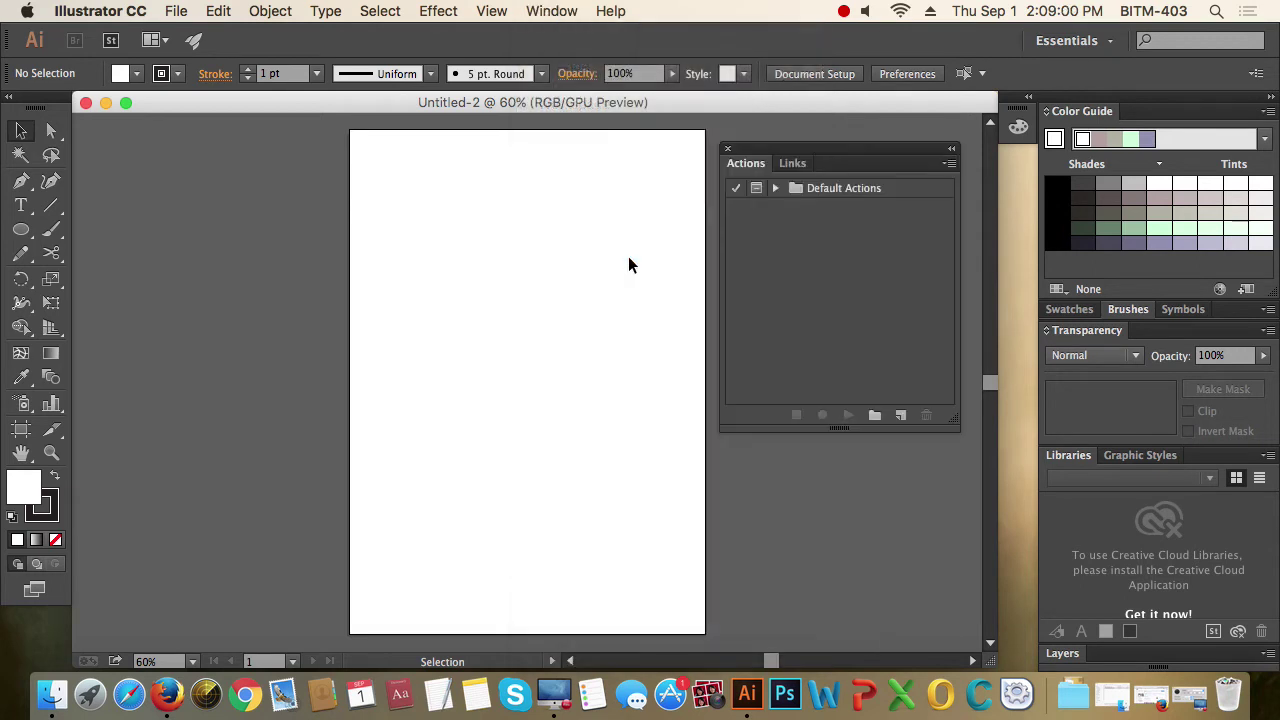
{"action": "left_click_drag", "start_coordinate": [800, 150], "coordinate": [822, 164]}
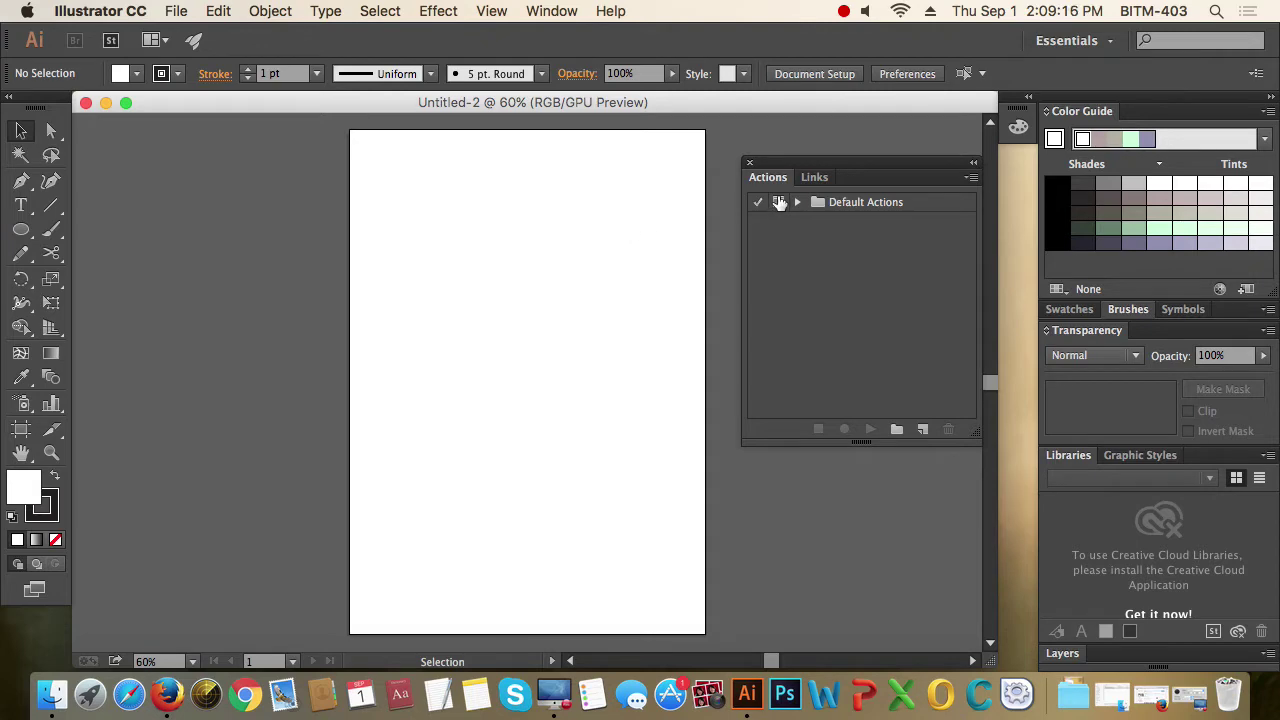
{"action": "left_click", "coordinate": [751, 165]}
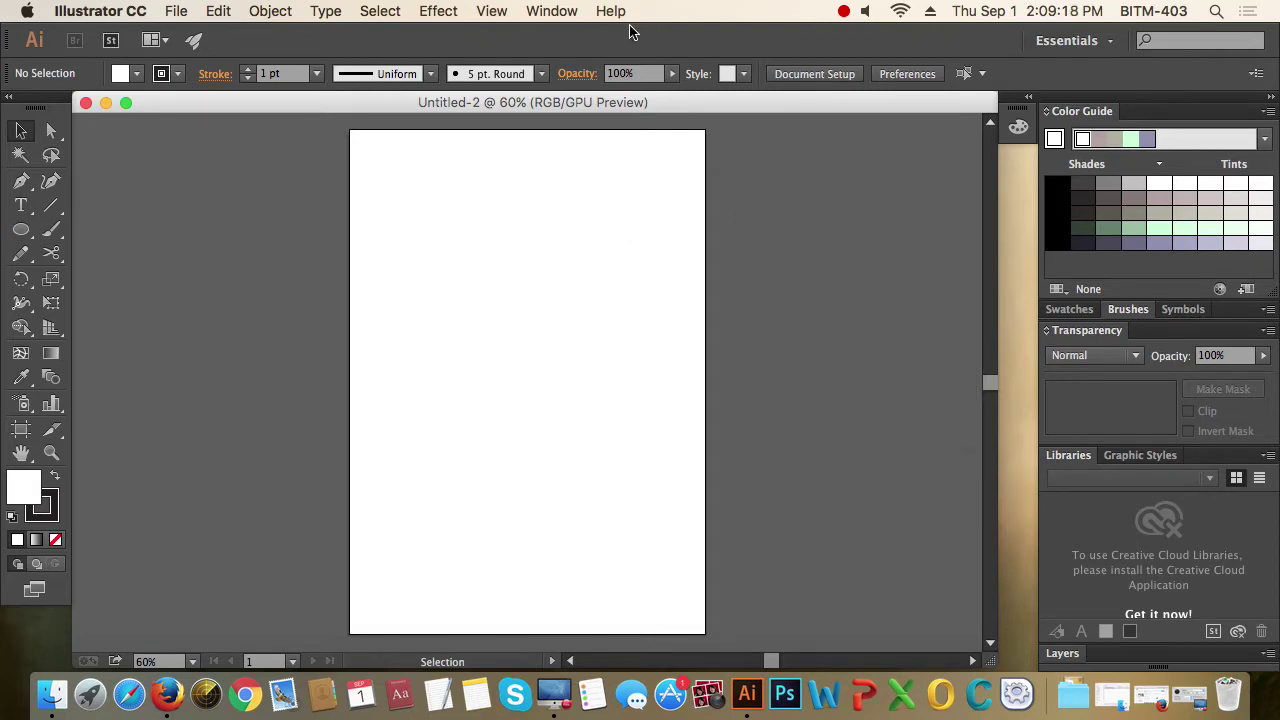
Open the Align panel and dock it to the right of the page with its options shown
{"action": "left_click", "coordinate": [552, 11]}
{"action": "left_click", "coordinate": [651, 274]}
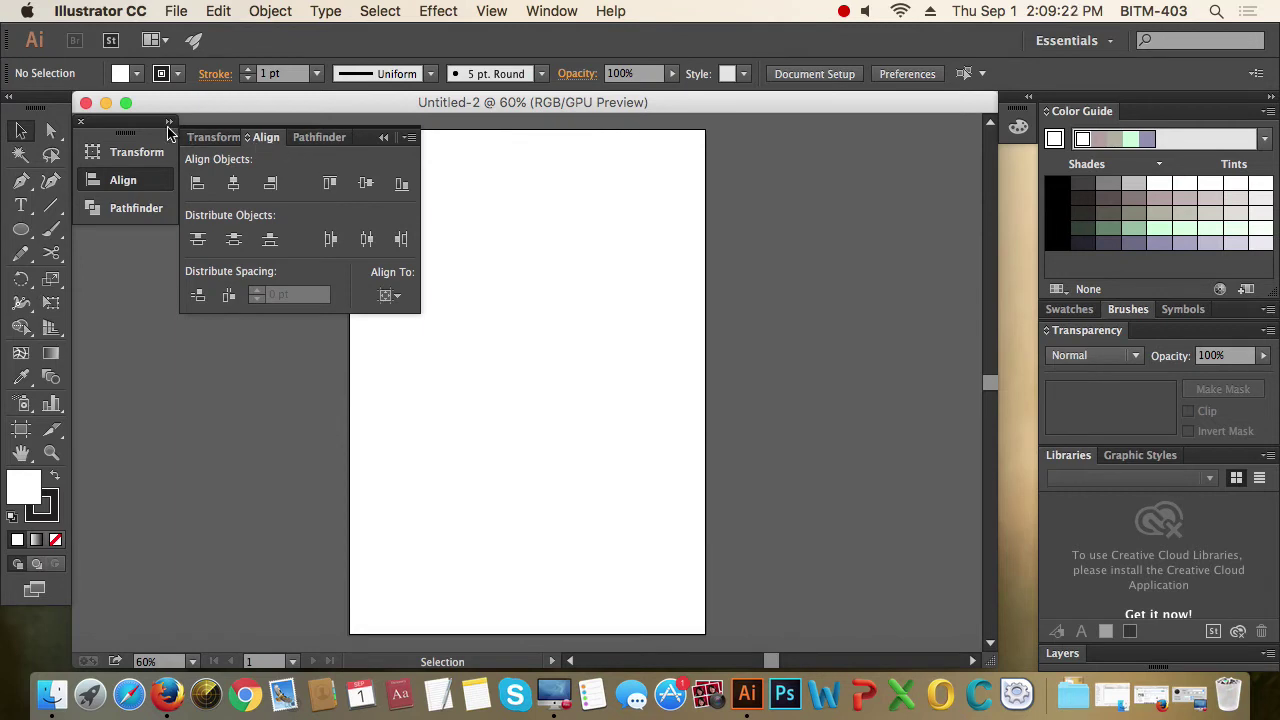
{"action": "mouse_move", "coordinate": [134, 128]}
{"action": "left_mouse_down"}
{"action": "mouse_move", "coordinate": [730, 180]}
{"action": "mouse_move", "coordinate": [917, 166]}
{"action": "left_mouse_up"}
{"action": "left_click", "coordinate": [720, 243]}
{"action": "left_click", "coordinate": [910, 222]}
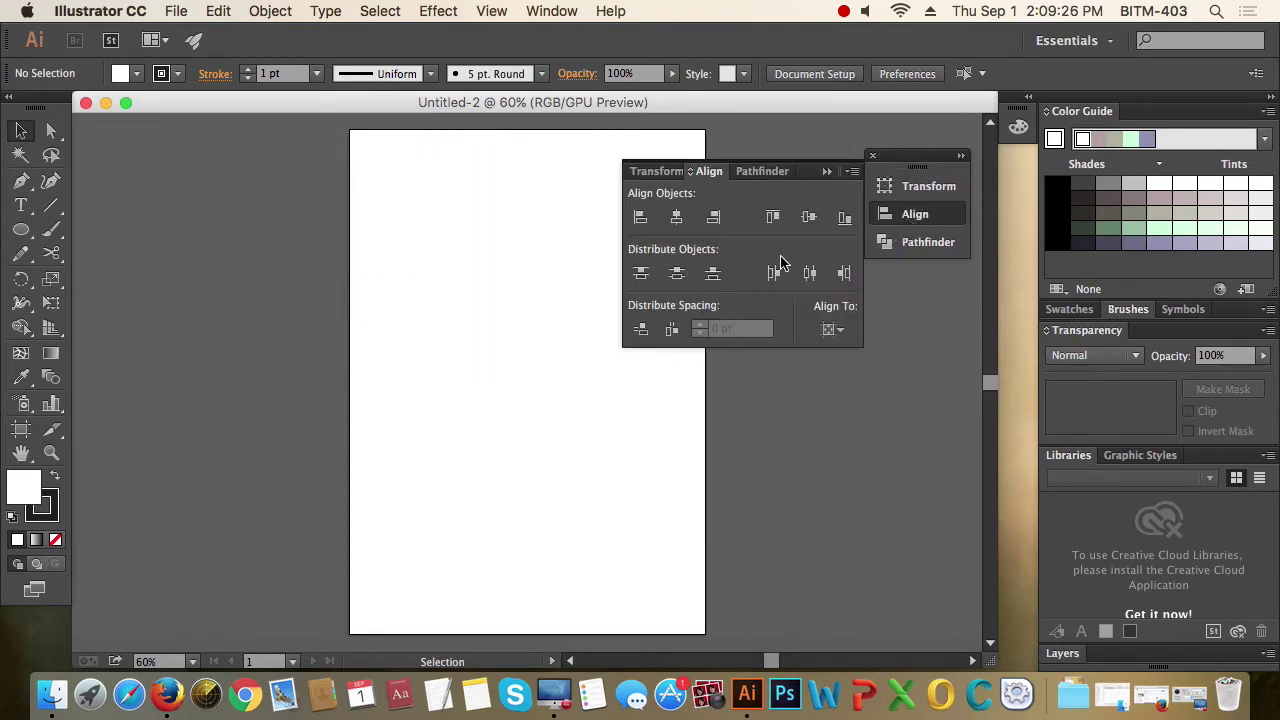
Draw three rectangles stacked down the page, one tall, and select all three
{"action": "left_click_drag", "start_coordinate": [20, 229], "coordinate": [118, 228]}
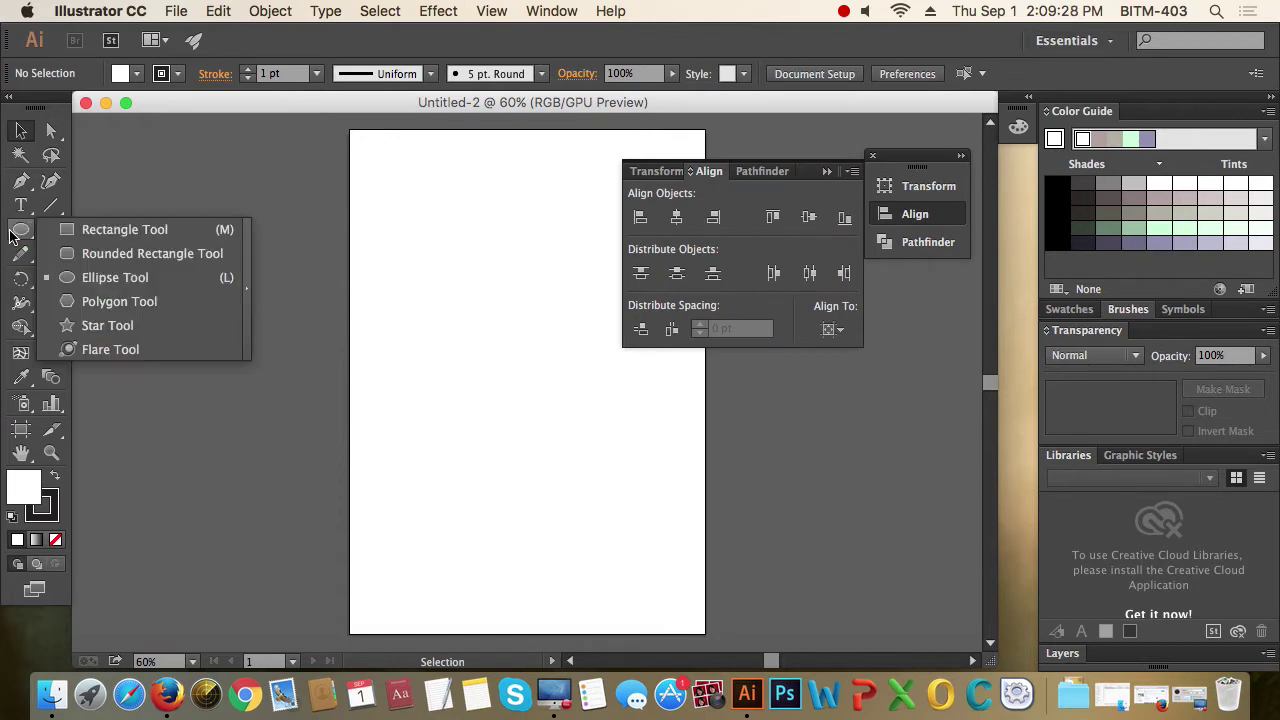
{"action": "left_click_drag", "start_coordinate": [447, 199], "coordinate": [491, 306]}
{"action": "left_click_drag", "start_coordinate": [447, 353], "coordinate": [511, 394]}
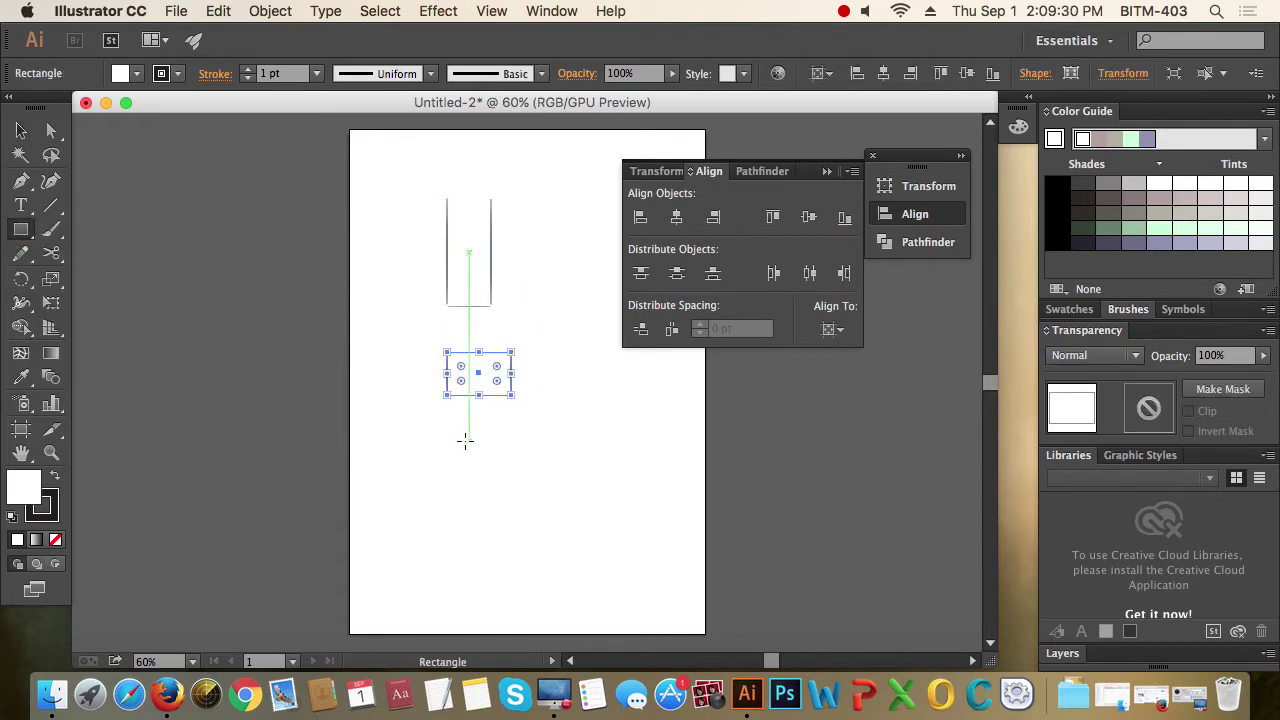
{"action": "left_click_drag", "start_coordinate": [441, 430], "coordinate": [514, 460]}
{"action": "left_click", "coordinate": [21, 131]}
{"action": "left_click", "coordinate": [315, 277]}
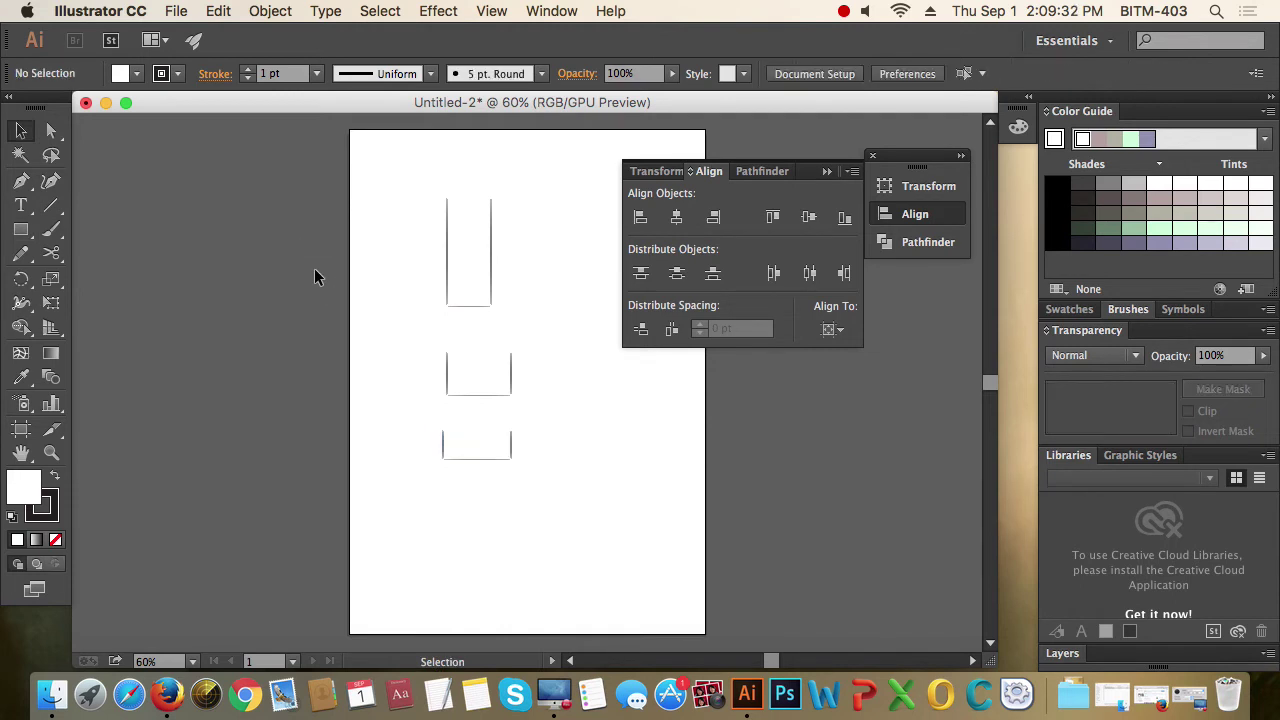
{"action": "left_click_drag", "start_coordinate": [469, 328], "coordinate": [523, 329]}
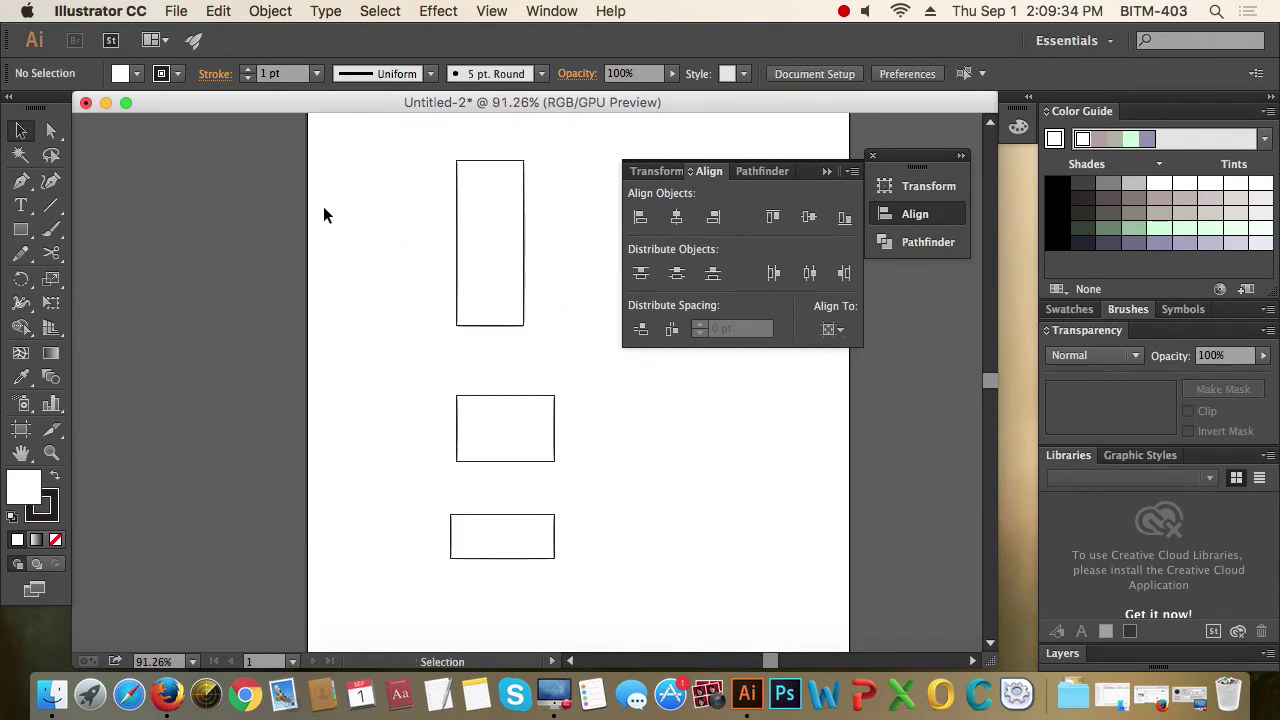
{"action": "left_click_drag", "start_coordinate": [505, 527], "coordinate": [494, 523]}
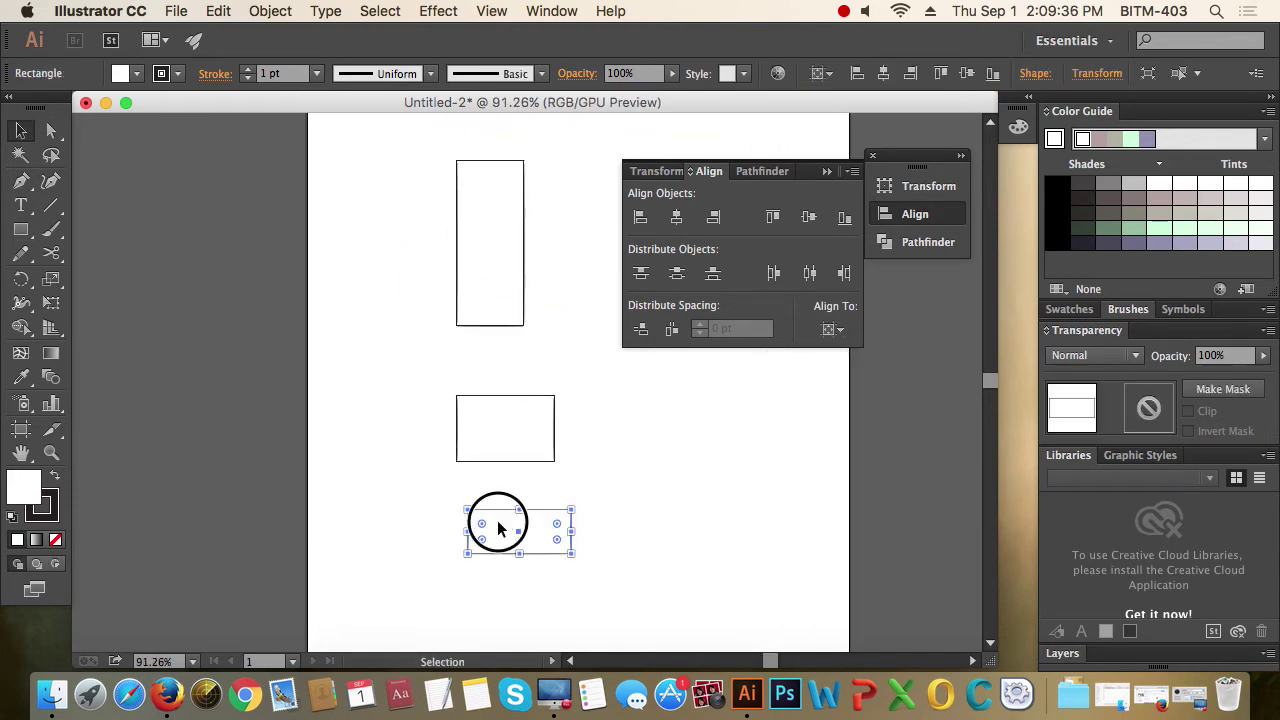
{"action": "left_click_drag", "start_coordinate": [417, 217], "coordinate": [605, 565]}
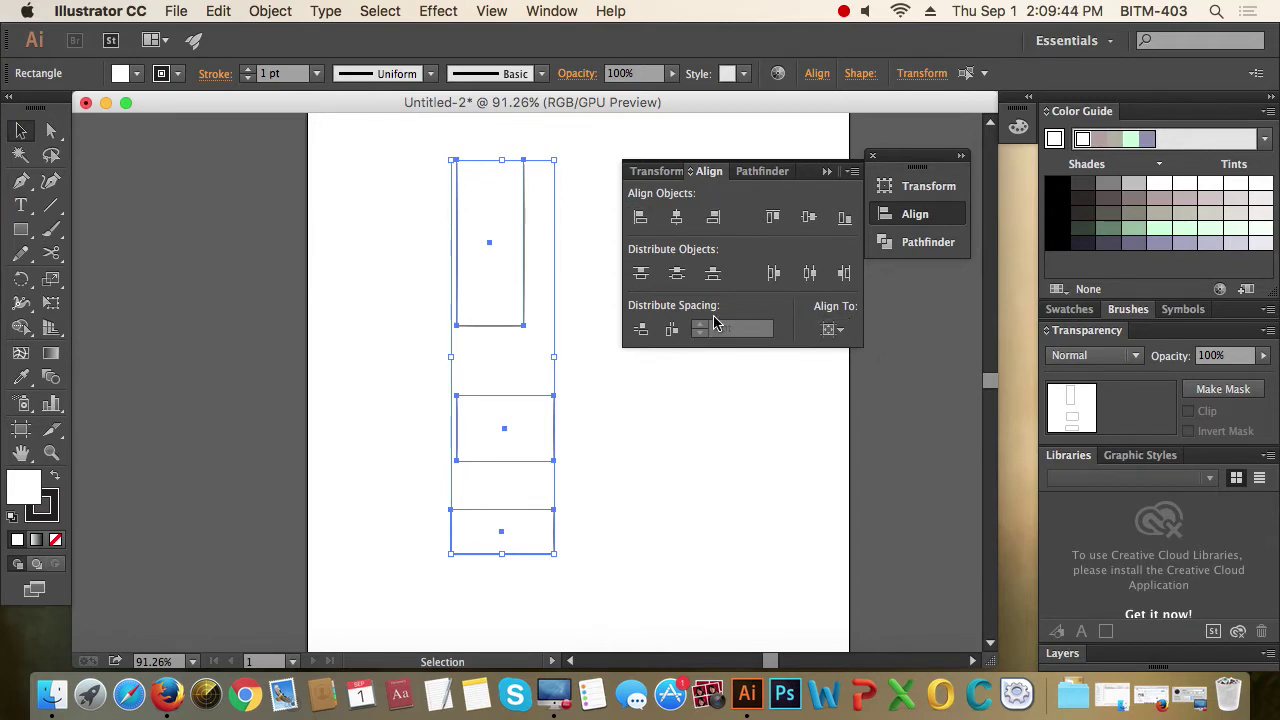
Open the Appearance panel and move the Align group out of the way
{"action": "left_click", "coordinate": [552, 11]}
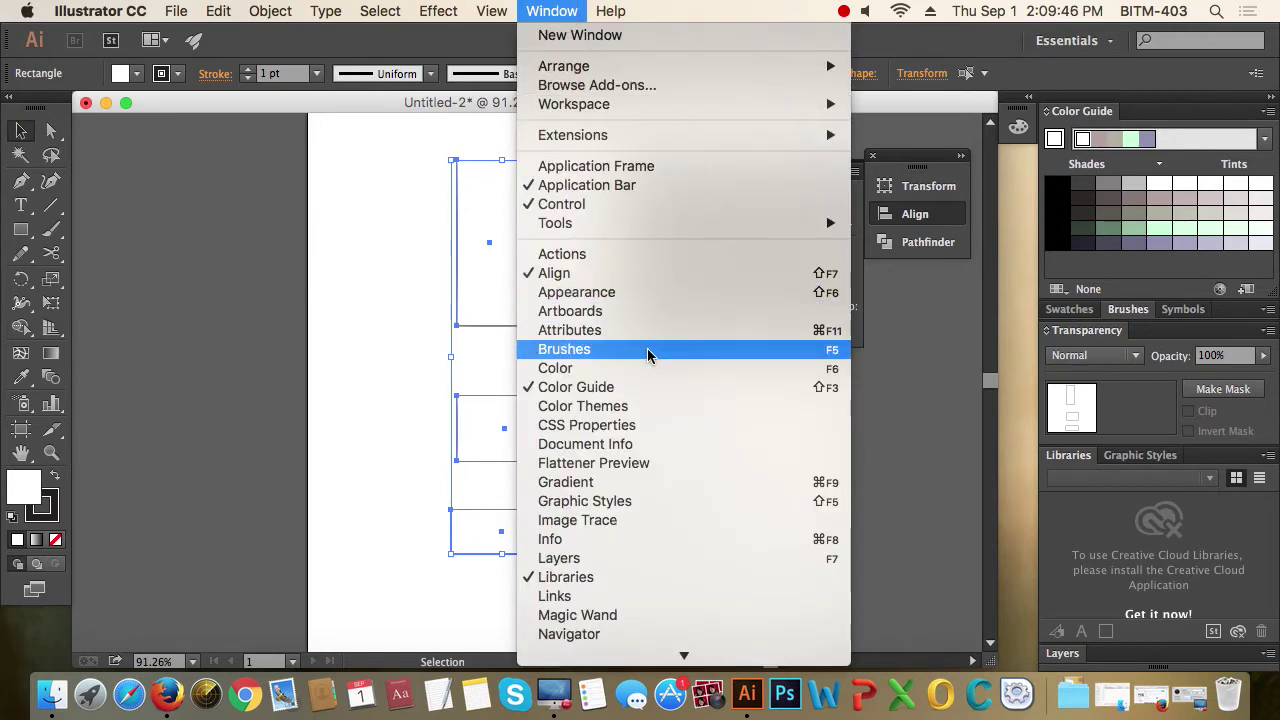
{"action": "left_click", "coordinate": [641, 291]}
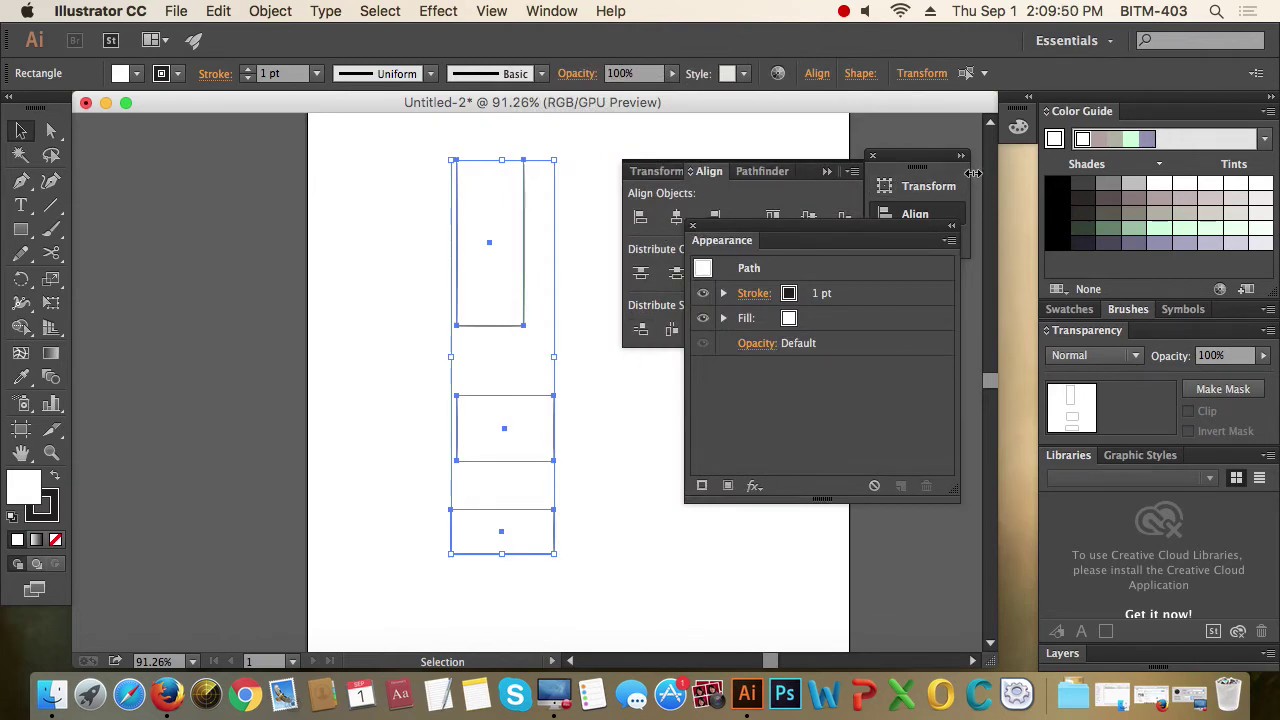
{"action": "mouse_move", "coordinate": [915, 160]}
{"action": "left_mouse_down"}
{"action": "mouse_move", "coordinate": [990, 157]}
{"action": "mouse_move", "coordinate": [923, 171]}
{"action": "mouse_move", "coordinate": [990, 134]}
{"action": "left_mouse_up"}
{"action": "left_click_drag", "start_coordinate": [789, 240], "coordinate": [784, 179]}
Zoom in on the tall rectangle and select it
{"action": "left_click", "coordinate": [586, 471]}
{"action": "left_click_drag", "start_coordinate": [418, 186], "coordinate": [586, 306]}
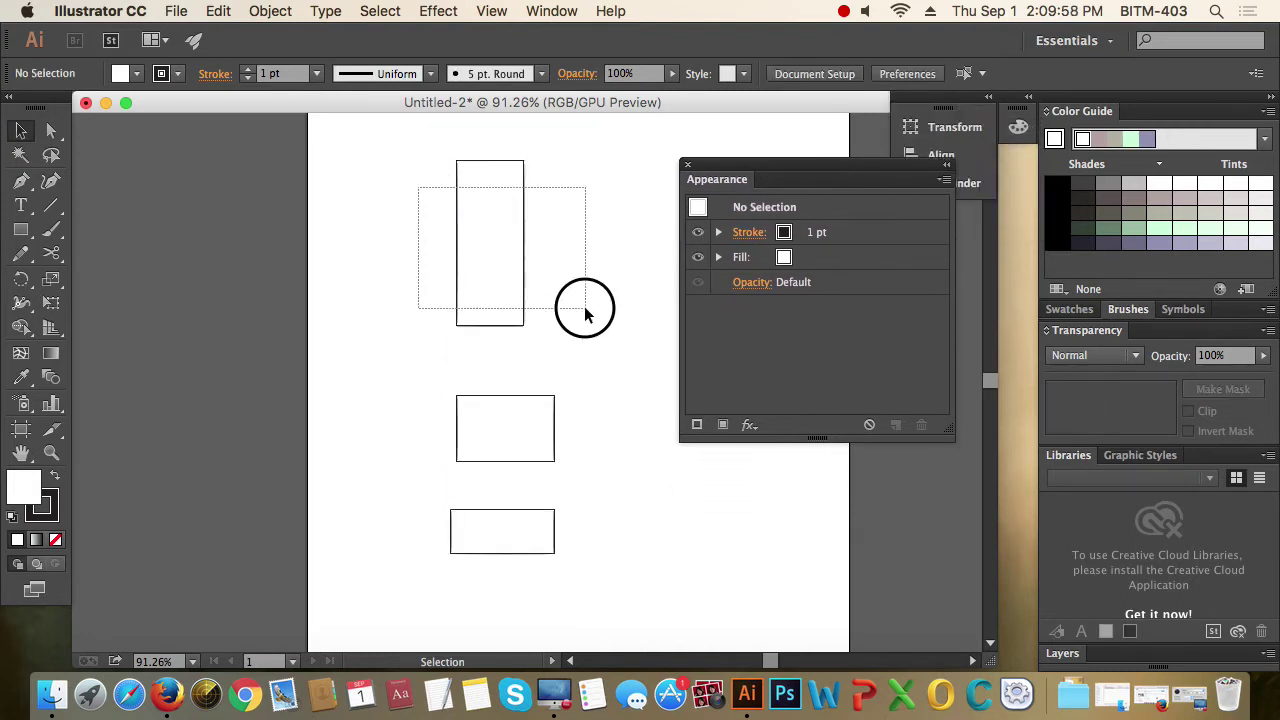
{"action": "mouse_move", "coordinate": [437, 143]}
{"action": "left_mouse_down"}
{"action": "mouse_move", "coordinate": [531, 284]}
{"action": "mouse_move", "coordinate": [609, 343]}
{"action": "left_mouse_up"}
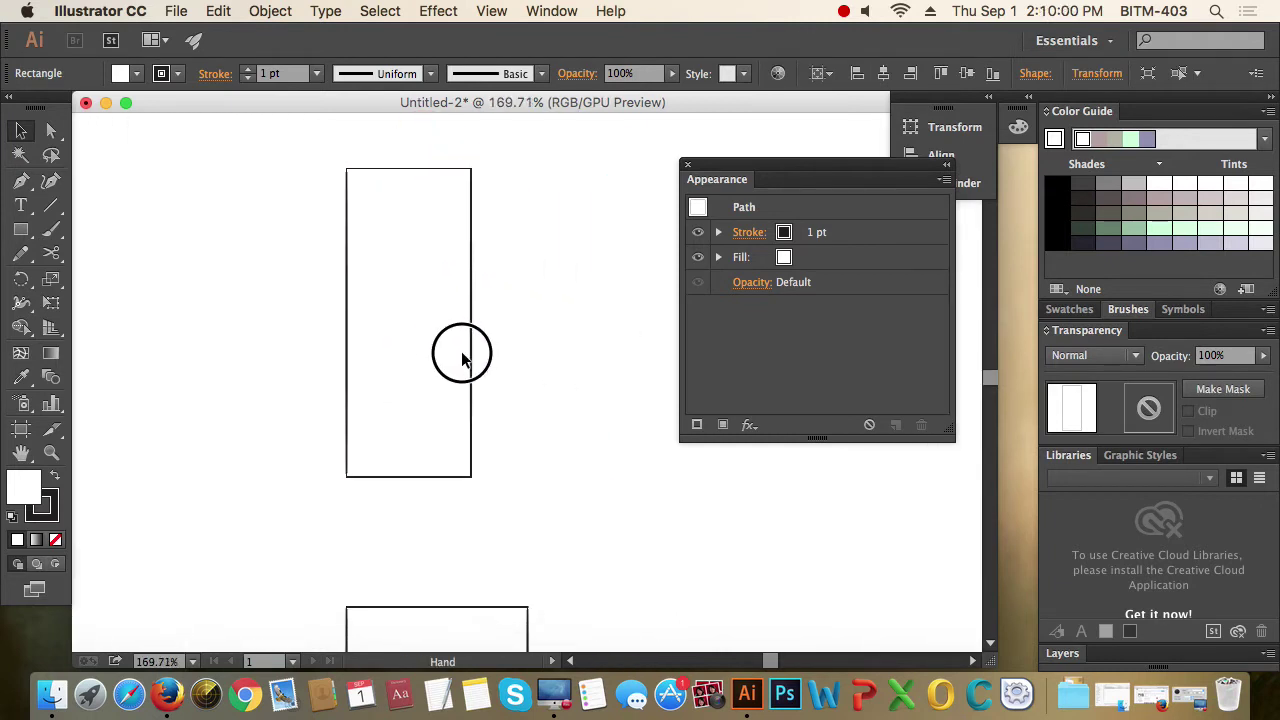
{"action": "key", "text": "v"}
{"action": "left_click", "coordinate": [329, 218]}
{"action": "left_click_drag", "start_coordinate": [449, 320], "coordinate": [600, 395]}
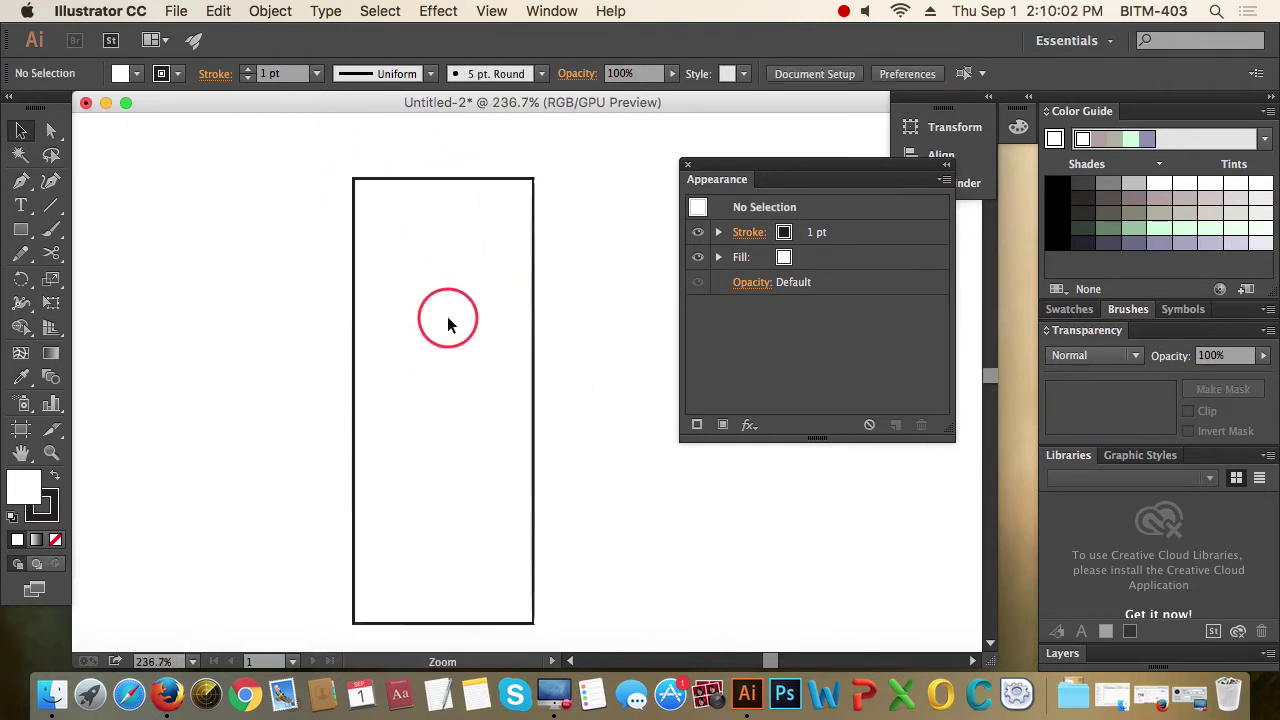
{"action": "left_click_drag", "start_coordinate": [315, 165], "coordinate": [436, 261]}
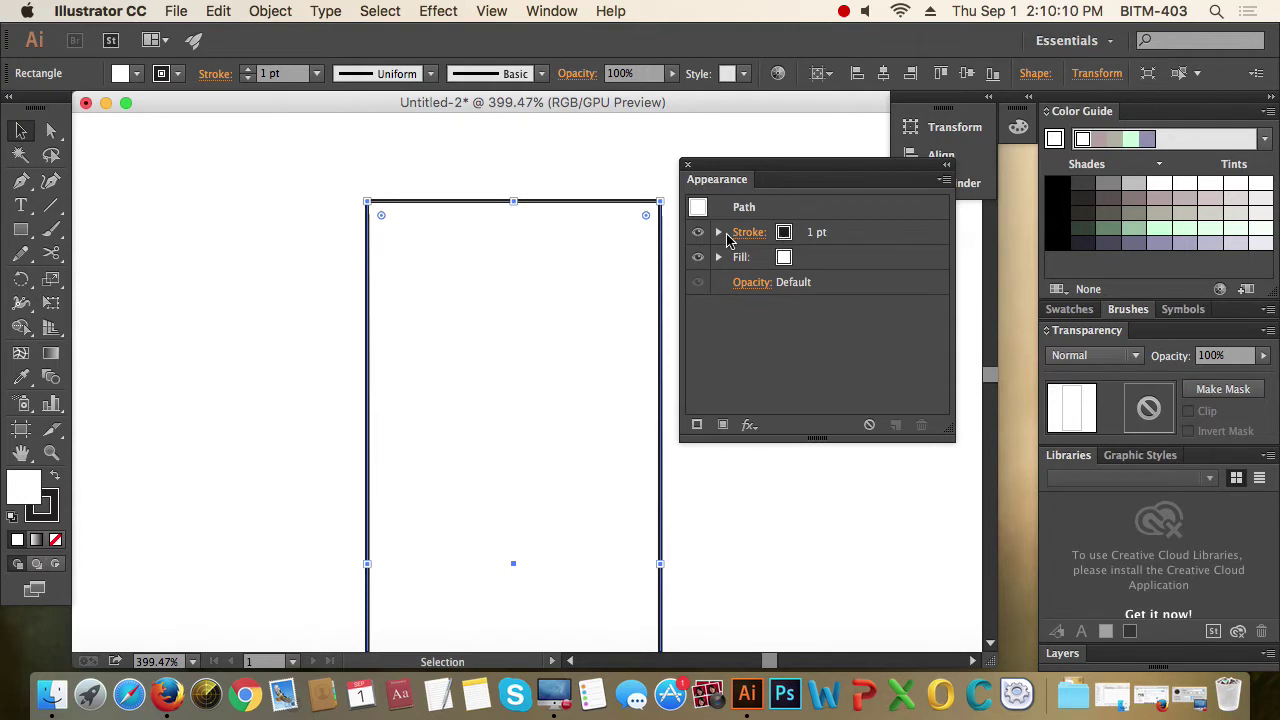
Add a second stroke to the tall rectangle, set to 3 pt and red
{"action": "left_click", "coordinate": [698, 425]}
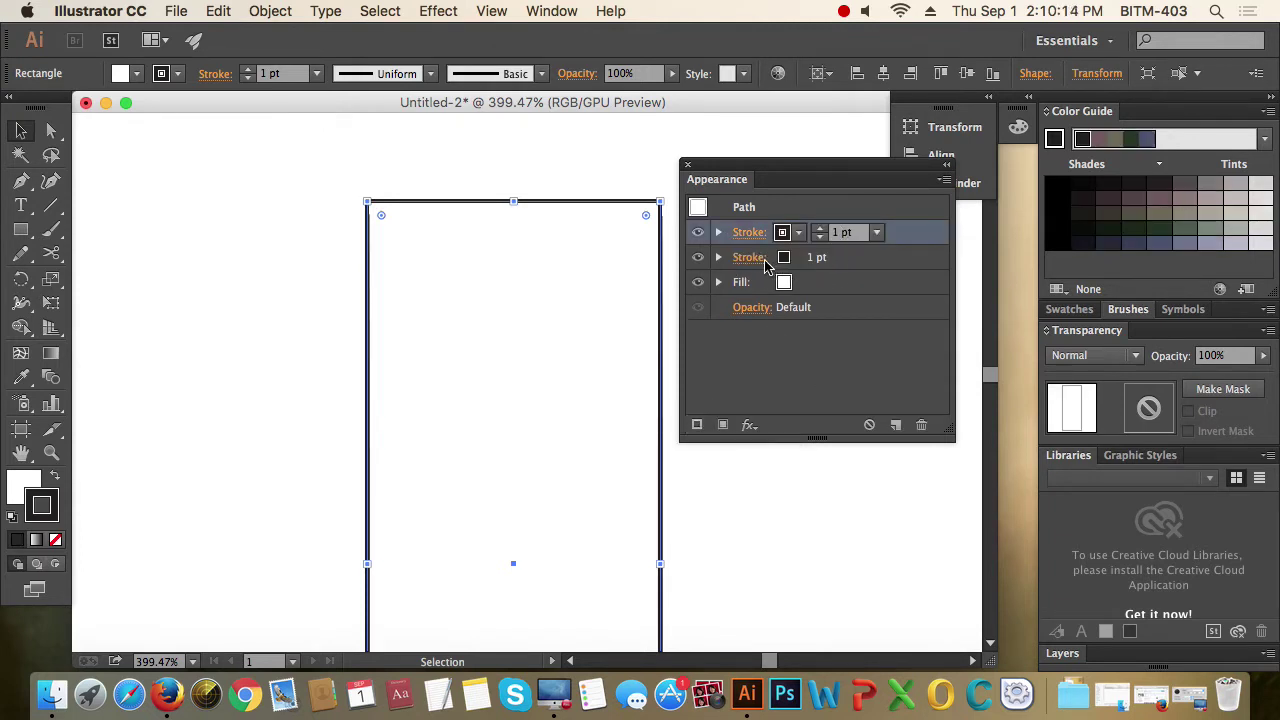
{"action": "left_click", "coordinate": [760, 258]}
{"action": "left_click", "coordinate": [606, 282]}
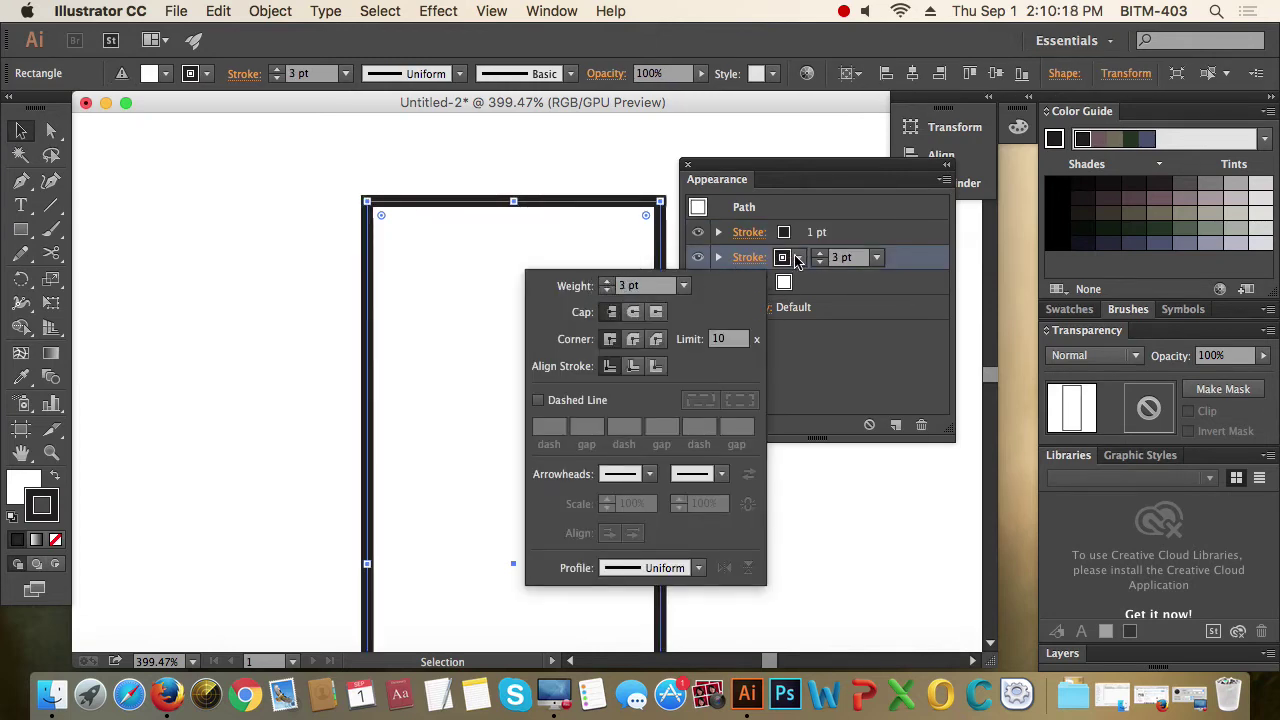
{"action": "left_click", "coordinate": [798, 257]}
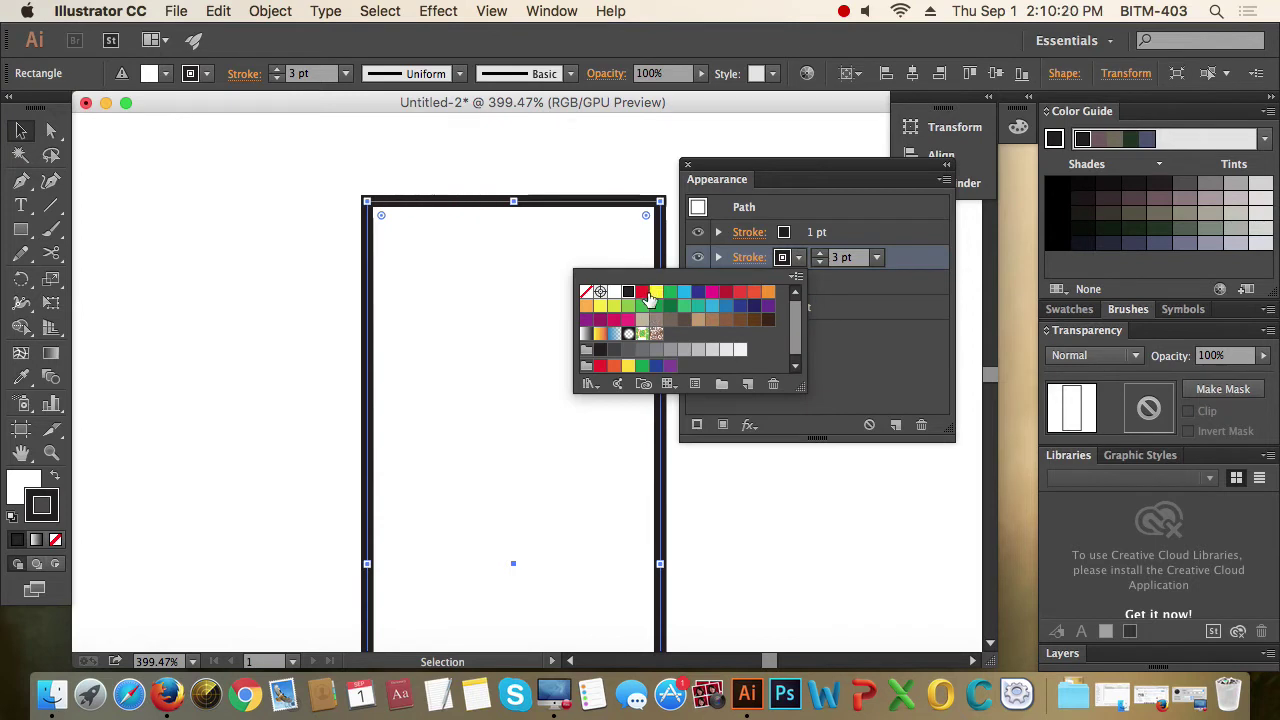
{"action": "left_click", "coordinate": [642, 291]}
Deselect the rectangle to check its new red outline
{"action": "left_click", "coordinate": [794, 487]}
{"action": "left_click_drag", "start_coordinate": [762, 498], "coordinate": [628, 454]}
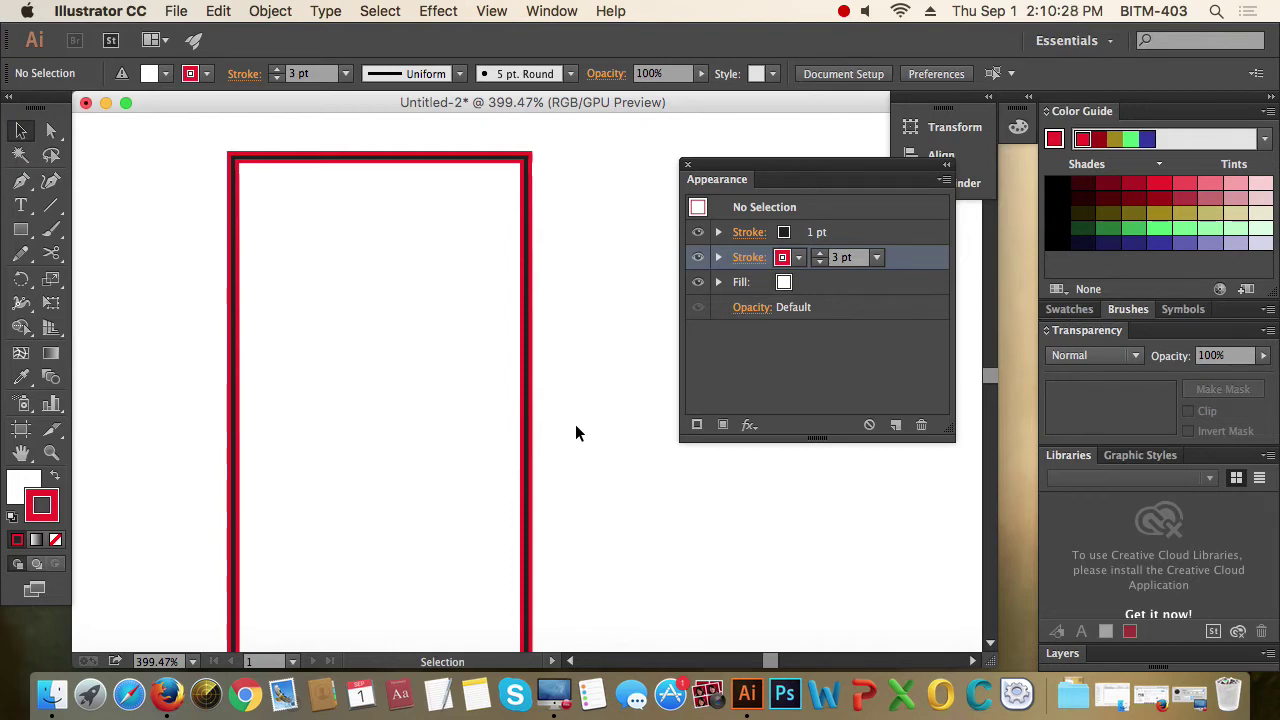
{"action": "left_click", "coordinate": [533, 424]}
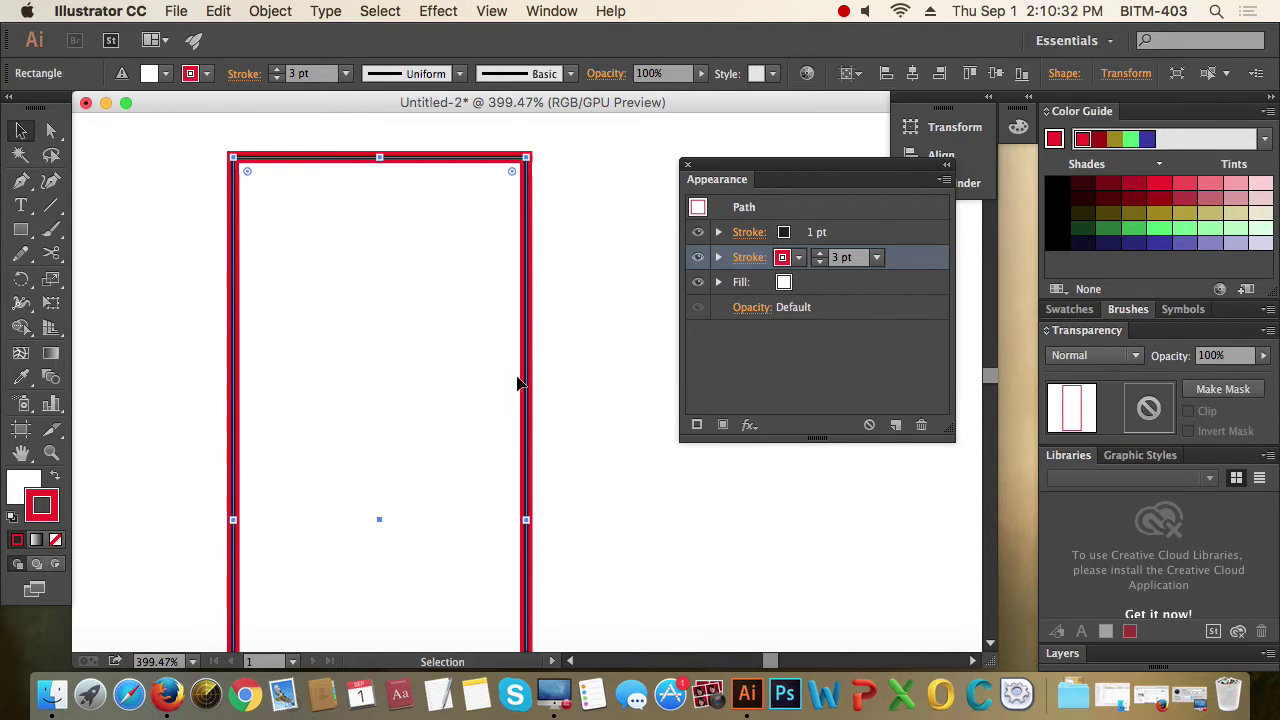
{"action": "left_click", "coordinate": [588, 381]}
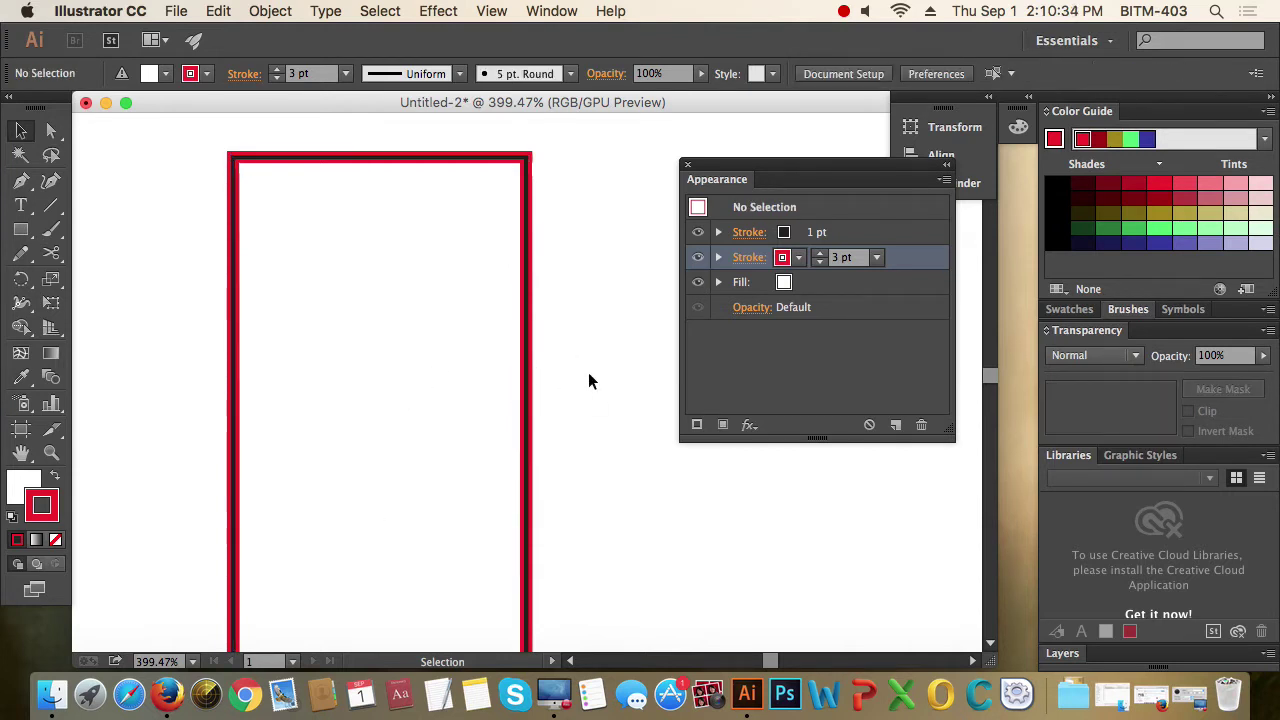
{"action": "left_click_drag", "start_coordinate": [600, 298], "coordinate": [543, 277]}
Show the Artboards panel beside the Appearance panel and fit the whole artboard in view
{"action": "key", "text": "Delete"}
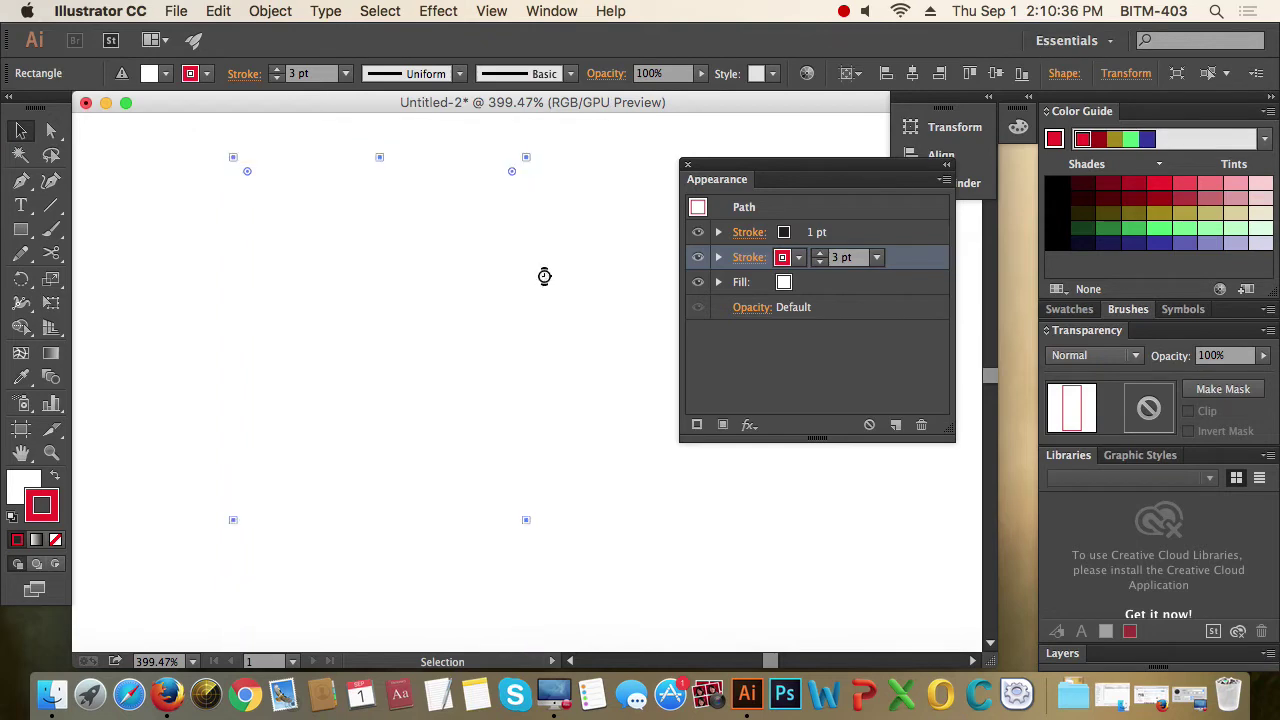
{"action": "left_click", "coordinate": [550, 11]}
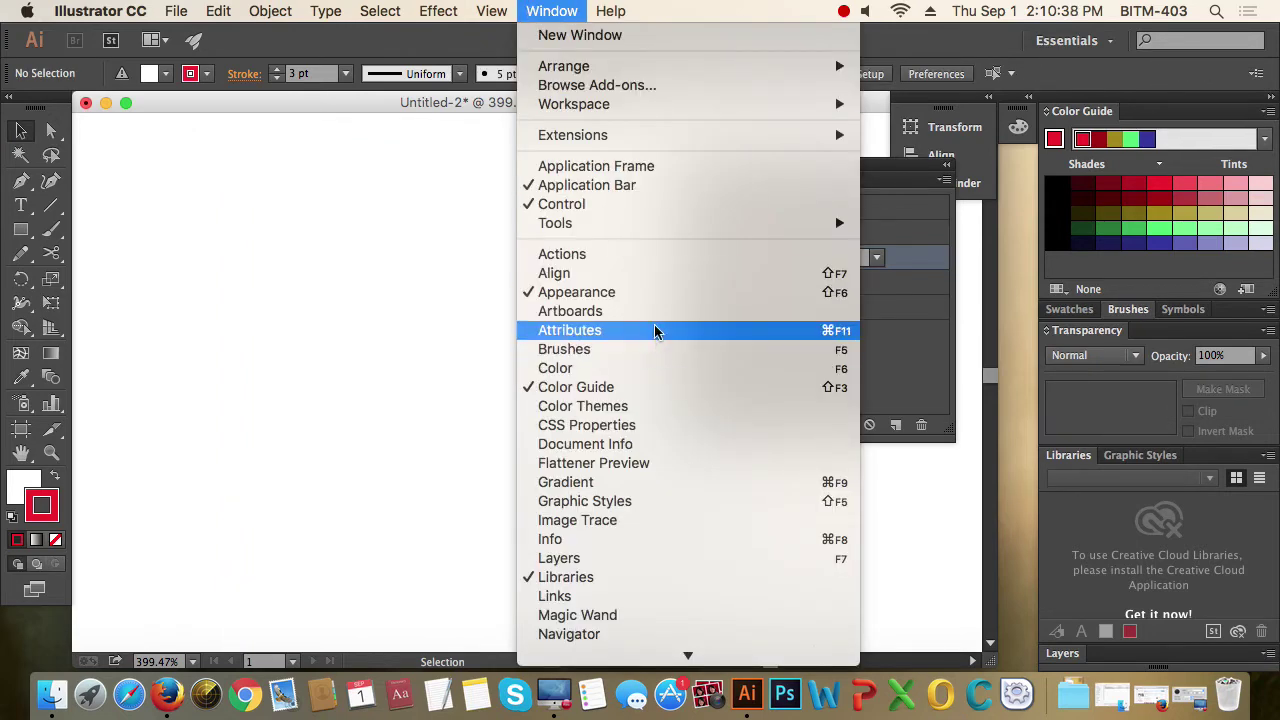
{"action": "left_click", "coordinate": [606, 314]}
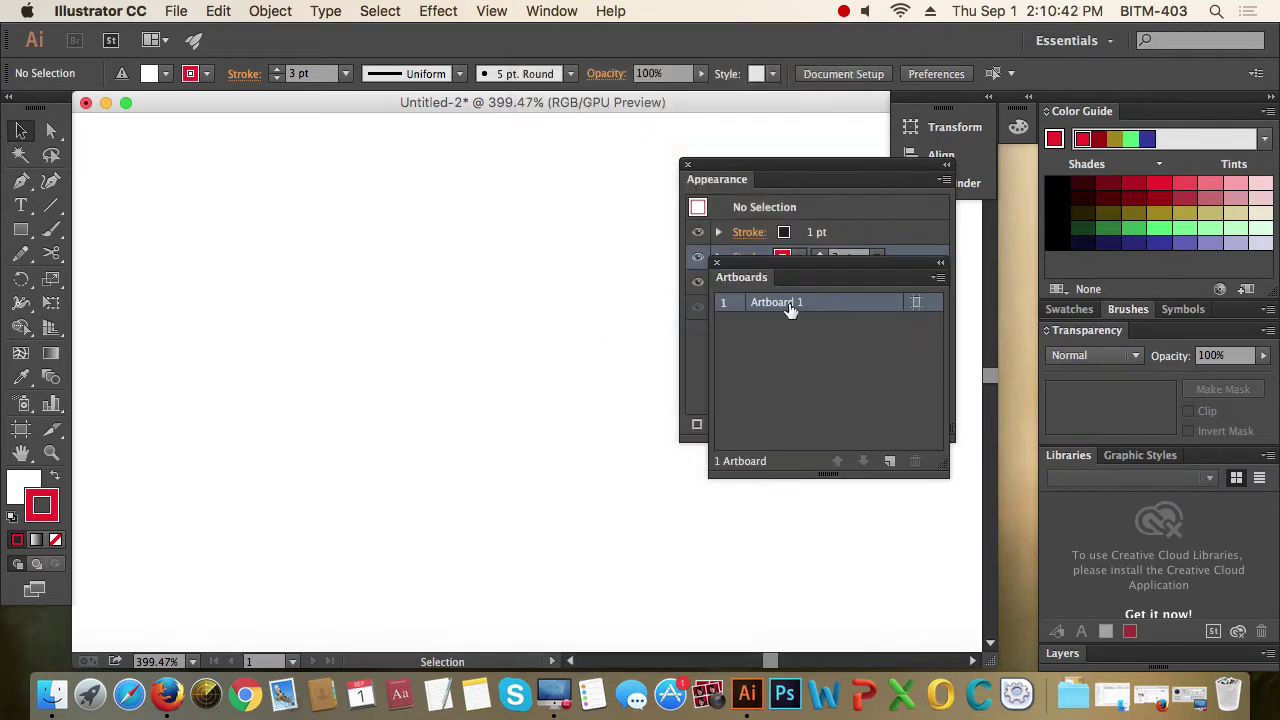
{"action": "mouse_move", "coordinate": [806, 266]}
{"action": "left_mouse_down"}
{"action": "mouse_move", "coordinate": [568, 265]}
{"action": "mouse_move", "coordinate": [835, 426]}
{"action": "left_mouse_up"}
{"action": "key", "text": "super+0"}
Close the Appearance panel and expand the docked Align panel
{"action": "left_click", "coordinate": [686, 165]}
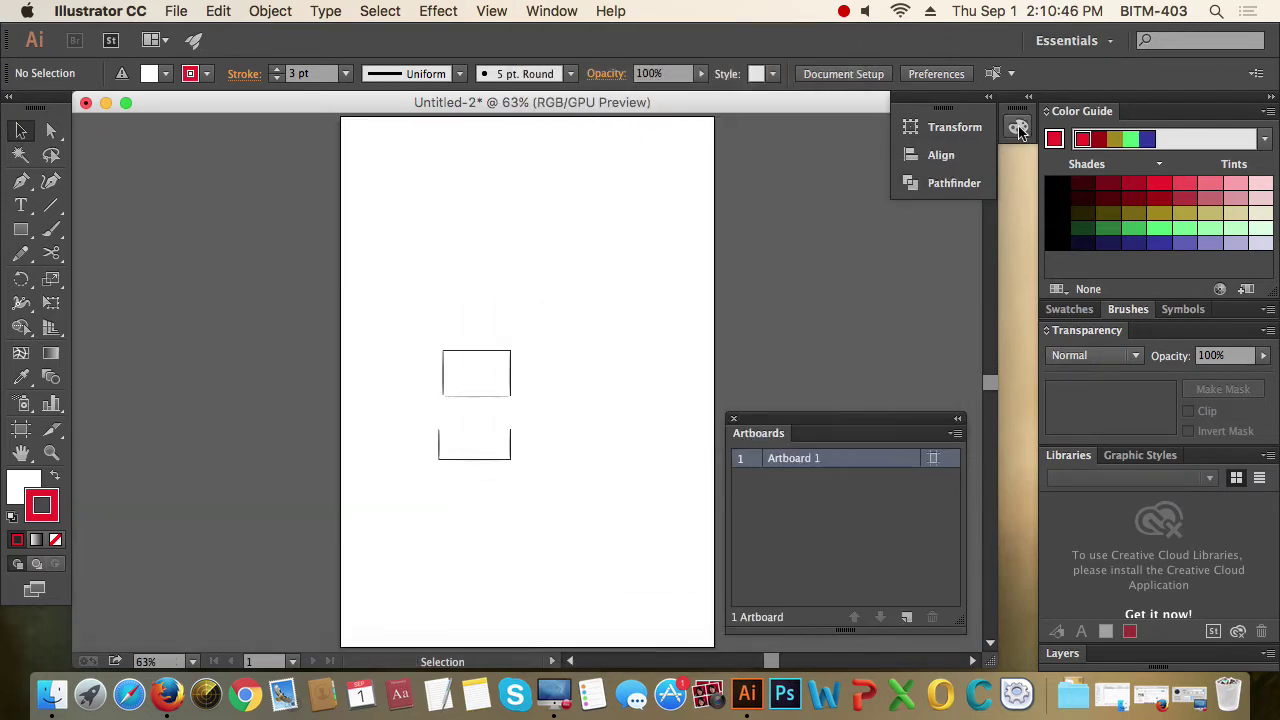
{"action": "left_click", "coordinate": [940, 155]}
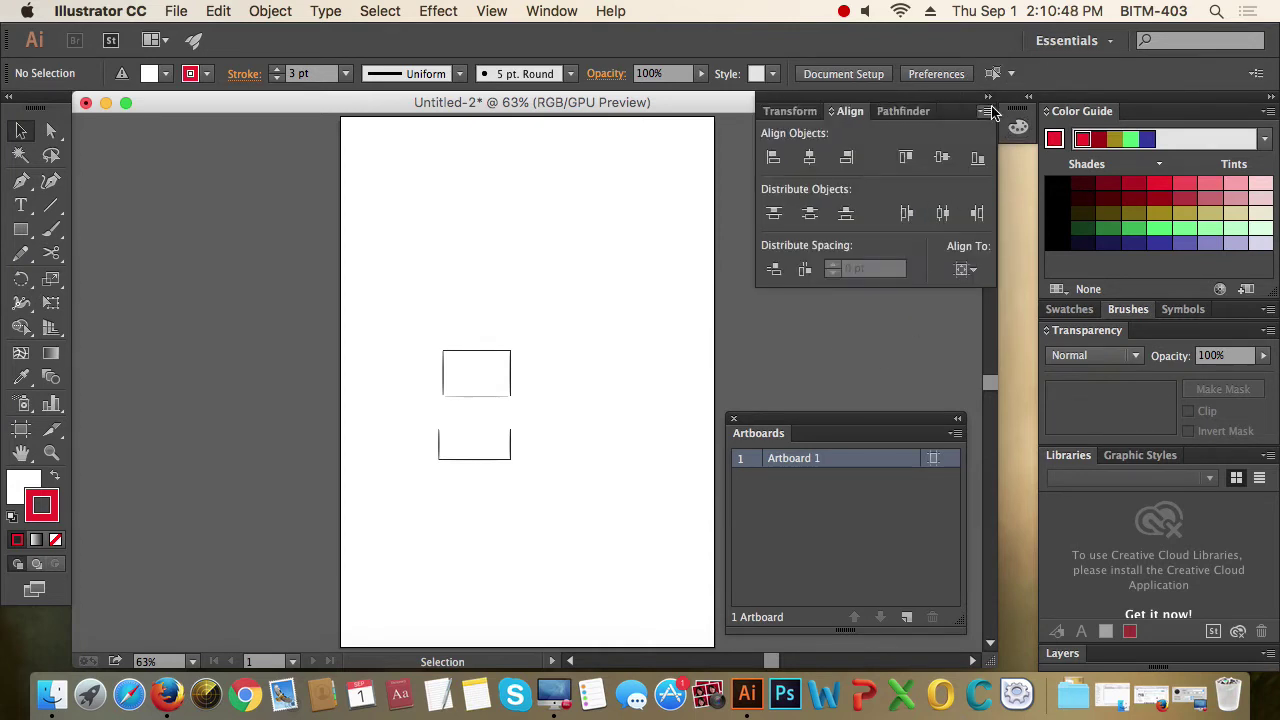
{"action": "left_click", "coordinate": [988, 96]}
{"action": "mouse_move", "coordinate": [920, 105]}
{"action": "left_mouse_down"}
{"action": "mouse_move", "coordinate": [1032, 270]}
{"action": "mouse_move", "coordinate": [1080, 125]}
{"action": "left_mouse_up"}
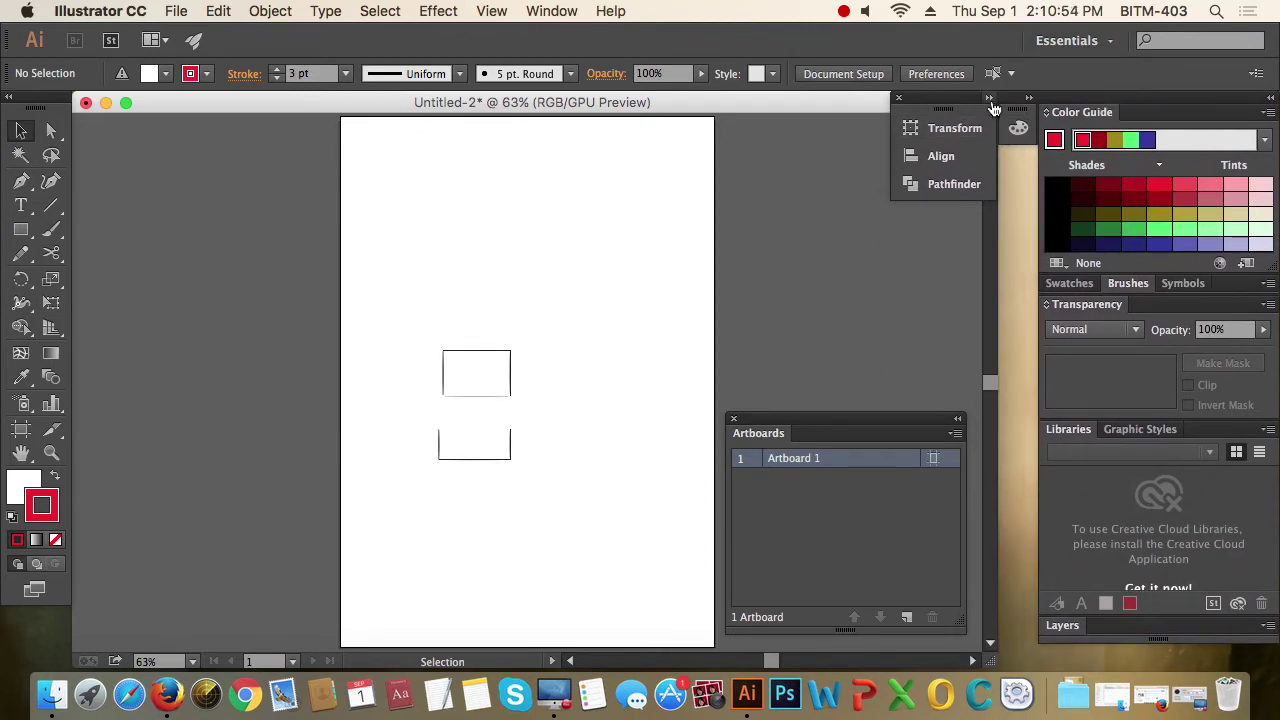
{"action": "left_click", "coordinate": [988, 97]}
Float the Align, Pathfinder and Transform panels, close that group, and zoom to 50%
{"action": "left_click_drag", "start_coordinate": [851, 117], "coordinate": [650, 216]}
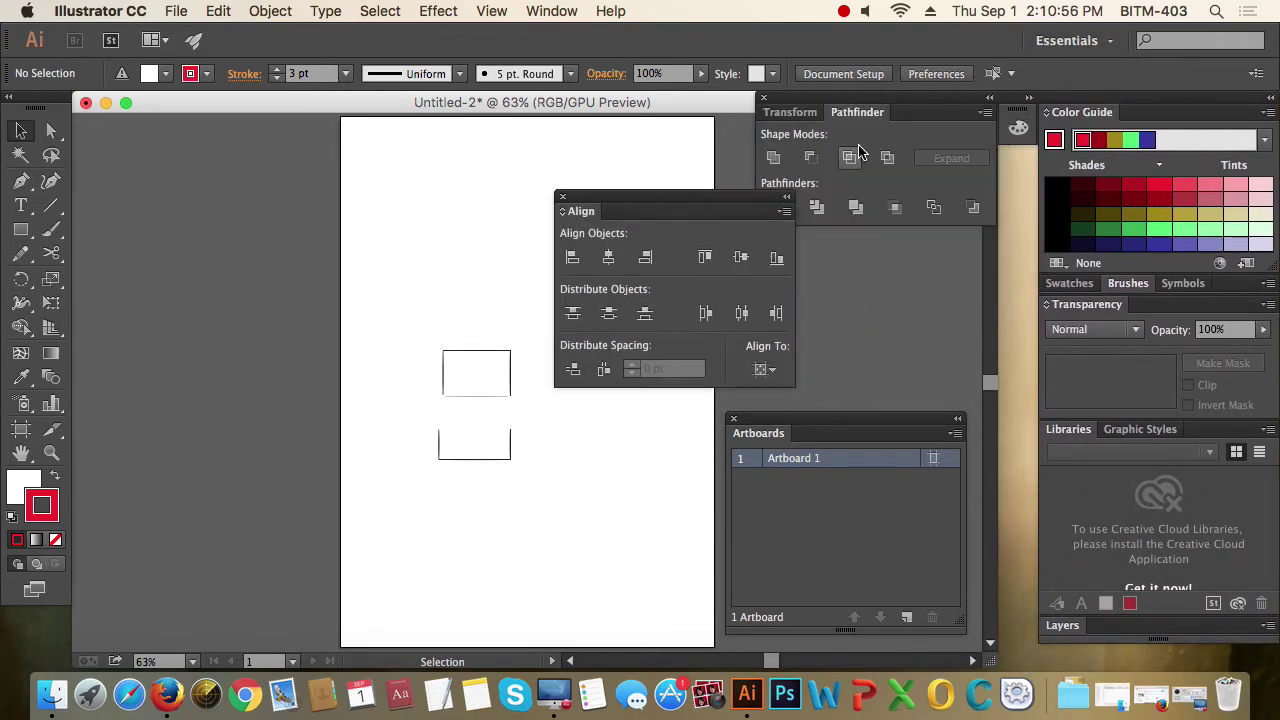
{"action": "left_click_drag", "start_coordinate": [849, 112], "coordinate": [648, 197]}
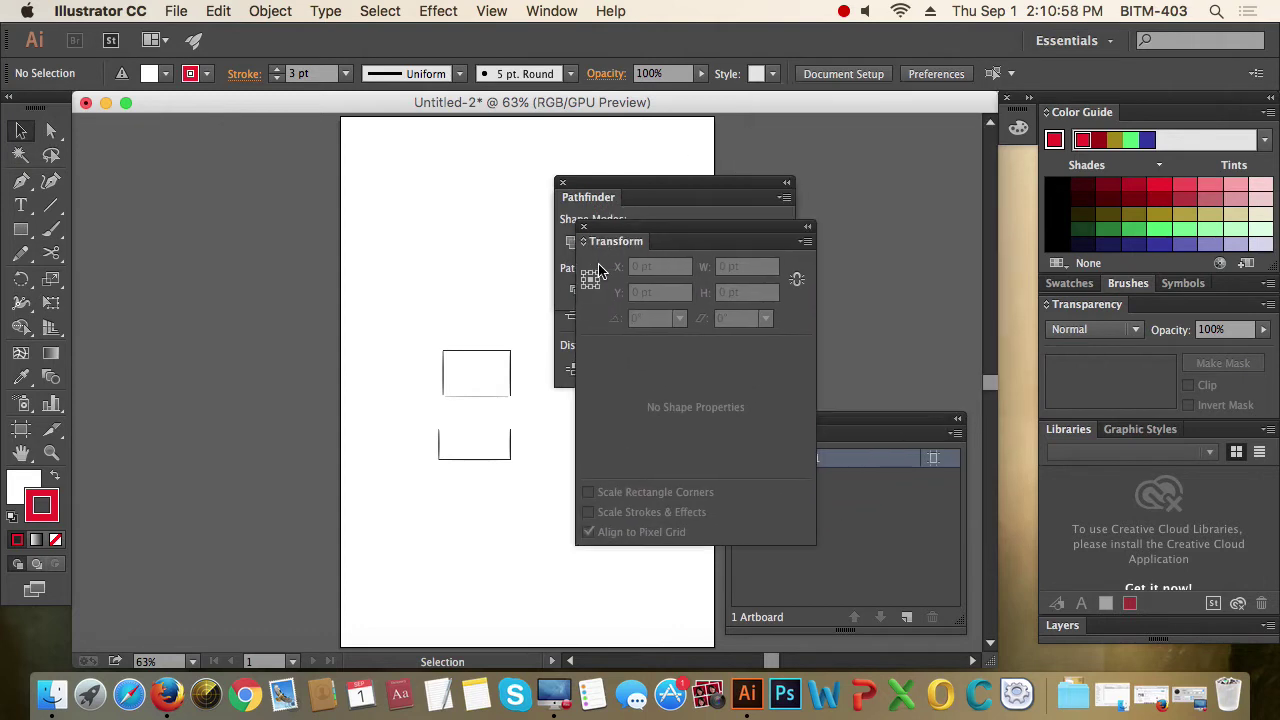
{"action": "left_click_drag", "start_coordinate": [795, 117], "coordinate": [590, 243]}
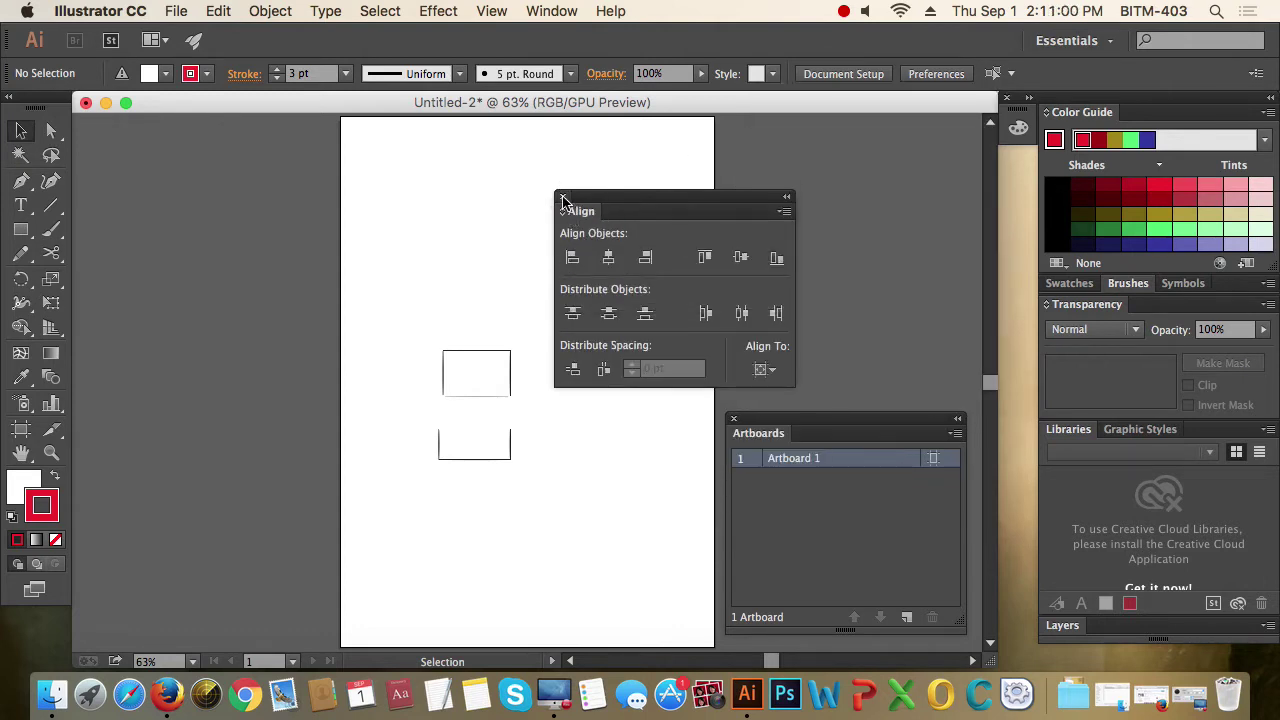
{"action": "left_click", "coordinate": [562, 196]}
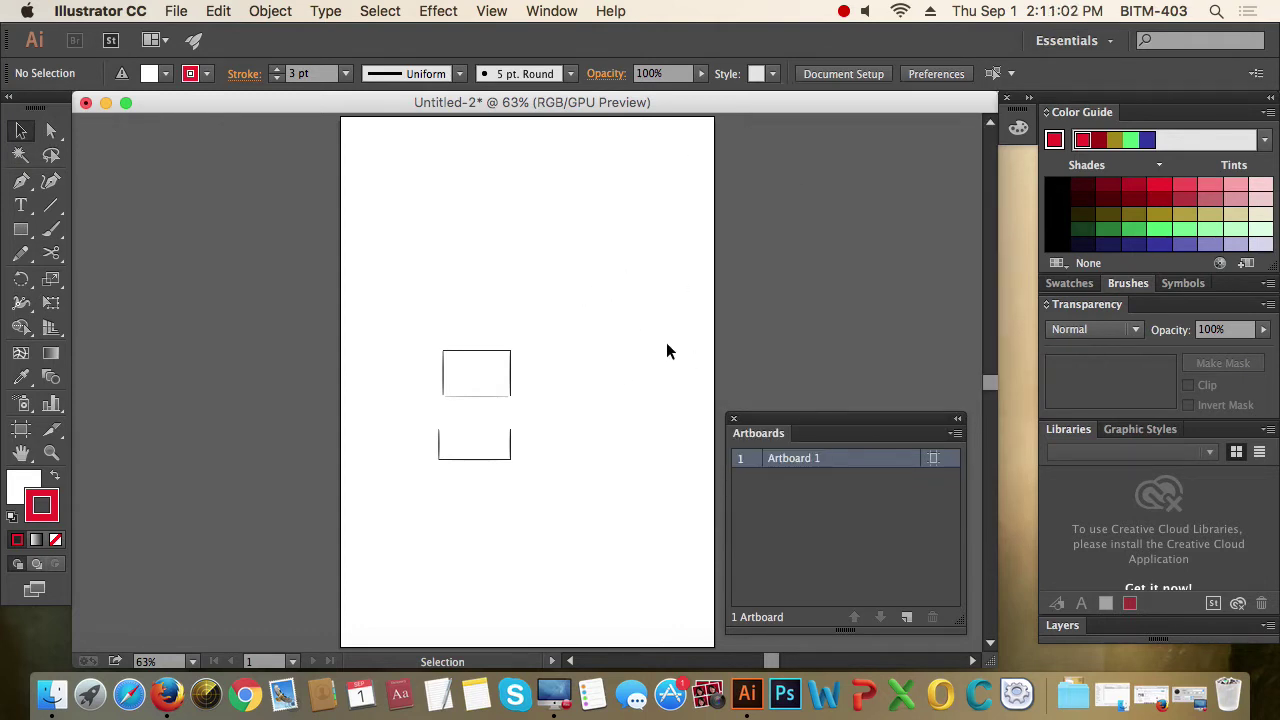
{"action": "key", "text": "super+minus"}
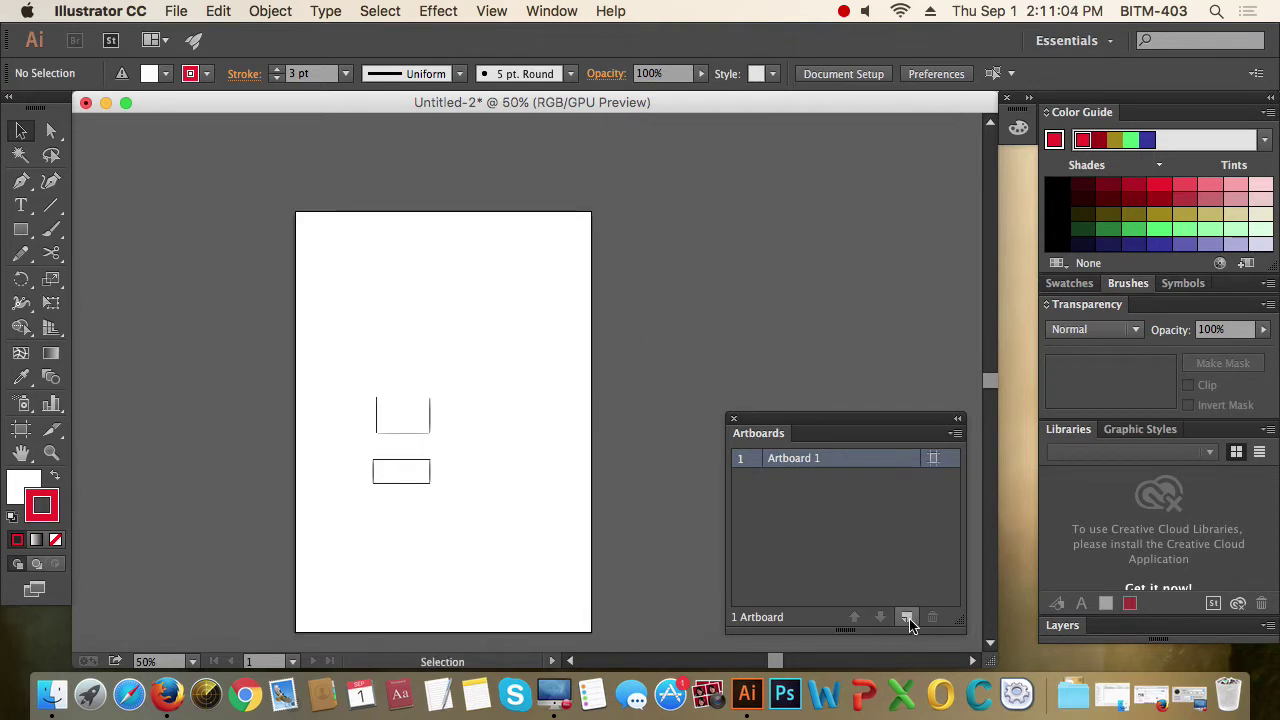
Add a second and third artboard beside the first and view all three
{"action": "left_click", "coordinate": [907, 618]}
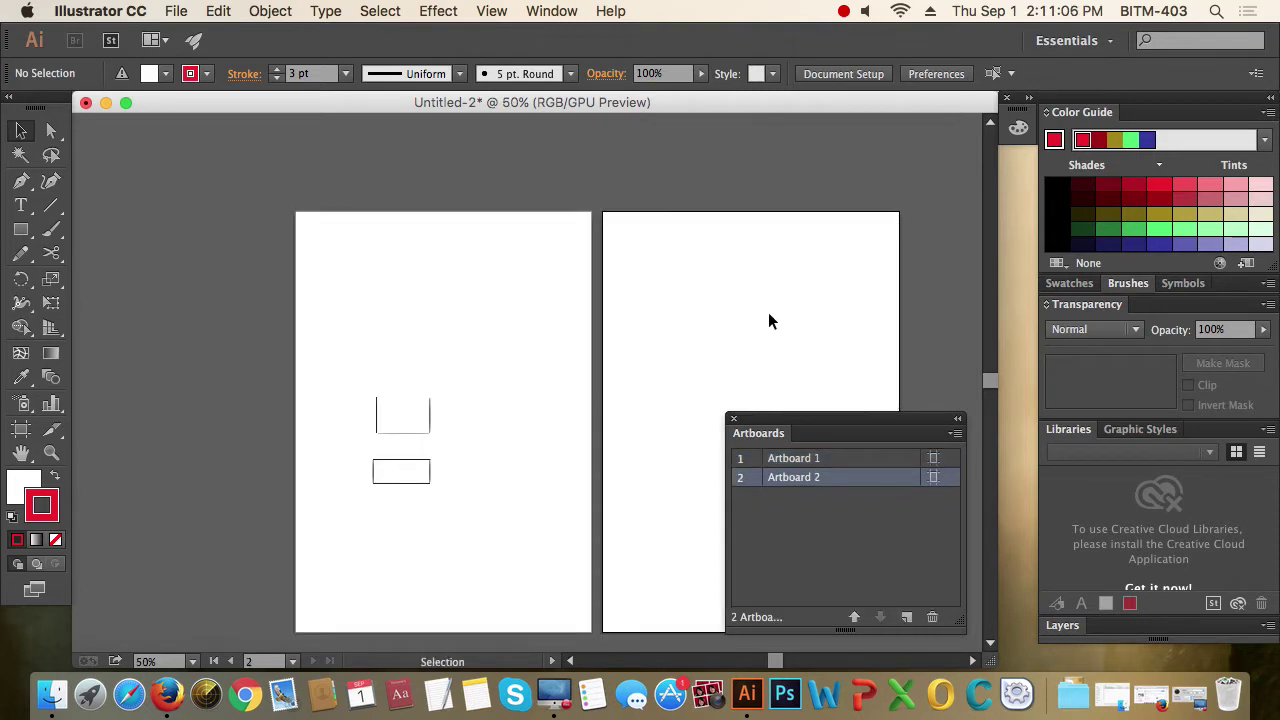
{"action": "scroll", "coordinate": [700, 315], "scroll_direction": "down", "scroll_amount": 2}
{"action": "scroll", "coordinate": [700, 315], "scroll_direction": "right", "scroll_amount": 2}
{"action": "left_click", "coordinate": [907, 618]}
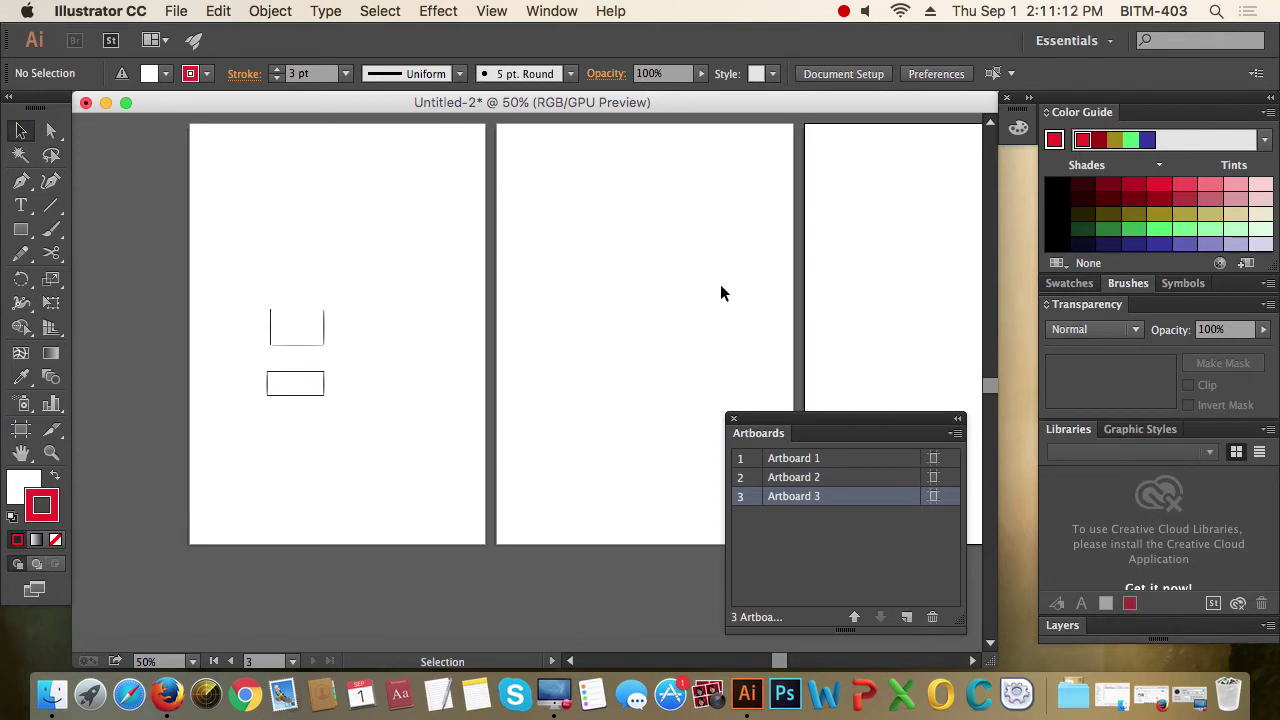
{"action": "left_click", "coordinate": [665, 271]}
{"action": "scroll", "coordinate": [652, 290], "scroll_direction": "down", "scroll_amount": 2}
{"action": "scroll", "coordinate": [652, 290], "scroll_direction": "left", "scroll_amount": 1}
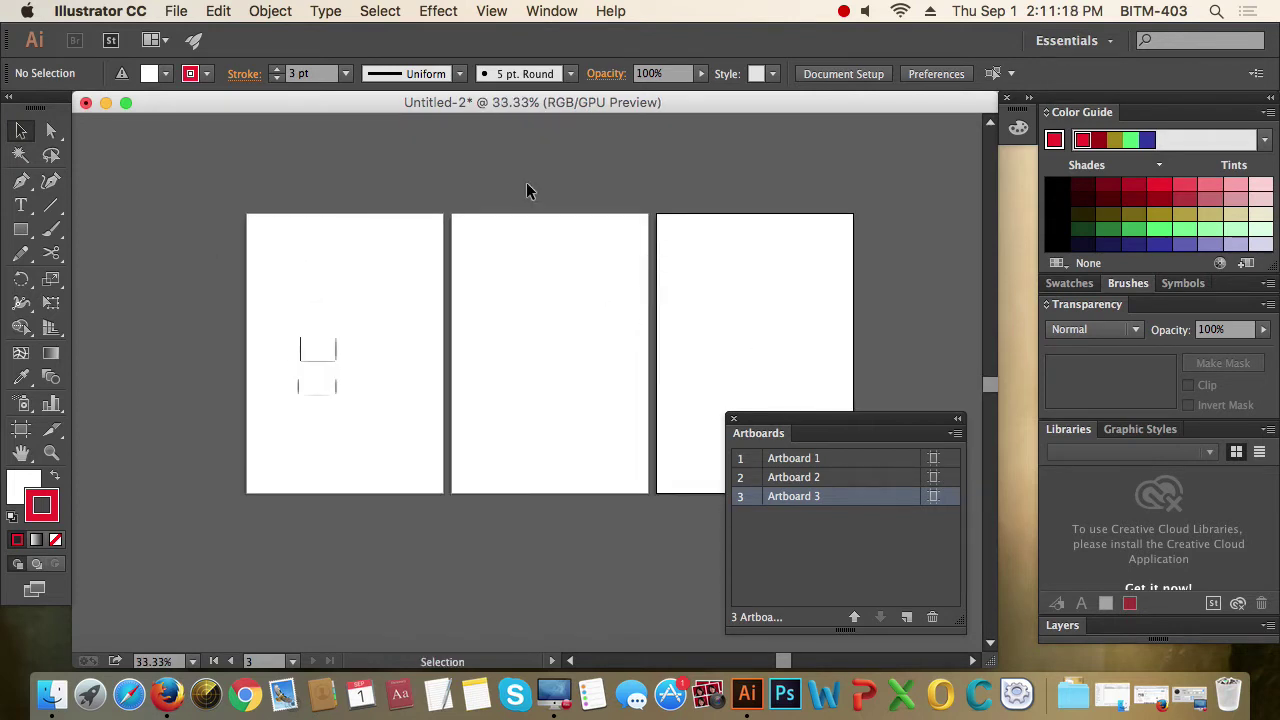
Show the Brushes panel and give the top rectangle on Artboard 1 a dark red outline
{"action": "left_click", "coordinate": [578, 11]}
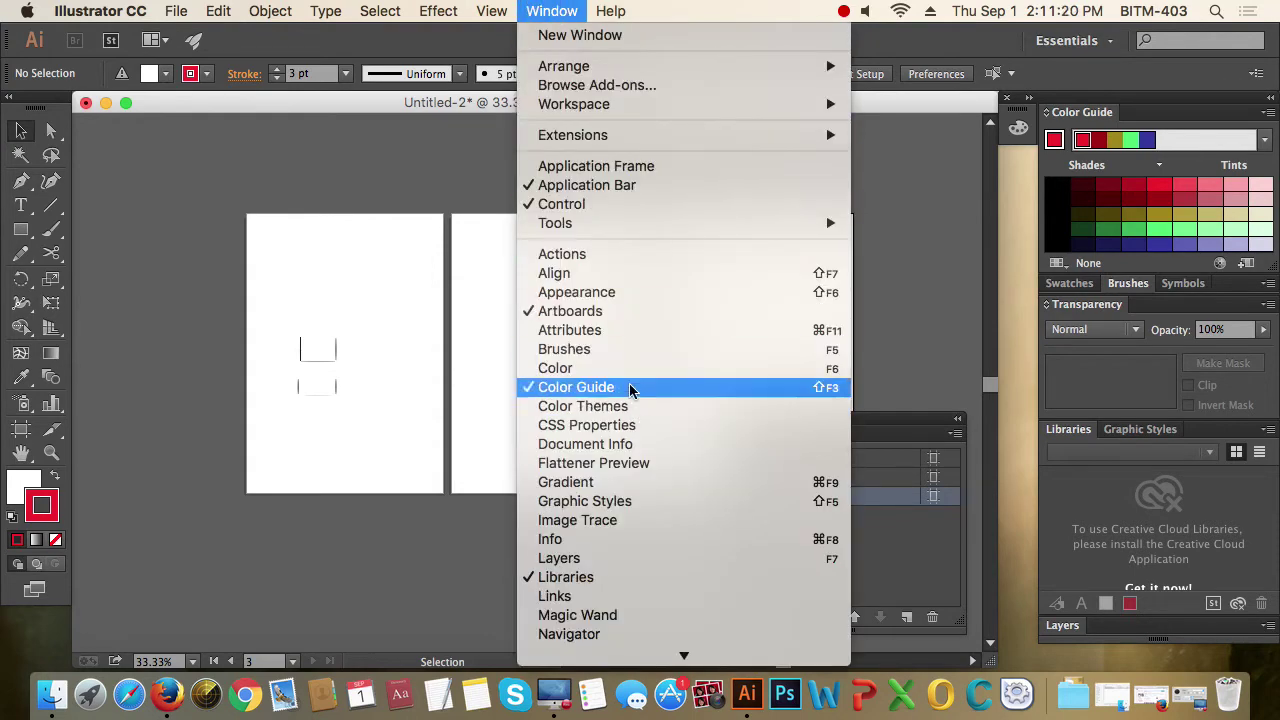
{"action": "left_click", "coordinate": [626, 349]}
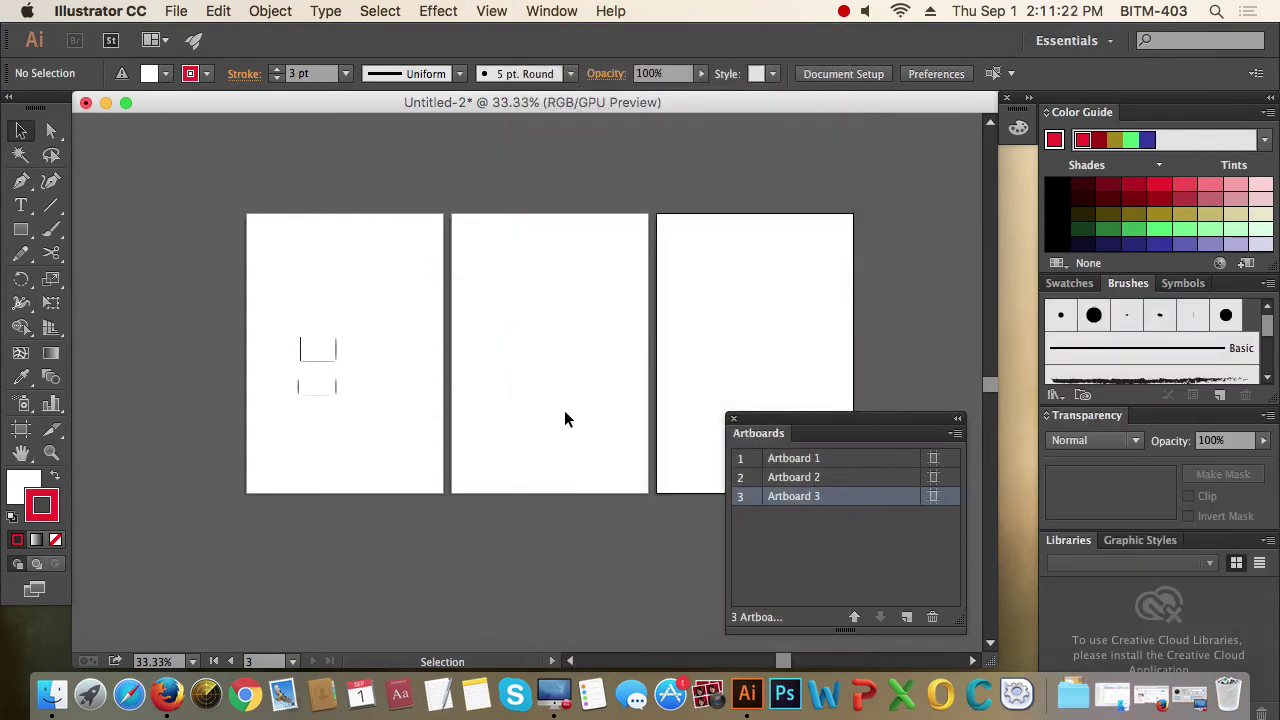
{"action": "mouse_move", "coordinate": [400, 420]}
{"action": "left_mouse_down"}
{"action": "mouse_move", "coordinate": [425, 340]}
{"action": "mouse_move", "coordinate": [620, 417]}
{"action": "left_mouse_up"}
{"action": "left_click", "coordinate": [560, 257]}
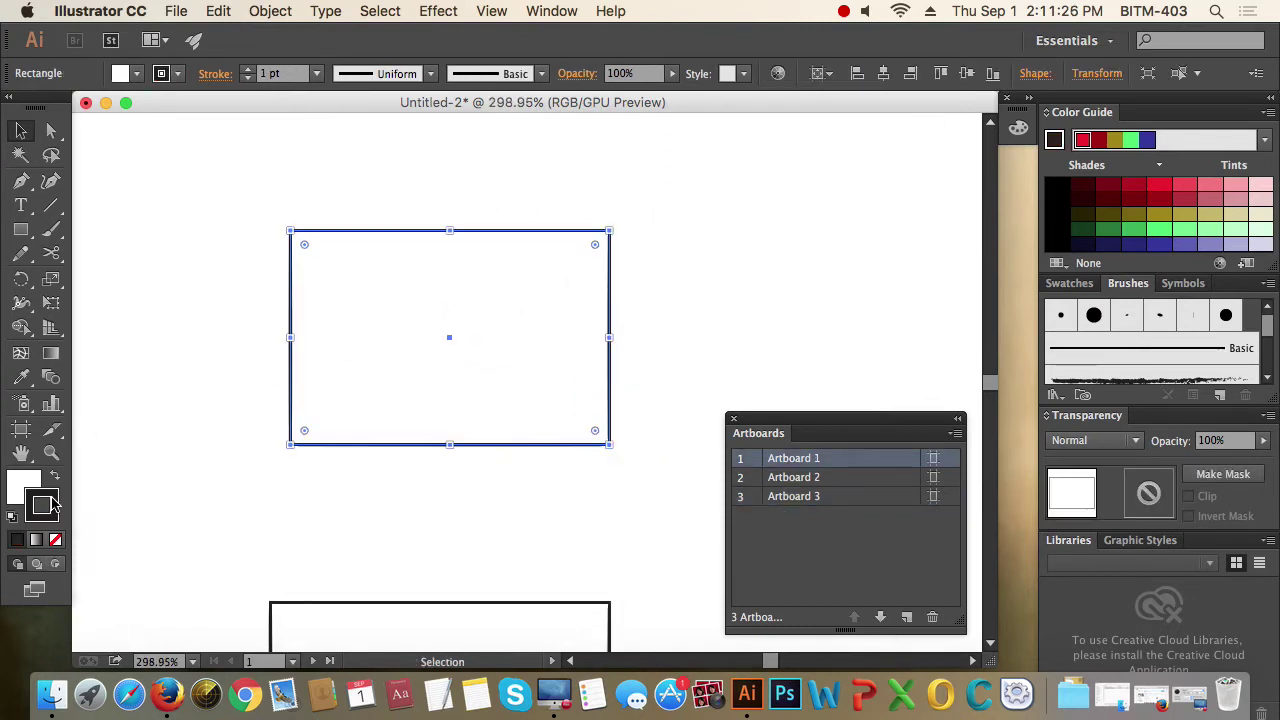
{"action": "left_click", "coordinate": [1133, 186]}
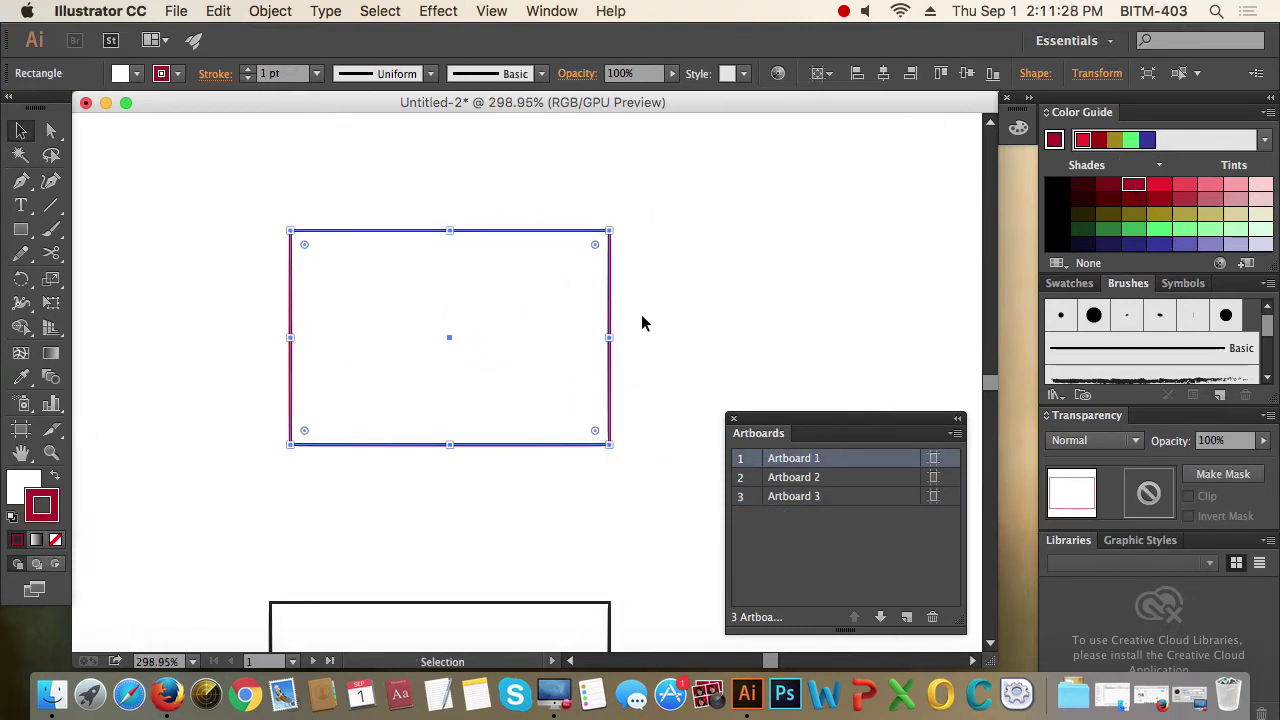
Float and enlarge the Brushes panel, then apply the charcoal brush to the rectangle
{"action": "left_click_drag", "start_coordinate": [1130, 283], "coordinate": [673, 95]}
{"action": "left_click_drag", "start_coordinate": [864, 212], "coordinate": [916, 446]}
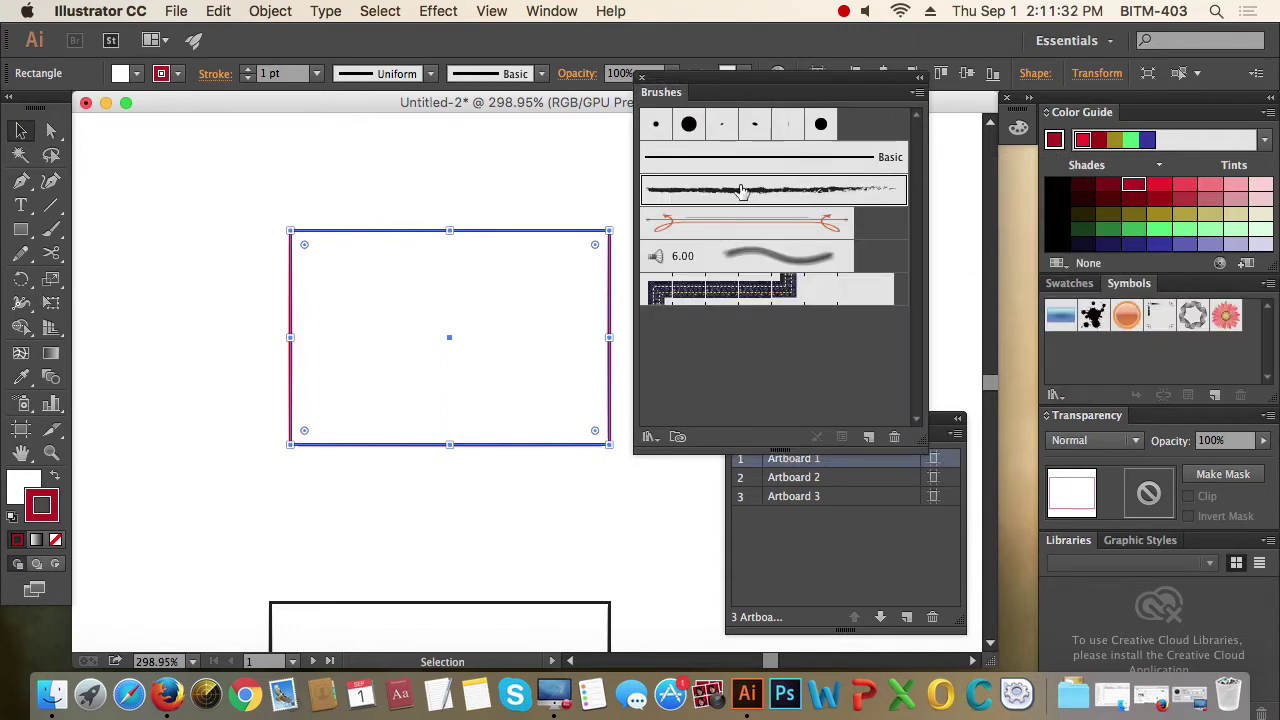
{"action": "left_click", "coordinate": [741, 191]}
{"action": "left_click", "coordinate": [482, 180]}
{"action": "left_click_drag", "start_coordinate": [482, 180], "coordinate": [389, 217]}
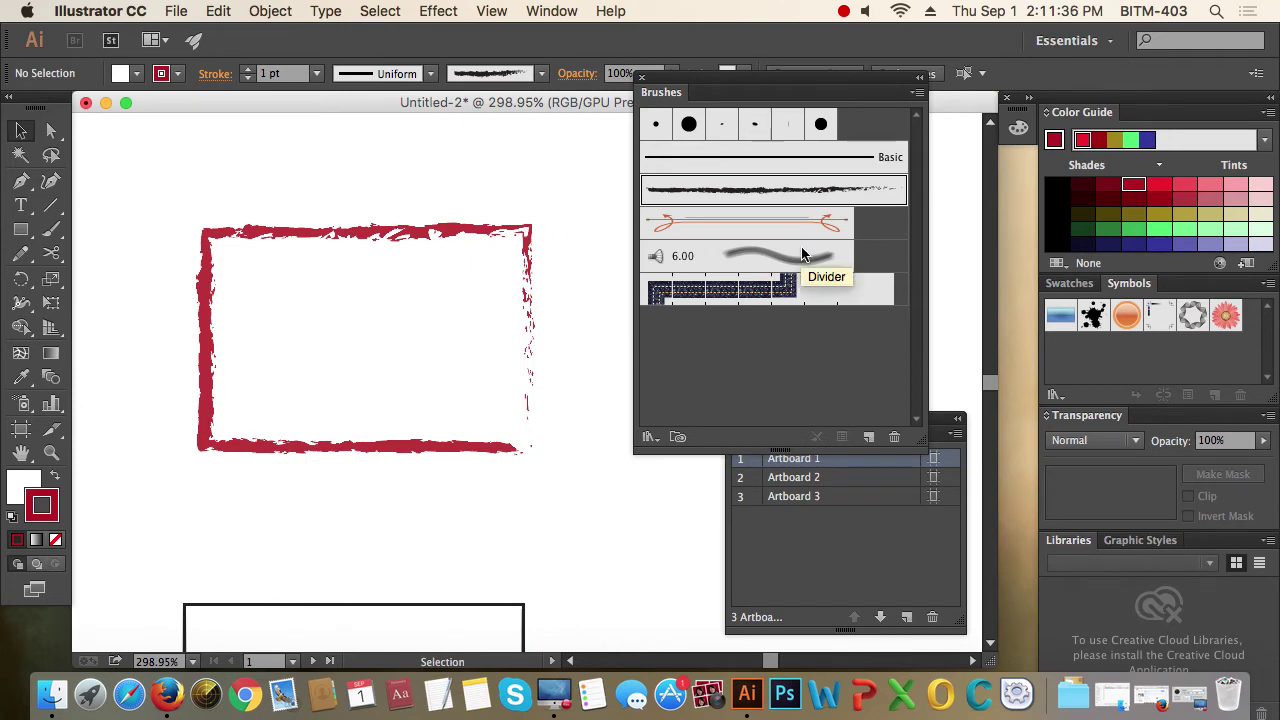
Try the wavy and denim brushes, then undo back to the 6.00 watercolour brush
{"action": "left_click", "coordinate": [415, 260]}
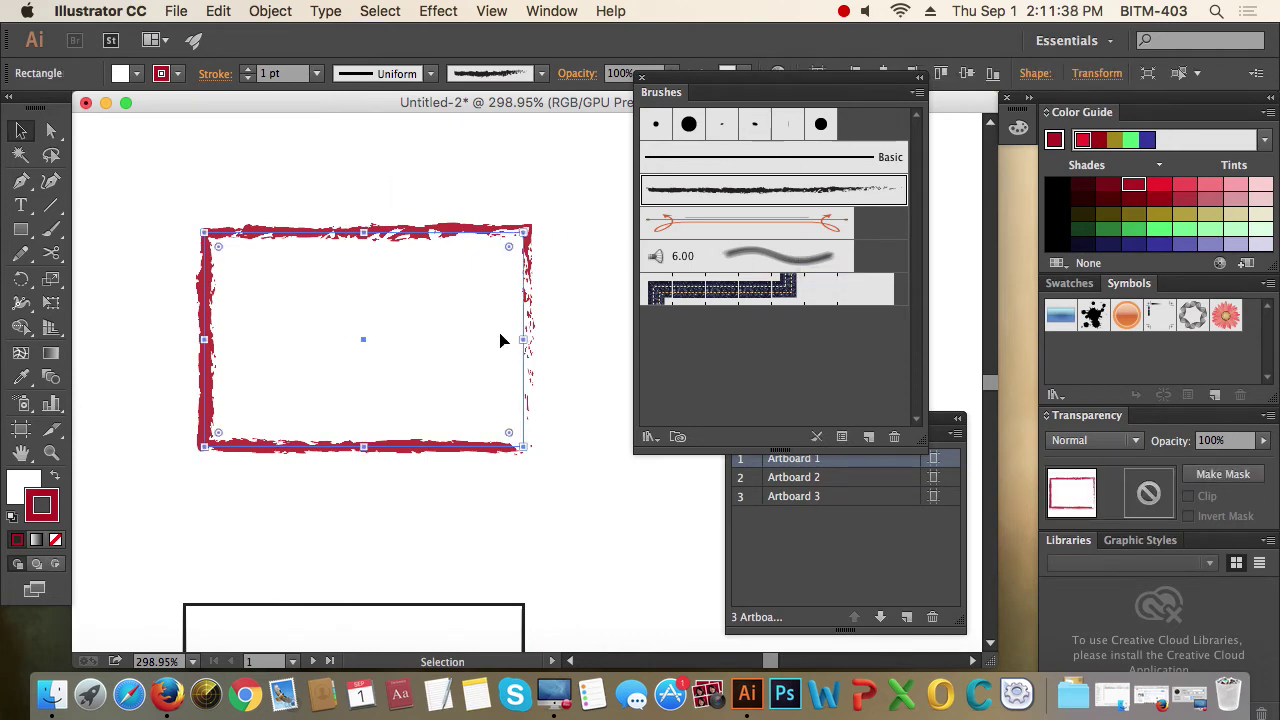
{"action": "left_click", "coordinate": [536, 170]}
{"action": "left_click", "coordinate": [425, 282]}
{"action": "left_click", "coordinate": [720, 257]}
{"action": "left_click", "coordinate": [722, 292]}
{"action": "left_click", "coordinate": [478, 146]}
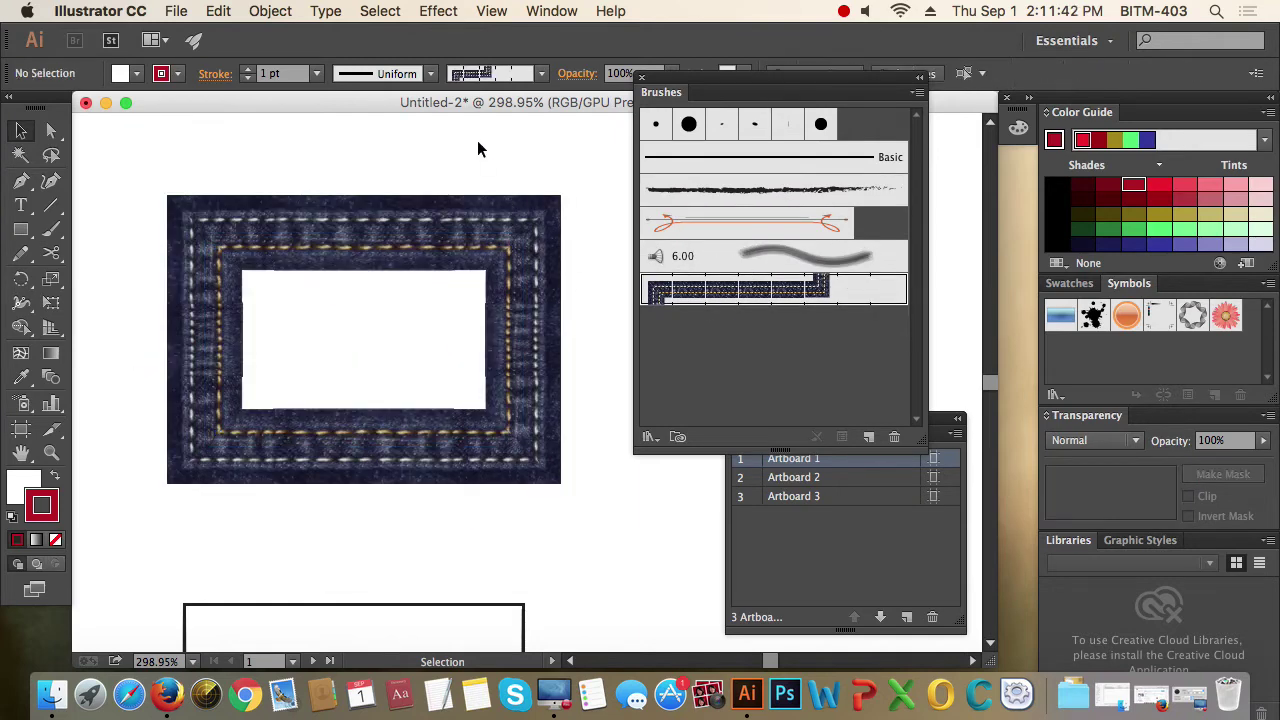
{"action": "left_click", "coordinate": [521, 363]}
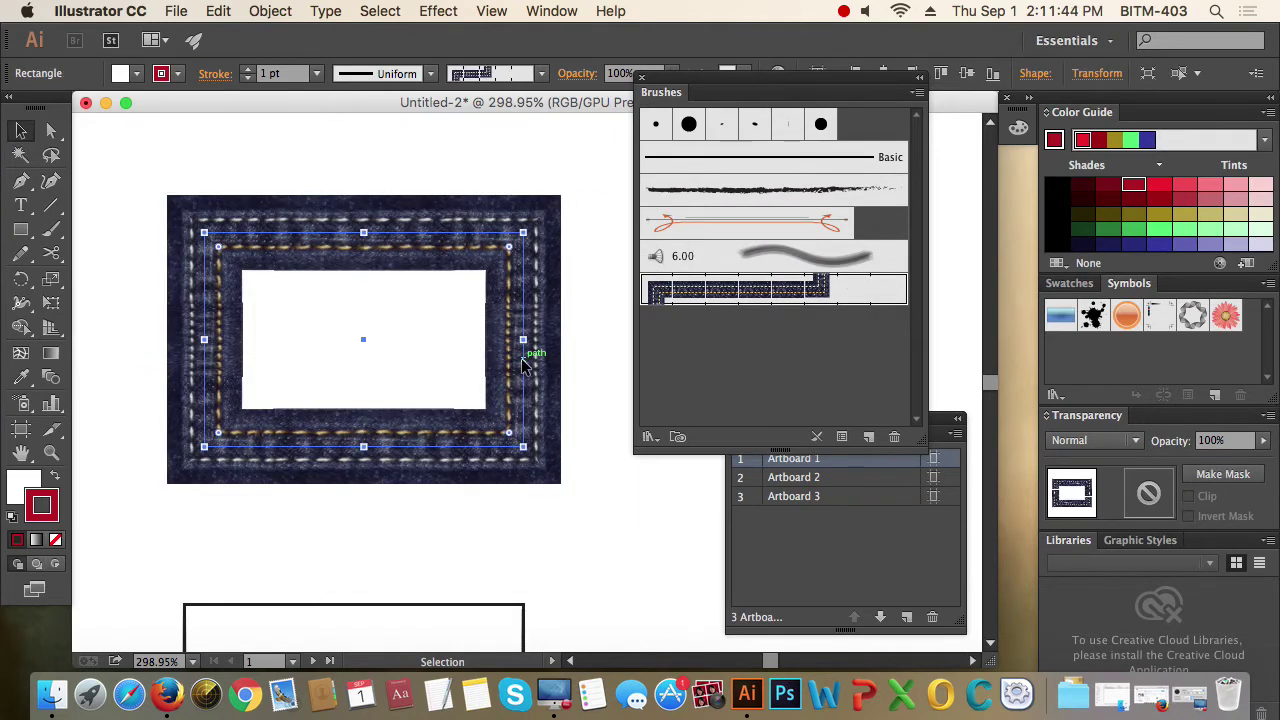
{"action": "key", "text": "super+z"}
{"action": "left_click", "coordinate": [556, 13]}
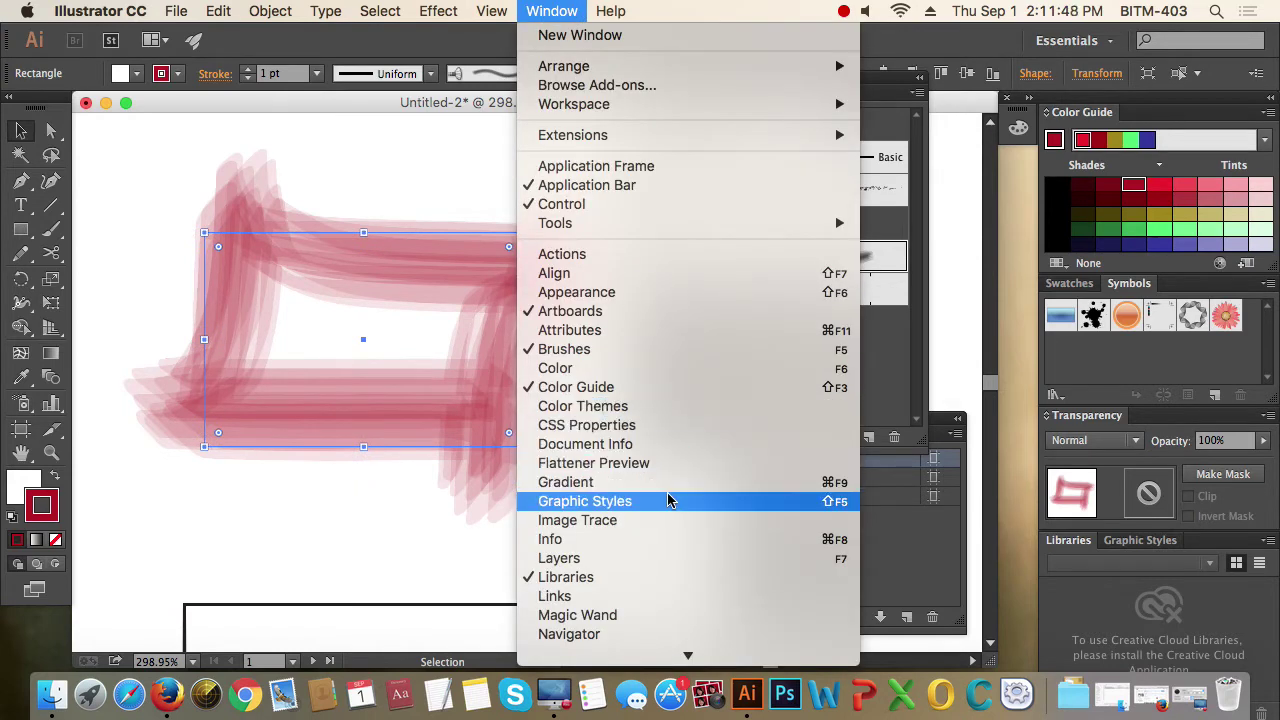
{"action": "left_click", "coordinate": [629, 559]}
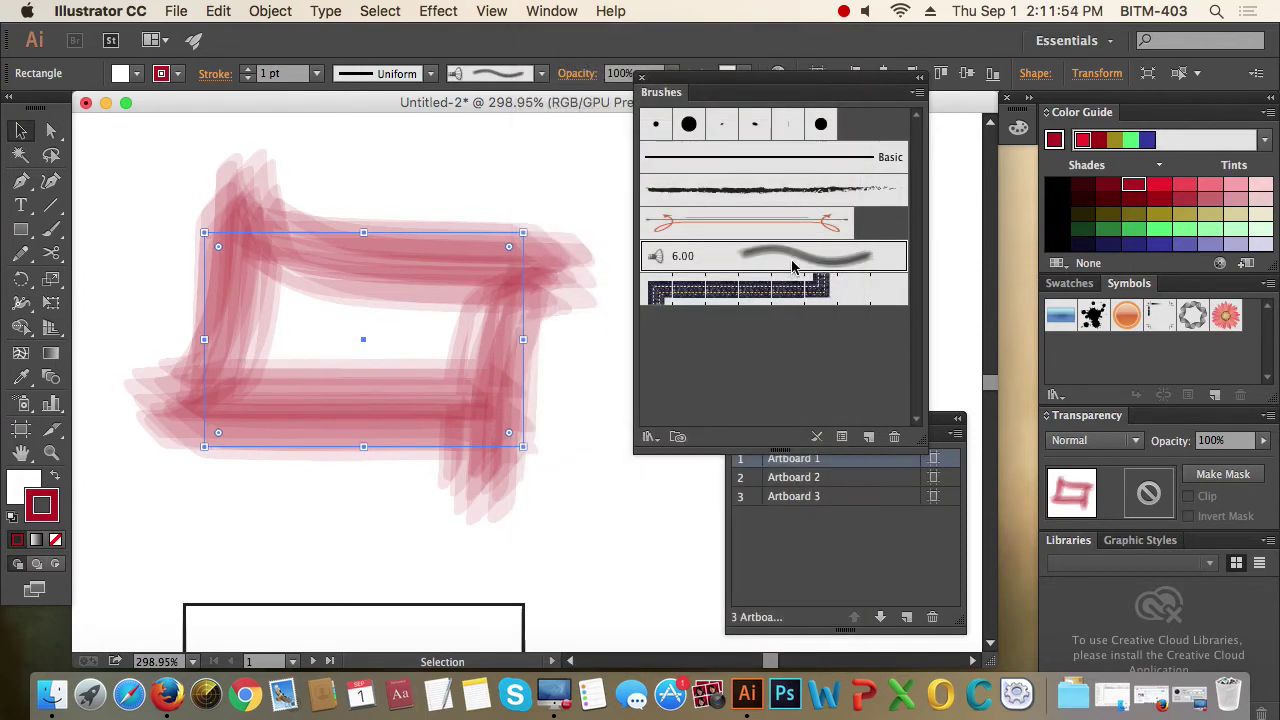
Close the Brushes and Artboards panels, then briefly open and close the Links panel
{"action": "left_click", "coordinate": [642, 78]}
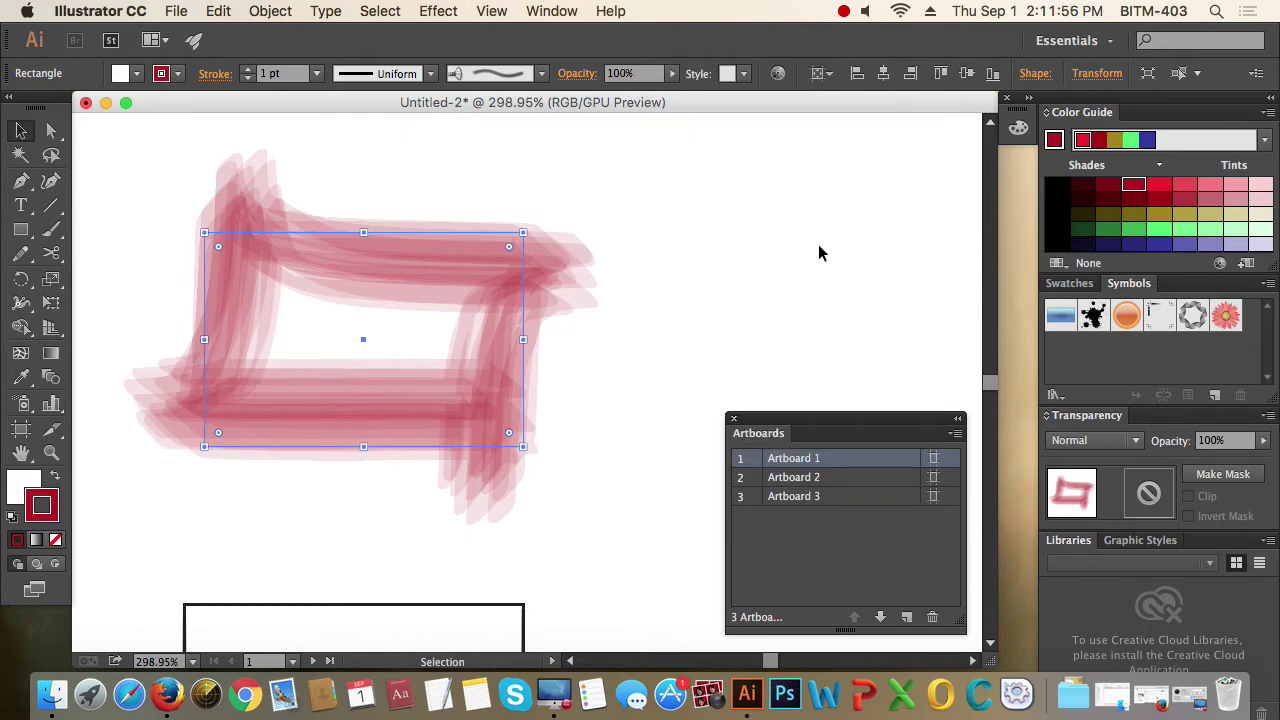
{"action": "left_click", "coordinate": [734, 419]}
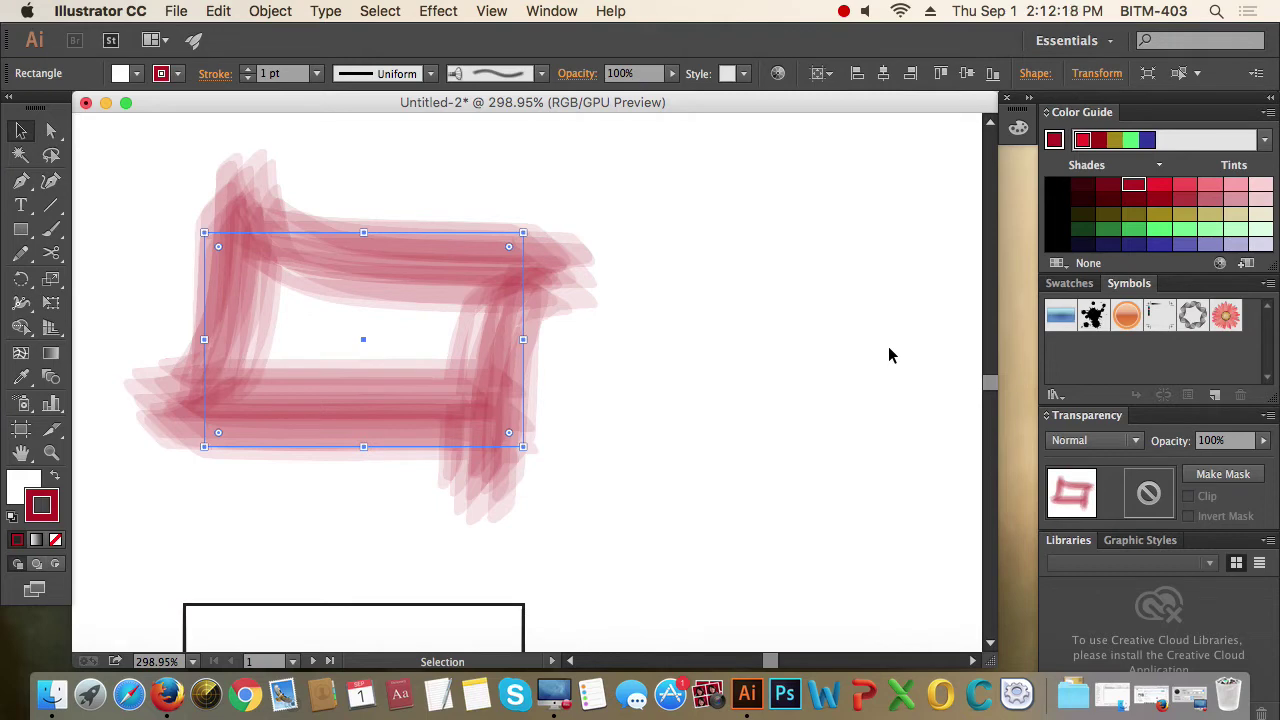
{"action": "left_click", "coordinate": [552, 11]}
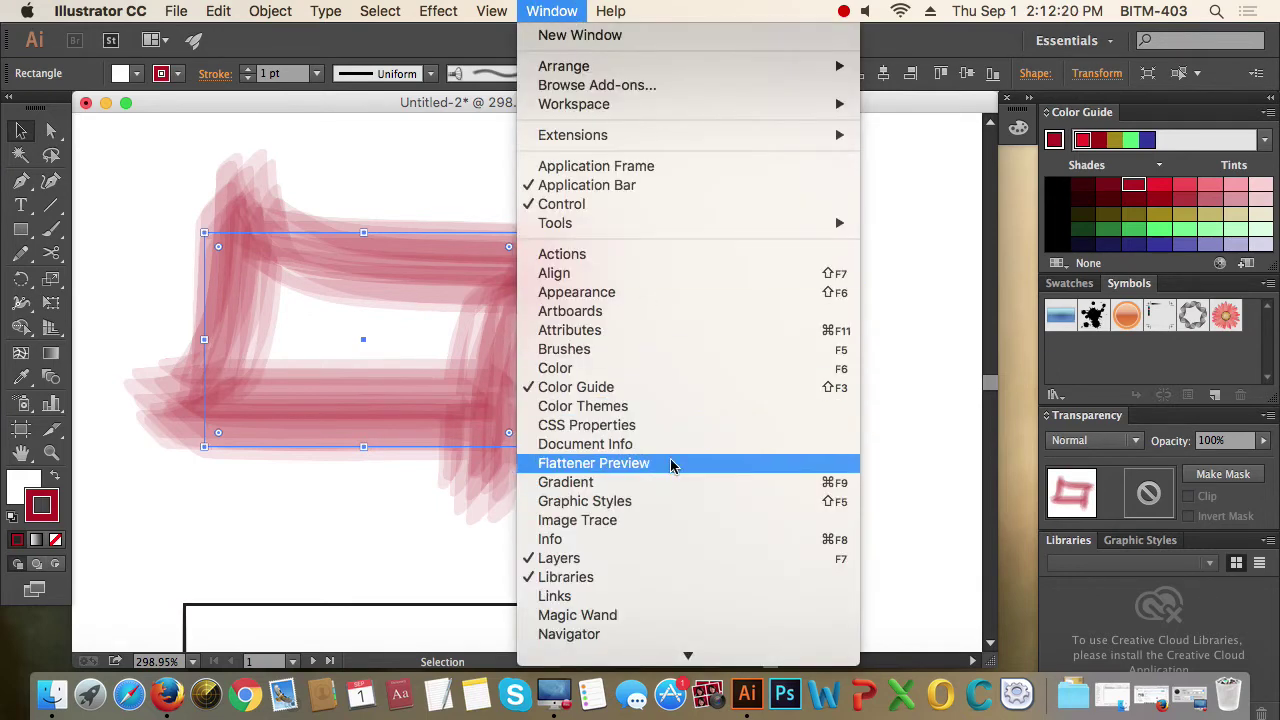
{"action": "left_click", "coordinate": [648, 598]}
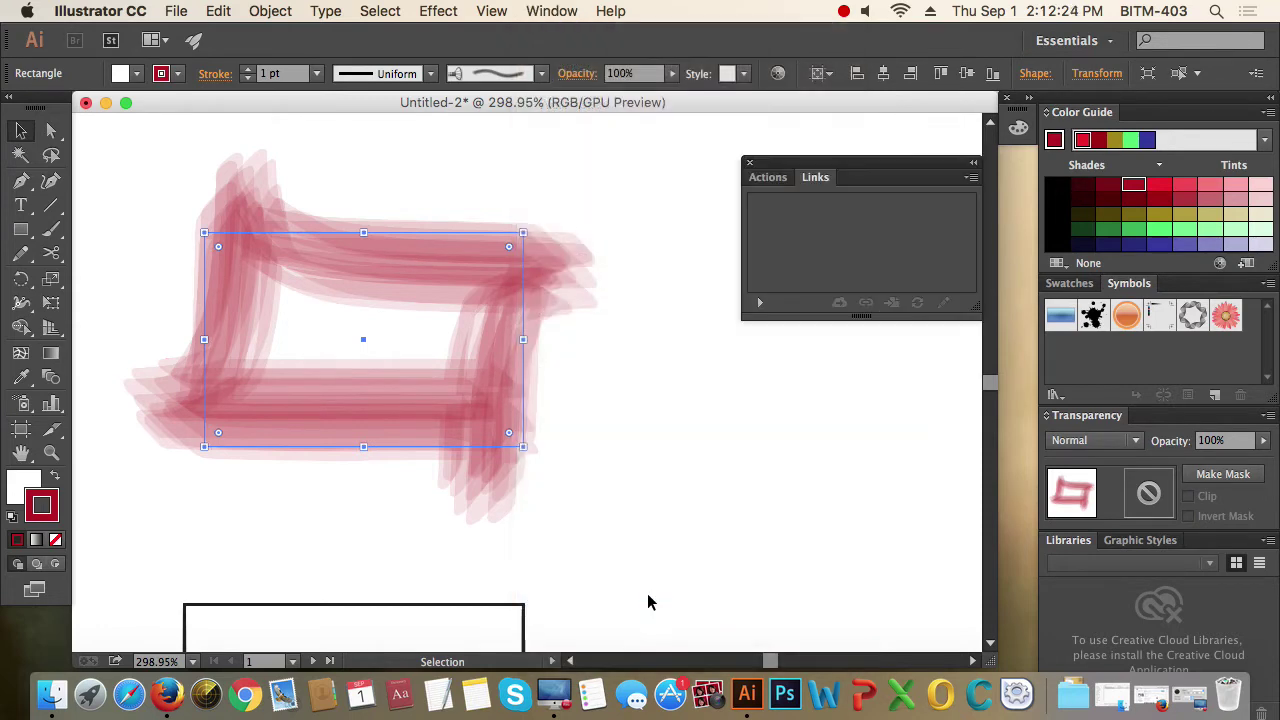
{"action": "left_click_drag", "start_coordinate": [872, 168], "coordinate": [848, 172]}
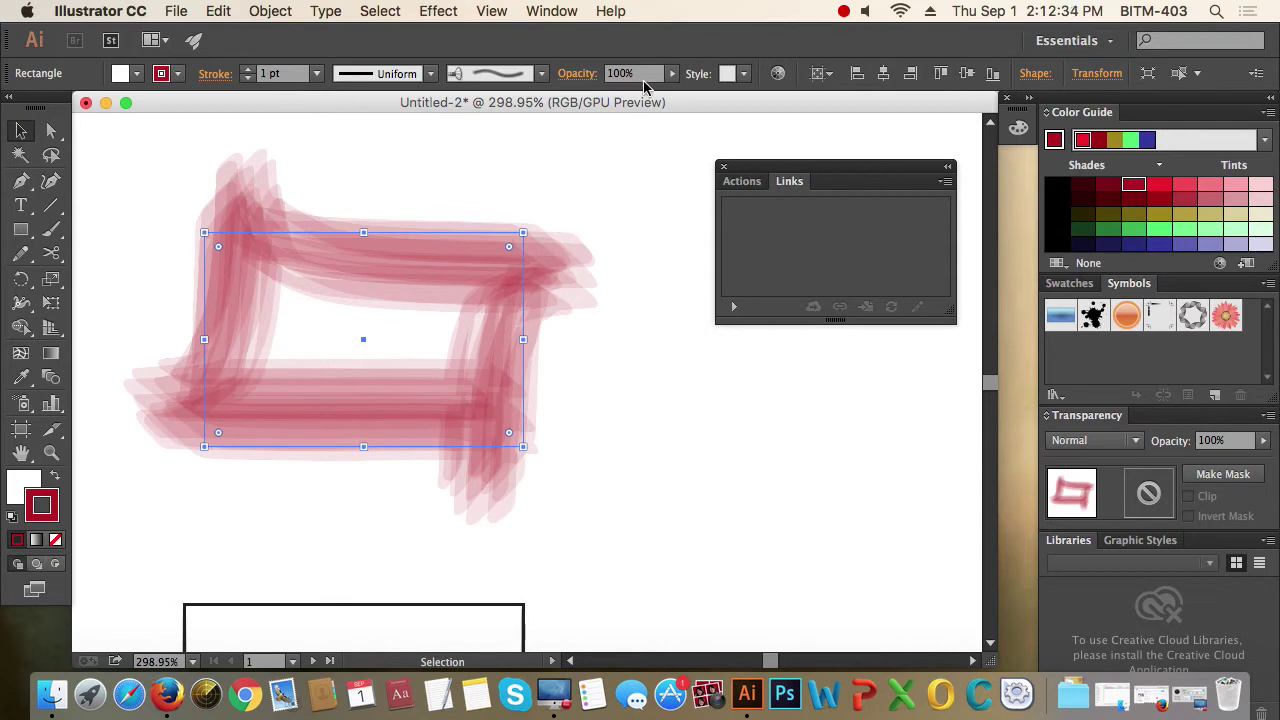
{"action": "left_click", "coordinate": [723, 167]}
Open the Pathfinder panel, place it right of the artwork, and reselect the brushed rectangle
{"action": "left_click", "coordinate": [551, 11]}
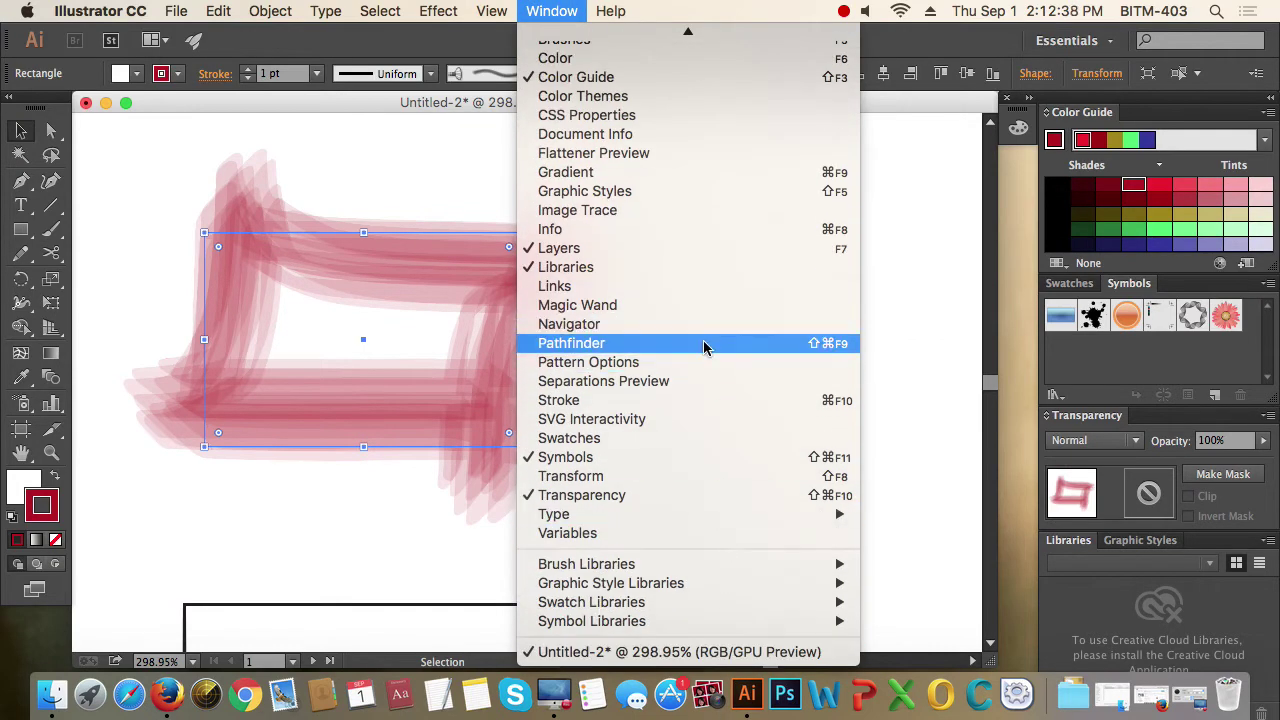
{"action": "left_click", "coordinate": [703, 343]}
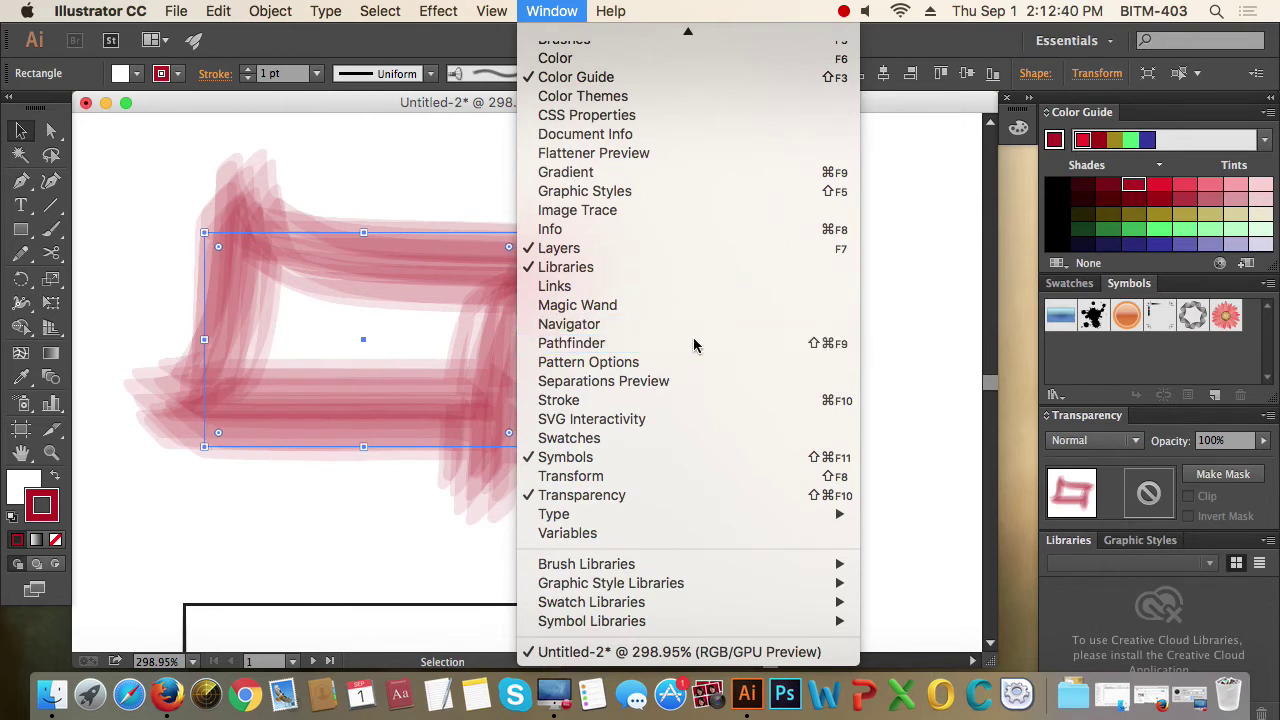
{"action": "left_click_drag", "start_coordinate": [691, 189], "coordinate": [844, 199]}
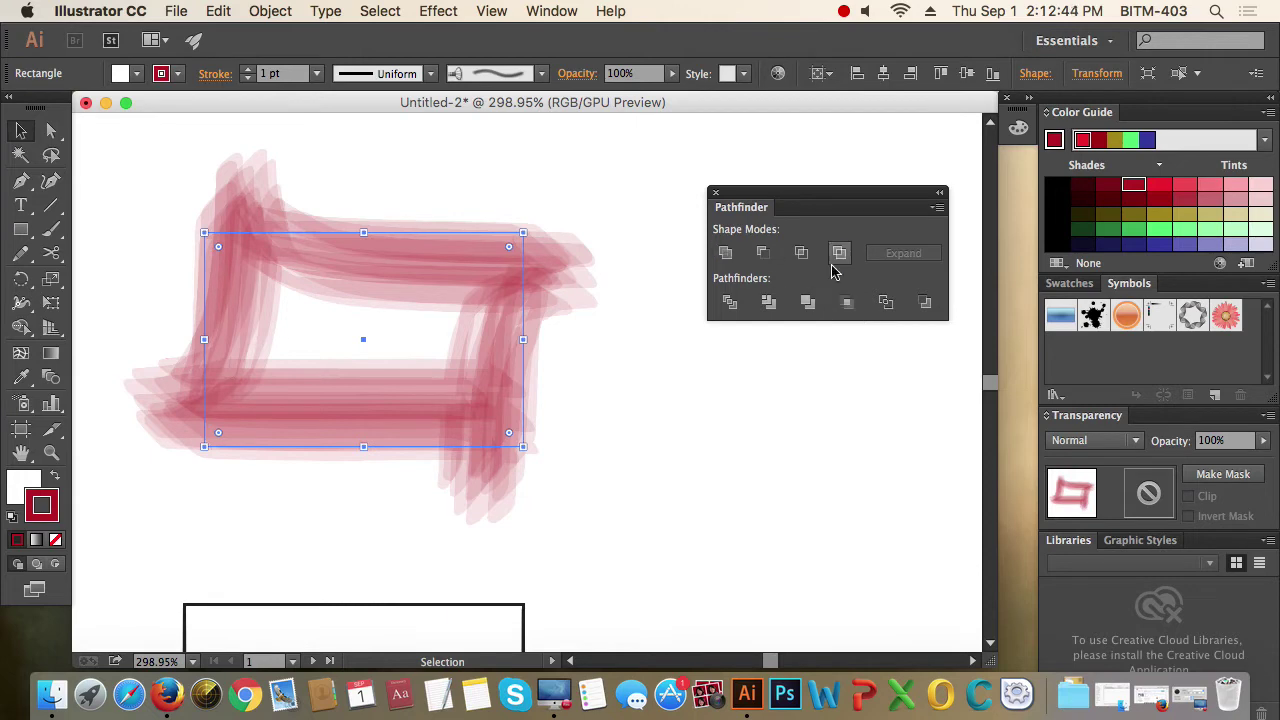
{"action": "left_click", "coordinate": [630, 393]}
{"action": "left_click_drag", "start_coordinate": [625, 400], "coordinate": [388, 281]}
{"action": "left_click", "coordinate": [552, 11]}
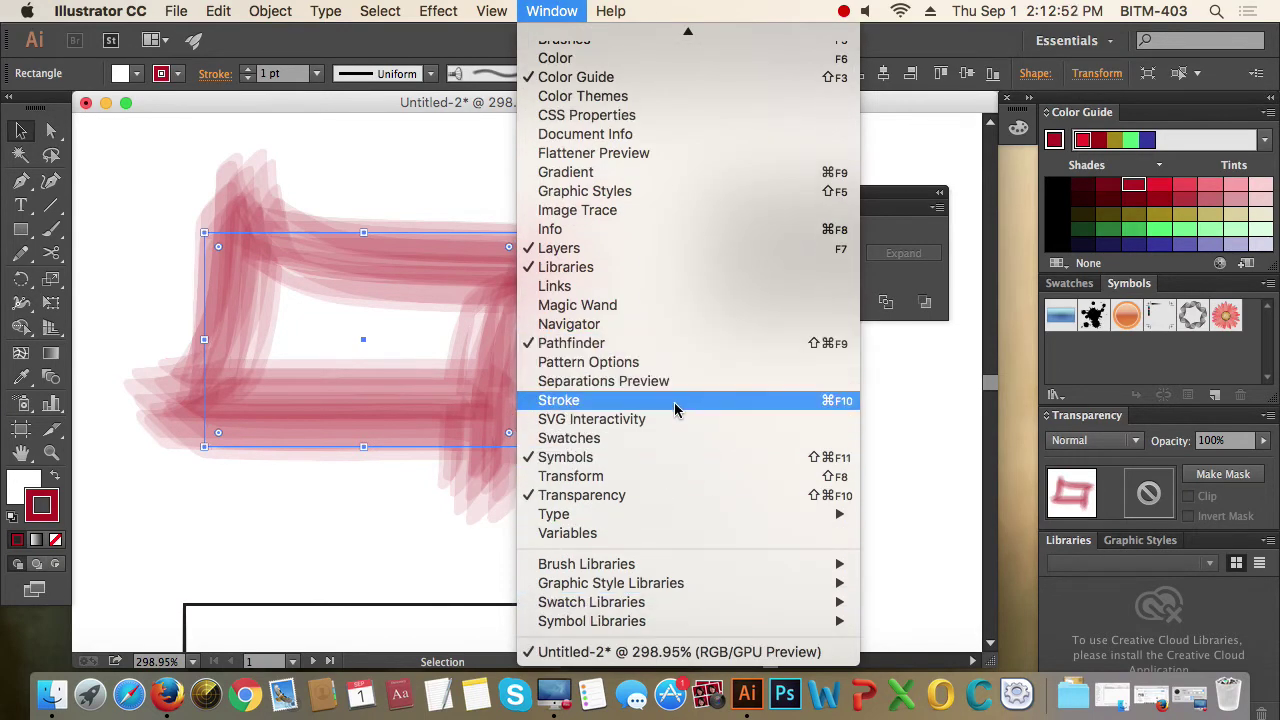
Open the Stroke panel and try a 2 pt weight before returning to 1 pt
{"action": "left_click", "coordinate": [675, 409]}
{"action": "left_click_drag", "start_coordinate": [434, 189], "coordinate": [590, 192]}
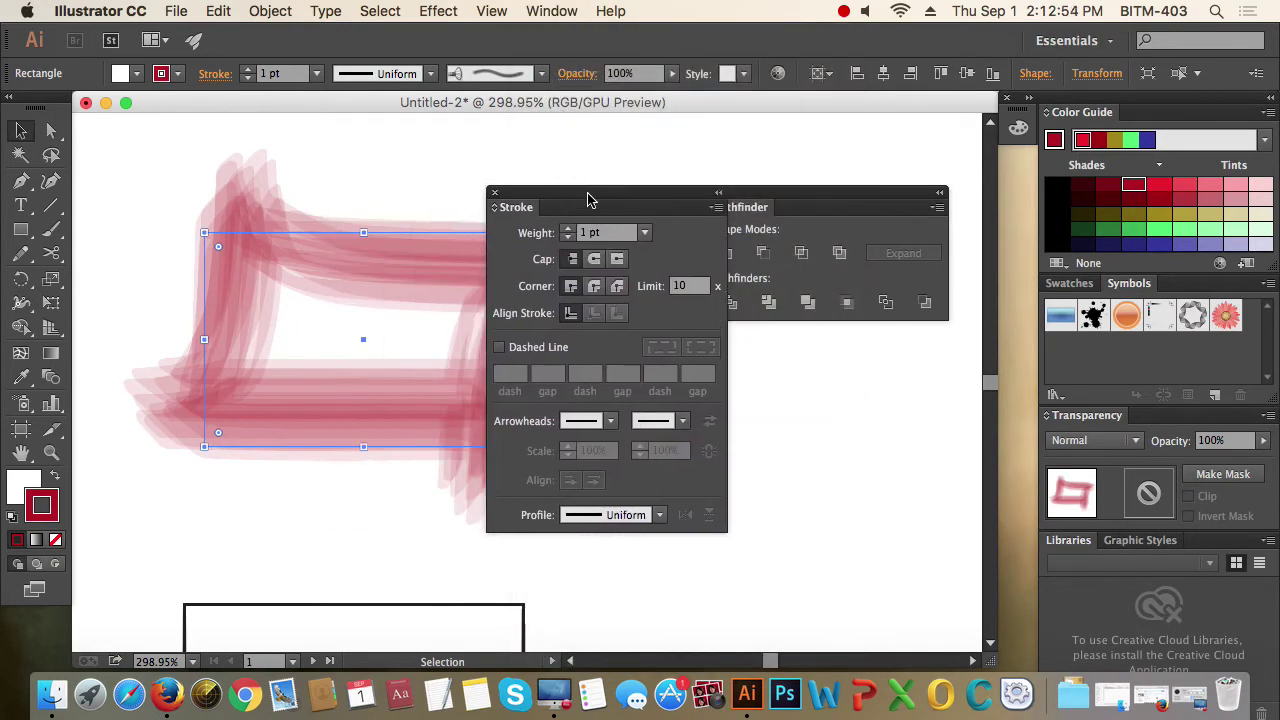
{"action": "left_click", "coordinate": [569, 230]}
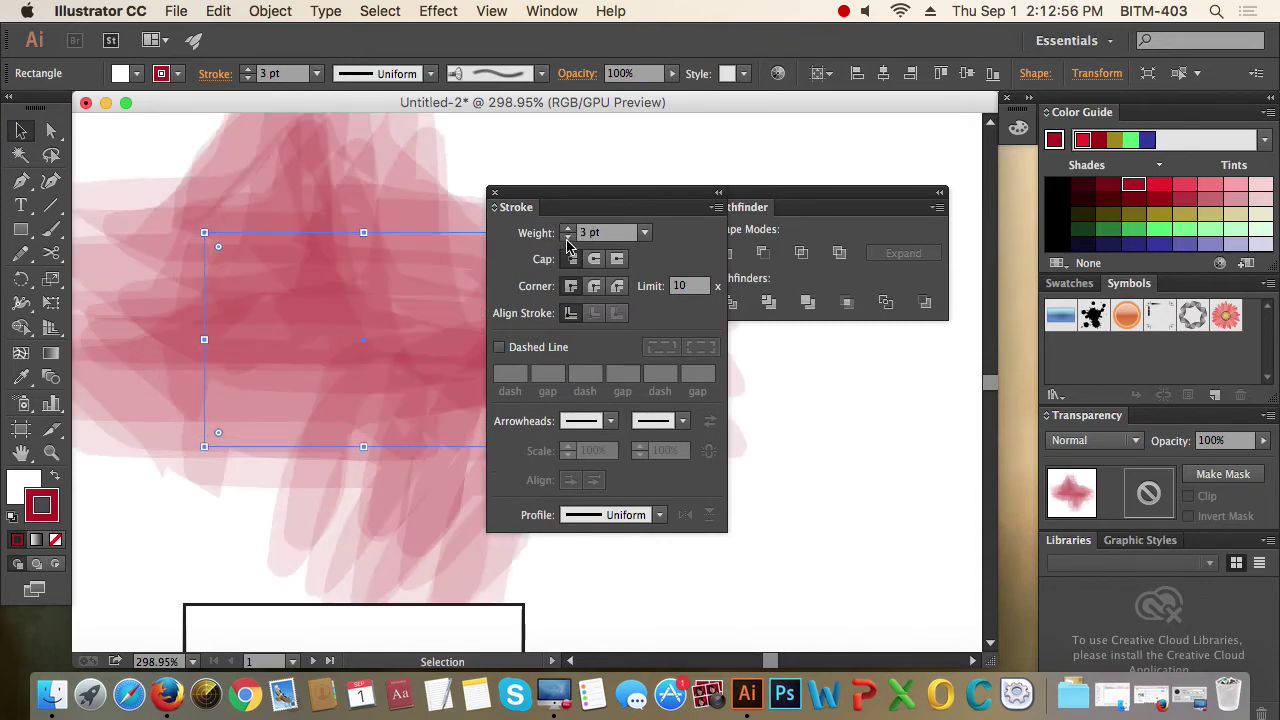
{"action": "left_click", "coordinate": [567, 238]}
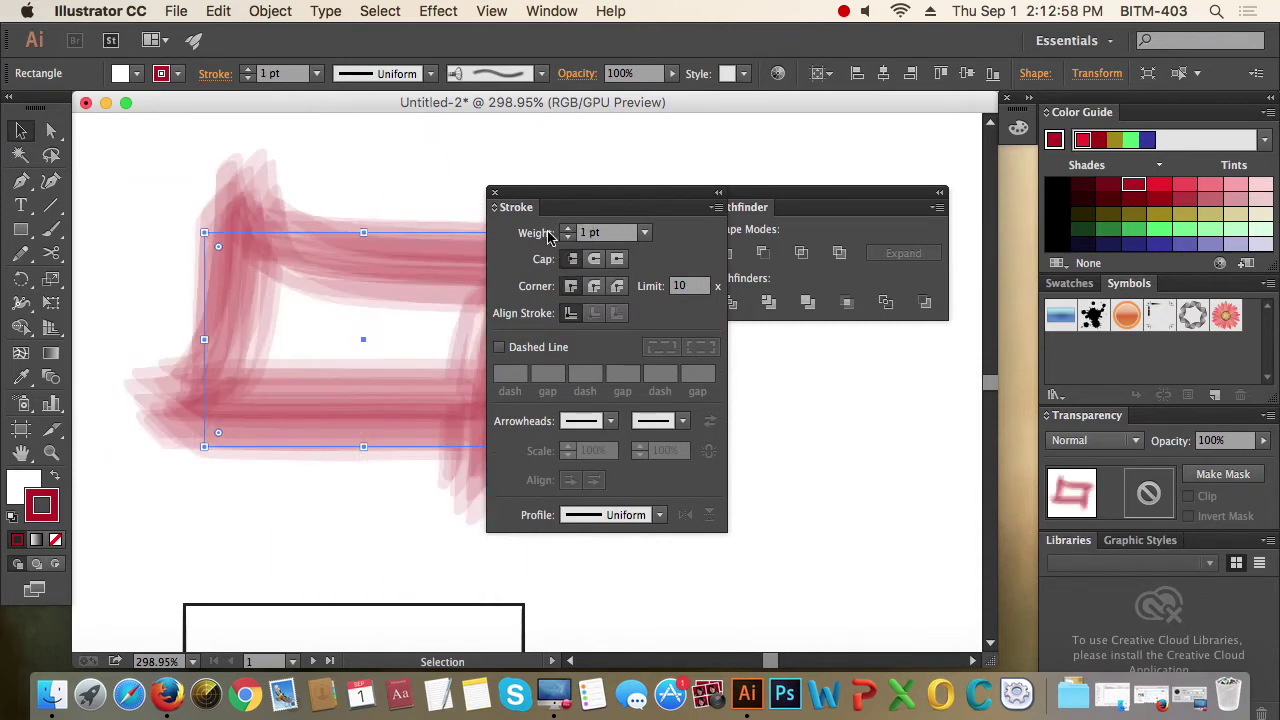
{"action": "left_click_drag", "start_coordinate": [615, 207], "coordinate": [662, 171]}
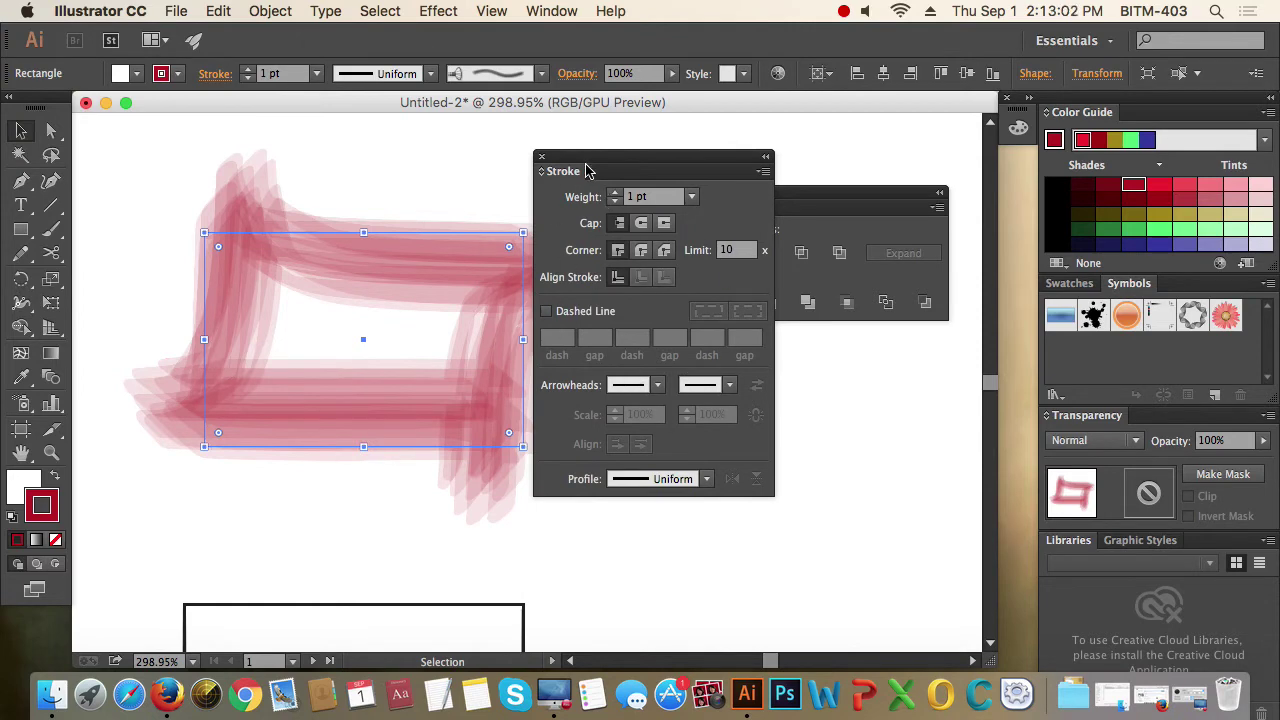
Open the Transform panel, then select and delete the brushed rectangle
{"action": "left_click", "coordinate": [552, 11]}
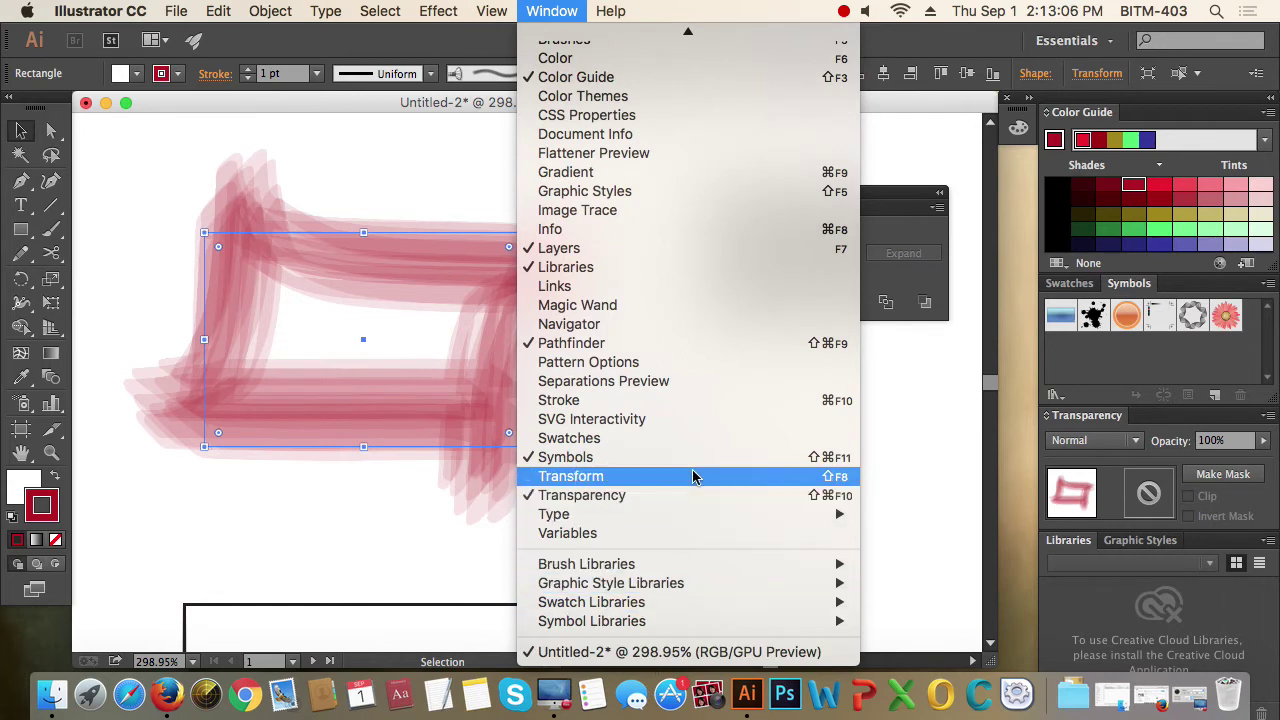
{"action": "left_click", "coordinate": [695, 476]}
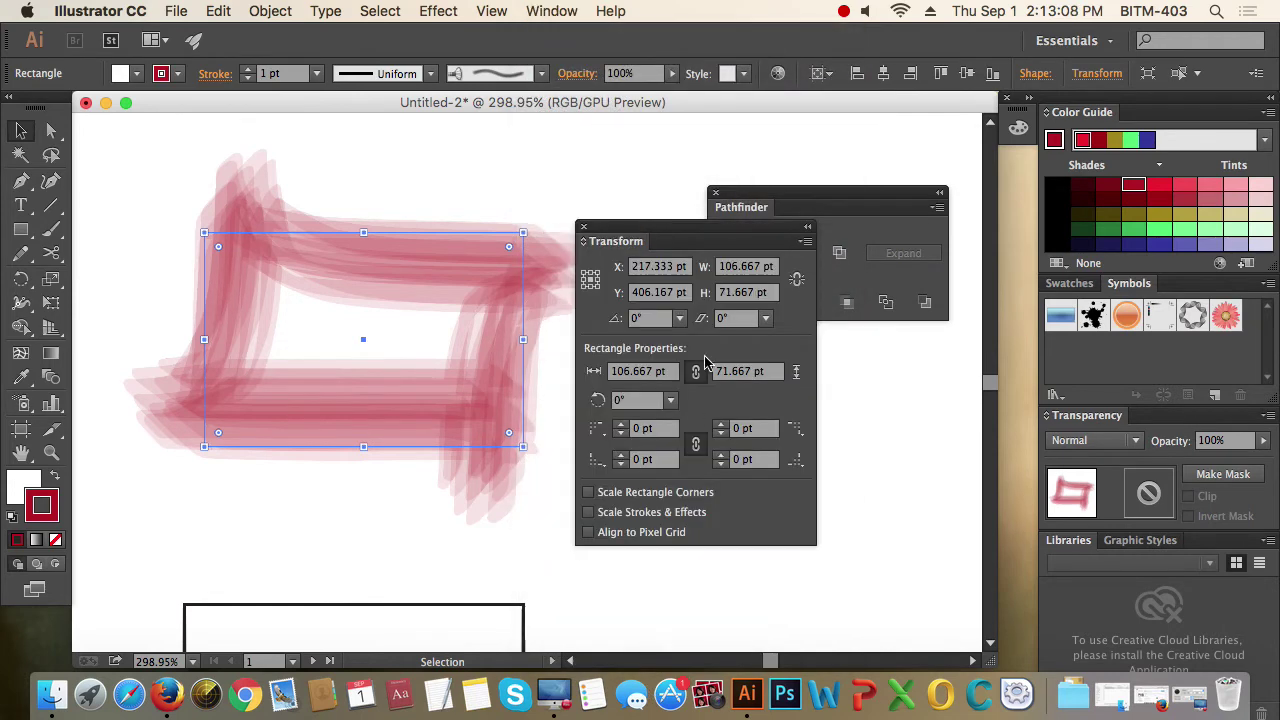
{"action": "left_click", "coordinate": [394, 171]}
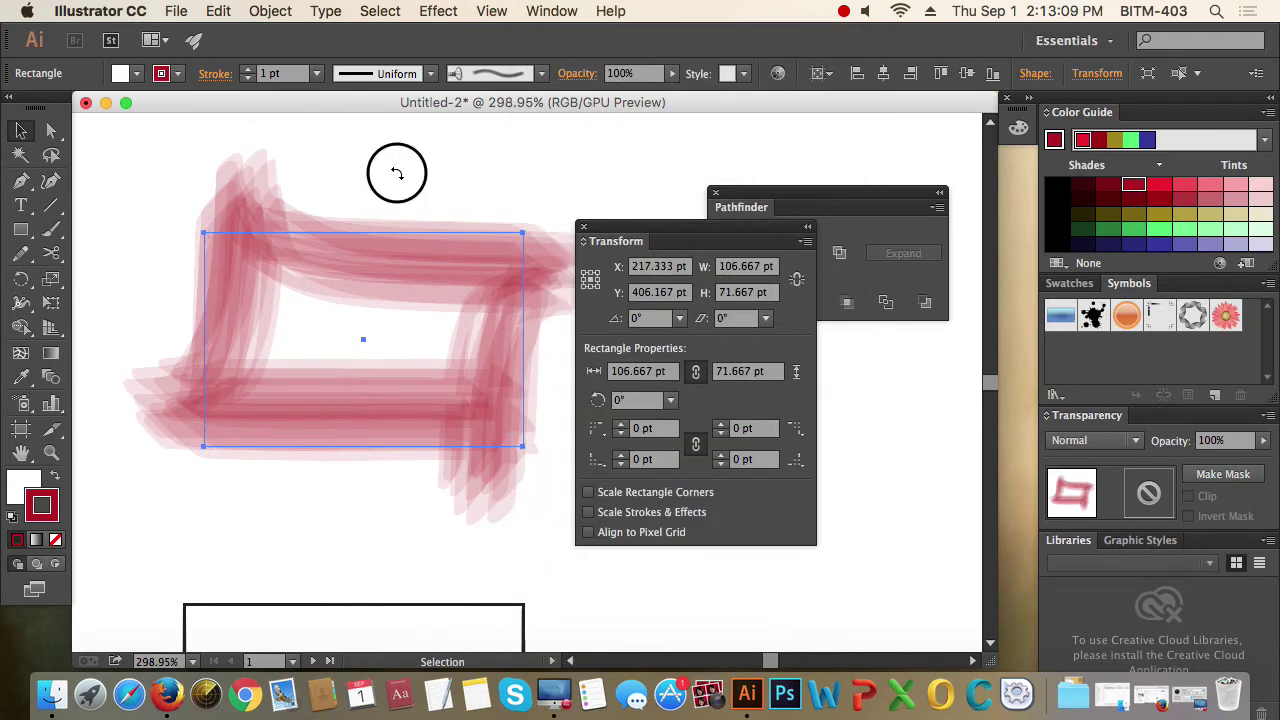
{"action": "left_click", "coordinate": [434, 345]}
{"action": "key", "text": "Delete"}
Draw a rectangle on the left and set its width and height to 50 pt in Transform
{"action": "left_click", "coordinate": [20, 229]}
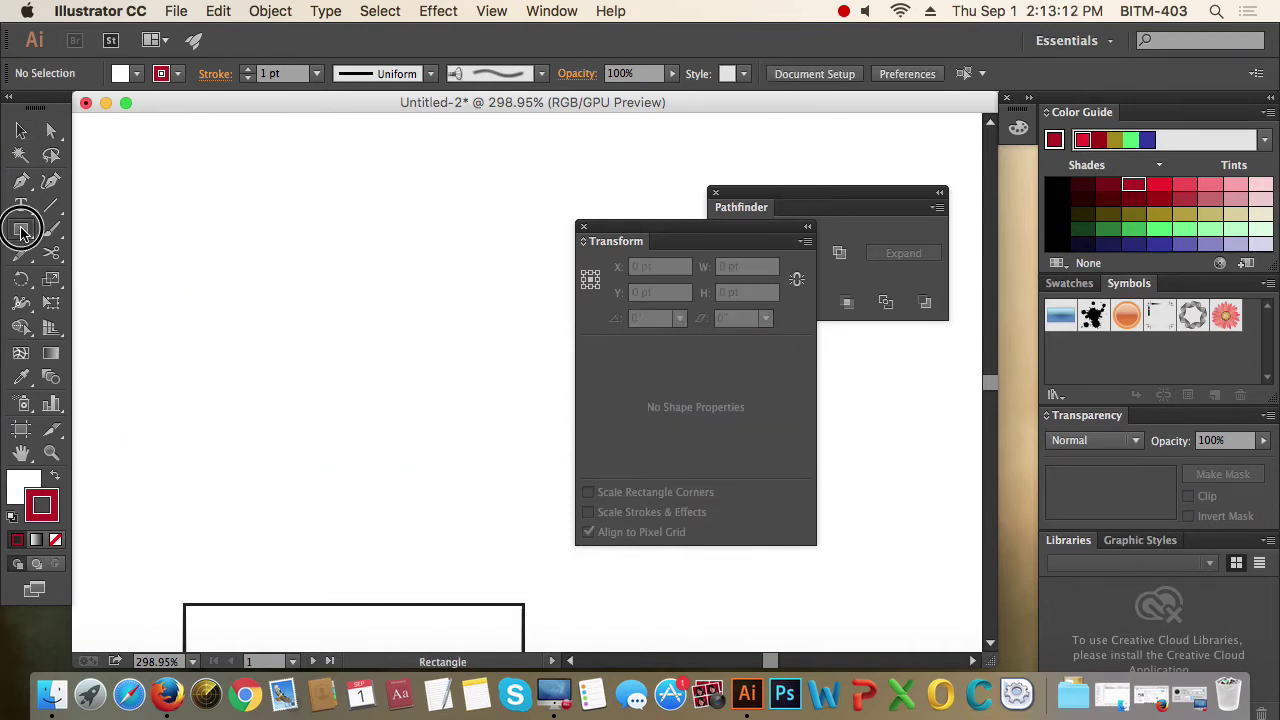
{"action": "left_click_drag", "start_coordinate": [280, 240], "coordinate": [437, 445]}
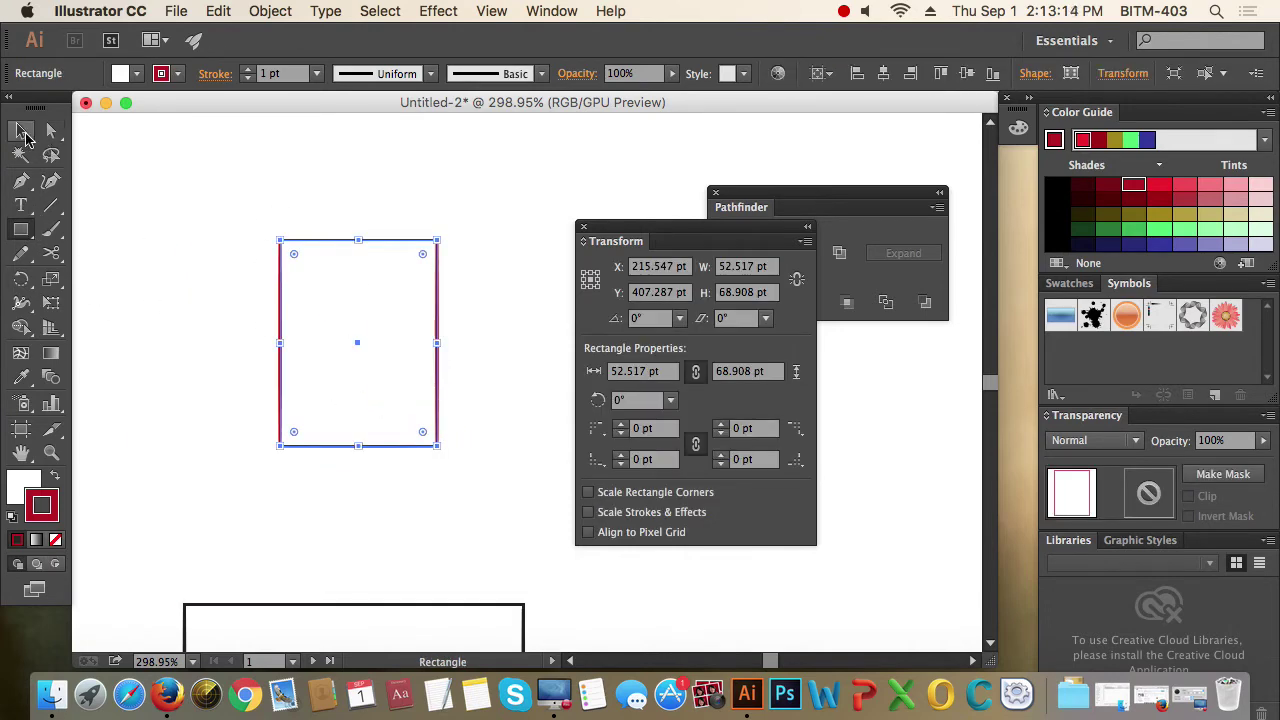
{"action": "left_click", "coordinate": [20, 130]}
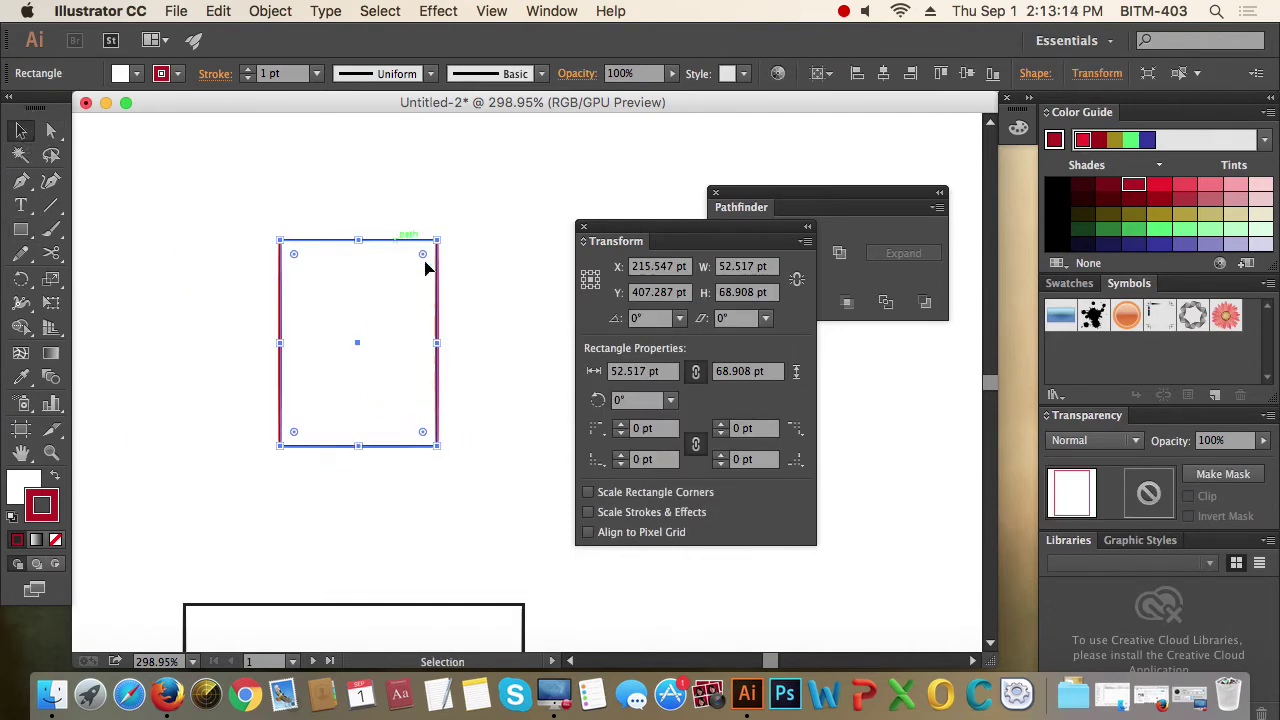
{"action": "left_click", "coordinate": [771, 268]}
{"action": "type", "text": "50"}
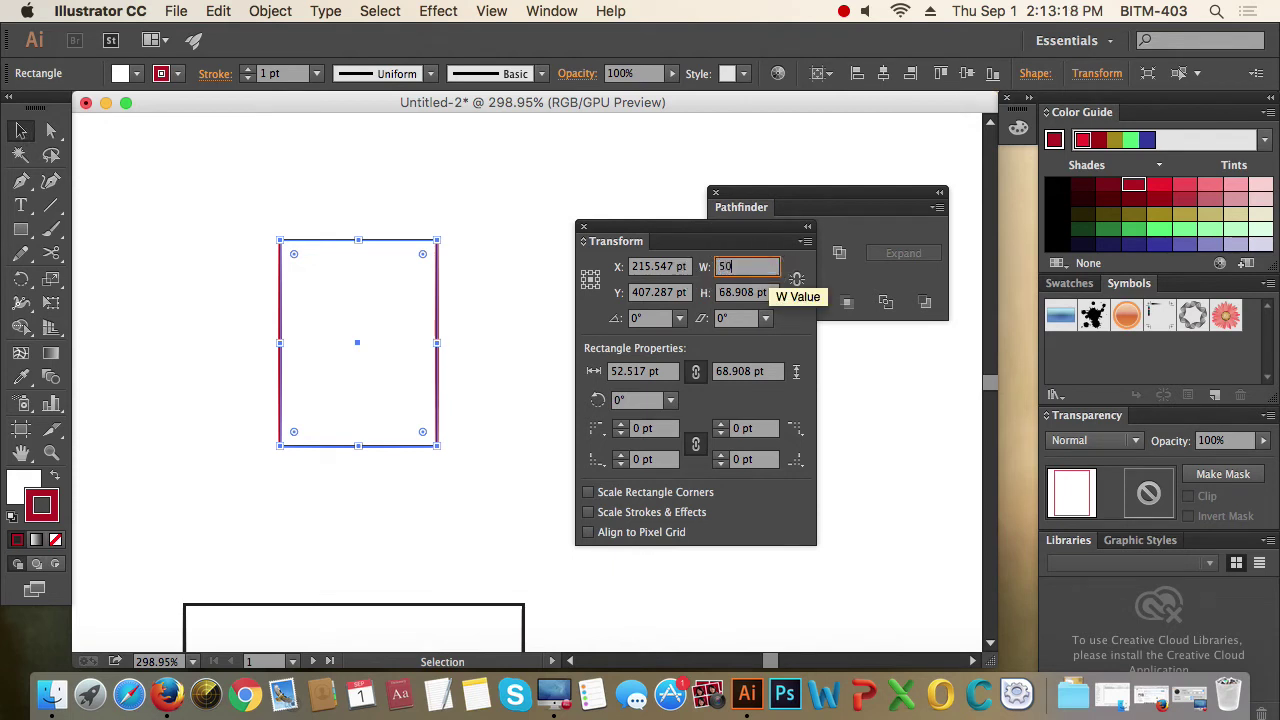
{"action": "key", "text": "Tab"}
{"action": "type", "text": "50"}
{"action": "key", "text": "Return"}
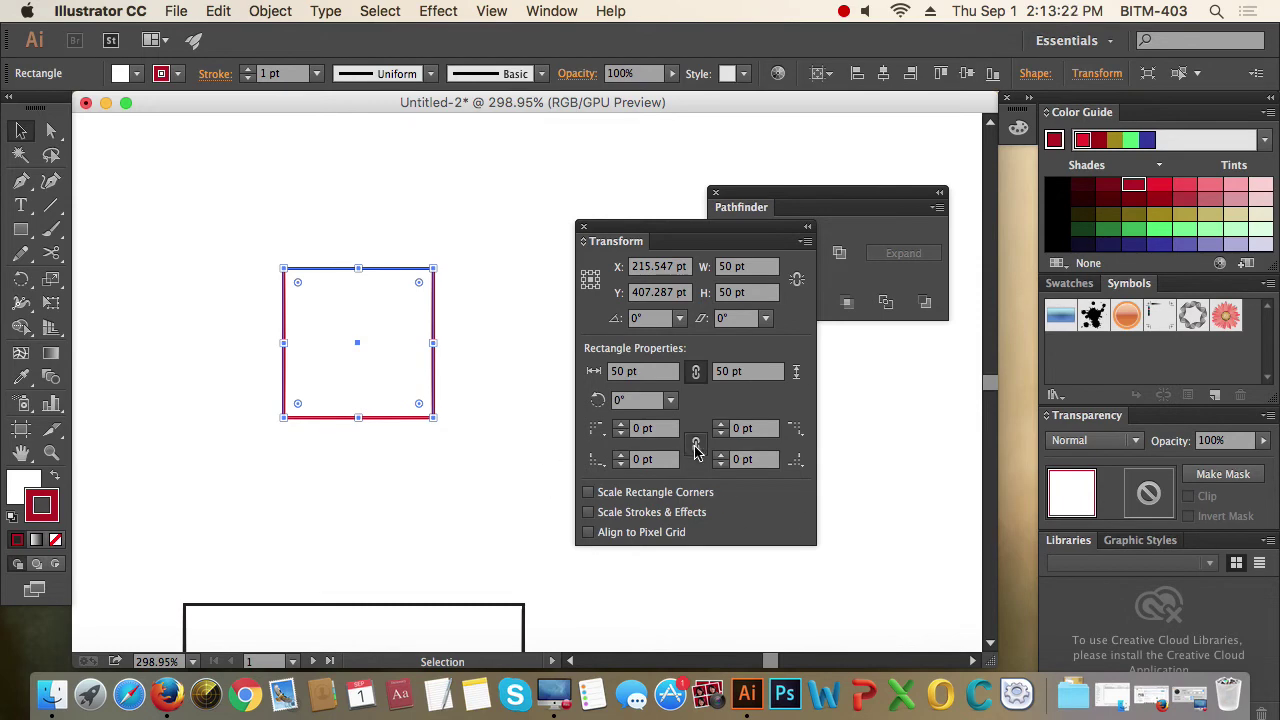
{"action": "left_click", "coordinate": [584, 226]}
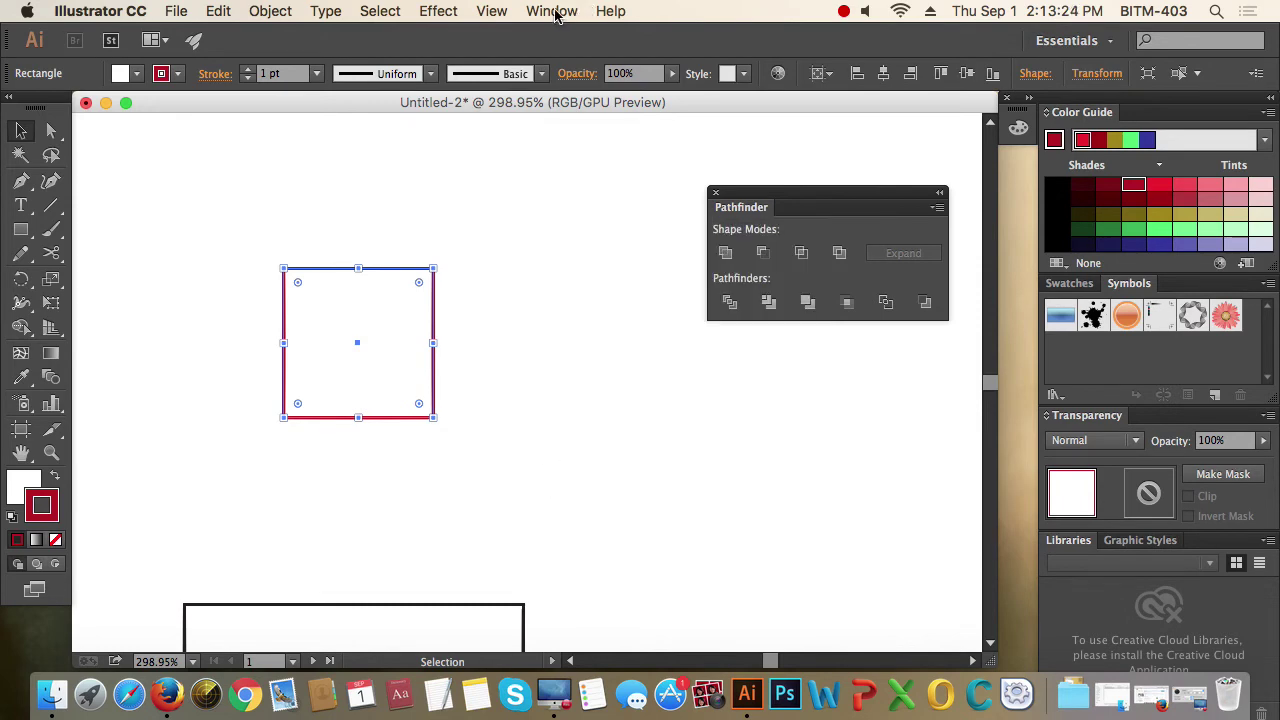
{"action": "left_click", "coordinate": [552, 10]}
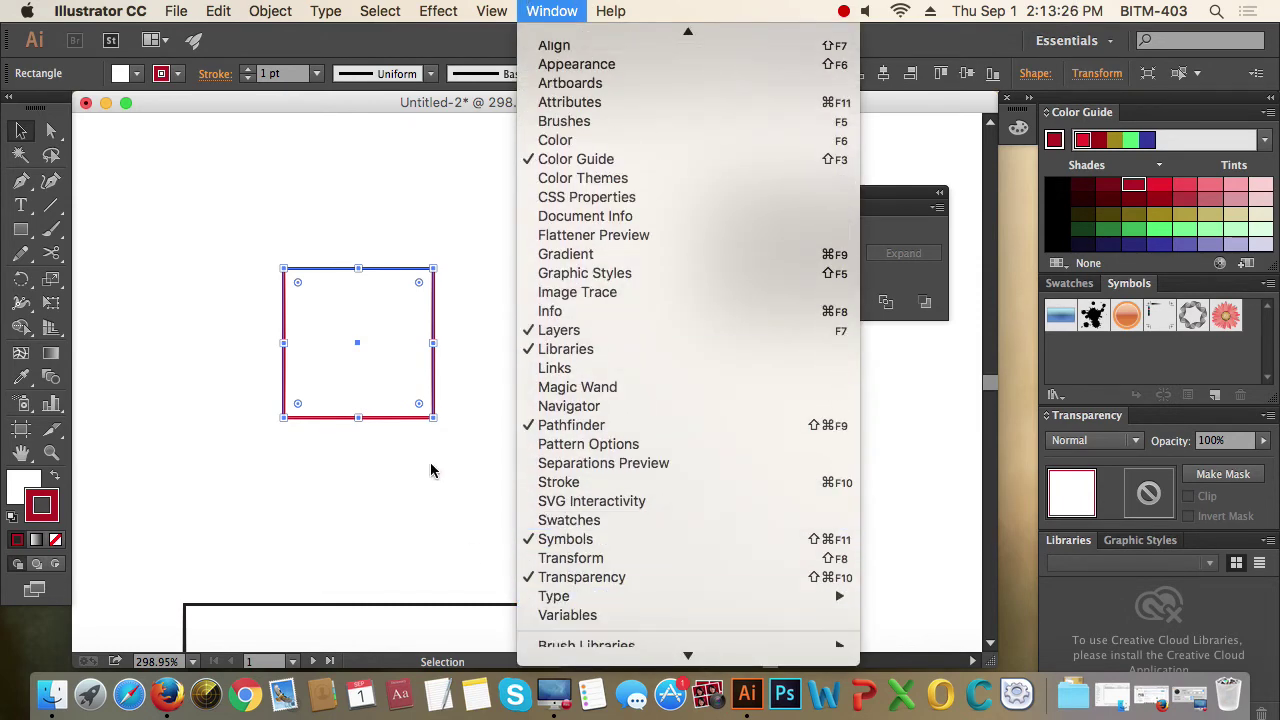
Dismiss the Window menu without choosing a panel, then bring the panel list up again
{"action": "left_click", "coordinate": [457, 483]}
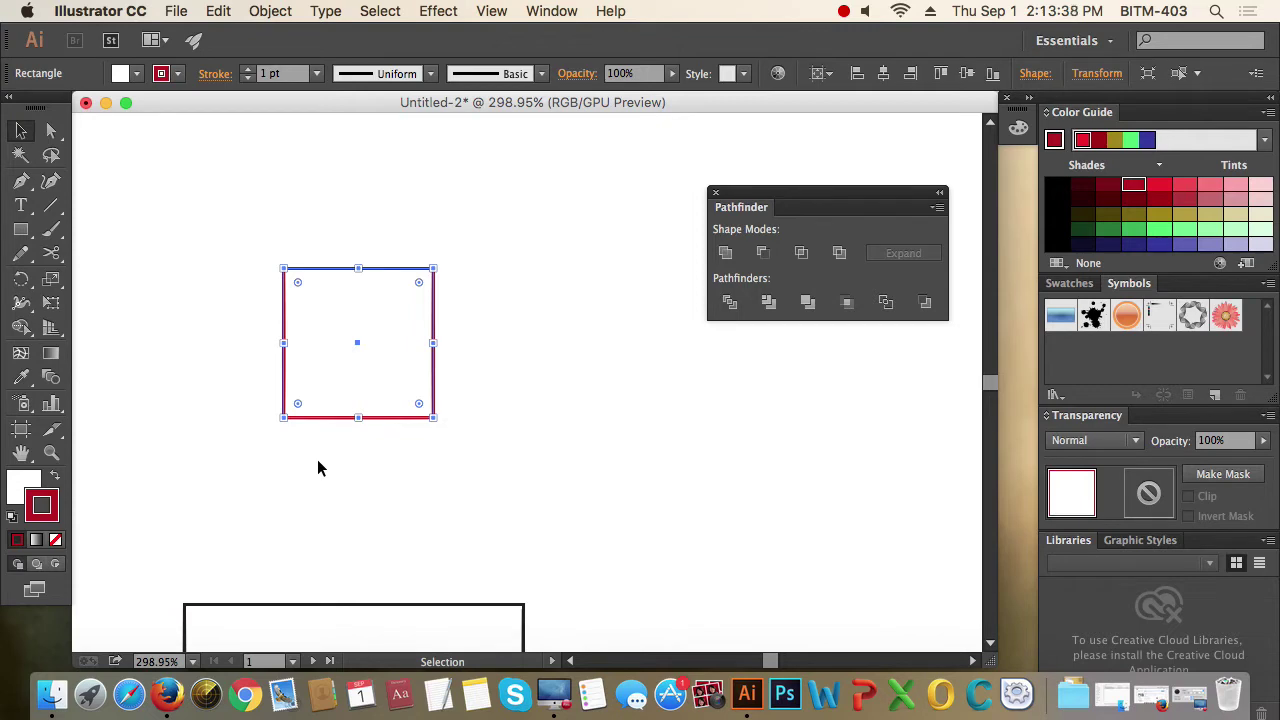
{"action": "key", "text": "super"}
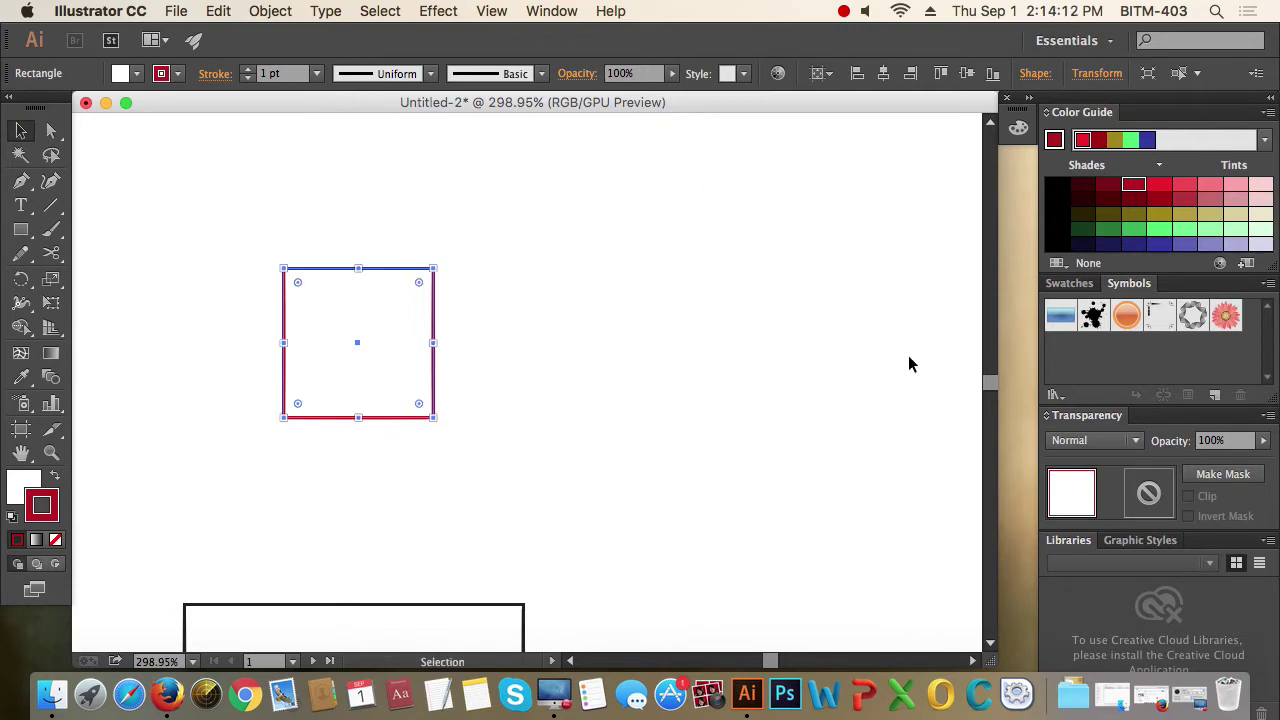
{"action": "left_click", "coordinate": [552, 11]}
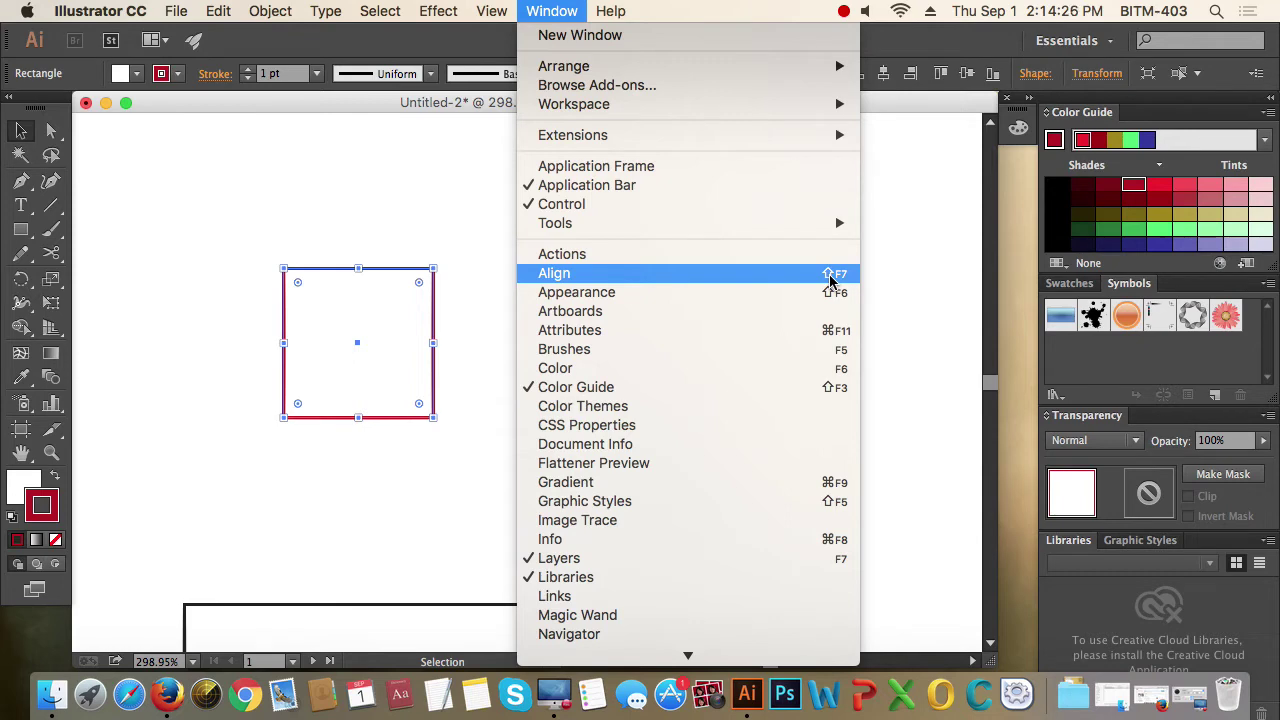
Open the Align panel at the upper right and switch the neighbouring tab to Swatches
{"action": "left_click", "coordinate": [800, 280]}
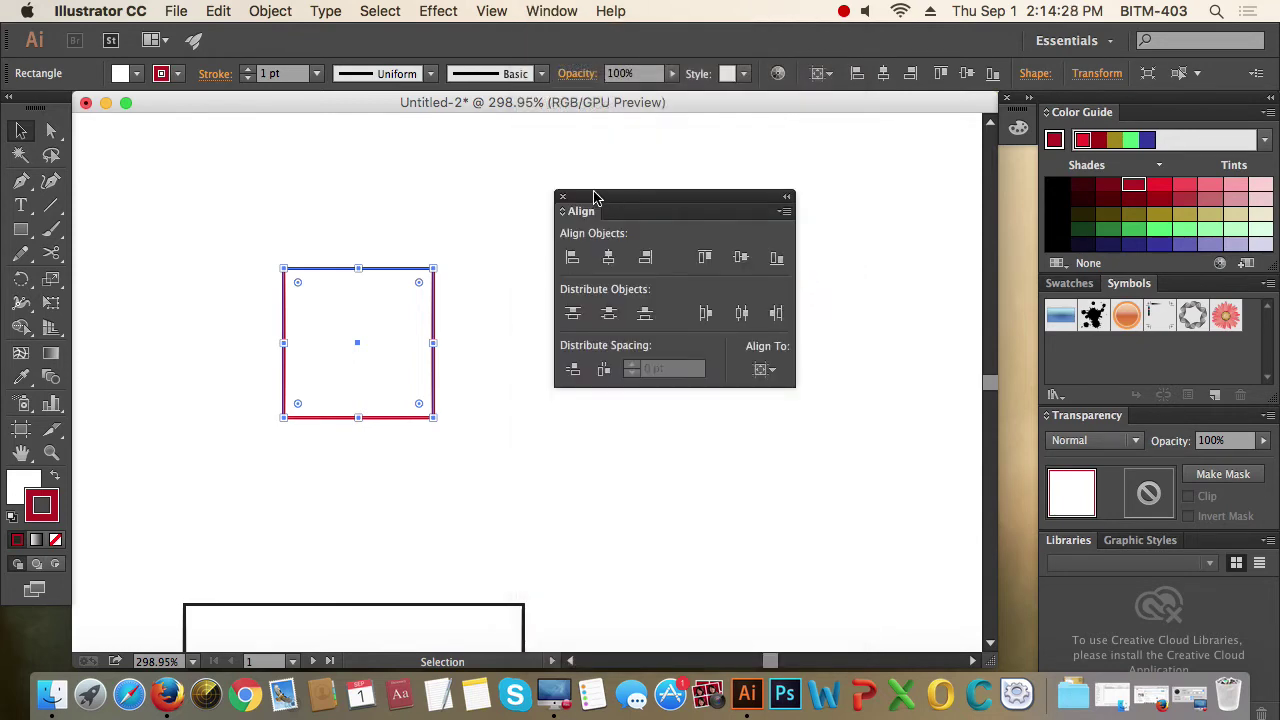
{"action": "mouse_move", "coordinate": [597, 210]}
{"action": "left_mouse_down"}
{"action": "mouse_move", "coordinate": [803, 163]}
{"action": "mouse_move", "coordinate": [757, 140]}
{"action": "mouse_move", "coordinate": [757, 152]}
{"action": "left_mouse_up"}
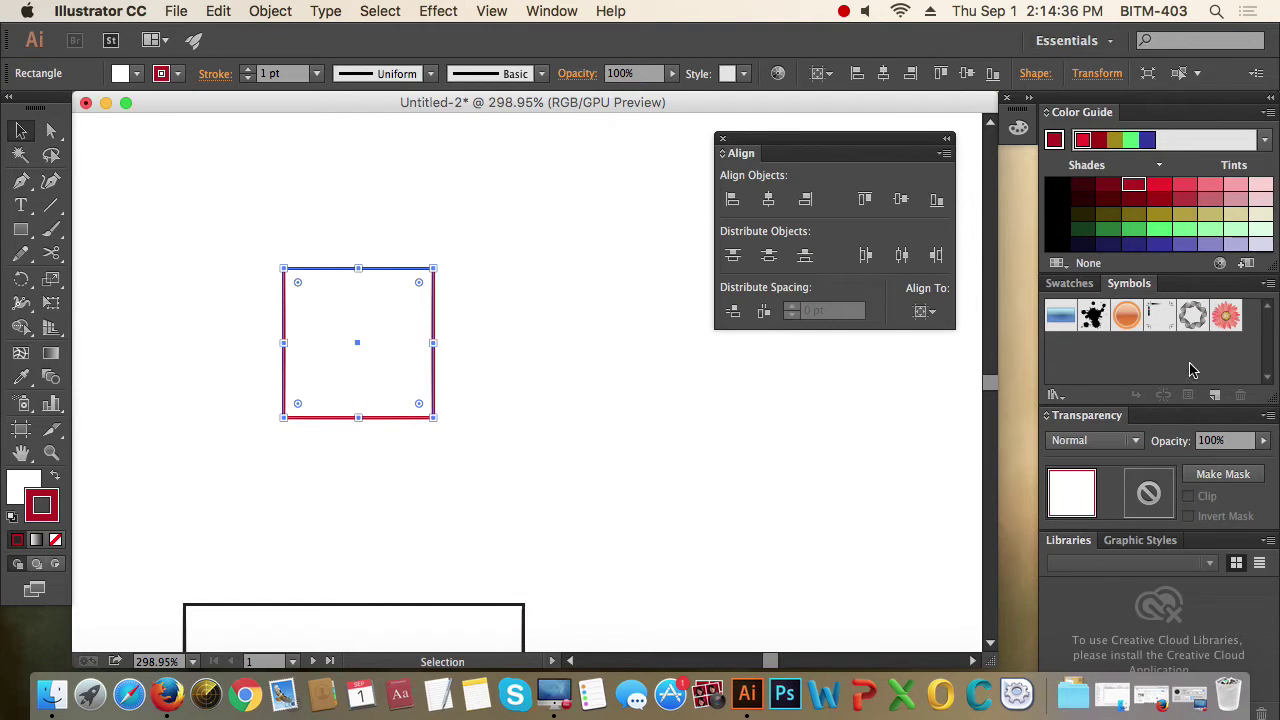
{"action": "left_click_drag", "start_coordinate": [815, 142], "coordinate": [830, 159]}
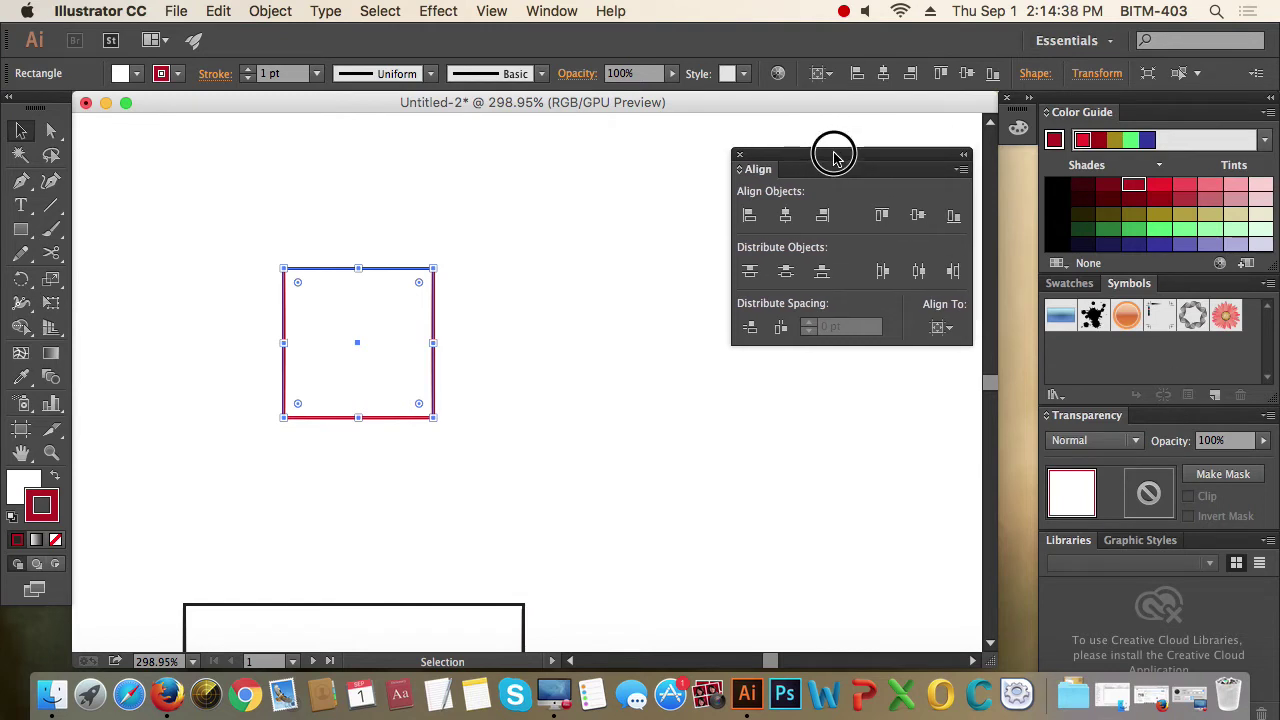
{"action": "left_click", "coordinate": [1078, 285]}
{"action": "left_click", "coordinate": [1130, 284]}
{"action": "left_click", "coordinate": [1066, 285]}
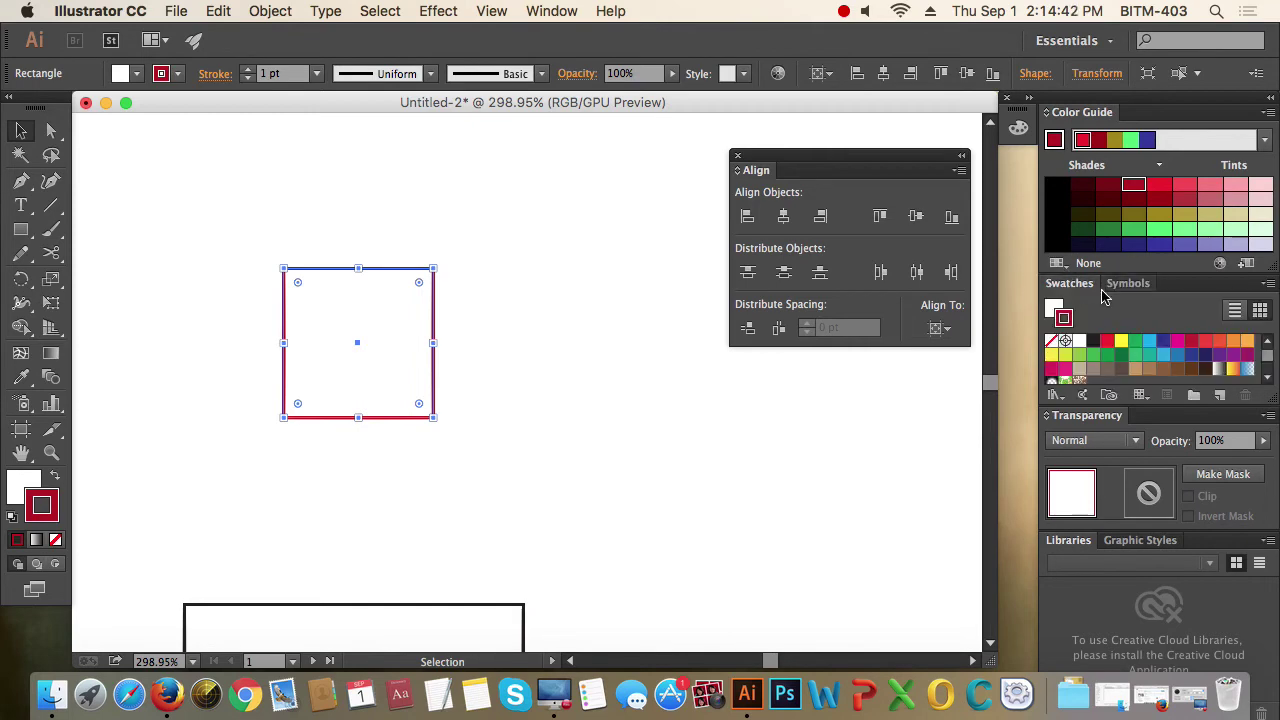
{"action": "left_click_drag", "start_coordinate": [820, 163], "coordinate": [778, 143]}
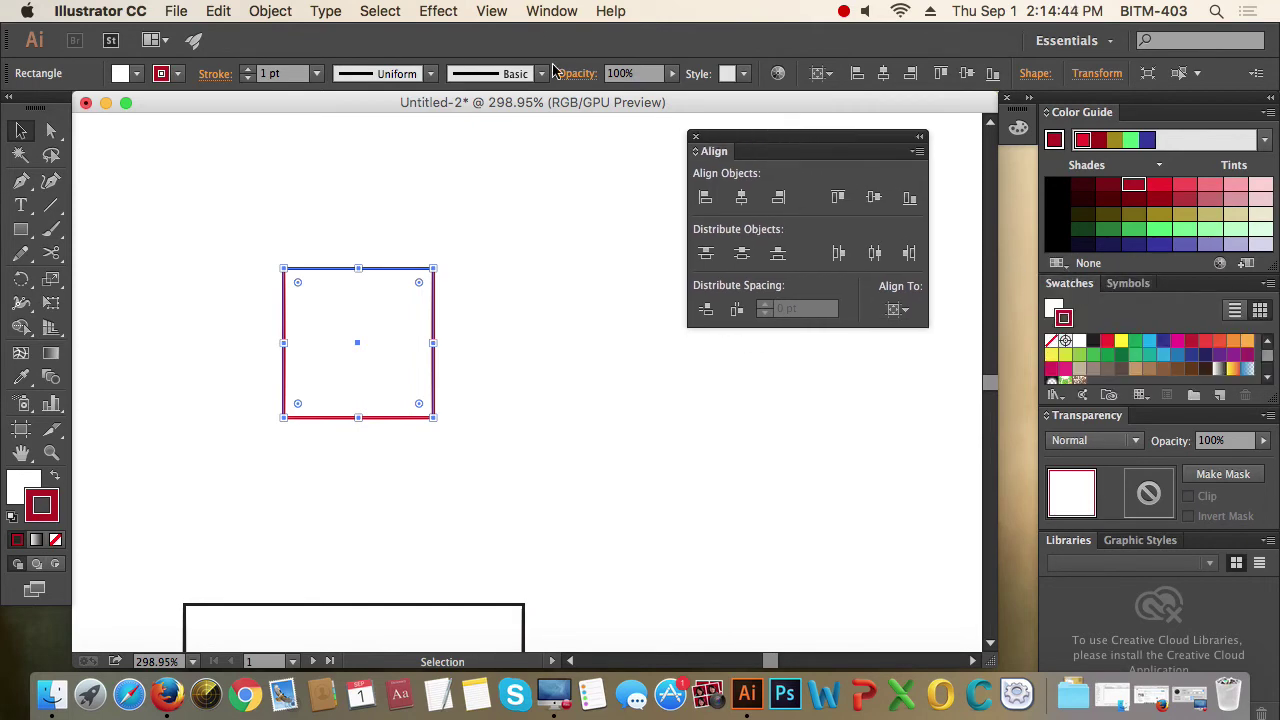
Close and reopen the Align panel, then deselect the square
{"action": "left_click", "coordinate": [552, 11]}
{"action": "left_click", "coordinate": [573, 271]}
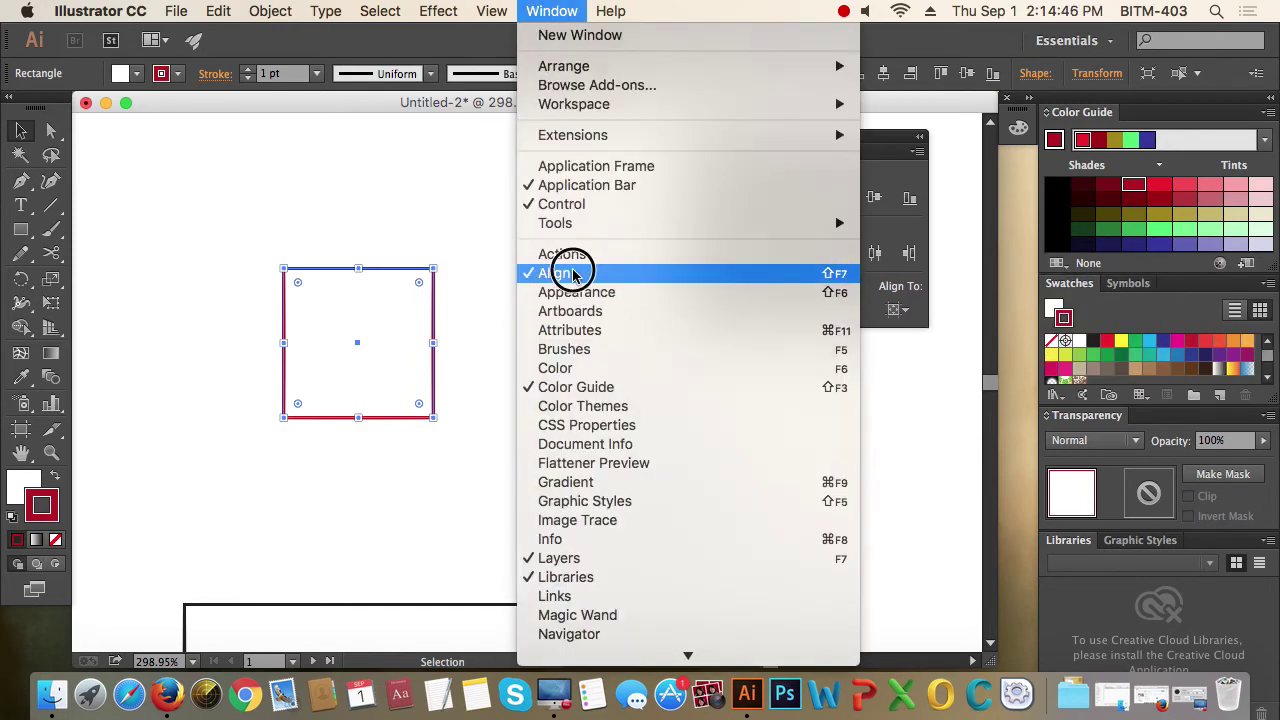
{"action": "left_click", "coordinate": [553, 11]}
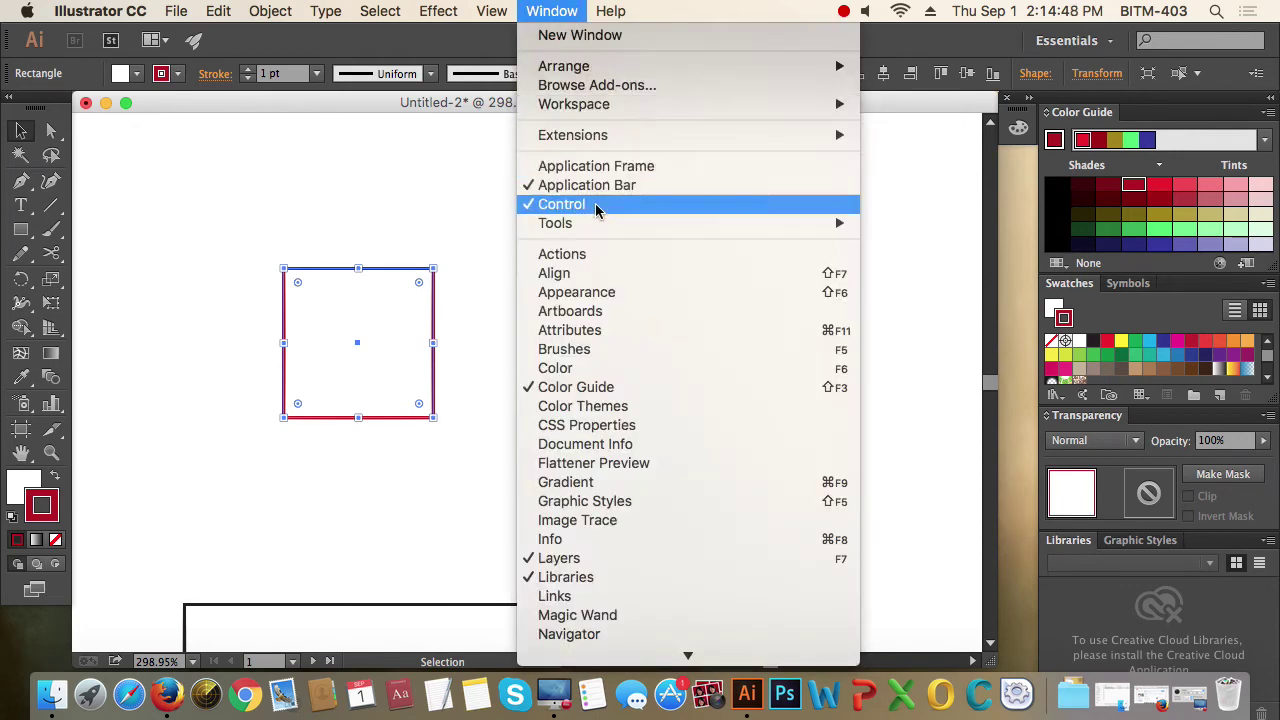
{"action": "left_click", "coordinate": [605, 274]}
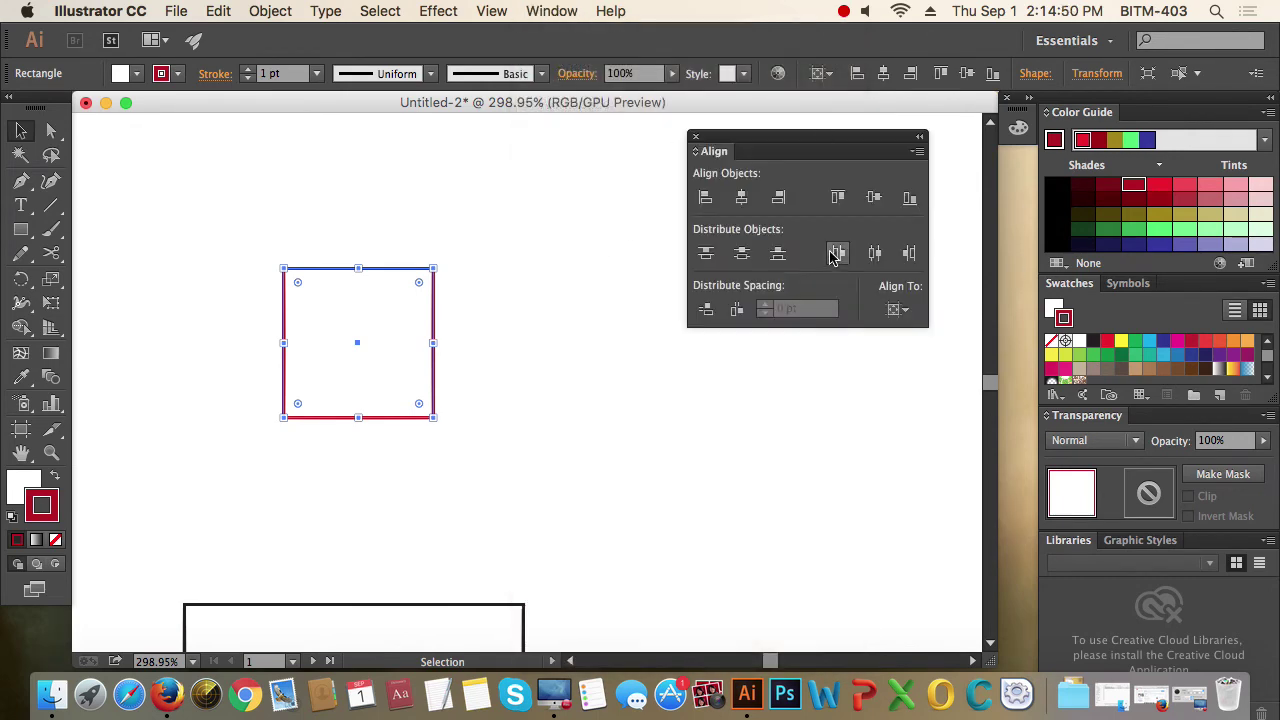
{"action": "left_click", "coordinate": [606, 300]}
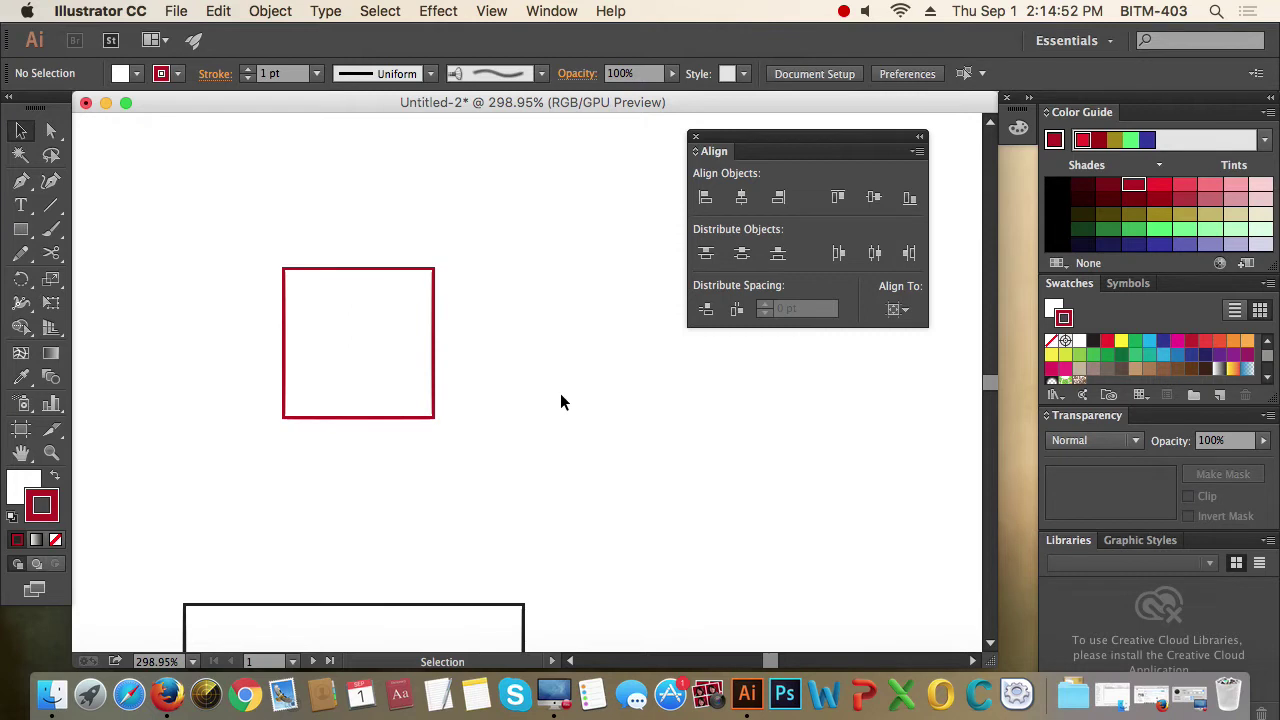
Zoom in on the square and delete the extra rectangles around it
{"action": "scroll", "coordinate": [565, 396], "scroll_direction": "down", "scroll_amount": 3}
{"action": "key", "text": "super+1"}
{"action": "left_click", "coordinate": [478, 412]}
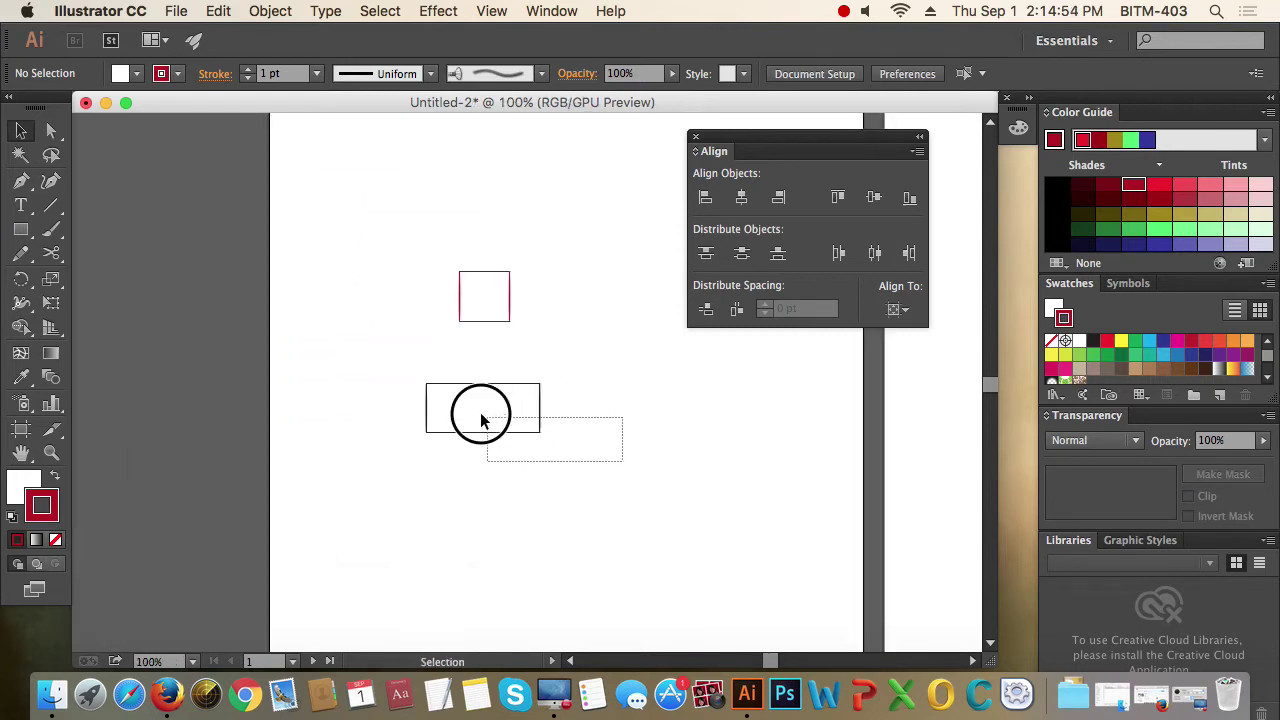
{"action": "key", "text": "Delete"}
{"action": "left_click_drag", "start_coordinate": [503, 280], "coordinate": [554, 354]}
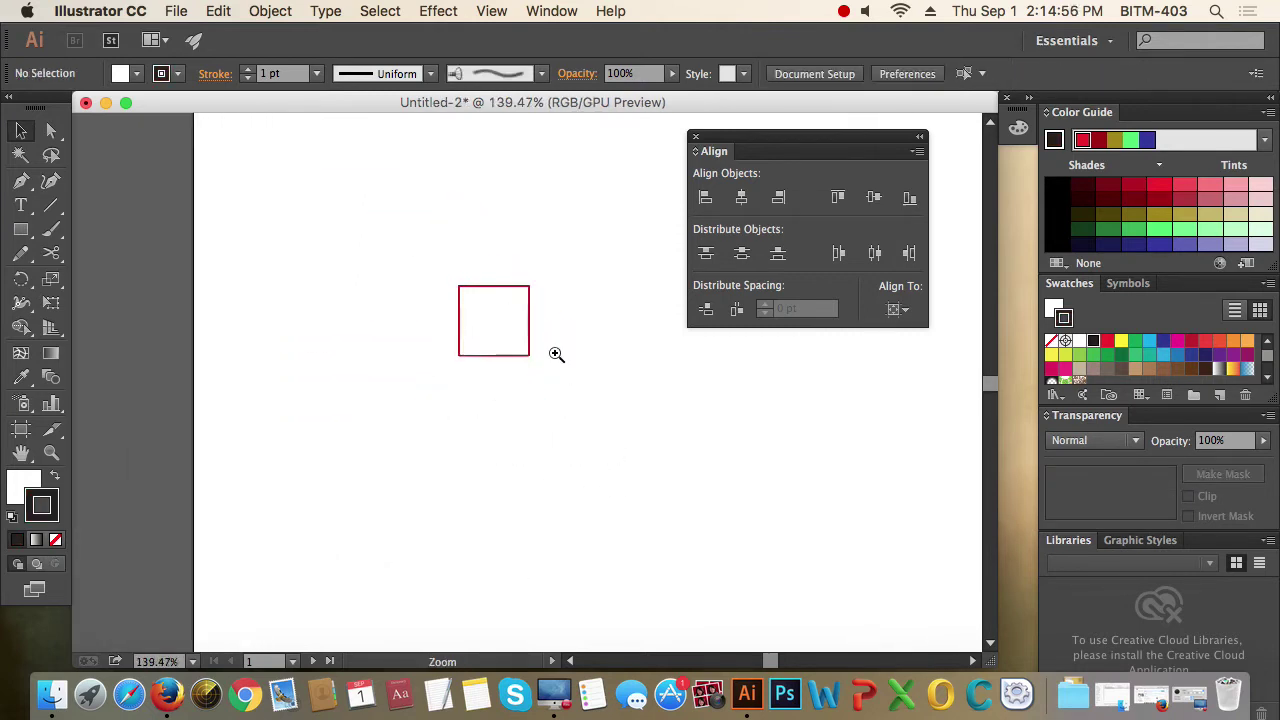
{"action": "left_click_drag", "start_coordinate": [486, 314], "coordinate": [405, 341]}
{"action": "mouse_move", "coordinate": [288, 280]}
{"action": "left_mouse_down"}
{"action": "mouse_move", "coordinate": [503, 400]}
{"action": "mouse_move", "coordinate": [352, 338]}
{"action": "mouse_move", "coordinate": [627, 337]}
{"action": "left_mouse_up"}
{"action": "key", "text": "Delete"}
{"action": "left_click", "coordinate": [517, 373]}
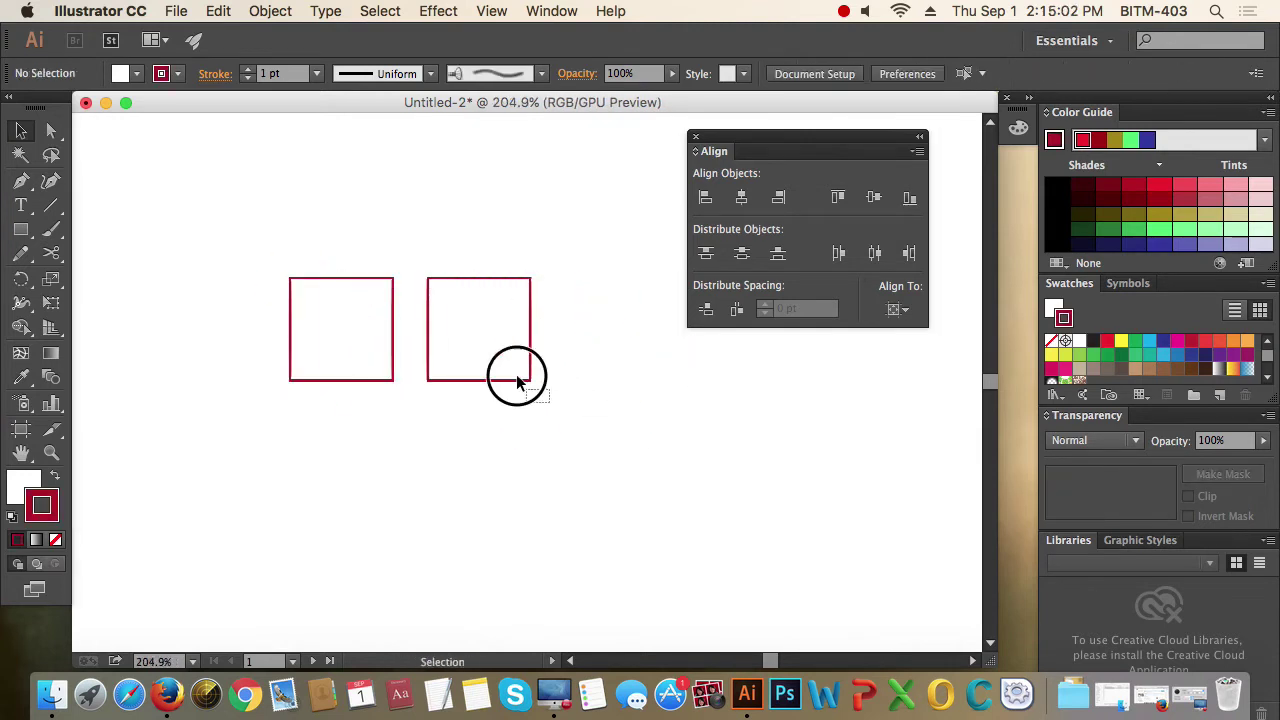
{"action": "key", "text": "Delete"}
Draw two more rectangles right of the first, the third smaller, and select all three
{"action": "left_click", "coordinate": [21, 229]}
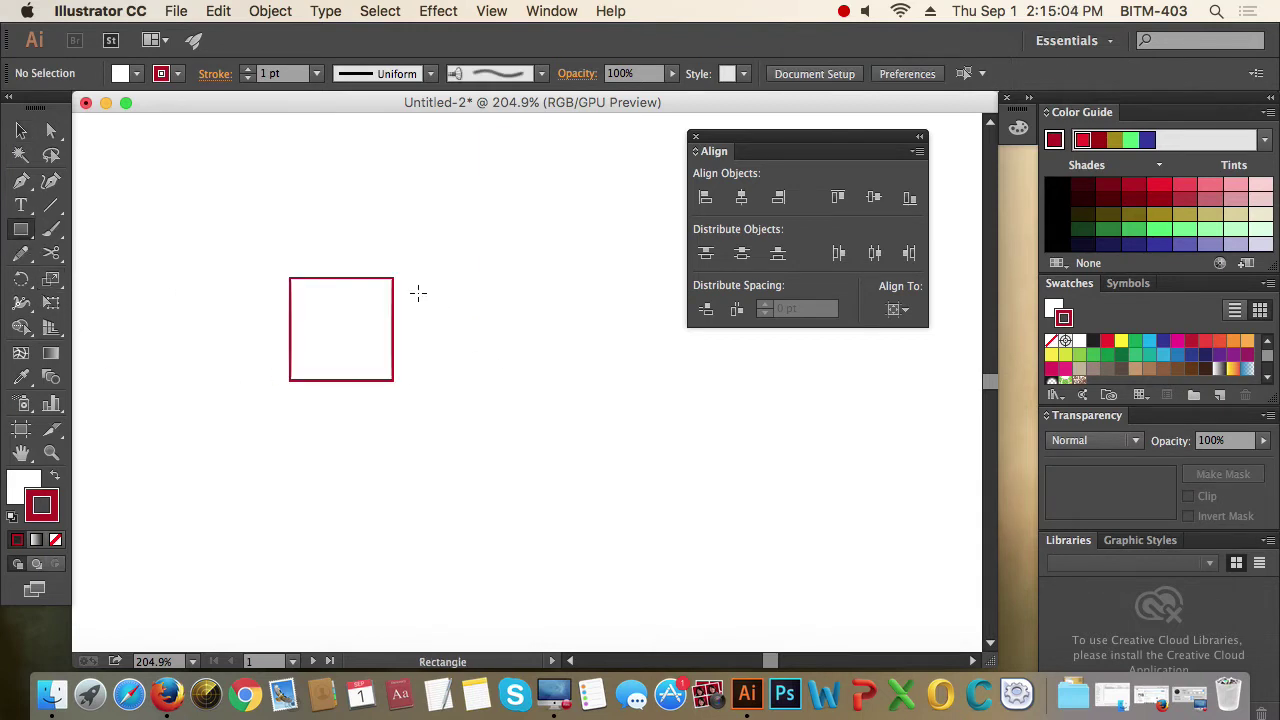
{"action": "left_click_drag", "start_coordinate": [416, 287], "coordinate": [497, 364]}
{"action": "left_click_drag", "start_coordinate": [529, 299], "coordinate": [613, 359]}
{"action": "left_click", "coordinate": [253, 225]}
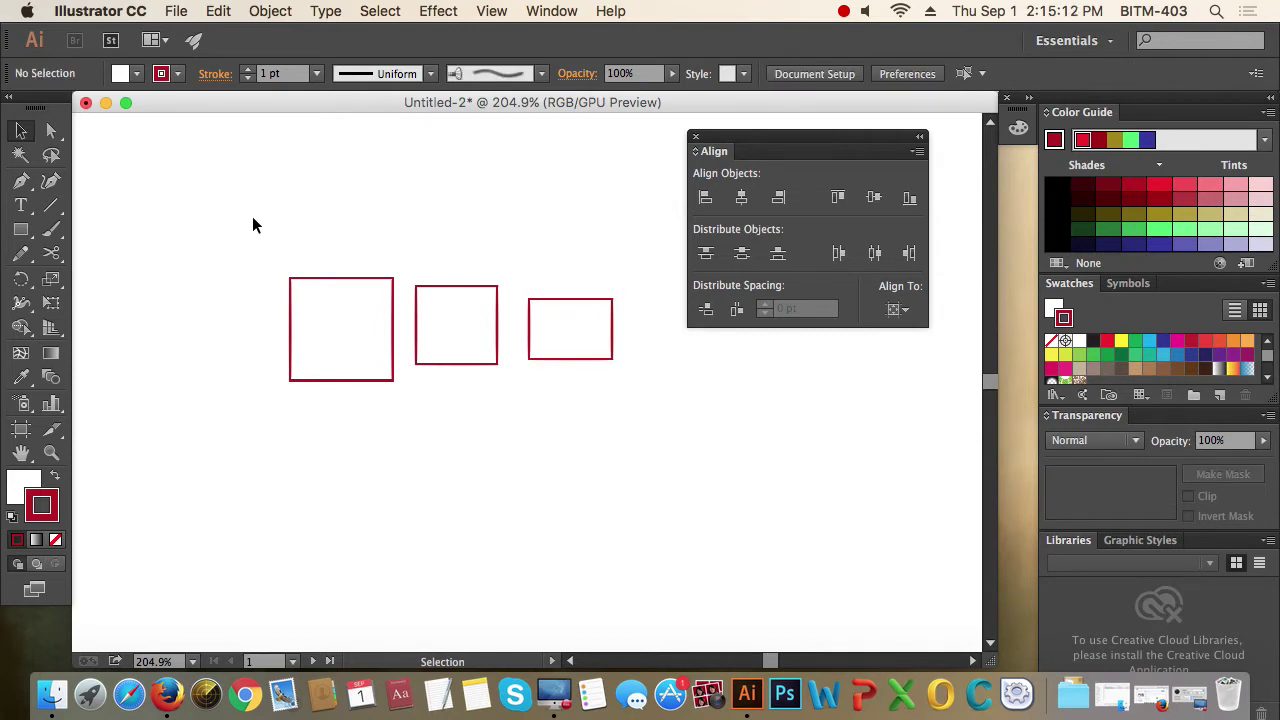
{"action": "left_click_drag", "start_coordinate": [208, 221], "coordinate": [628, 360]}
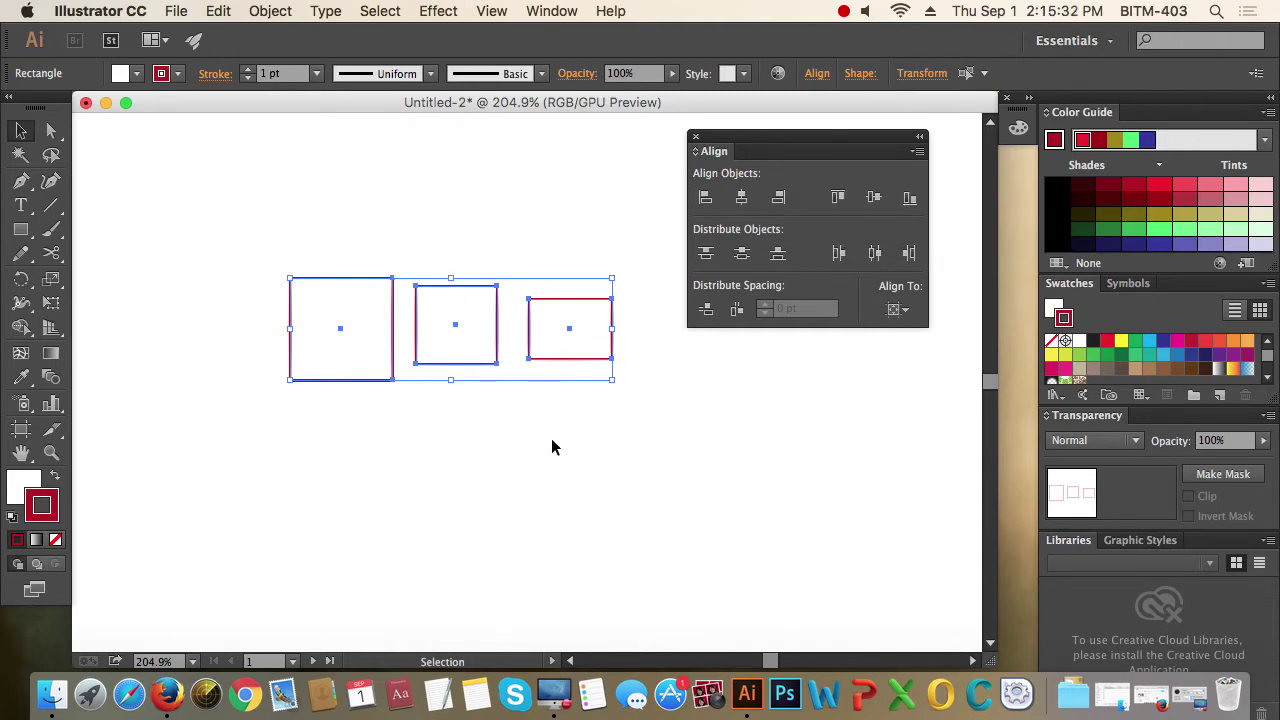
Marquee-select all three rectangles, retrying the selection several times
{"action": "left_click_drag", "start_coordinate": [246, 243], "coordinate": [637, 413]}
{"action": "left_click", "coordinate": [530, 465]}
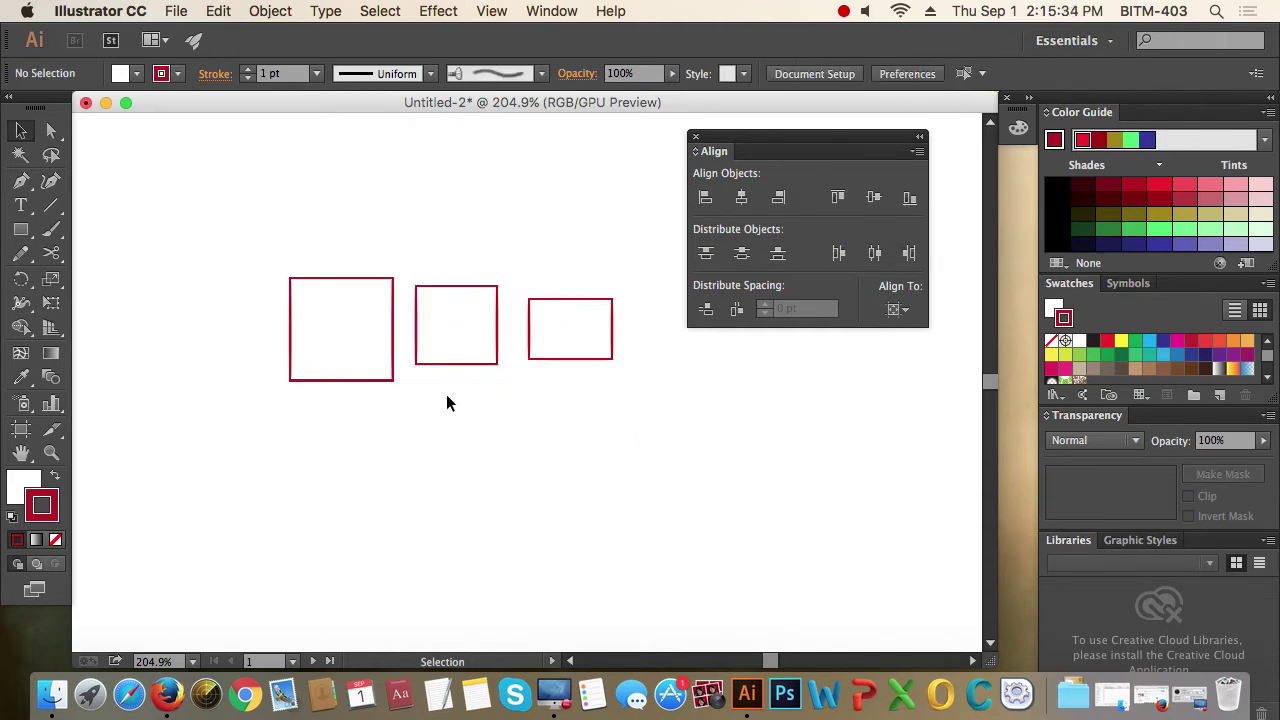
{"action": "left_click_drag", "start_coordinate": [241, 224], "coordinate": [713, 439]}
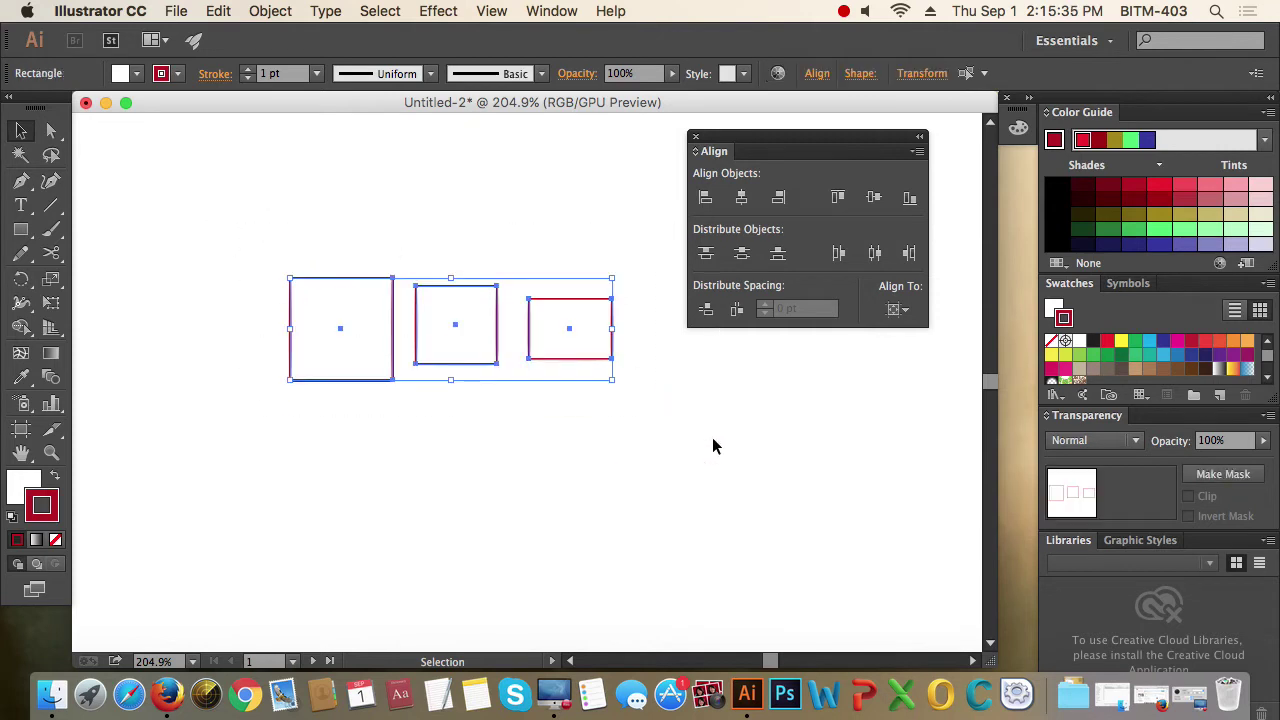
{"action": "left_click", "coordinate": [657, 440]}
{"action": "left_click_drag", "start_coordinate": [237, 242], "coordinate": [719, 446]}
{"action": "left_click", "coordinate": [698, 458]}
{"action": "left_click_drag", "start_coordinate": [229, 243], "coordinate": [737, 444]}
{"action": "left_click", "coordinate": [735, 446]}
{"action": "left_click_drag", "start_coordinate": [691, 443], "coordinate": [230, 306]}
{"action": "left_click_drag", "start_coordinate": [708, 436], "coordinate": [289, 277]}
Set the Align panel's Align To option to Align to Selection and reselect the rectangles
{"action": "left_click", "coordinate": [839, 199]}
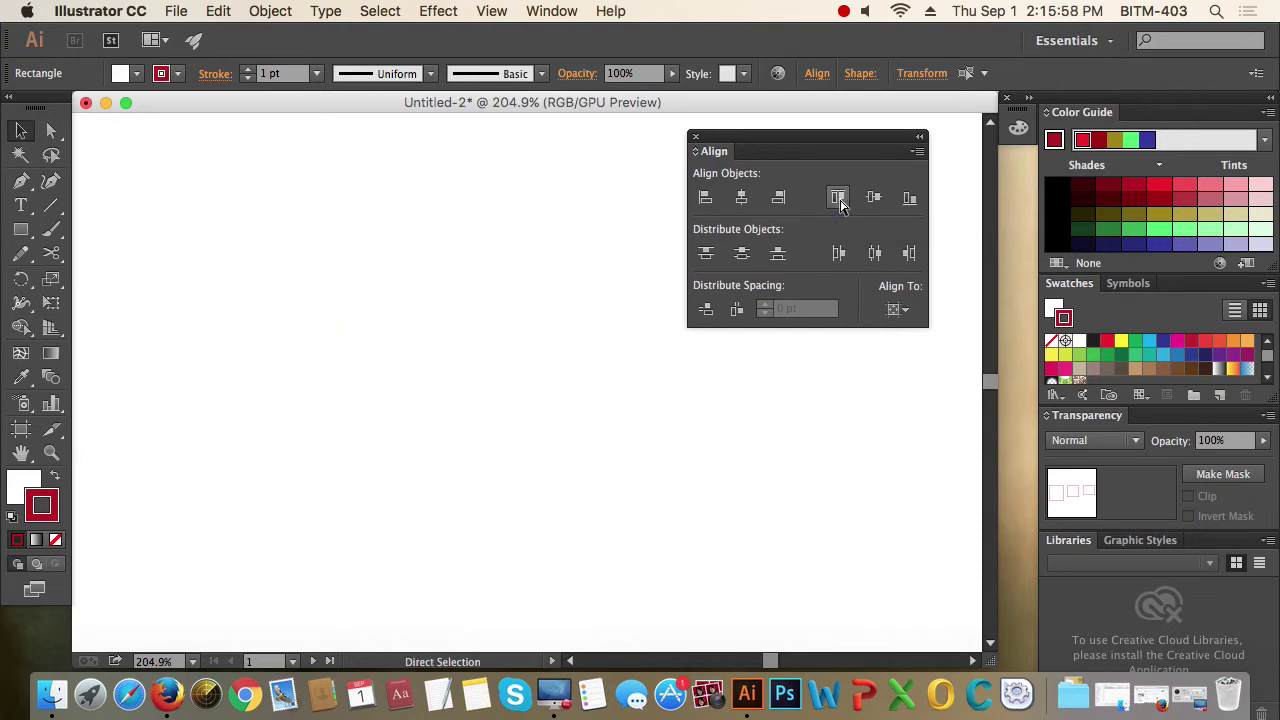
{"action": "left_click", "coordinate": [897, 310]}
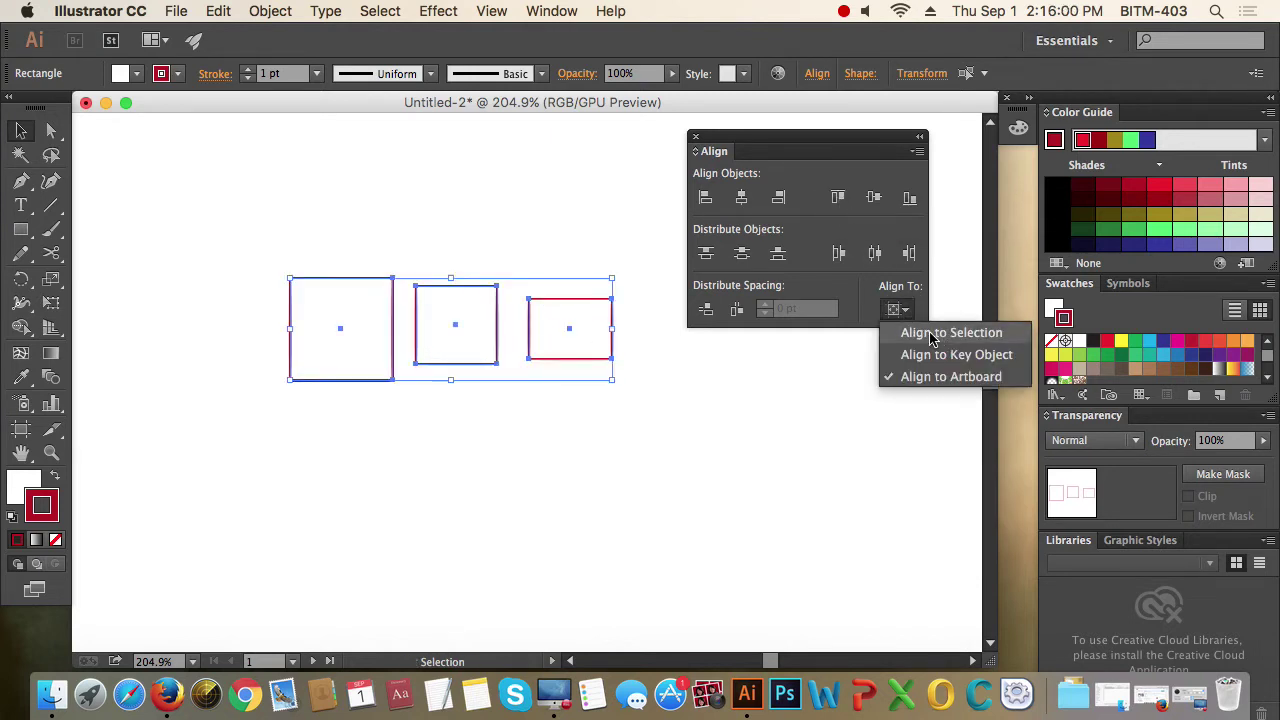
{"action": "left_click", "coordinate": [922, 334]}
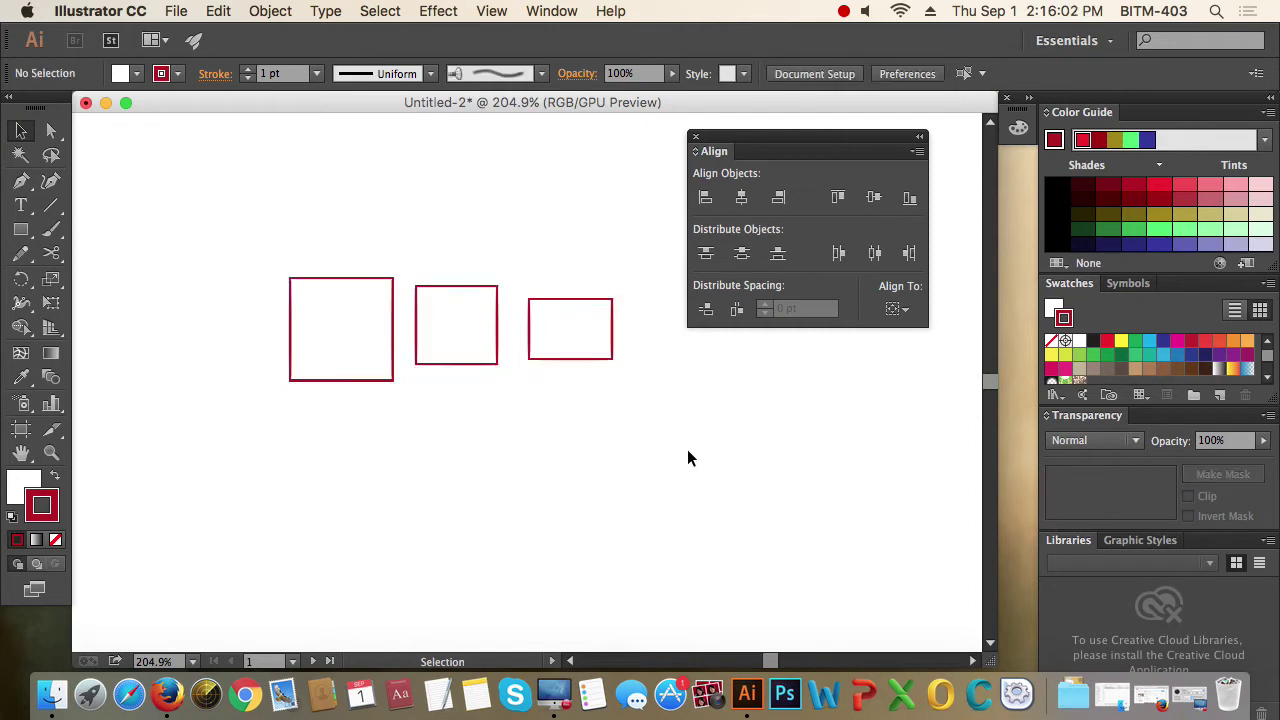
{"action": "left_click_drag", "start_coordinate": [686, 450], "coordinate": [282, 274]}
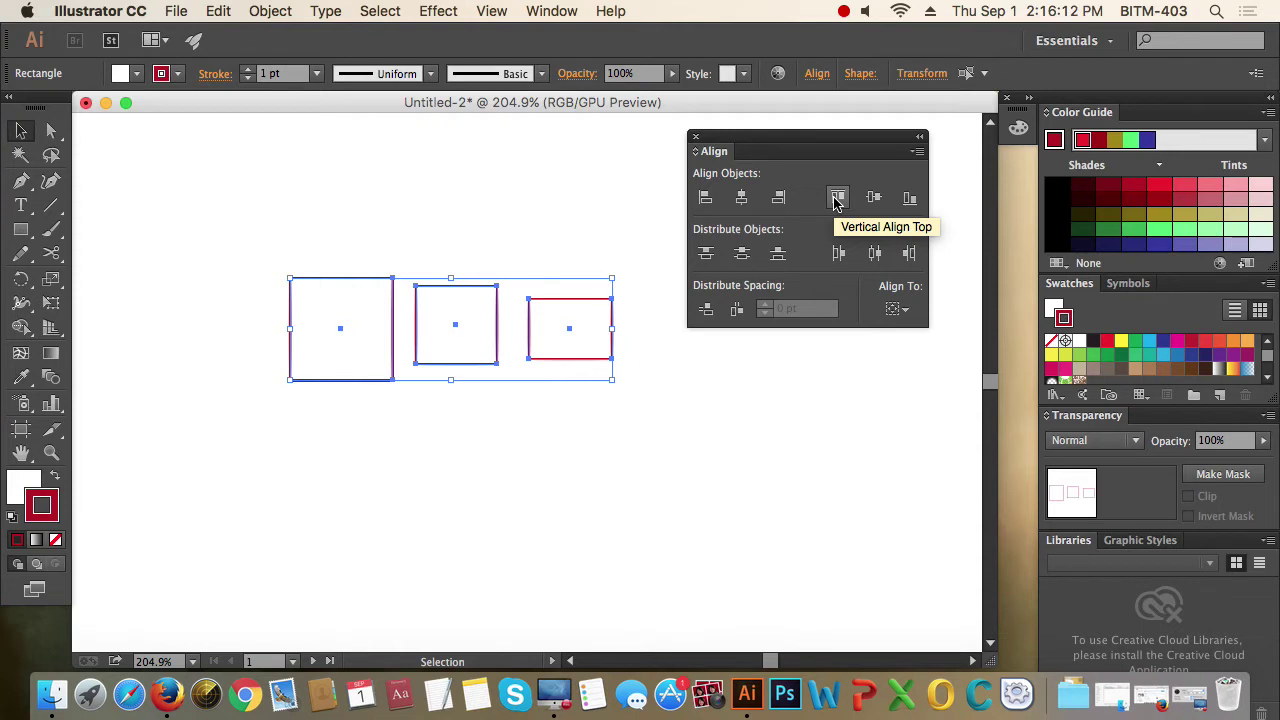
Align the rectangles Vertical Align Top, then Center, finishing with Vertical Align Bottom
{"action": "left_click", "coordinate": [836, 199]}
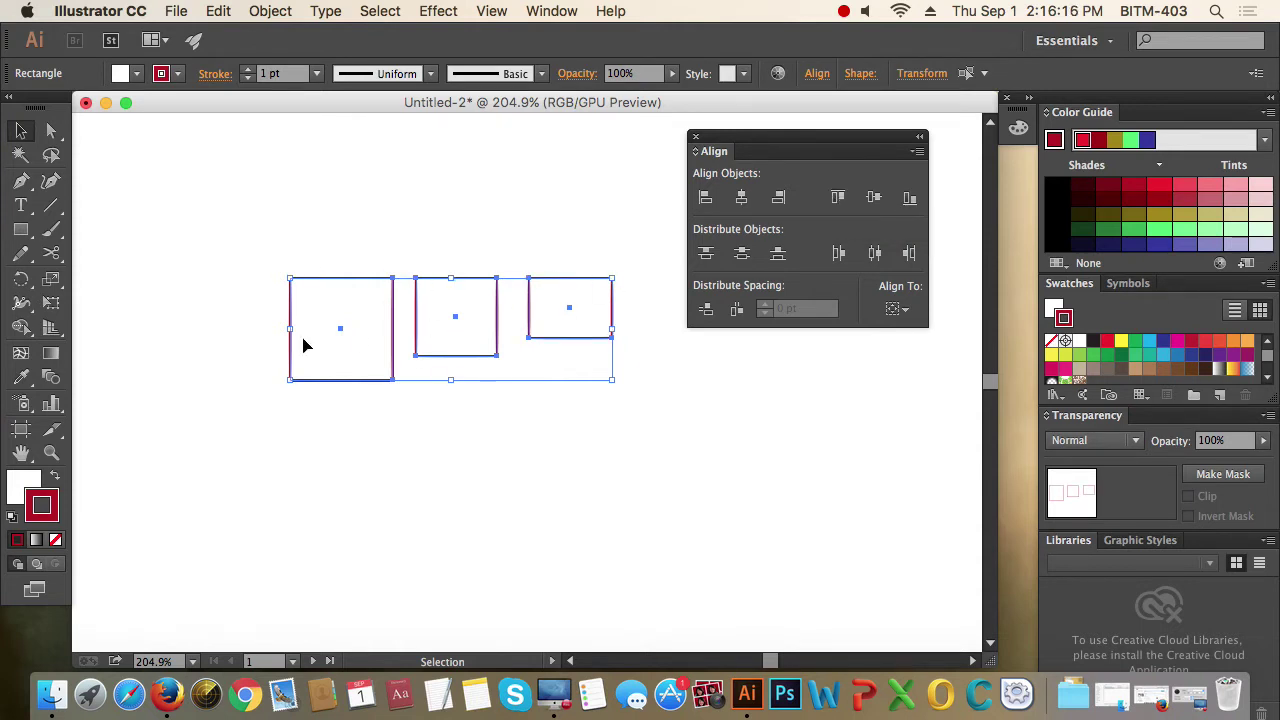
{"action": "left_click", "coordinate": [874, 199]}
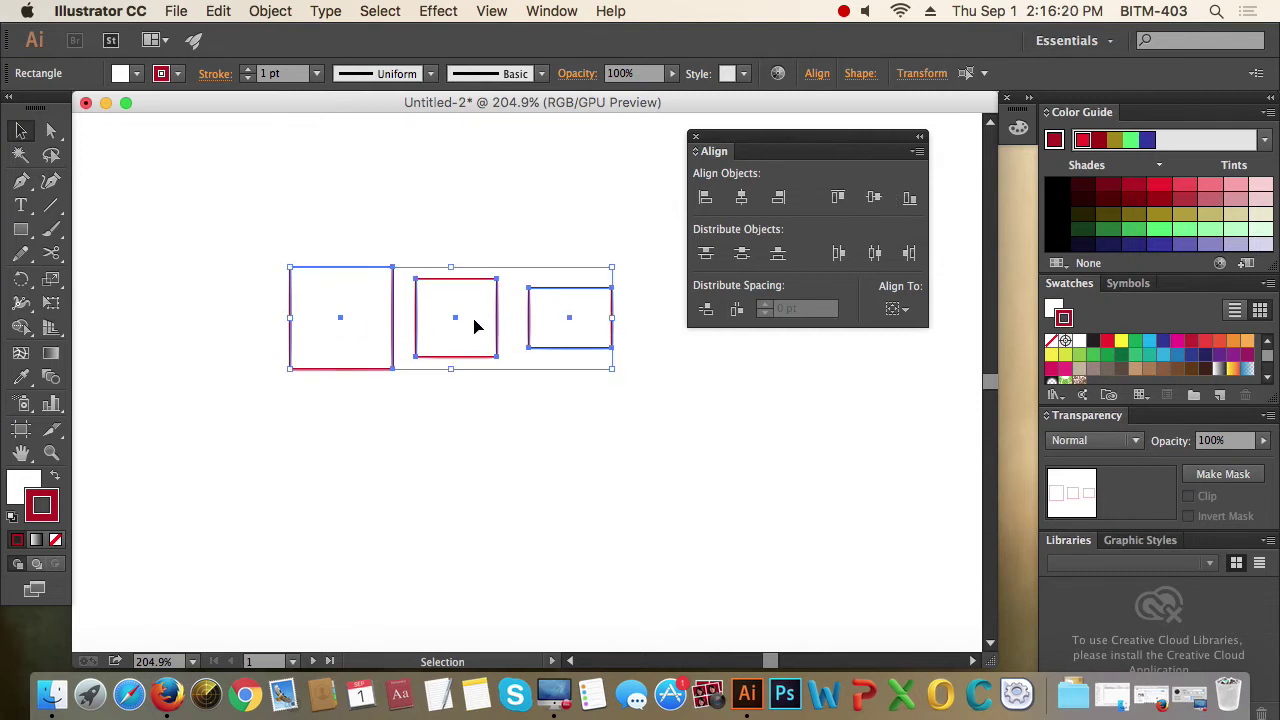
{"action": "left_click", "coordinate": [910, 197]}
{"action": "left_click", "coordinate": [632, 489]}
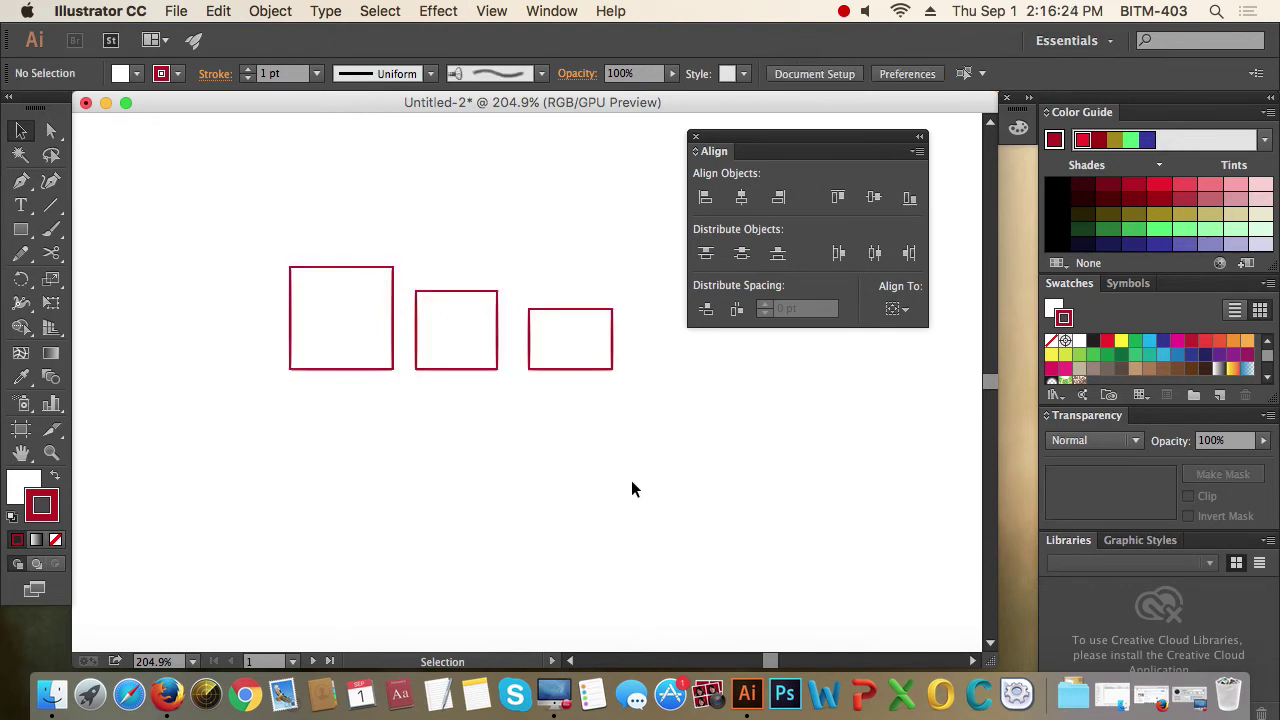
{"action": "left_click", "coordinate": [21, 229]}
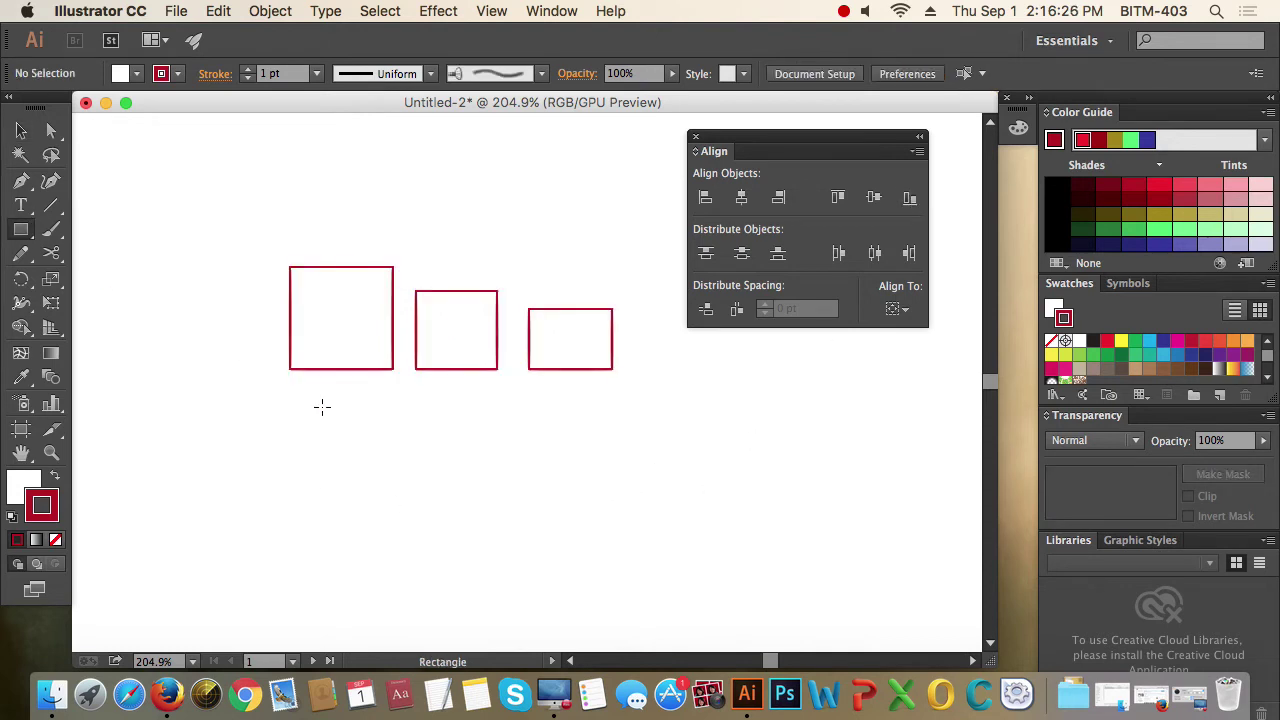
Draw two rectangles beneath the largest, then align that column centred and finally right-aligned
{"action": "left_click_drag", "start_coordinate": [295, 392], "coordinate": [374, 487]}
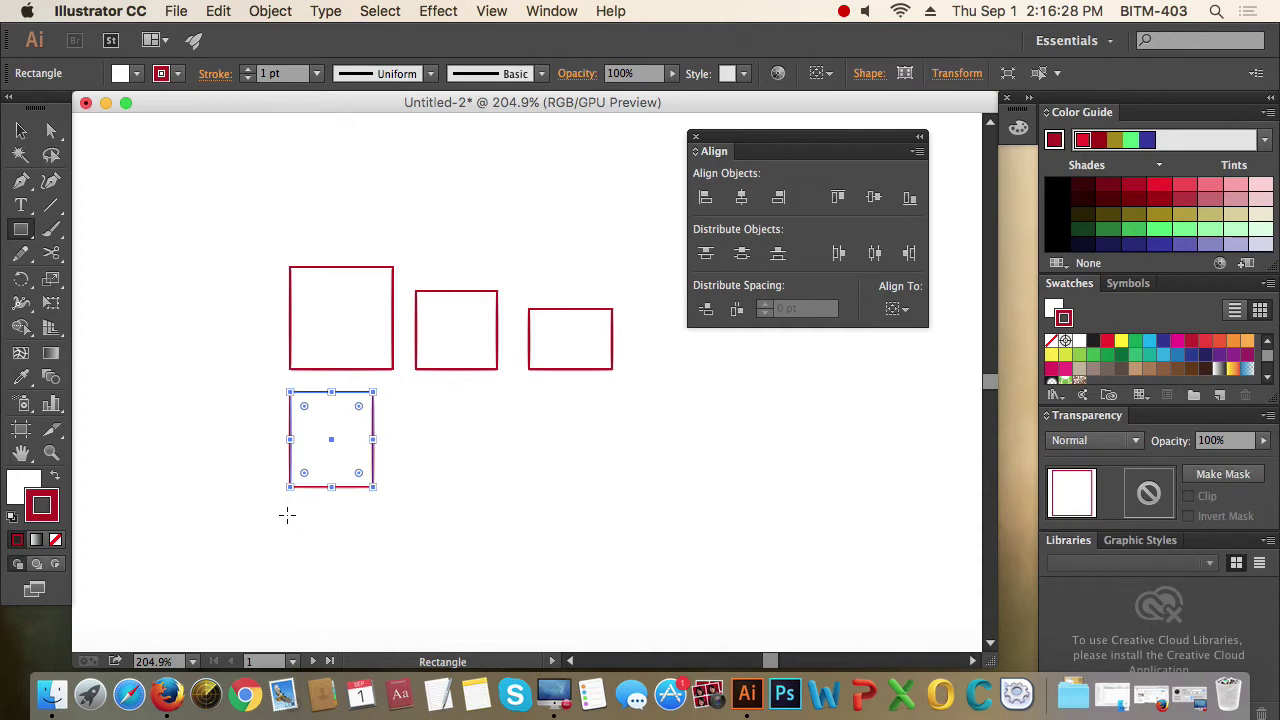
{"action": "left_click_drag", "start_coordinate": [289, 515], "coordinate": [362, 593]}
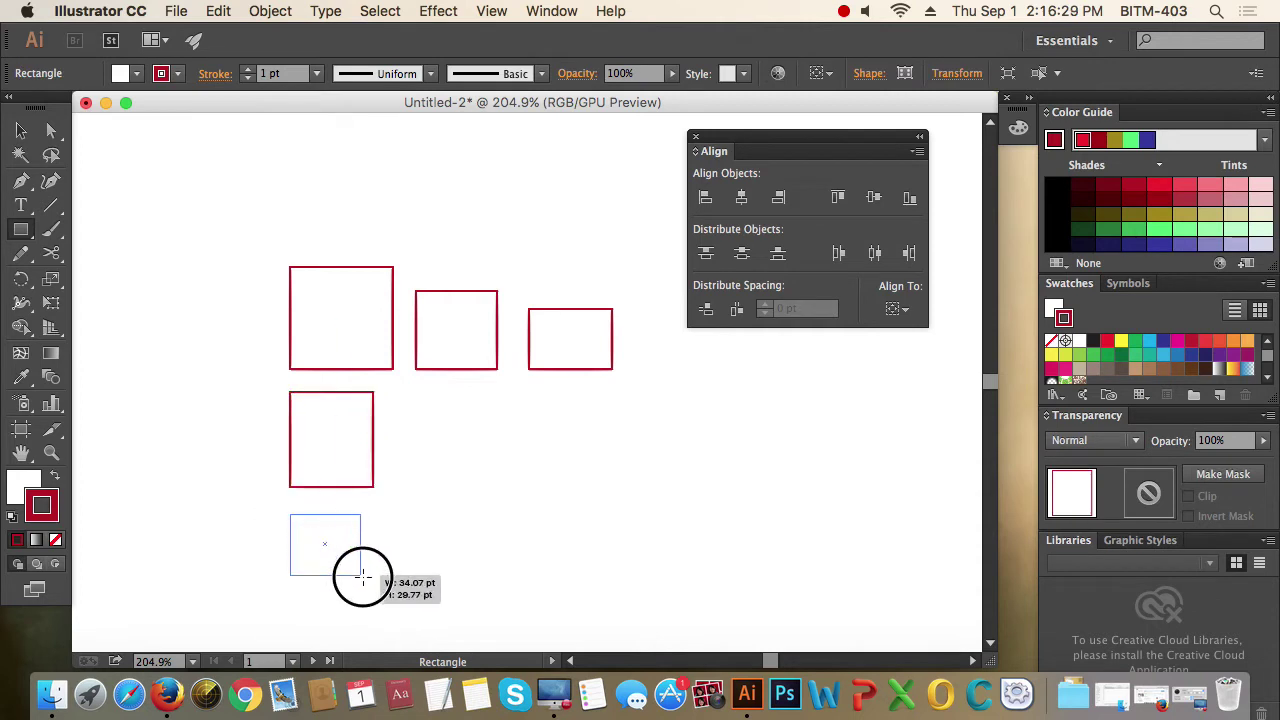
{"action": "left_click", "coordinate": [22, 131]}
{"action": "left_click", "coordinate": [180, 417]}
{"action": "left_click_drag", "start_coordinate": [251, 257], "coordinate": [345, 535]}
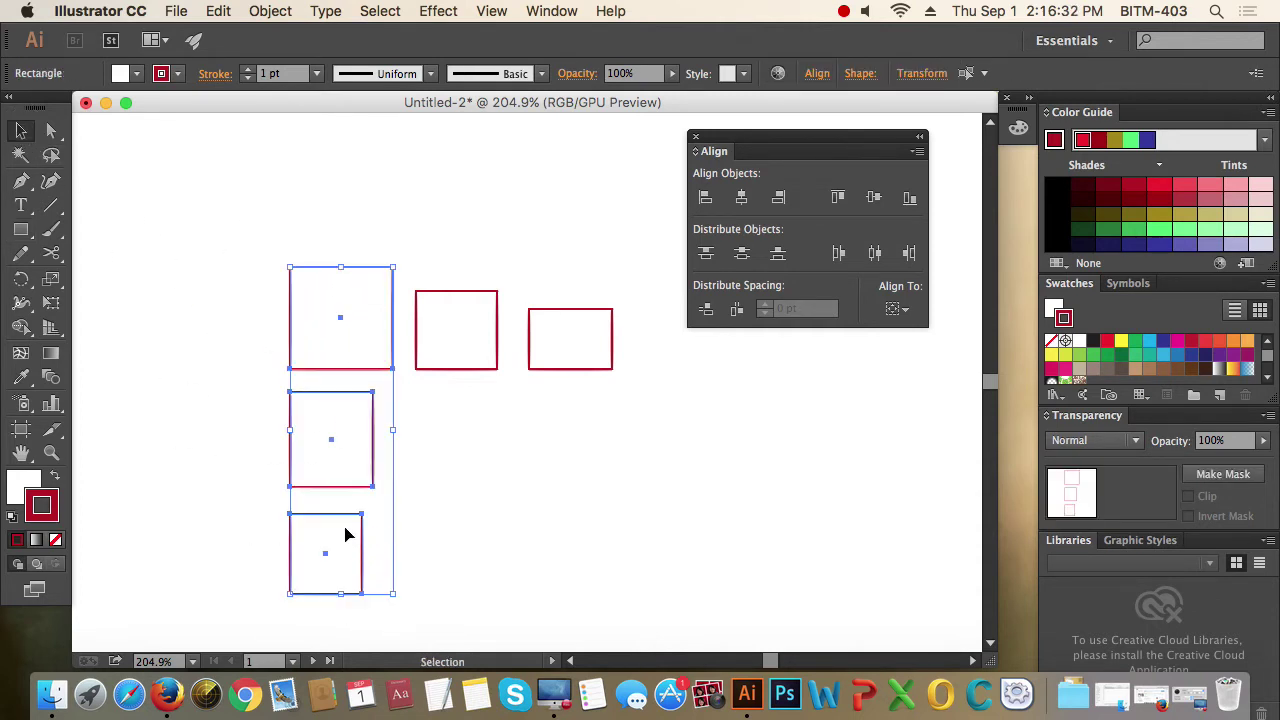
{"action": "left_click", "coordinate": [742, 198]}
{"action": "left_click", "coordinate": [779, 199]}
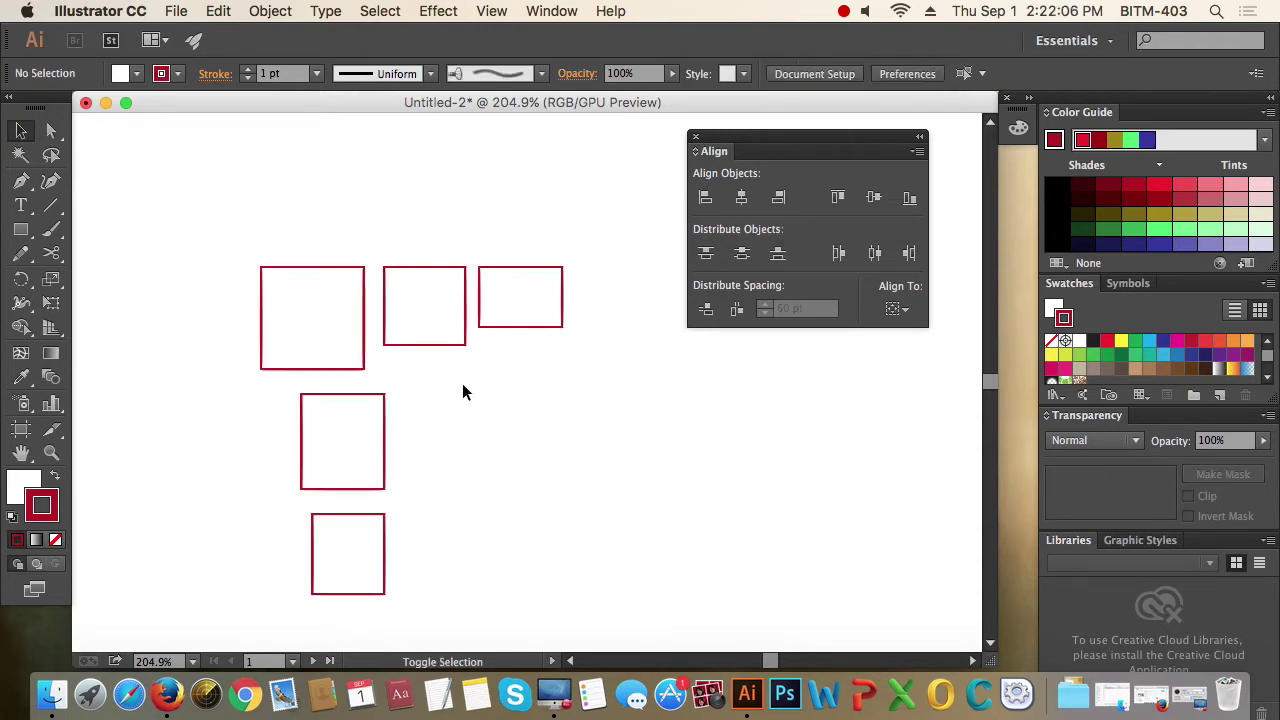
Rearrange the top row, moving a lower rectangle up to its right end
{"action": "left_click_drag", "start_coordinate": [214, 211], "coordinate": [640, 322]}
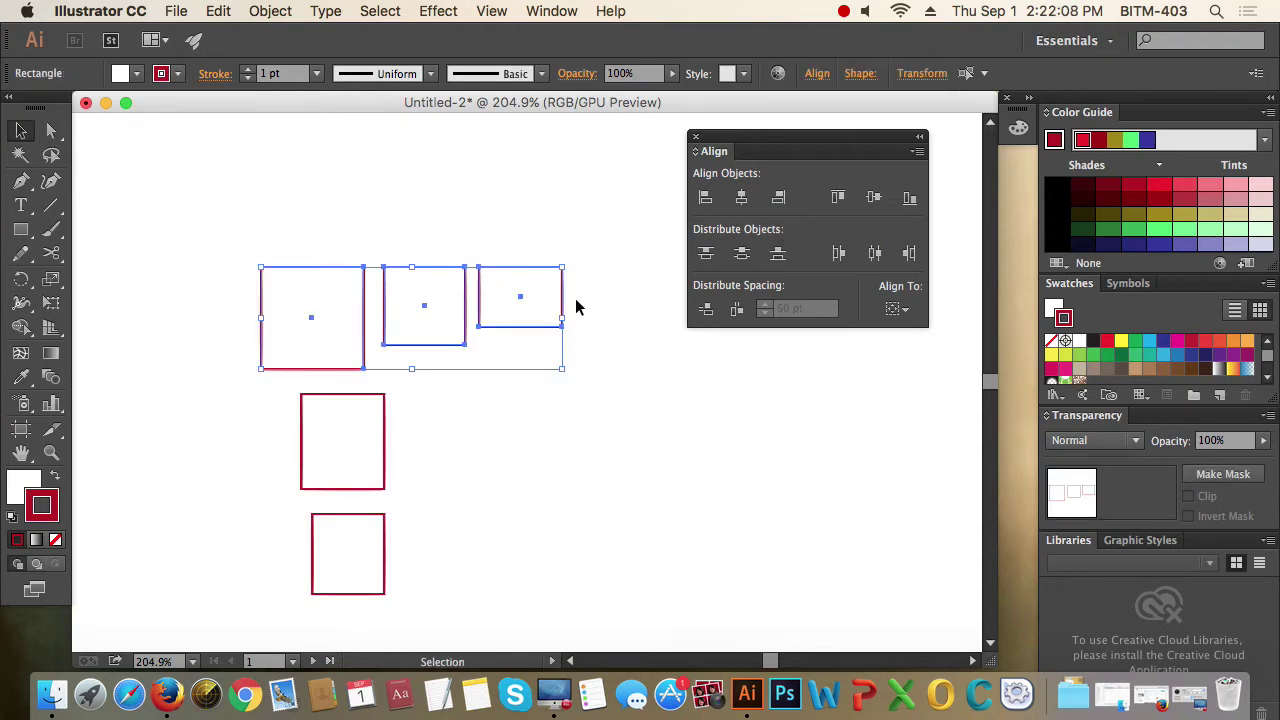
{"action": "left_click", "coordinate": [362, 245]}
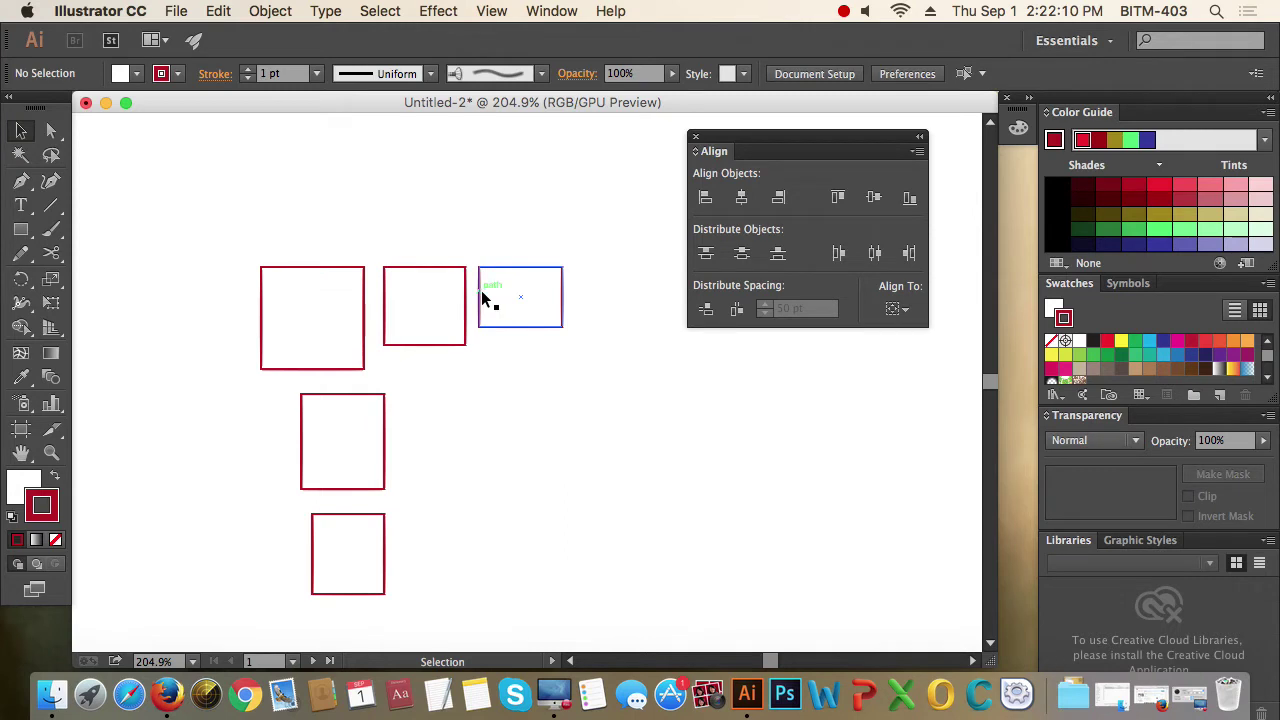
{"action": "left_click_drag", "start_coordinate": [481, 300], "coordinate": [528, 300]}
{"action": "left_click_drag", "start_coordinate": [790, 150], "coordinate": [790, 455]}
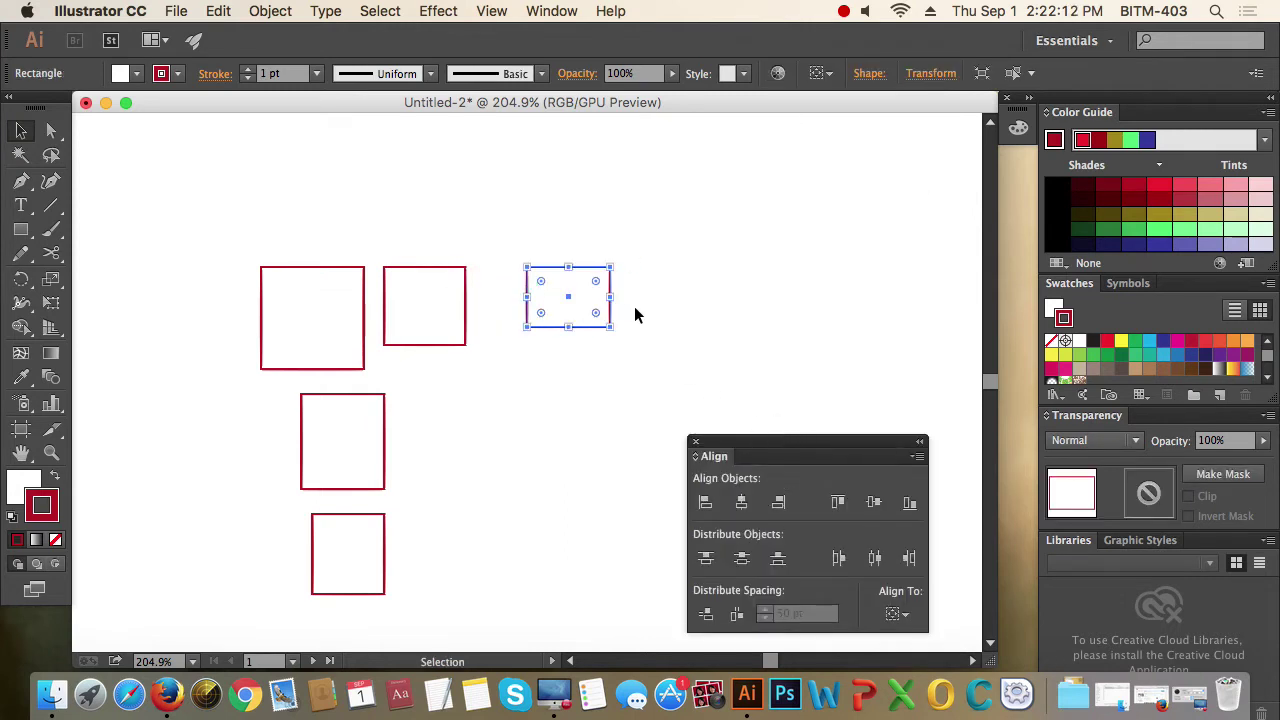
{"action": "left_click_drag", "start_coordinate": [465, 310], "coordinate": [480, 310]}
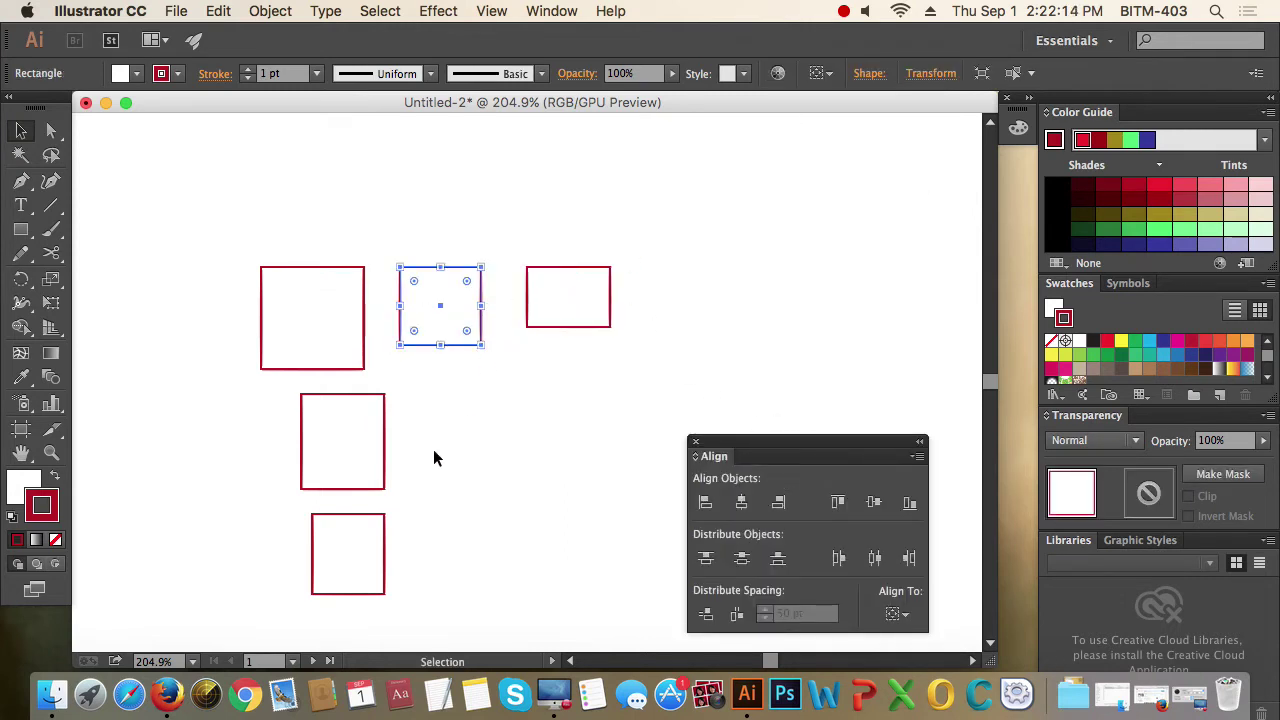
{"action": "mouse_move", "coordinate": [386, 440]}
{"action": "left_mouse_down"}
{"action": "mouse_move", "coordinate": [427, 440]}
{"action": "mouse_move", "coordinate": [699, 327]}
{"action": "left_mouse_up"}
{"action": "left_click", "coordinate": [486, 455]}
Space the four top-row rectangles evenly with Horizontal Distribute Space
{"action": "left_click_drag", "start_coordinate": [157, 214], "coordinate": [820, 390]}
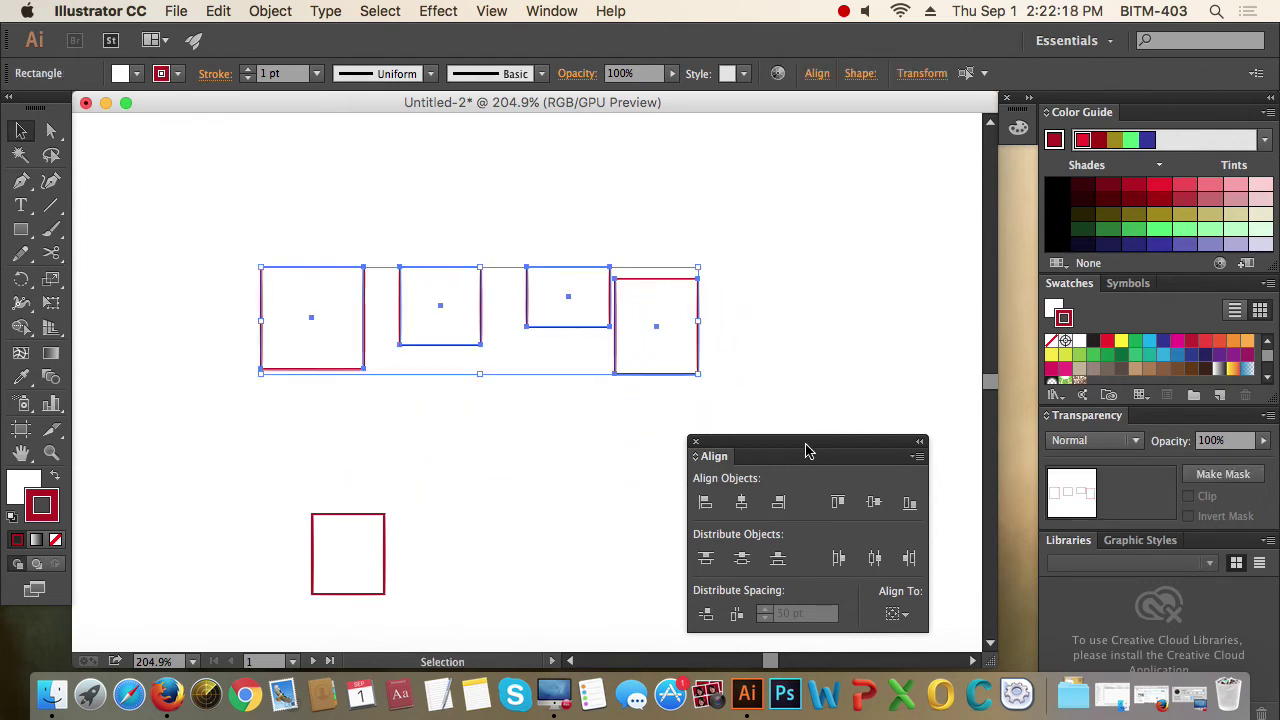
{"action": "left_click_drag", "start_coordinate": [807, 447], "coordinate": [849, 295]}
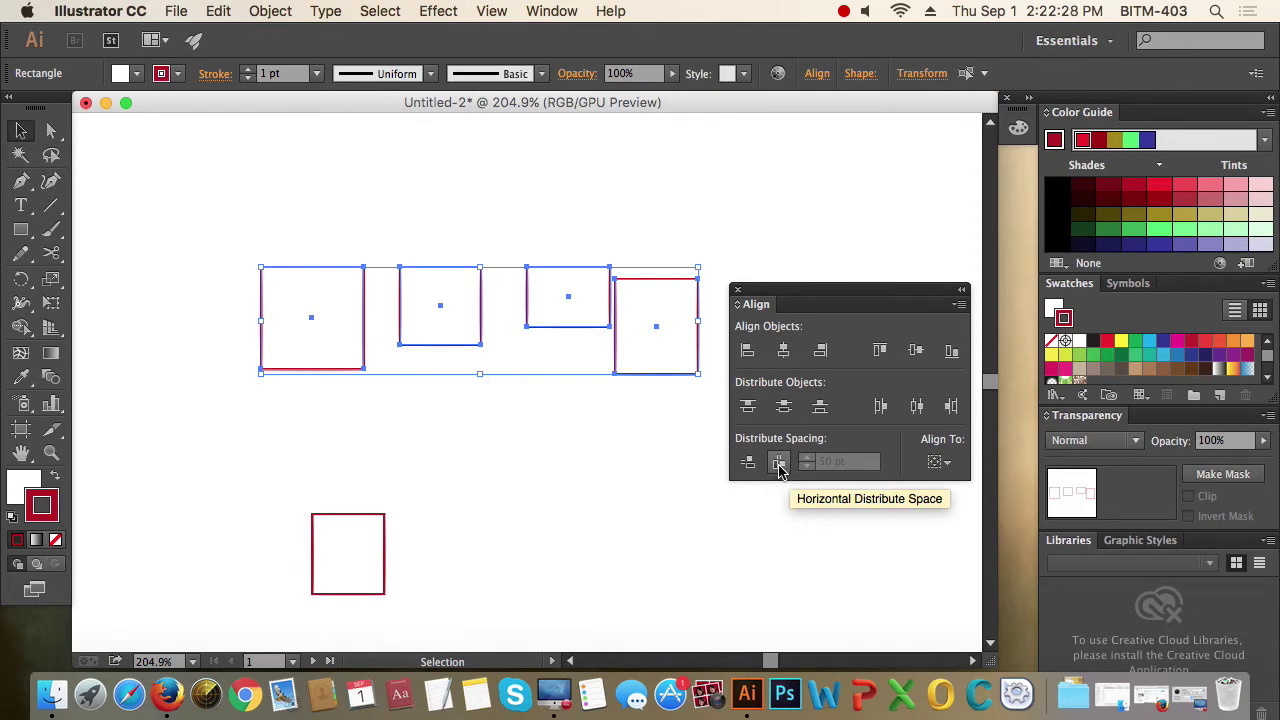
{"action": "left_click", "coordinate": [779, 463]}
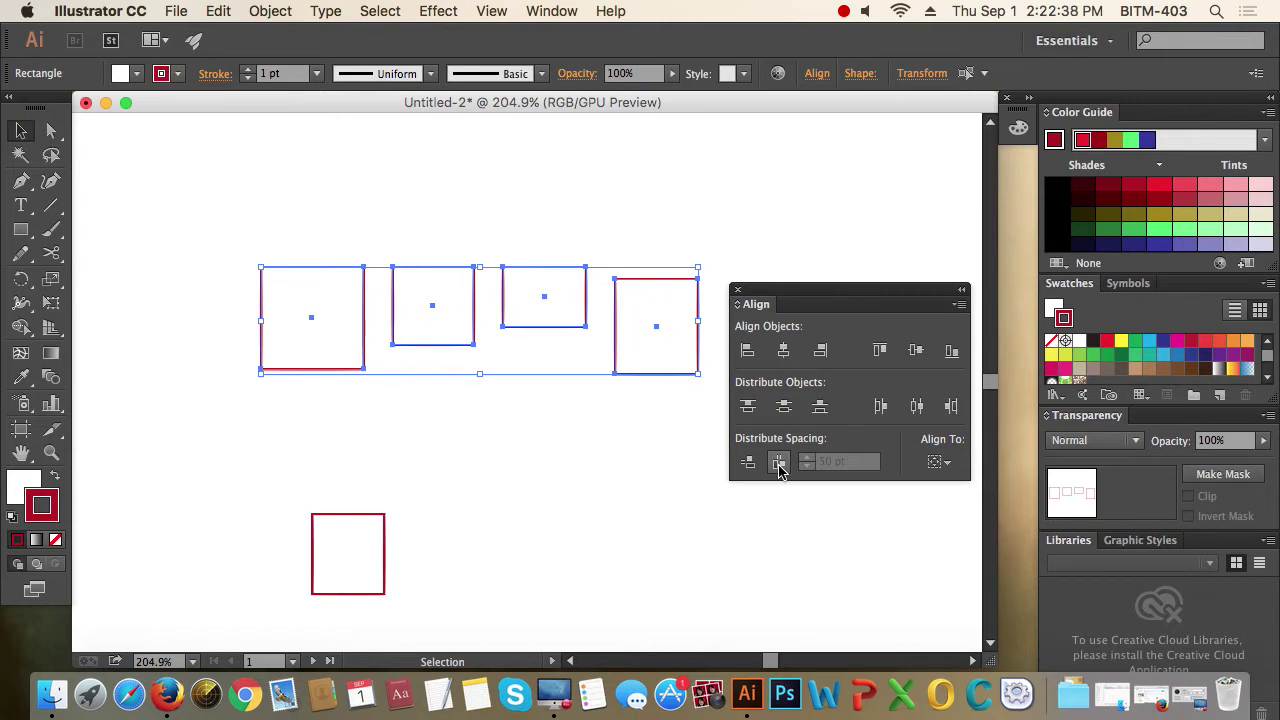
{"action": "left_click", "coordinate": [484, 452]}
{"action": "left_click_drag", "start_coordinate": [457, 471], "coordinate": [519, 369]}
Shift the lower rectangle left and draw two thin flat rectangles above it
{"action": "left_click", "coordinate": [447, 435]}
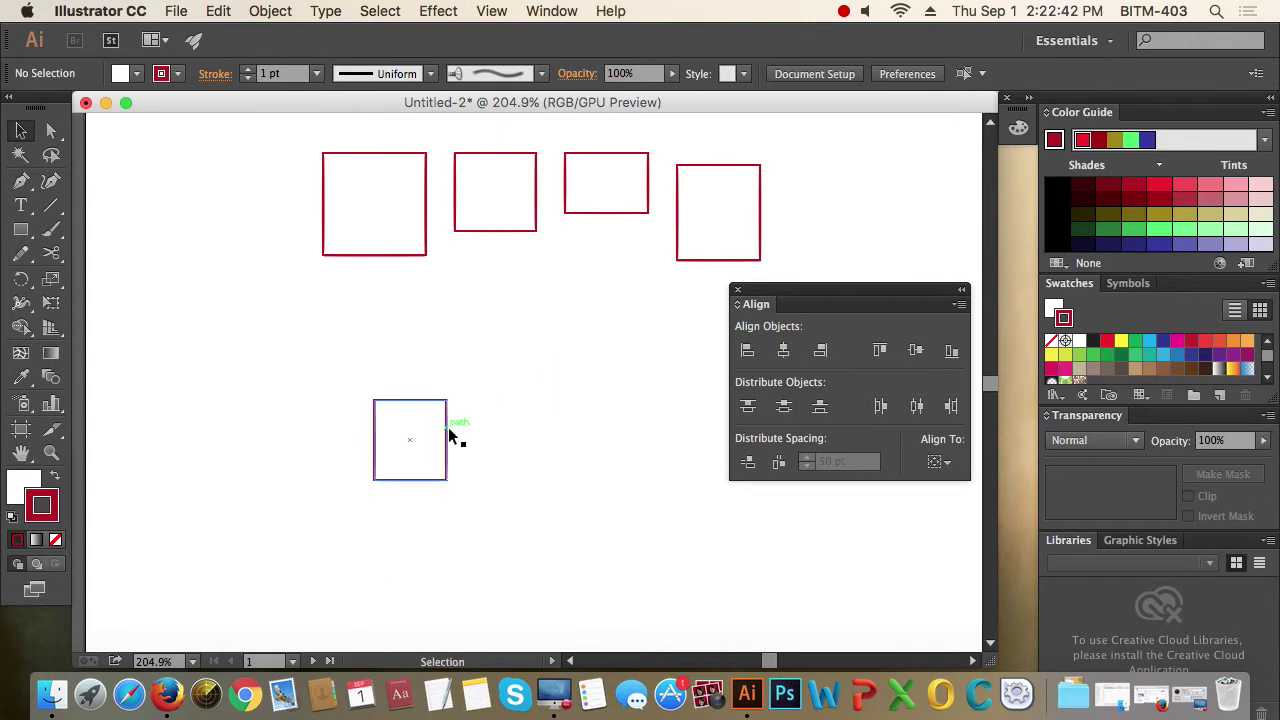
{"action": "left_click_drag", "start_coordinate": [449, 435], "coordinate": [412, 437]}
{"action": "key", "text": "m"}
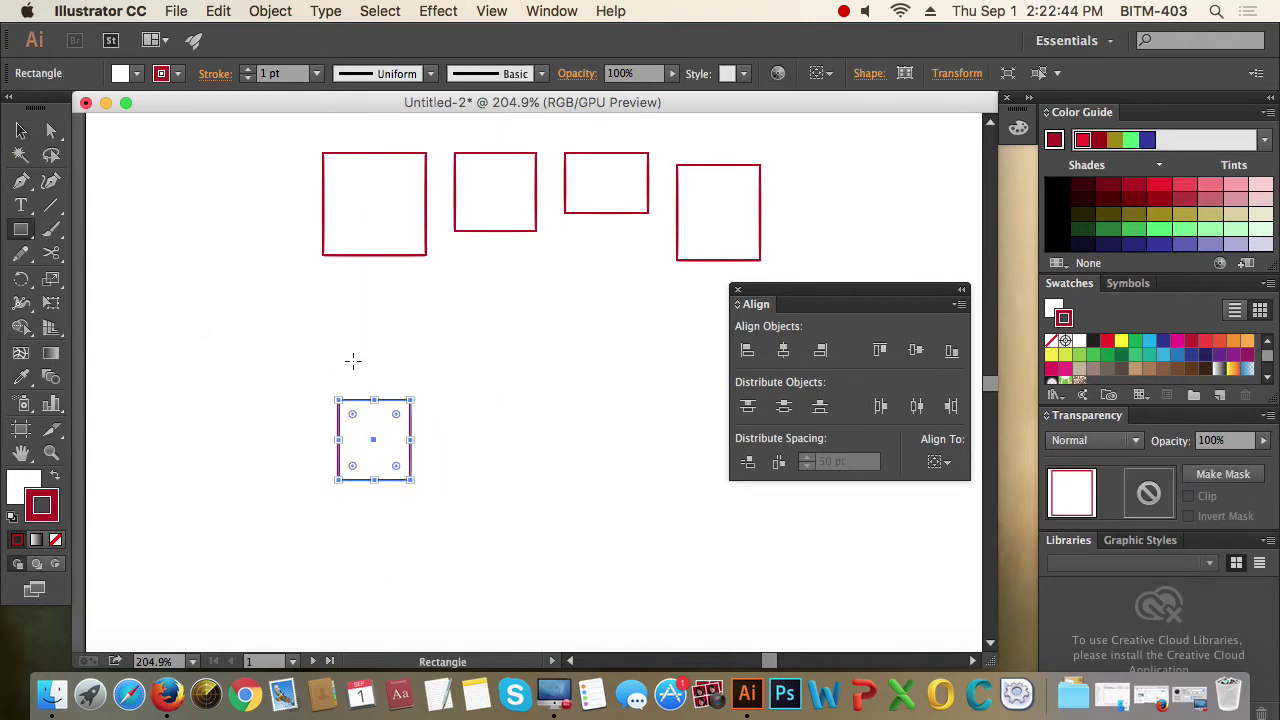
{"action": "left_click_drag", "start_coordinate": [338, 277], "coordinate": [426, 304]}
{"action": "left_click_drag", "start_coordinate": [356, 324], "coordinate": [448, 336]}
{"action": "left_click", "coordinate": [21, 131]}
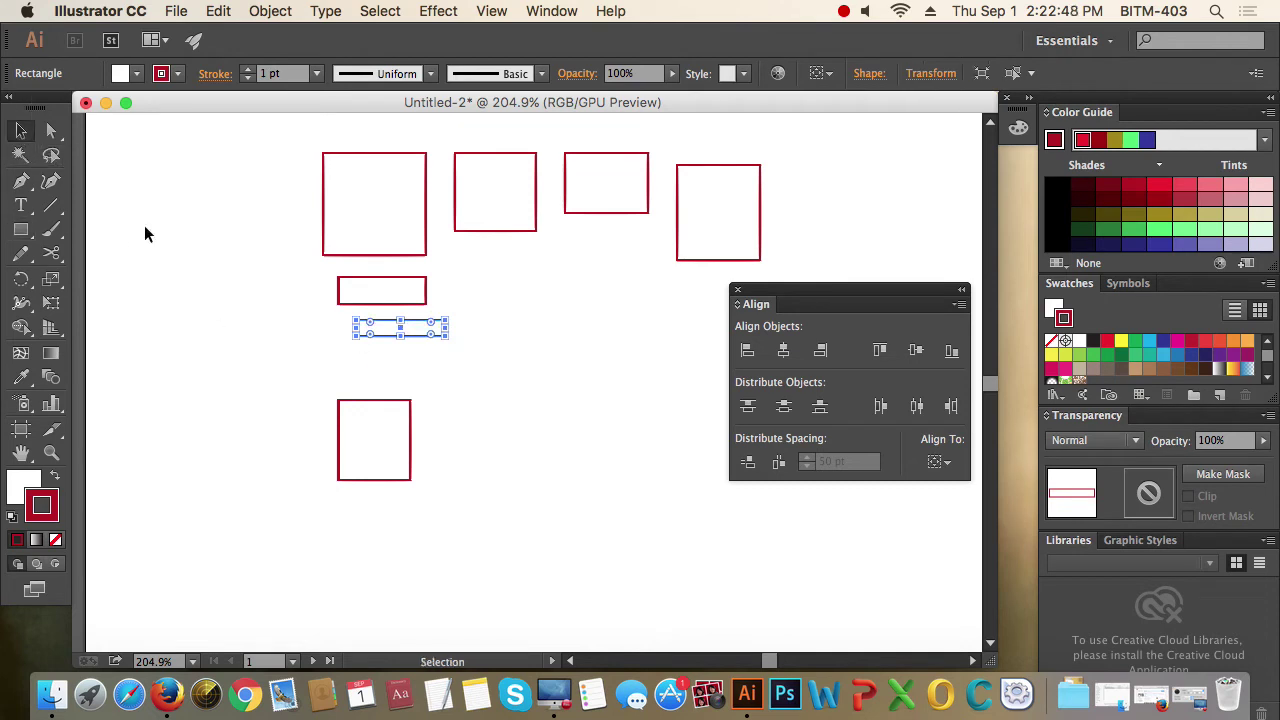
Space the four left-column rectangles evenly with Vertical Distribute Space
{"action": "left_click_drag", "start_coordinate": [249, 209], "coordinate": [348, 414]}
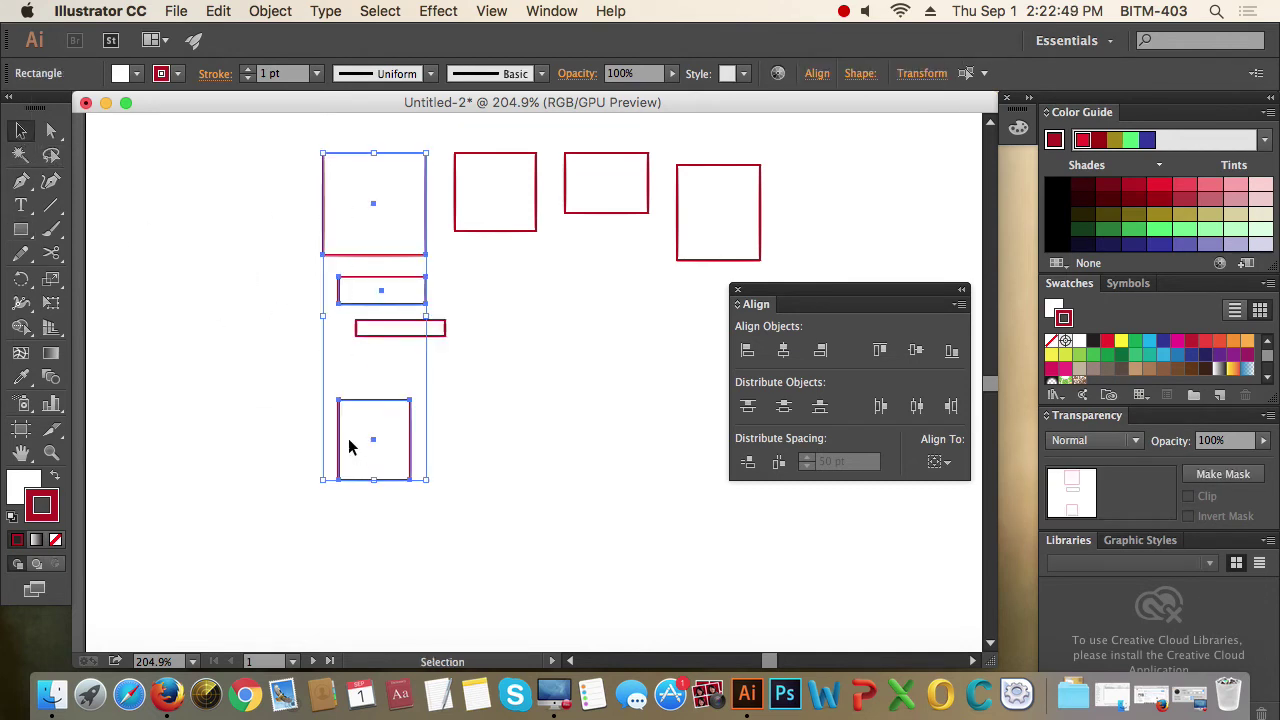
{"action": "left_click", "coordinate": [746, 466]}
{"action": "key", "text": "super+z"}
{"action": "left_click", "coordinate": [237, 182]}
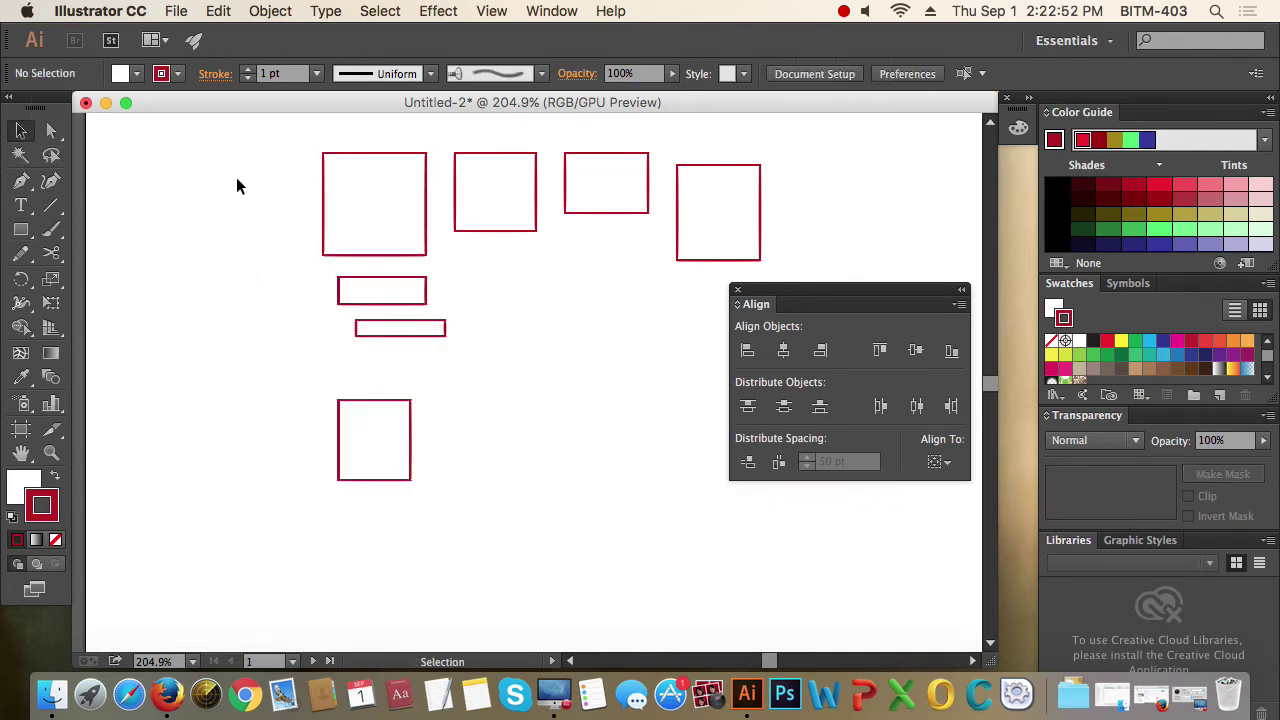
{"action": "left_click_drag", "start_coordinate": [237, 185], "coordinate": [404, 441]}
{"action": "left_click", "coordinate": [748, 463]}
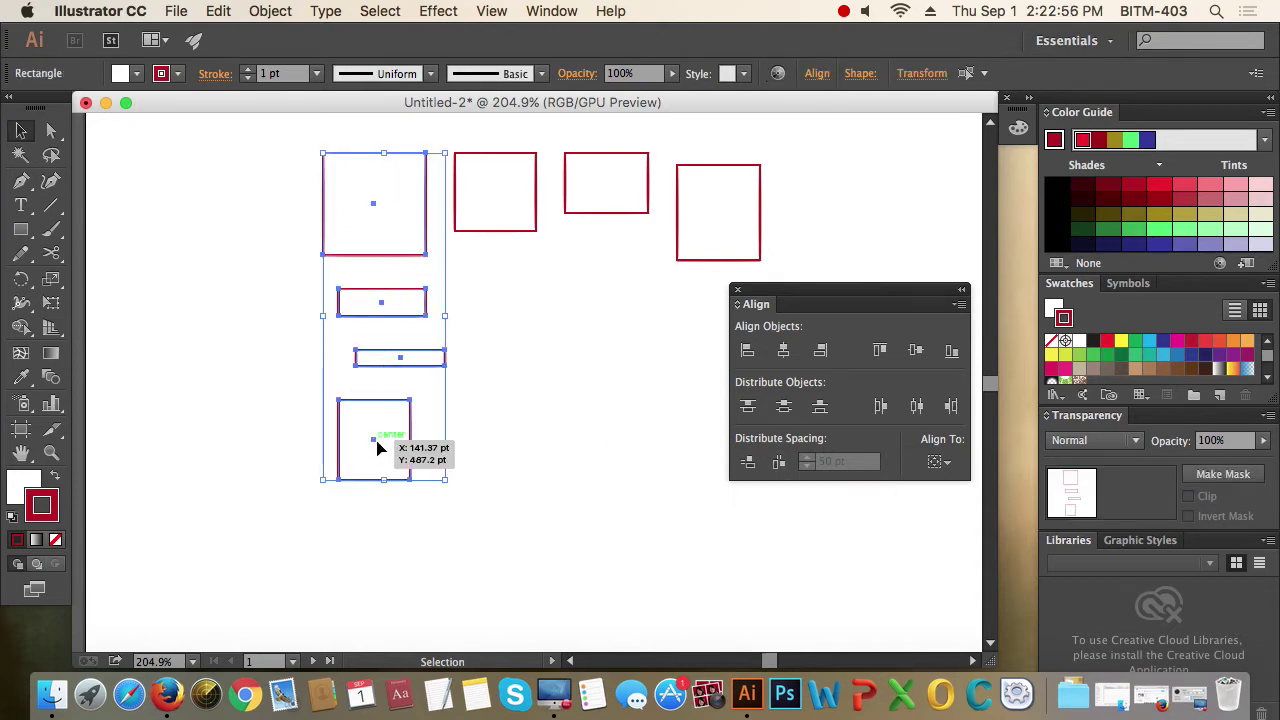
{"action": "left_click", "coordinate": [505, 442]}
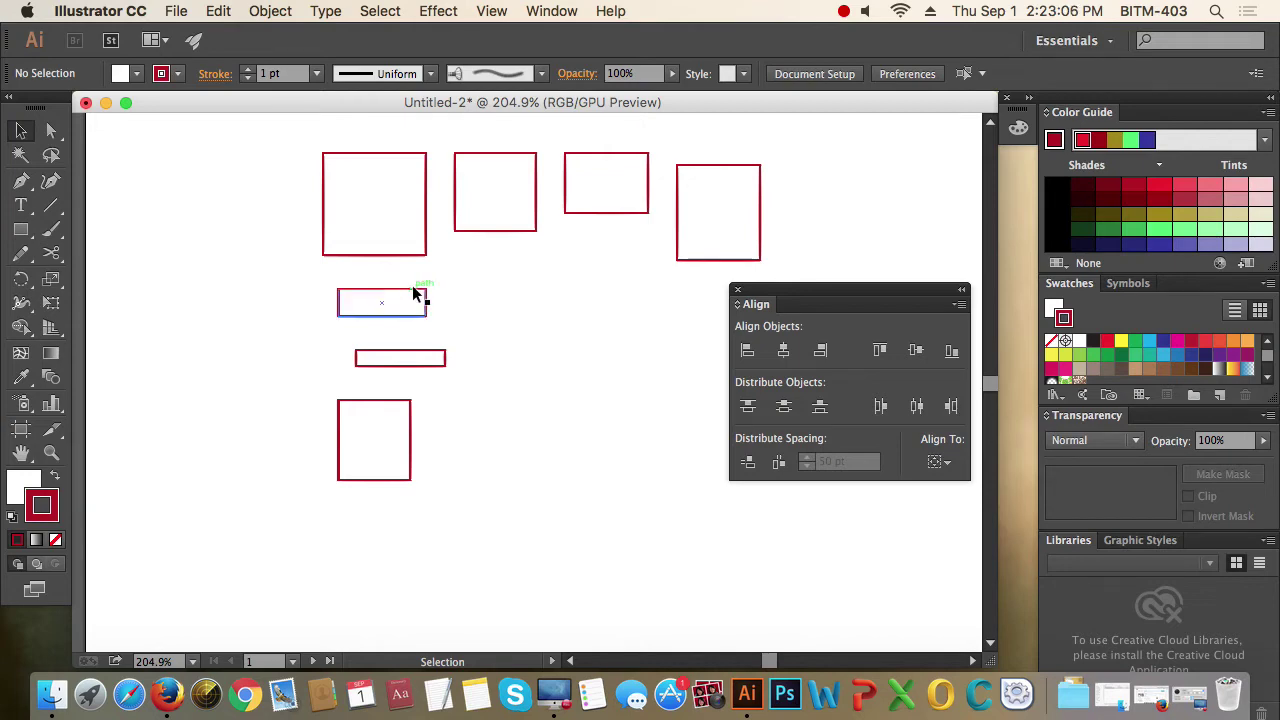
Space the top-row rectangles 5 pt apart horizontally using Align to Key Object
{"action": "left_click_drag", "start_coordinate": [604, 302], "coordinate": [528, 366]}
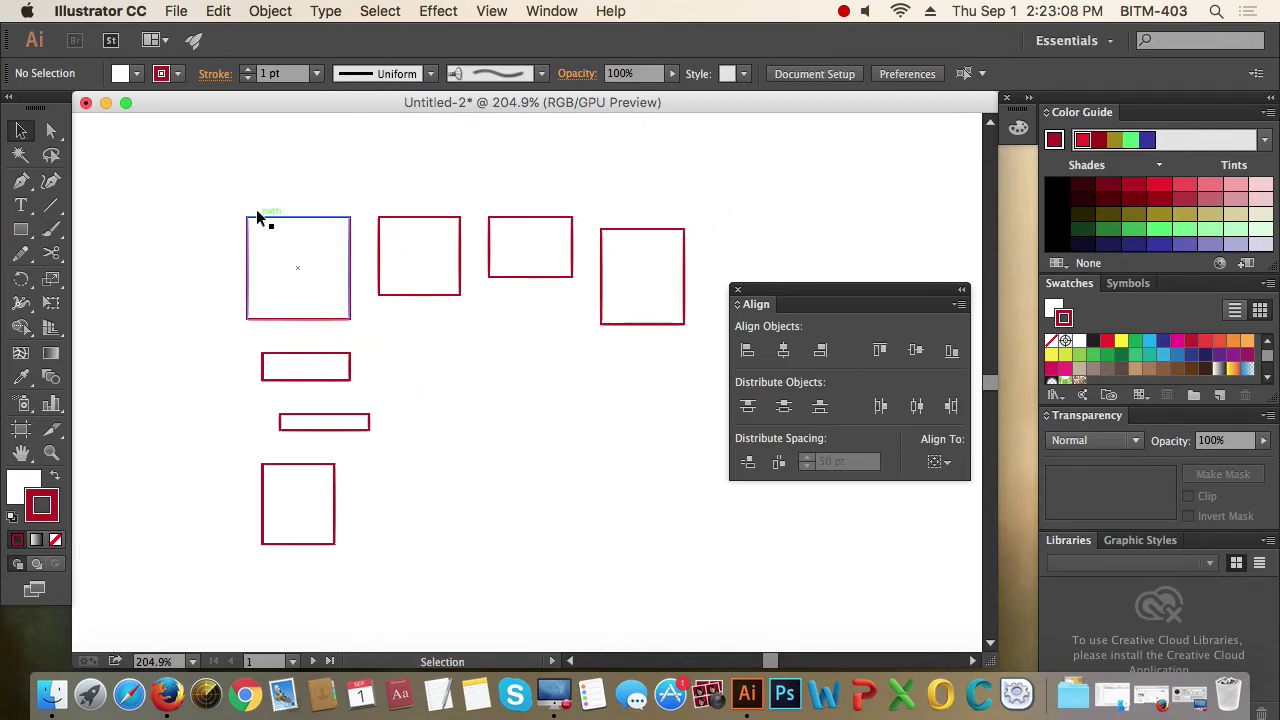
{"action": "left_click_drag", "start_coordinate": [208, 172], "coordinate": [695, 290]}
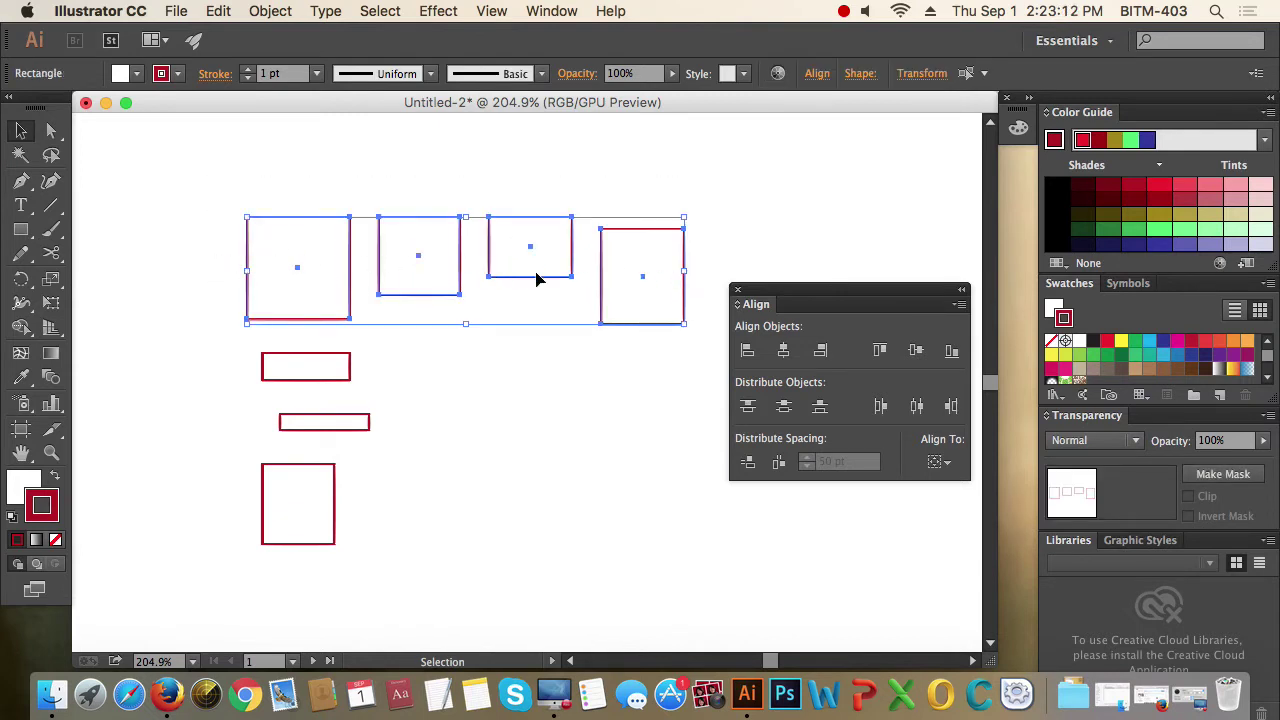
{"action": "left_click", "coordinate": [948, 465]}
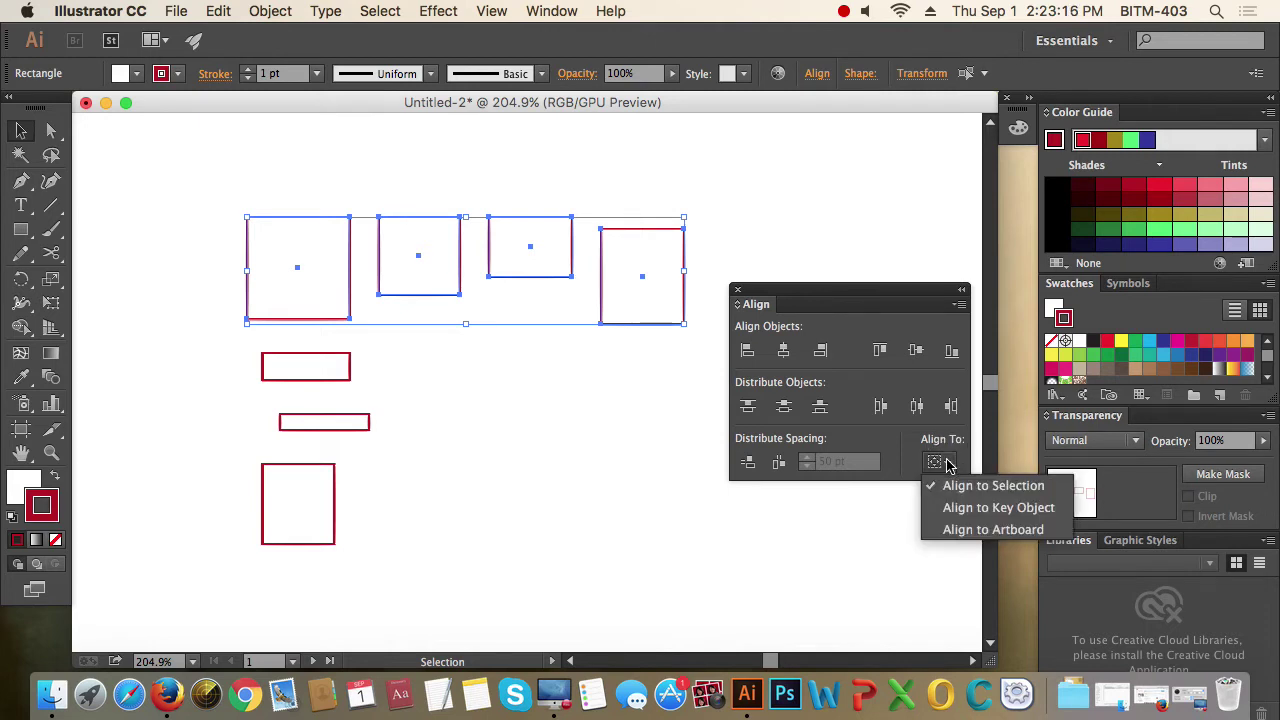
{"action": "left_click", "coordinate": [985, 508]}
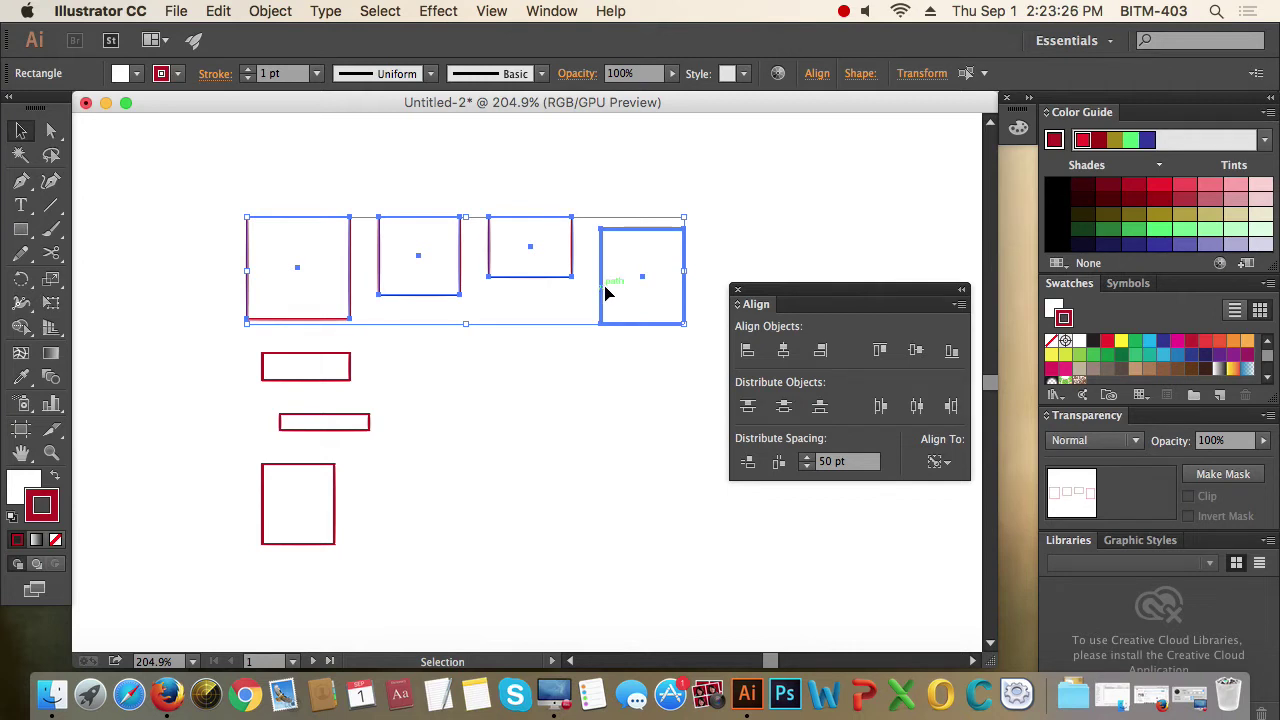
{"action": "left_click", "coordinate": [829, 462]}
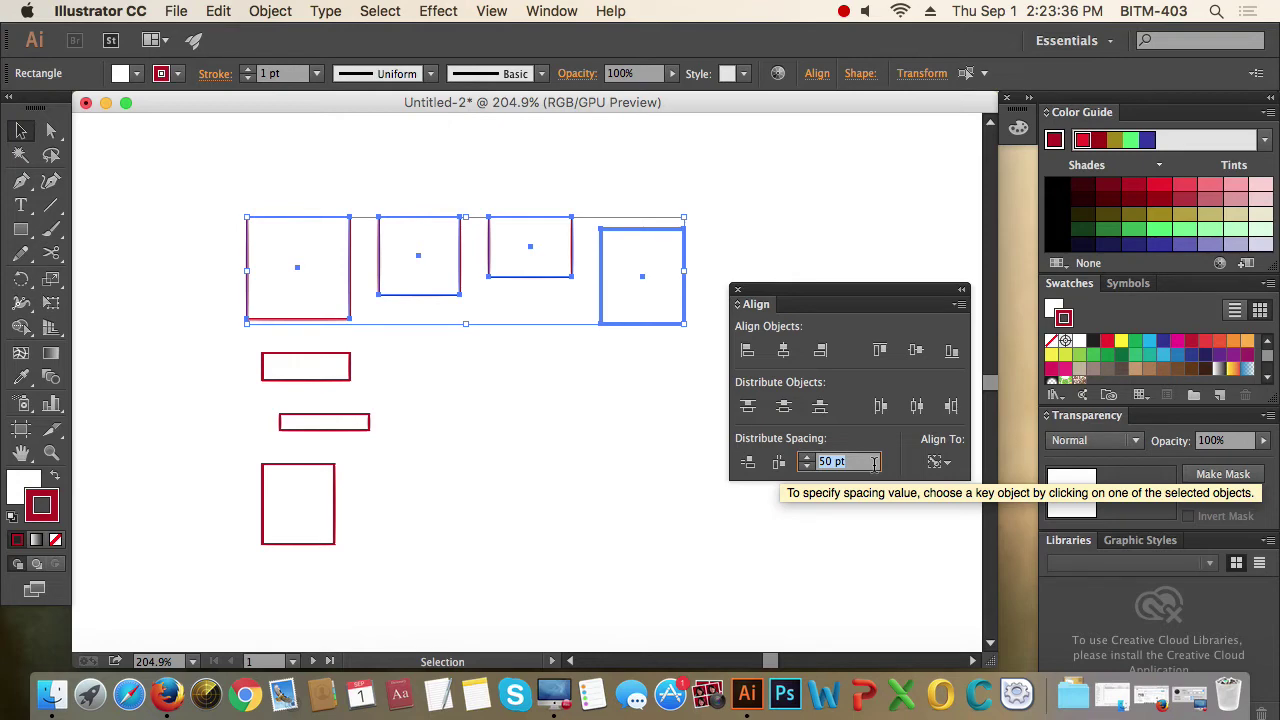
{"action": "type", "text": "5"}
{"action": "key", "text": "Return"}
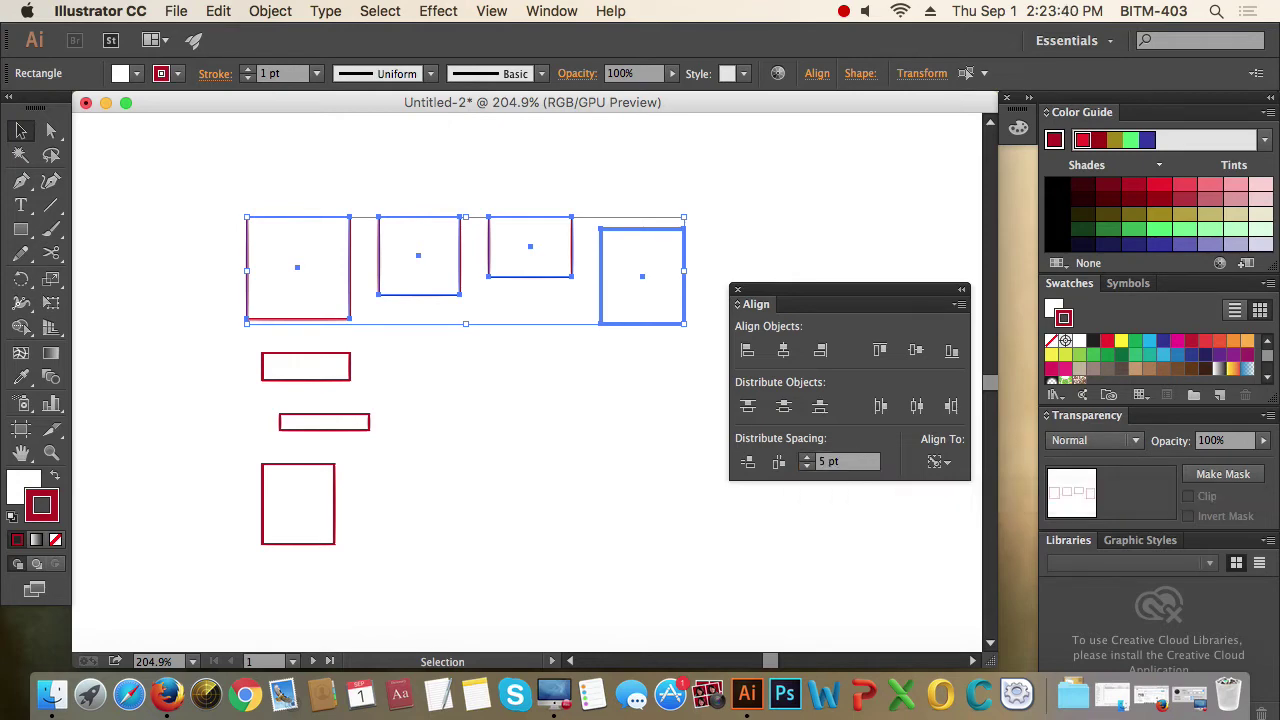
{"action": "left_click", "coordinate": [779, 465]}
{"action": "left_click", "coordinate": [779, 462]}
{"action": "left_click", "coordinate": [539, 424]}
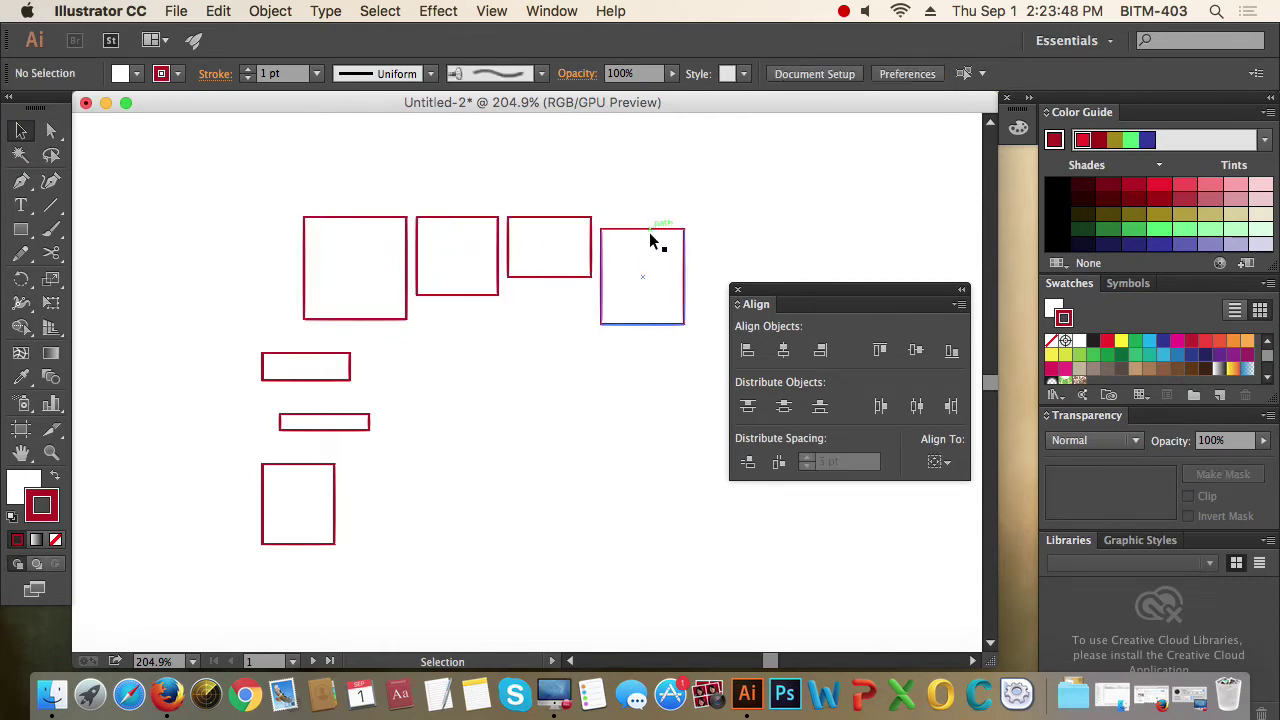
Space the left-column rectangles 5 pt apart vertically using Align to Key Object
{"action": "left_click_drag", "start_coordinate": [225, 212], "coordinate": [330, 522]}
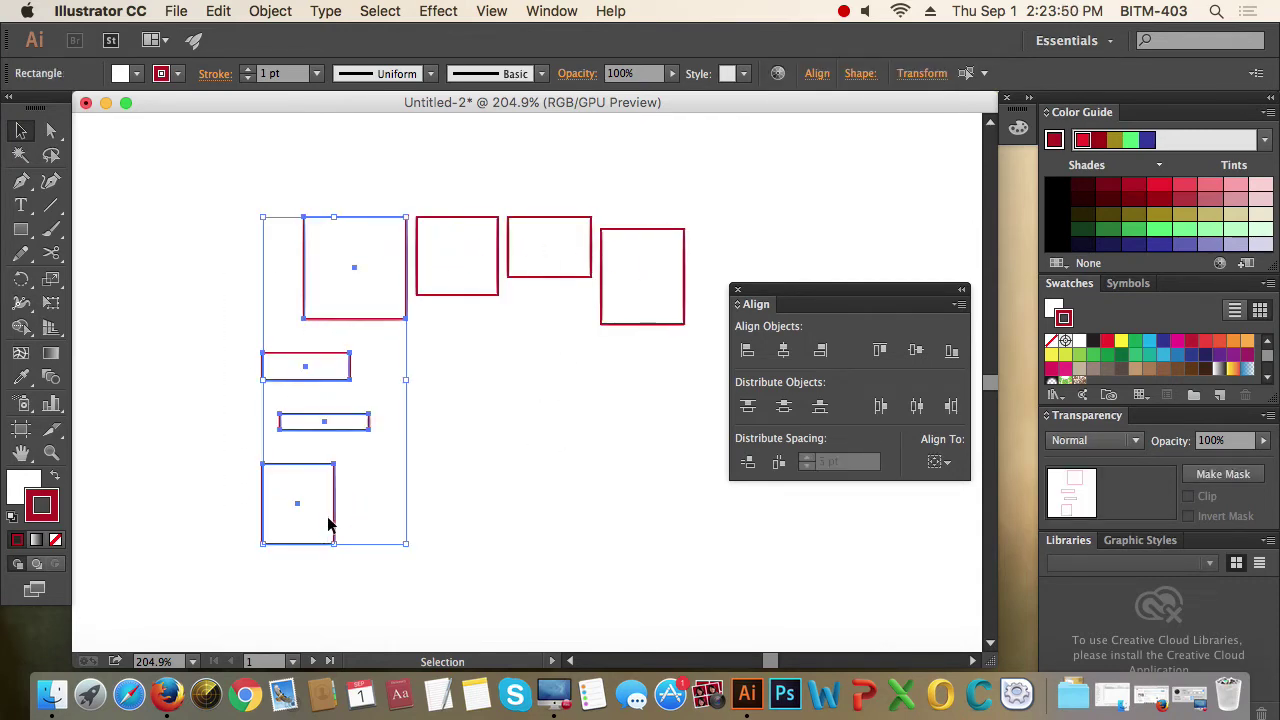
{"action": "left_click", "coordinate": [940, 462]}
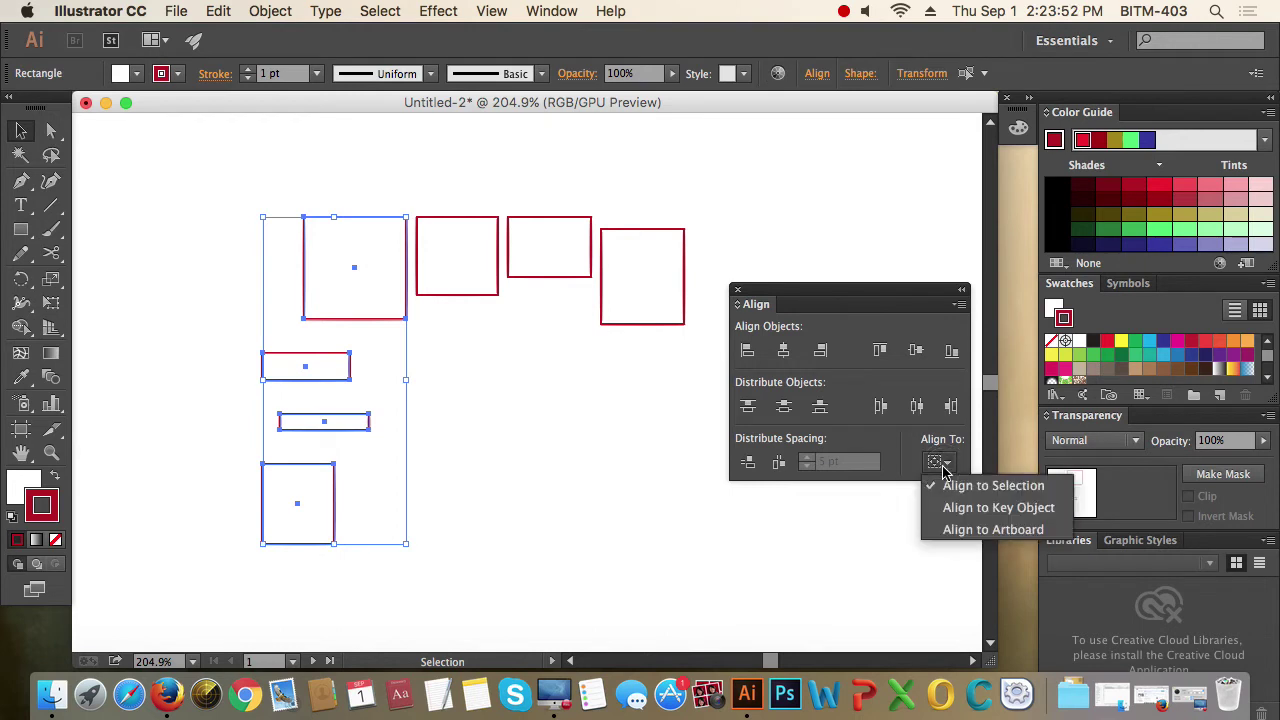
{"action": "left_click", "coordinate": [995, 508]}
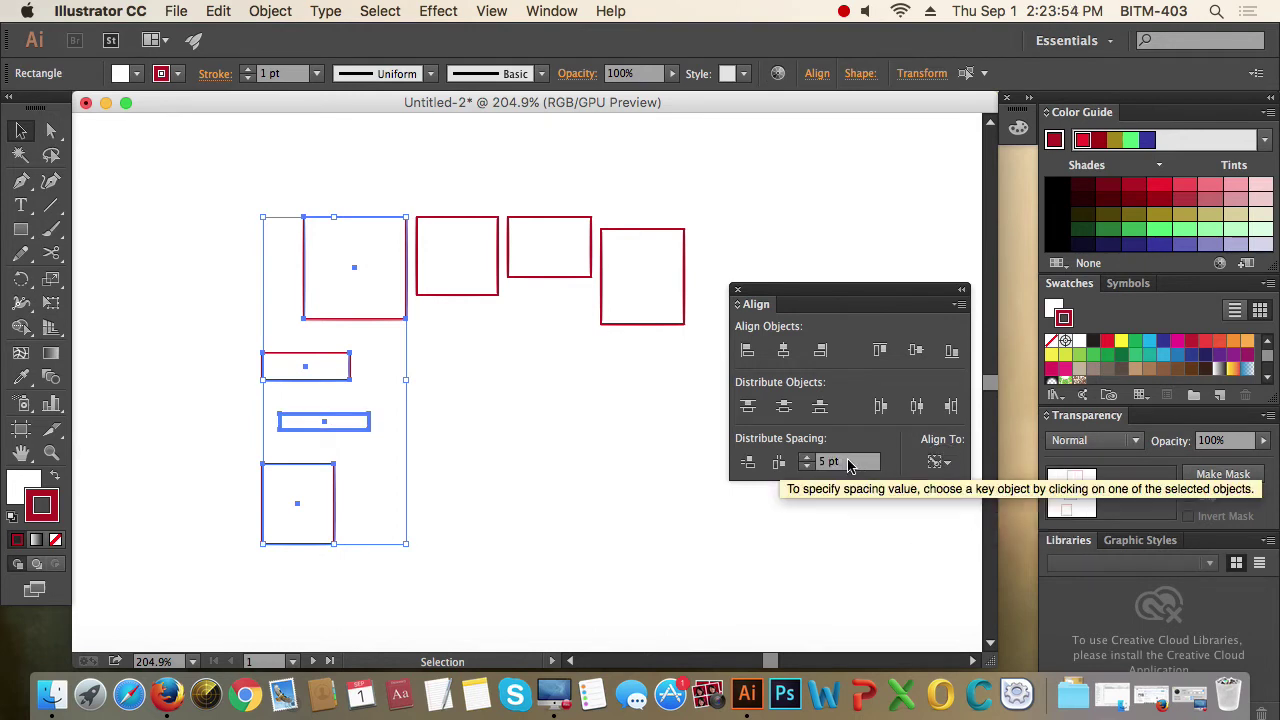
{"action": "left_click", "coordinate": [810, 460]}
{"action": "left_click", "coordinate": [748, 462]}
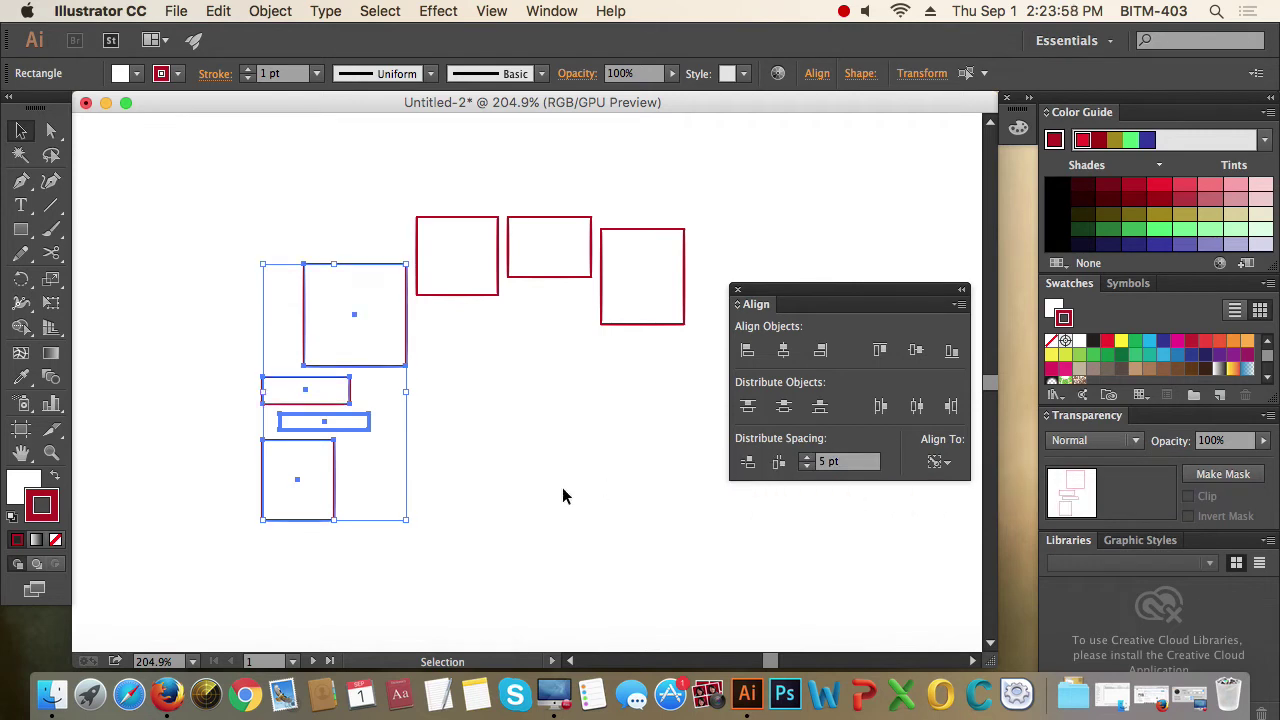
{"action": "left_click", "coordinate": [505, 487]}
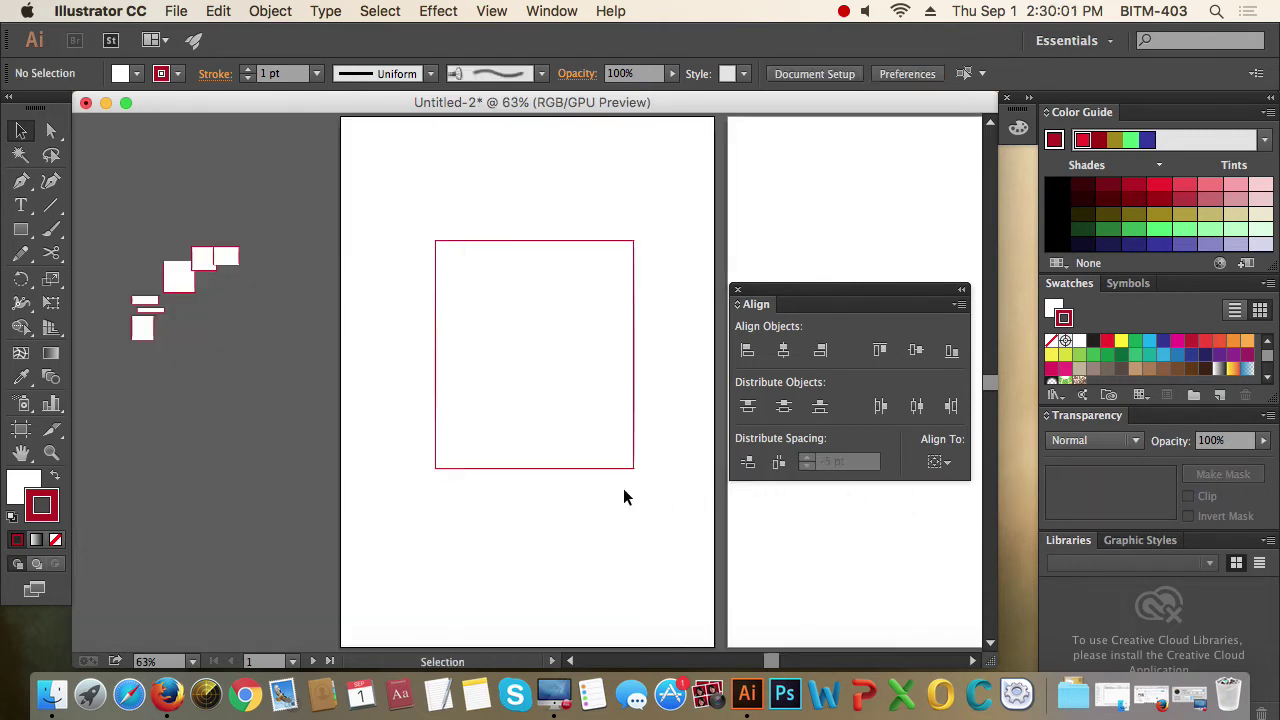
Select the large rectangle and set Align To to Align to Artboard, zoomed out to 50%
{"action": "left_click_drag", "start_coordinate": [650, 497], "coordinate": [519, 363]}
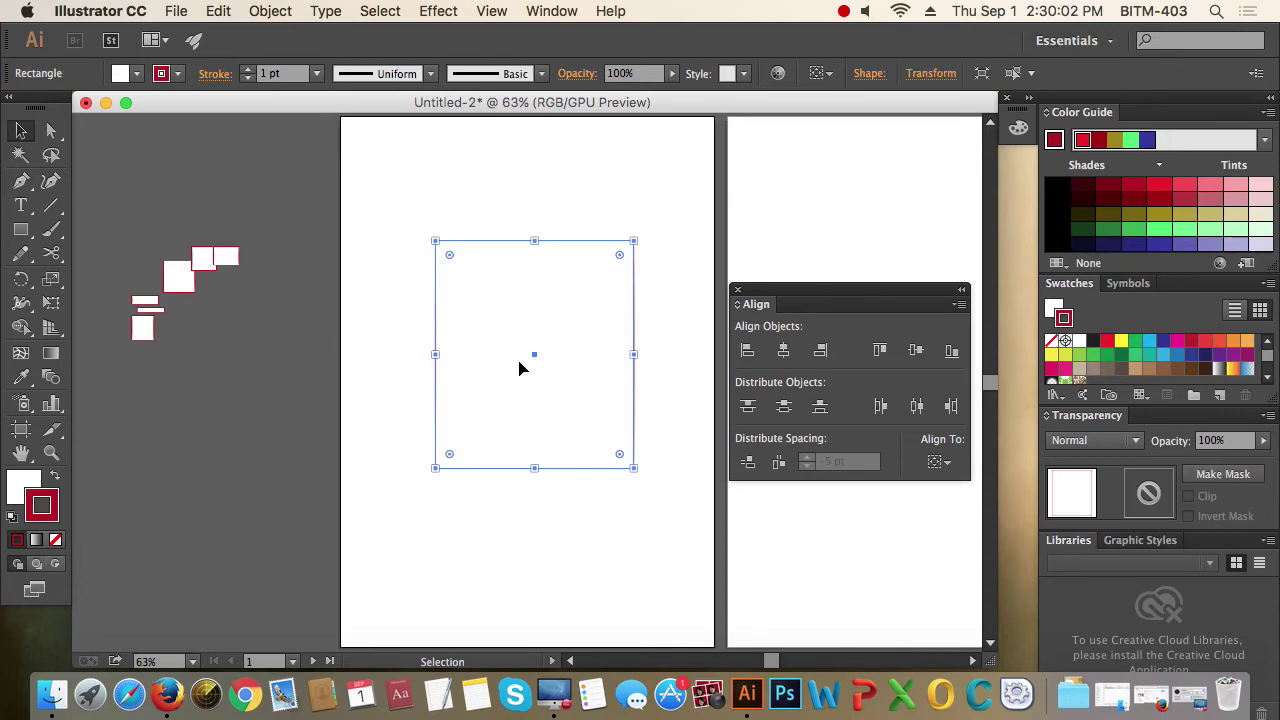
{"action": "left_click", "coordinate": [658, 505]}
{"action": "left_click_drag", "start_coordinate": [658, 505], "coordinate": [434, 331]}
{"action": "left_click_drag", "start_coordinate": [893, 311], "coordinate": [880, 219]}
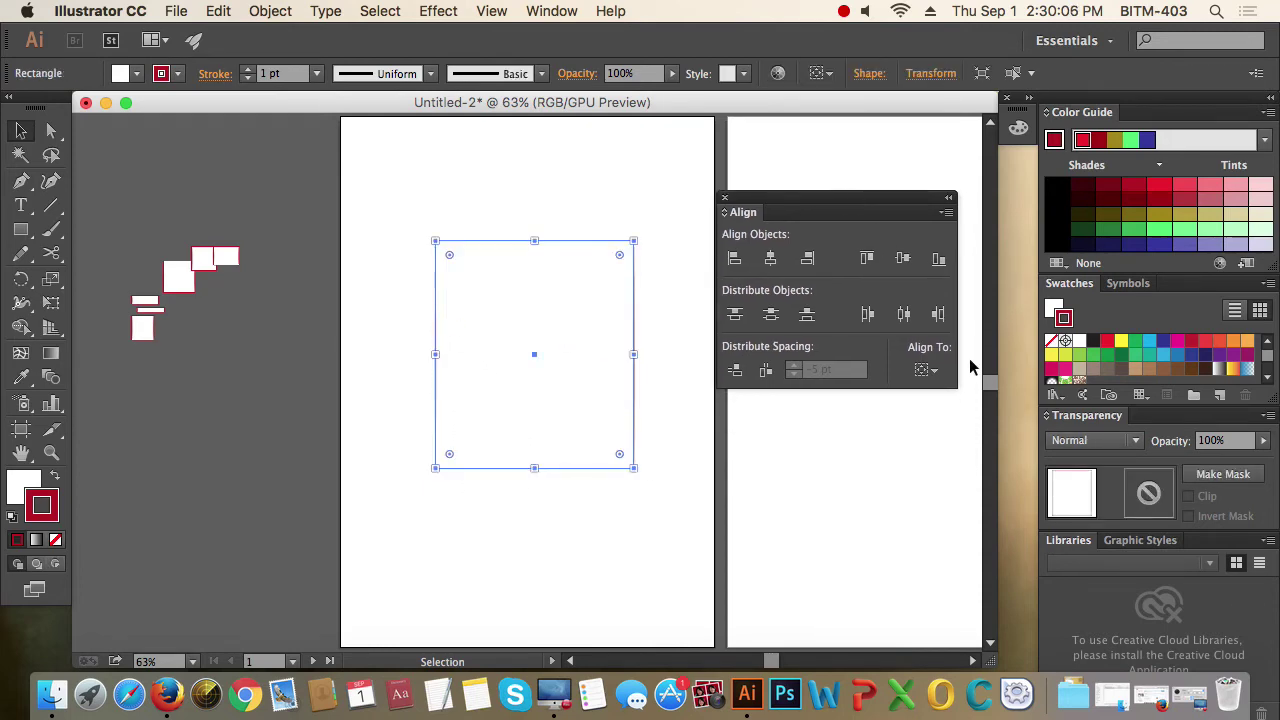
{"action": "left_click", "coordinate": [935, 373]}
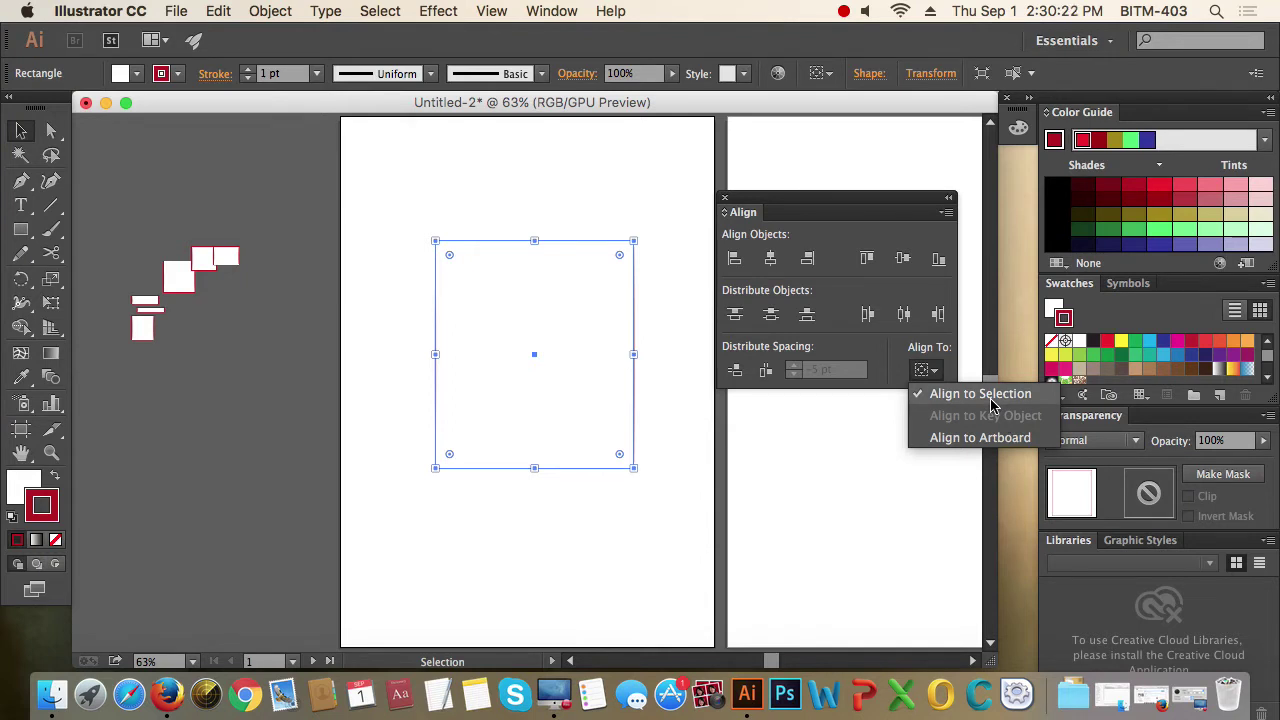
{"action": "left_click", "coordinate": [985, 437]}
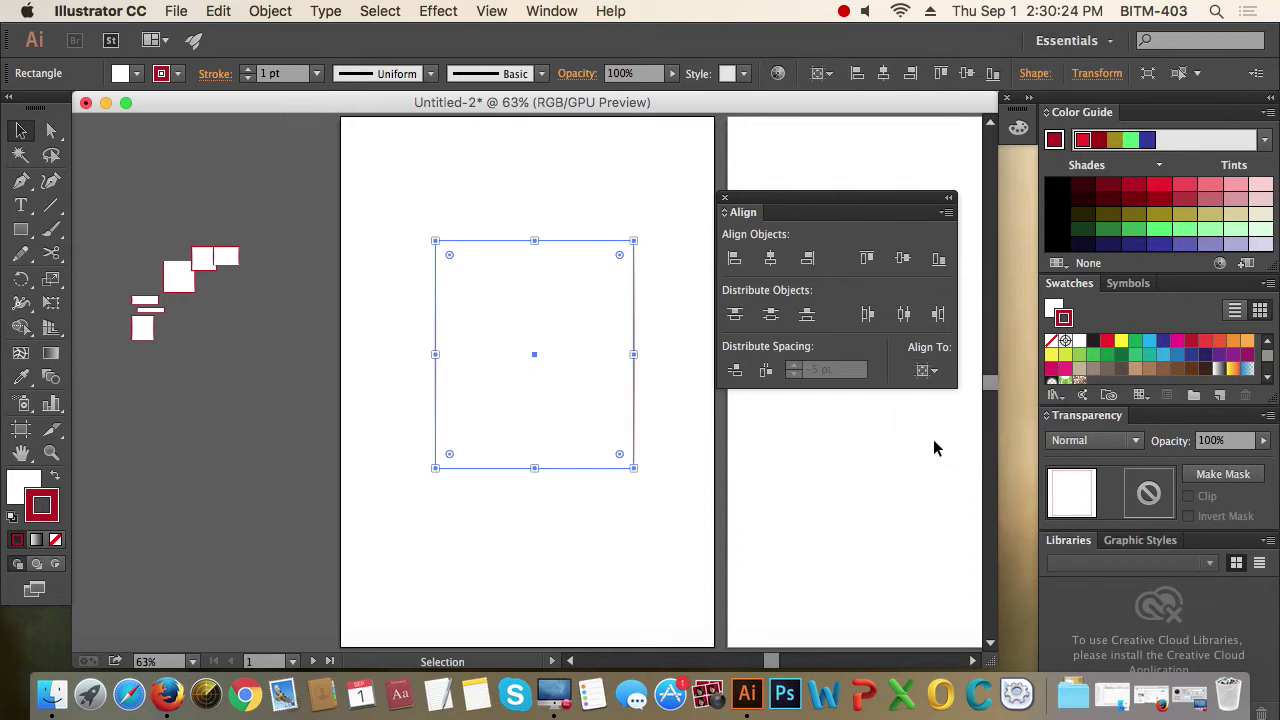
{"action": "left_click", "coordinate": [657, 466]}
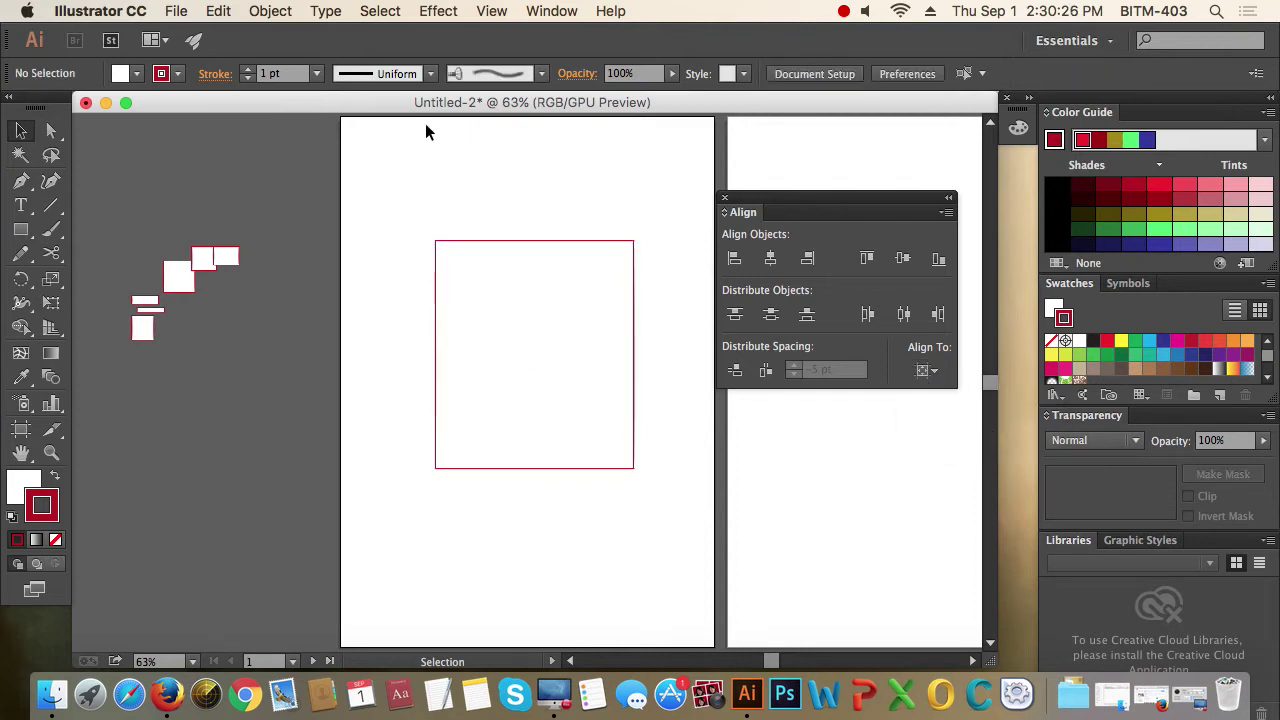
{"action": "key", "text": "ctrl+minus"}
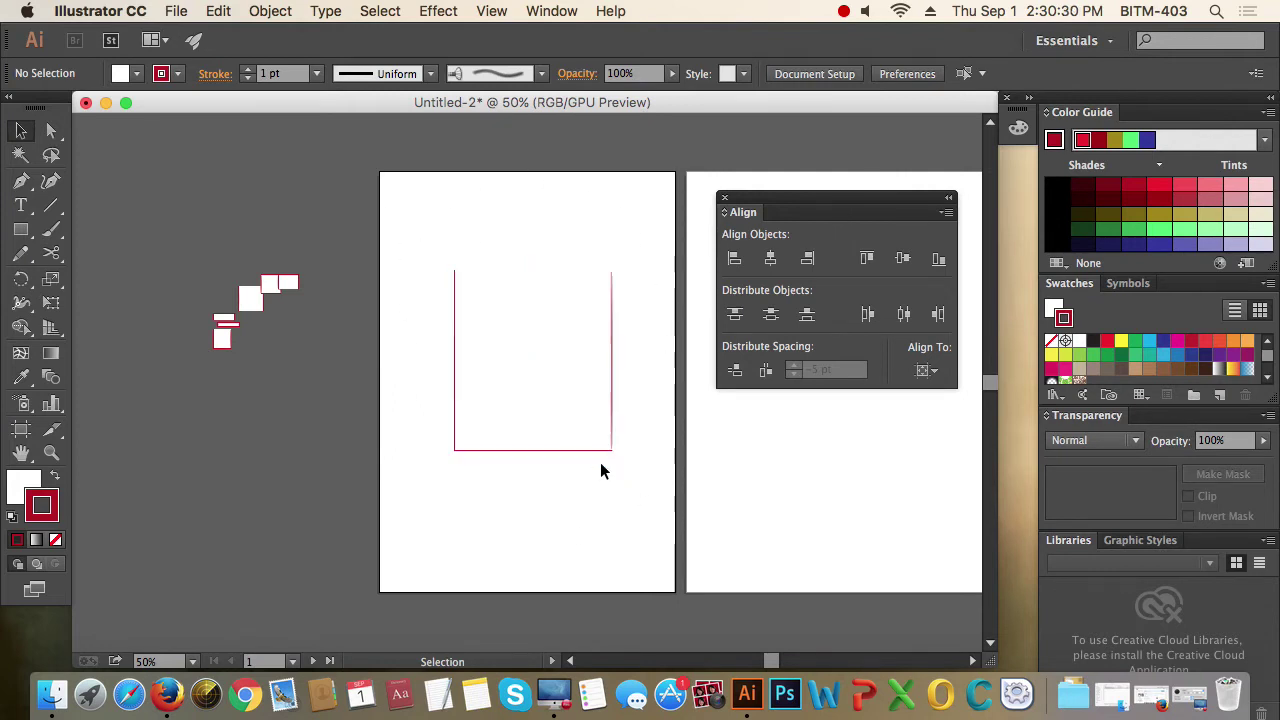
{"action": "mouse_move", "coordinate": [610, 486]}
{"action": "left_mouse_down"}
{"action": "mouse_move", "coordinate": [440, 328]}
{"action": "mouse_move", "coordinate": [439, 310]}
{"action": "left_mouse_up"}
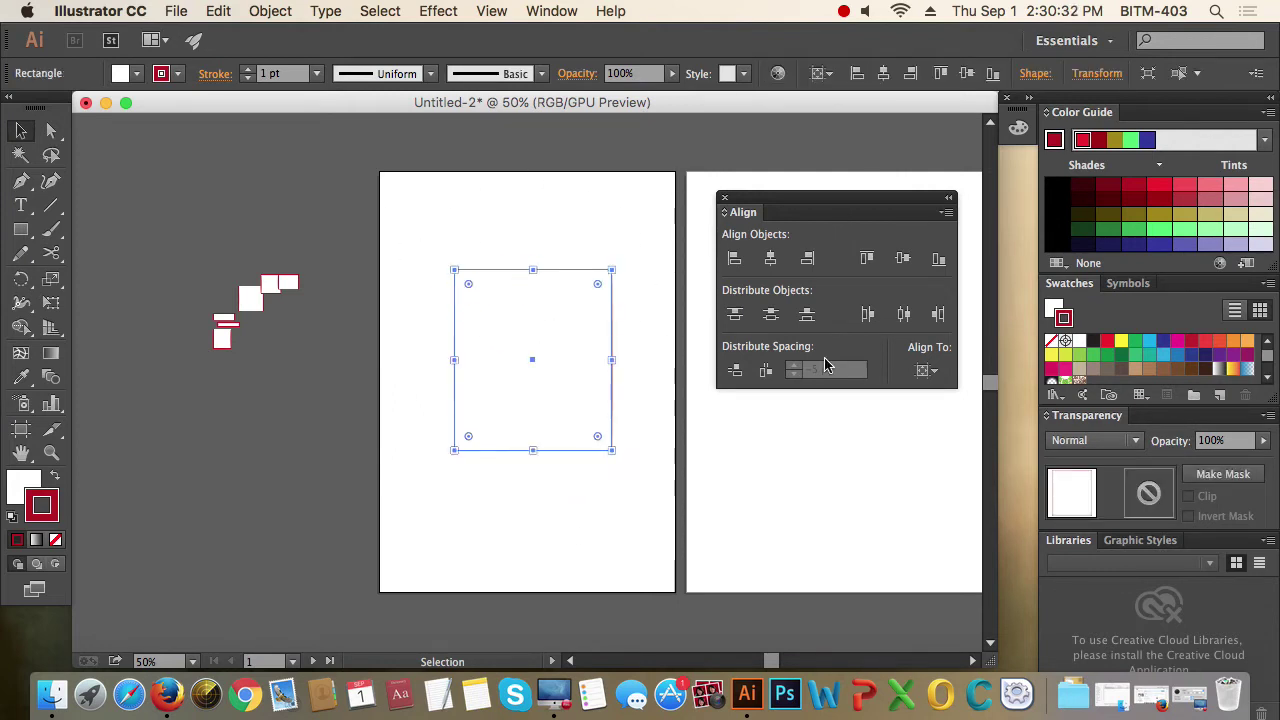
{"action": "left_click", "coordinate": [937, 373]}
{"action": "left_click", "coordinate": [997, 437]}
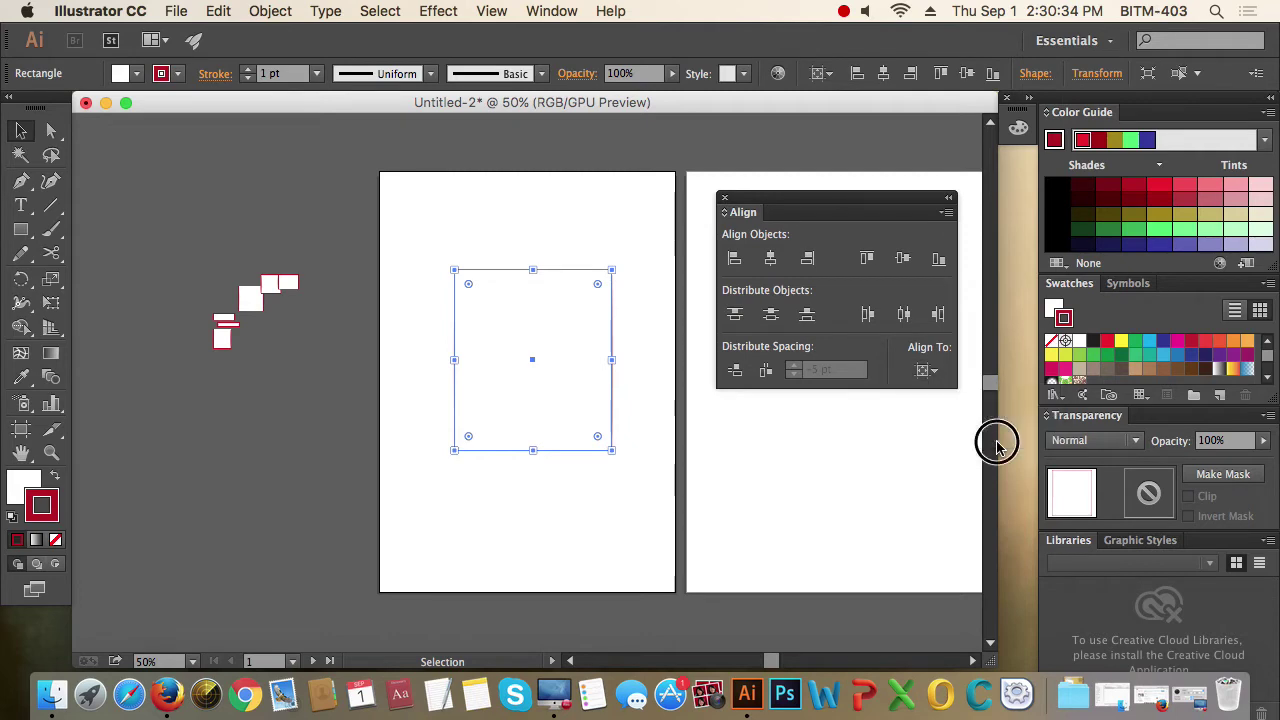
Try all six artboard alignments on the rectangle, then switch Align To back to Selection
{"action": "left_click", "coordinate": [735, 259]}
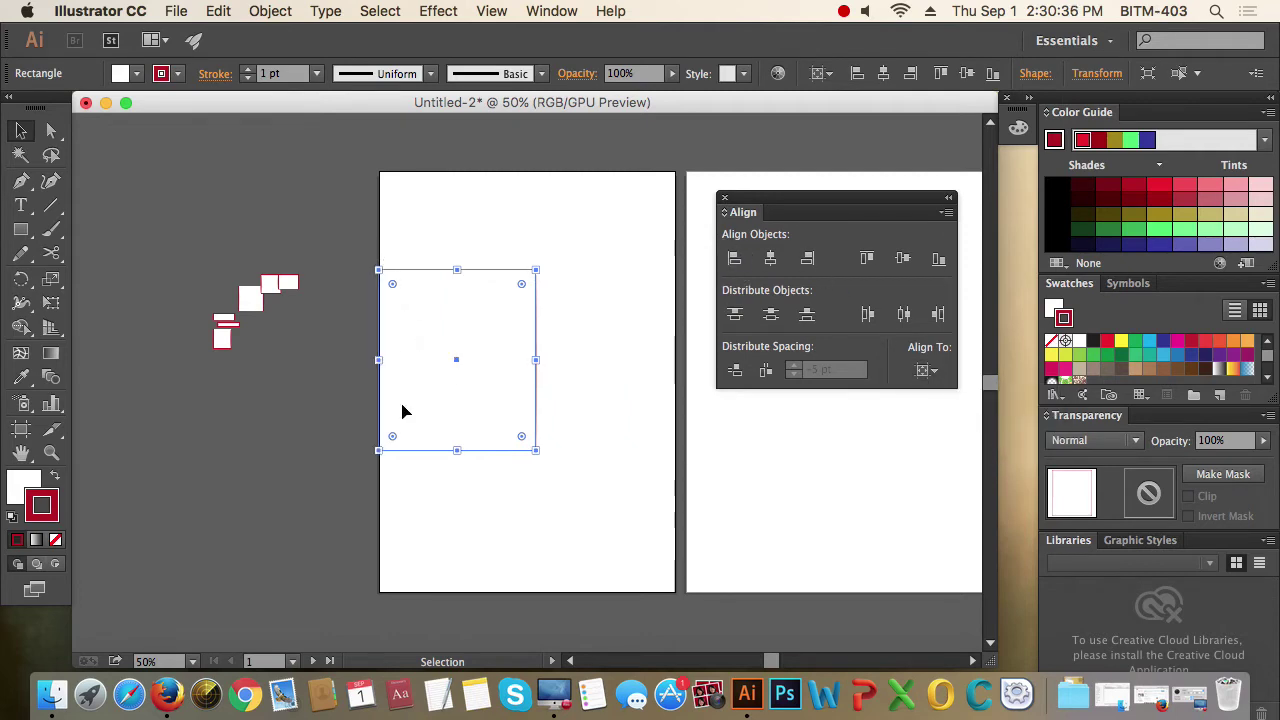
{"action": "left_click", "coordinate": [770, 259]}
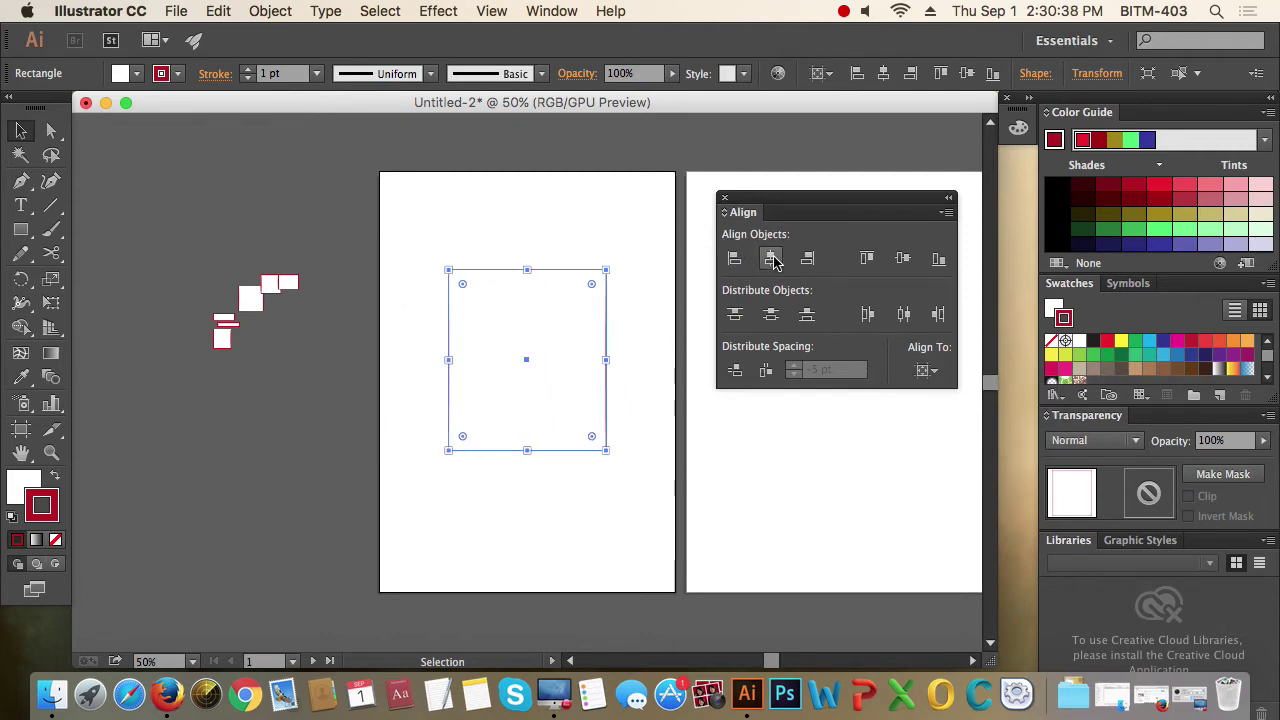
{"action": "left_click", "coordinate": [807, 259]}
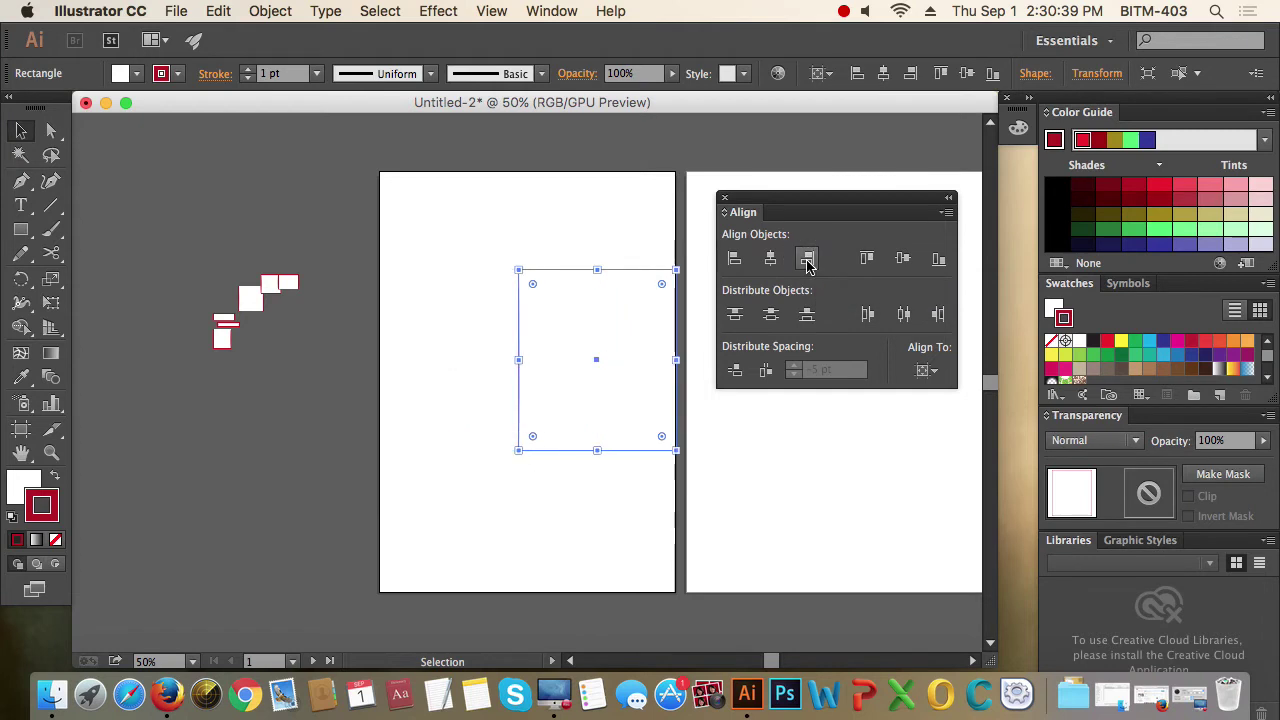
{"action": "left_click", "coordinate": [867, 259]}
{"action": "left_click", "coordinate": [902, 259]}
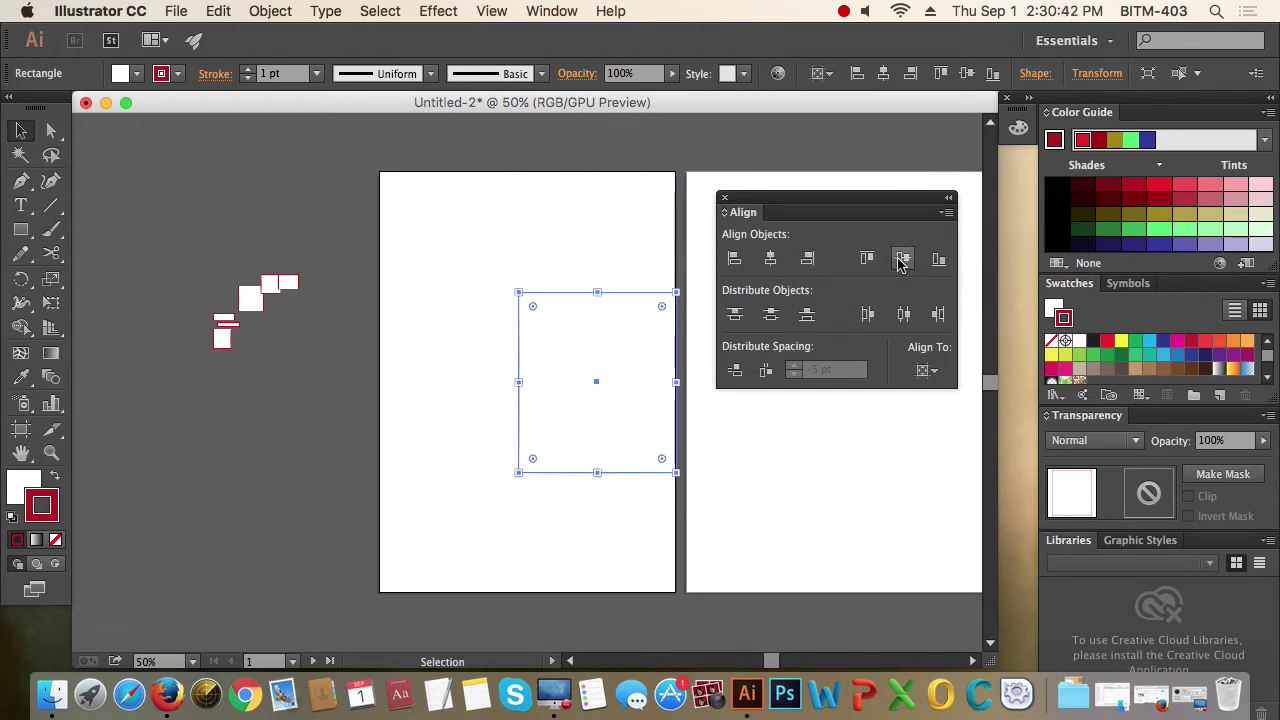
{"action": "left_click", "coordinate": [937, 259]}
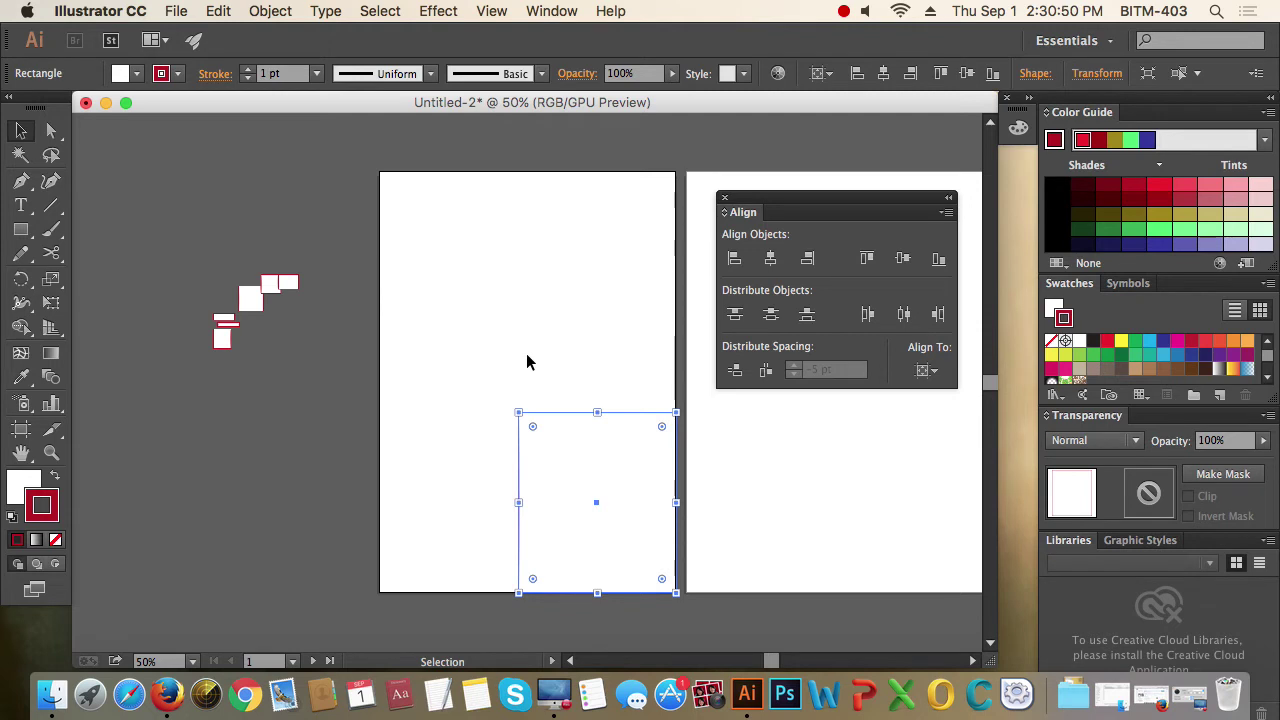
{"action": "left_click", "coordinate": [933, 372]}
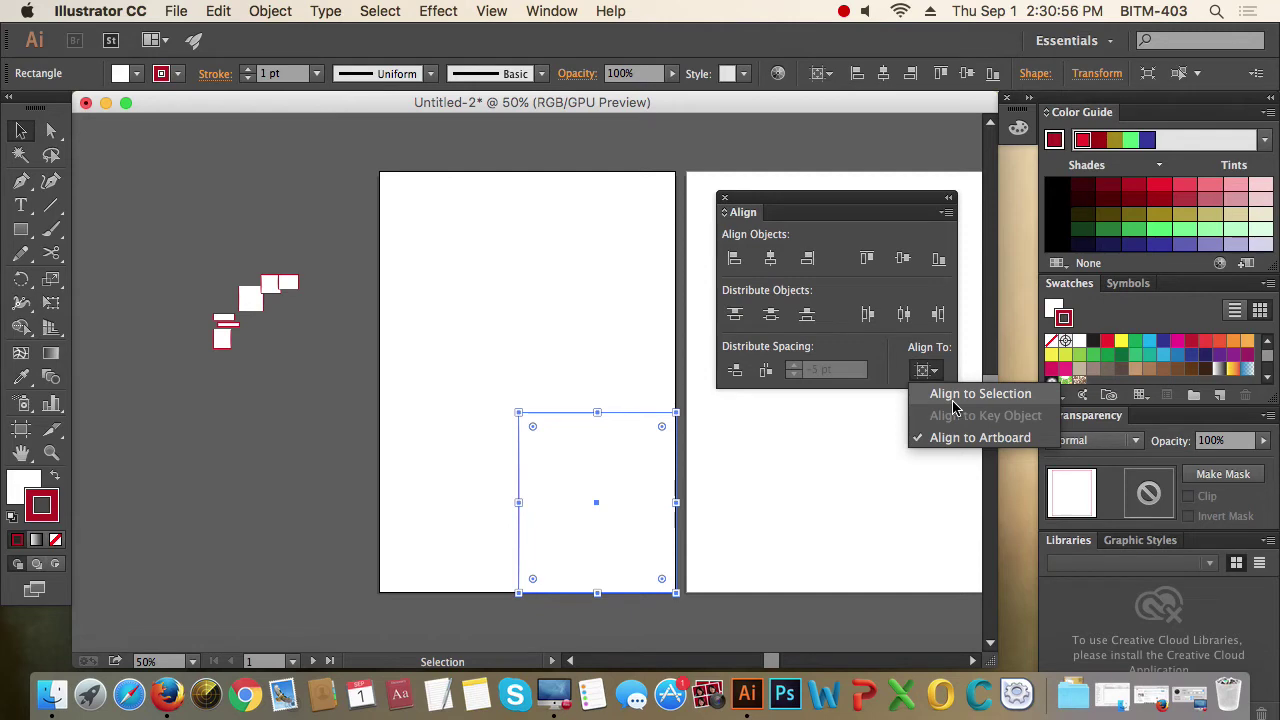
{"action": "left_click", "coordinate": [955, 396]}
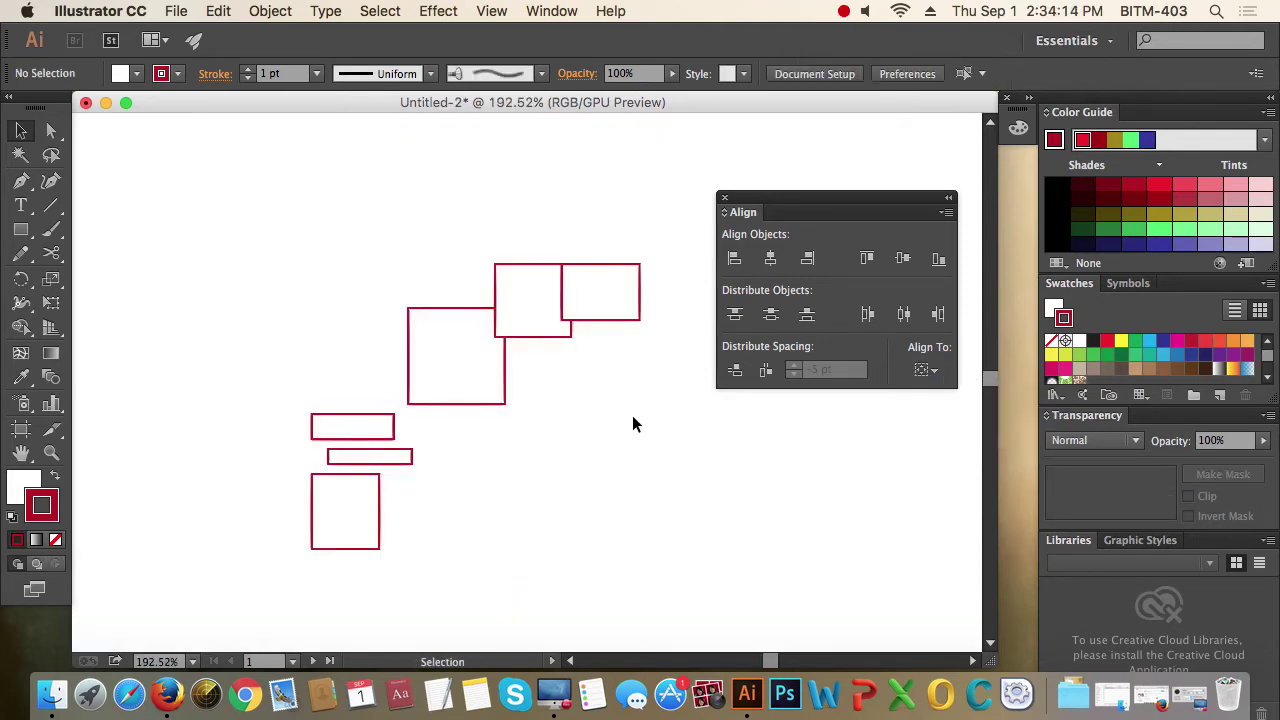
Move the left square up and left and the upper-right square down and left
{"action": "left_click_drag", "start_coordinate": [553, 405], "coordinate": [443, 354]}
{"action": "left_click", "coordinate": [608, 408]}
{"action": "left_click", "coordinate": [507, 381]}
{"action": "scroll", "coordinate": [700, 428], "scroll_direction": "up", "scroll_amount": 3}
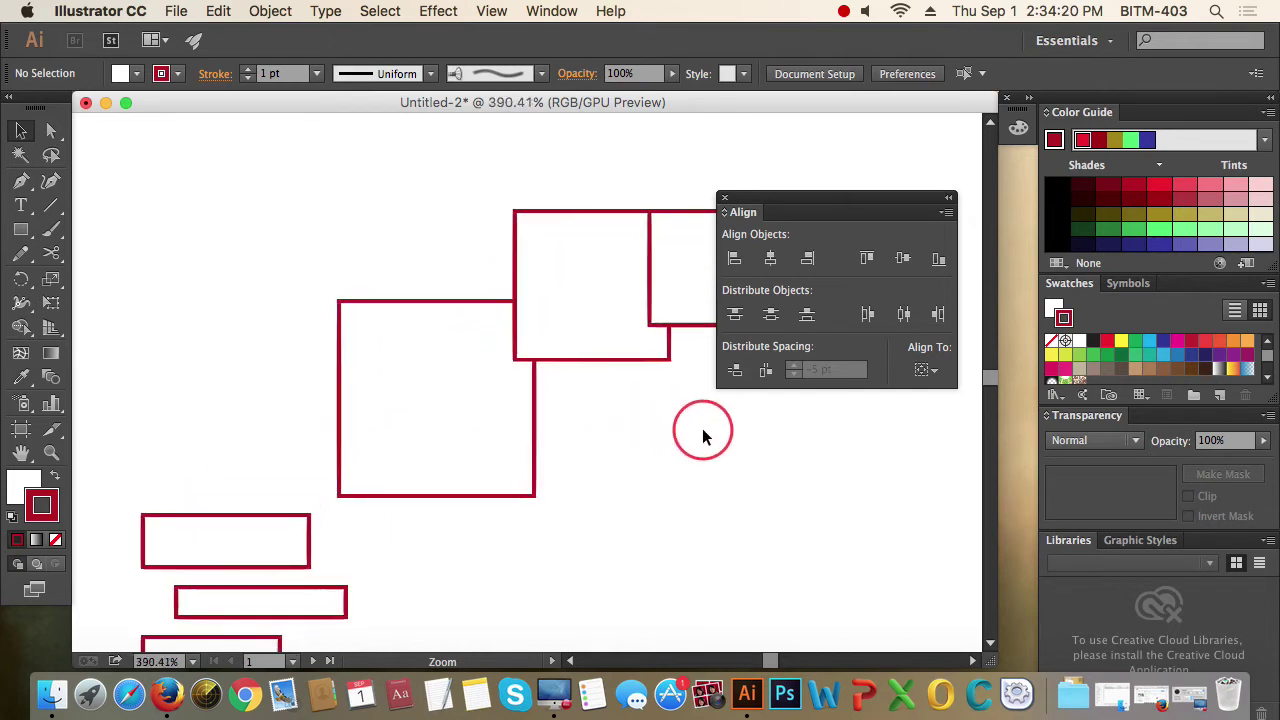
{"action": "scroll", "coordinate": [700, 428], "scroll_direction": "up", "scroll_amount": 3}
{"action": "mouse_move", "coordinate": [470, 311]}
{"action": "left_mouse_down"}
{"action": "mouse_move", "coordinate": [643, 439]}
{"action": "mouse_move", "coordinate": [461, 265]}
{"action": "left_mouse_up"}
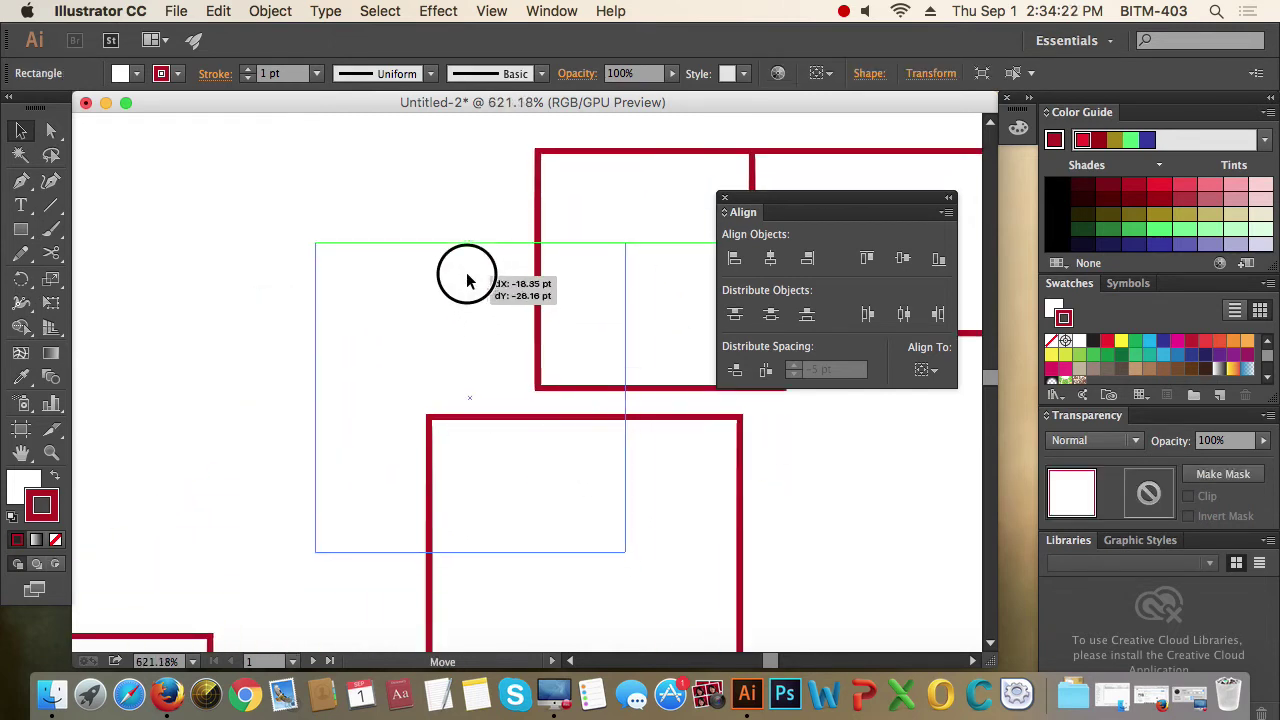
{"action": "left_click_drag", "start_coordinate": [487, 443], "coordinate": [424, 461]}
{"action": "left_click", "coordinate": [823, 514]}
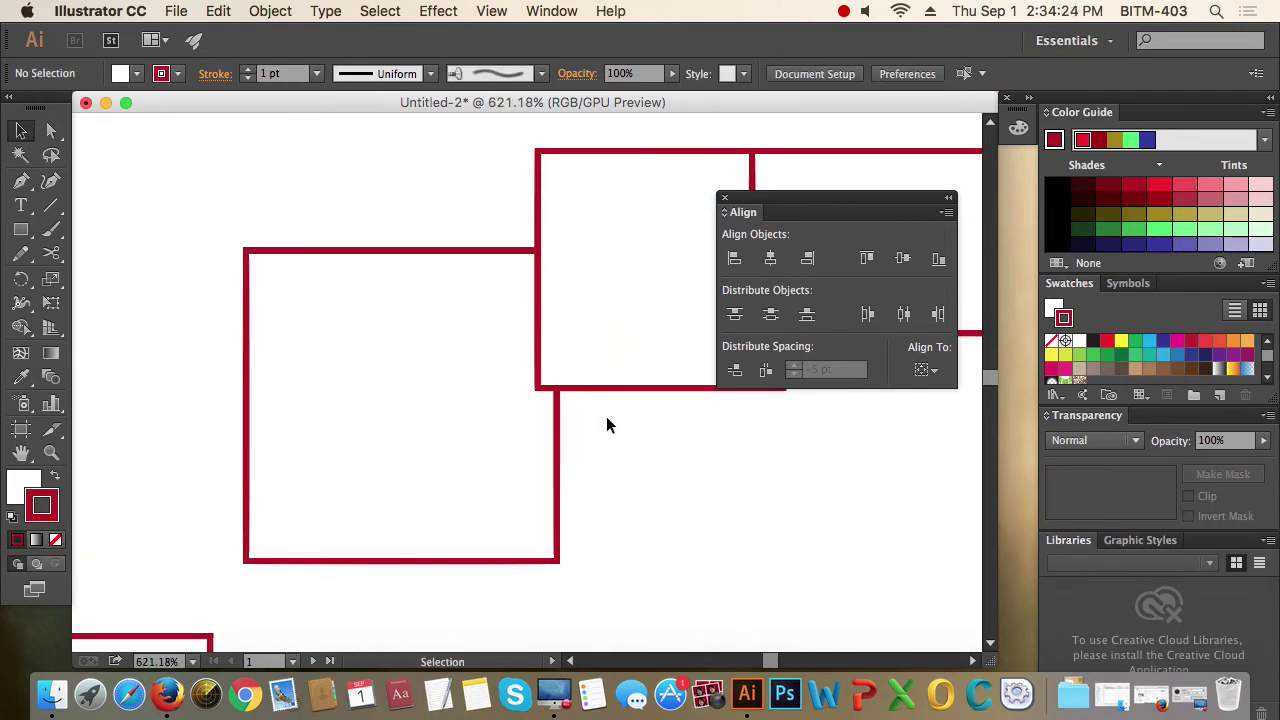
{"action": "left_click_drag", "start_coordinate": [630, 335], "coordinate": [608, 363]}
{"action": "left_click", "coordinate": [722, 488]}
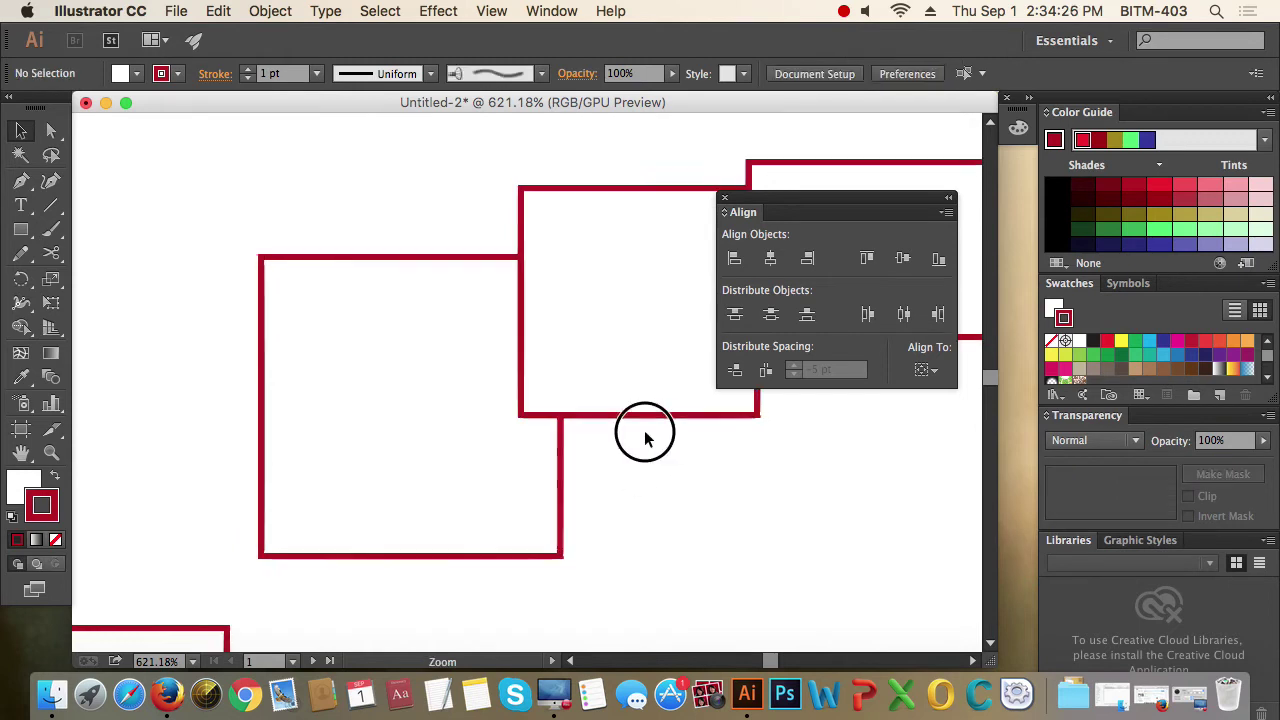
Select the left square and bring up the Object menu's Lock options
{"action": "scroll", "coordinate": [660, 460], "scroll_direction": "down", "scroll_amount": 2}
{"action": "left_click_drag", "start_coordinate": [680, 480], "coordinate": [537, 401]}
{"action": "left_click", "coordinate": [346, 377]}
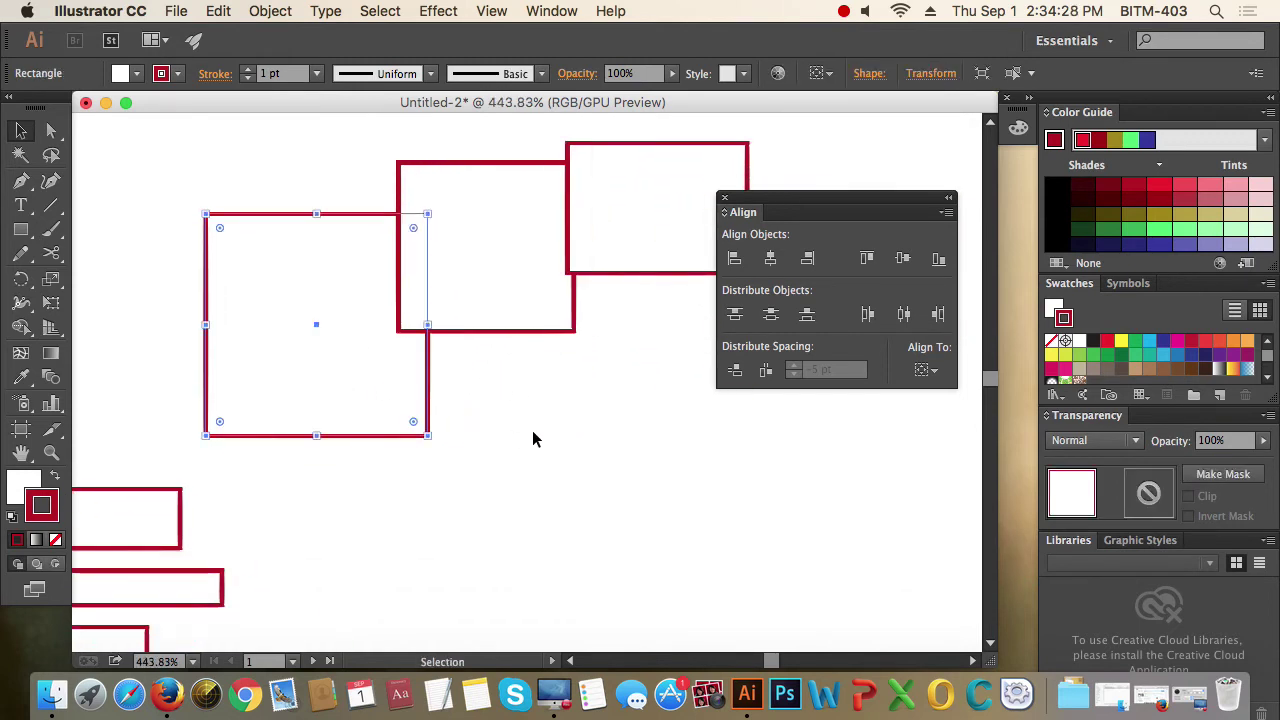
{"action": "left_click_drag", "start_coordinate": [448, 385], "coordinate": [690, 395]}
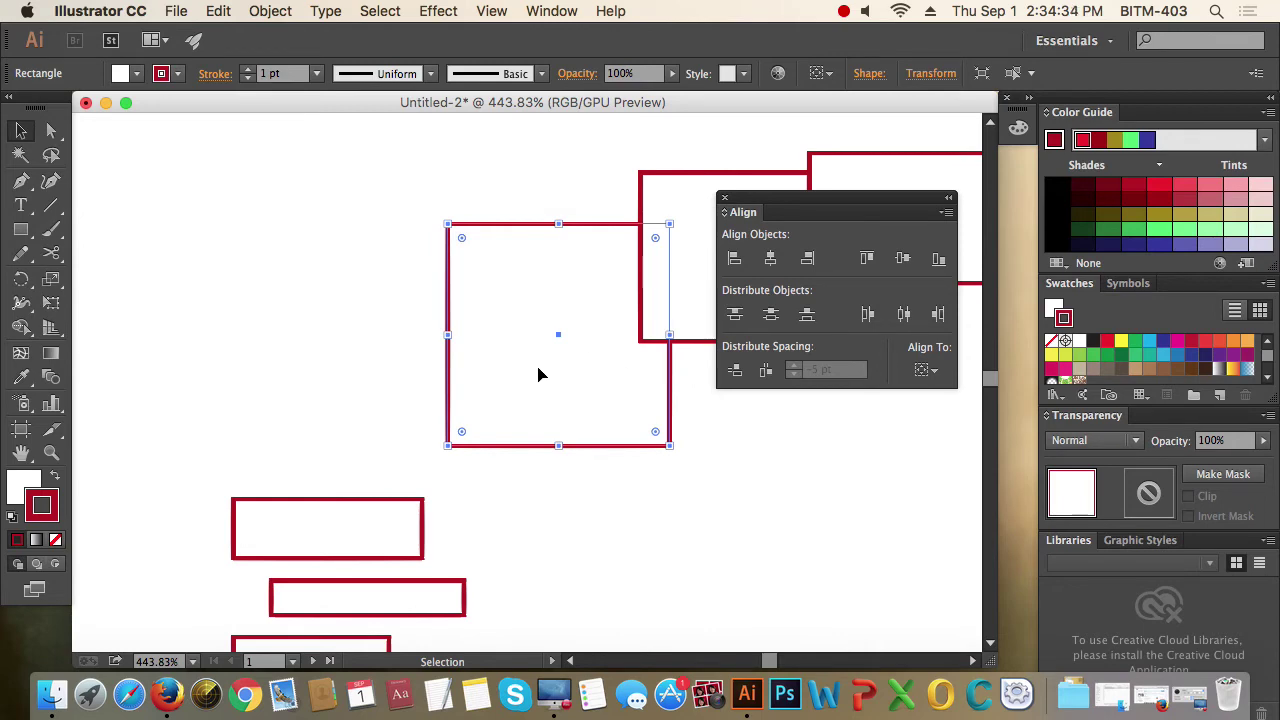
{"action": "left_click", "coordinate": [216, 11]}
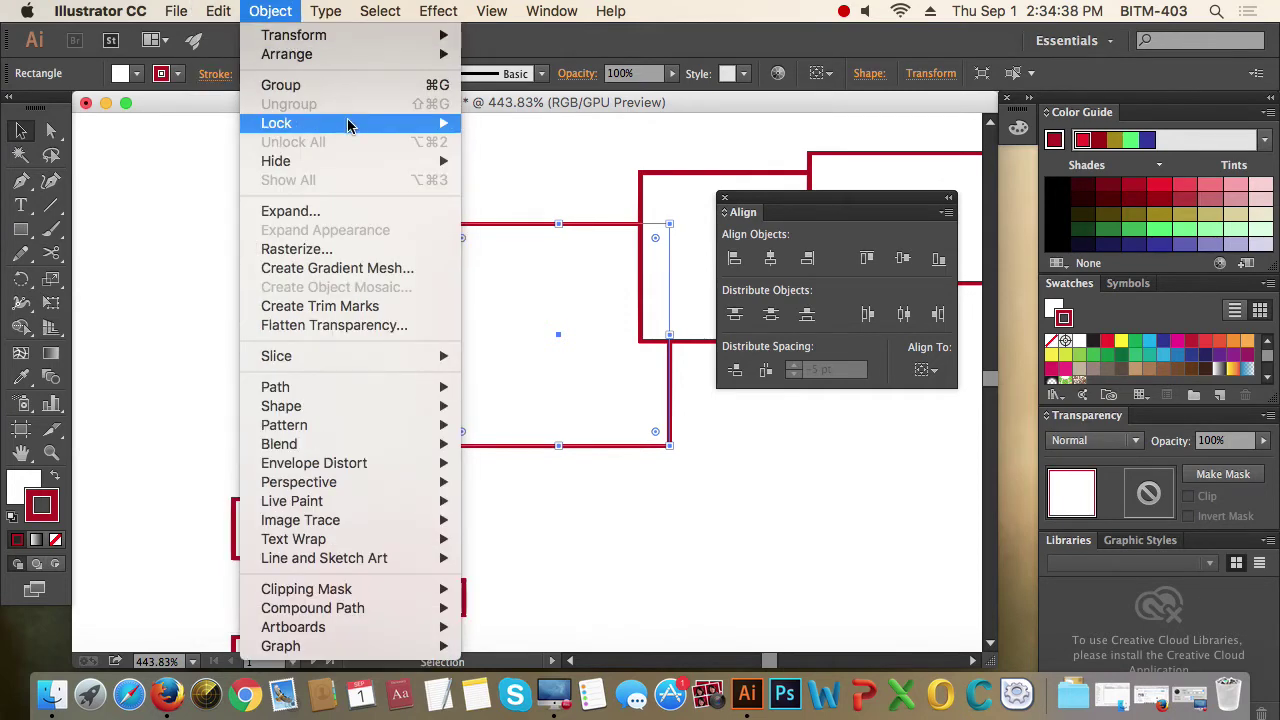
{"action": "mouse_move", "coordinate": [276, 123]}
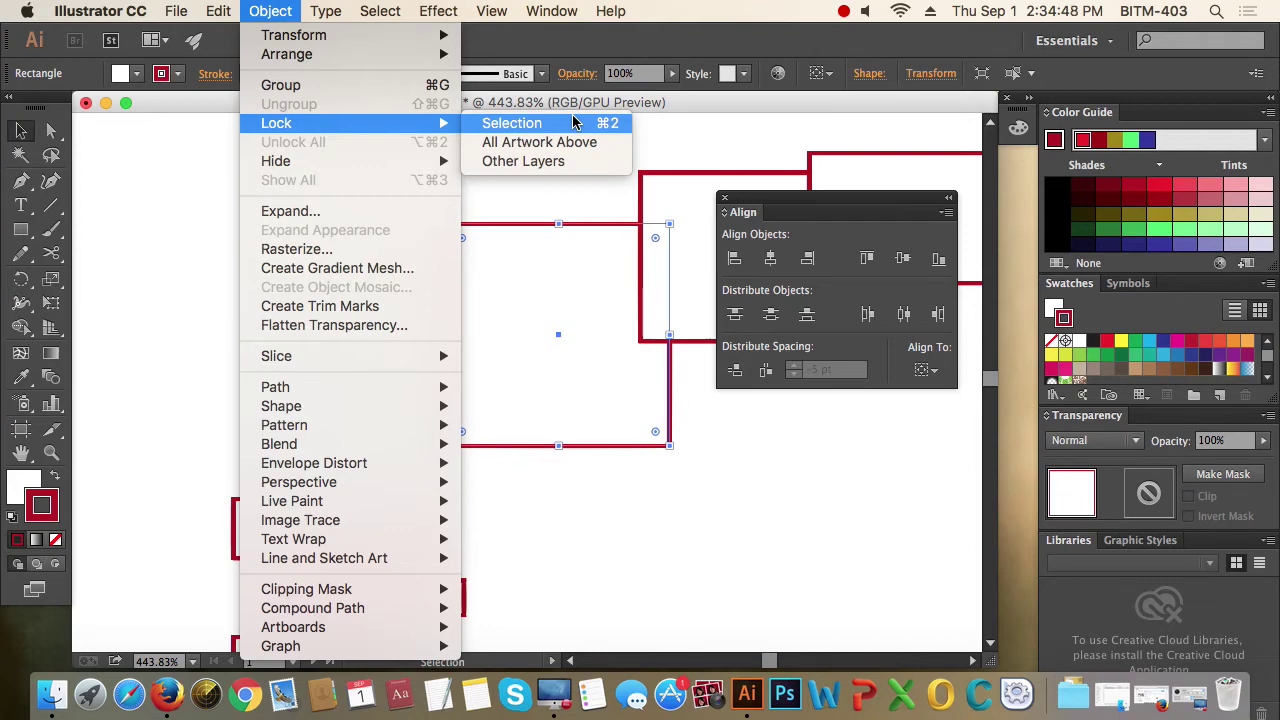
Lock the selected square and confirm it can no longer be selected
{"action": "left_click", "coordinate": [553, 123]}
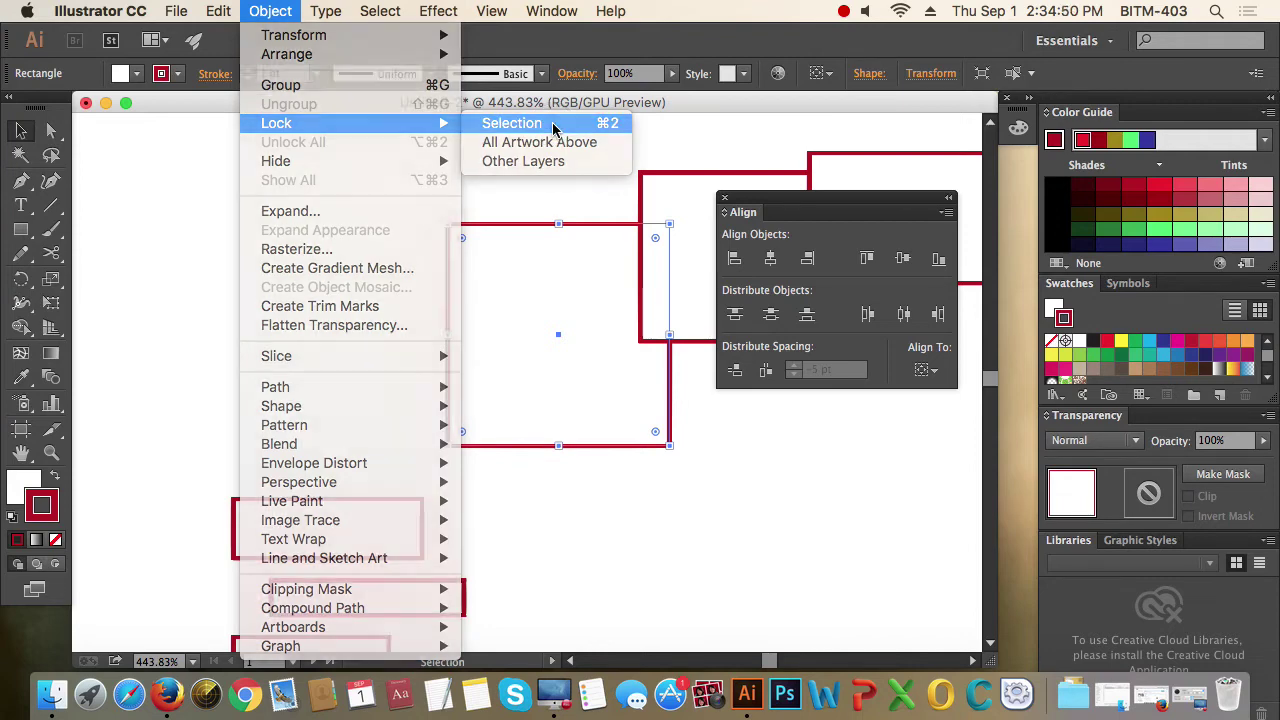
{"action": "left_click", "coordinate": [446, 217]}
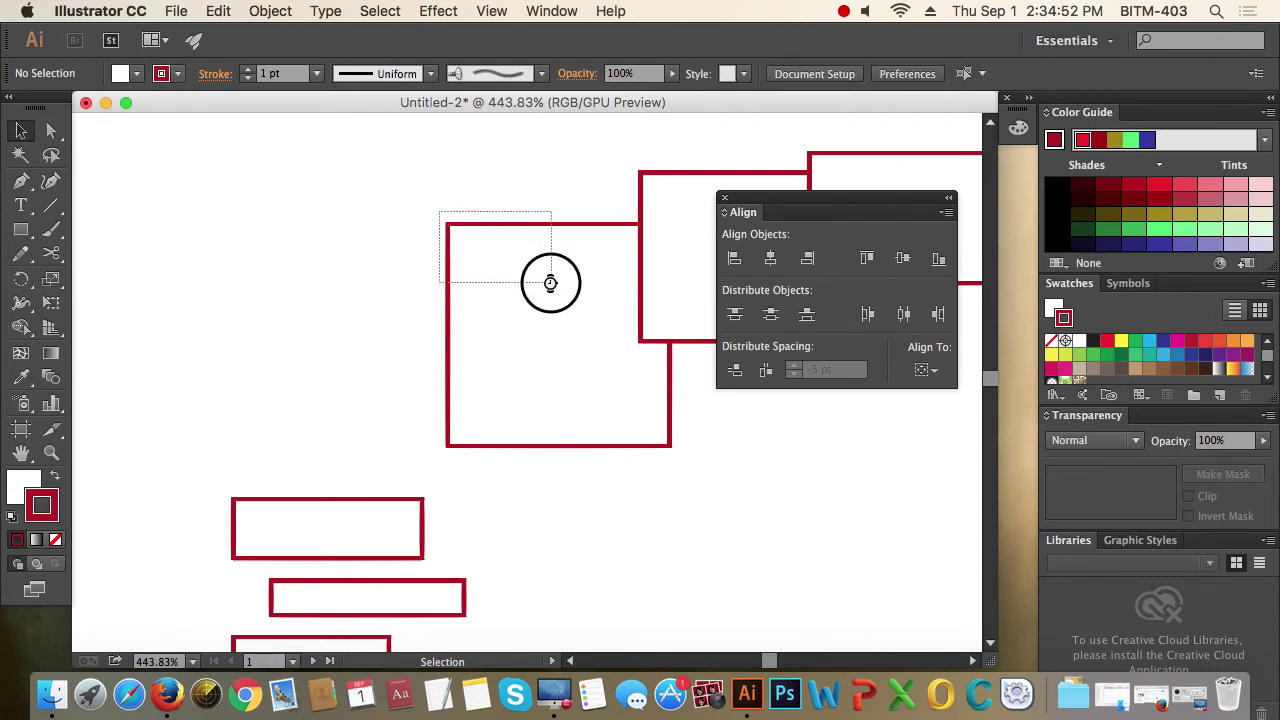
{"action": "left_click_drag", "start_coordinate": [437, 211], "coordinate": [549, 280]}
Reposition the unlocked squares around the locked one
{"action": "left_click", "coordinate": [645, 295]}
{"action": "left_click_drag", "start_coordinate": [660, 292], "coordinate": [616, 482]}
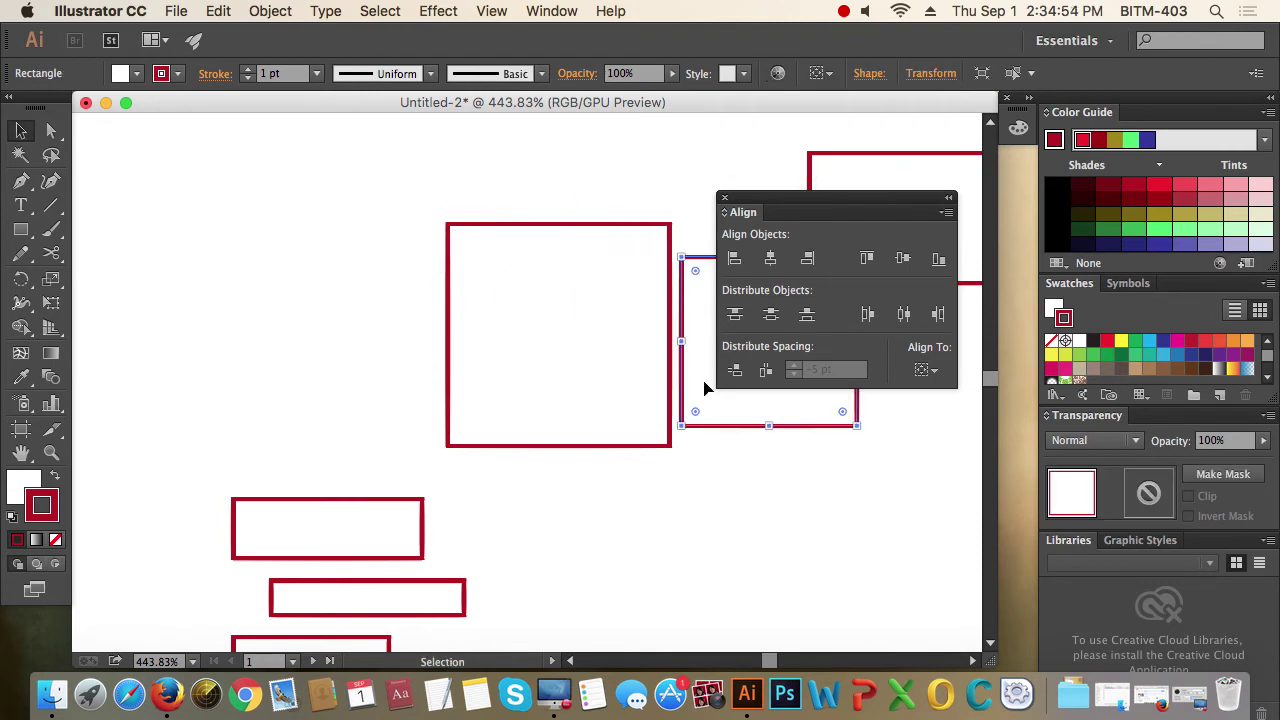
{"action": "left_click_drag", "start_coordinate": [248, 404], "coordinate": [690, 636]}
{"action": "left_click", "coordinate": [420, 232]}
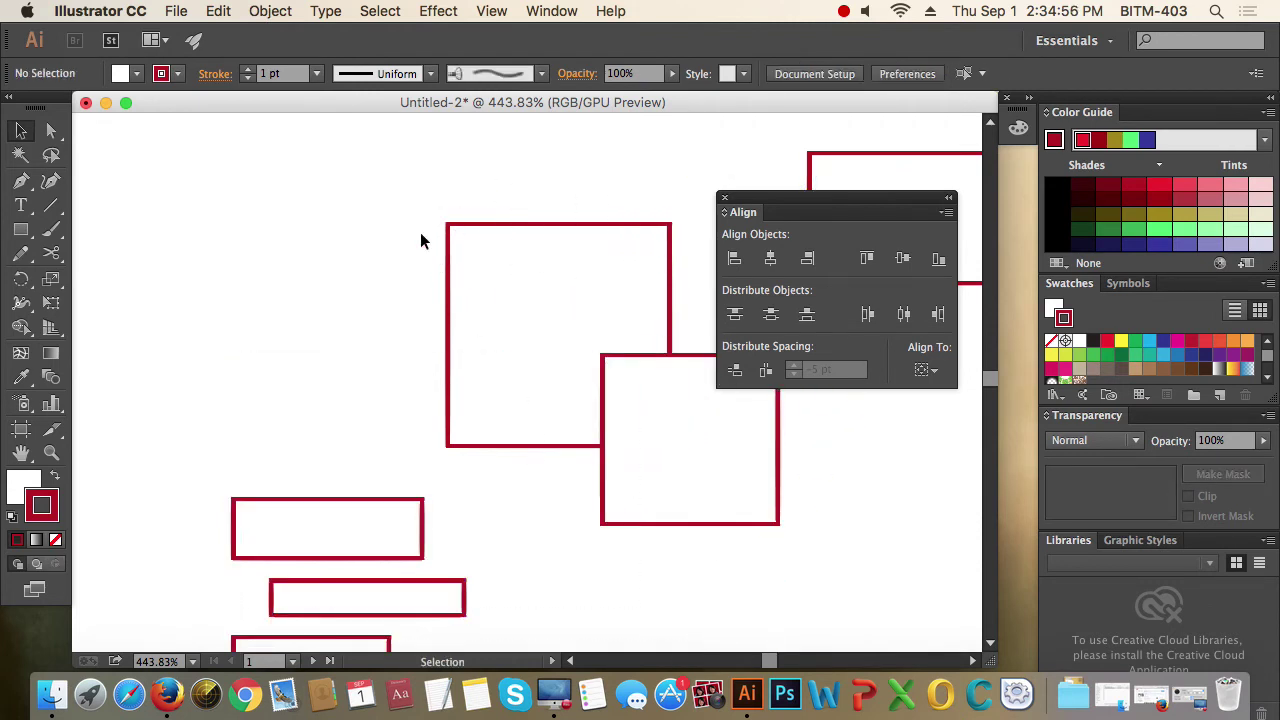
{"action": "left_click_drag", "start_coordinate": [423, 194], "coordinate": [554, 309]}
{"action": "left_click_drag", "start_coordinate": [397, 203], "coordinate": [566, 336]}
{"action": "mouse_move", "coordinate": [662, 394]}
{"action": "left_mouse_down"}
{"action": "mouse_move", "coordinate": [740, 446]}
{"action": "mouse_move", "coordinate": [514, 290]}
{"action": "left_mouse_up"}
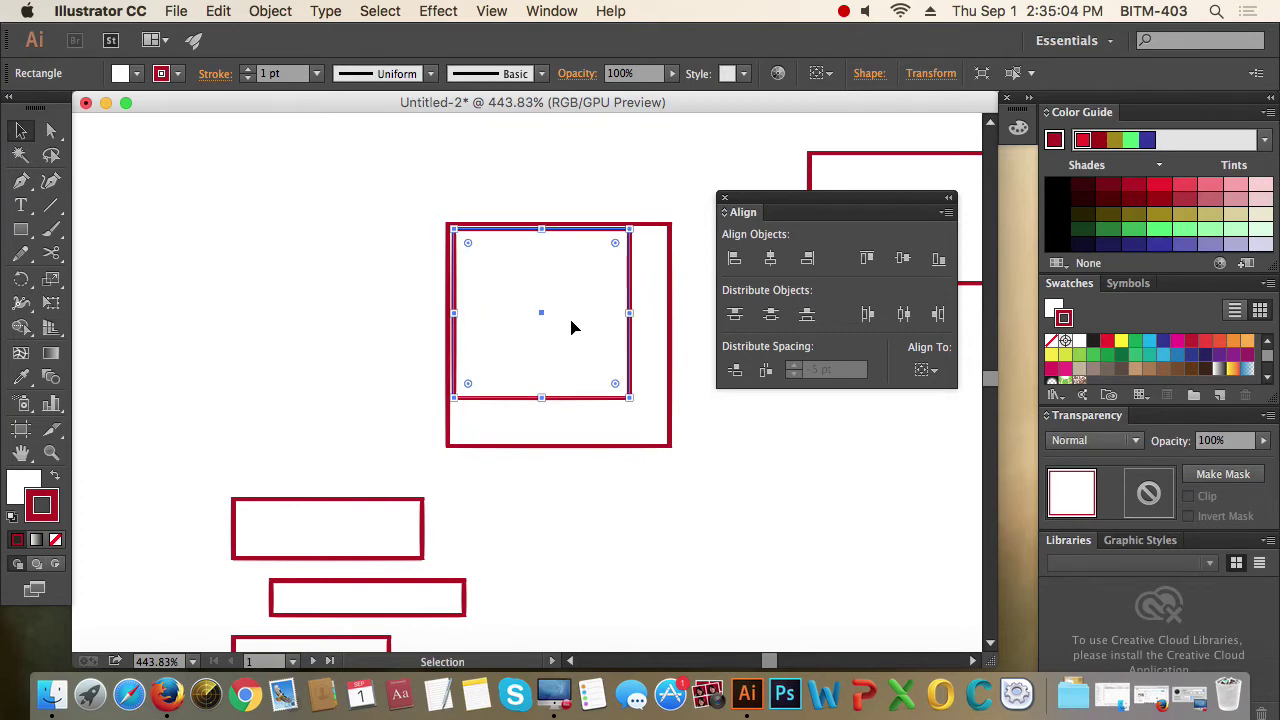
Move the inner rectangle to the upper left and bring up Object > Unlock All
{"action": "left_click", "coordinate": [694, 266]}
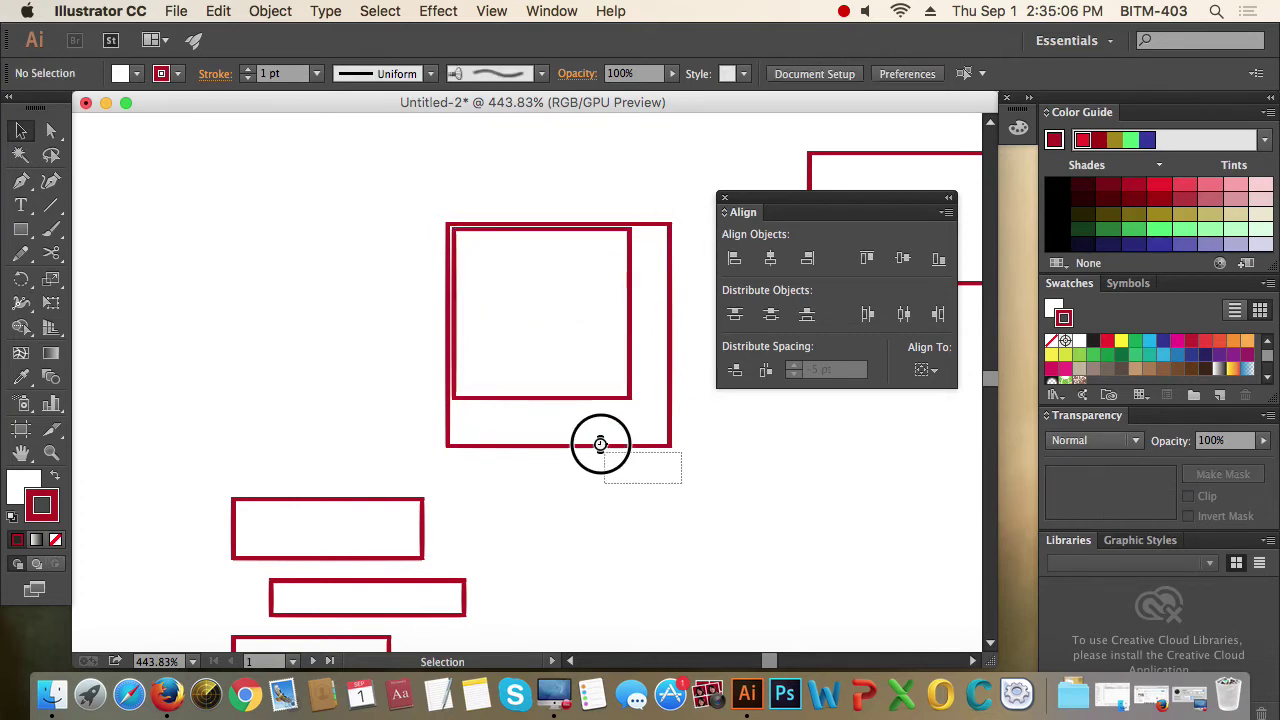
{"action": "left_click", "coordinate": [491, 337]}
{"action": "left_click_drag", "start_coordinate": [491, 337], "coordinate": [252, 278]}
{"action": "left_click", "coordinate": [423, 209]}
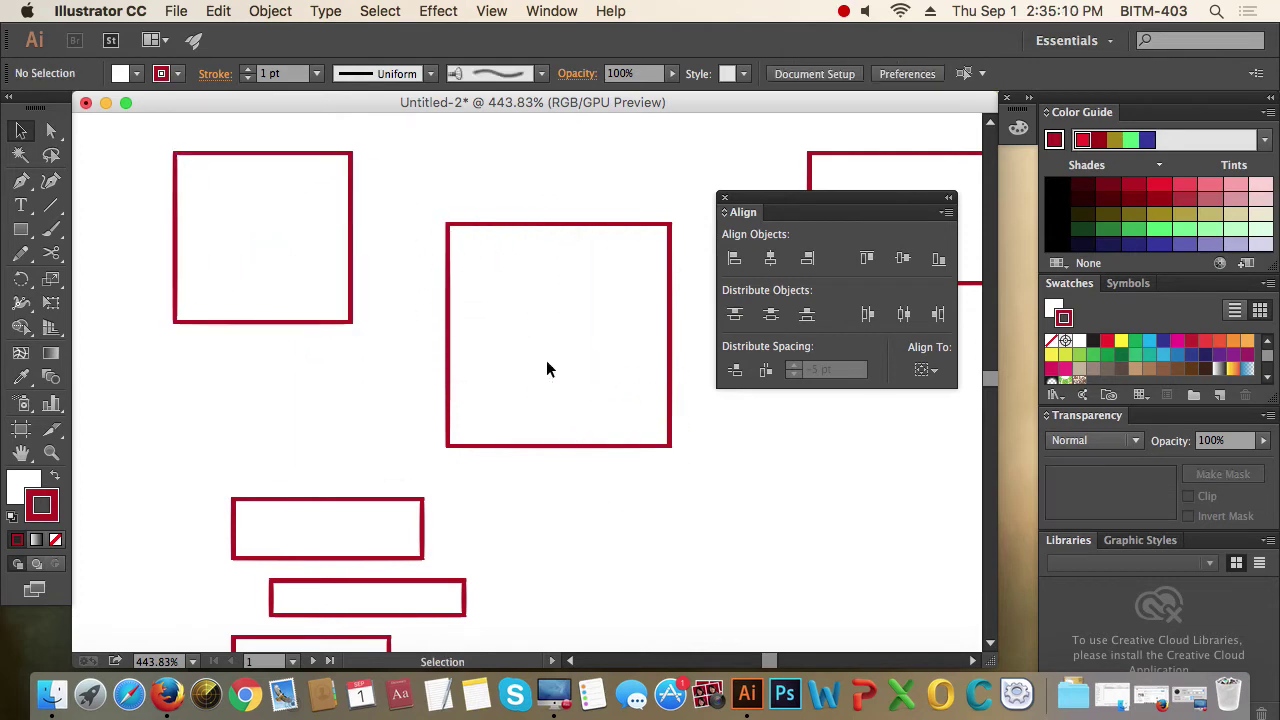
{"action": "left_click", "coordinate": [270, 11]}
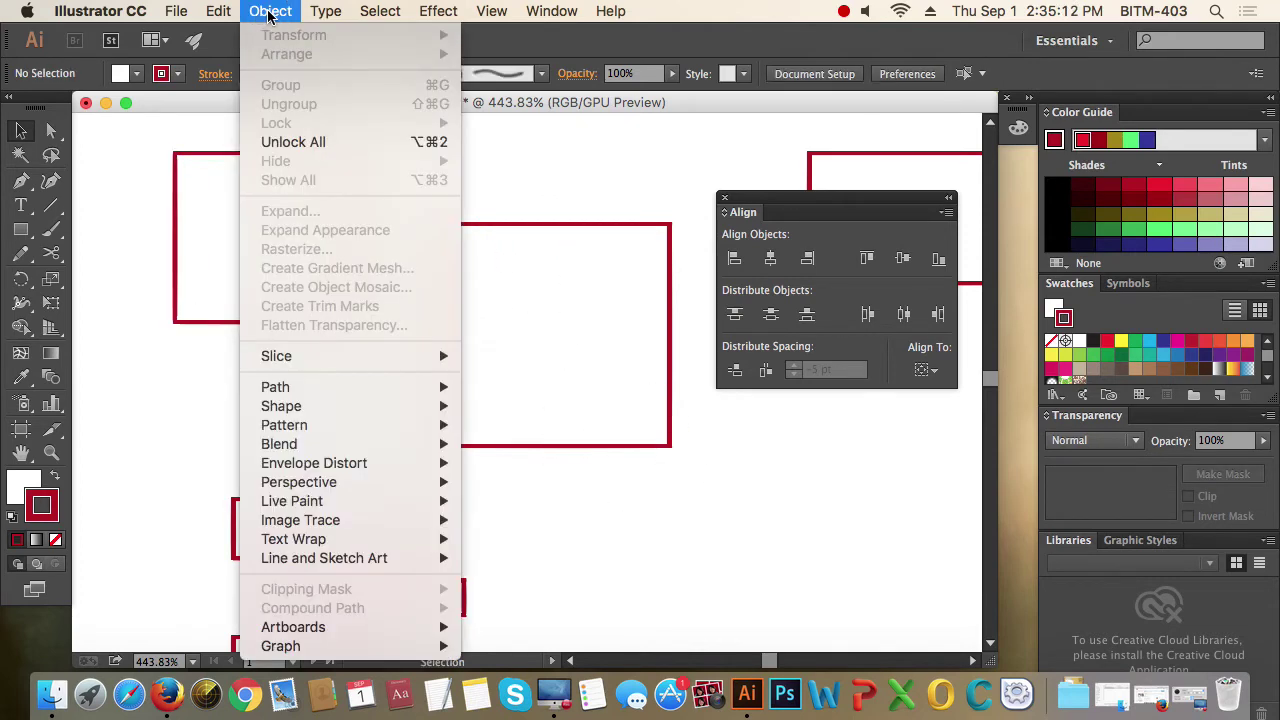
Unlock all objects, then lock the top-left square with Object > Lock > Selection
{"action": "left_click", "coordinate": [383, 142]}
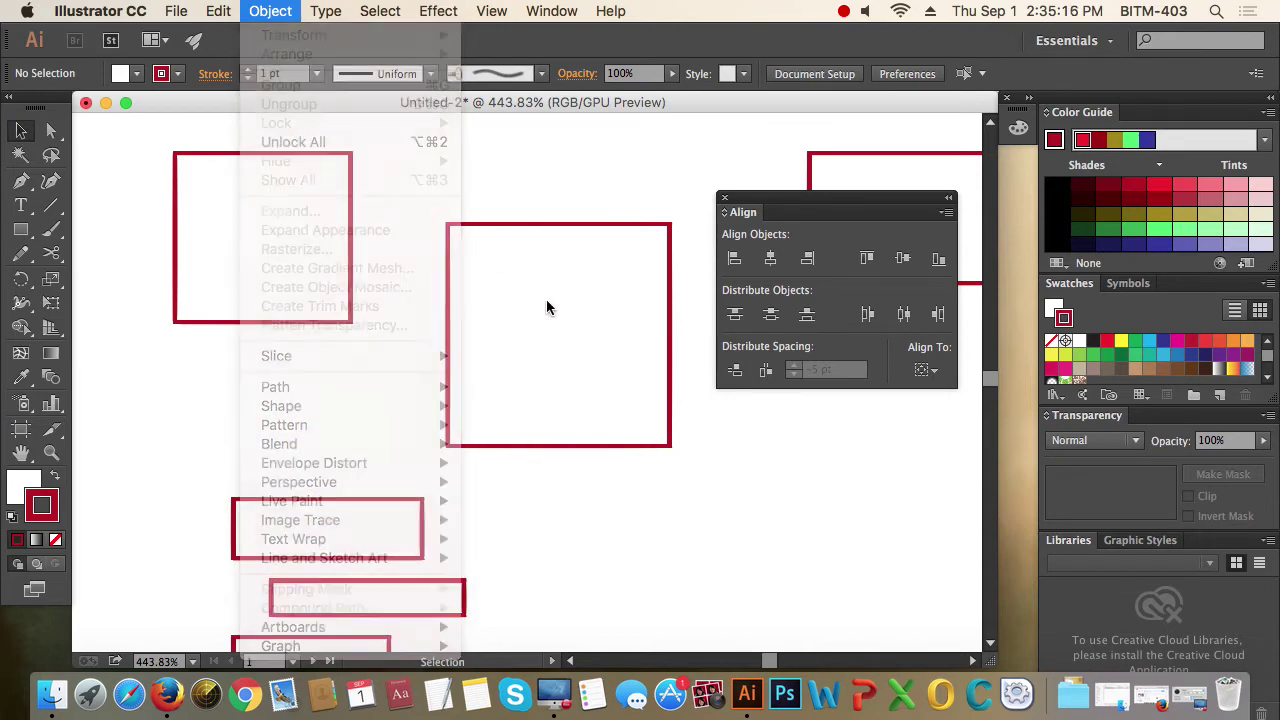
{"action": "left_click", "coordinate": [251, 209]}
{"action": "left_click", "coordinate": [255, 11]}
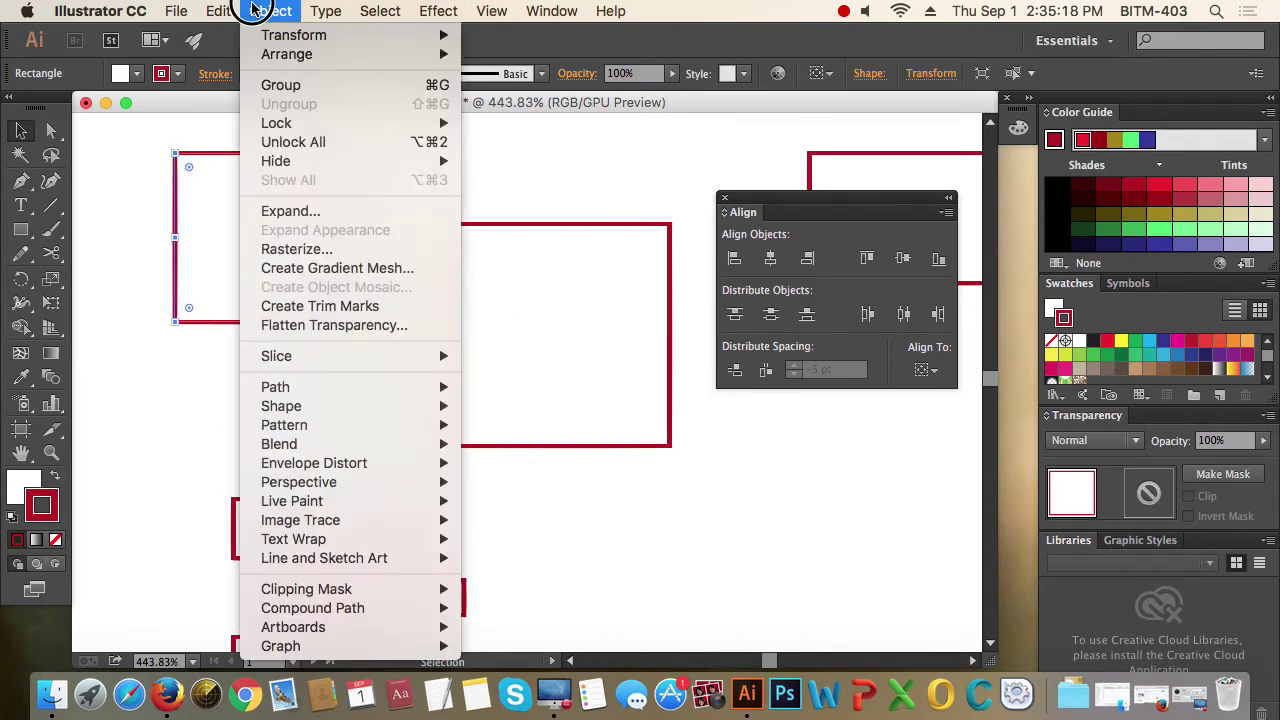
{"action": "left_click", "coordinate": [512, 123]}
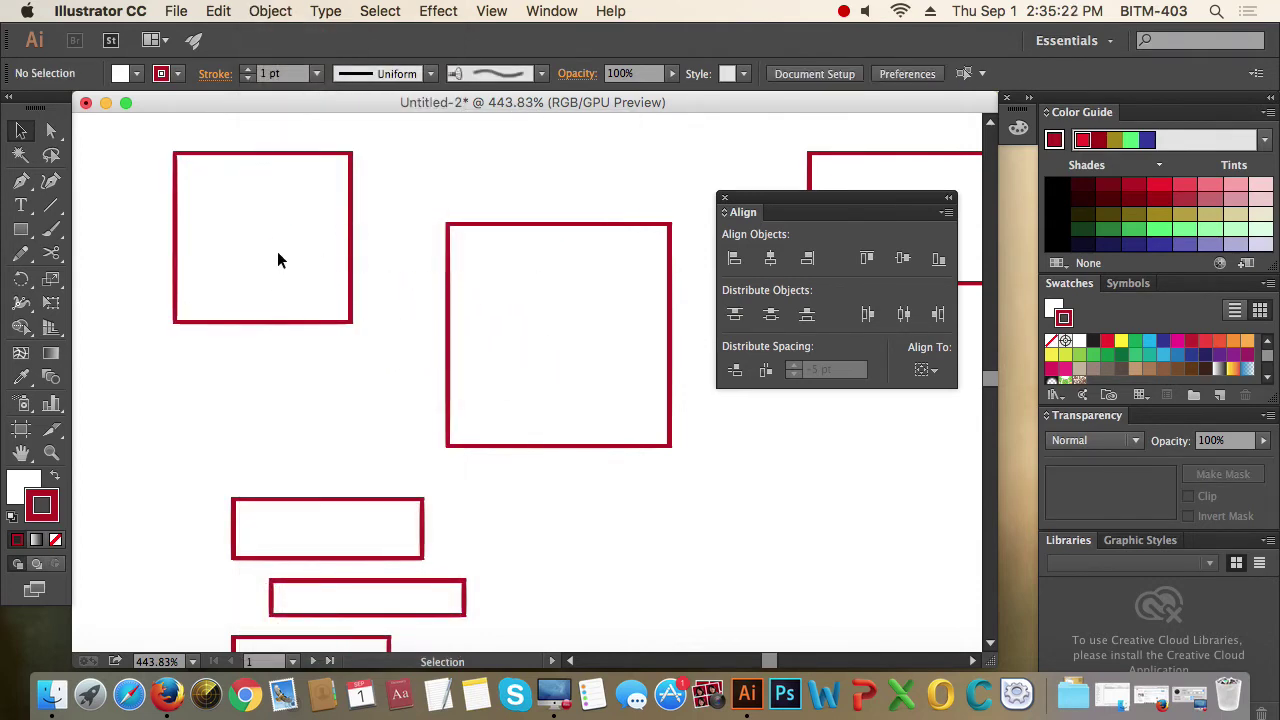
Confirm the locked square can't be selected, then Unlock All and select the upper rectangle
{"action": "left_click_drag", "start_coordinate": [430, 301], "coordinate": [482, 334]}
{"action": "left_click", "coordinate": [363, 303]}
{"action": "left_click", "coordinate": [273, 11]}
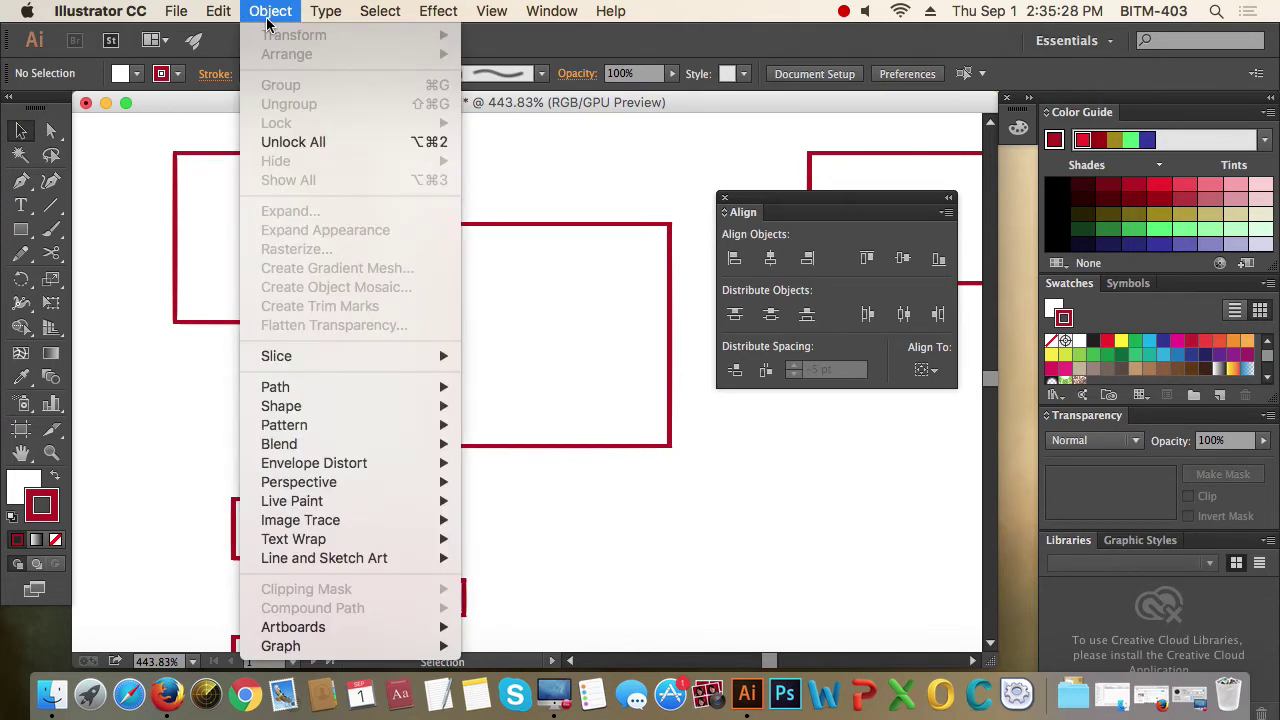
{"action": "left_click", "coordinate": [323, 142]}
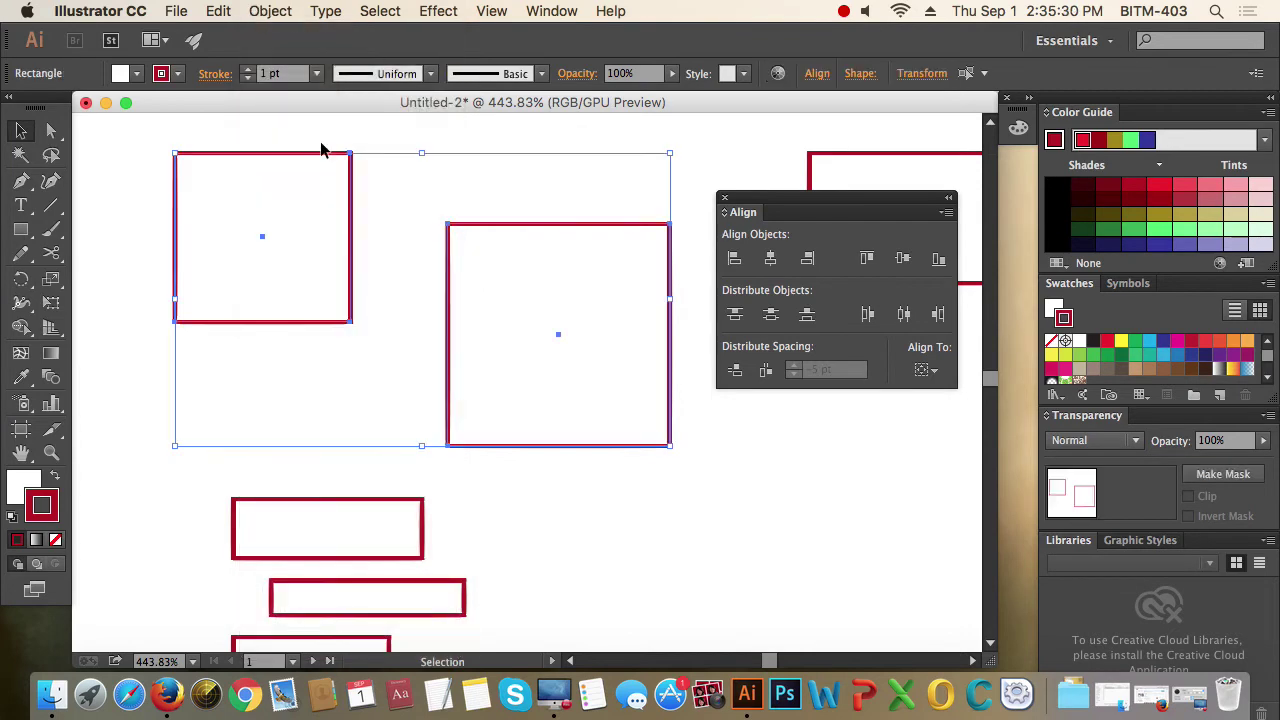
{"action": "left_click", "coordinate": [420, 205]}
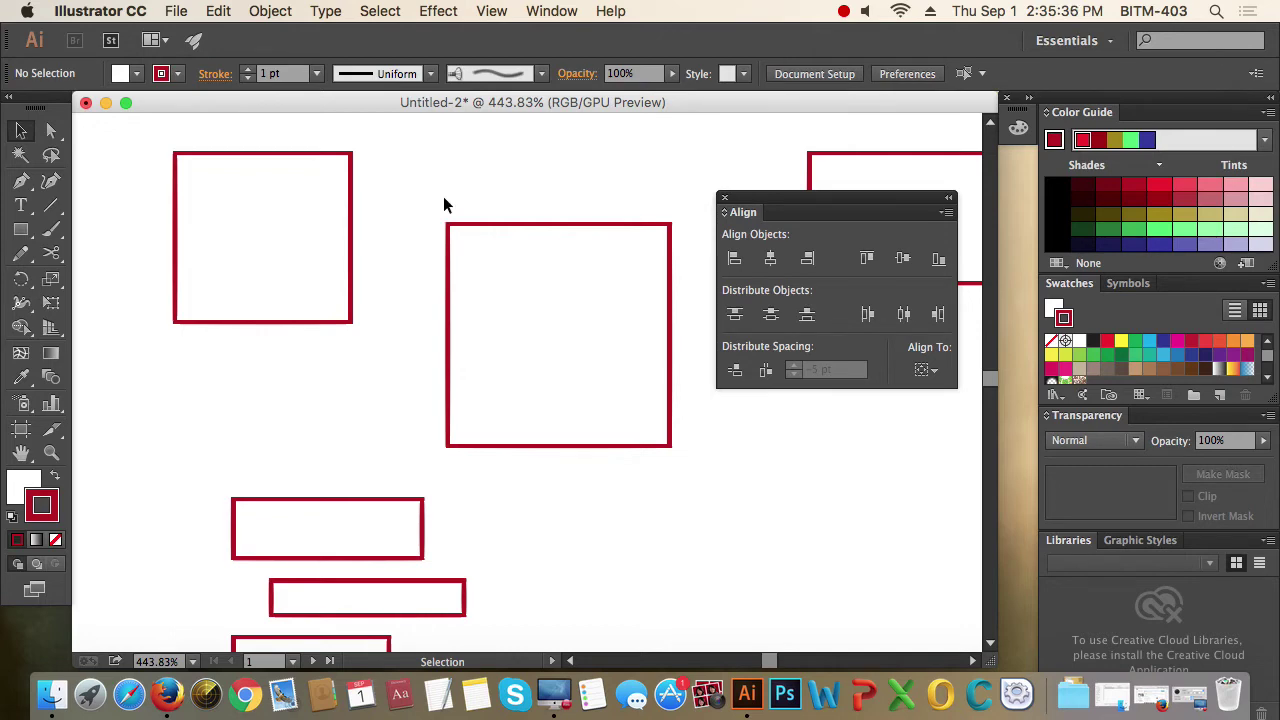
{"action": "left_click", "coordinate": [603, 317]}
Nudge the upper rectangle up, then hide both small rectangles with Object > Hide > Selection
{"action": "mouse_move", "coordinate": [603, 317]}
{"action": "left_mouse_down"}
{"action": "mouse_move", "coordinate": [610, 275]}
{"action": "mouse_move", "coordinate": [571, 310]}
{"action": "left_mouse_up"}
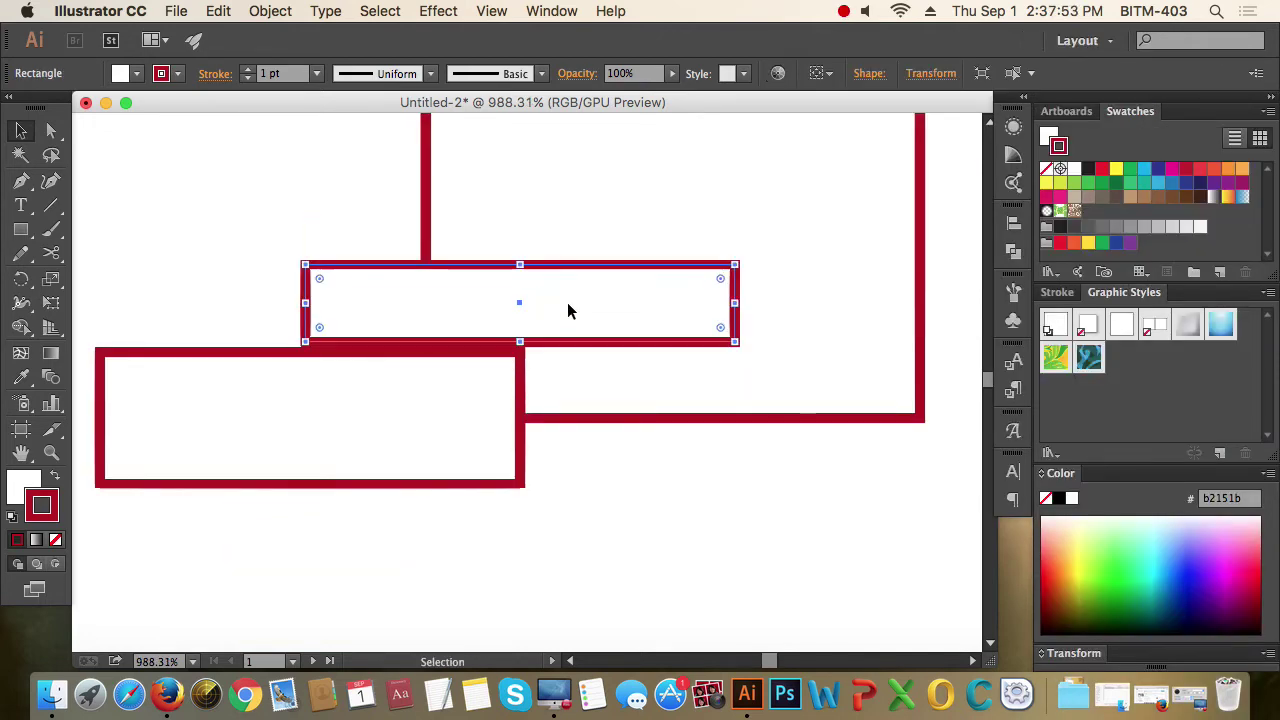
{"action": "left_click", "coordinate": [520, 353]}
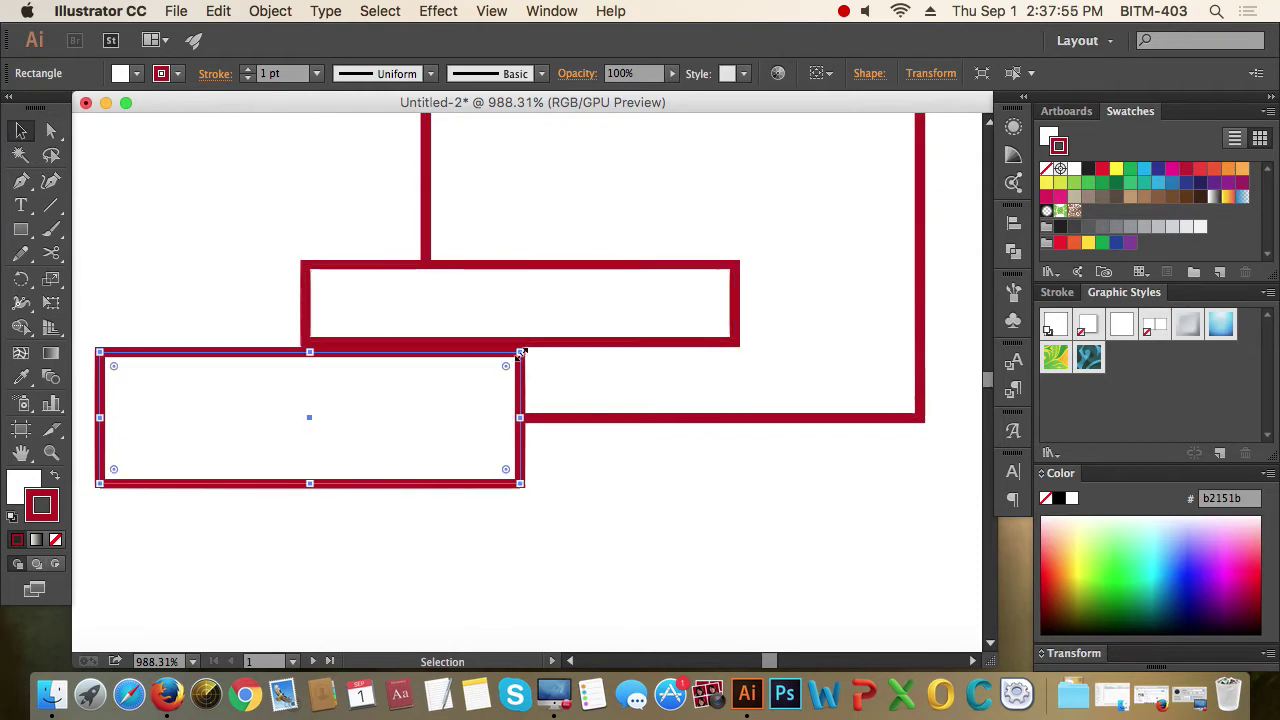
{"action": "left_click", "coordinate": [560, 302], "text": "shift"}
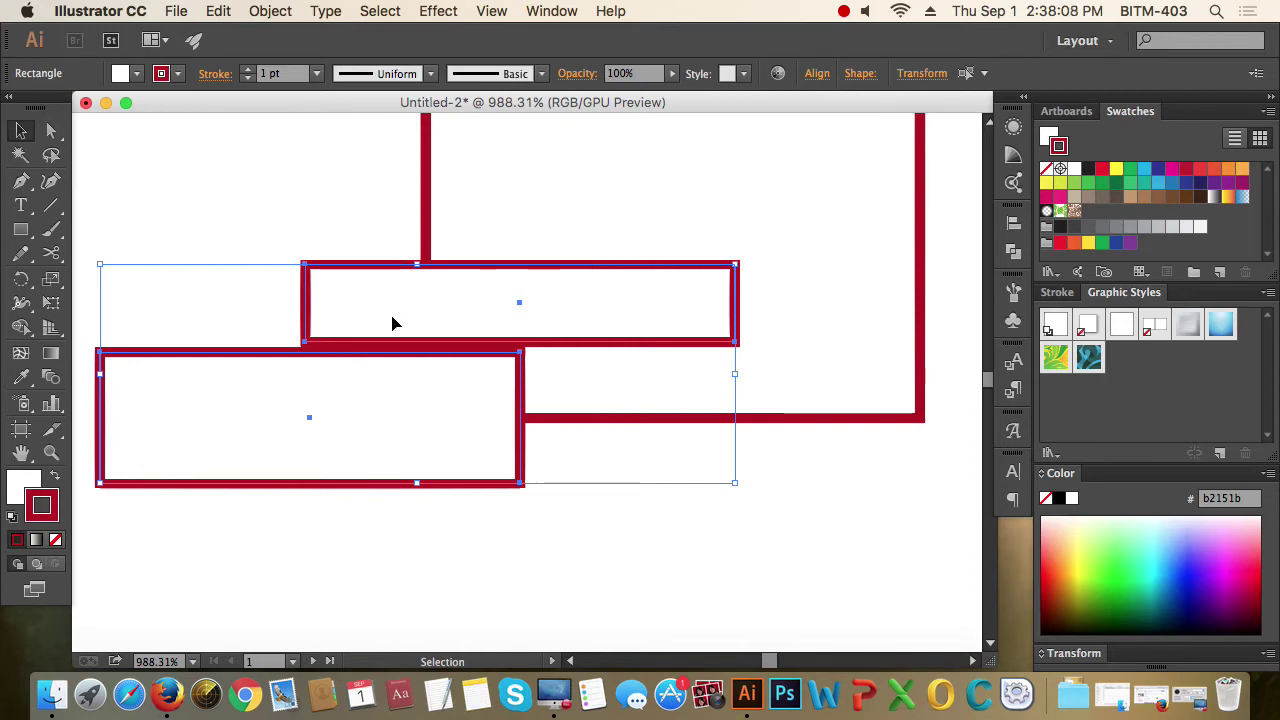
{"action": "left_click", "coordinate": [218, 11]}
{"action": "mouse_move", "coordinate": [270, 11]}
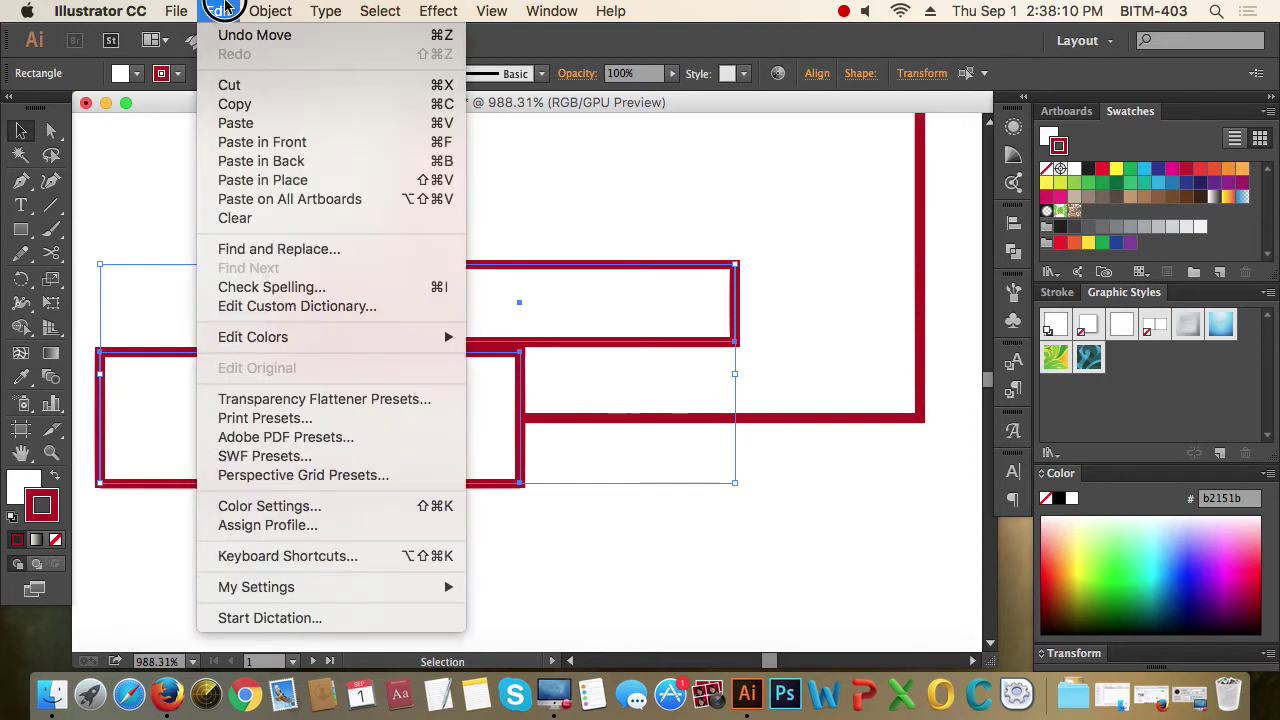
{"action": "mouse_move", "coordinate": [276, 161]}
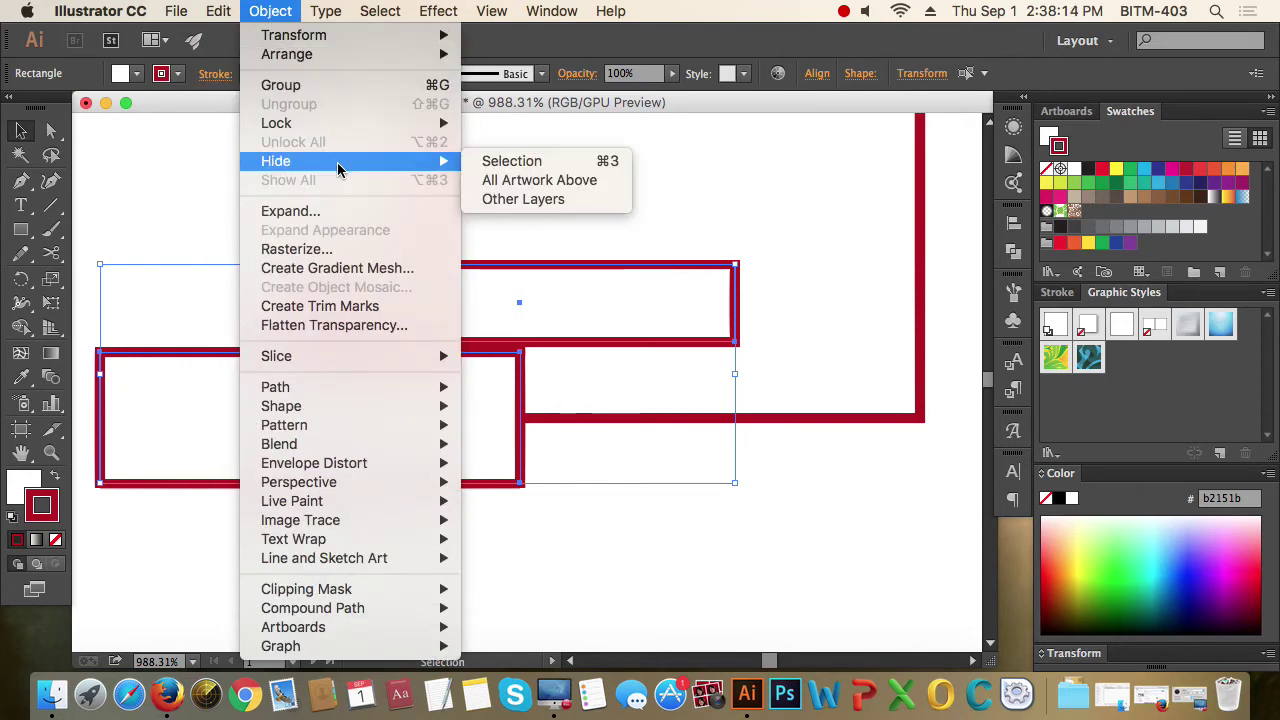
{"action": "left_click", "coordinate": [601, 163]}
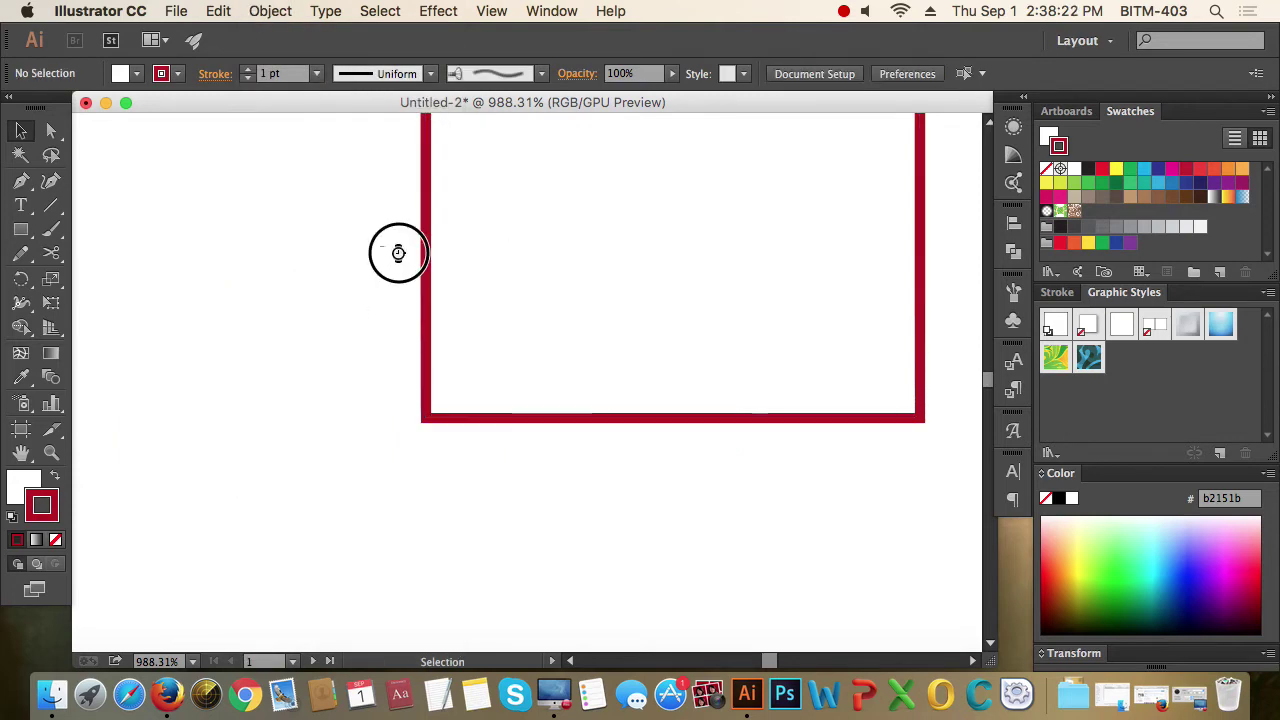
Select and then deselect the remaining large red-outlined rectangle
{"action": "left_click", "coordinate": [423, 255]}
{"action": "left_click", "coordinate": [603, 503]}
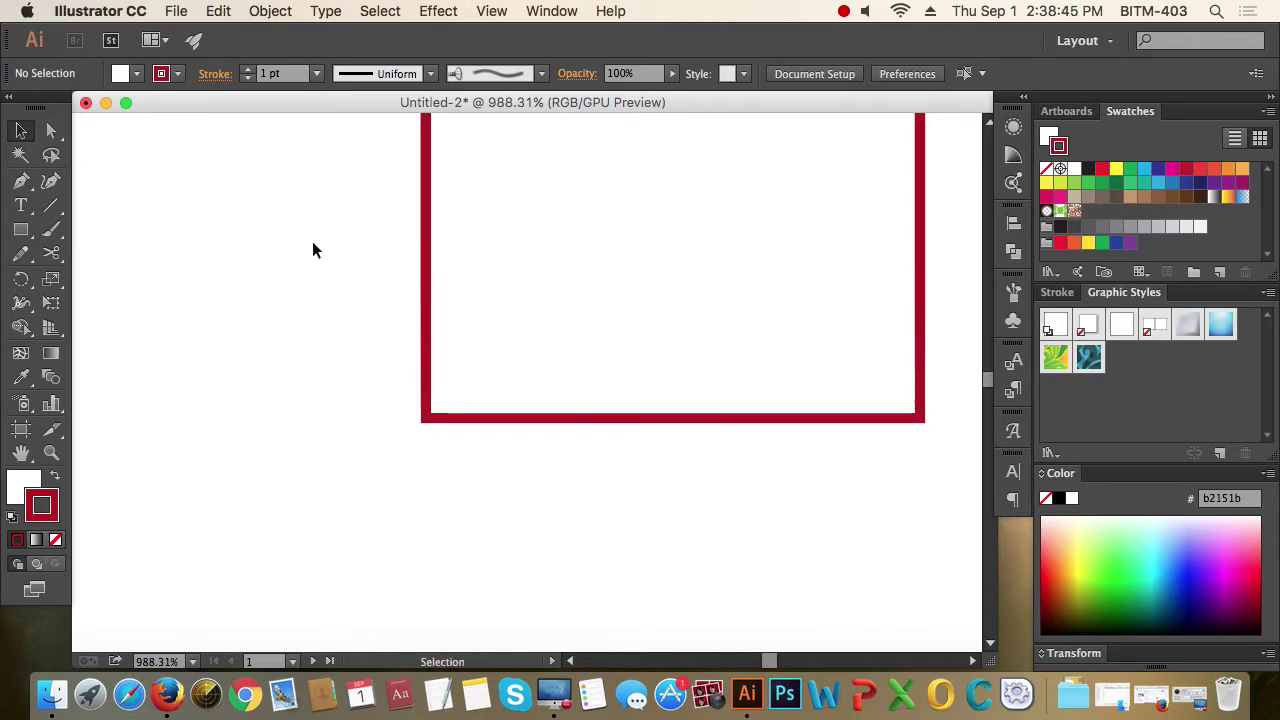
{"action": "left_click", "coordinate": [220, 11]}
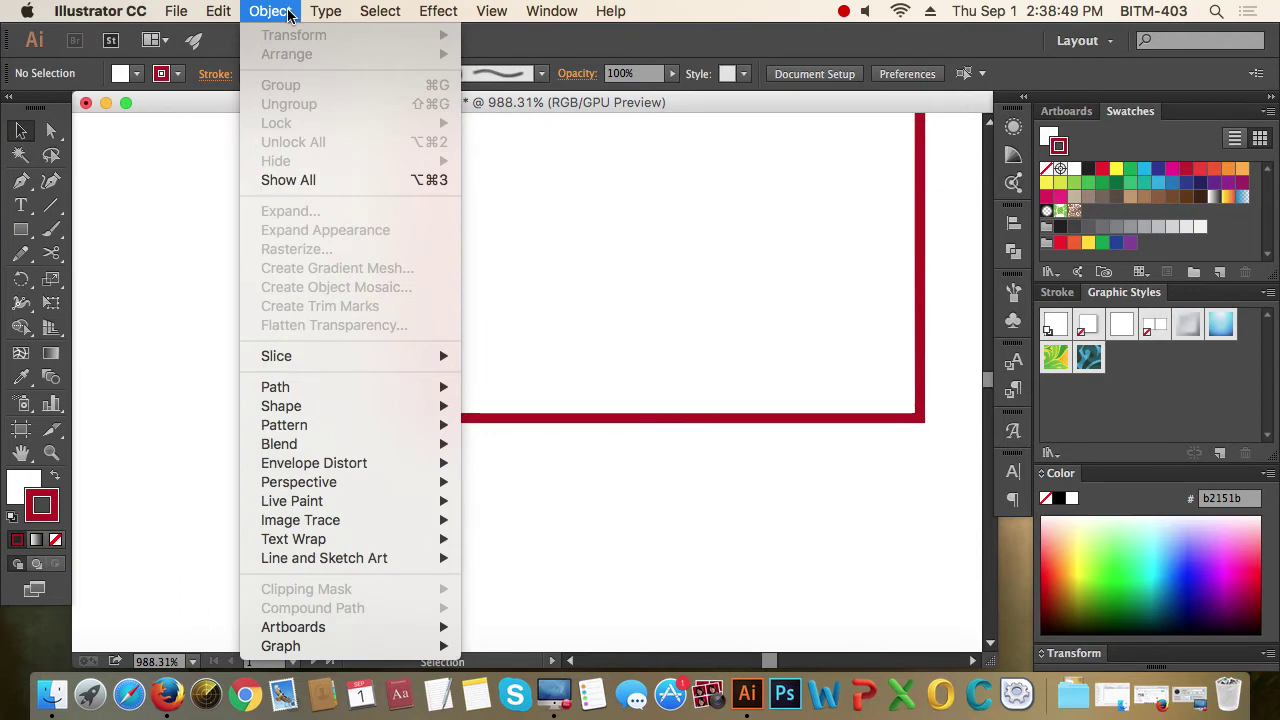
Show All hidden shapes and drag the middle rectangle upward
{"action": "left_click", "coordinate": [348, 181]}
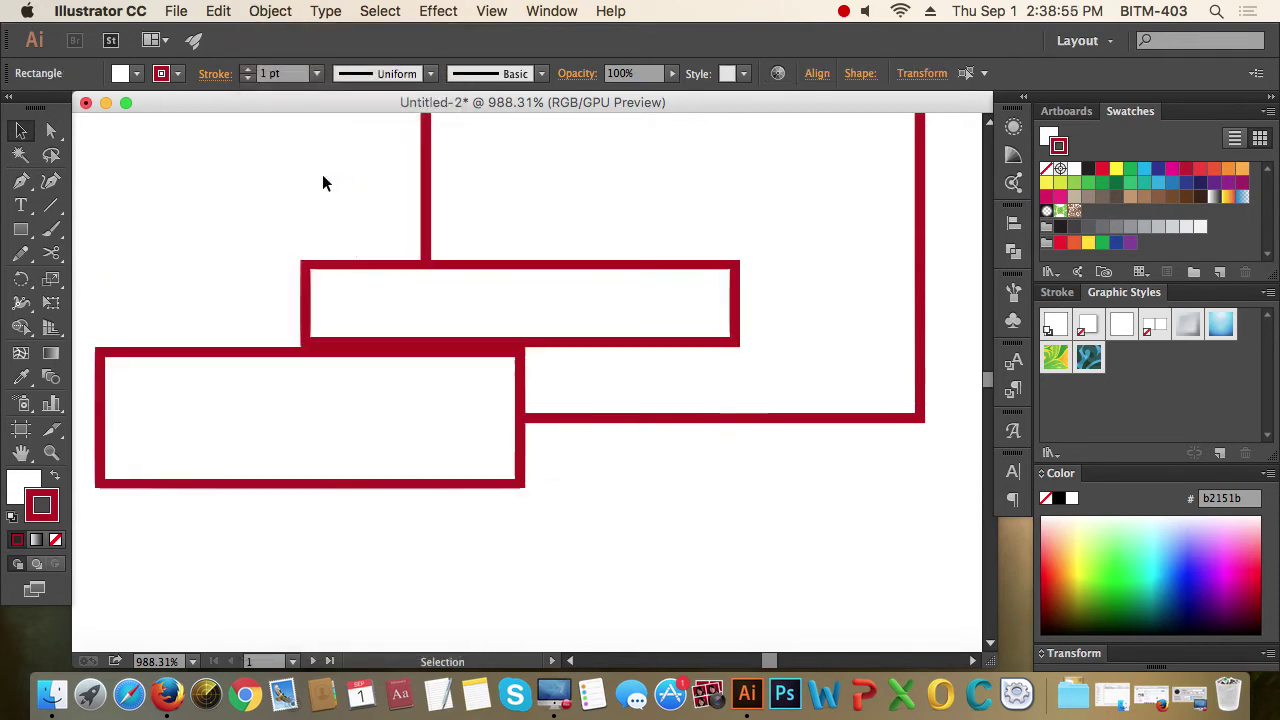
{"action": "left_click_drag", "start_coordinate": [366, 280], "coordinate": [363, 220]}
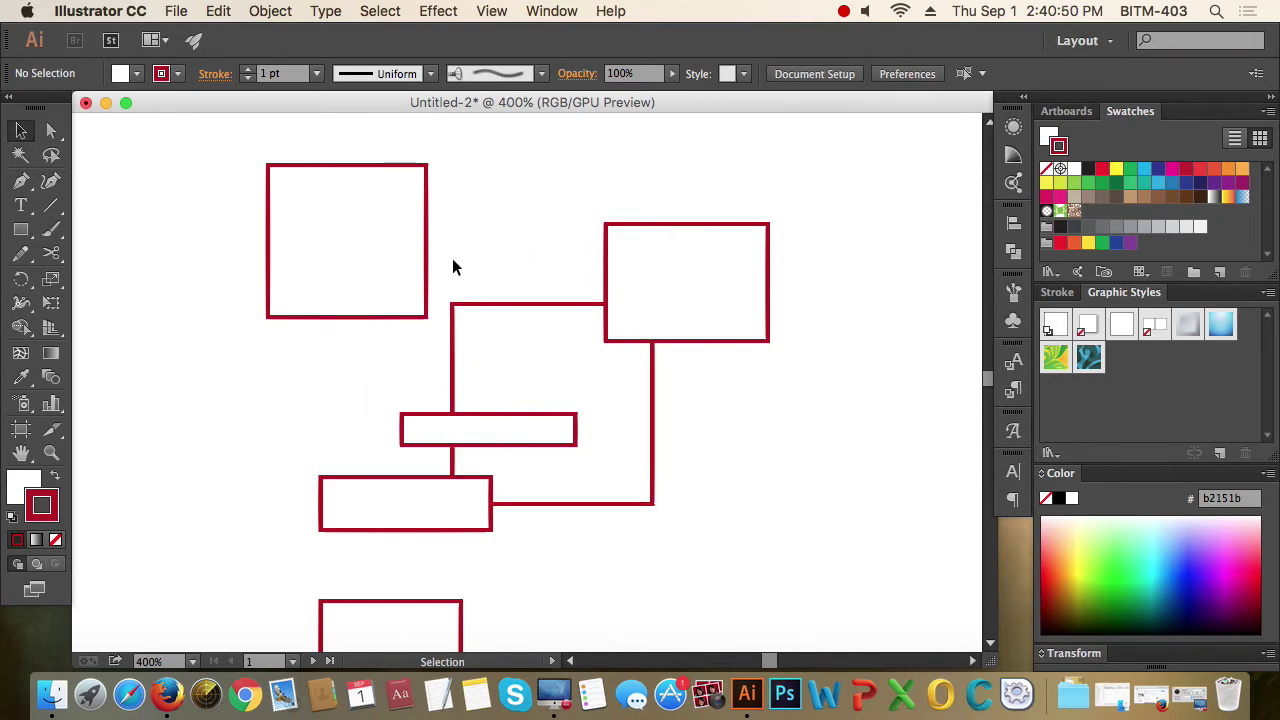
Marquee-select all the outlined rectangles and lines and group them
{"action": "left_click_drag", "start_coordinate": [215, 195], "coordinate": [790, 530]}
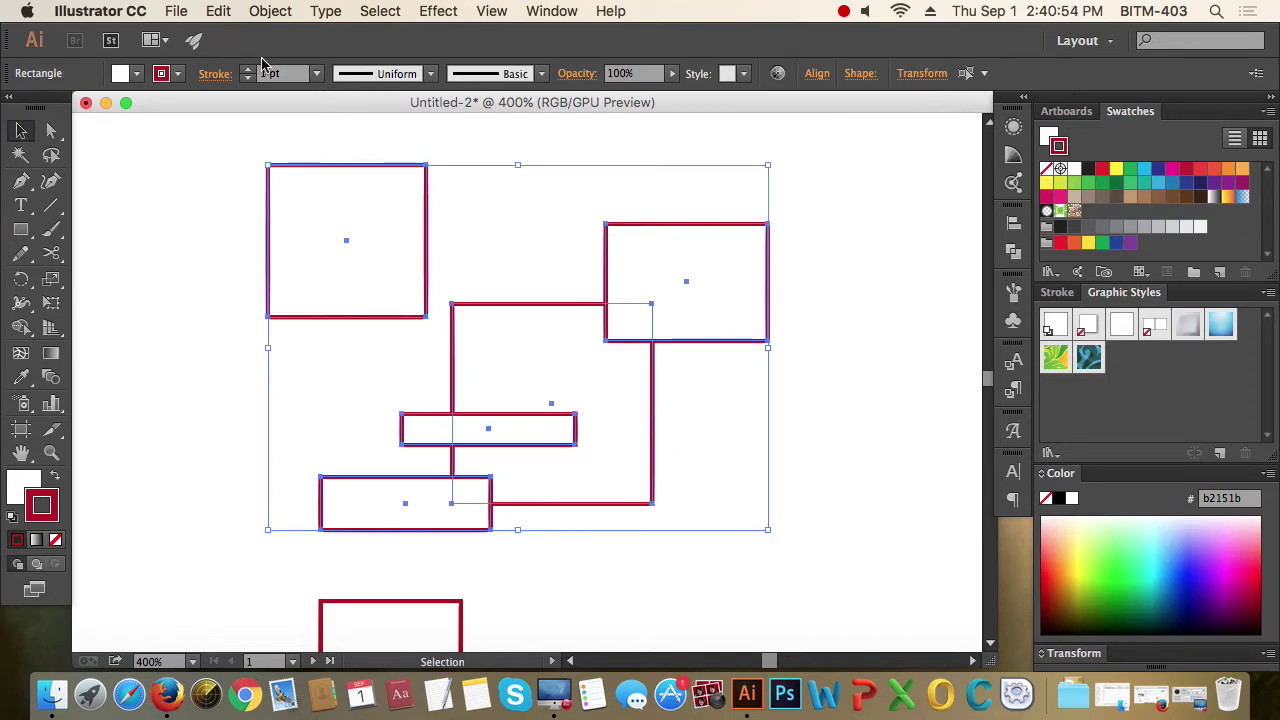
{"action": "left_click", "coordinate": [219, 11]}
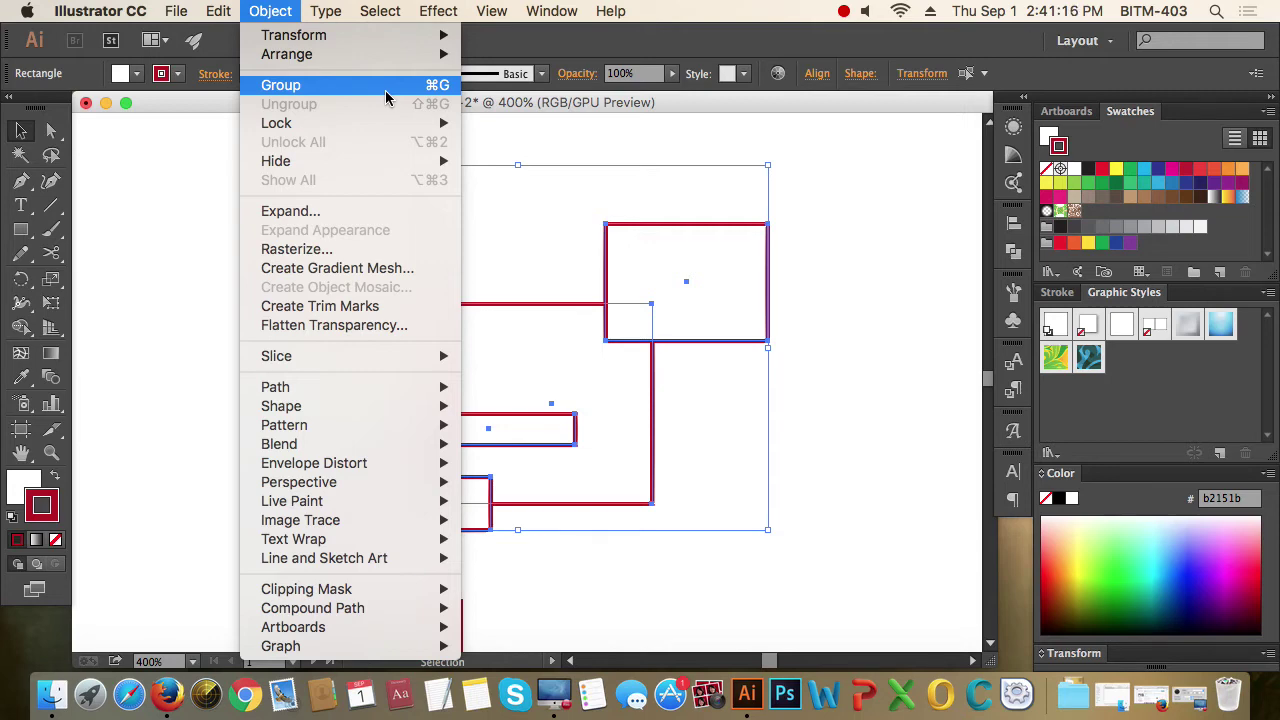
{"action": "left_click", "coordinate": [385, 95]}
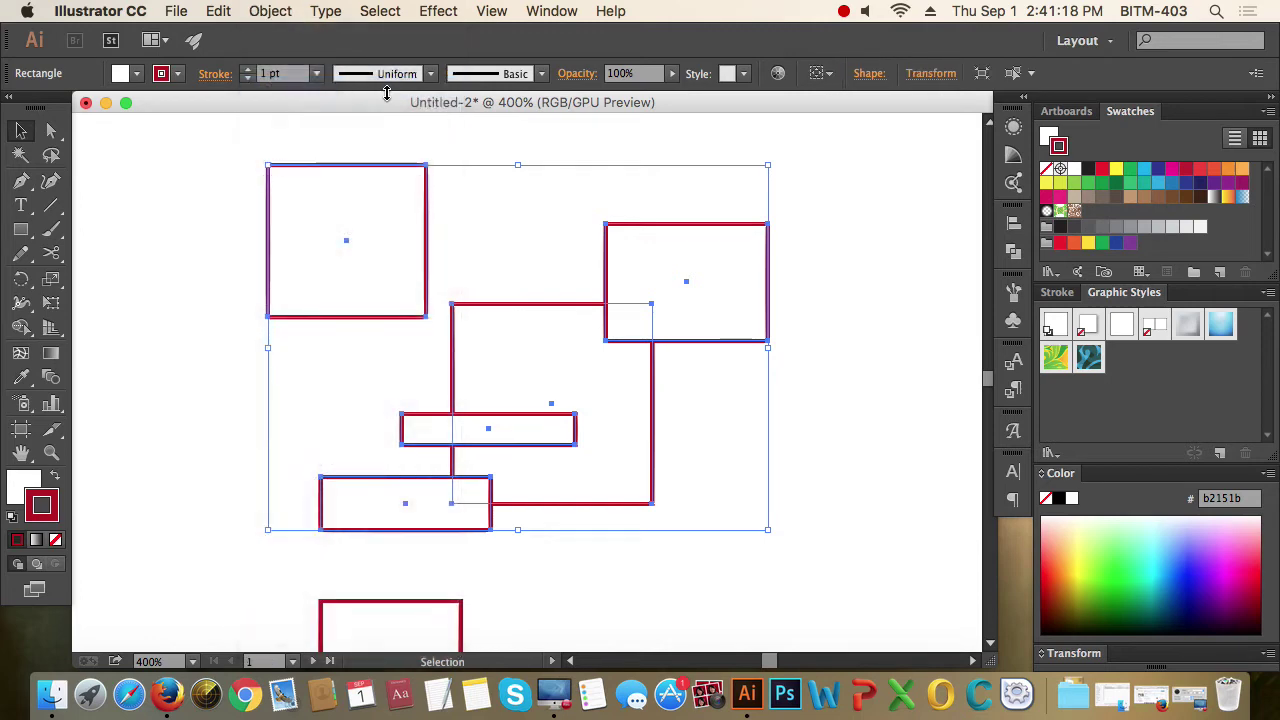
Move the group and scale it down by its corner handle toward the upper left
{"action": "left_click", "coordinate": [268, 11]}
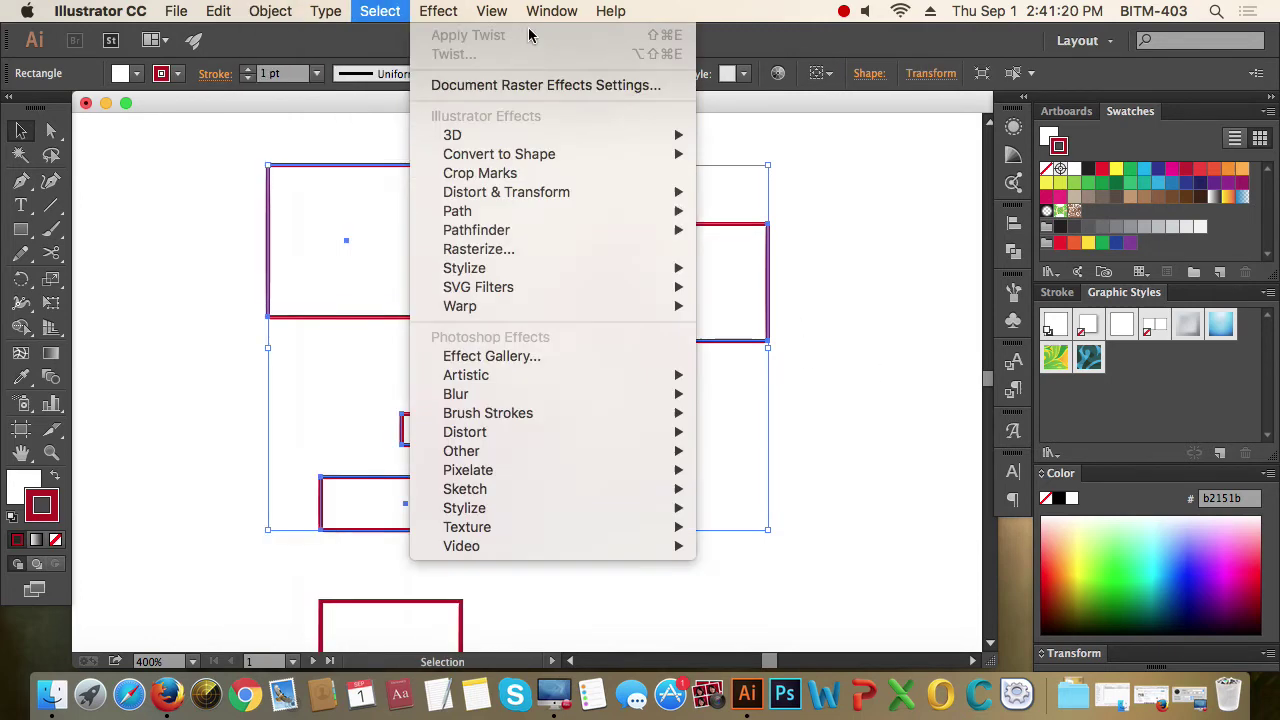
{"action": "left_click", "coordinate": [859, 362]}
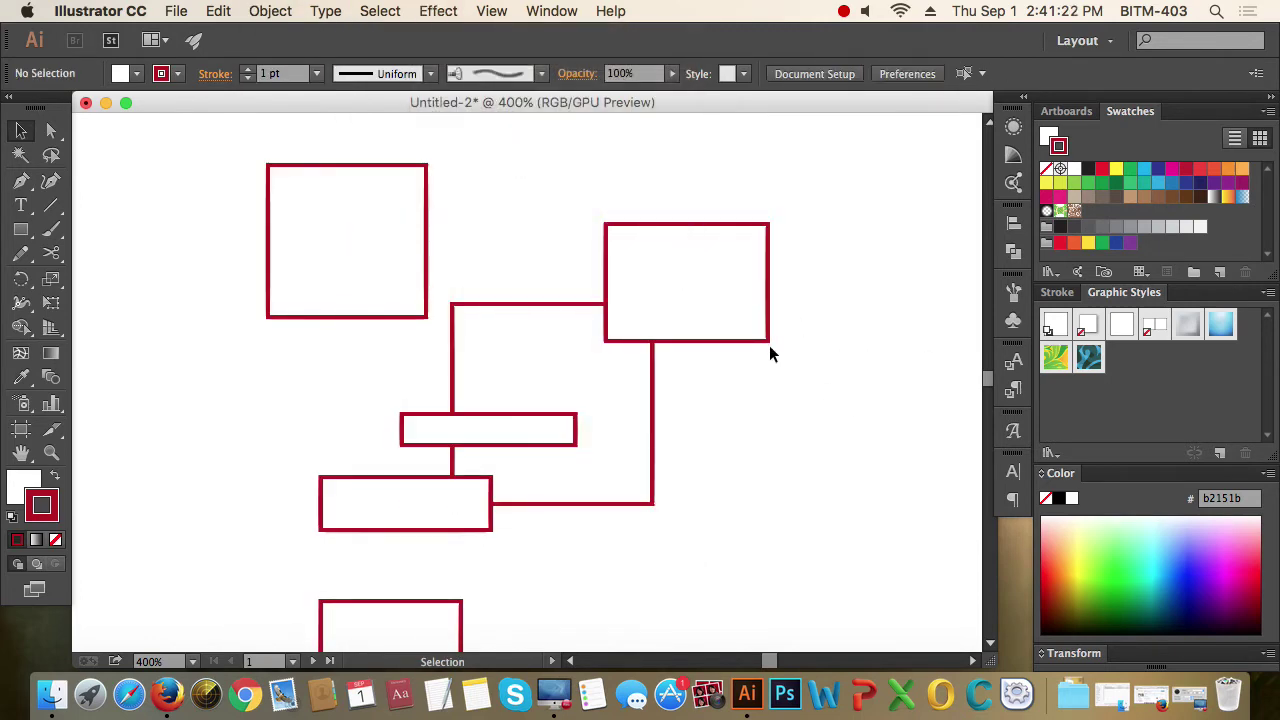
{"action": "mouse_move", "coordinate": [767, 345]}
{"action": "left_mouse_down"}
{"action": "mouse_move", "coordinate": [793, 384]}
{"action": "mouse_move", "coordinate": [849, 420]}
{"action": "mouse_move", "coordinate": [751, 306]}
{"action": "left_mouse_up"}
{"action": "mouse_move", "coordinate": [747, 490]}
{"action": "left_mouse_down"}
{"action": "mouse_move", "coordinate": [400, 264]}
{"action": "mouse_move", "coordinate": [790, 503]}
{"action": "mouse_move", "coordinate": [800, 572]}
{"action": "mouse_move", "coordinate": [537, 391]}
{"action": "mouse_move", "coordinate": [520, 385]}
{"action": "mouse_move", "coordinate": [575, 431]}
{"action": "mouse_move", "coordinate": [414, 349]}
{"action": "mouse_move", "coordinate": [413, 302]}
{"action": "left_mouse_up"}
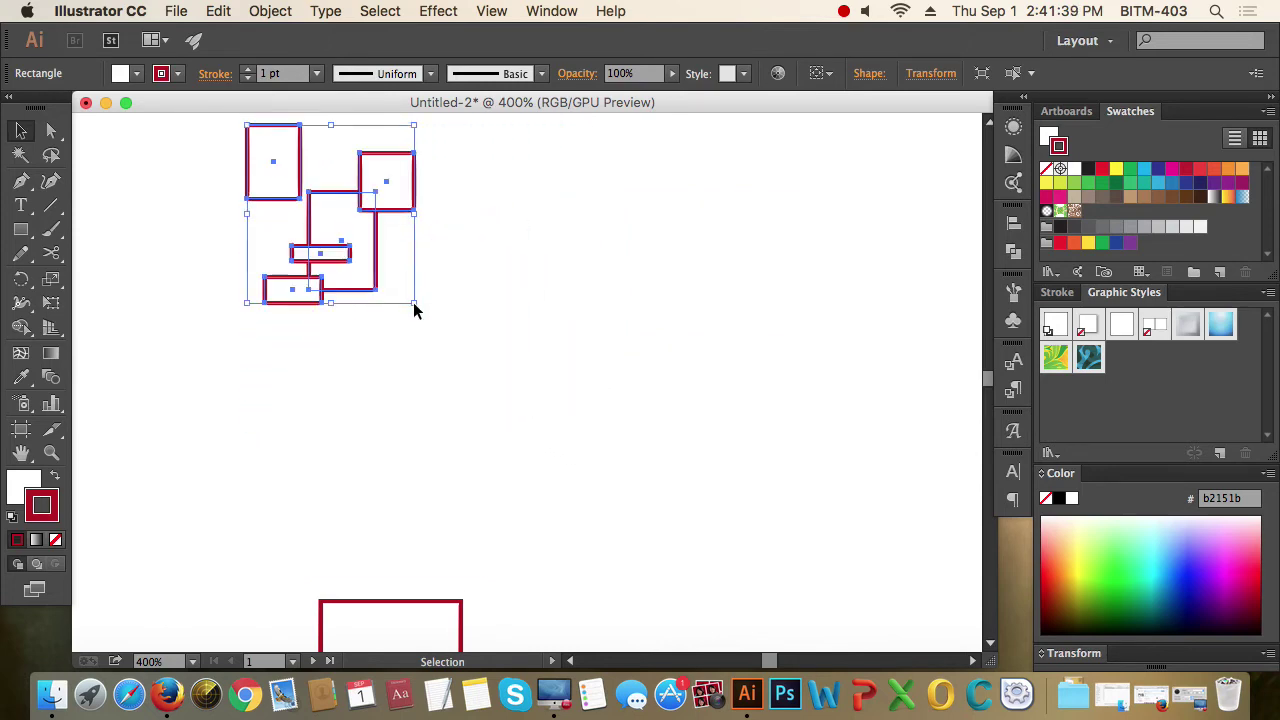
{"action": "left_click", "coordinate": [270, 11]}
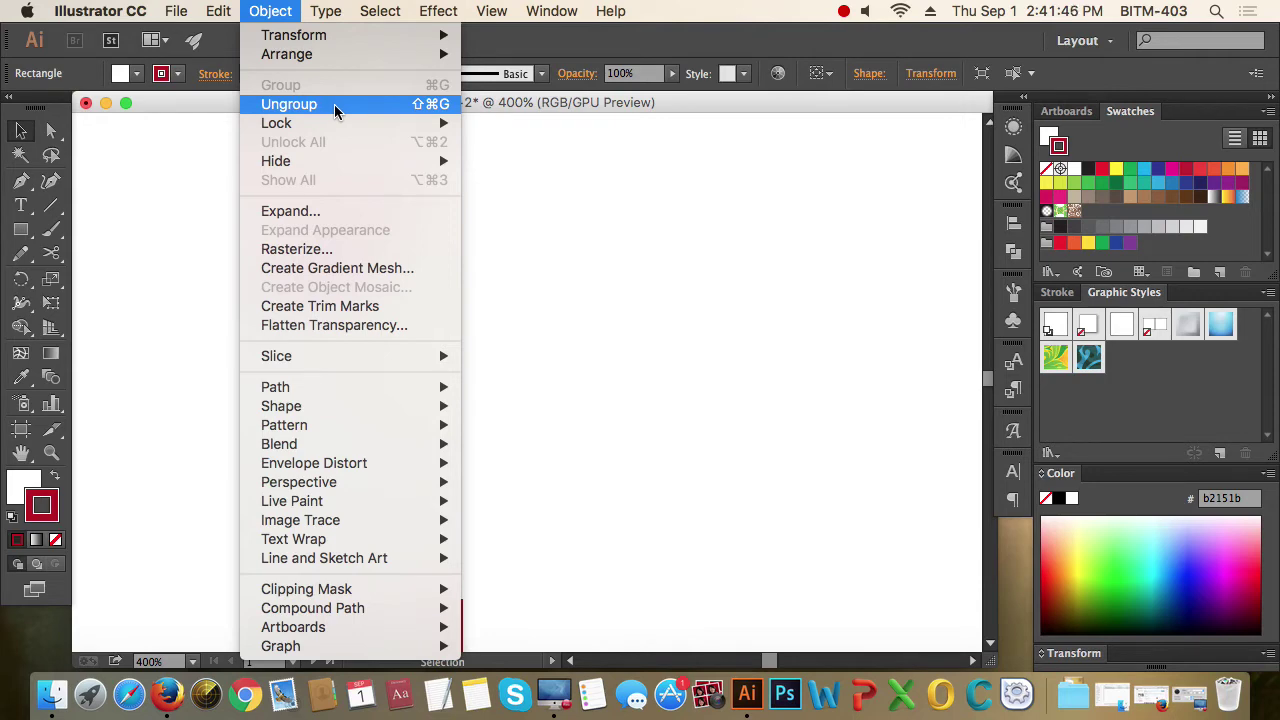
Ungroup the shrunken rectangles and deselect everything
{"action": "left_click", "coordinate": [334, 104]}
{"action": "left_click", "coordinate": [553, 270]}
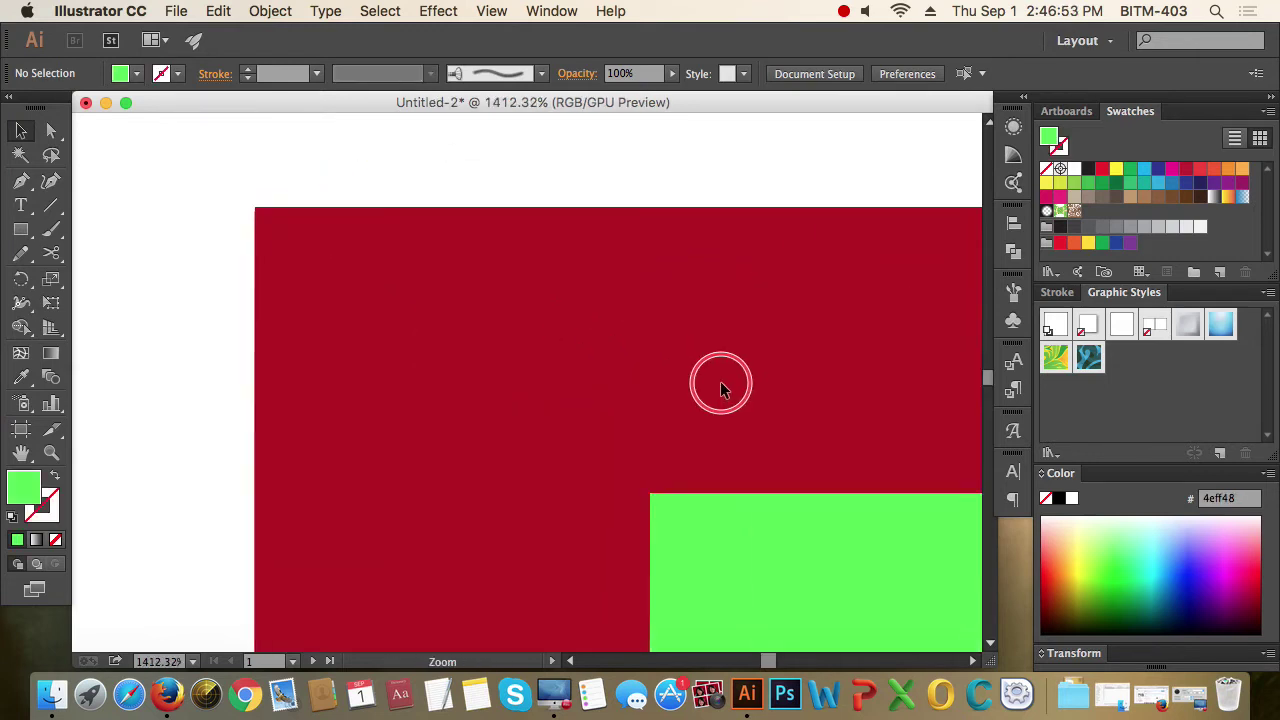
Draw a circle with the Ellipse Tool above the coloured rectangles and fill it red
{"action": "left_click_drag", "start_coordinate": [359, 184], "coordinate": [574, 329]}
{"action": "left_click_drag", "start_coordinate": [791, 431], "coordinate": [550, 280]}
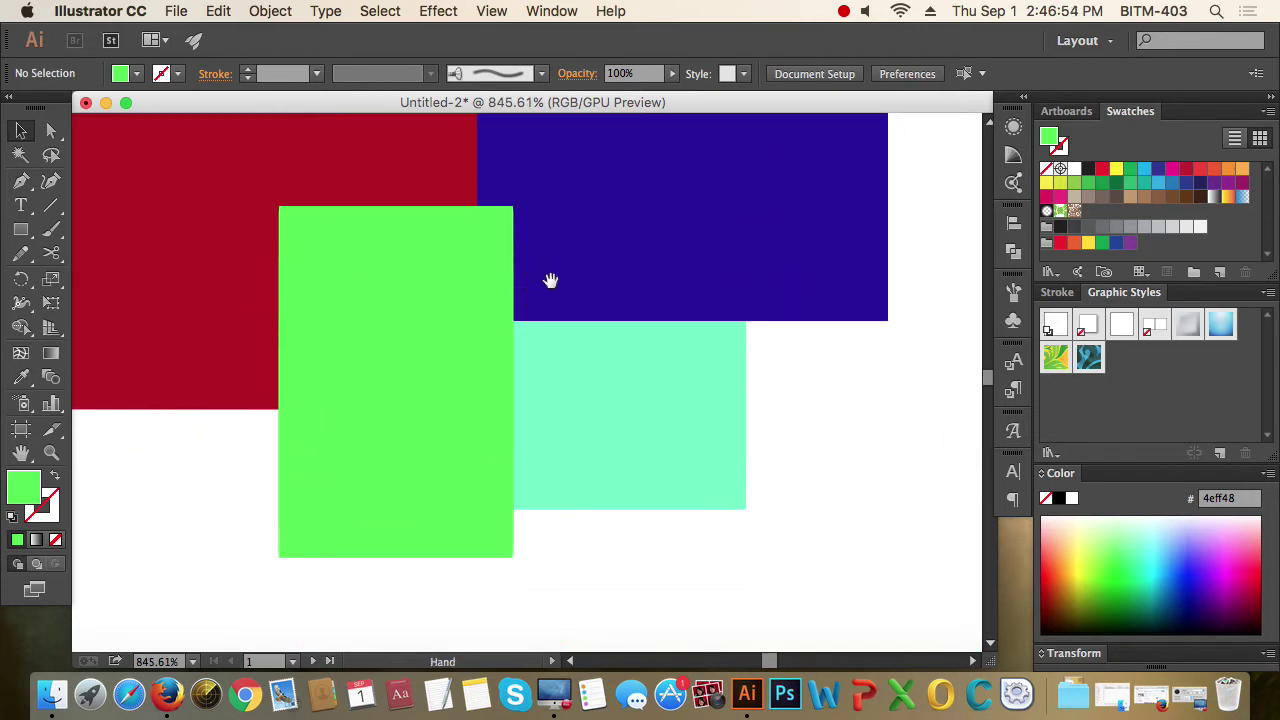
{"action": "mouse_move", "coordinate": [631, 309]}
{"action": "left_mouse_down"}
{"action": "mouse_move", "coordinate": [566, 317]}
{"action": "mouse_move", "coordinate": [572, 414]}
{"action": "left_mouse_up"}
{"action": "left_click_drag", "start_coordinate": [24, 232], "coordinate": [122, 281]}
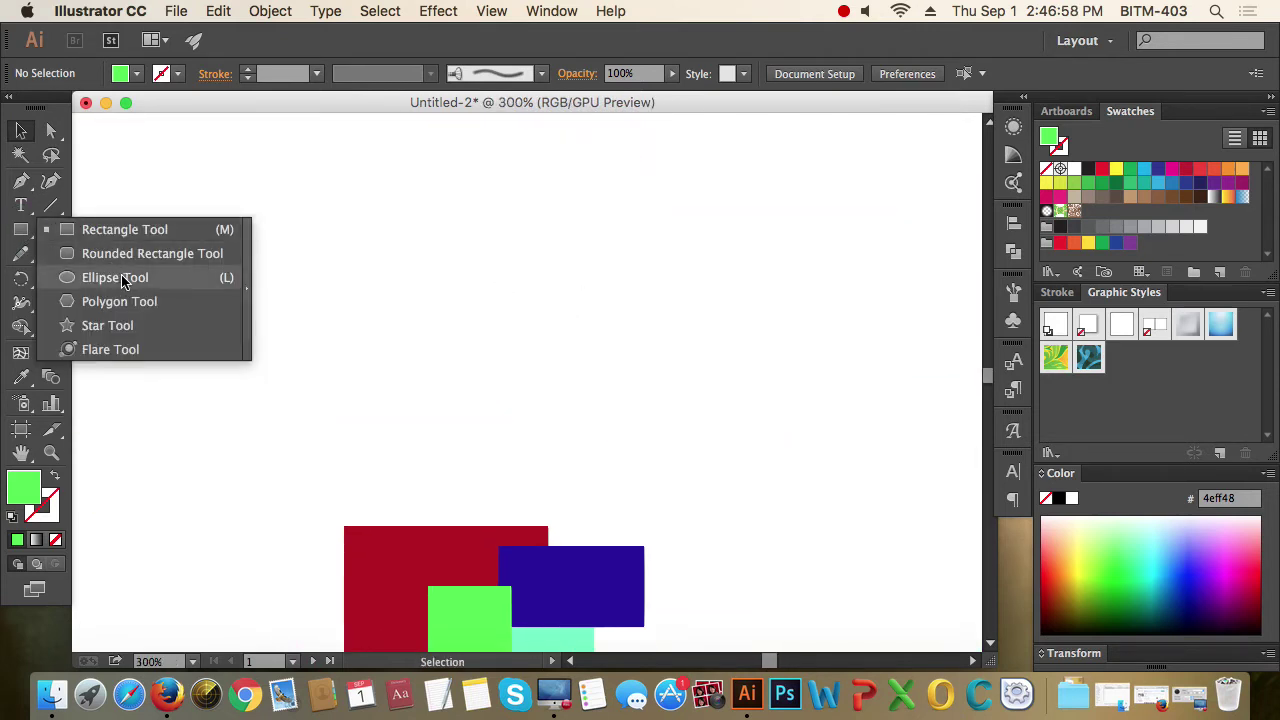
{"action": "left_click_drag", "start_coordinate": [474, 283], "coordinate": [537, 346]}
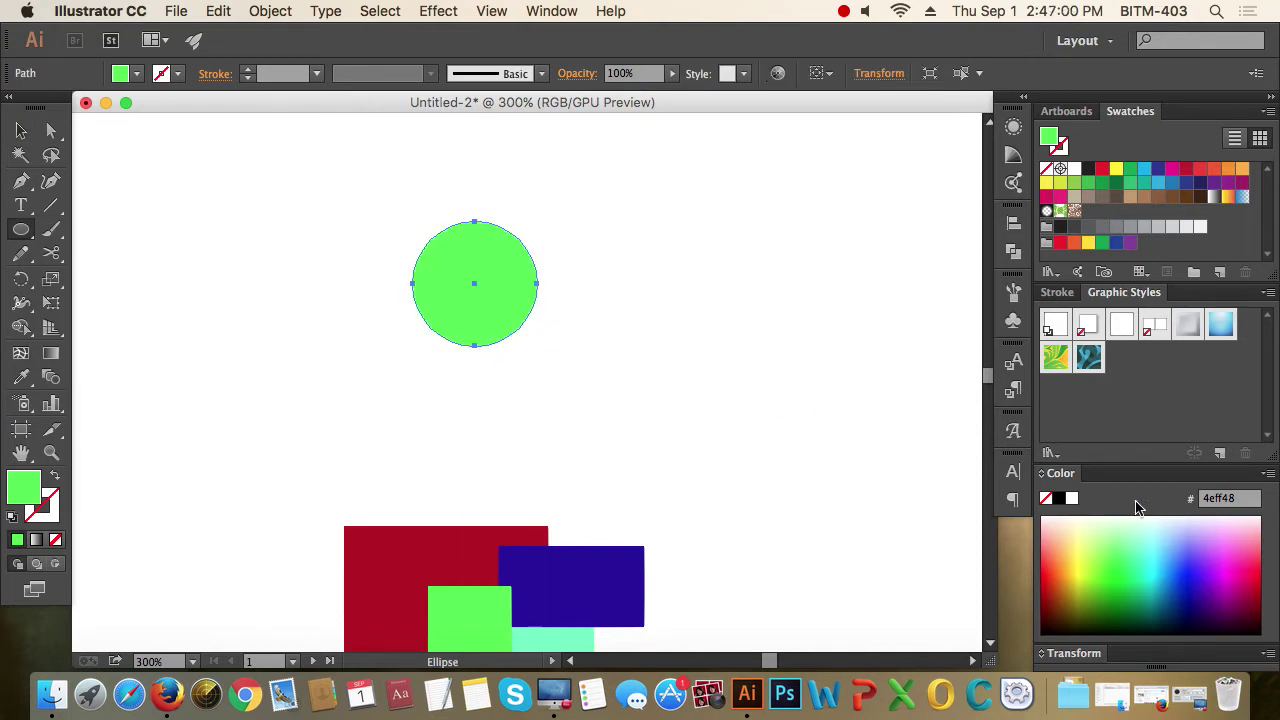
{"action": "mouse_move", "coordinate": [1066, 568]}
{"action": "left_mouse_down"}
{"action": "mouse_move", "coordinate": [1052, 597]}
{"action": "mouse_move", "coordinate": [1051, 563]}
{"action": "left_mouse_up"}
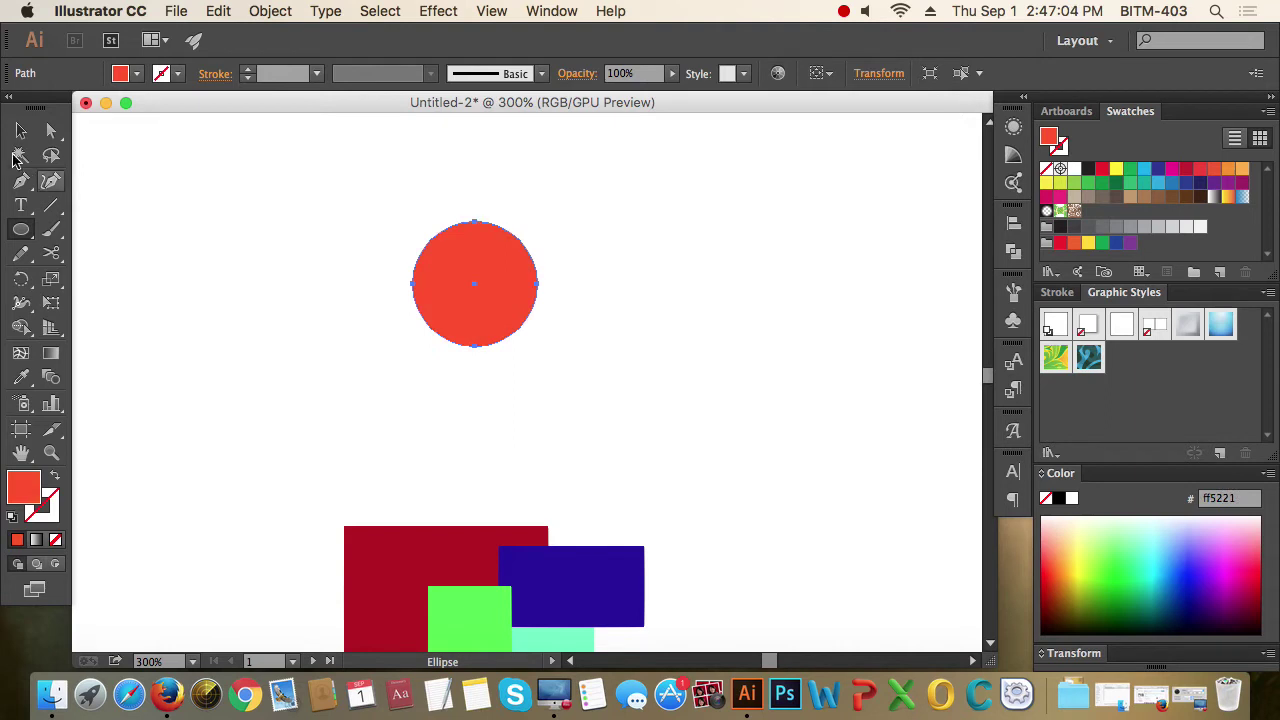
Draw a large rectangle over the circle and fill it bright green (00ae2d)
{"action": "left_click_drag", "start_coordinate": [21, 229], "coordinate": [80, 226]}
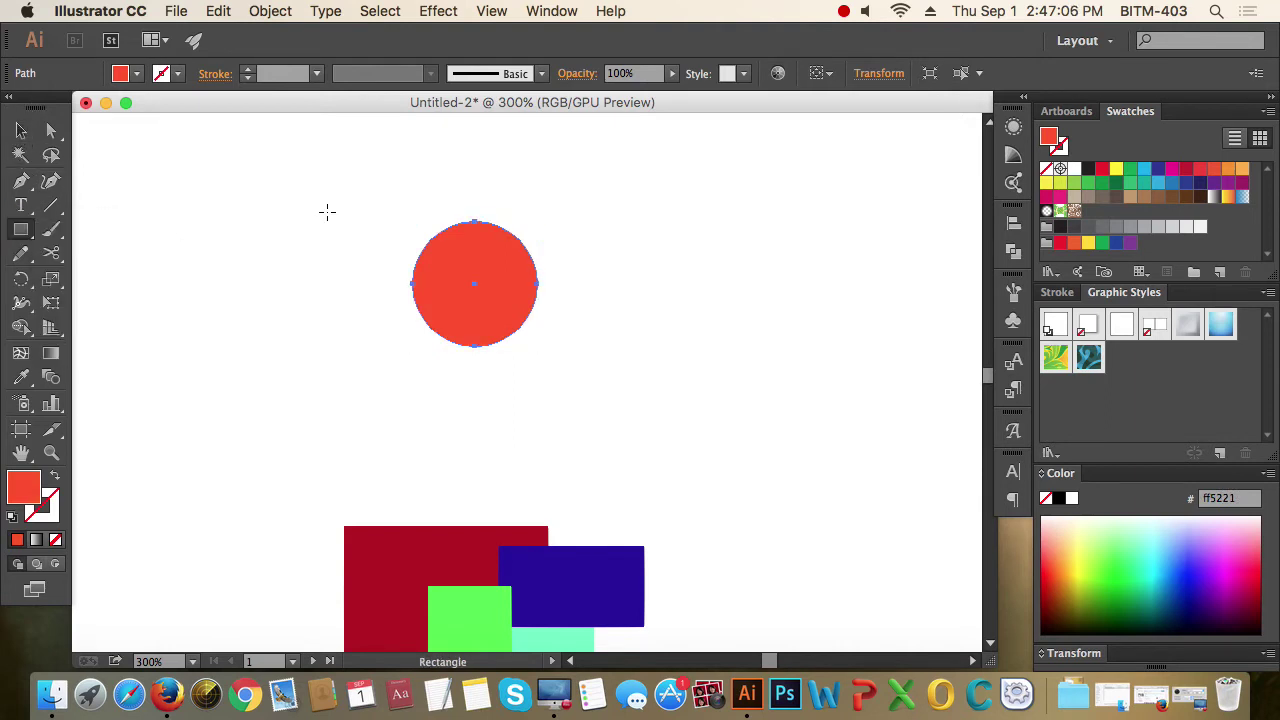
{"action": "left_click_drag", "start_coordinate": [284, 167], "coordinate": [747, 421]}
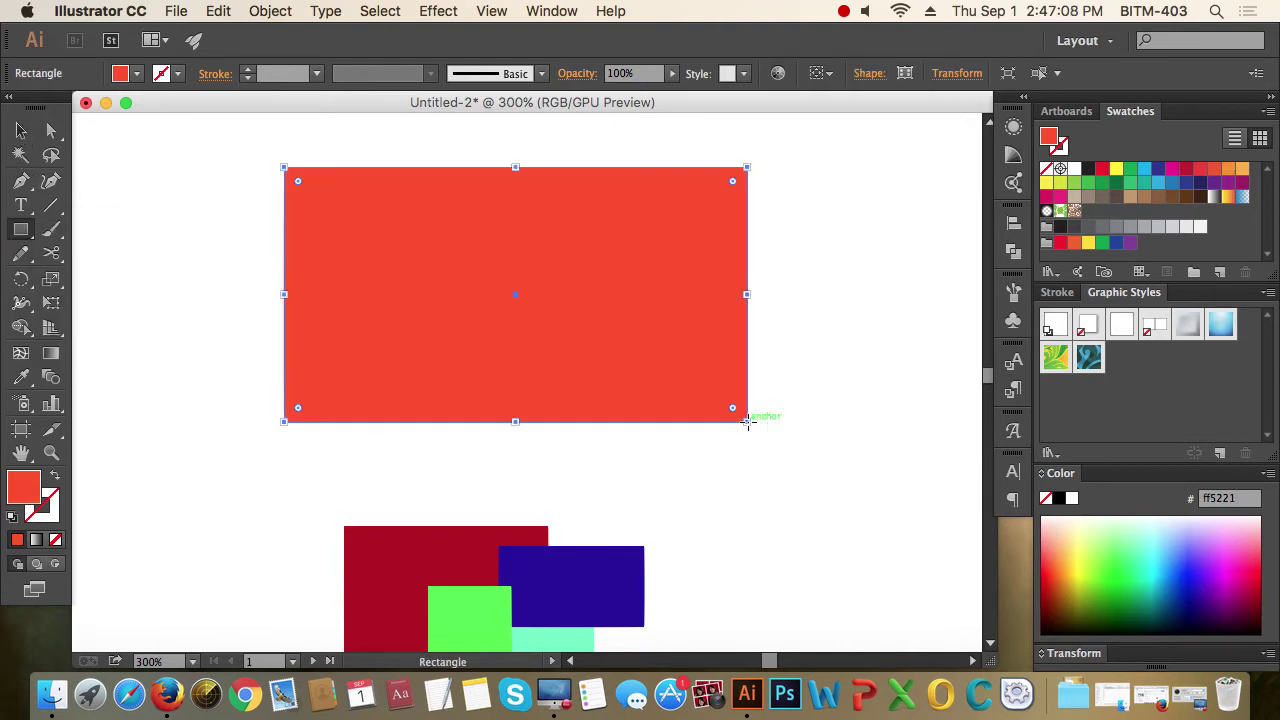
{"action": "left_click", "coordinate": [22, 131]}
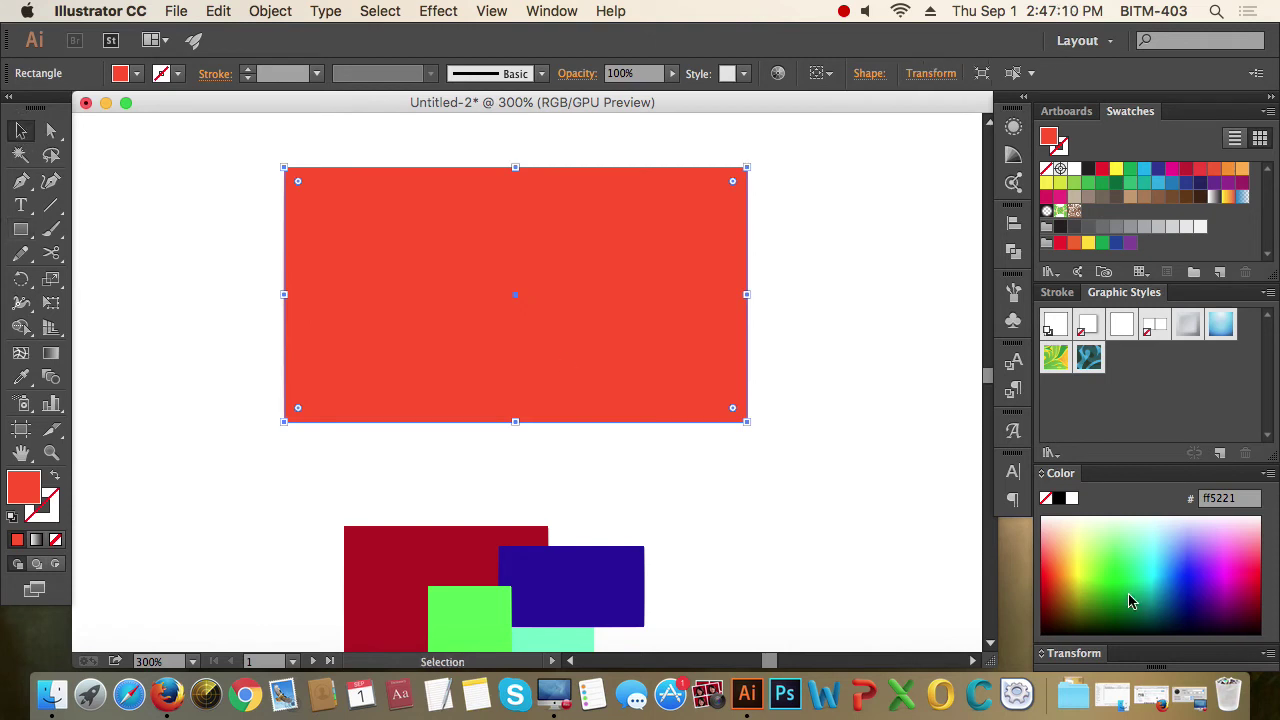
{"action": "left_click_drag", "start_coordinate": [1130, 600], "coordinate": [1032, 579]}
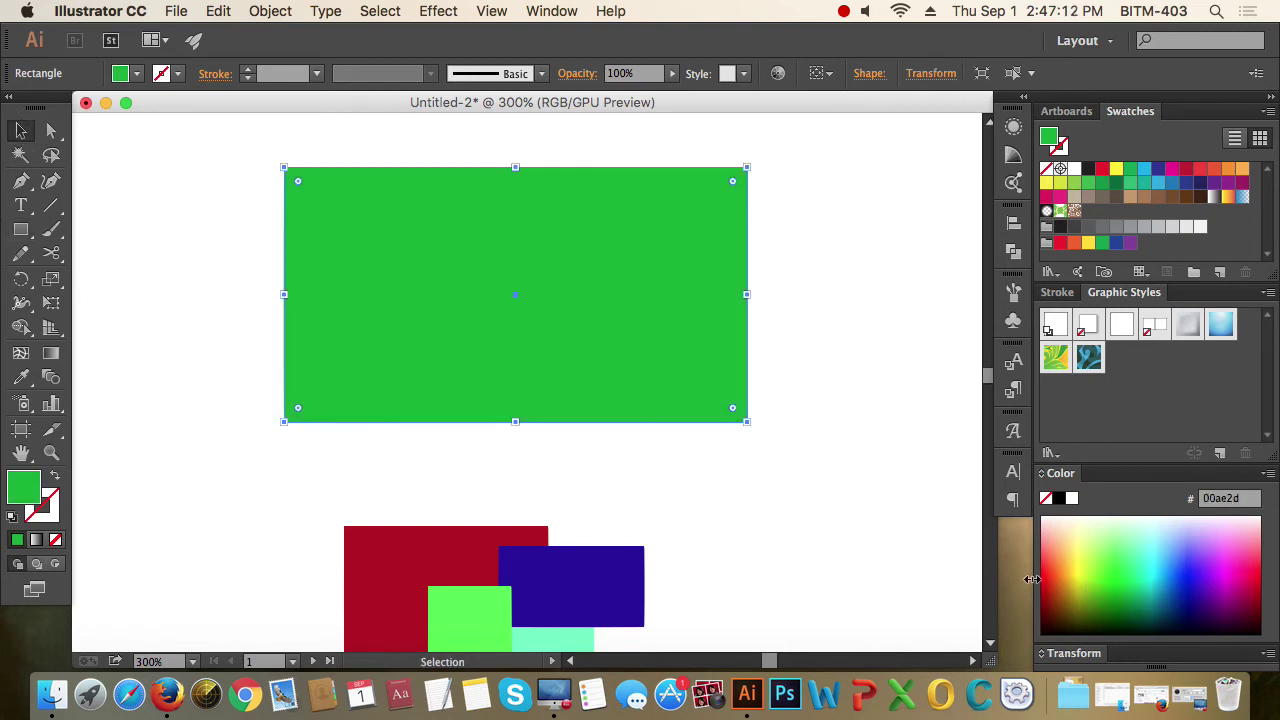
{"action": "left_click", "coordinate": [895, 474]}
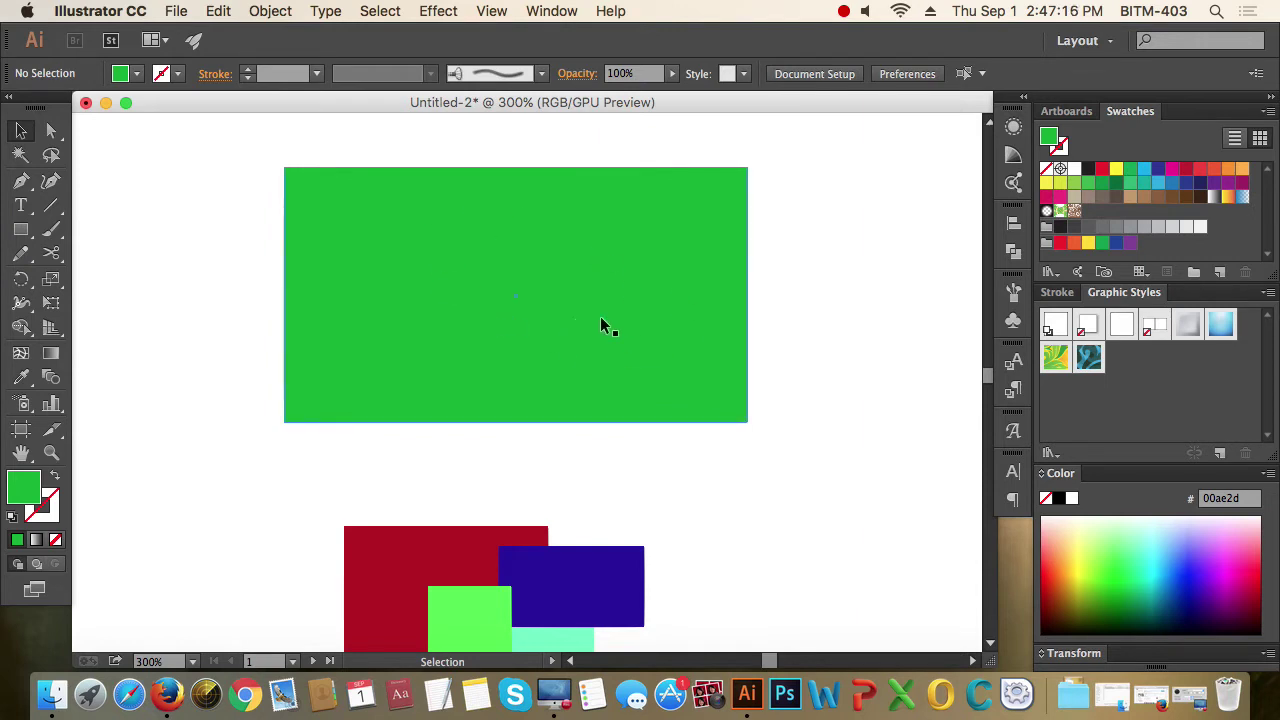
{"action": "left_click", "coordinate": [716, 259]}
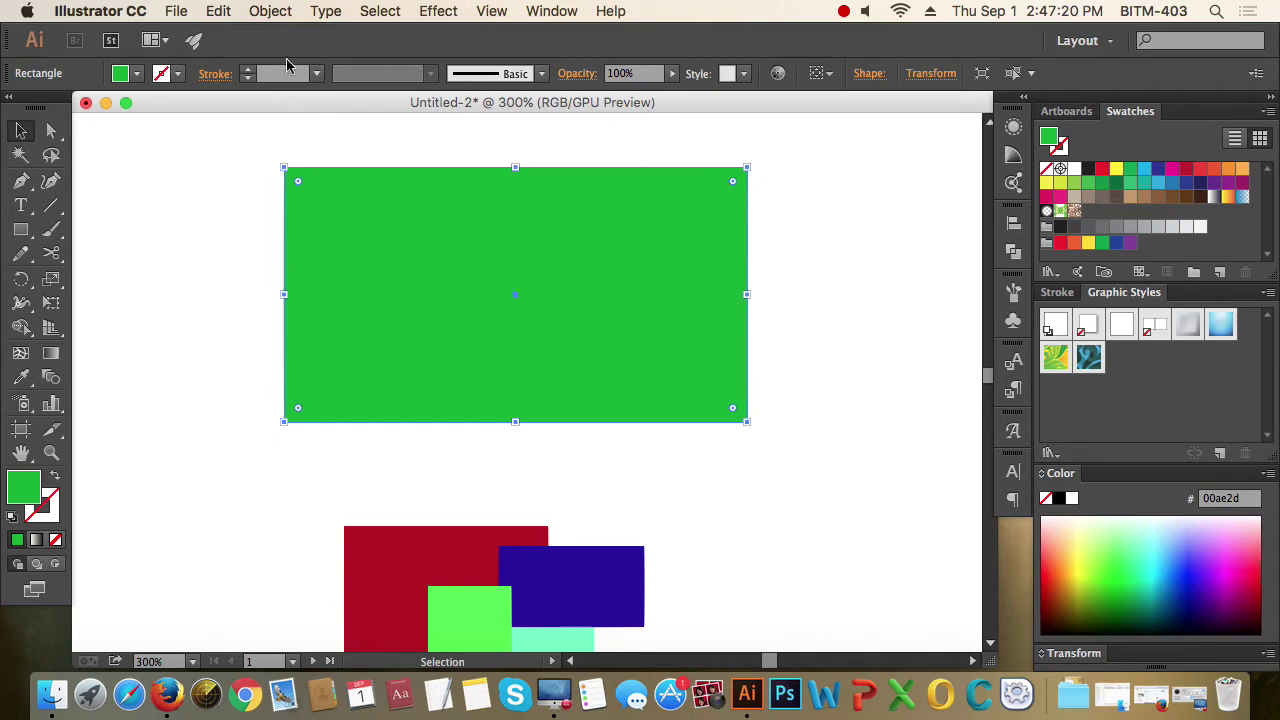
Send the green rectangle backward behind the red circle with Arrange > Send Backward
{"action": "left_click", "coordinate": [550, 12]}
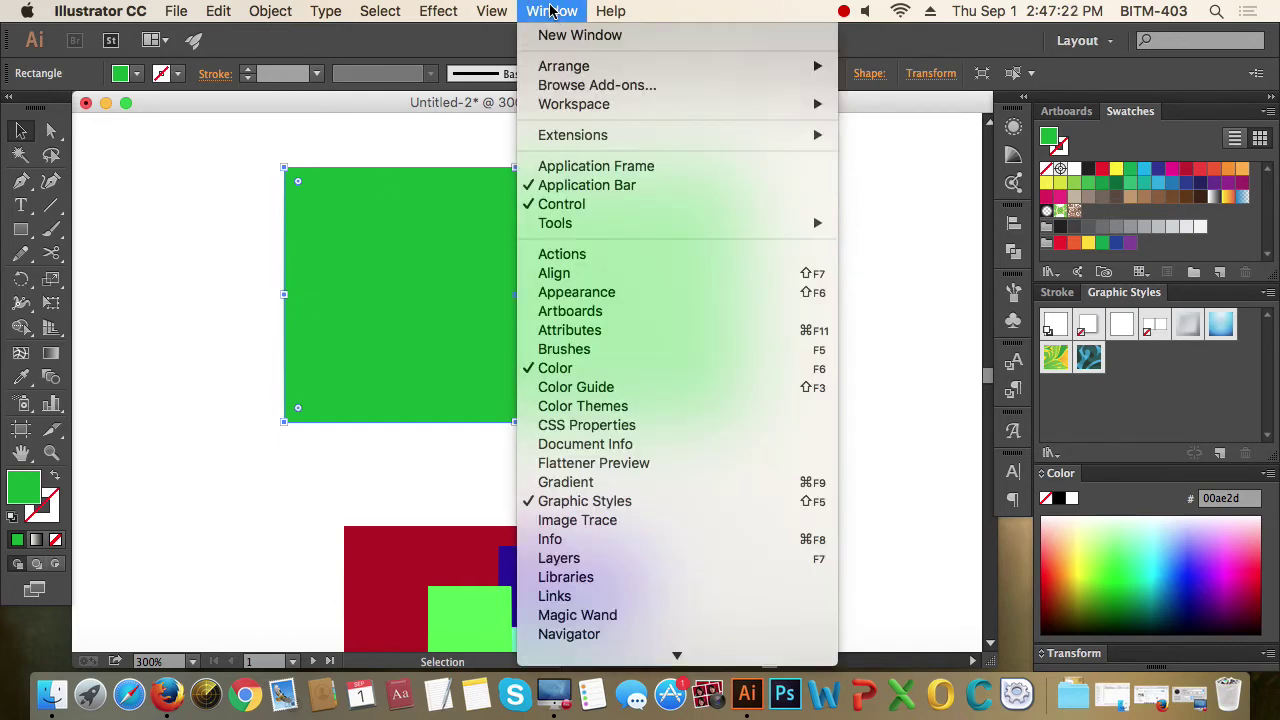
{"action": "left_click", "coordinate": [550, 12]}
{"action": "right_click", "coordinate": [518, 206]}
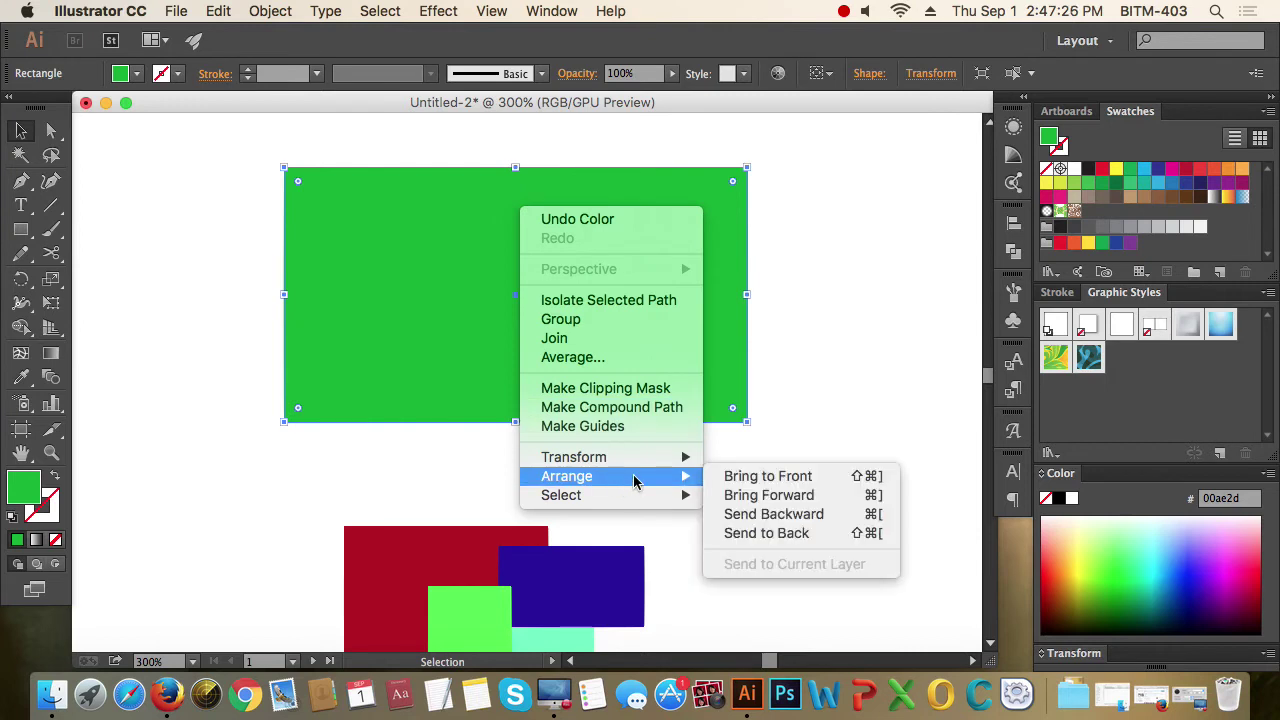
{"action": "mouse_move", "coordinate": [567, 476]}
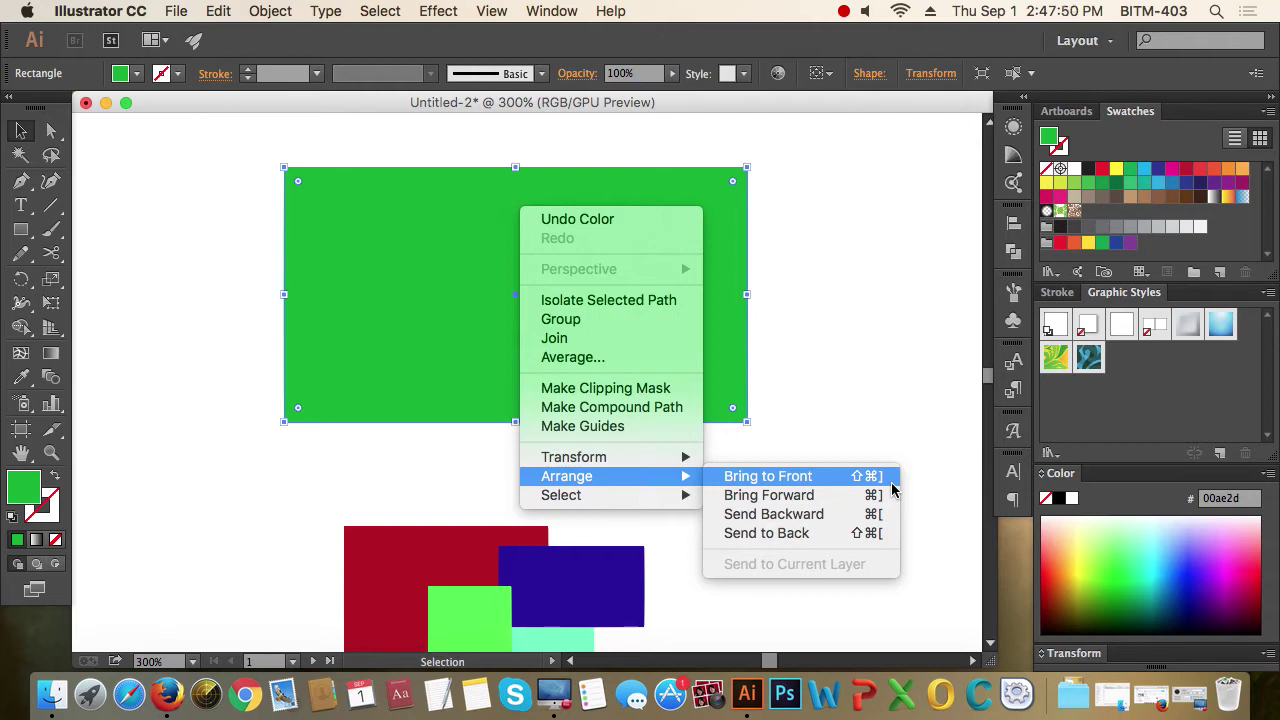
{"action": "left_click", "coordinate": [838, 521]}
Select and deselect the red circle on the green field, then scroll down the page
{"action": "left_click", "coordinate": [838, 521]}
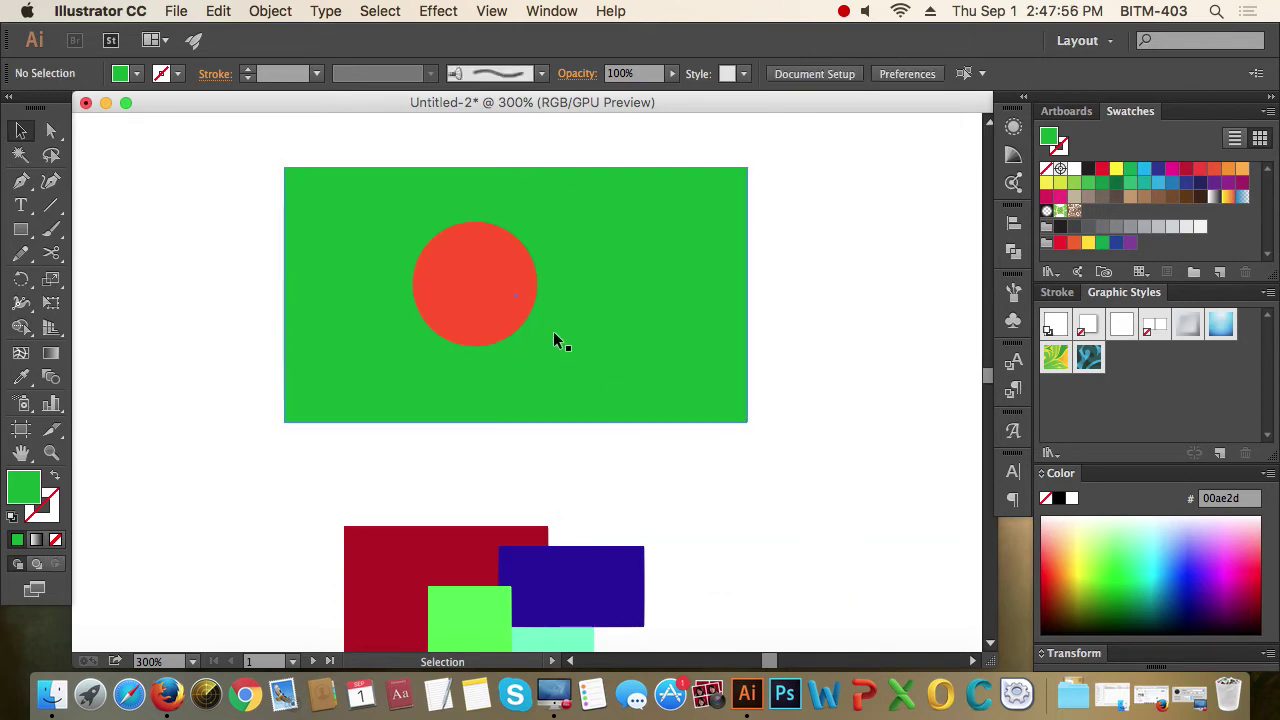
{"action": "left_click", "coordinate": [510, 310]}
{"action": "left_click", "coordinate": [843, 426]}
{"action": "left_click", "coordinate": [493, 301]}
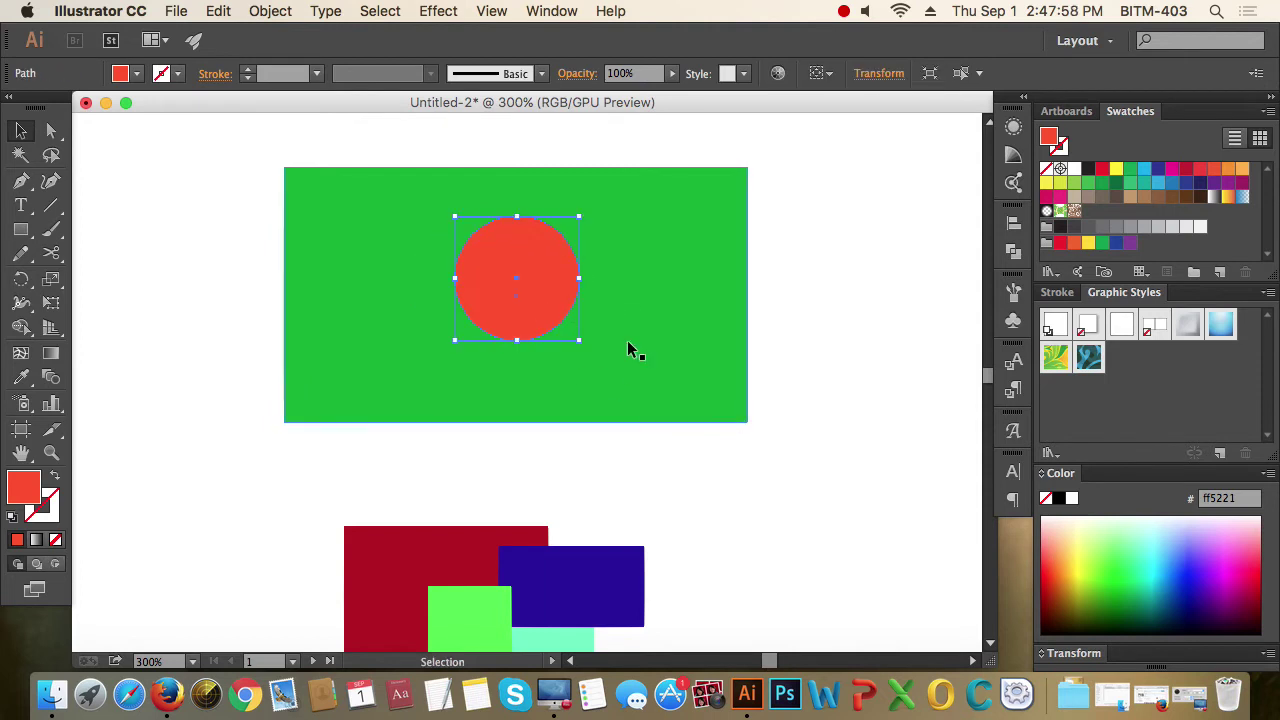
{"action": "left_click", "coordinate": [808, 500]}
{"action": "scroll", "coordinate": [766, 323], "scroll_direction": "down", "scroll_amount": 5}
{"action": "scroll", "coordinate": [599, 376], "scroll_direction": "down", "scroll_amount": 3}
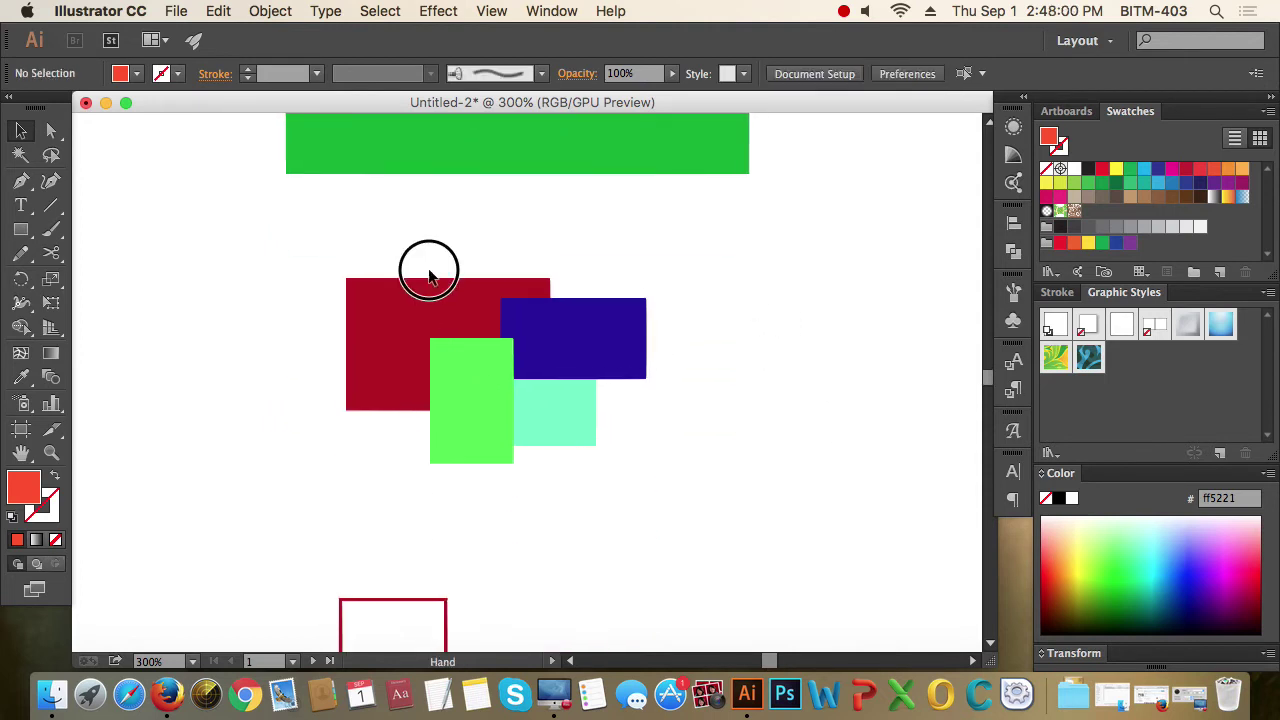
Bring the red rectangle forward twice, above the mint and blue rectangles
{"action": "left_click_drag", "start_coordinate": [415, 250], "coordinate": [511, 346]}
{"action": "left_click", "coordinate": [596, 492]}
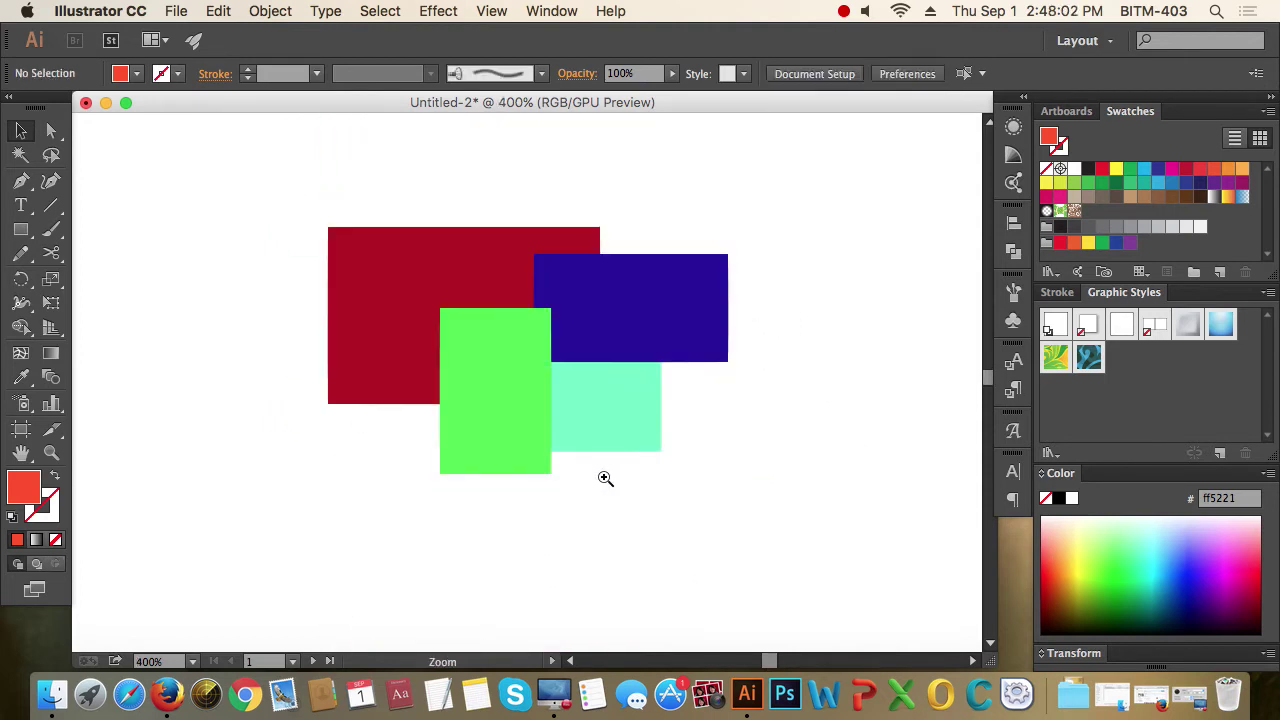
{"action": "left_click", "coordinate": [499, 236]}
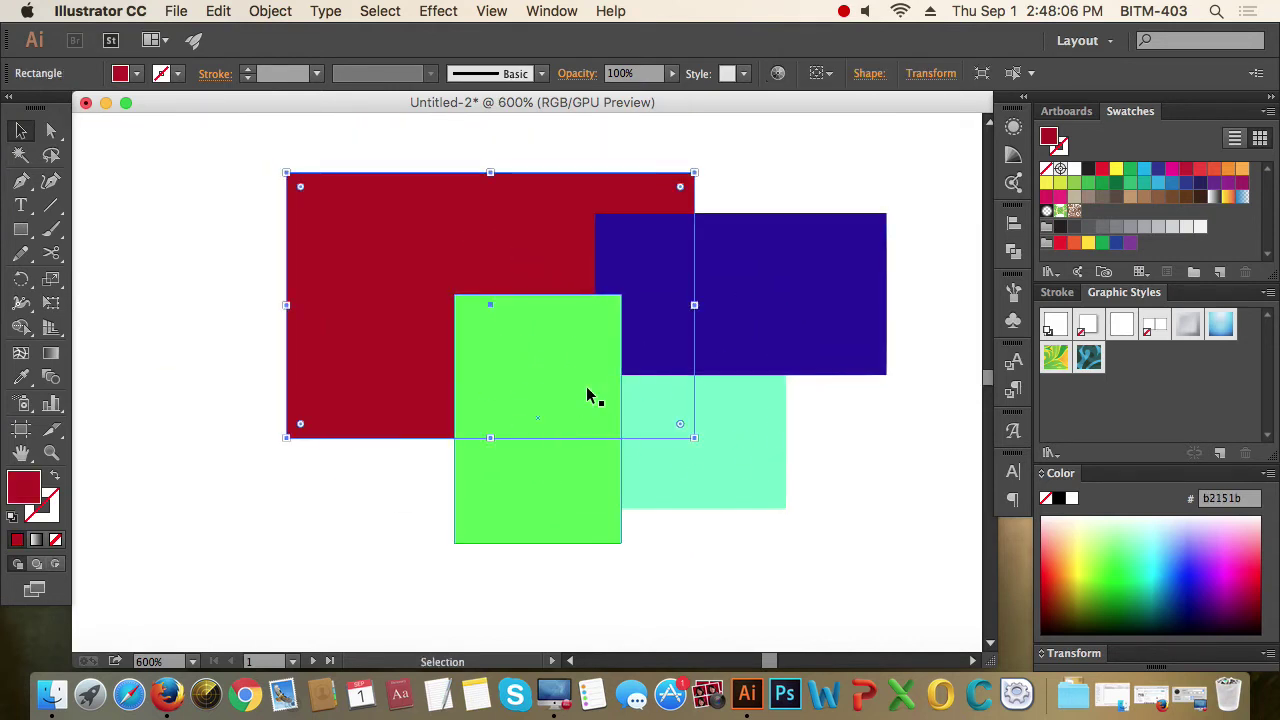
{"action": "right_click", "coordinate": [482, 229]}
{"action": "mouse_move", "coordinate": [527, 497]}
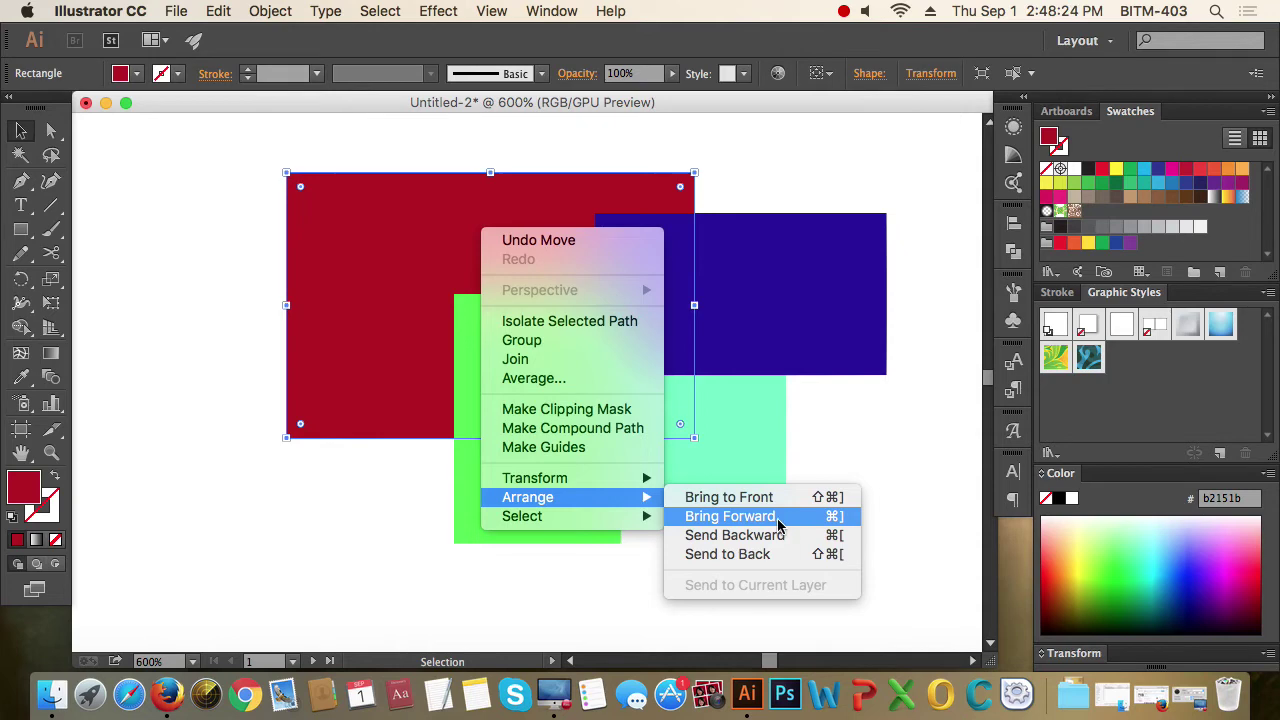
{"action": "left_click", "coordinate": [775, 522]}
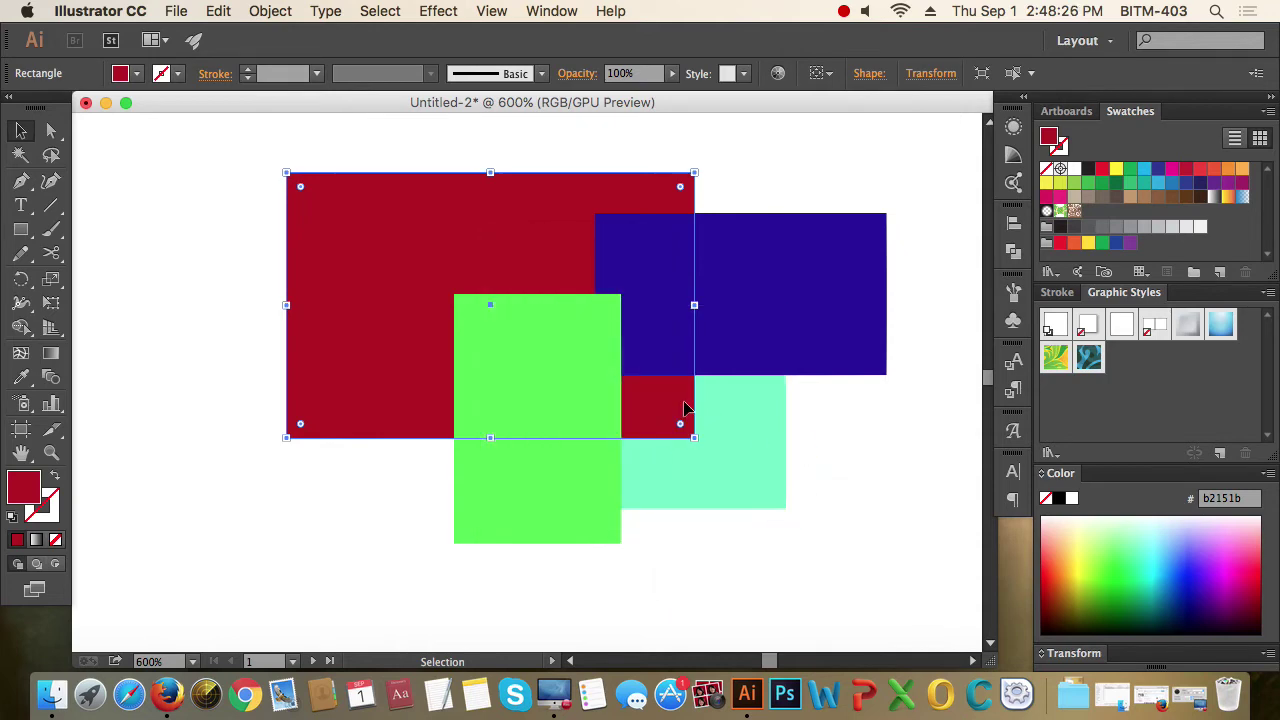
{"action": "right_click", "coordinate": [546, 244]}
{"action": "mouse_move", "coordinate": [592, 512]}
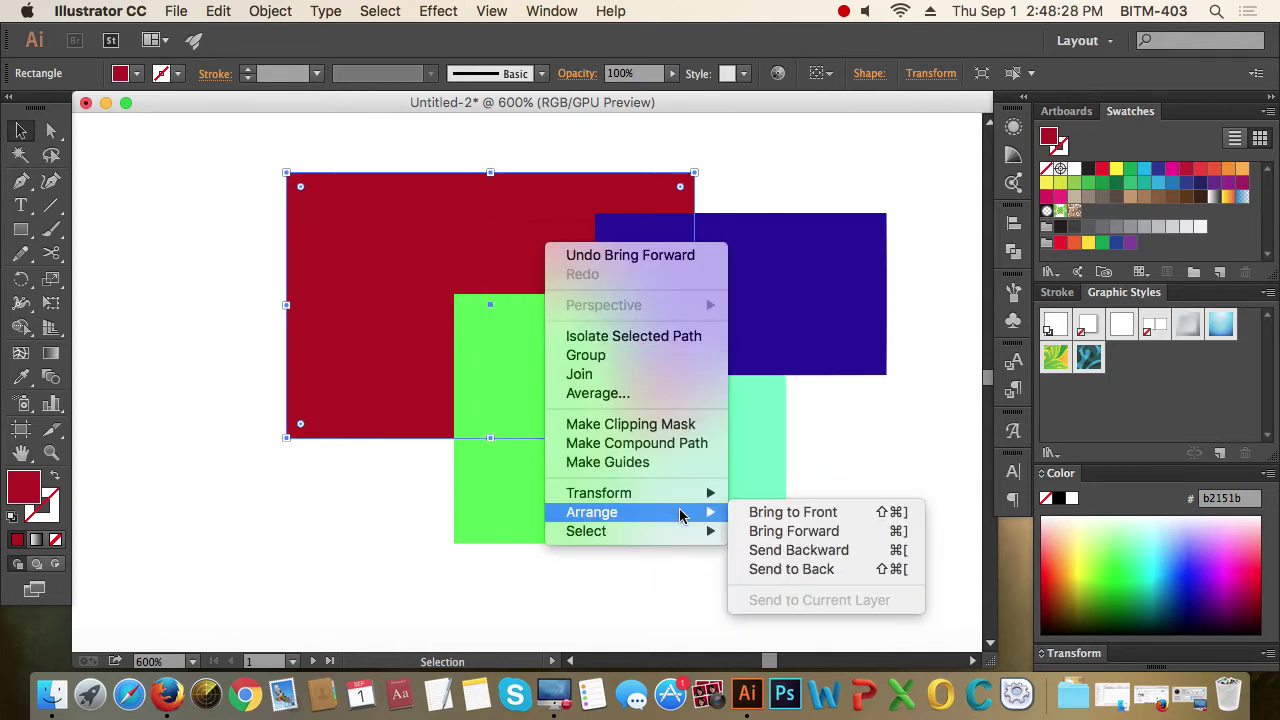
{"action": "left_click", "coordinate": [818, 530]}
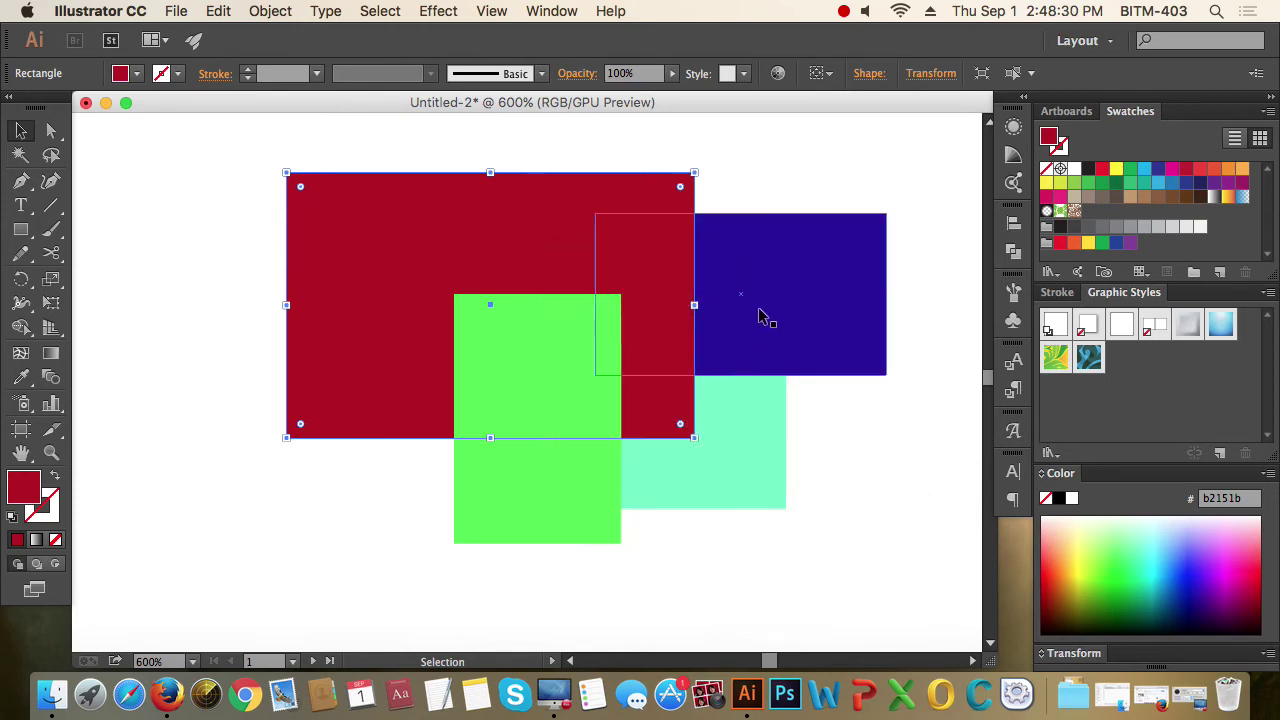
Bring the red rectangle to front, then send it to the back behind all shapes
{"action": "right_click", "coordinate": [627, 257]}
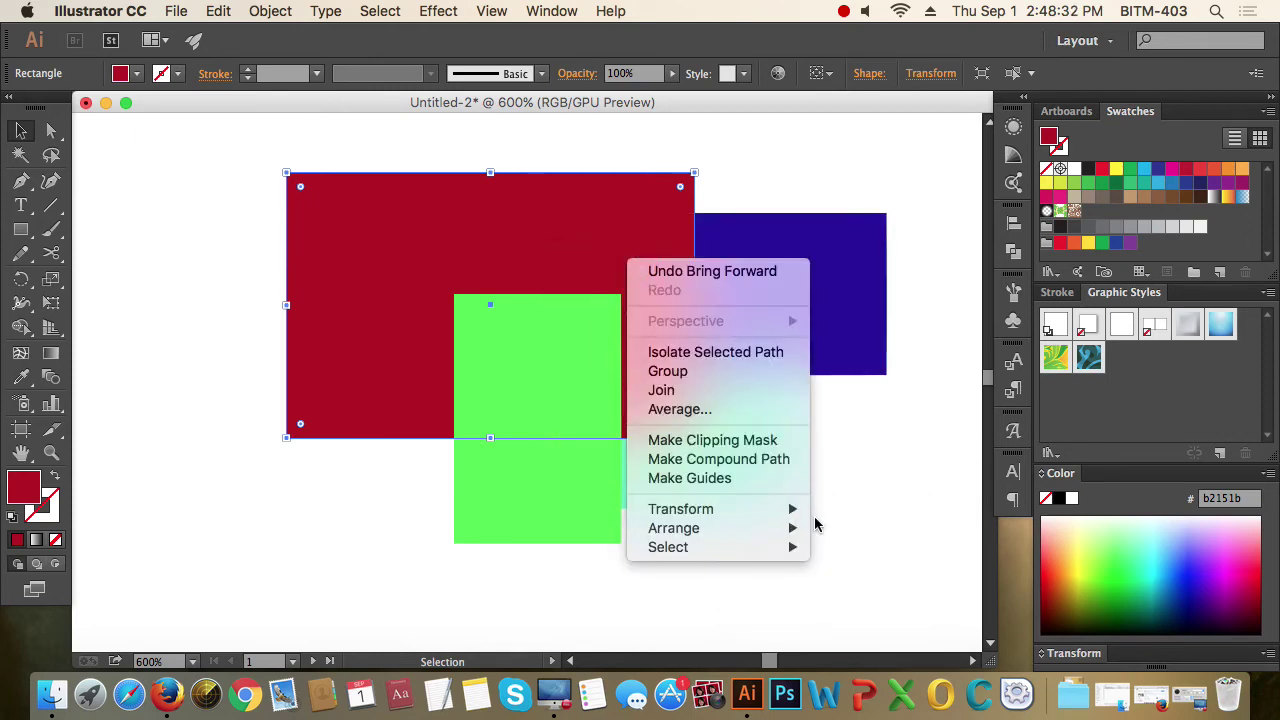
{"action": "mouse_move", "coordinate": [674, 528]}
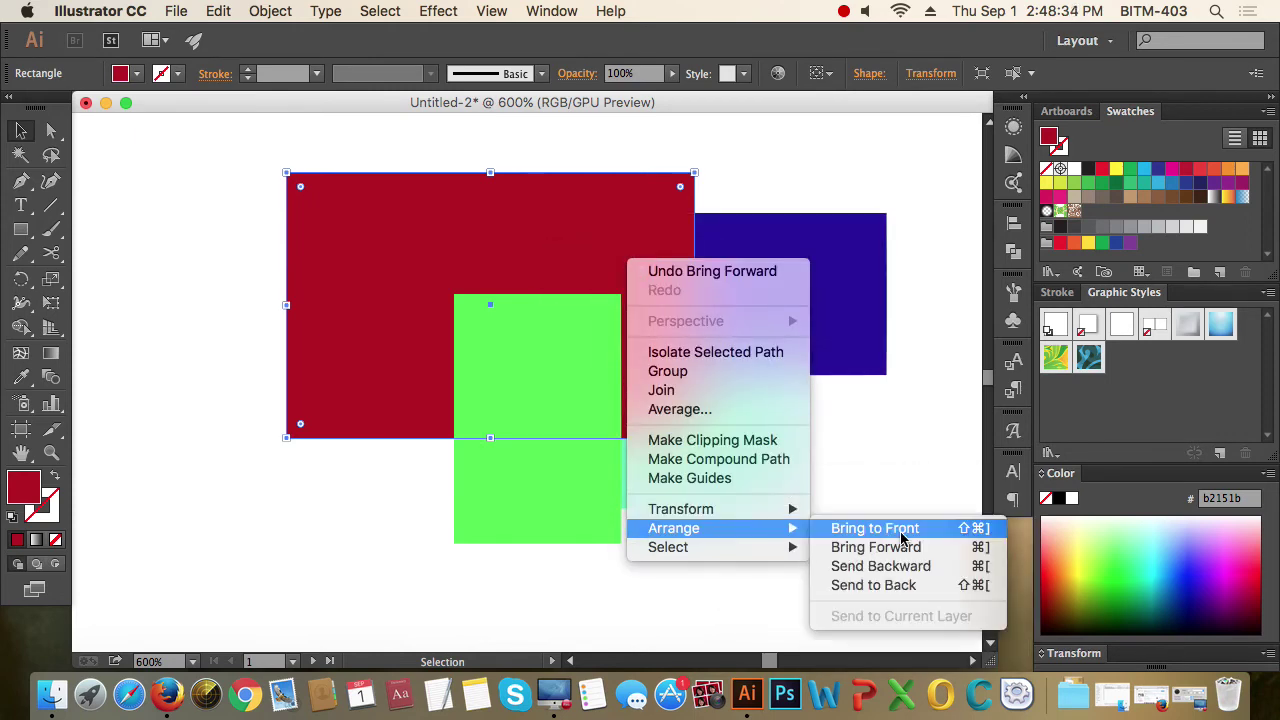
{"action": "left_click", "coordinate": [908, 549]}
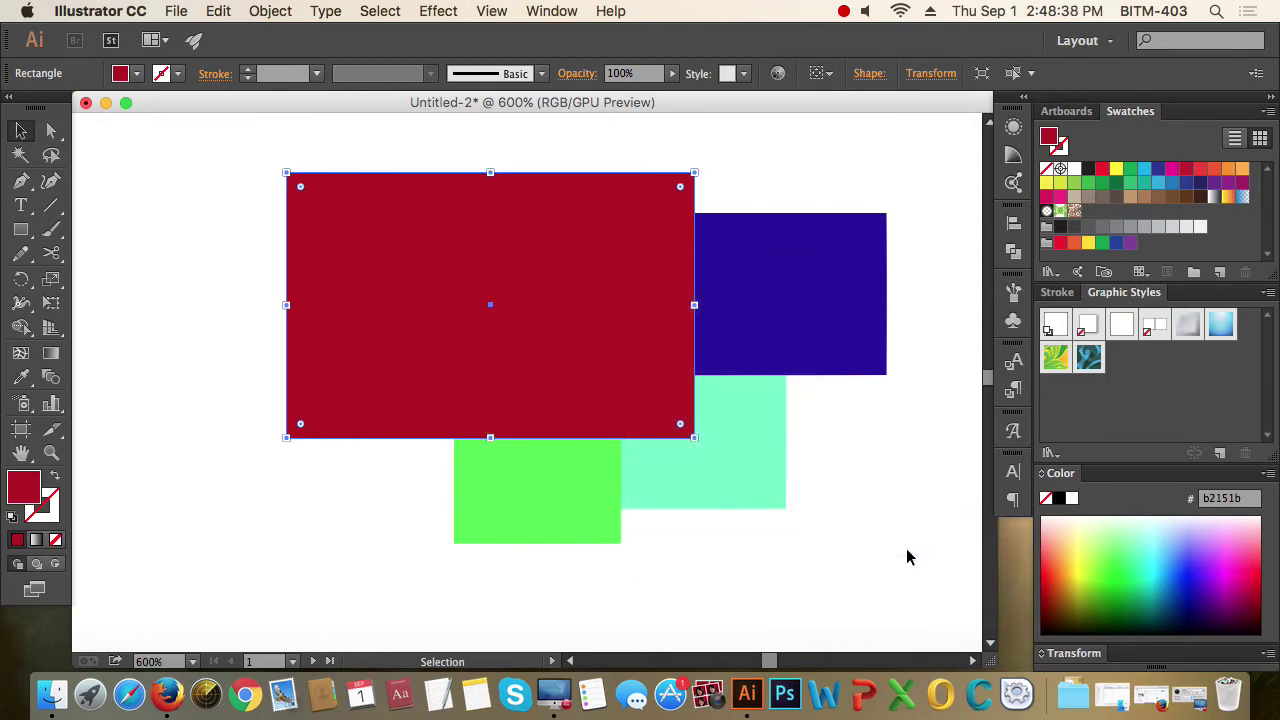
{"action": "right_click", "coordinate": [514, 243]}
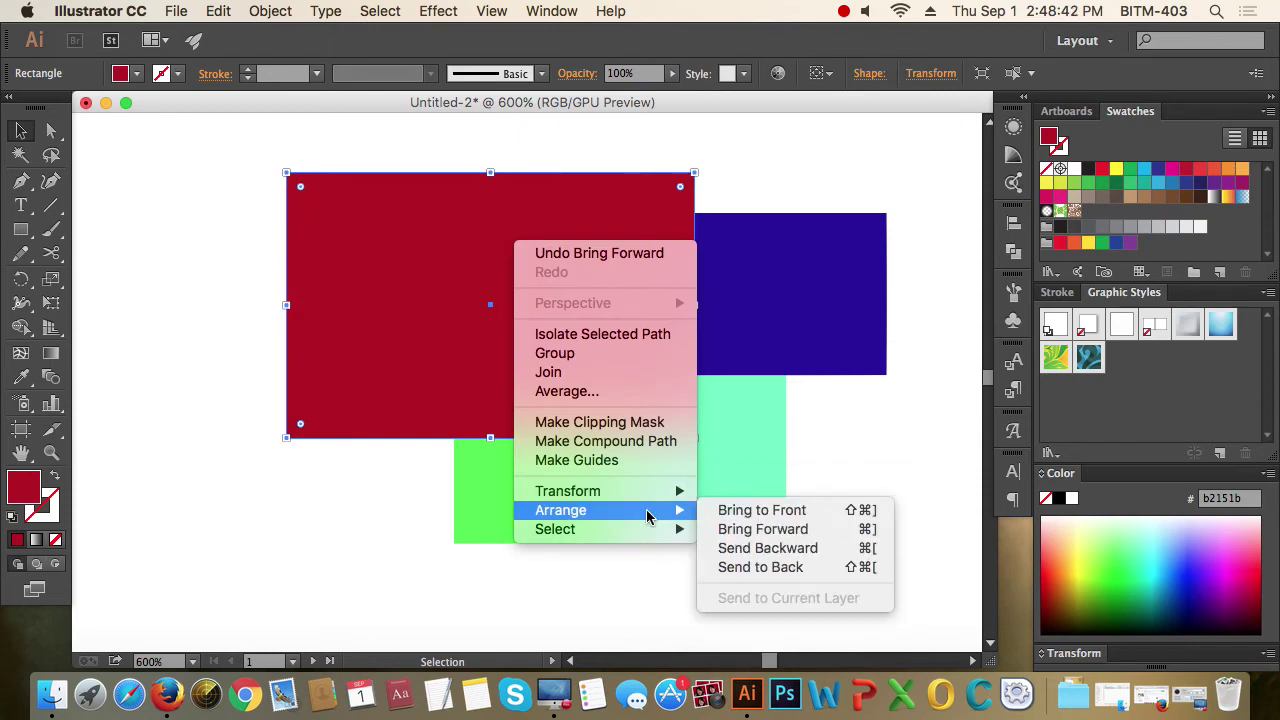
{"action": "mouse_move", "coordinate": [561, 510]}
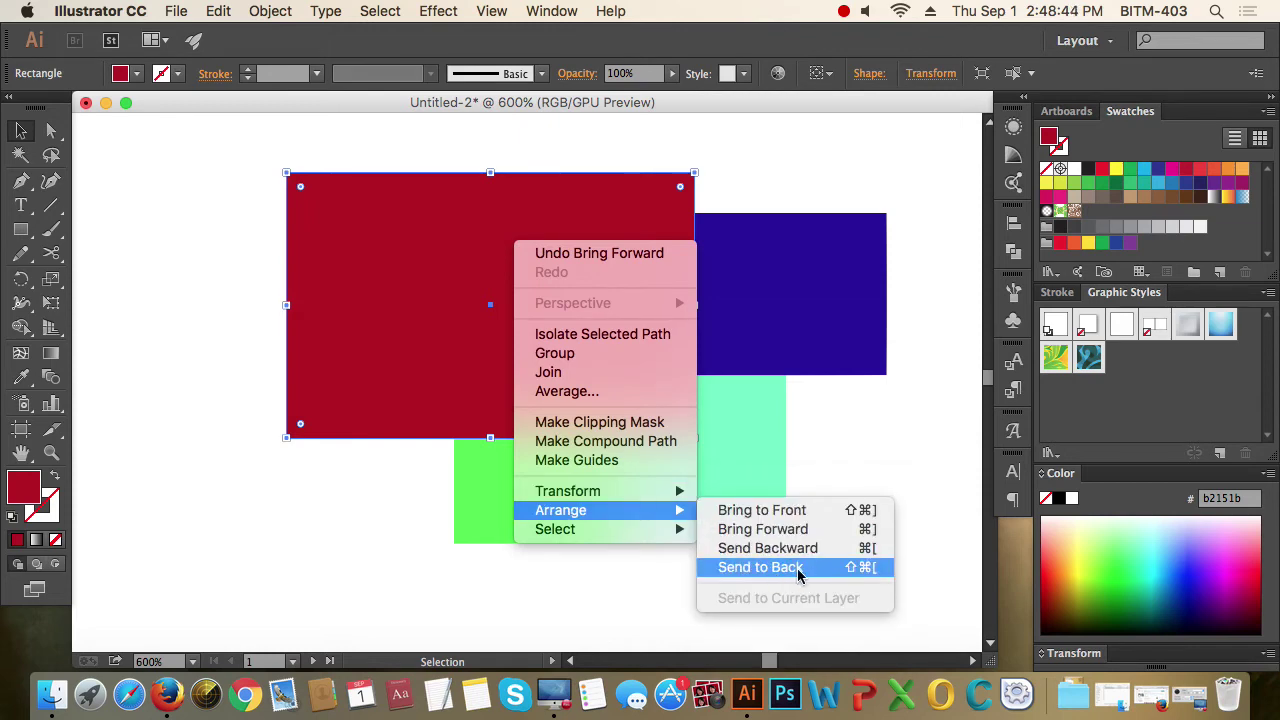
{"action": "left_click", "coordinate": [797, 568]}
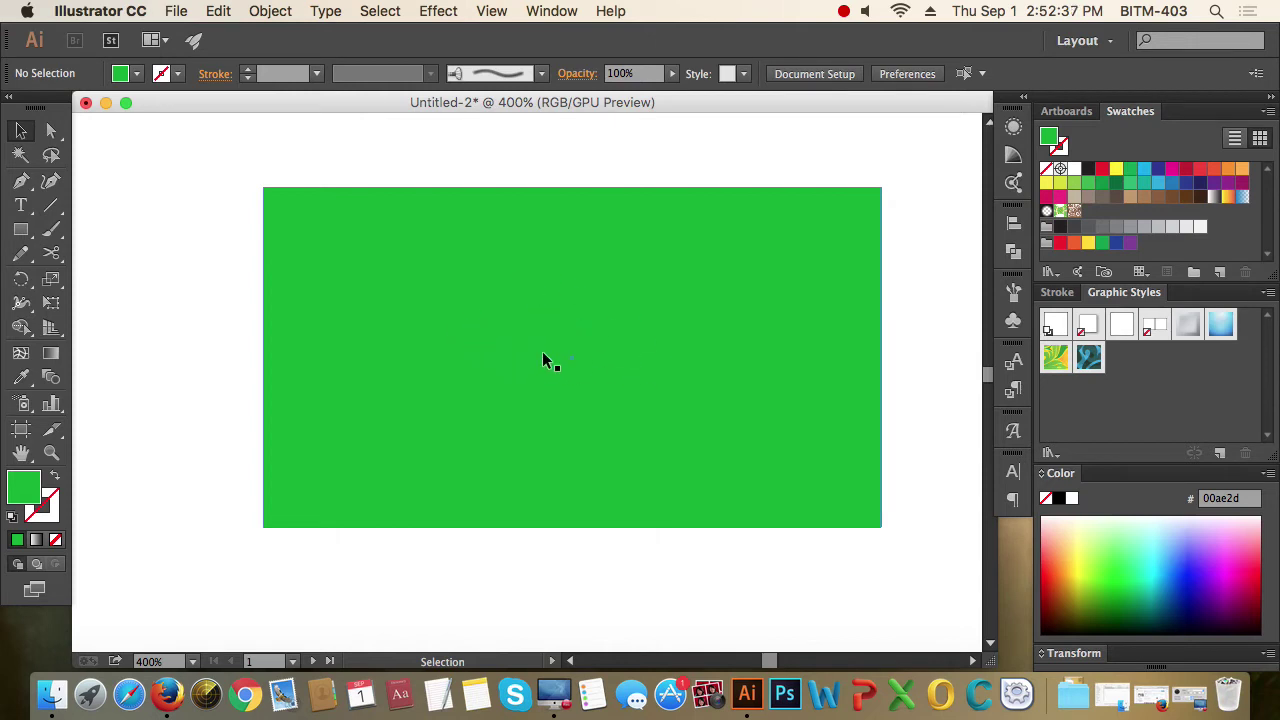
Marquee-select the flag and alternate clicks between the green rectangle and the hidden red circle
{"action": "left_click_drag", "start_coordinate": [222, 149], "coordinate": [931, 573]}
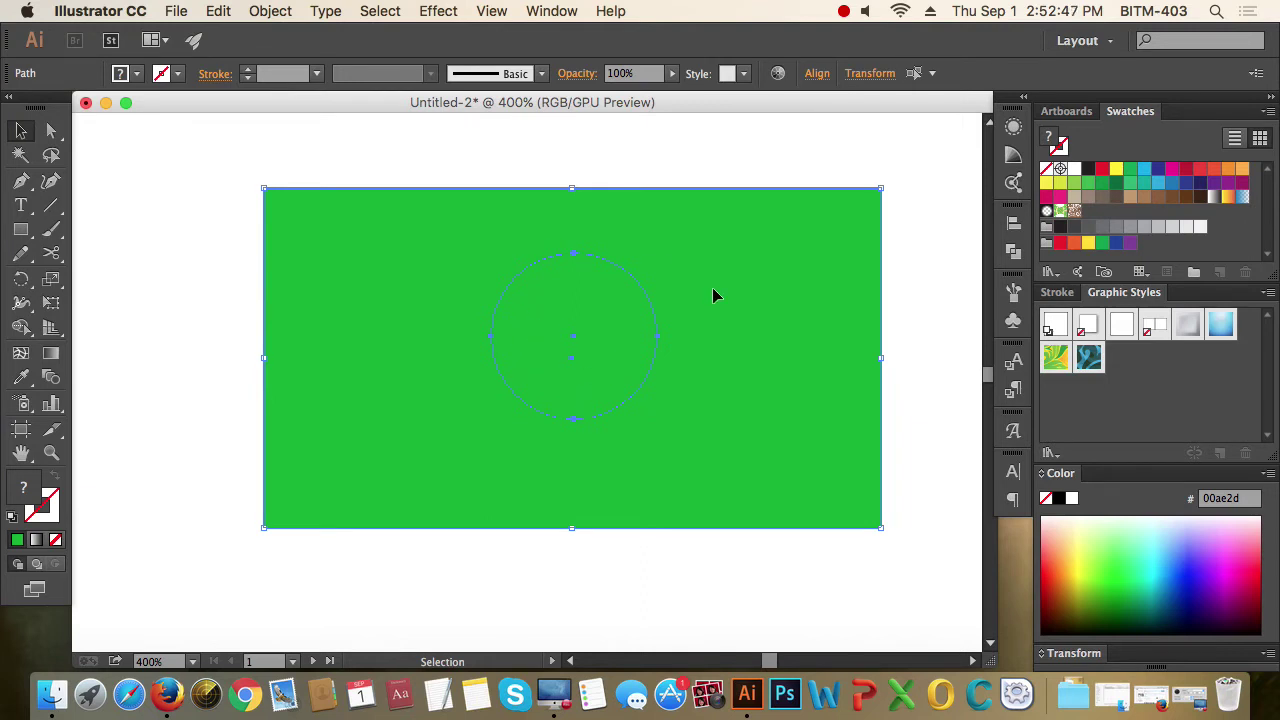
{"action": "left_click", "coordinate": [658, 557]}
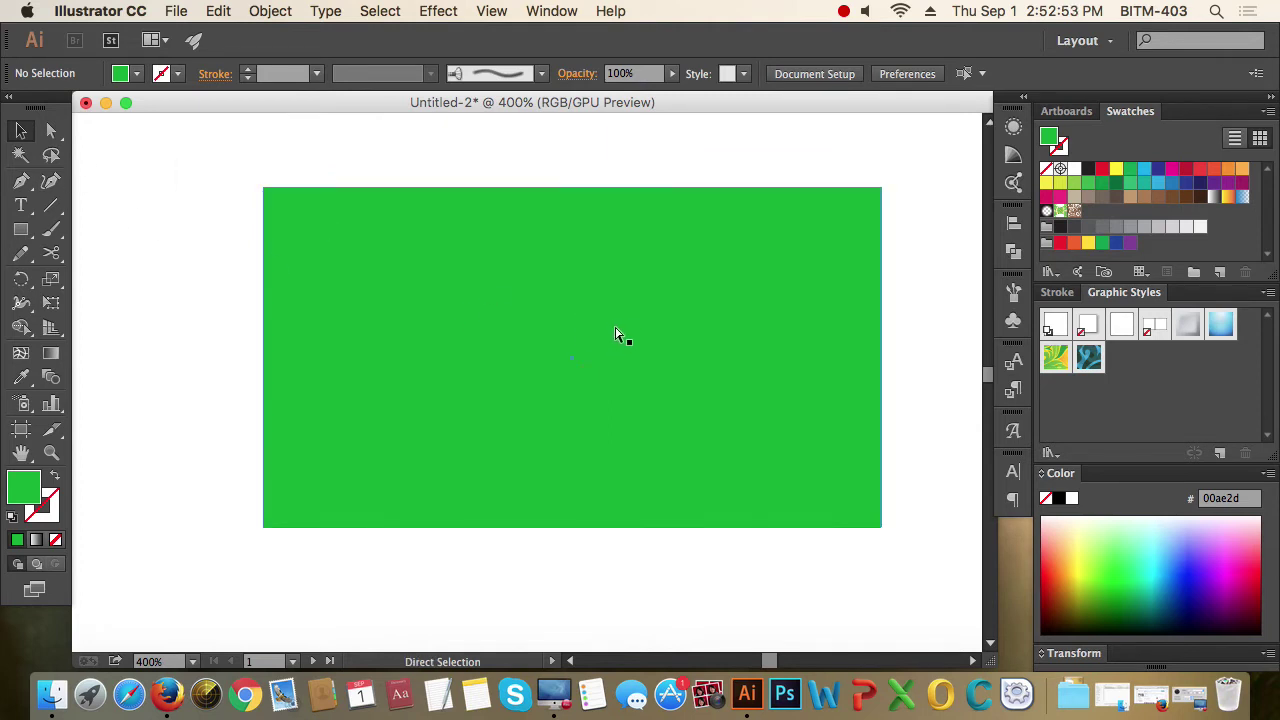
{"action": "left_click", "coordinate": [704, 340]}
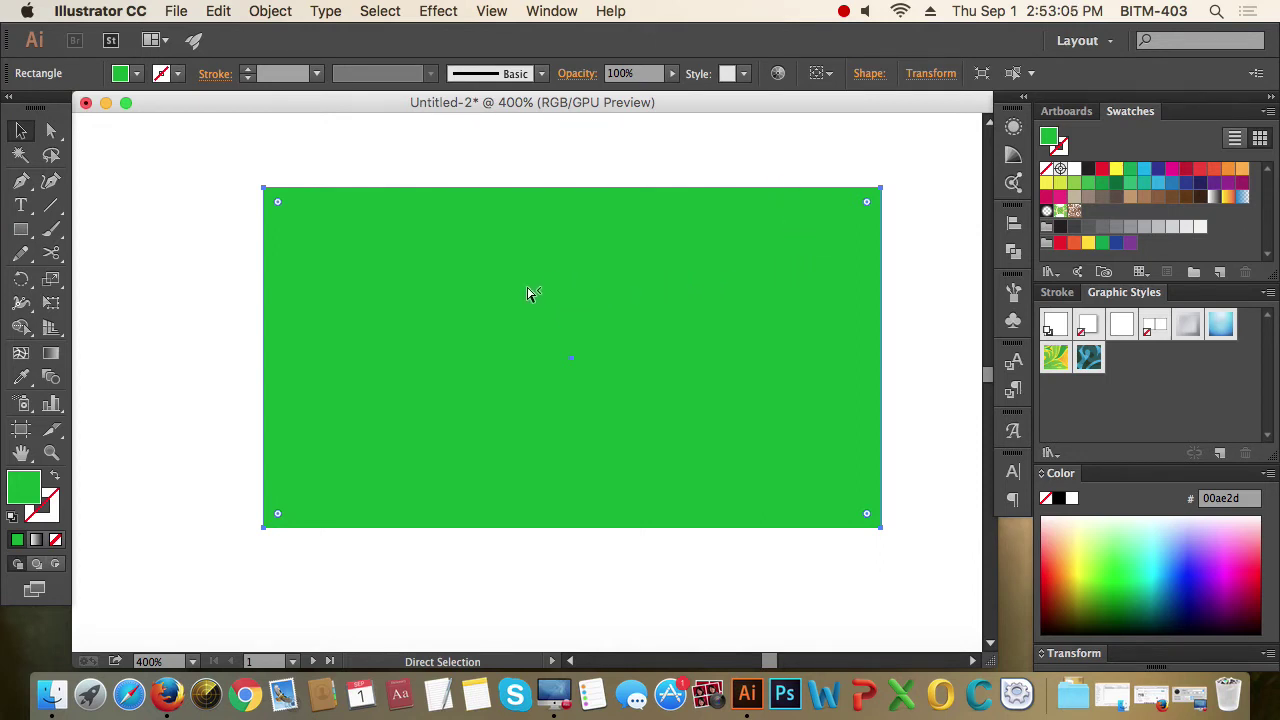
{"action": "left_click", "coordinate": [578, 295], "text": "ctrl"}
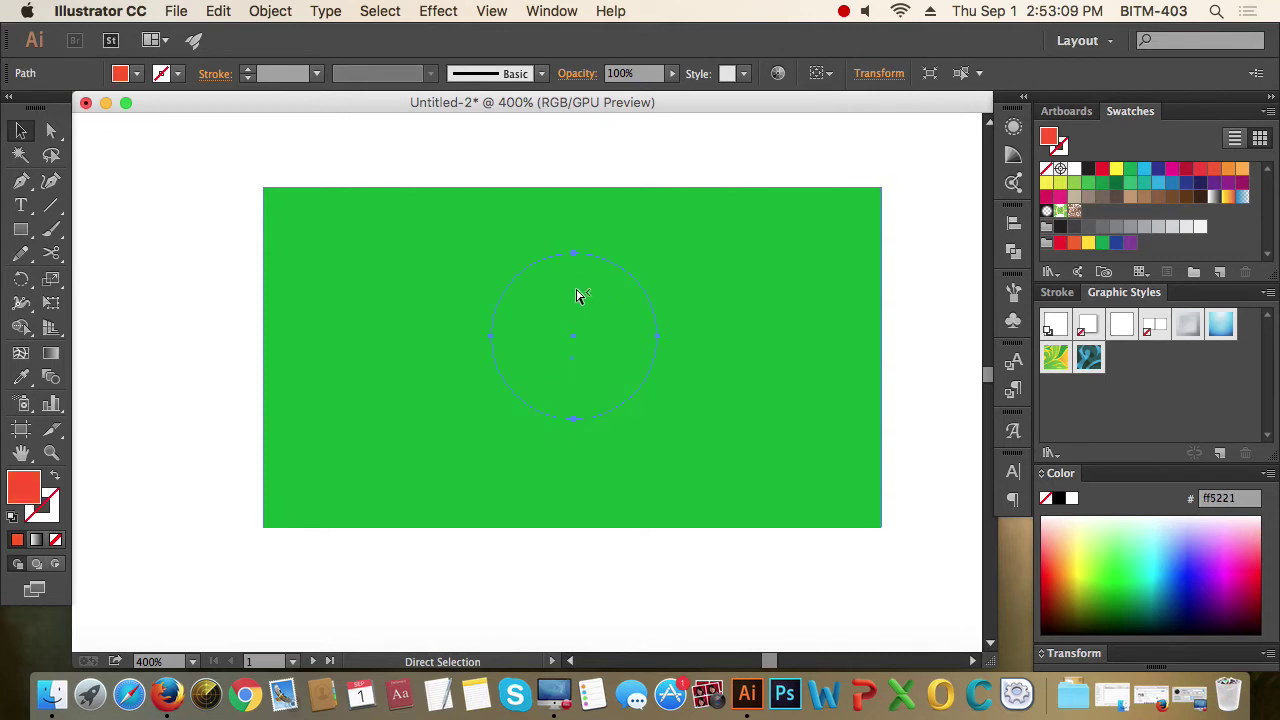
{"action": "left_click", "coordinate": [578, 295]}
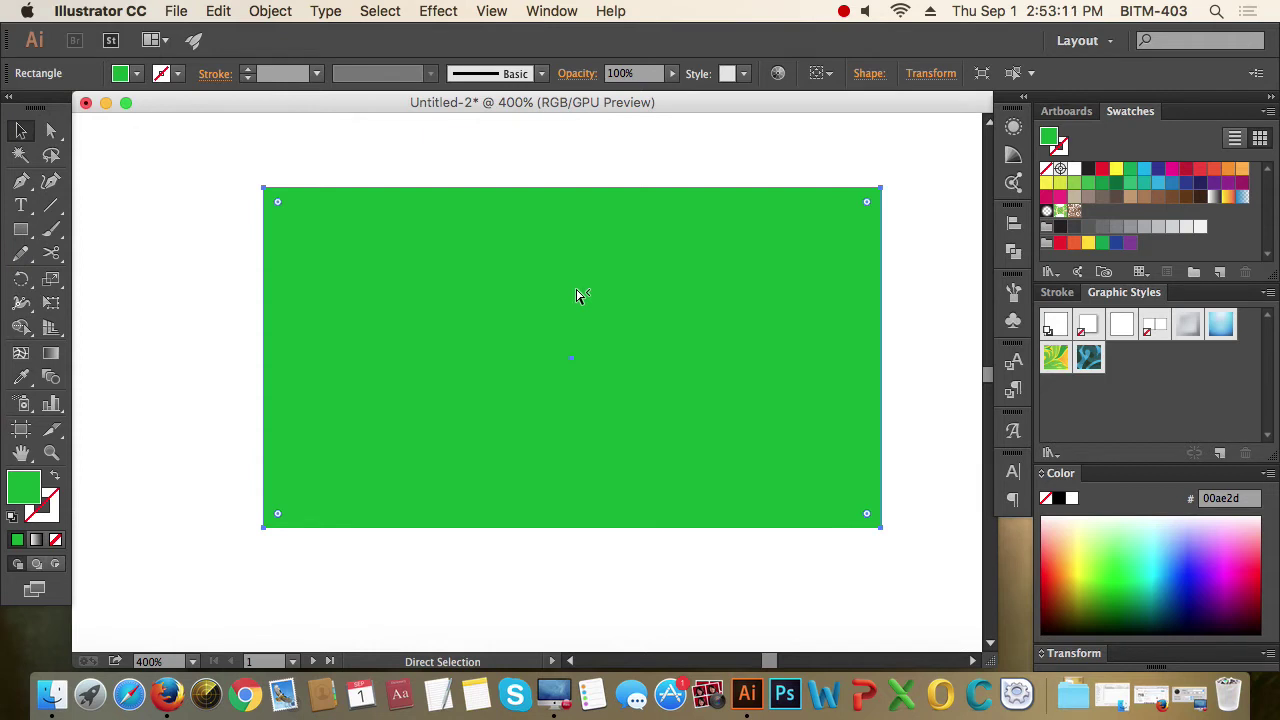
{"action": "left_click", "coordinate": [578, 295], "text": "ctrl"}
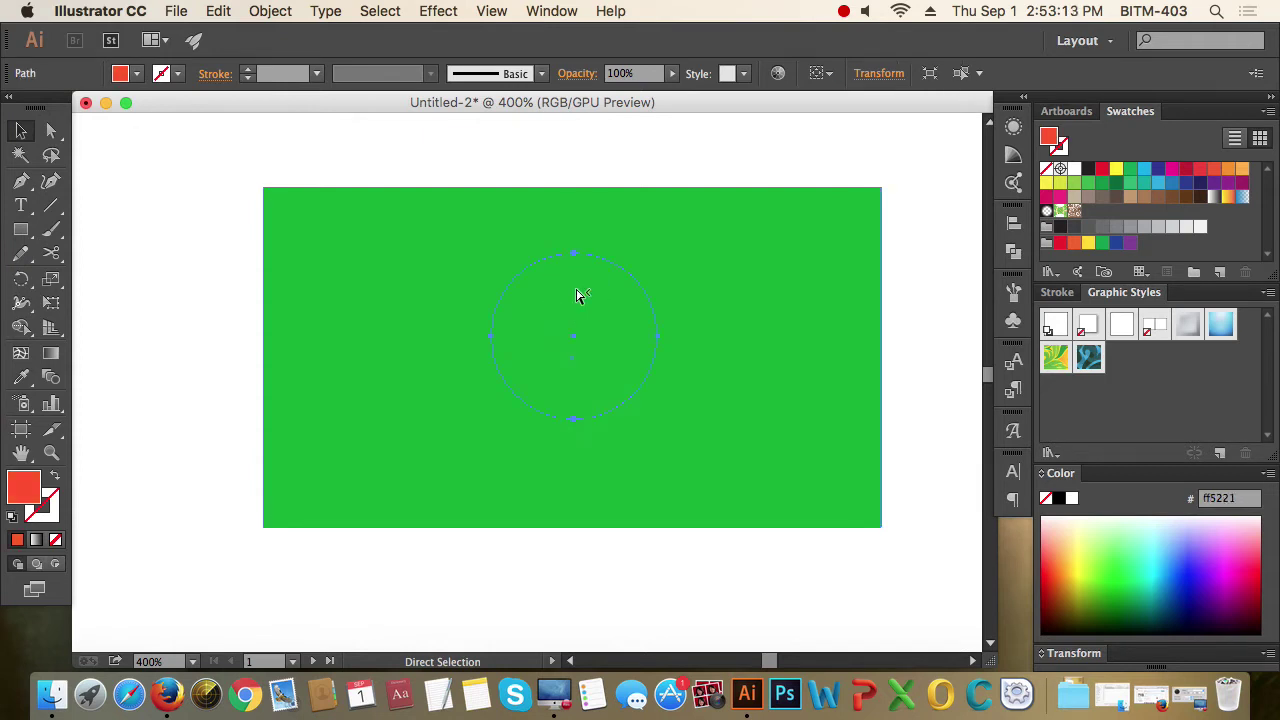
{"action": "left_click", "coordinate": [773, 450]}
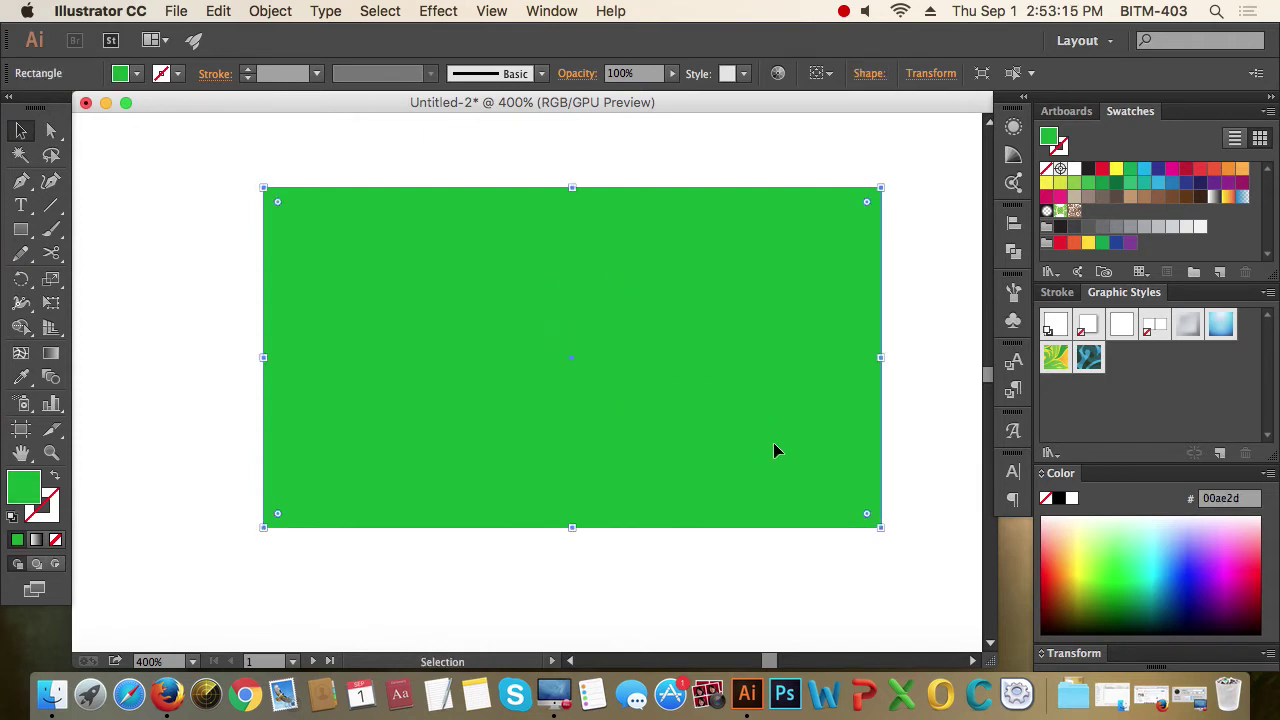
Scroll down and left back to the four overlapping rectangles
{"action": "scroll", "coordinate": [773, 450], "scroll_direction": "down", "scroll_amount": 1}
{"action": "scroll", "coordinate": [854, 506], "scroll_direction": "down", "scroll_amount": 5}
{"action": "scroll", "coordinate": [754, 480], "scroll_direction": "down", "scroll_amount": 4}
{"action": "scroll", "coordinate": [754, 480], "scroll_direction": "left", "scroll_amount": 2}
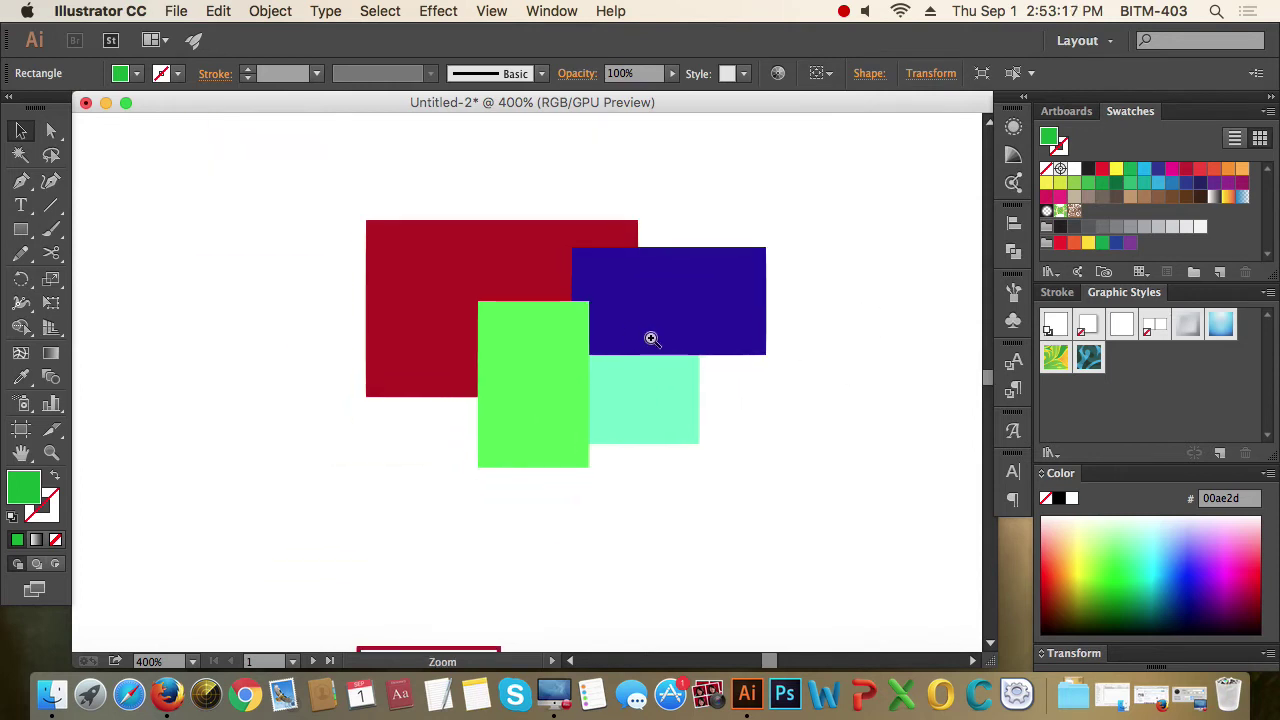
Zoom in, switch to Direct Selection (A), and click through the blue, mint and red rectangles
{"action": "left_click", "coordinate": [651, 339]}
{"action": "key", "text": "a"}
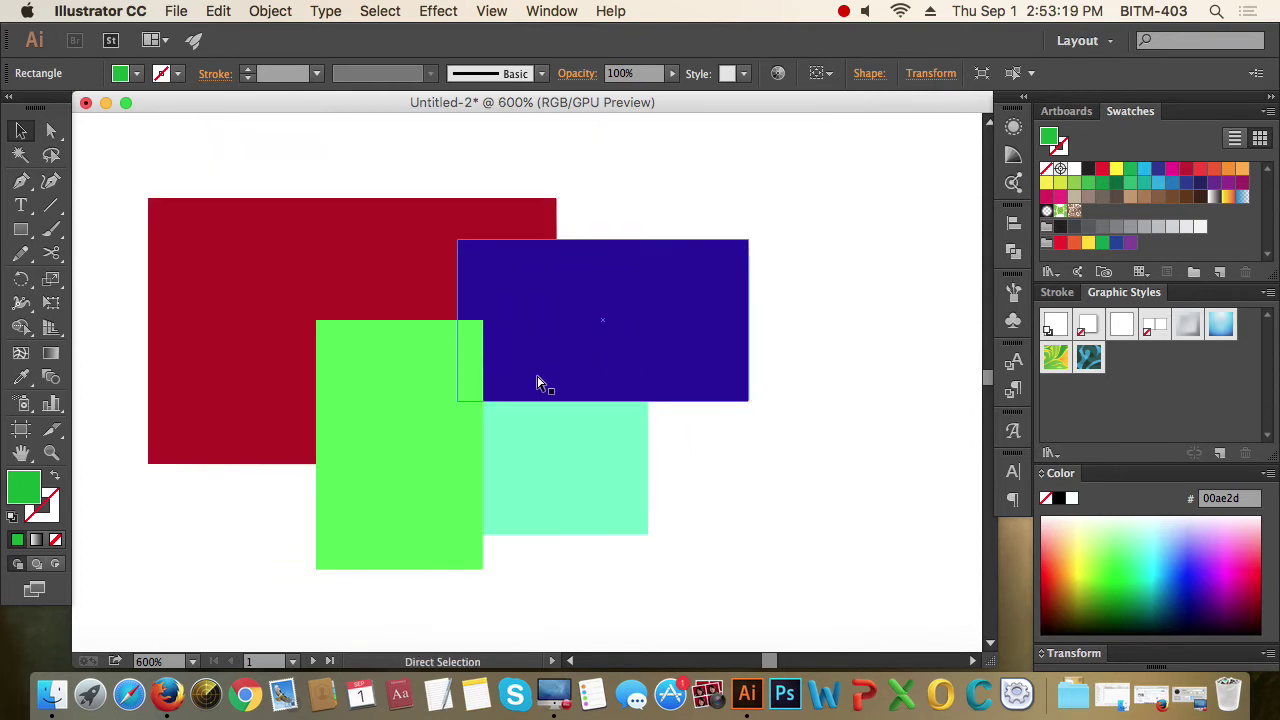
{"action": "left_click", "coordinate": [527, 366]}
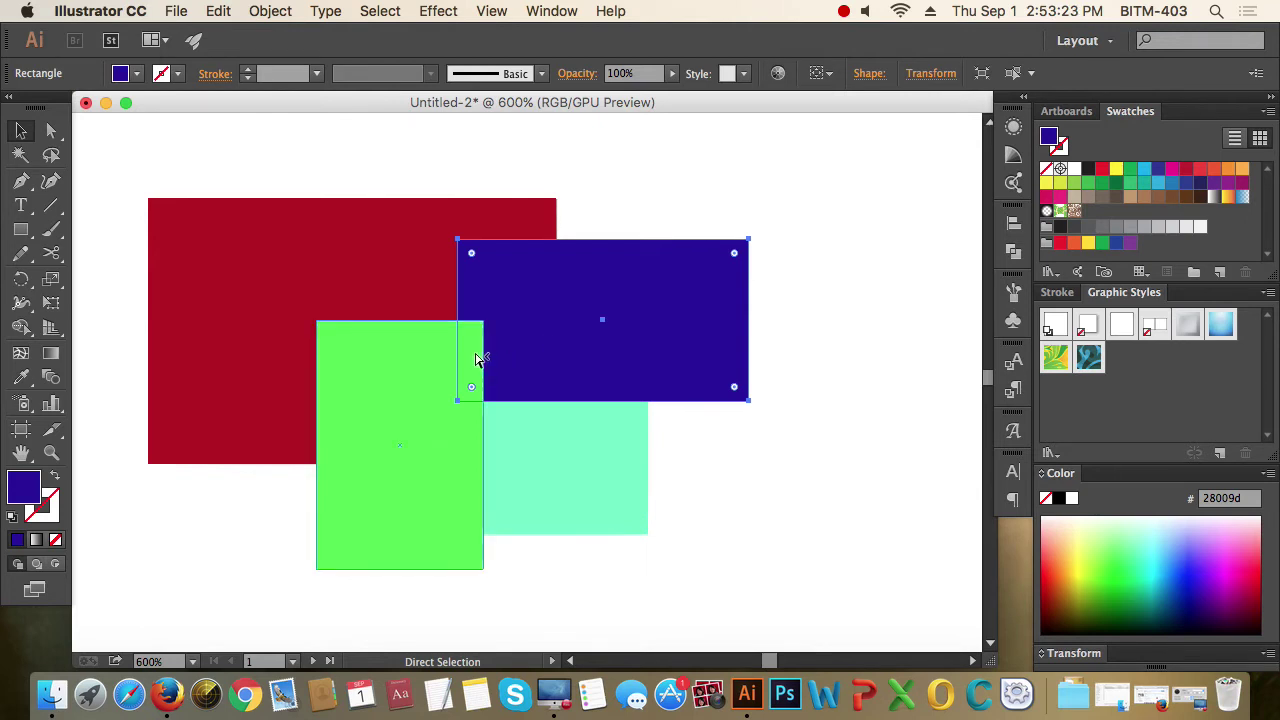
{"action": "left_click", "coordinate": [529, 391]}
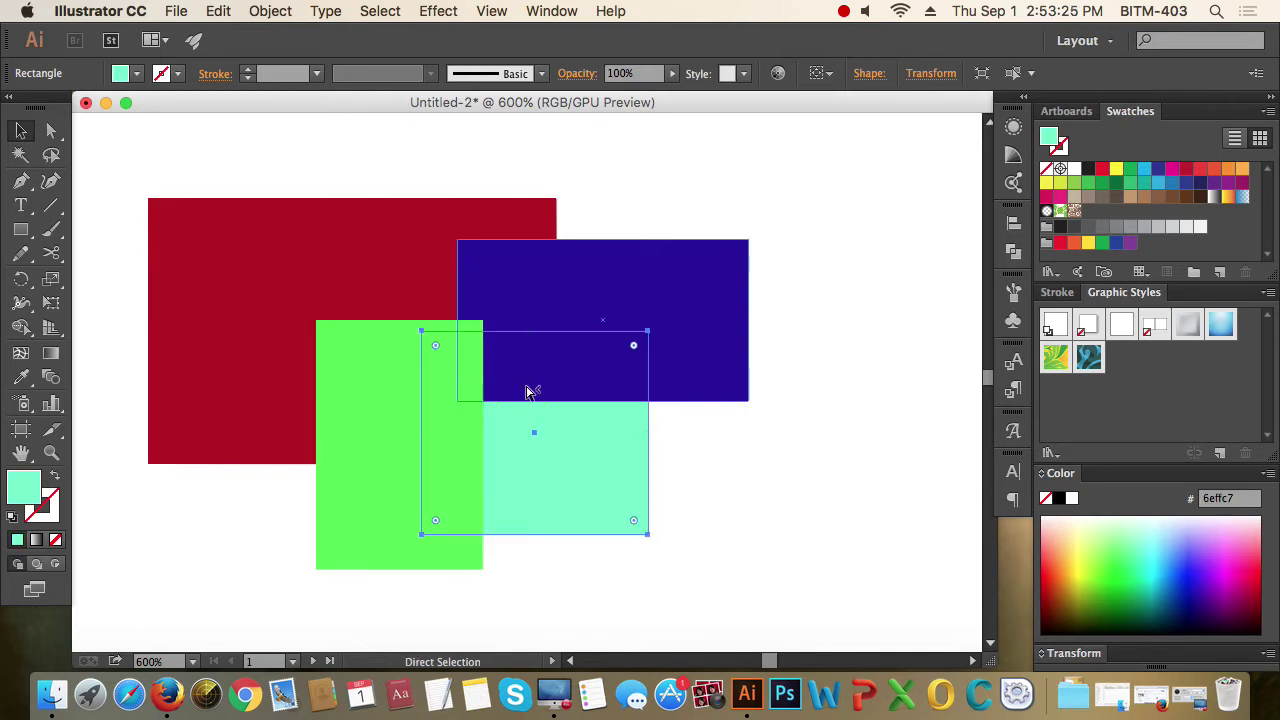
{"action": "left_click", "coordinate": [529, 391]}
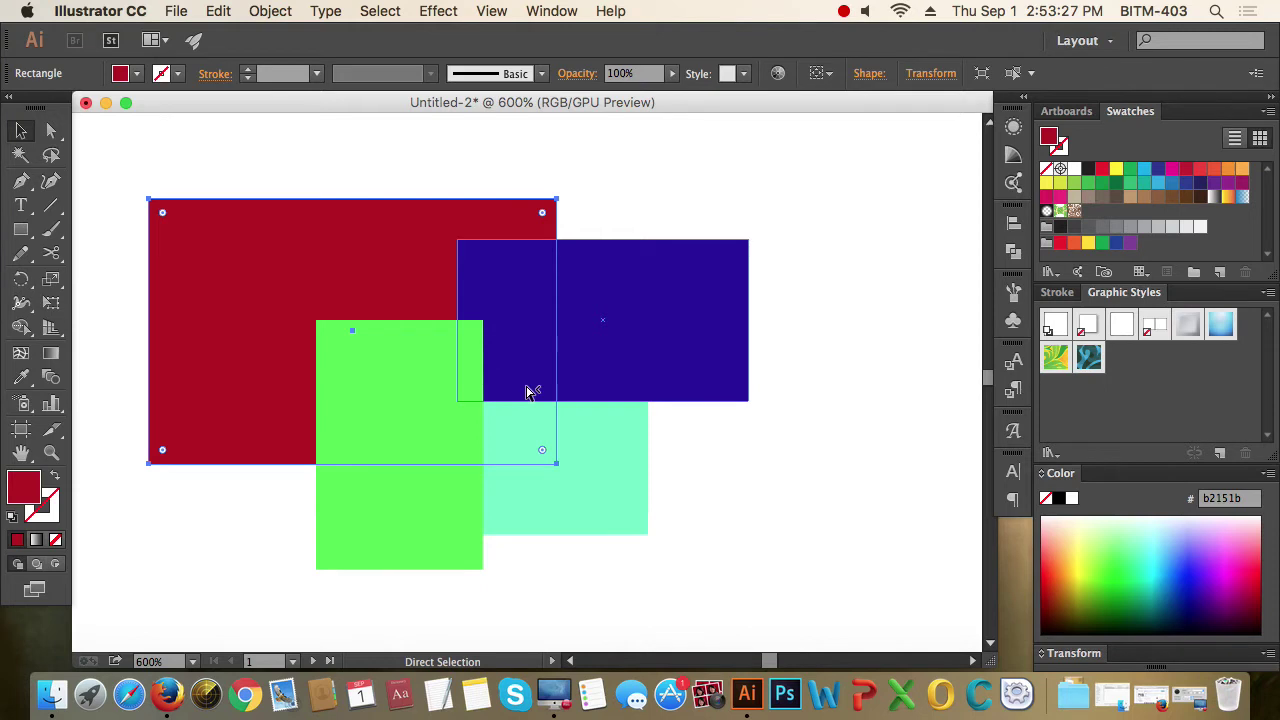
{"action": "left_click", "coordinate": [529, 391]}
{"action": "left_click", "coordinate": [529, 391]}
{"action": "left_click", "coordinate": [529, 391]}
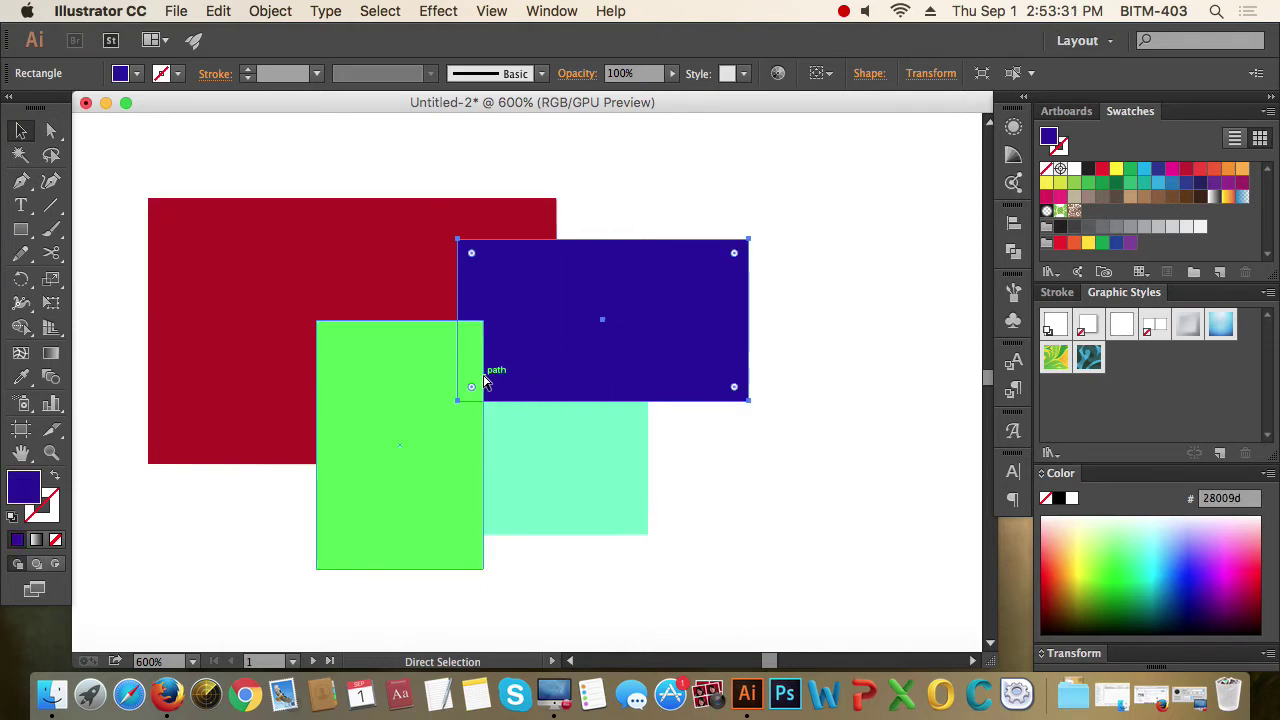
Cycle repeatedly through the stacked rectangles at a second overlap point
{"action": "left_click", "coordinate": [479, 378]}
{"action": "left_click", "coordinate": [479, 378]}
{"action": "left_click", "coordinate": [479, 378]}
{"action": "left_click", "coordinate": [479, 378]}
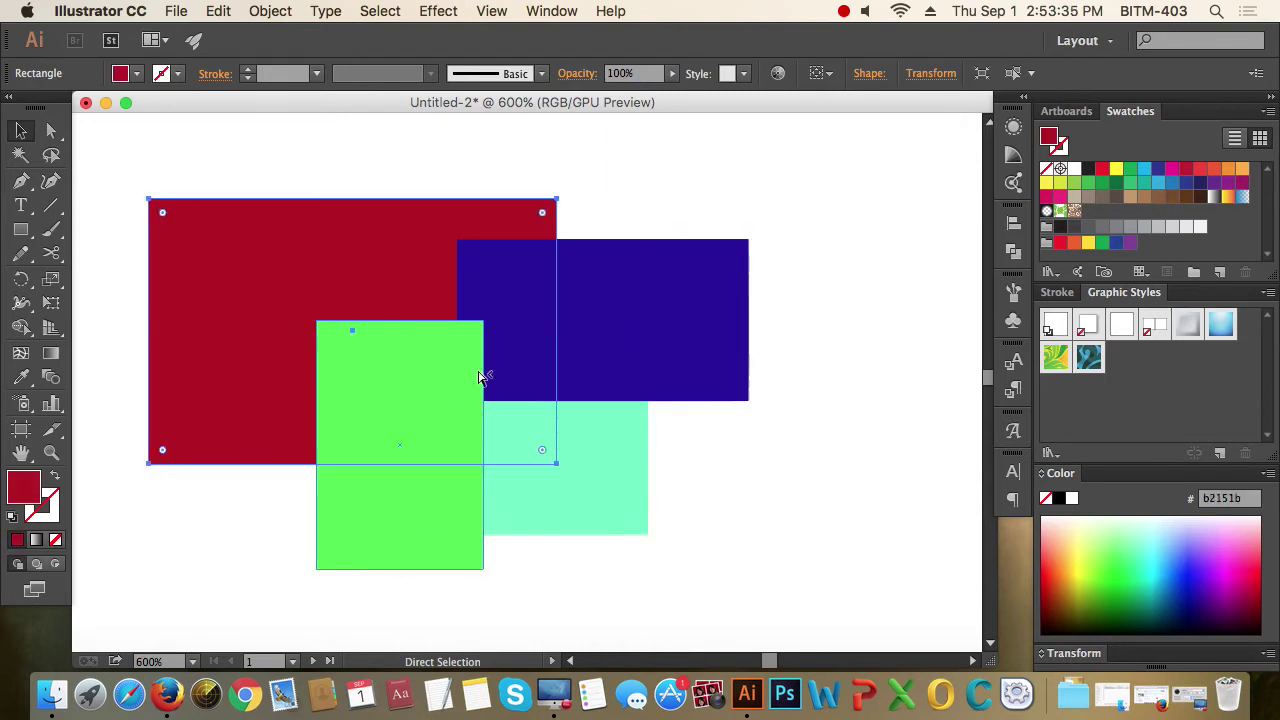
{"action": "left_click", "coordinate": [479, 378]}
{"action": "left_click", "coordinate": [479, 378]}
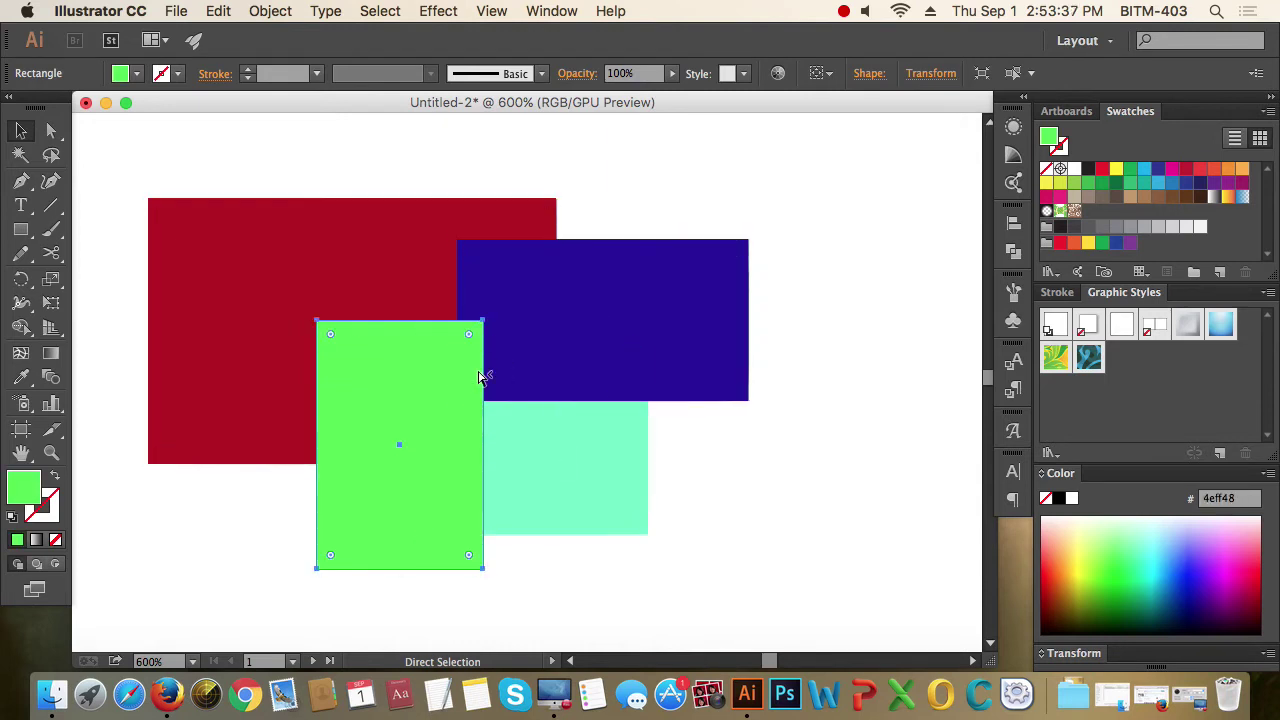
Deselect, press A again, and select the blue rectangle then the mint one behind it
{"action": "left_click", "coordinate": [716, 447]}
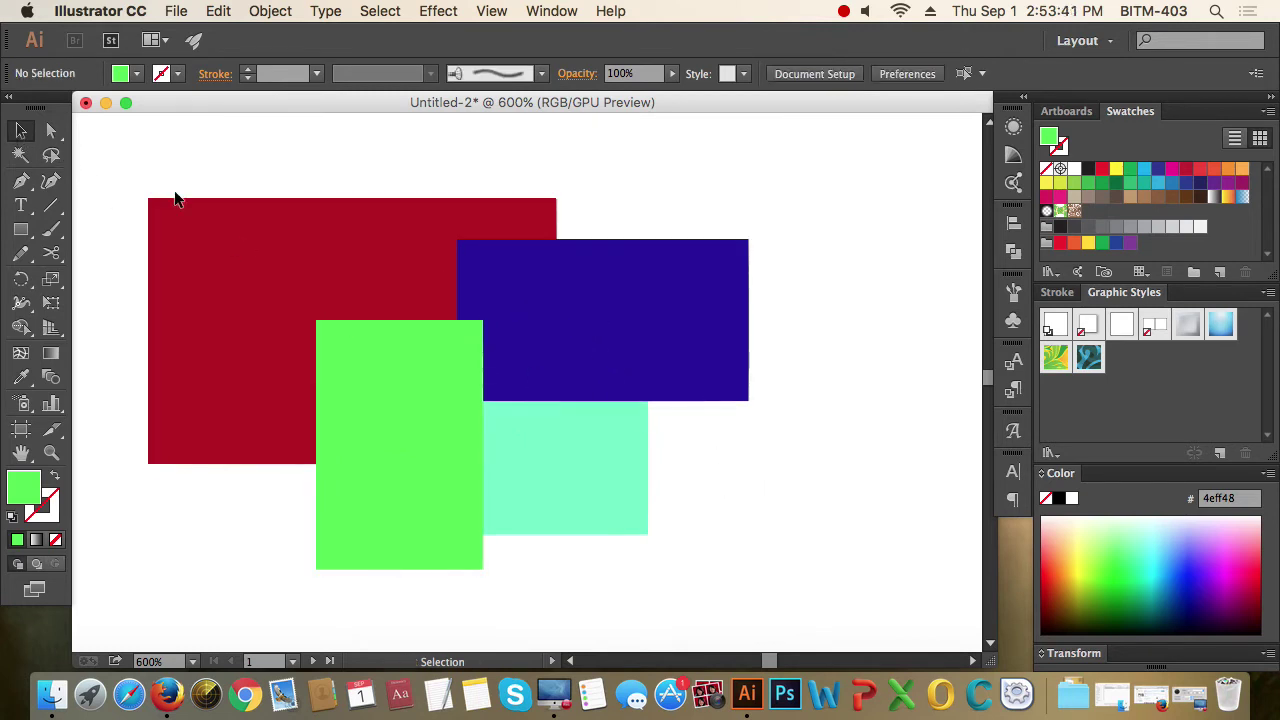
{"action": "key", "text": "a"}
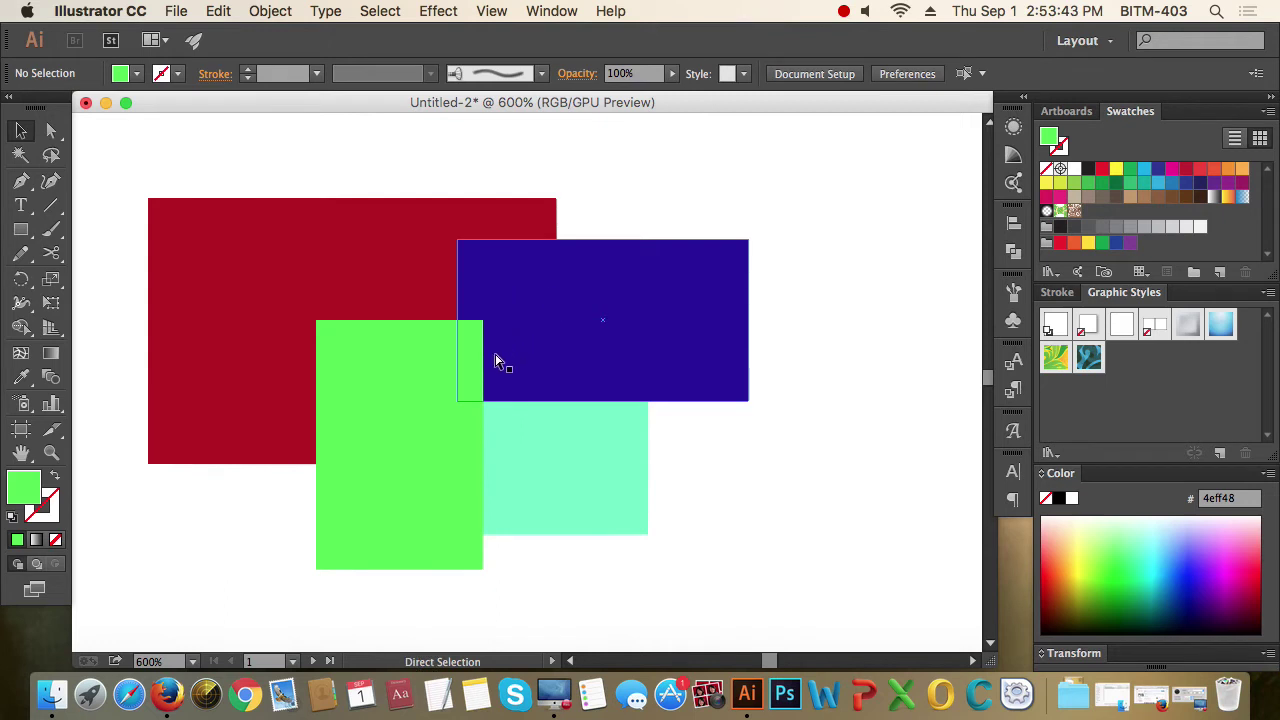
{"action": "left_click", "coordinate": [501, 363]}
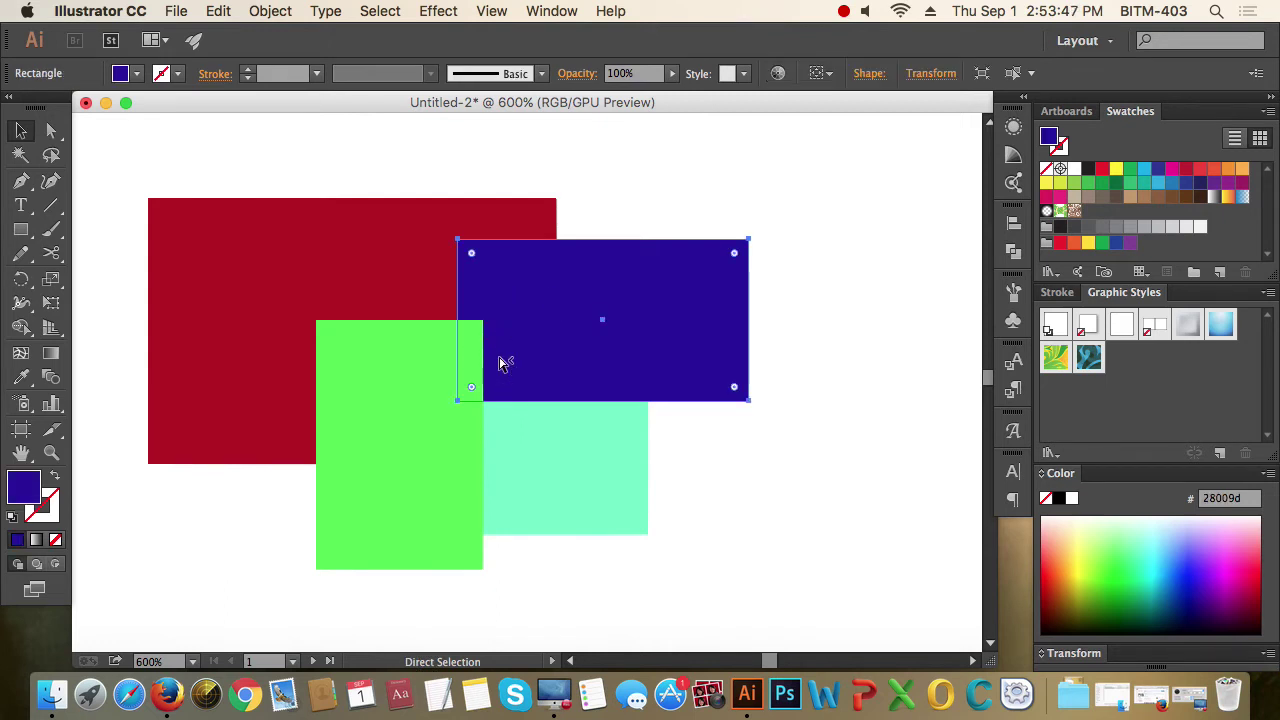
{"action": "left_click", "coordinate": [501, 363], "text": "super"}
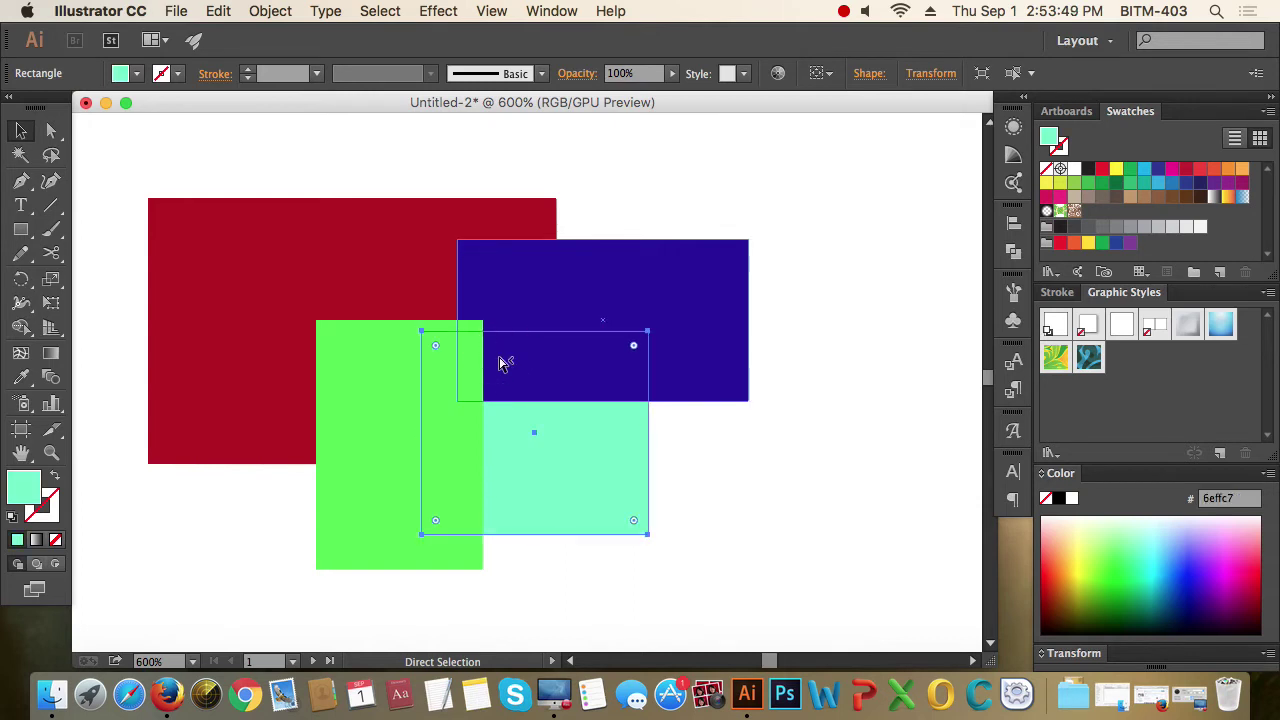
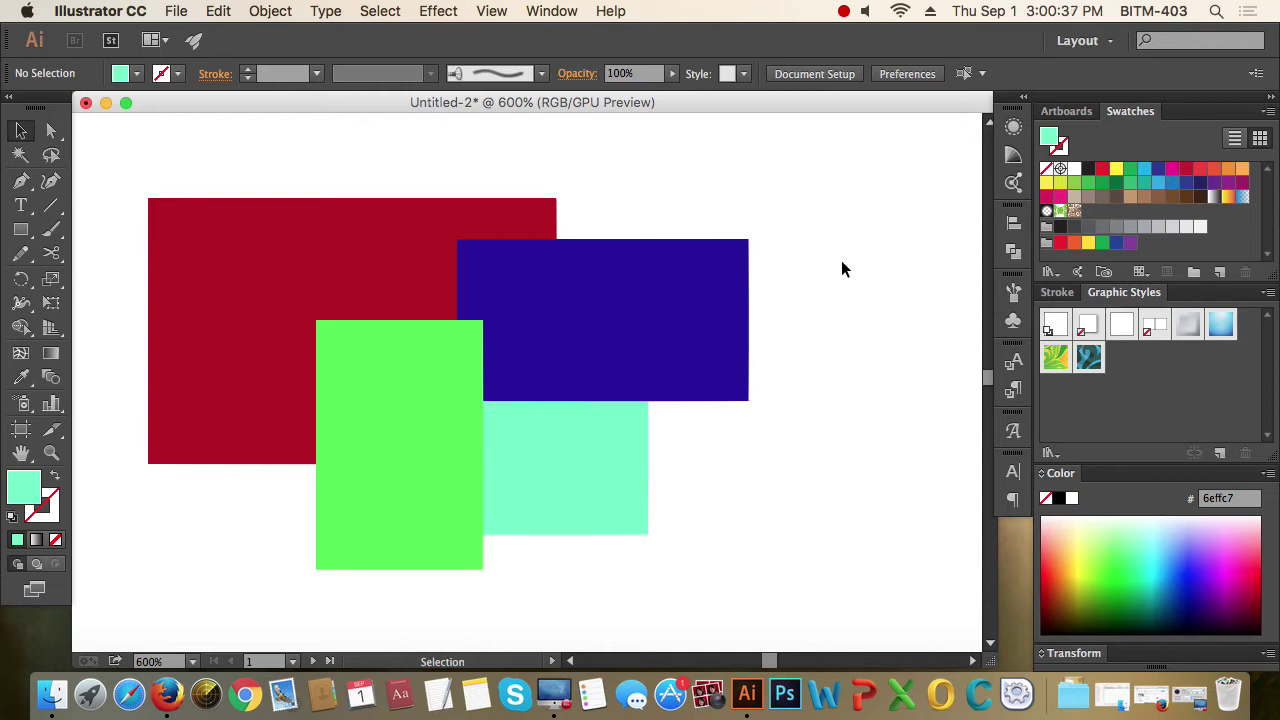
Turn off GPU Preview and show rulers around the canvas
{"action": "key", "text": "super+e"}
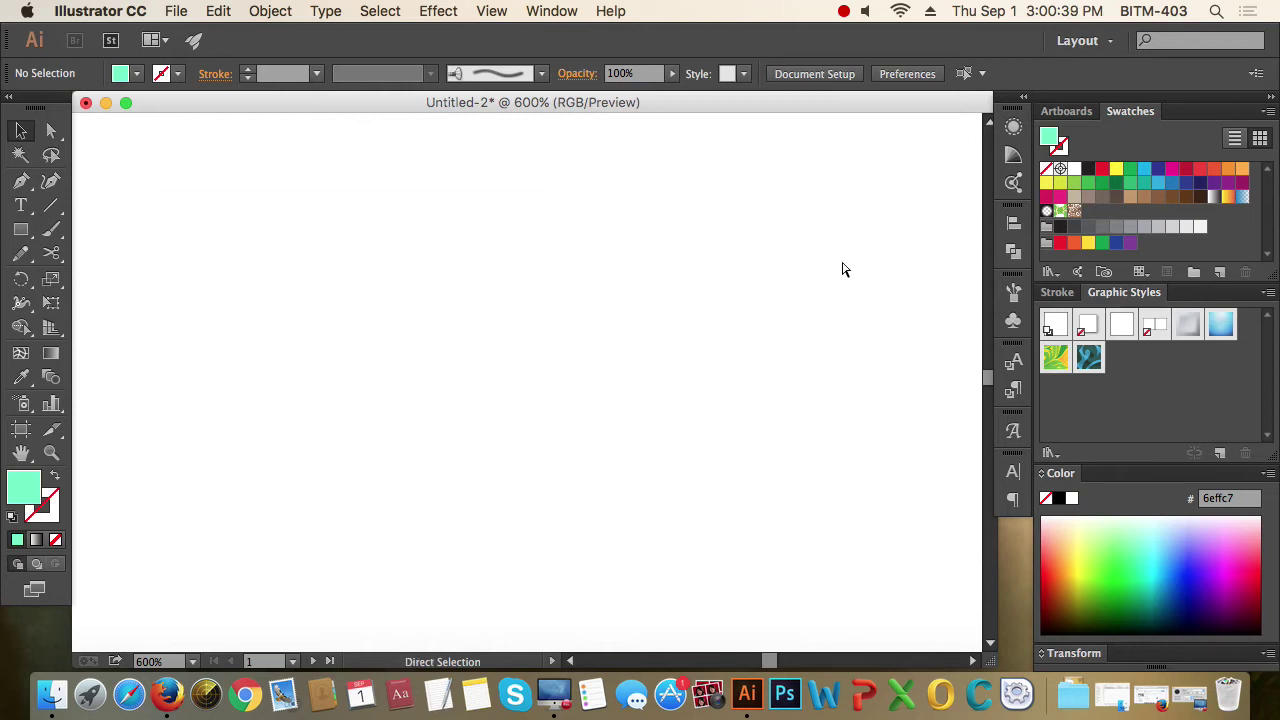
{"action": "key", "text": "super+r"}
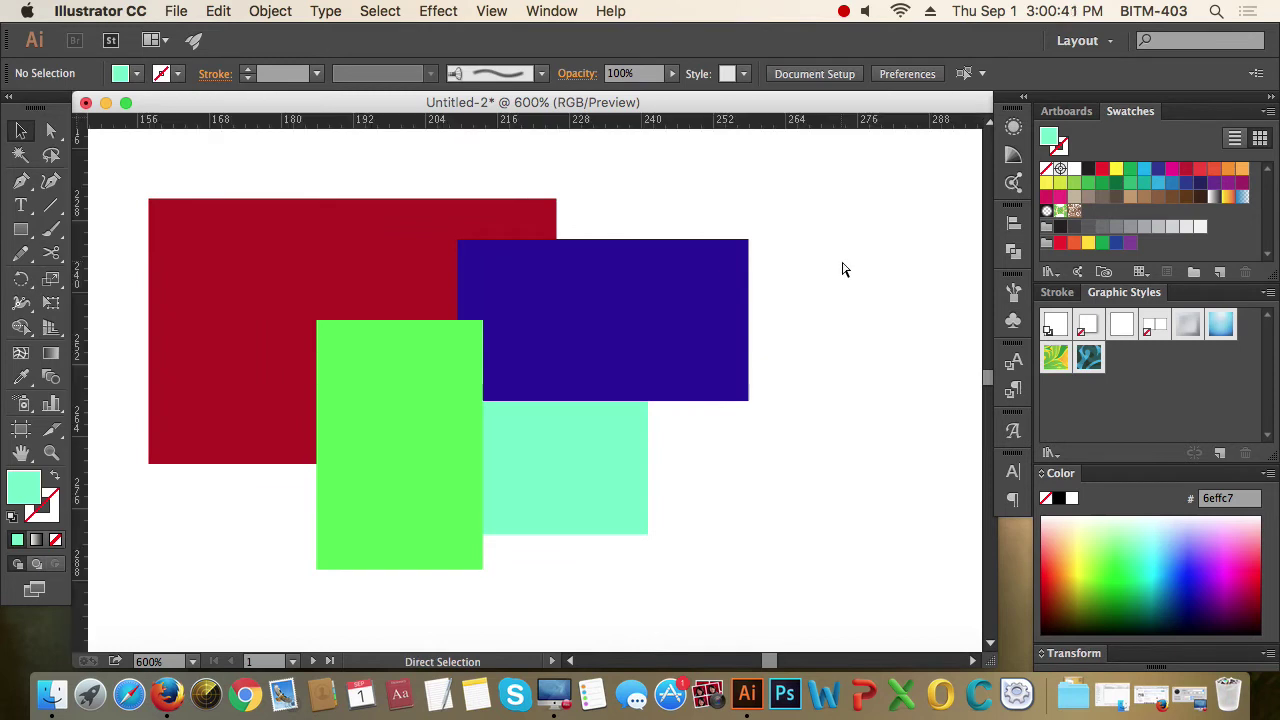
{"action": "key", "text": "super+r"}
{"action": "key", "text": "super+r"}
Browse the Object and View menus, then marquee-select all four rectangles
{"action": "left_click", "coordinate": [220, 11]}
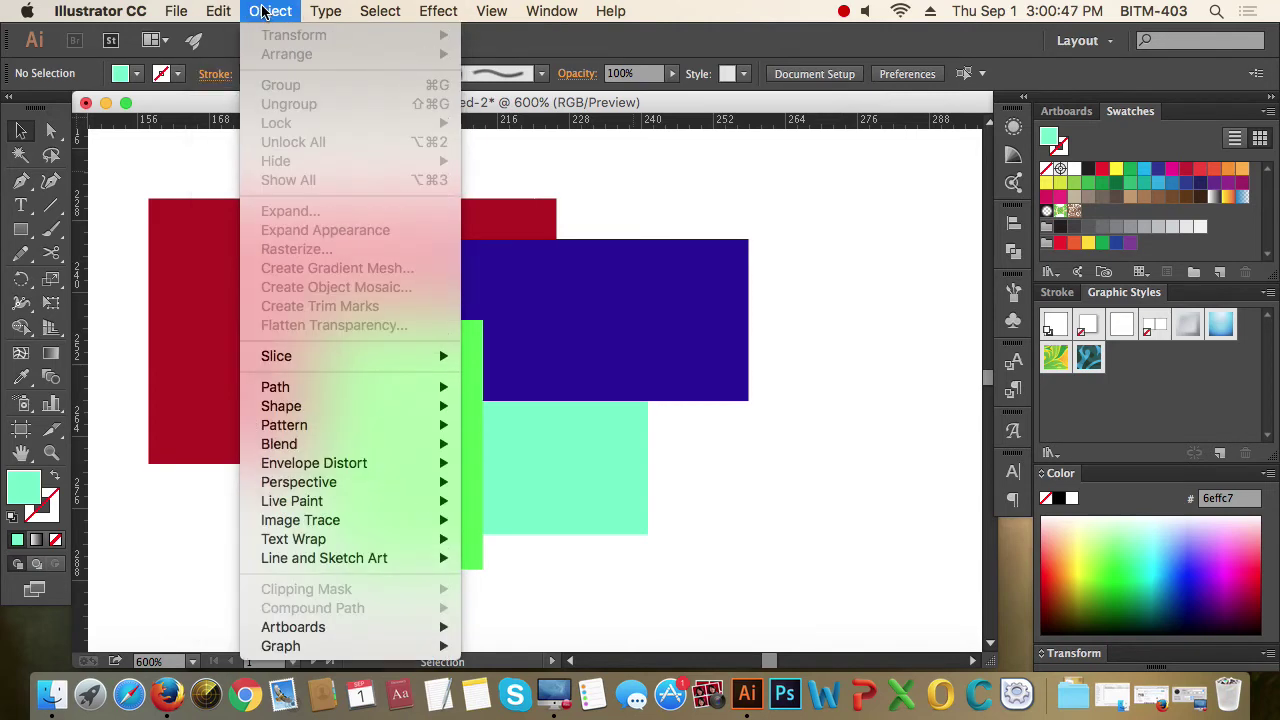
{"action": "left_click", "coordinate": [263, 11]}
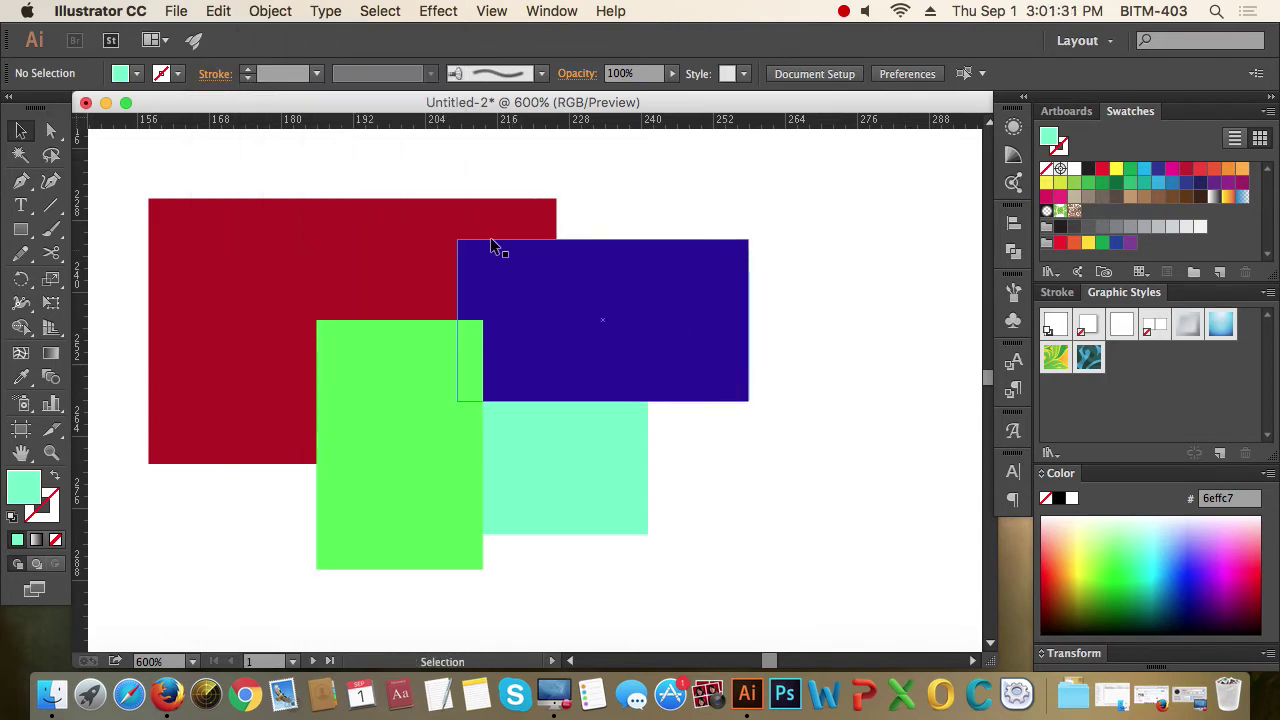
{"action": "left_click", "coordinate": [491, 11]}
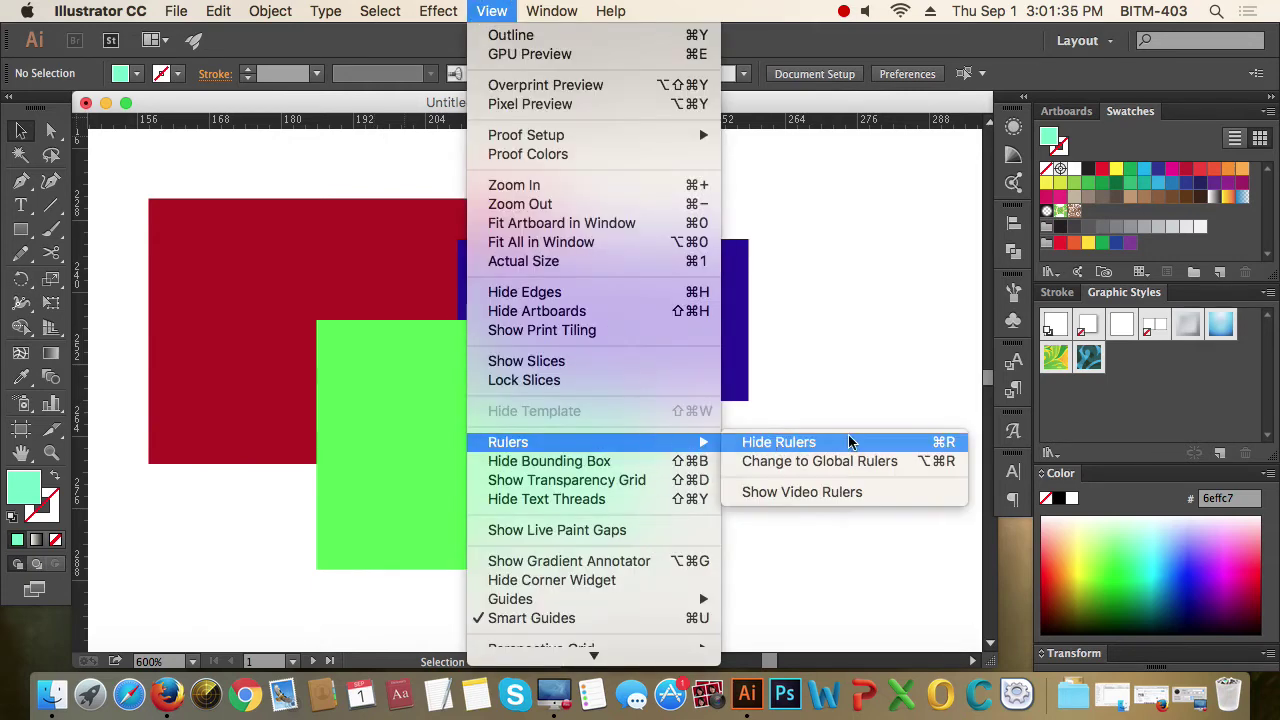
{"action": "mouse_move", "coordinate": [508, 442]}
{"action": "left_click", "coordinate": [873, 262]}
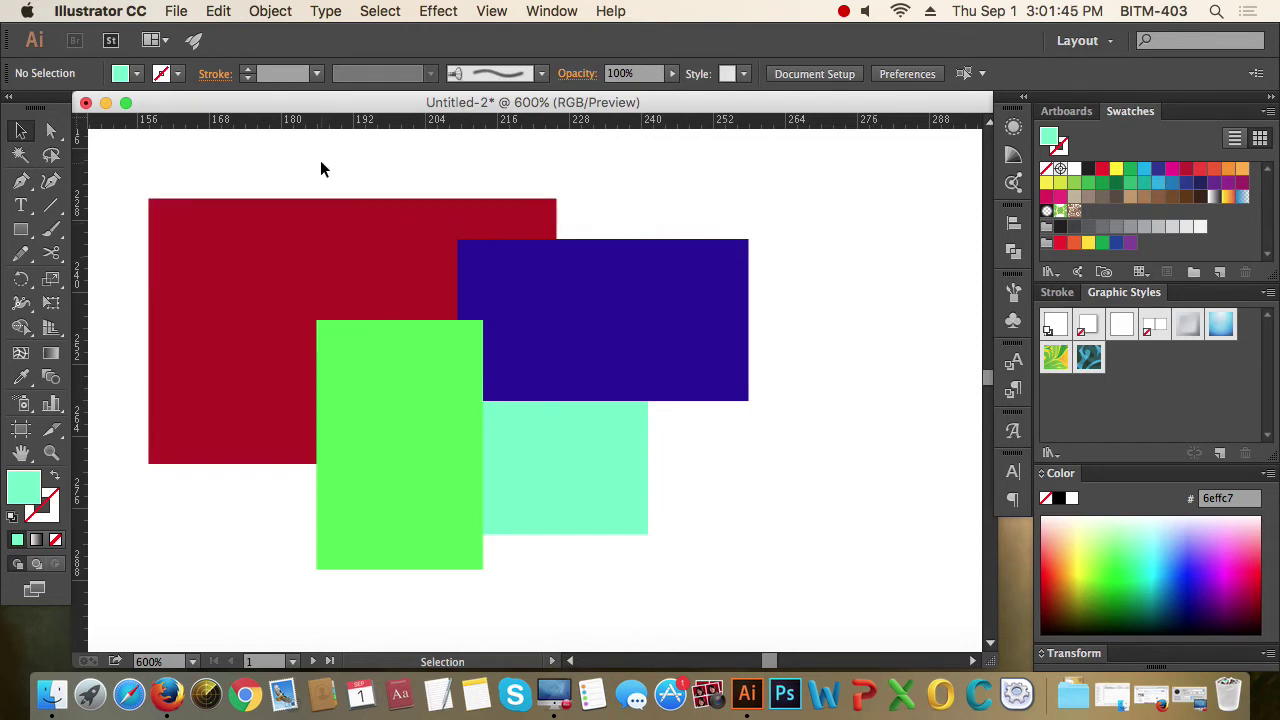
{"action": "left_click_drag", "start_coordinate": [280, 150], "coordinate": [643, 468]}
Delete the rectangles and switch the ruler units to inches
{"action": "key", "text": "Delete"}
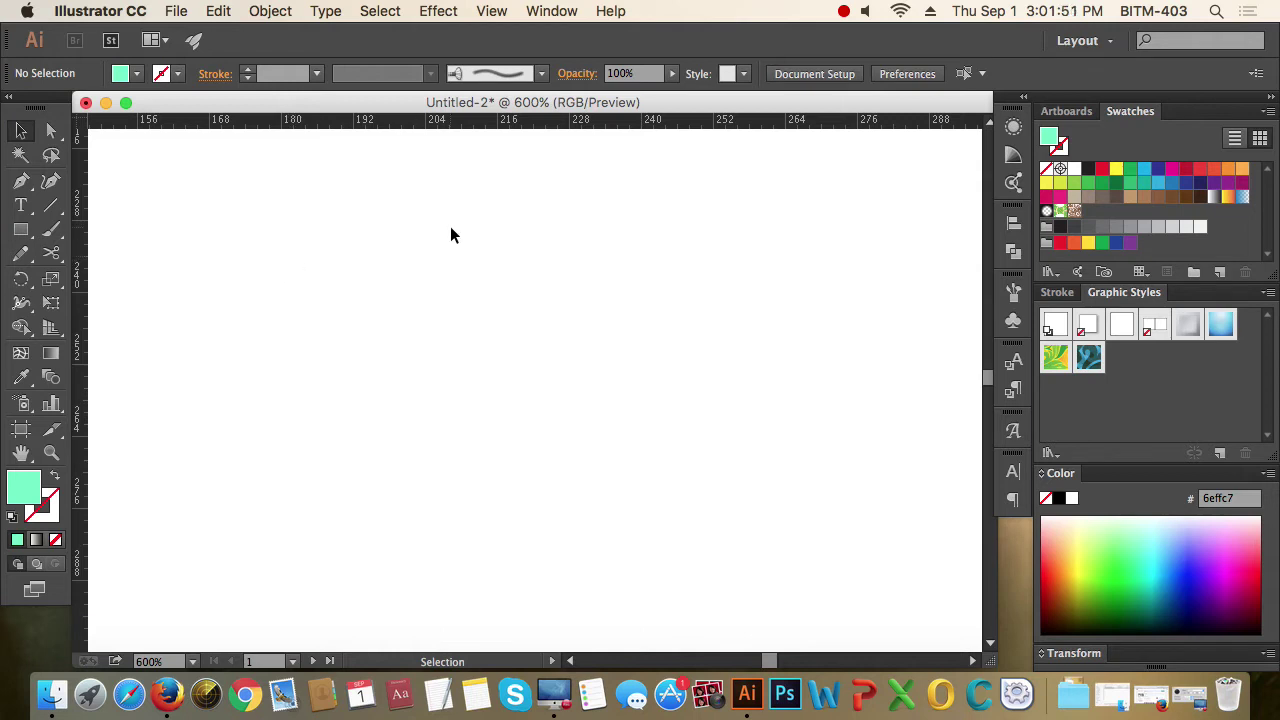
{"action": "right_click", "coordinate": [547, 122]}
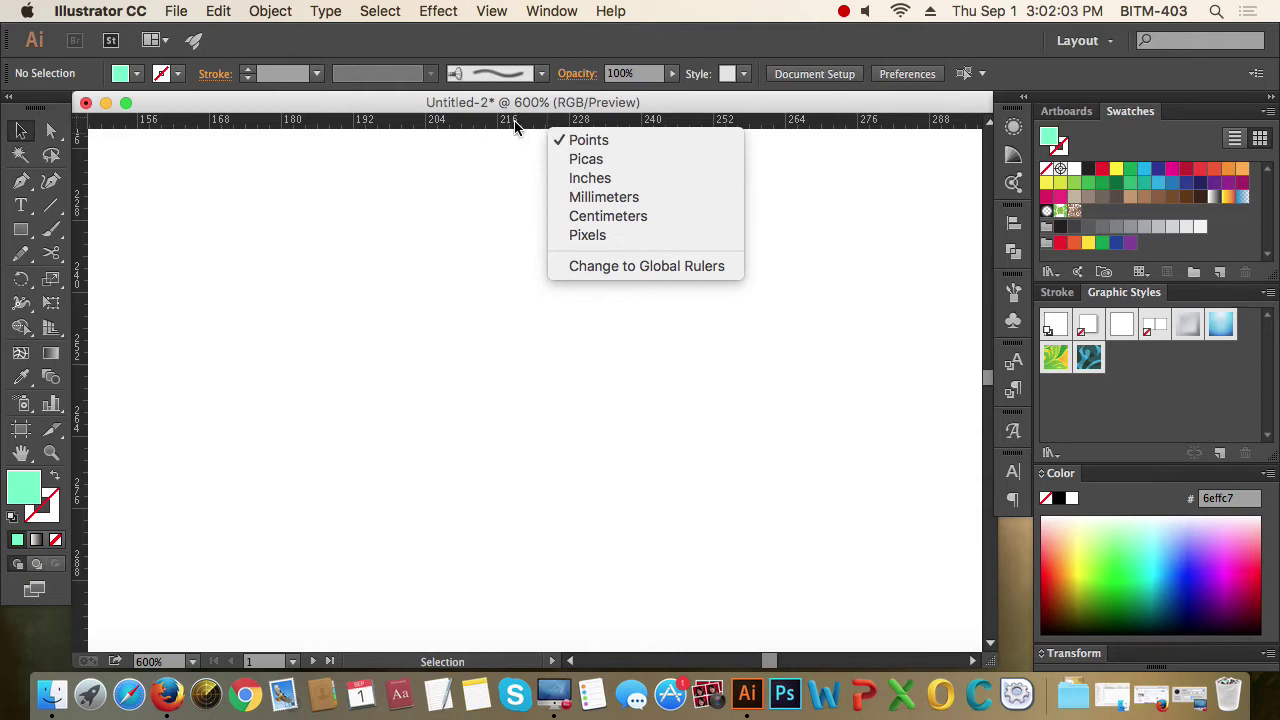
{"action": "left_click", "coordinate": [612, 178]}
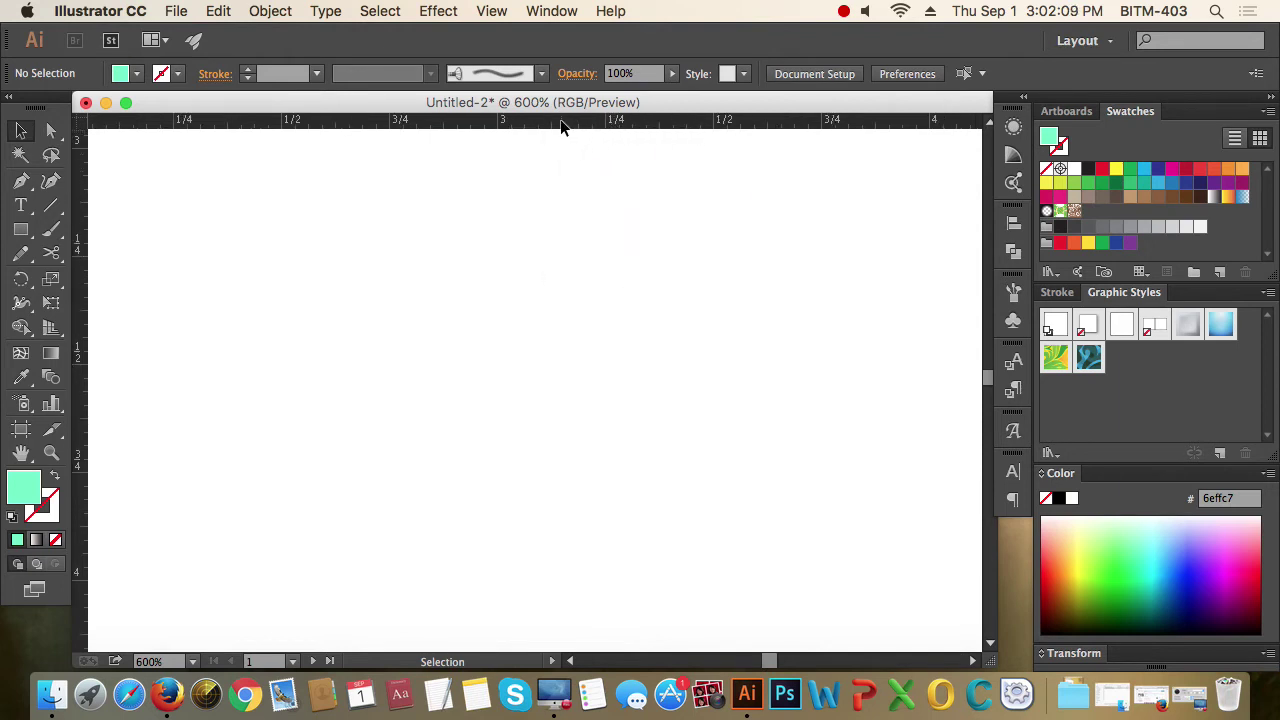
Drag out three vertical and four horizontal guides to form a grid
{"action": "left_click_drag", "start_coordinate": [563, 127], "coordinate": [555, 378]}
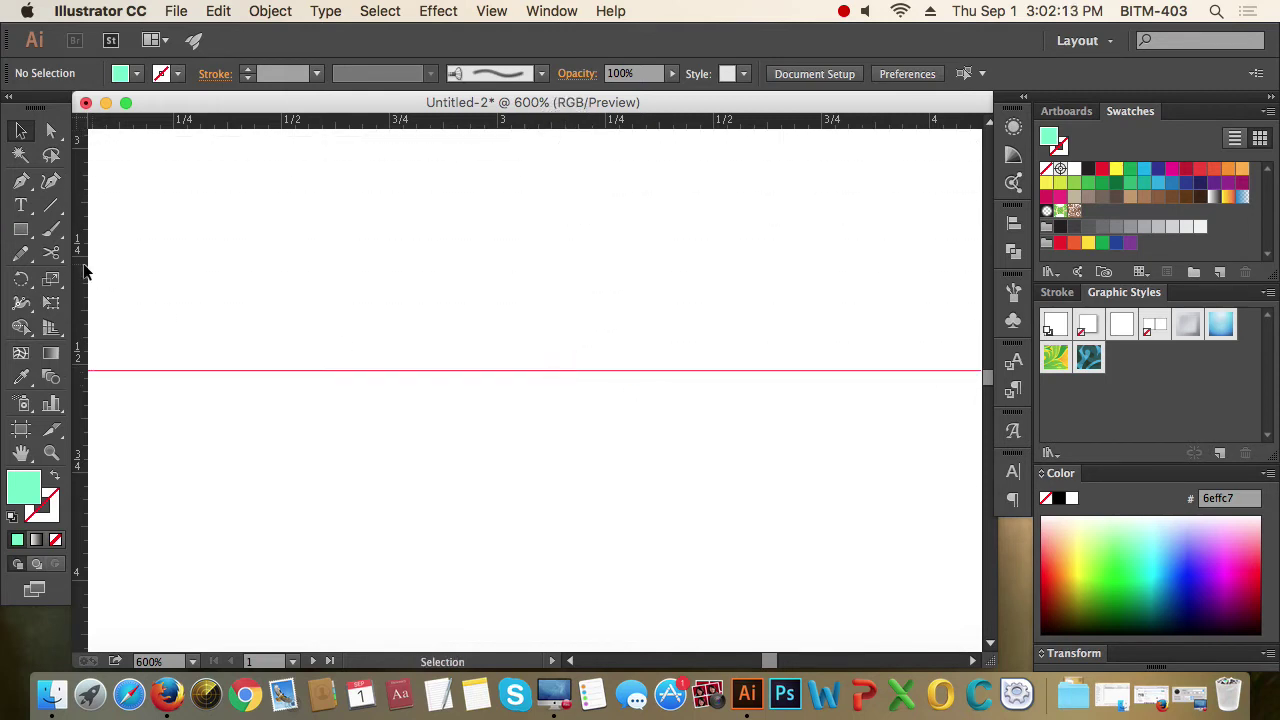
{"action": "left_click_drag", "start_coordinate": [80, 264], "coordinate": [502, 296]}
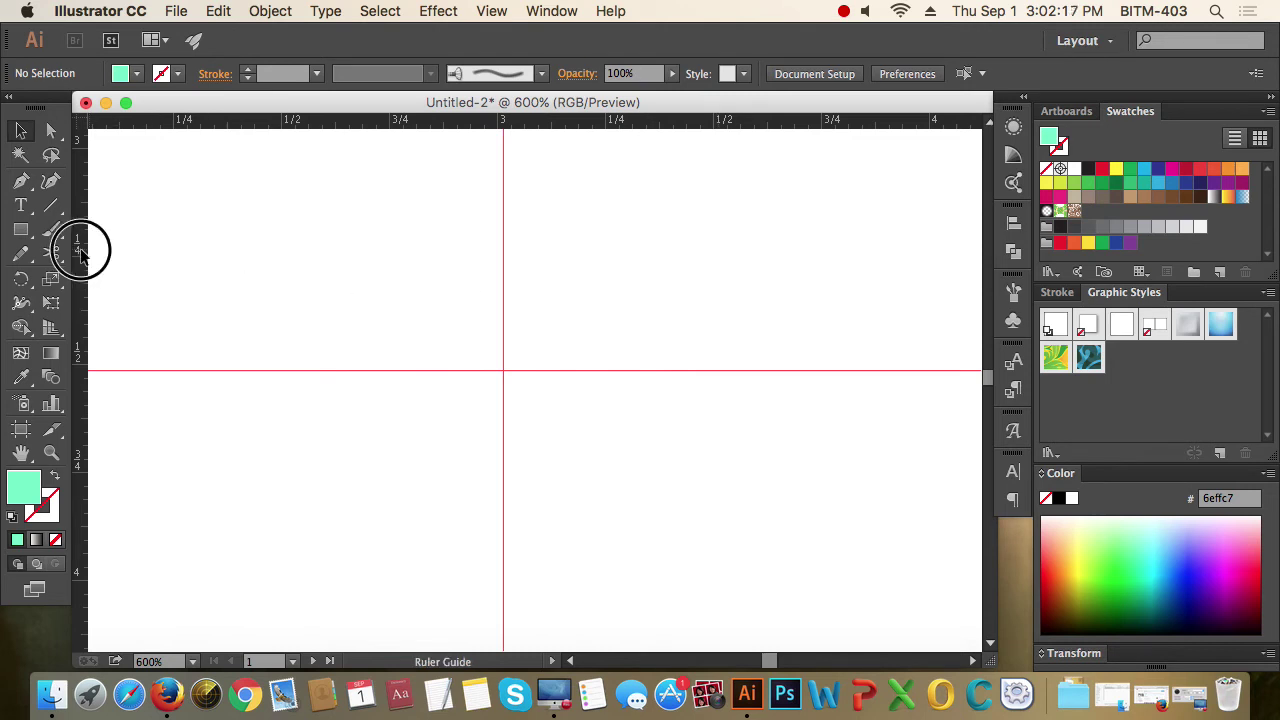
{"action": "left_click_drag", "start_coordinate": [86, 252], "coordinate": [449, 289]}
{"action": "left_click_drag", "start_coordinate": [80, 285], "coordinate": [341, 286]}
{"action": "left_click_drag", "start_coordinate": [650, 124], "coordinate": [668, 341]}
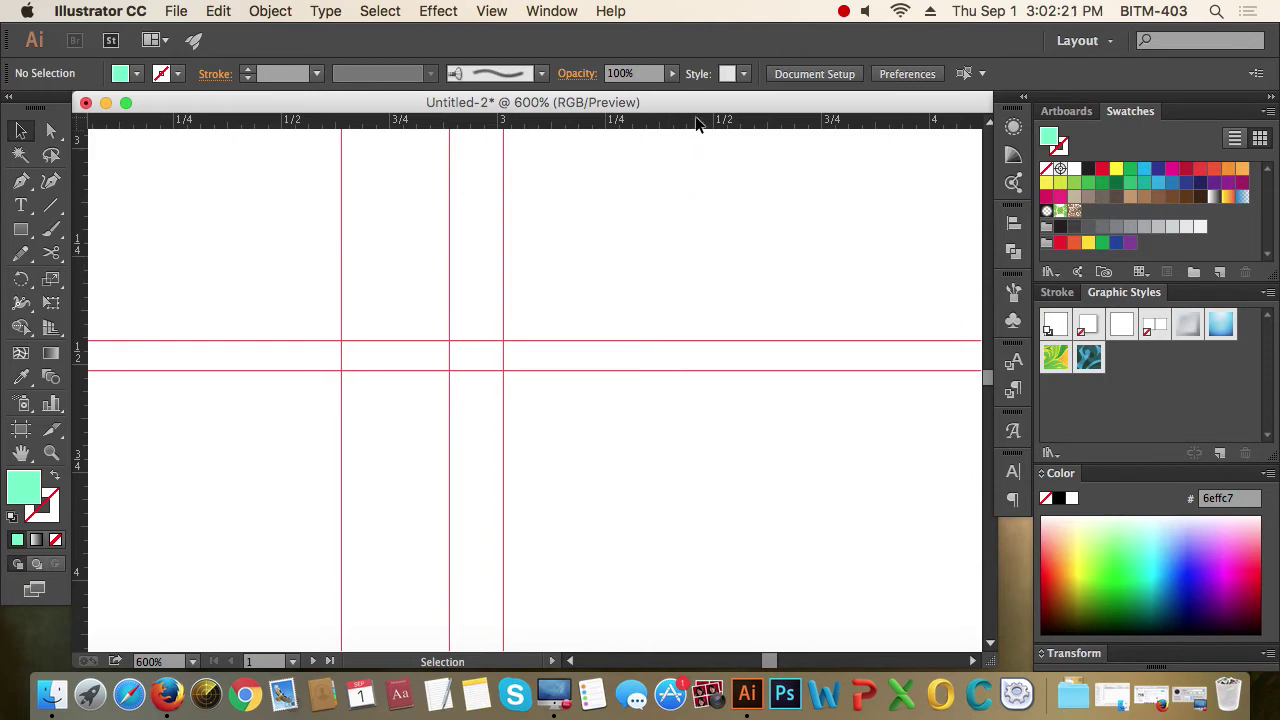
{"action": "left_click_drag", "start_coordinate": [700, 120], "coordinate": [708, 274]}
{"action": "left_click_drag", "start_coordinate": [714, 120], "coordinate": [709, 238]}
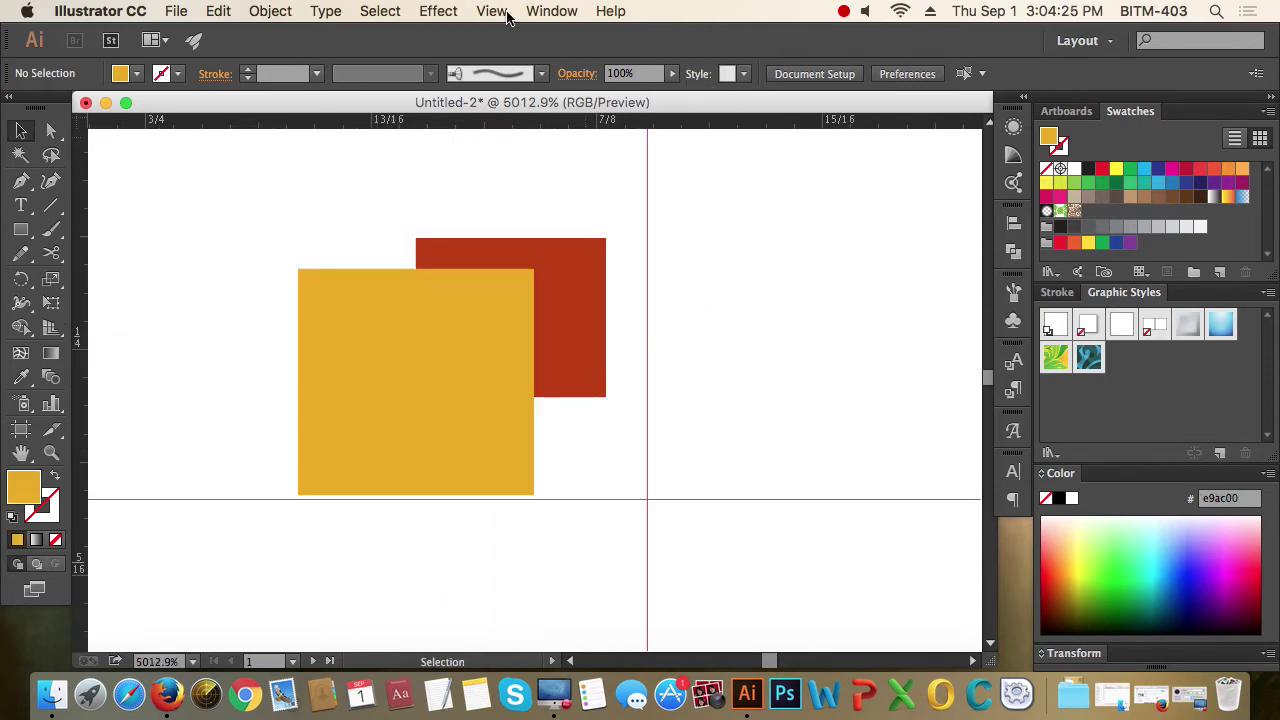
With Smart Guides on, reposition the yellow square so it still overlaps the red one
{"action": "left_click", "coordinate": [507, 17]}
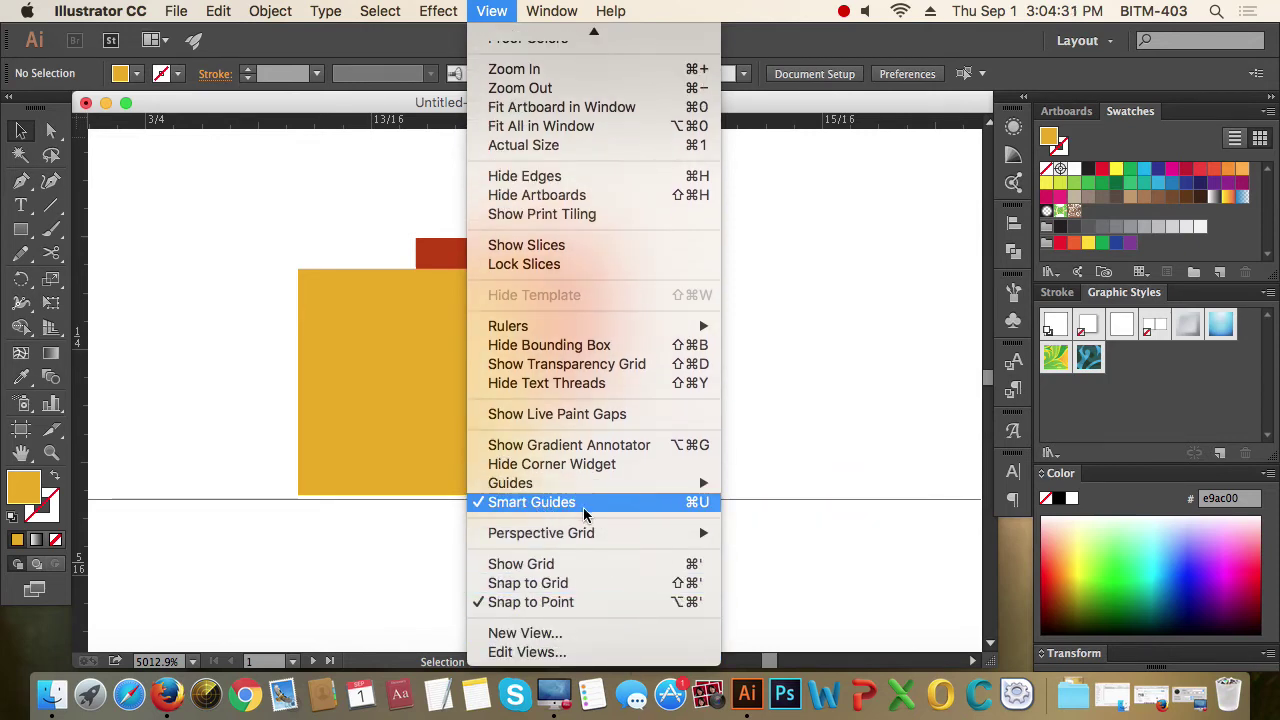
{"action": "left_click", "coordinate": [836, 387]}
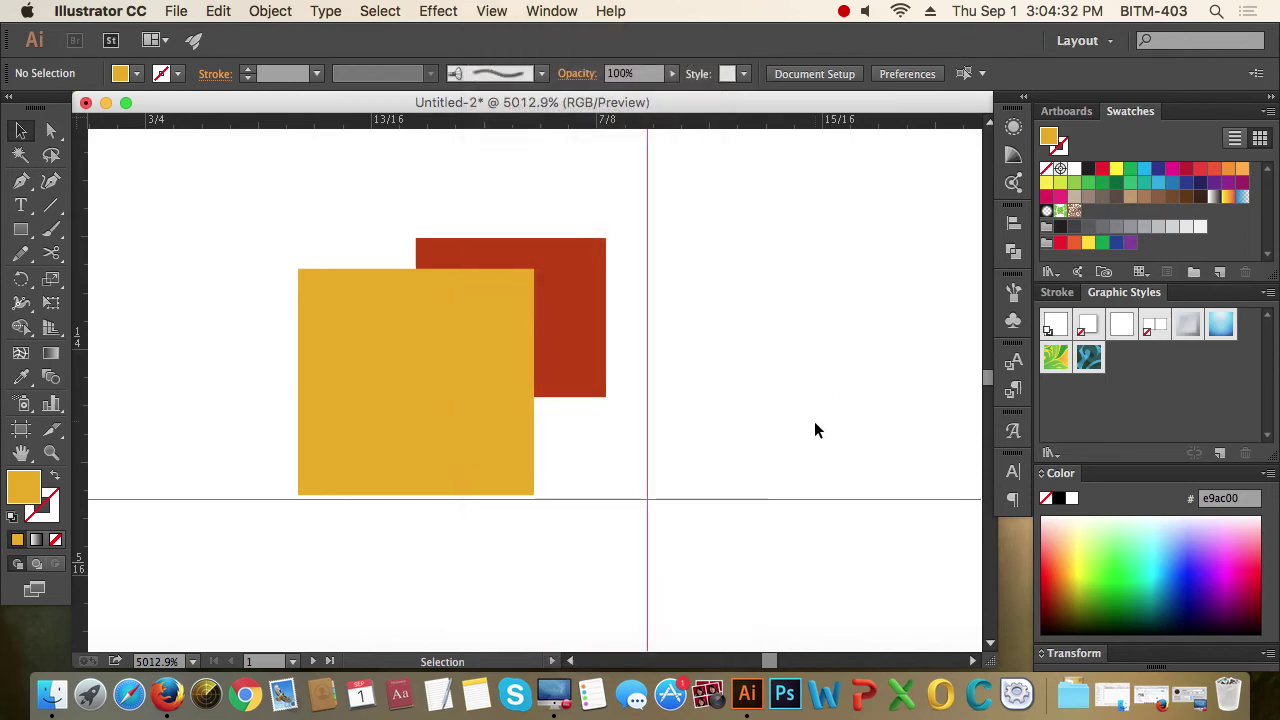
{"action": "left_click", "coordinate": [457, 424]}
{"action": "mouse_move", "coordinate": [451, 426]}
{"action": "left_mouse_down"}
{"action": "mouse_move", "coordinate": [365, 427]}
{"action": "mouse_move", "coordinate": [393, 424]}
{"action": "left_mouse_up"}
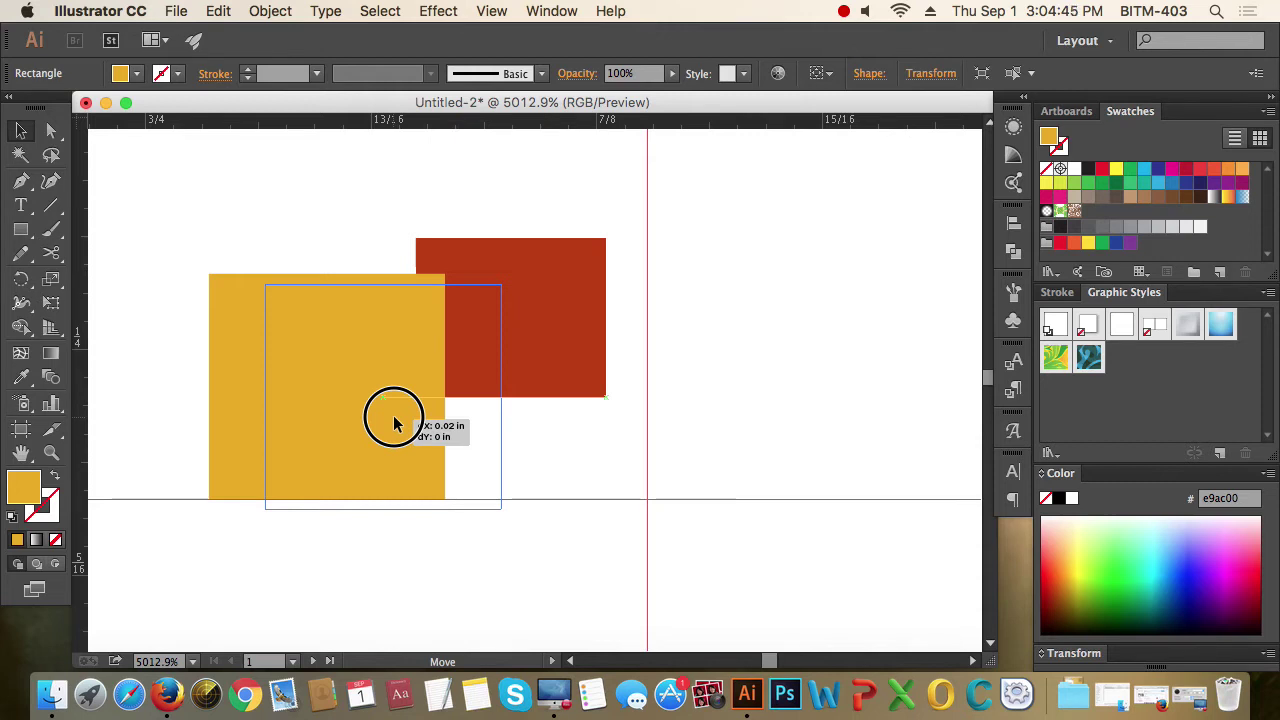
{"action": "left_click_drag", "start_coordinate": [393, 424], "coordinate": [427, 424]}
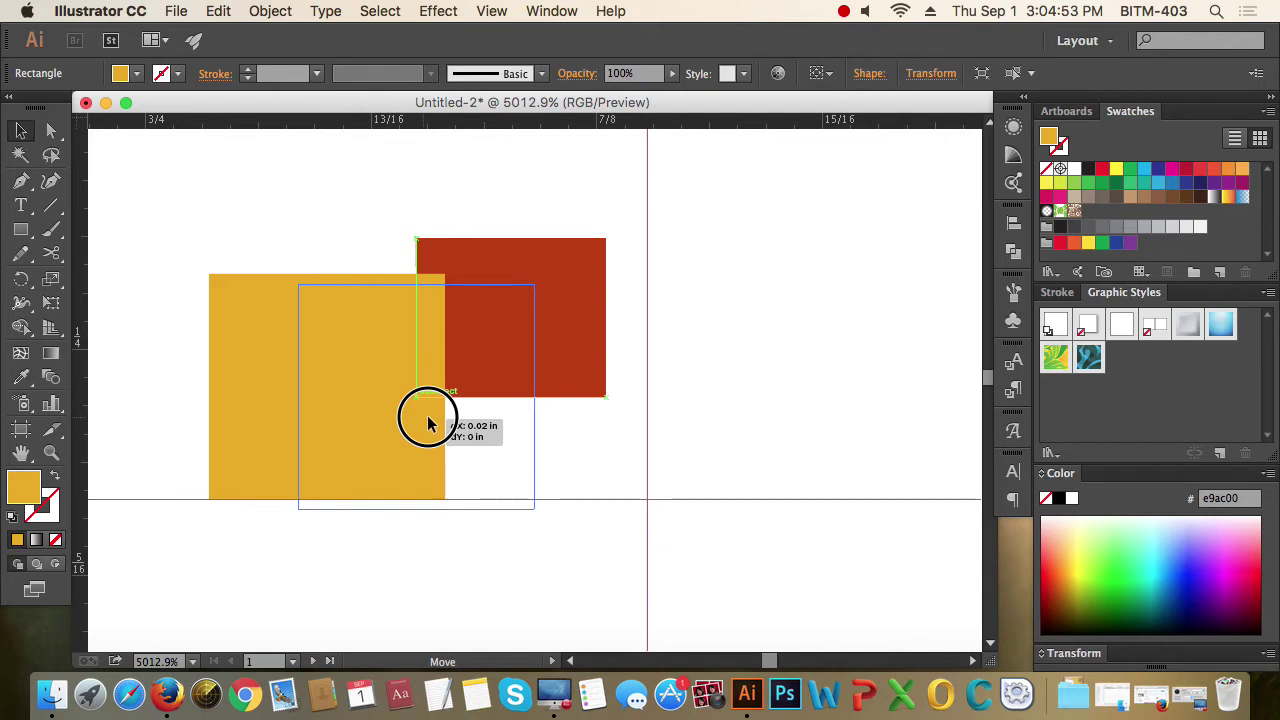
{"action": "left_click_drag", "start_coordinate": [427, 415], "coordinate": [427, 415]}
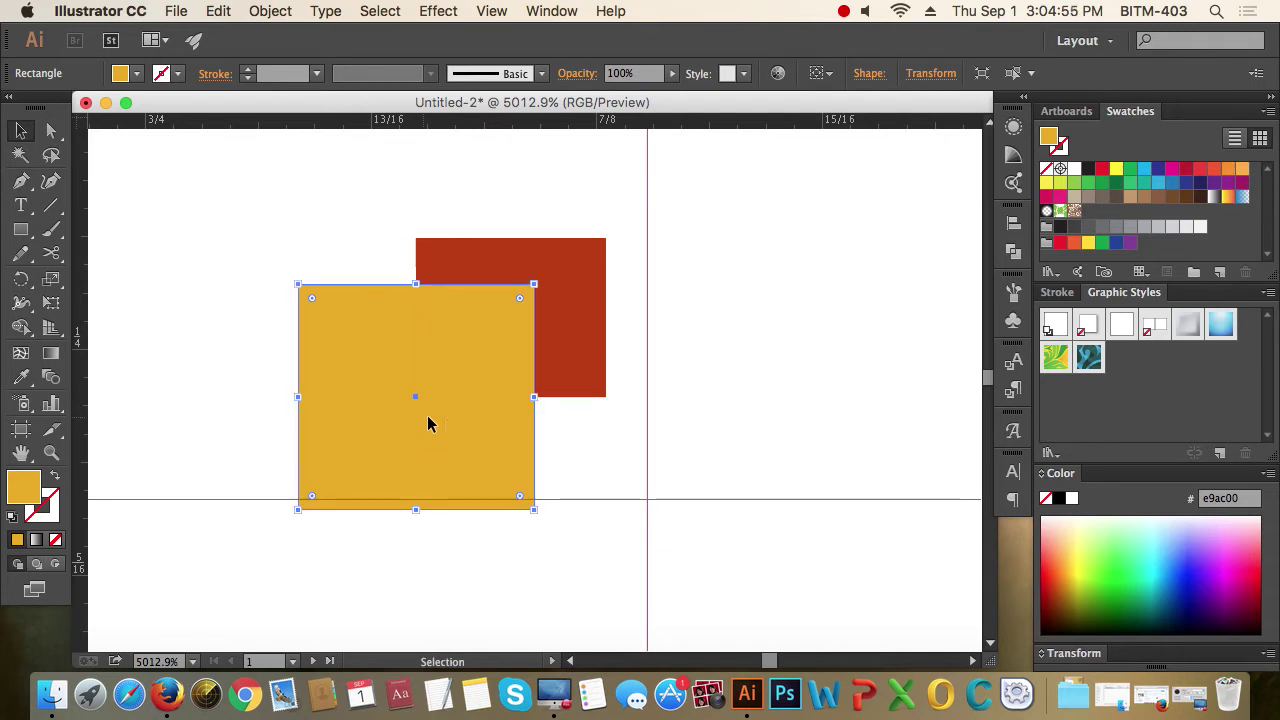
{"action": "left_click", "coordinate": [631, 443]}
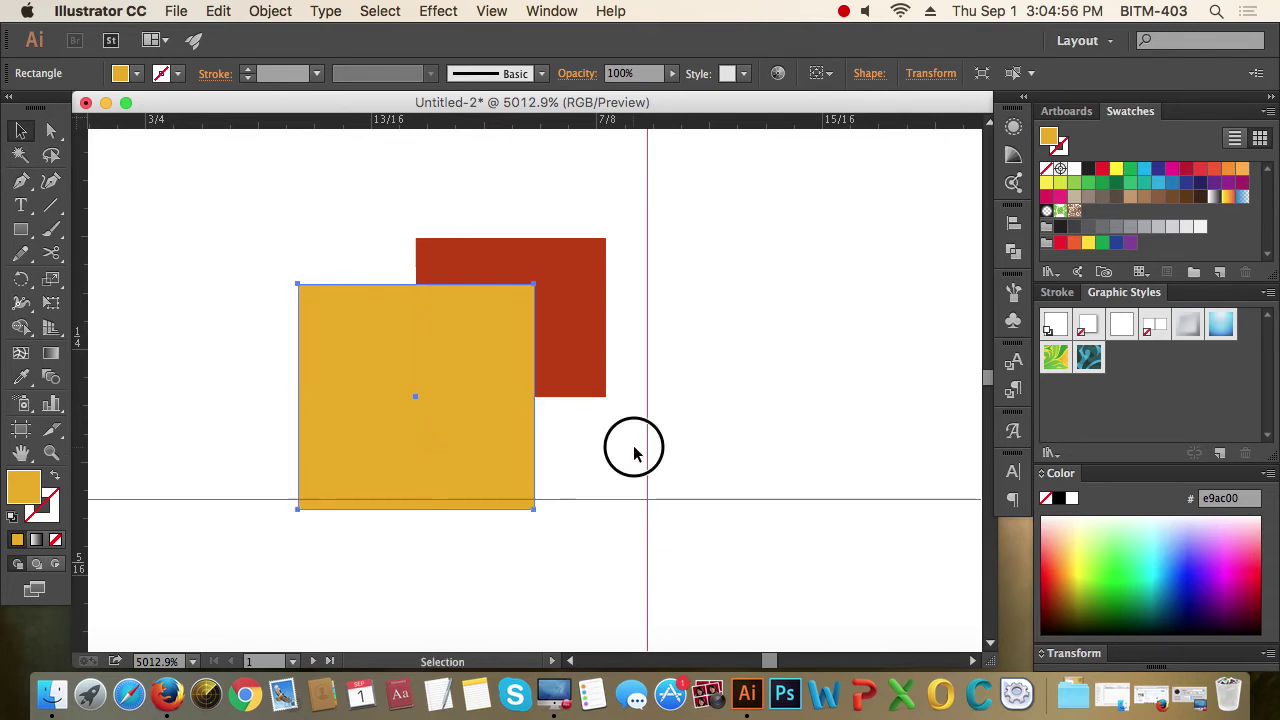
{"action": "left_click", "coordinate": [22, 231]}
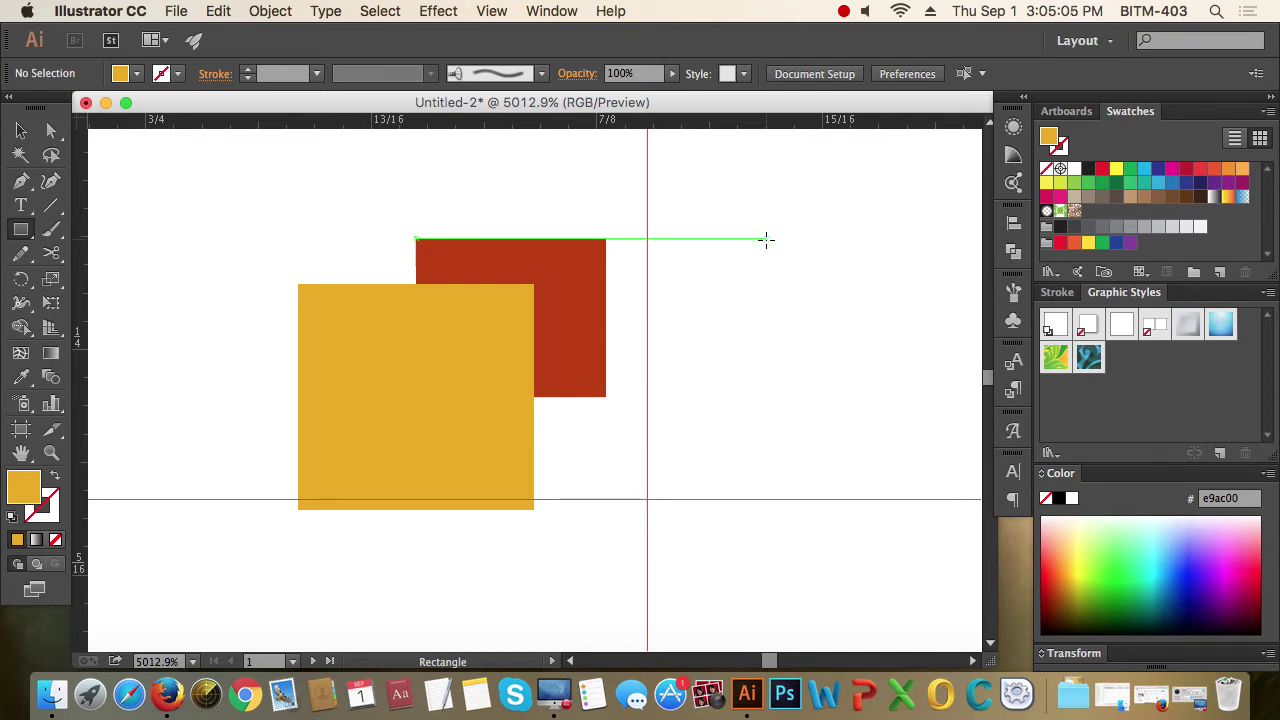
Draw a narrow yellow rectangle, then disable Smart Guides and draw a larger one
{"action": "mouse_move", "coordinate": [766, 239]}
{"action": "left_mouse_down"}
{"action": "mouse_move", "coordinate": [720, 320]}
{"action": "mouse_move", "coordinate": [720, 350]}
{"action": "left_mouse_up"}
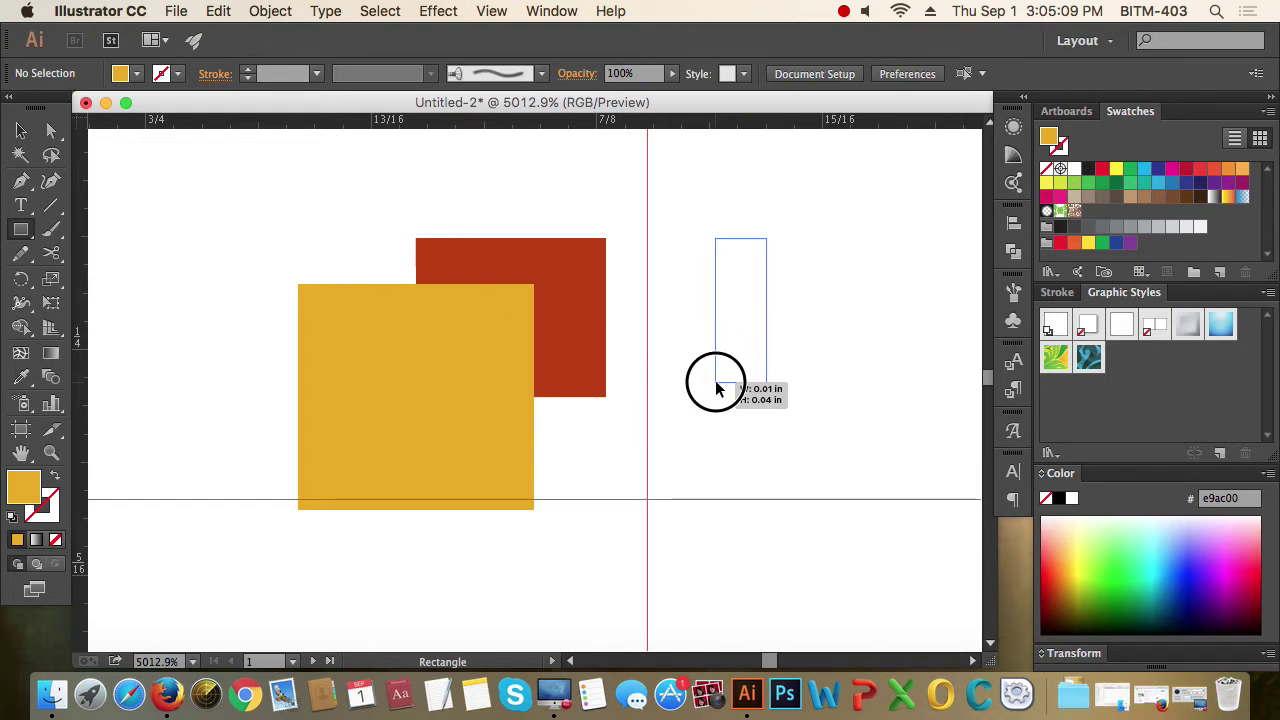
{"action": "left_click_drag", "start_coordinate": [716, 372], "coordinate": [716, 405]}
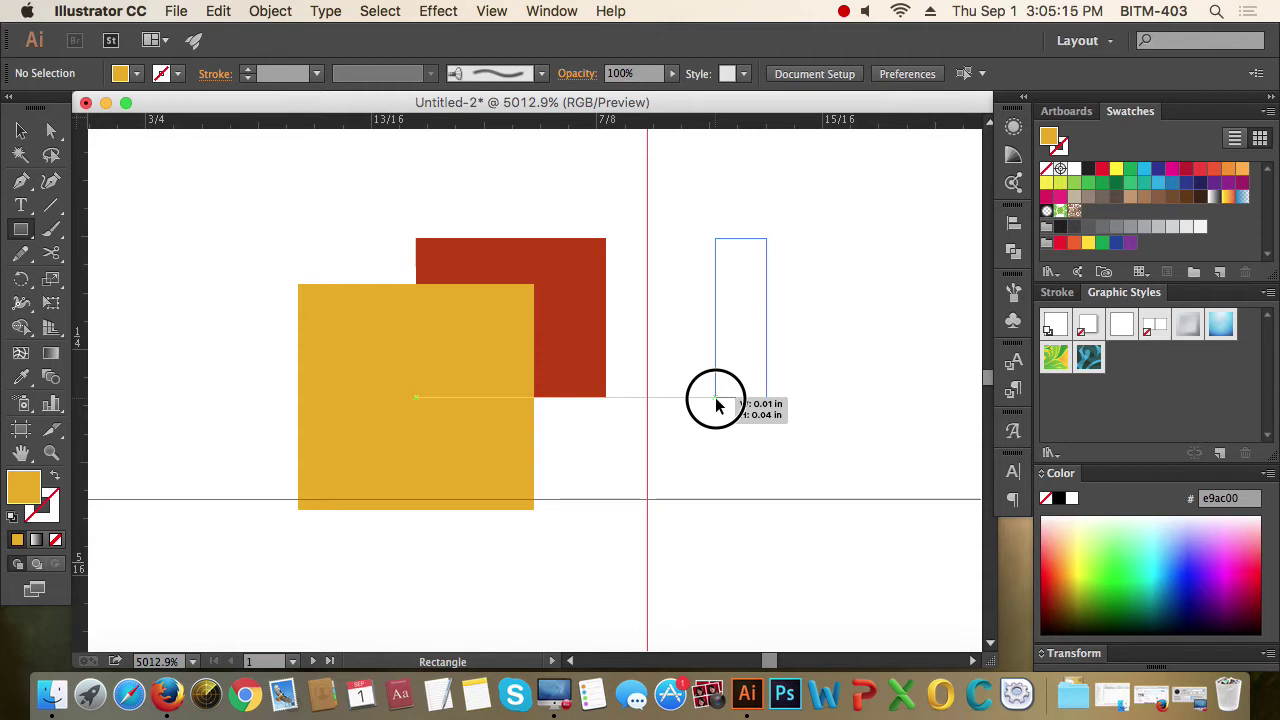
{"action": "left_click_drag", "start_coordinate": [716, 403], "coordinate": [715, 400]}
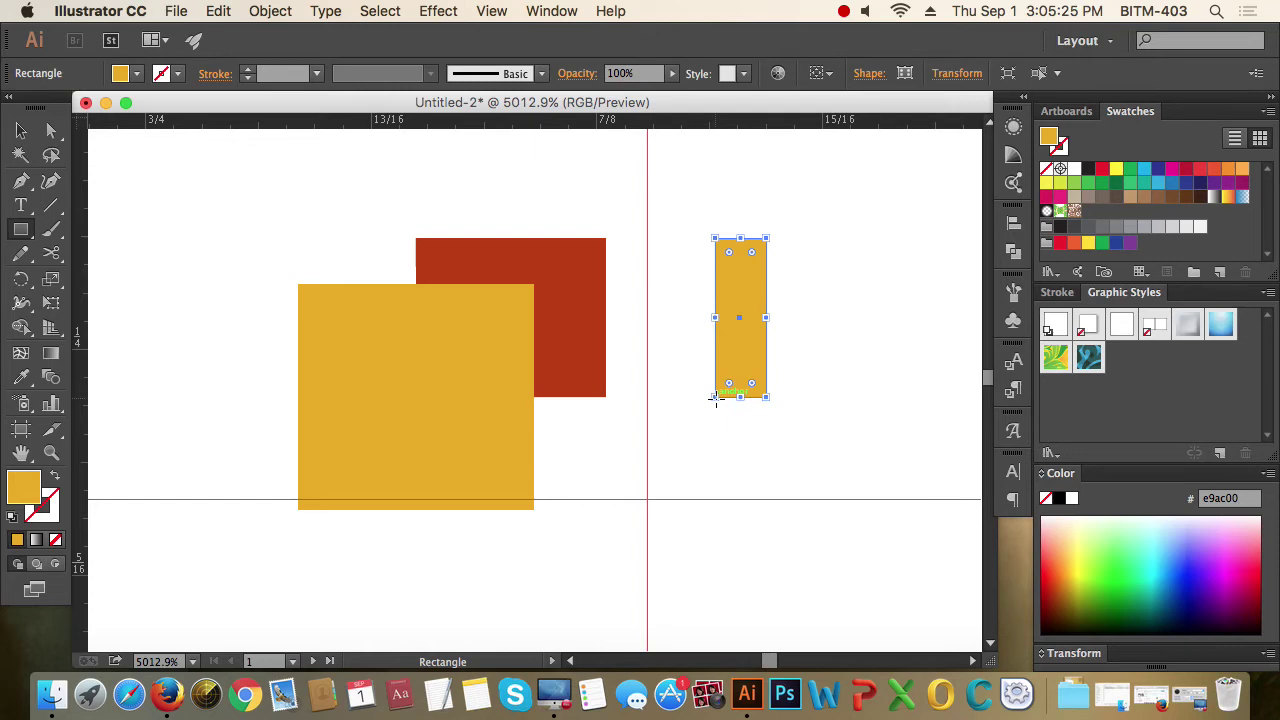
{"action": "left_click", "coordinate": [491, 11]}
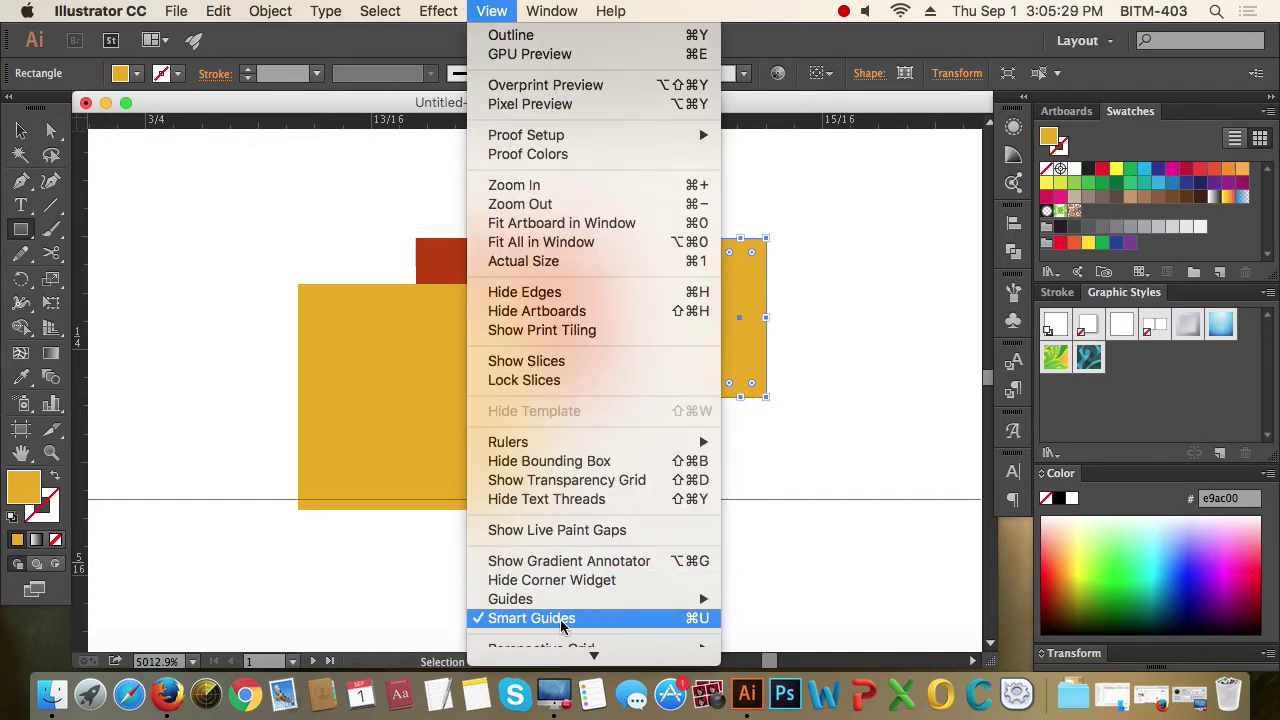
{"action": "left_click", "coordinate": [562, 619]}
{"action": "mouse_move", "coordinate": [252, 215]}
{"action": "left_mouse_down"}
{"action": "mouse_move", "coordinate": [450, 374]}
{"action": "mouse_move", "coordinate": [580, 397]}
{"action": "mouse_move", "coordinate": [494, 443]}
{"action": "left_mouse_up"}
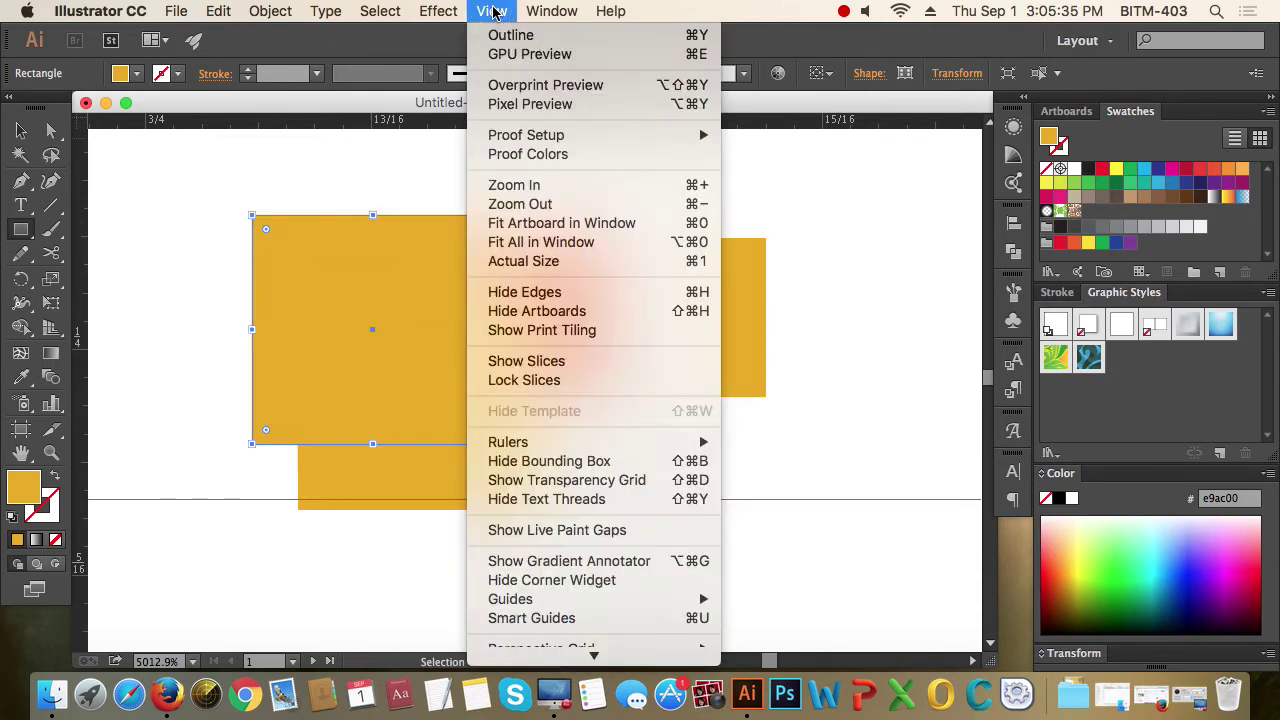
Re-enable Smart Guides and move the large yellow rectangle to the right
{"action": "left_click", "coordinate": [492, 11]}
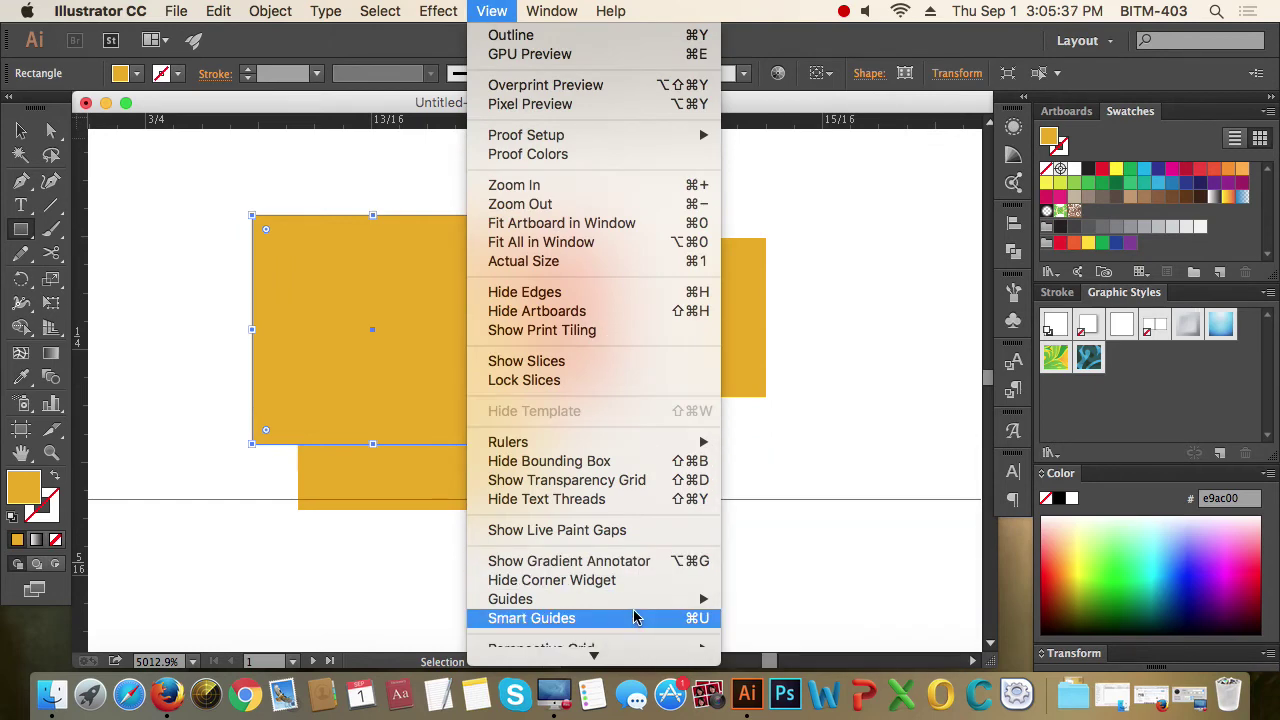
{"action": "left_click", "coordinate": [634, 617]}
{"action": "left_click", "coordinate": [20, 130]}
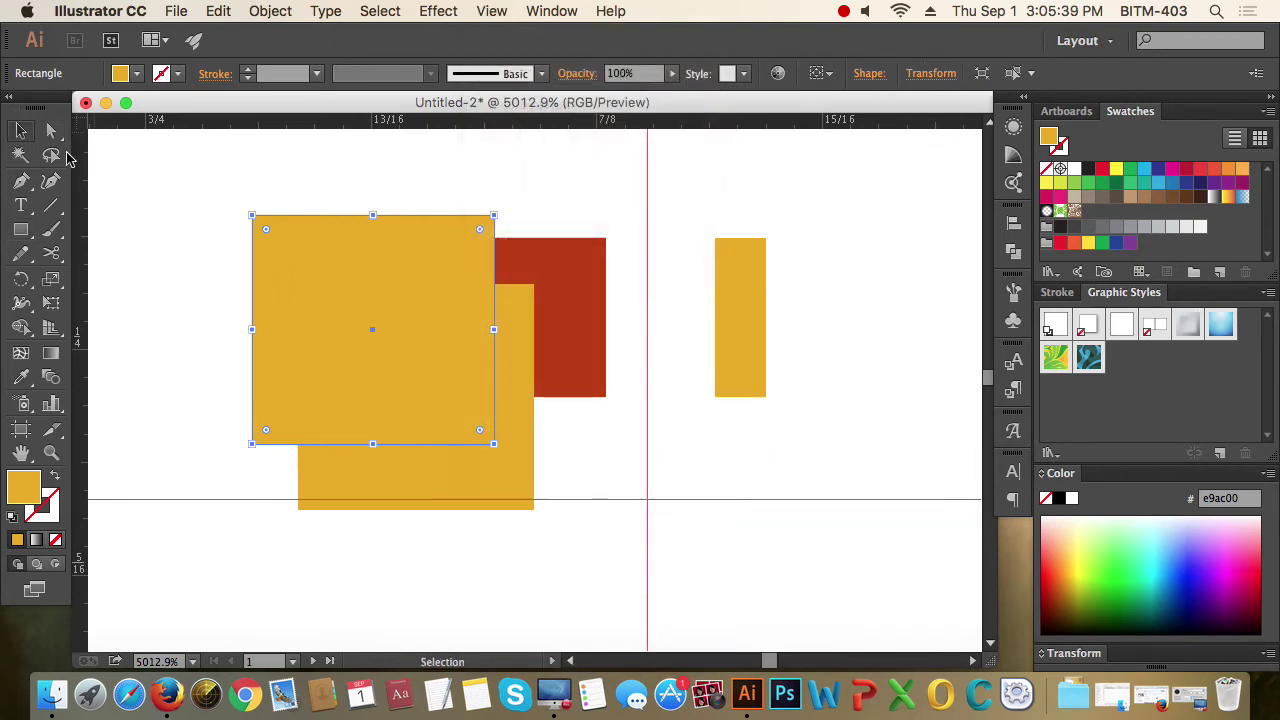
{"action": "mouse_move", "coordinate": [422, 360]}
{"action": "left_mouse_down"}
{"action": "mouse_move", "coordinate": [760, 390]}
{"action": "mouse_move", "coordinate": [733, 393]}
{"action": "left_mouse_up"}
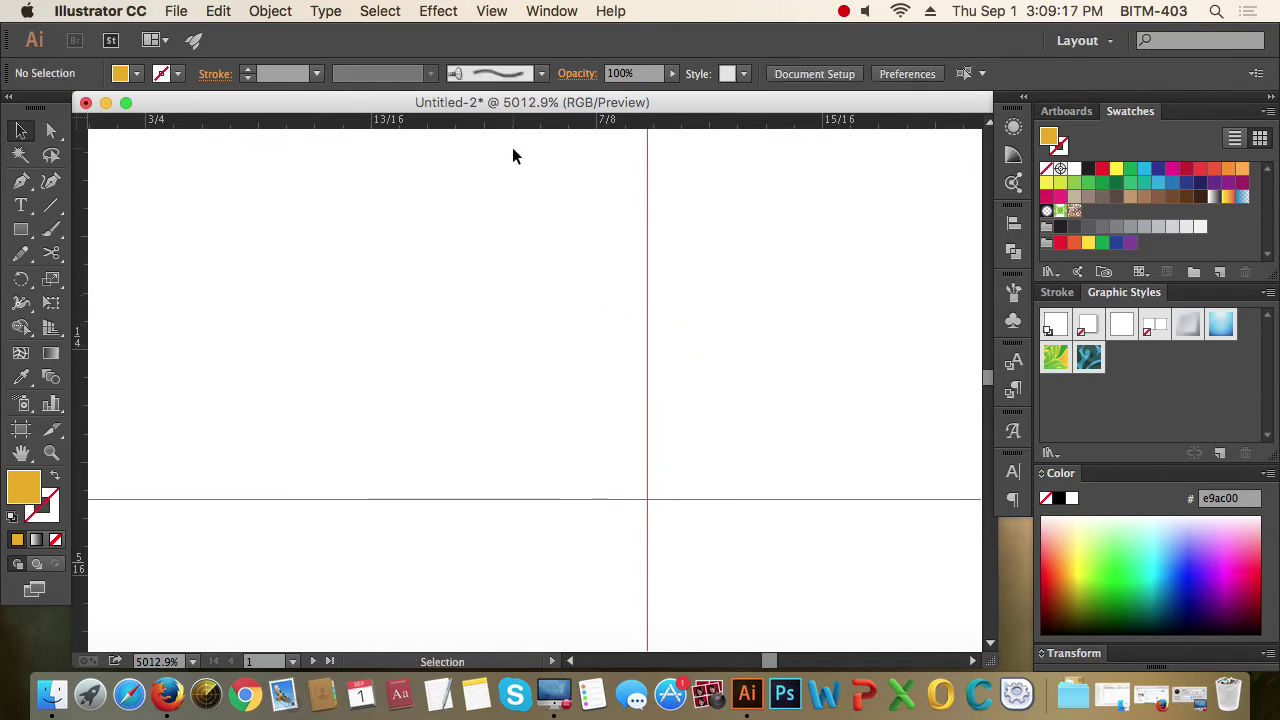
Add a higher horizontal guide and unlock the guides from the canvas context menu
{"action": "left_click_drag", "start_coordinate": [548, 125], "coordinate": [556, 299]}
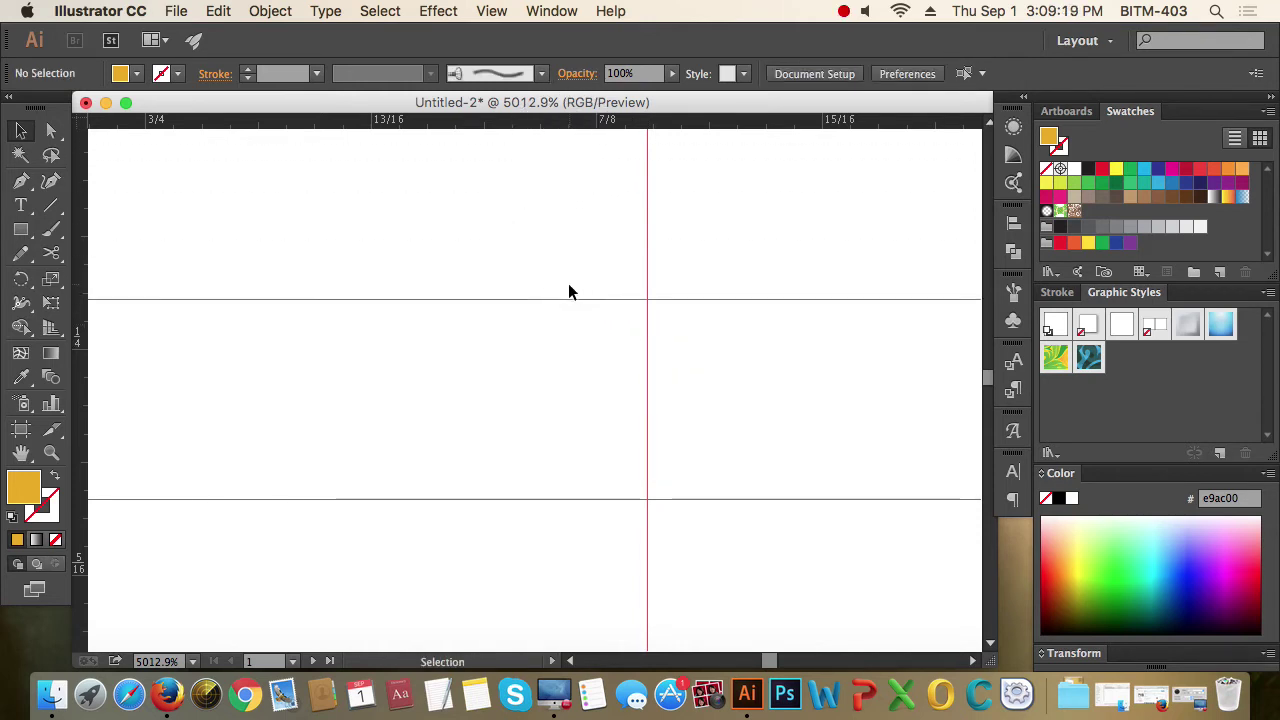
{"action": "left_click_drag", "start_coordinate": [486, 204], "coordinate": [594, 357]}
{"action": "left_click_drag", "start_coordinate": [471, 229], "coordinate": [634, 404]}
{"action": "right_click", "coordinate": [499, 222]}
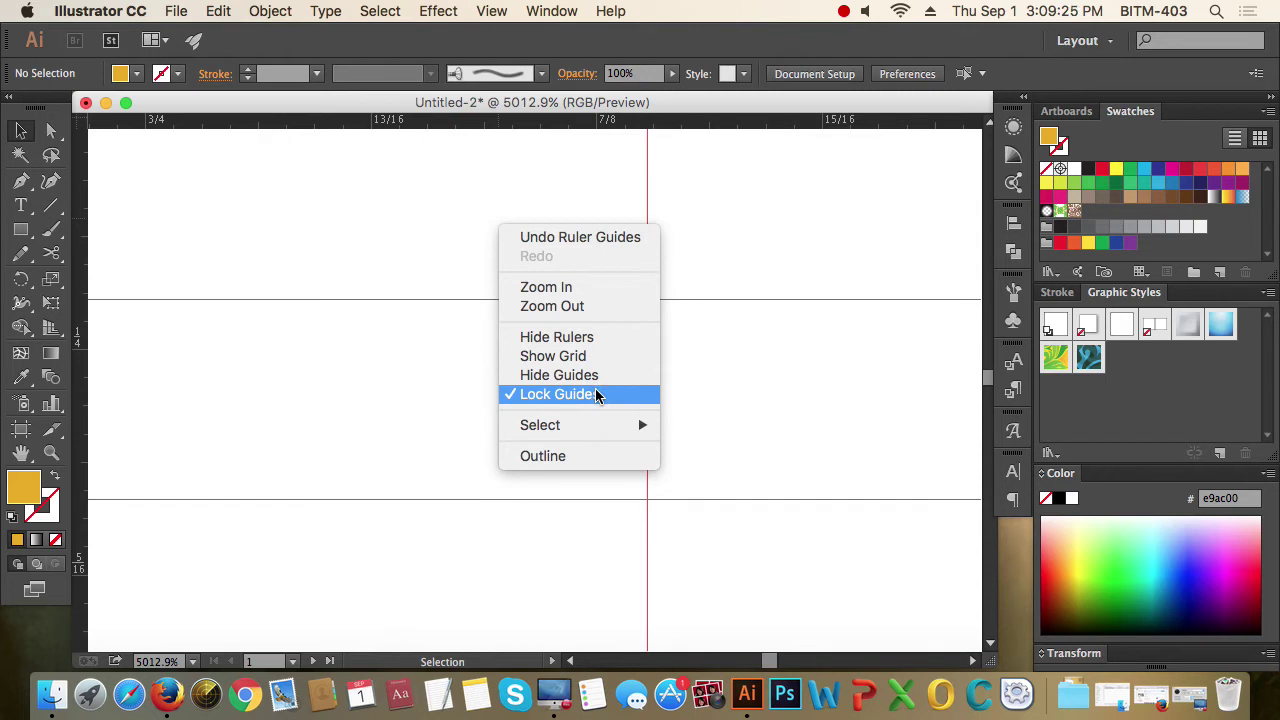
{"action": "left_click", "coordinate": [514, 400]}
Select and delete the vertical guide, then select the upper horizontal guide
{"action": "left_click", "coordinate": [491, 266]}
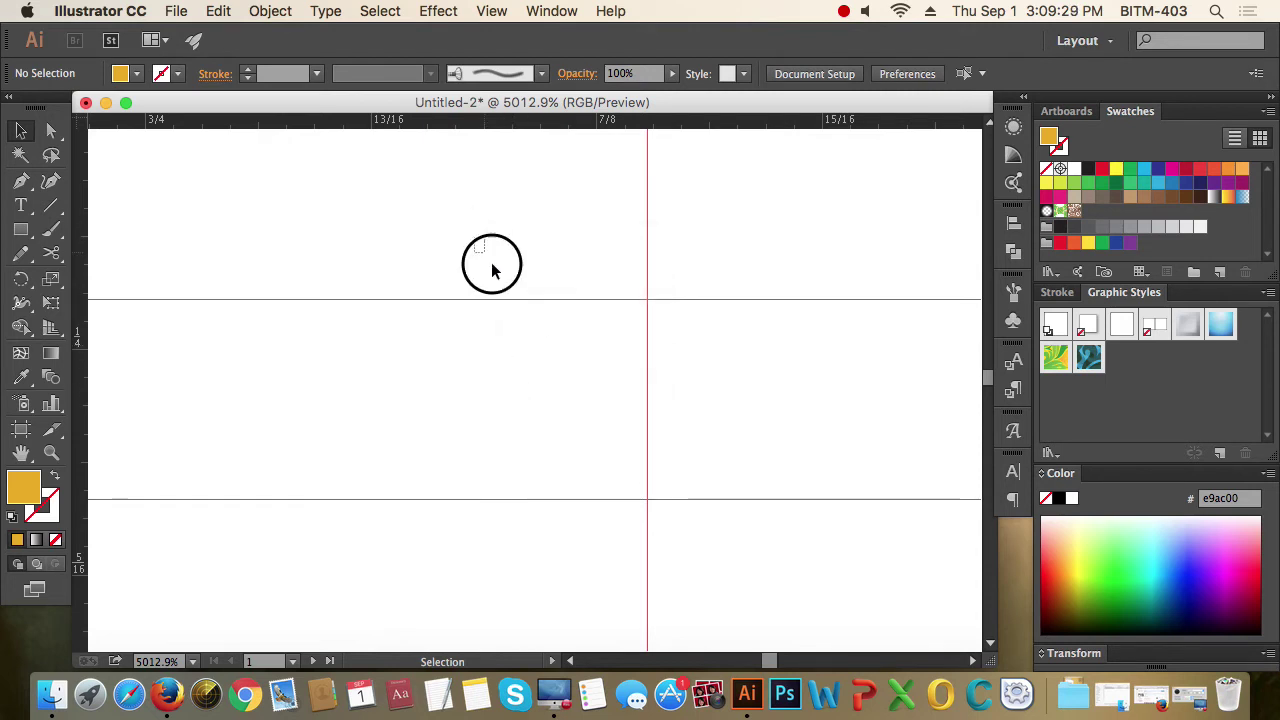
{"action": "left_click", "coordinate": [647, 292]}
{"action": "left_click_drag", "start_coordinate": [614, 214], "coordinate": [726, 251]}
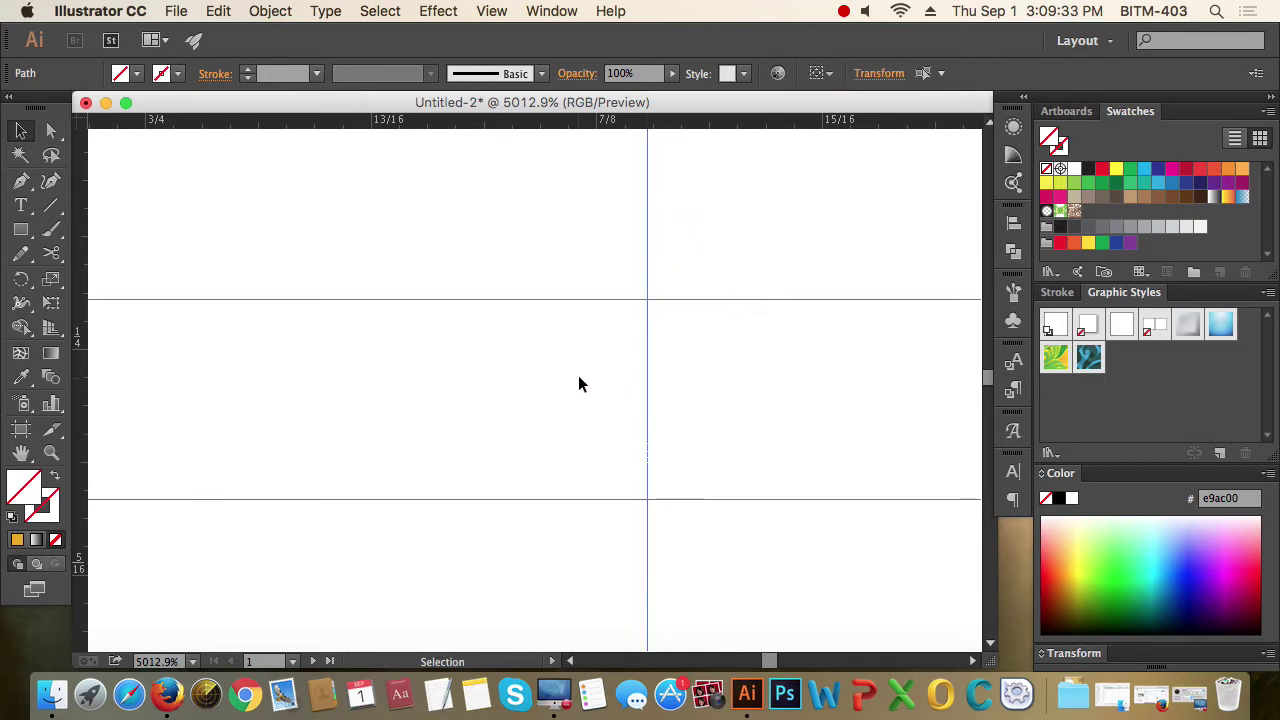
{"action": "left_click_drag", "start_coordinate": [414, 234], "coordinate": [500, 388]}
{"action": "left_click", "coordinate": [374, 450]}
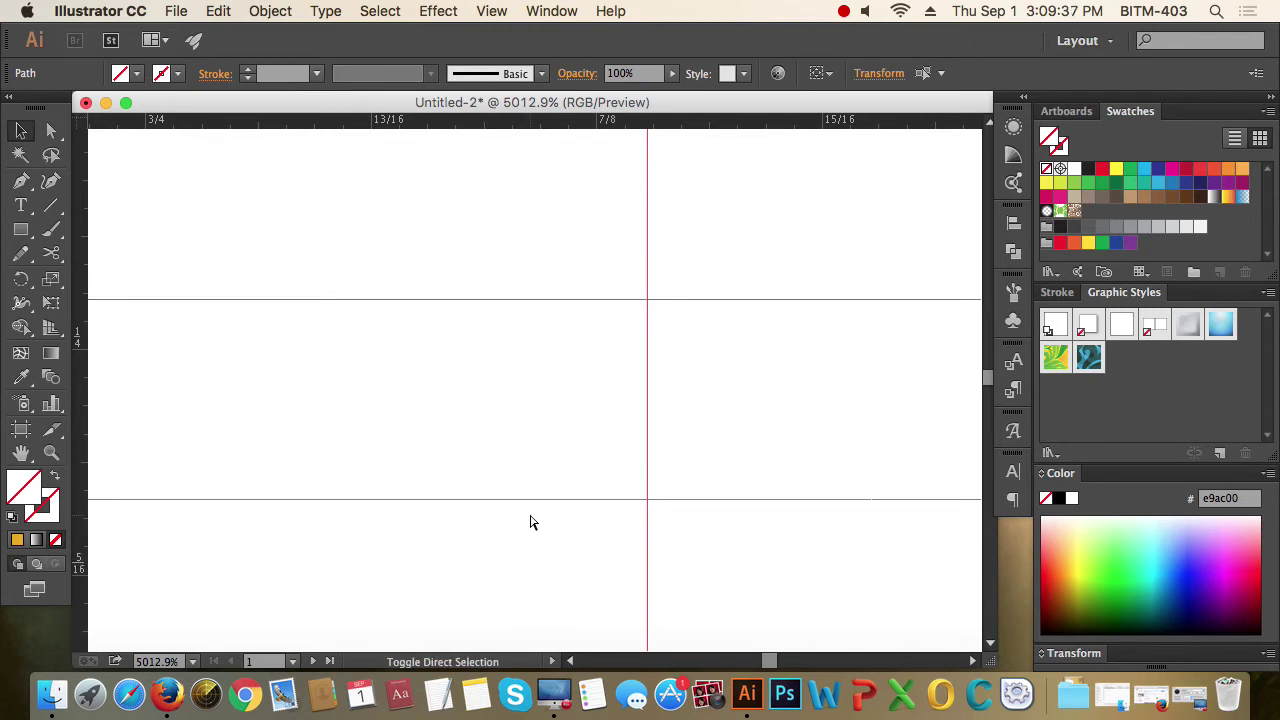
{"action": "left_click", "coordinate": [519, 391]}
{"action": "left_click_drag", "start_coordinate": [489, 283], "coordinate": [583, 403]}
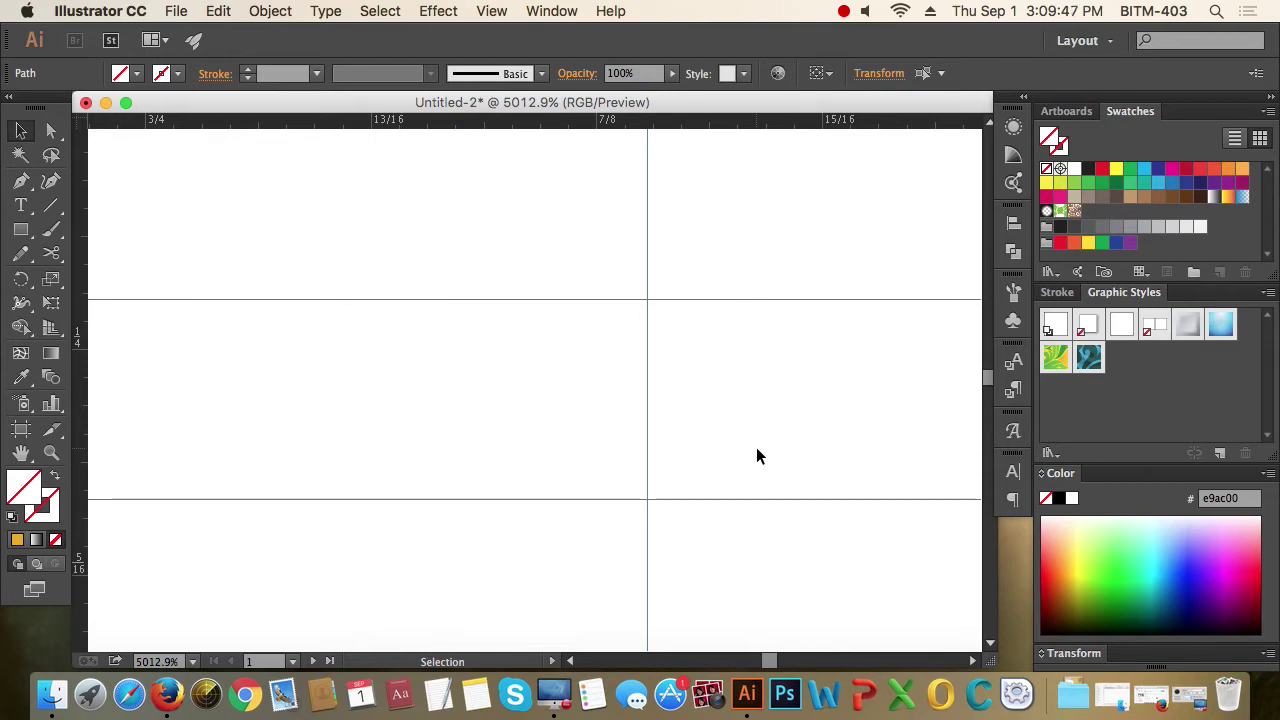
{"action": "key", "text": "Delete"}
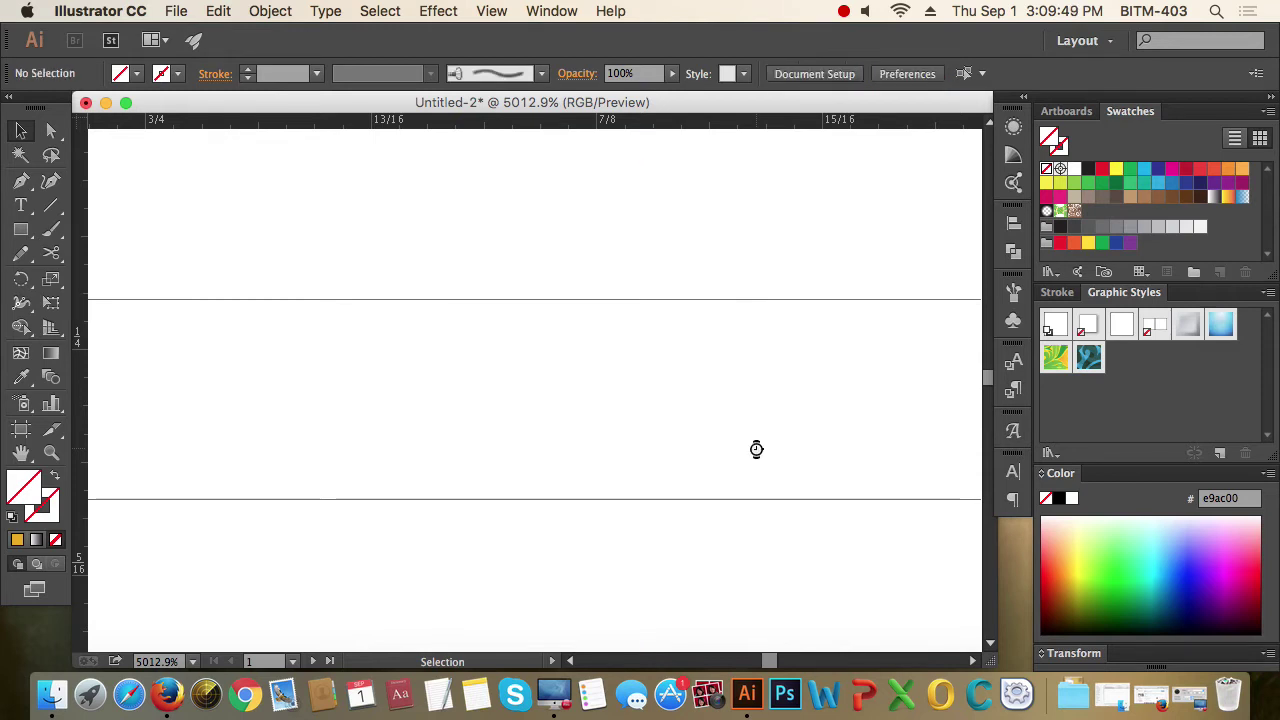
{"action": "left_click_drag", "start_coordinate": [628, 290], "coordinate": [684, 345]}
Delete the upper horizontal guide, then add a new horizontal guide and three vertical guides
{"action": "key", "text": "Delete"}
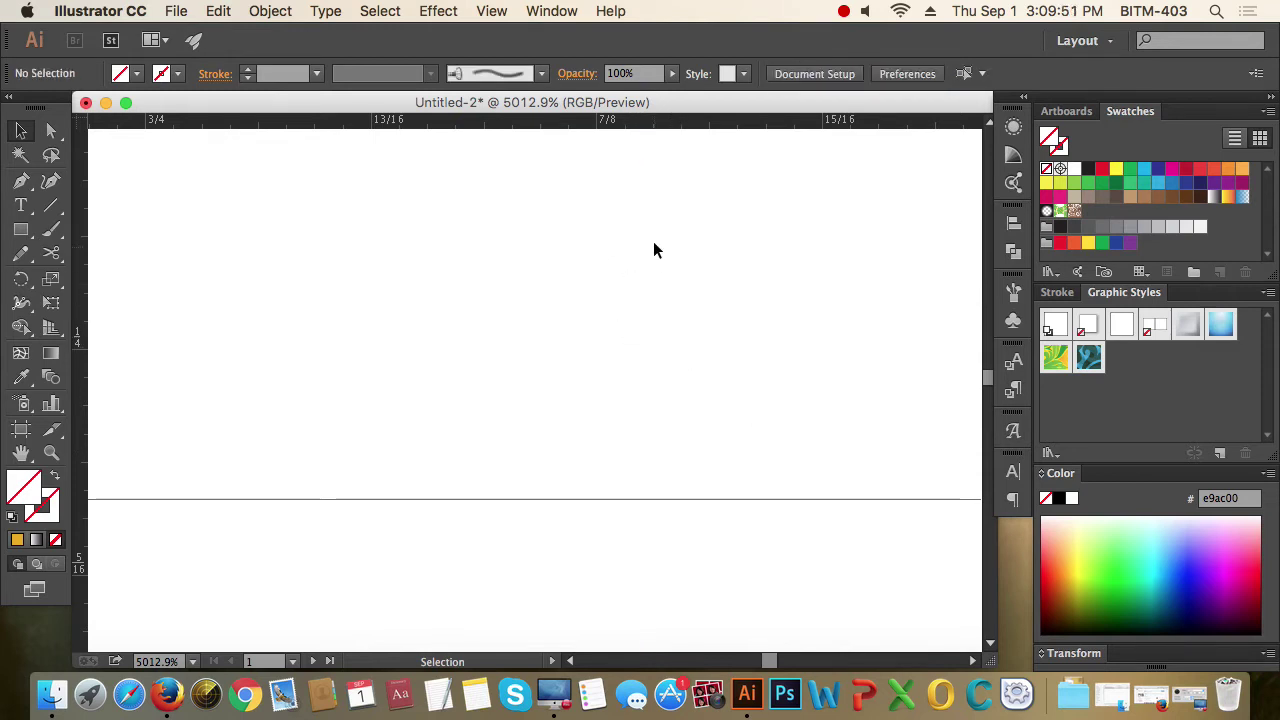
{"action": "left_click_drag", "start_coordinate": [634, 125], "coordinate": [665, 399]}
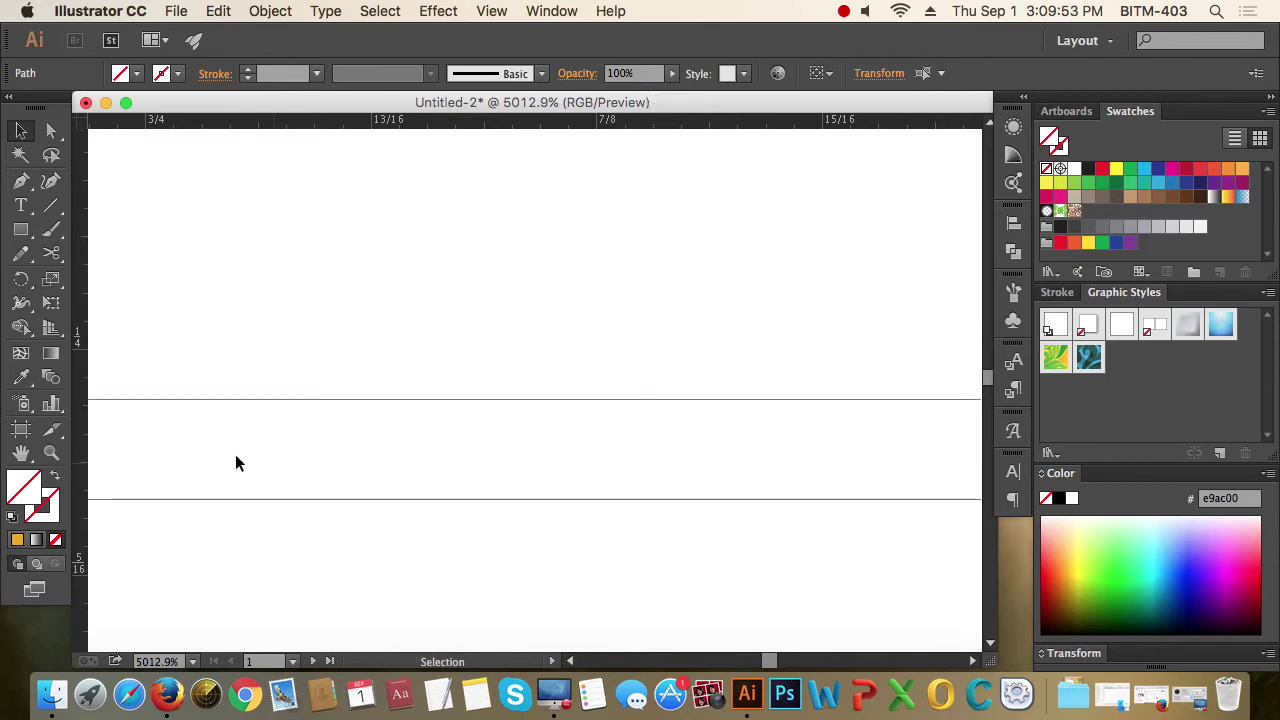
{"action": "left_click_drag", "start_coordinate": [83, 368], "coordinate": [546, 394]}
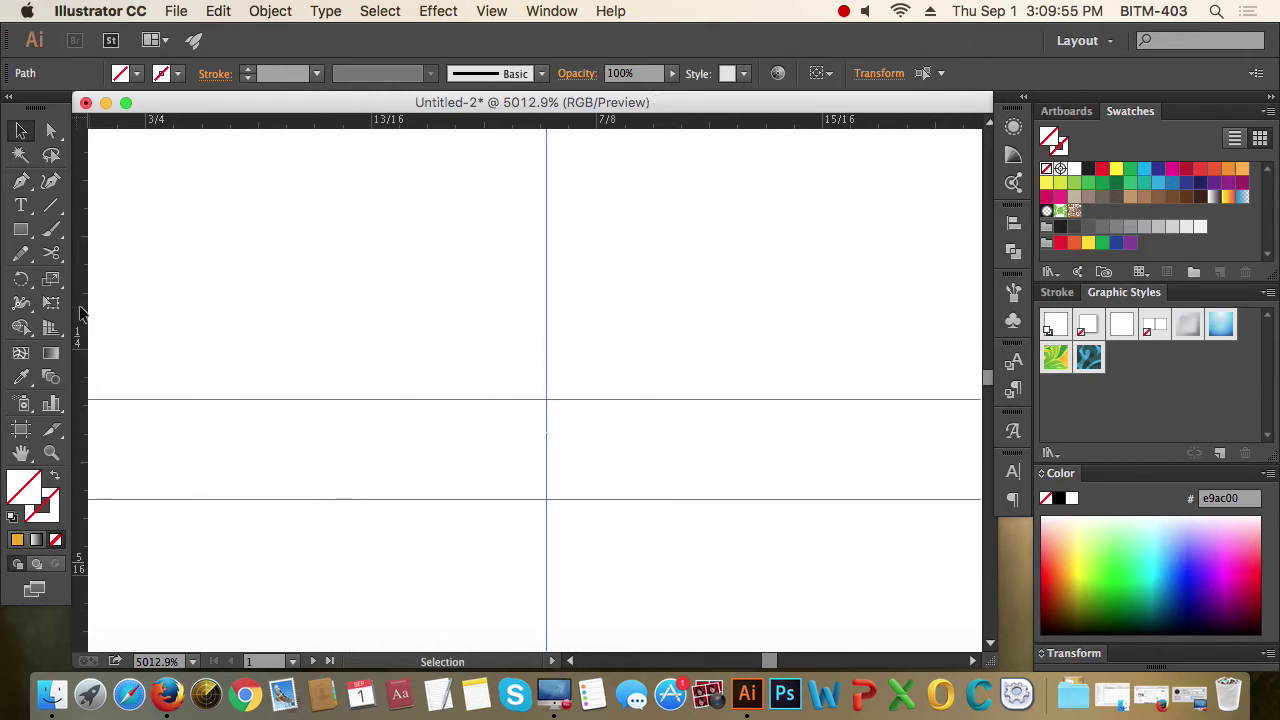
{"action": "left_click_drag", "start_coordinate": [79, 314], "coordinate": [446, 314]}
{"action": "left_click_drag", "start_coordinate": [79, 276], "coordinate": [396, 290]}
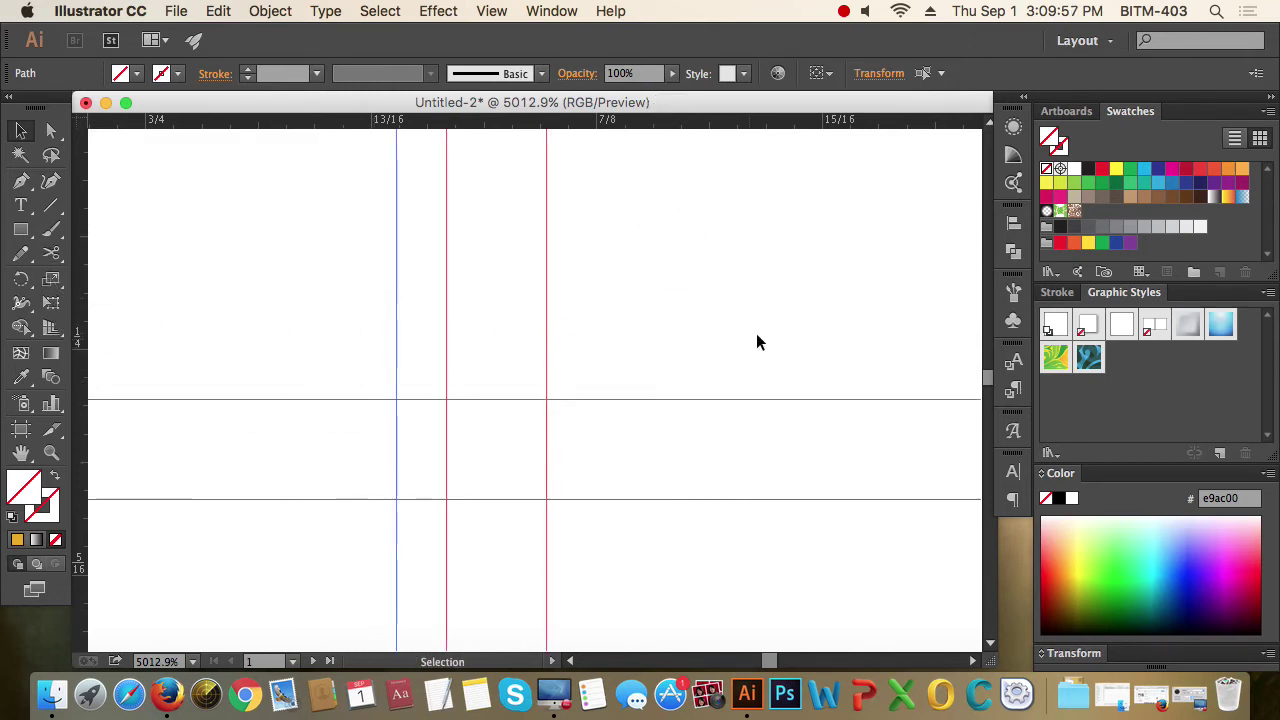
{"action": "left_click", "coordinate": [711, 333]}
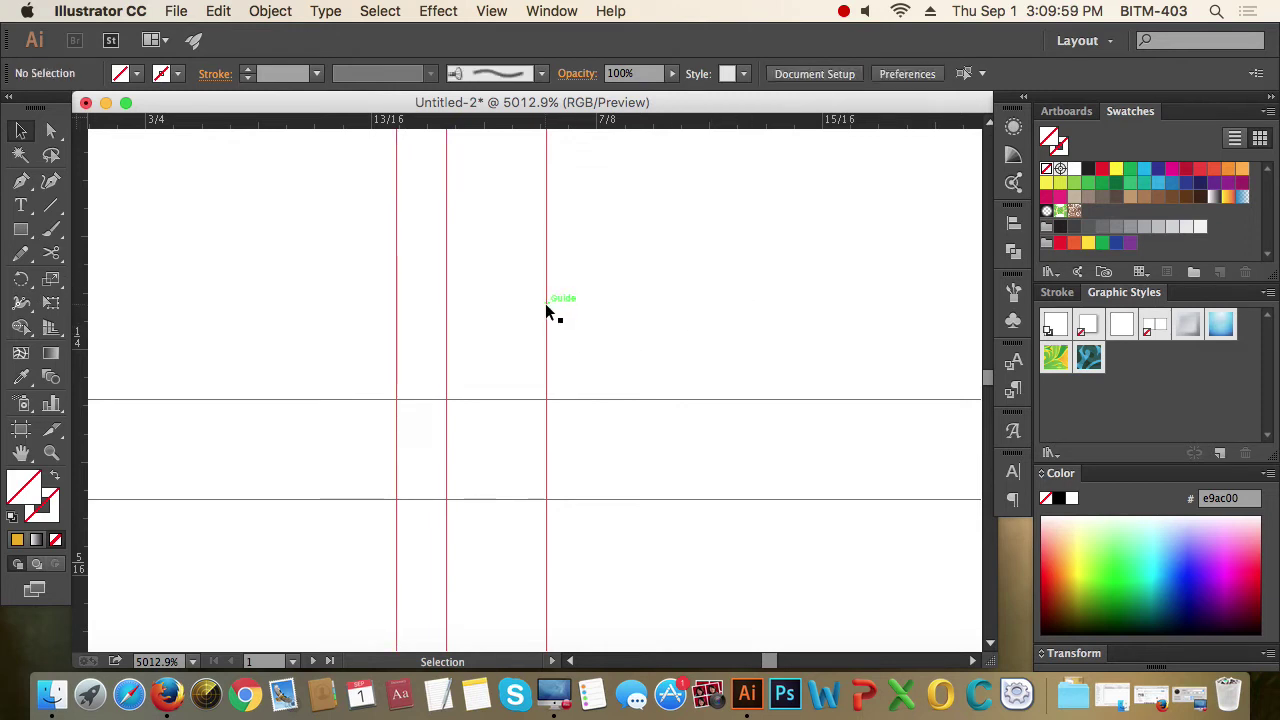
Draw an orange-filled rectangle between the guides and move it down-right with them
{"action": "left_click", "coordinate": [21, 229]}
{"action": "left_click_drag", "start_coordinate": [418, 352], "coordinate": [547, 491]}
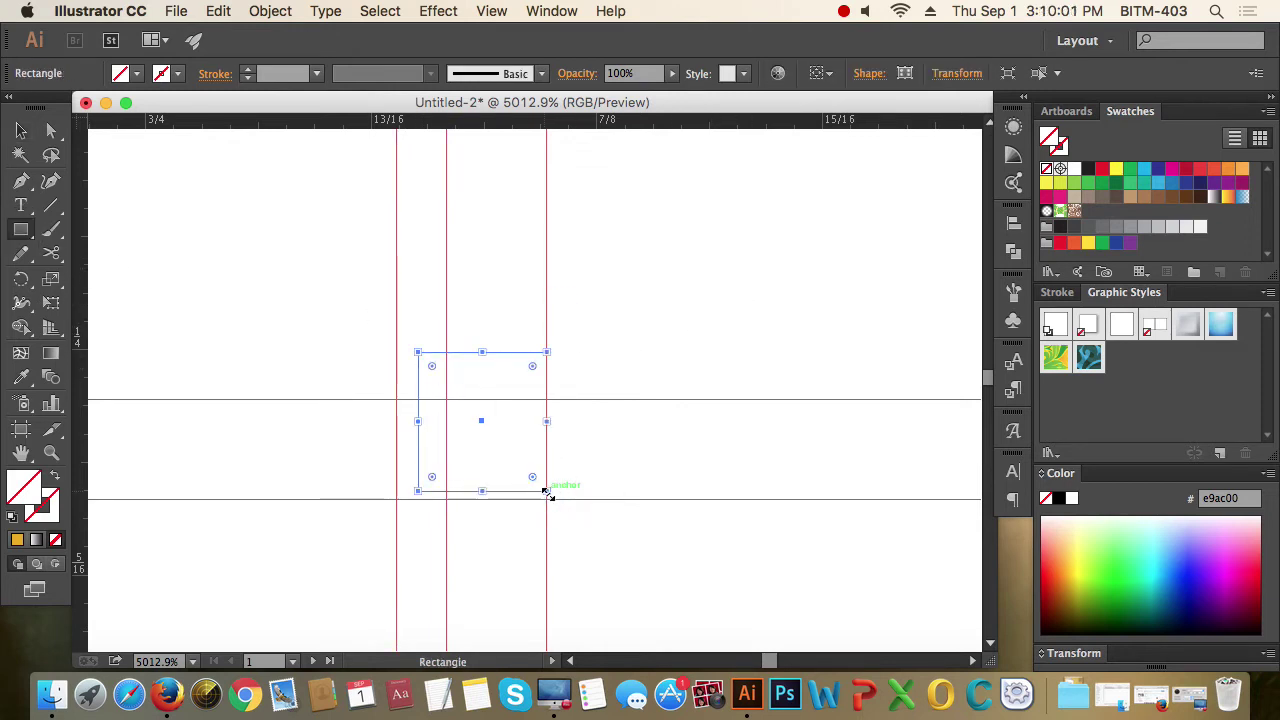
{"action": "left_click", "coordinate": [17, 539]}
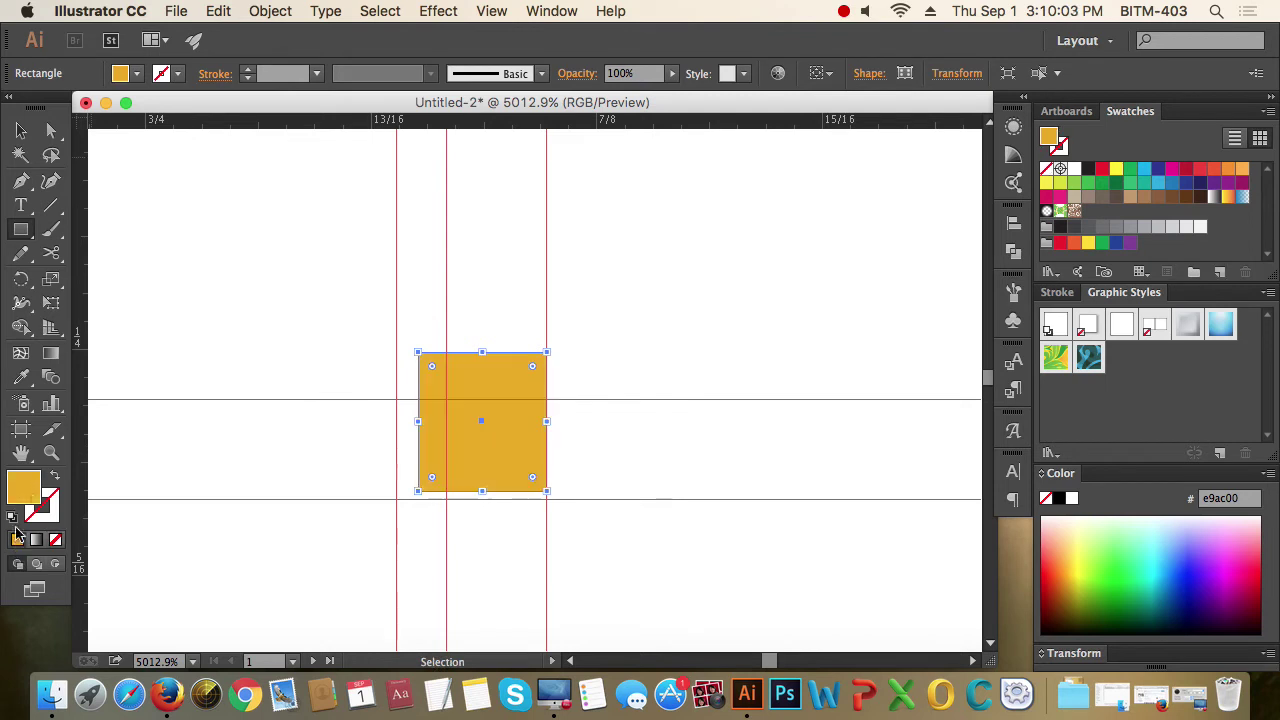
{"action": "left_click", "coordinate": [21, 130]}
{"action": "left_click_drag", "start_coordinate": [283, 290], "coordinate": [658, 537]}
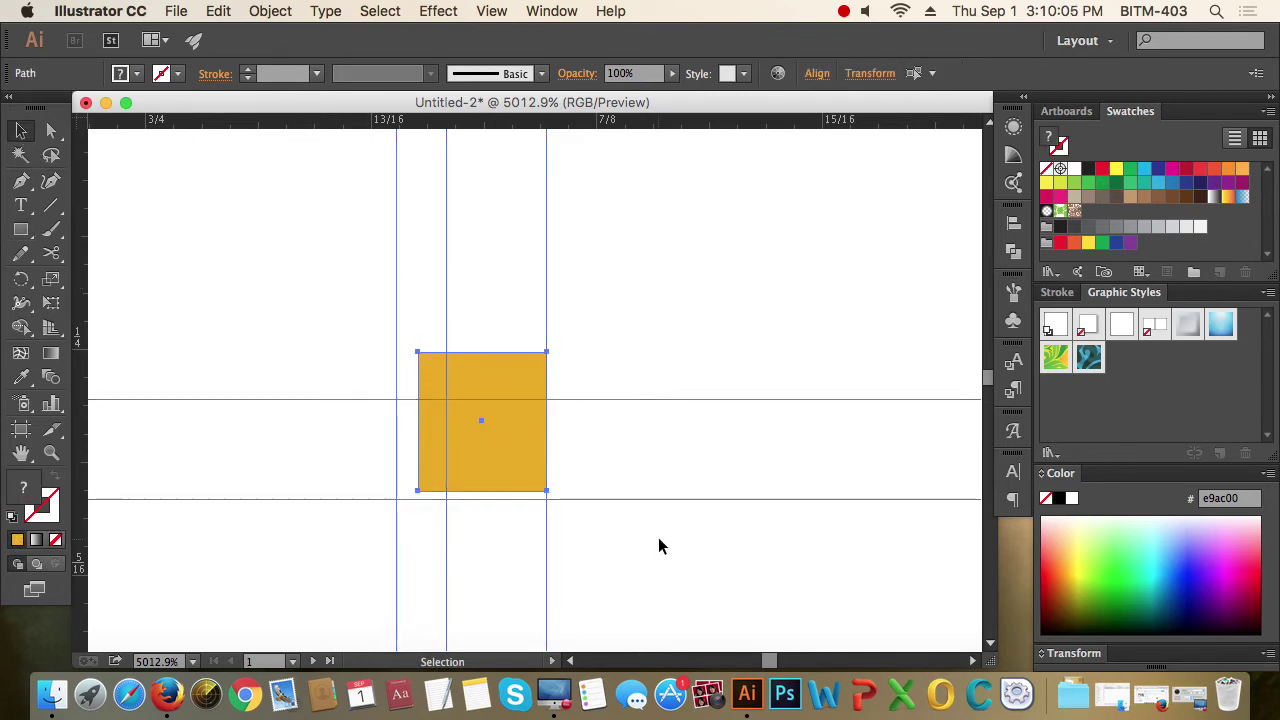
{"action": "left_click_drag", "start_coordinate": [535, 440], "coordinate": [781, 488]}
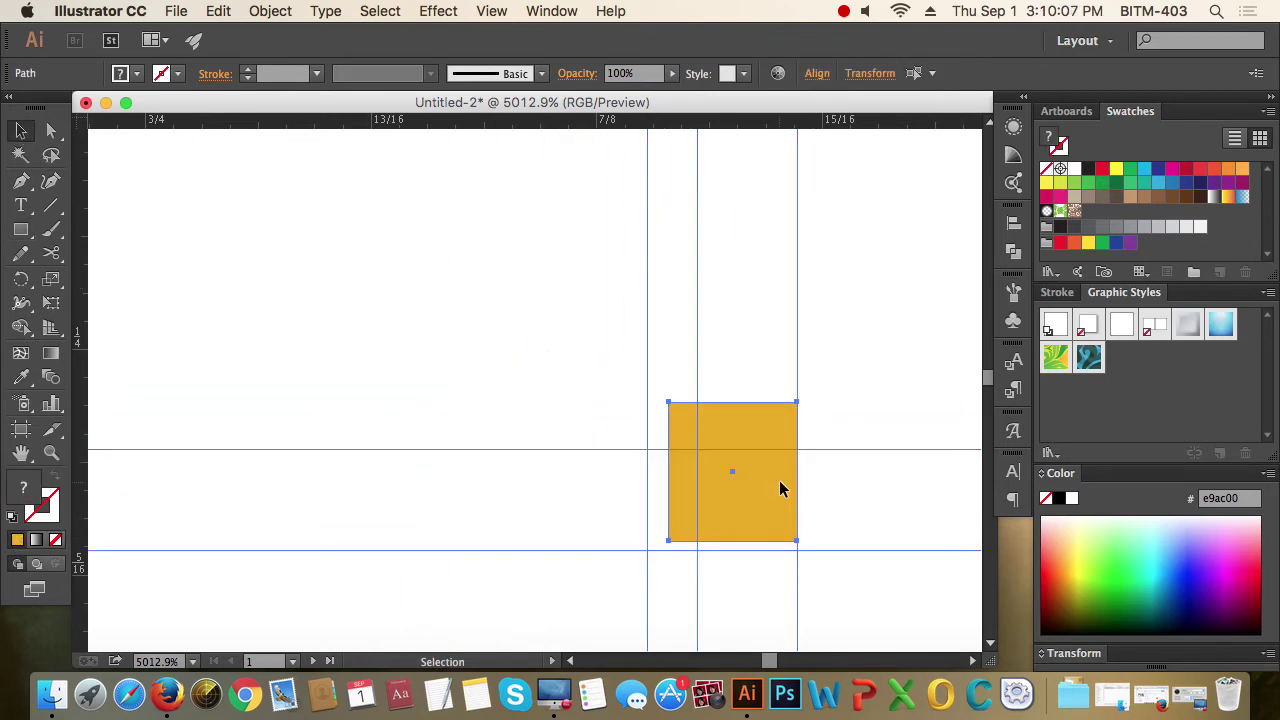
Move the rectangle and guides back up-left, then lock the guides and test selecting them
{"action": "left_click_drag", "start_coordinate": [779, 488], "coordinate": [478, 386]}
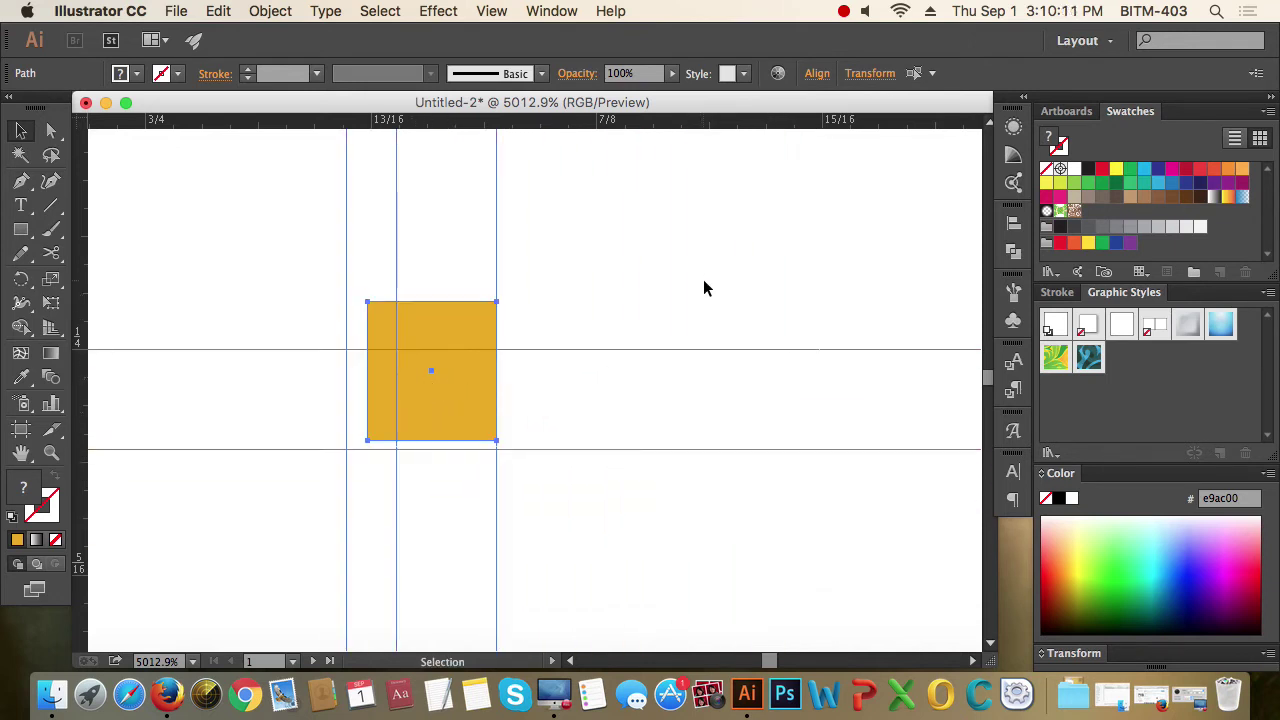
{"action": "left_click", "coordinate": [653, 267]}
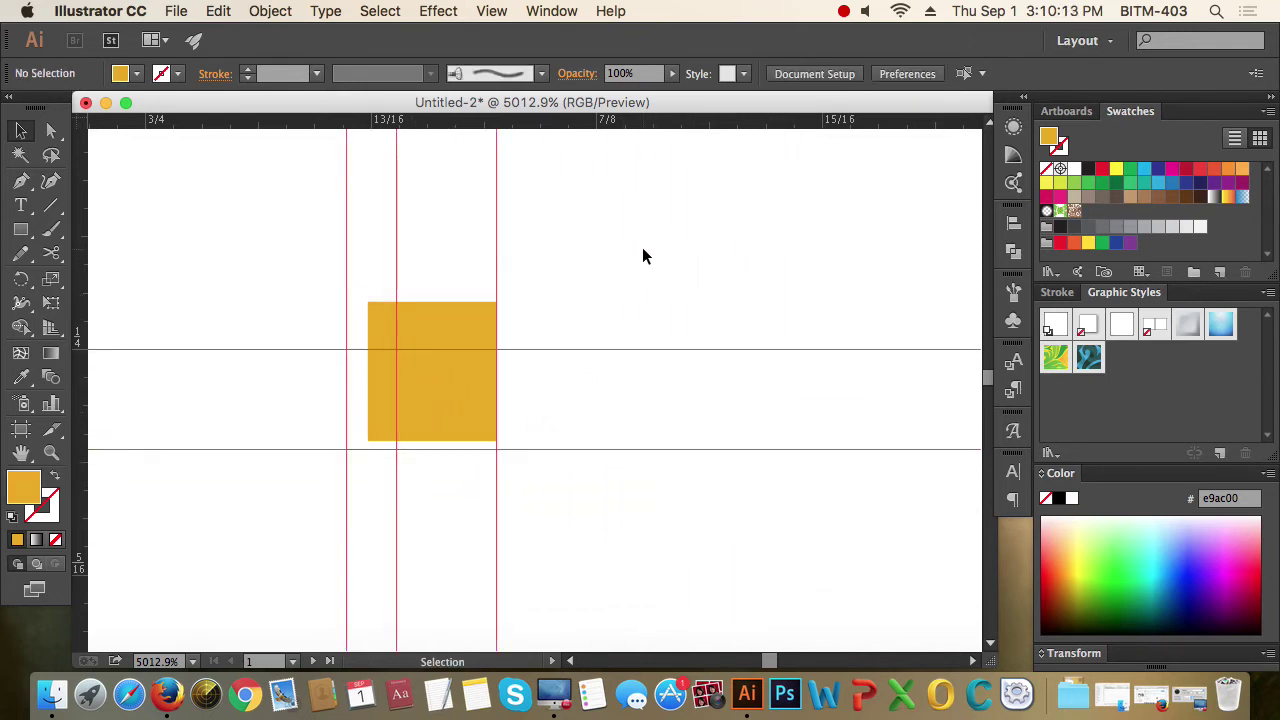
{"action": "right_click", "coordinate": [671, 246]}
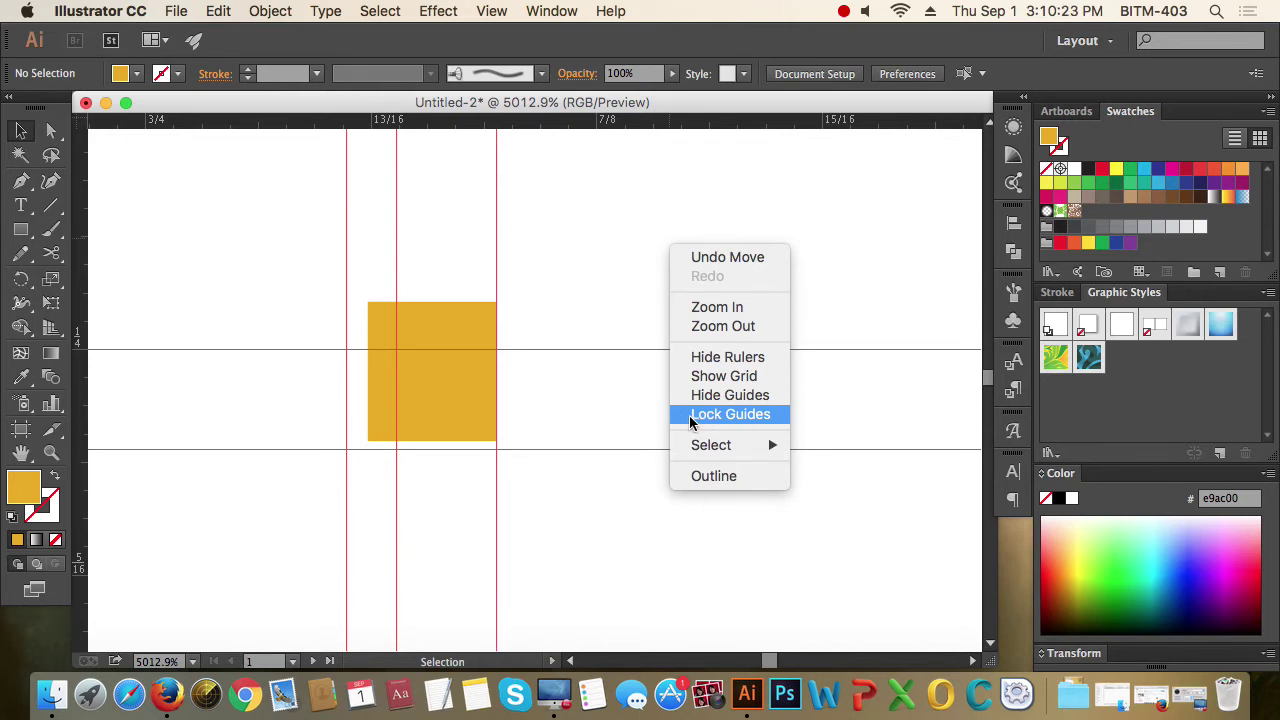
{"action": "left_click", "coordinate": [689, 418]}
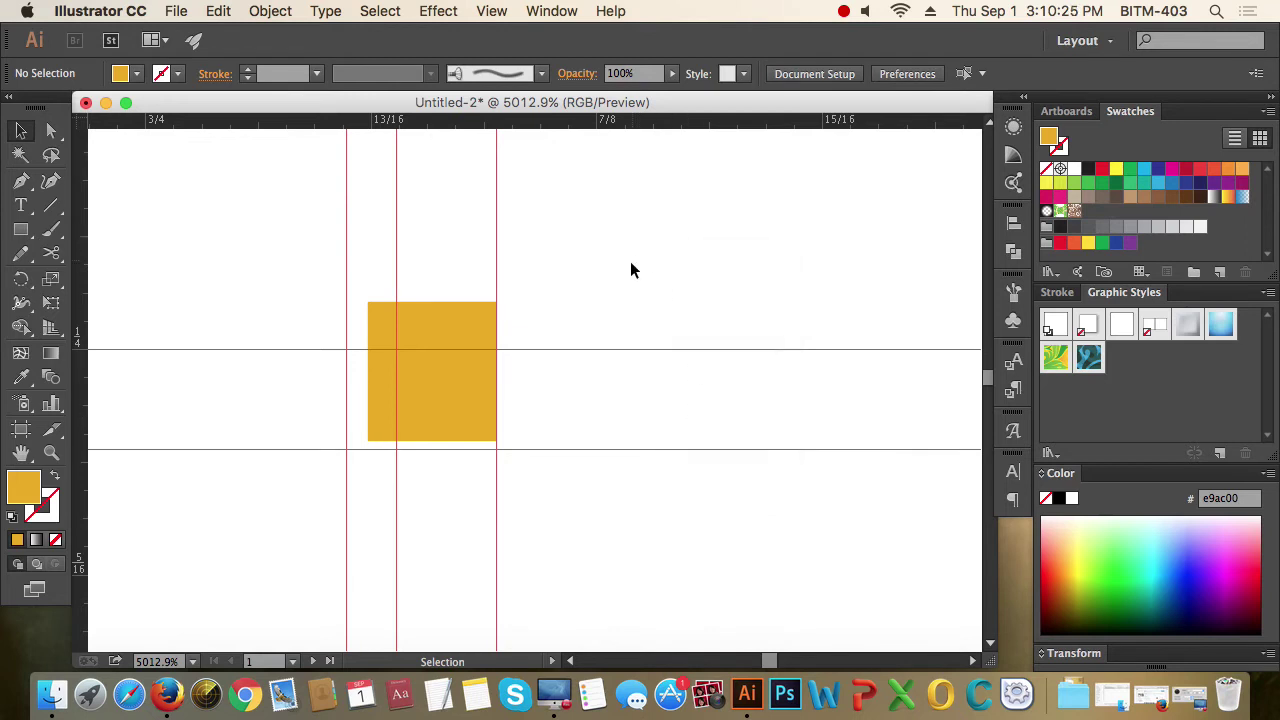
{"action": "right_click", "coordinate": [593, 228]}
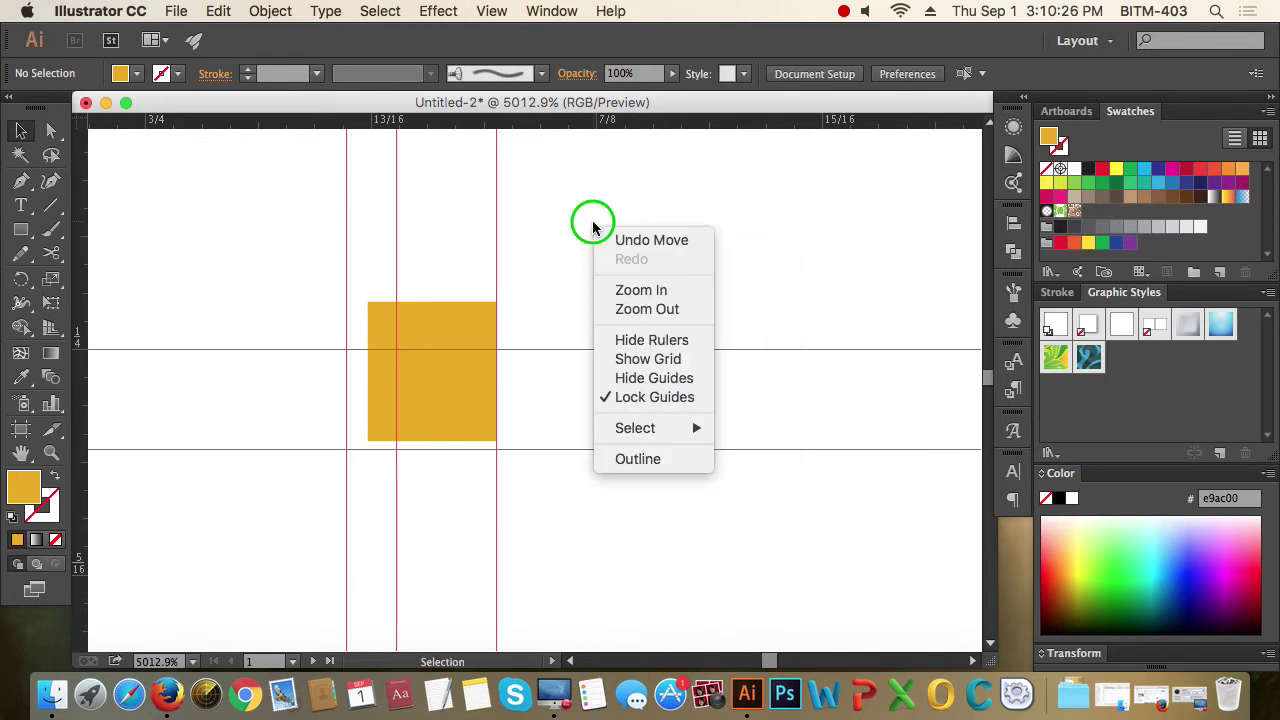
{"action": "left_click", "coordinate": [636, 397]}
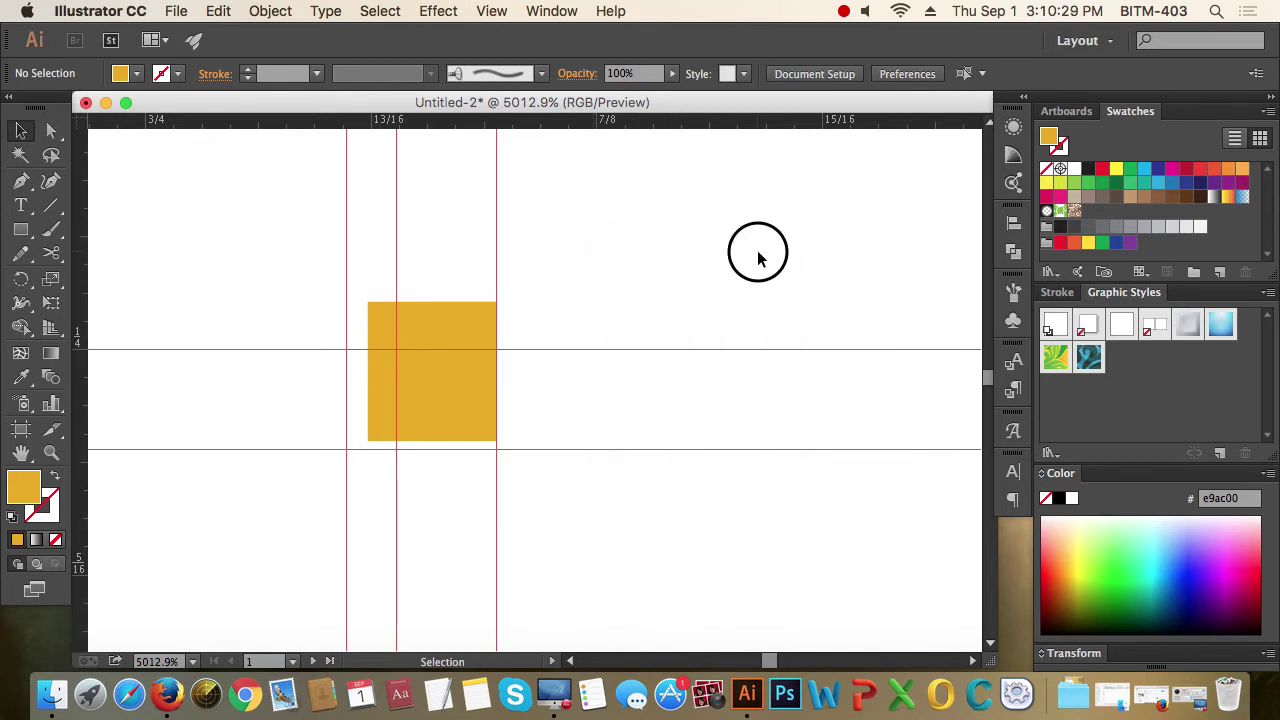
{"action": "left_click_drag", "start_coordinate": [544, 262], "coordinate": [686, 397]}
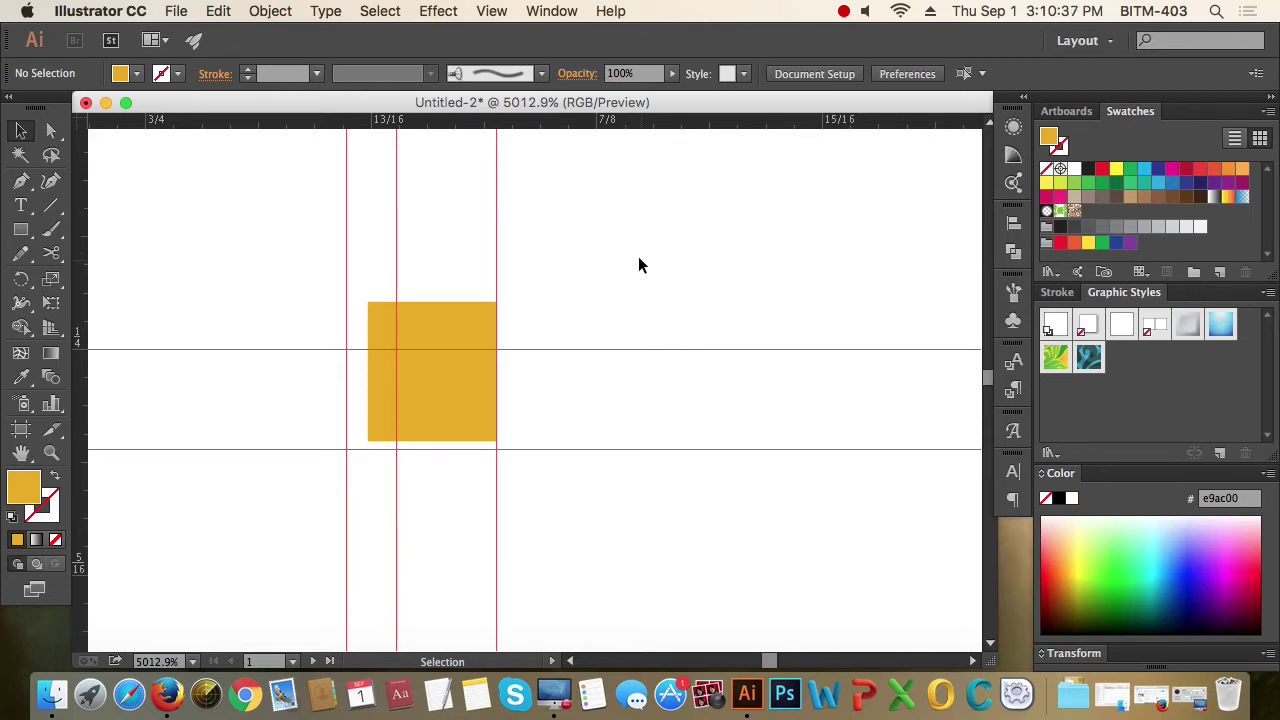
{"action": "right_click", "coordinate": [591, 241]}
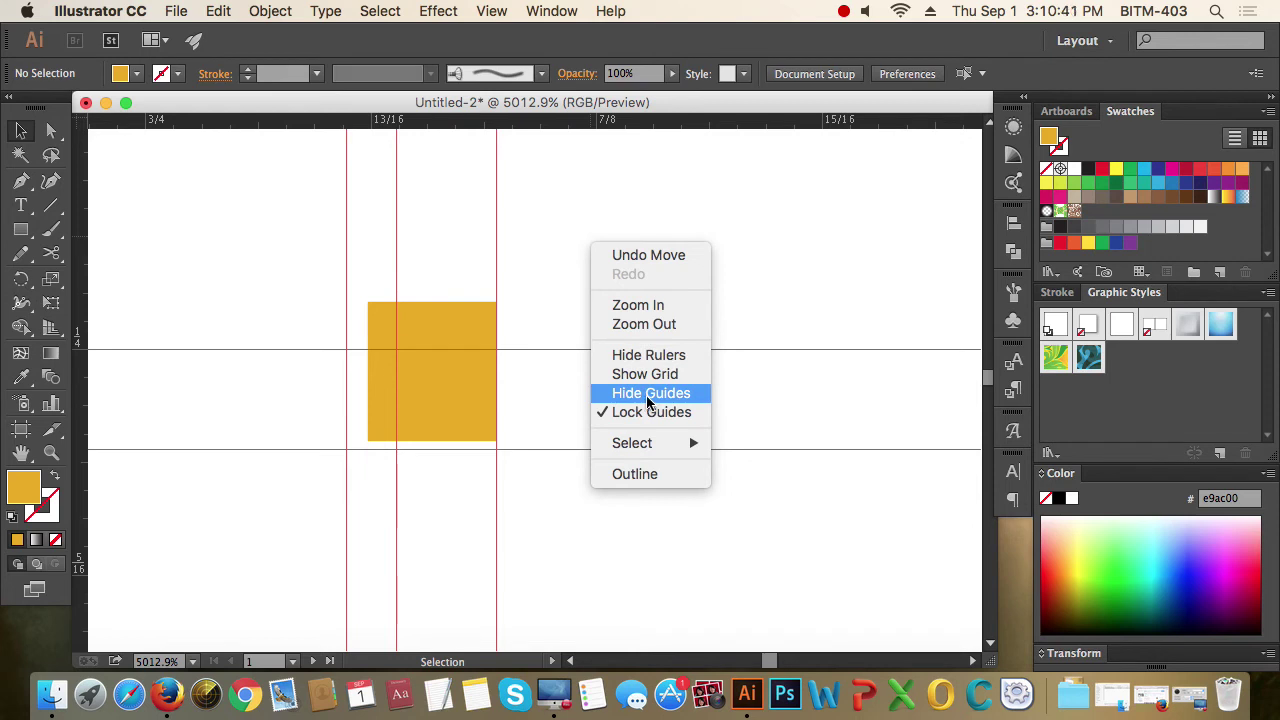
{"action": "left_click", "coordinate": [648, 396]}
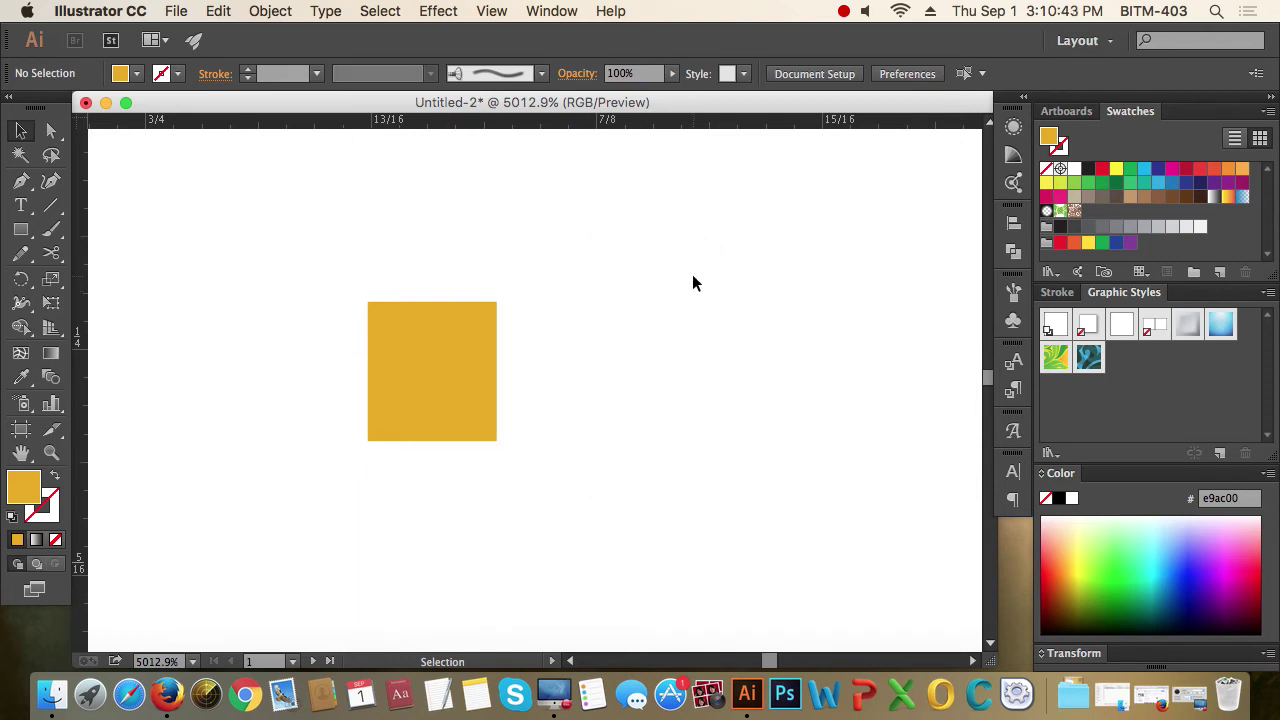
{"action": "right_click", "coordinate": [684, 254]}
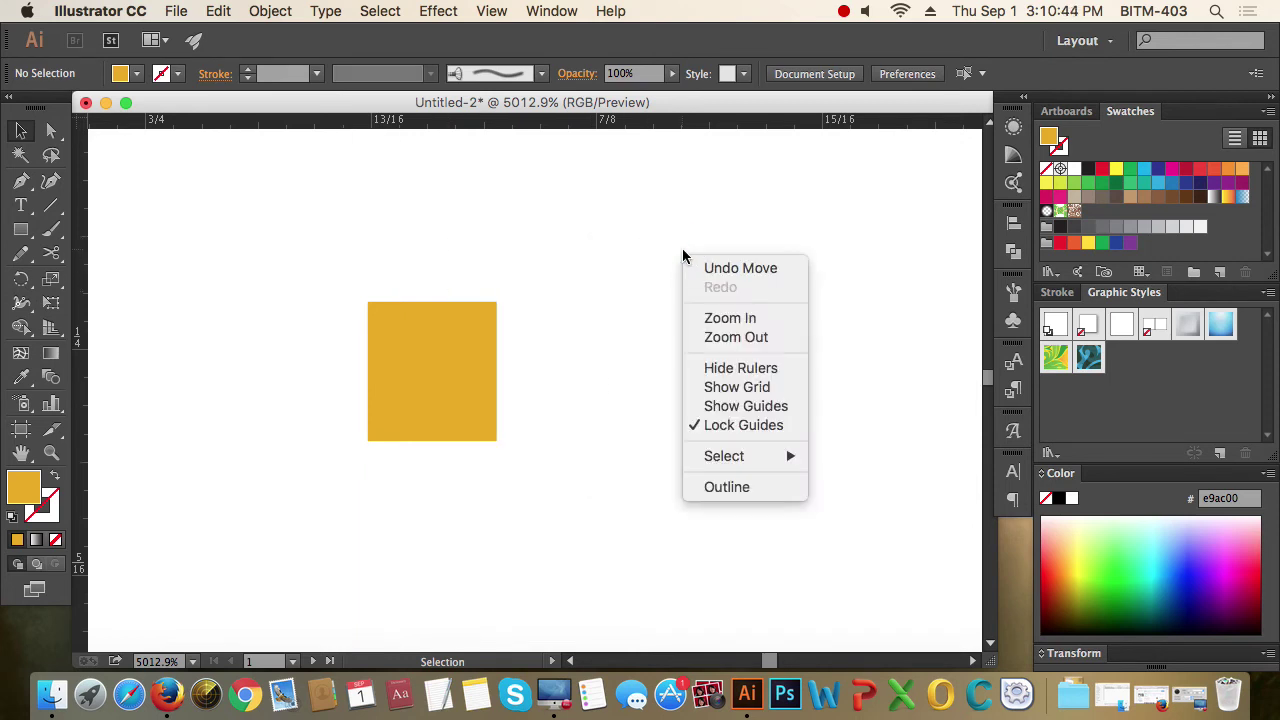
{"action": "left_click", "coordinate": [747, 413]}
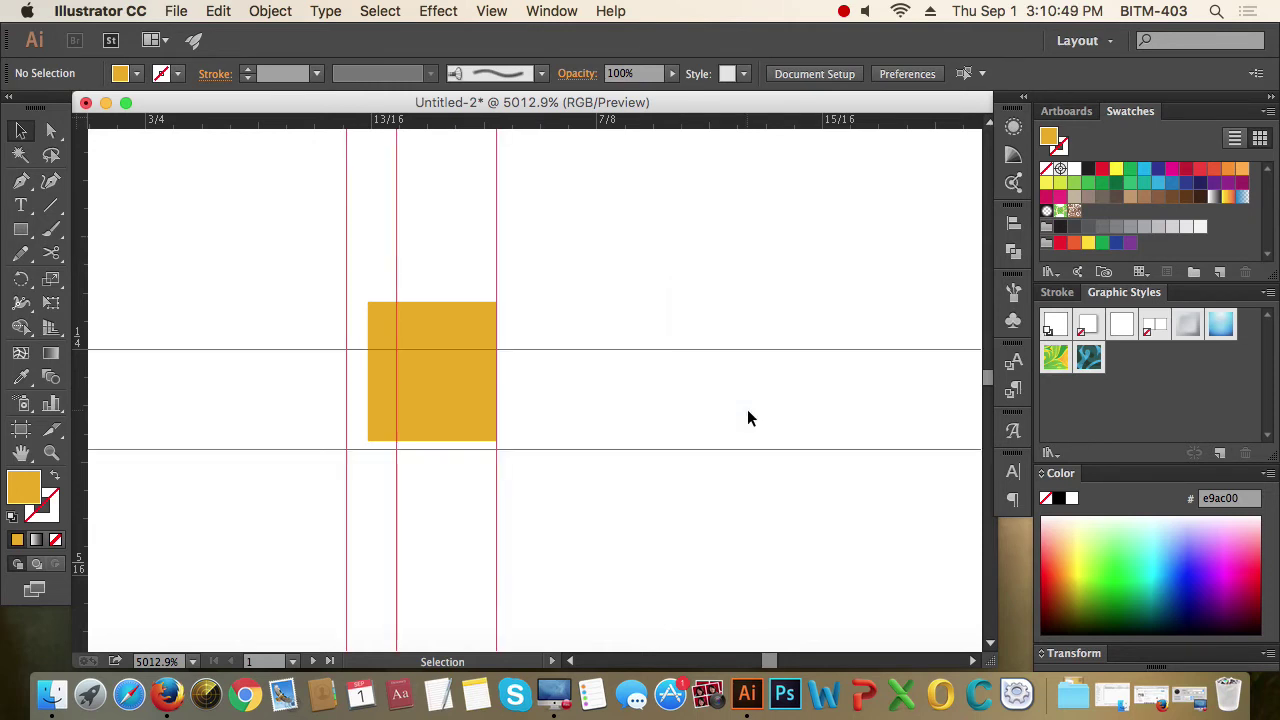
{"action": "key", "text": "a"}
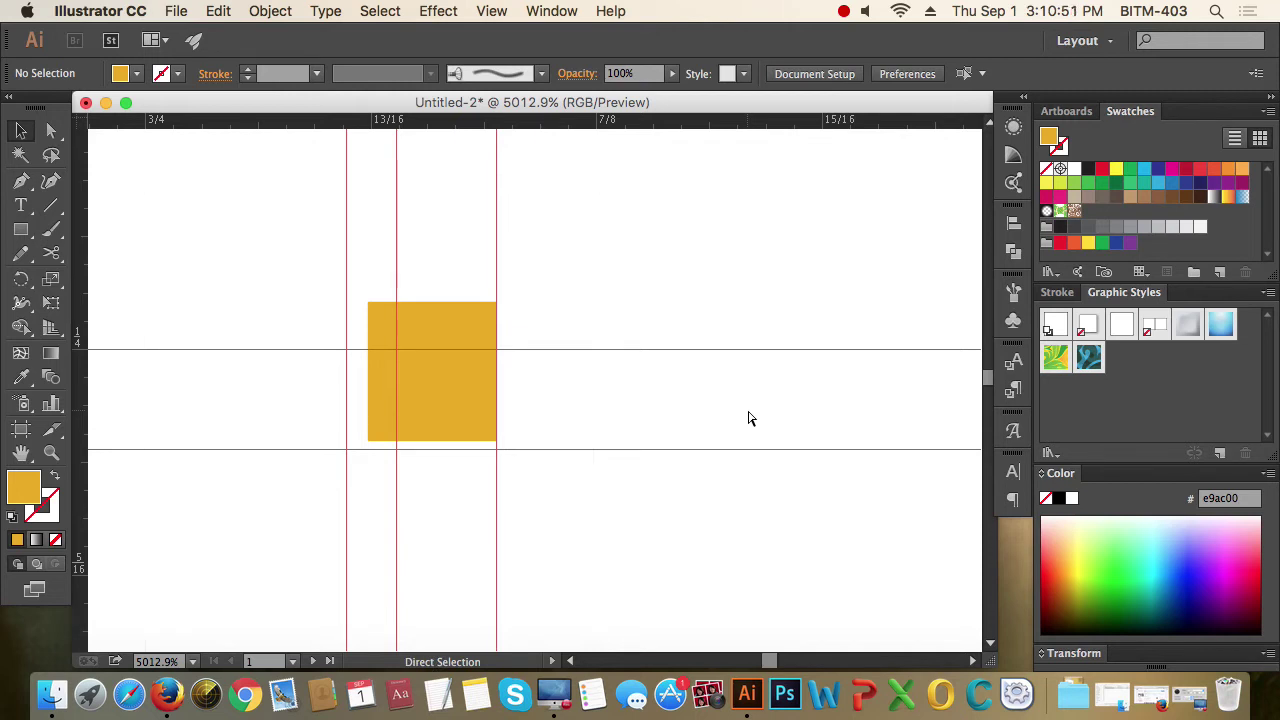
{"action": "key", "text": "super+semicolon"}
{"action": "key", "text": "super+semicolon"}
{"action": "key", "text": "super+semicolon"}
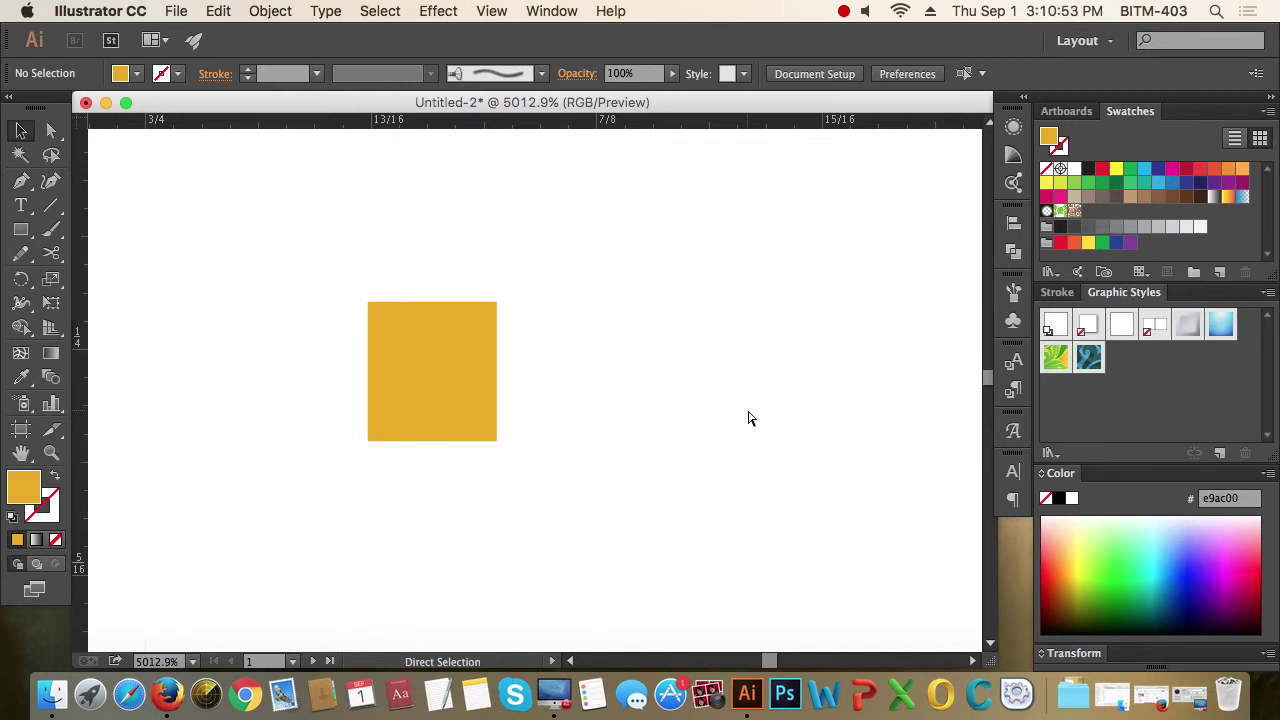
{"action": "key", "text": "super+semicolon"}
{"action": "key", "text": "super+semicolon"}
{"action": "key", "text": "super+semicolon"}
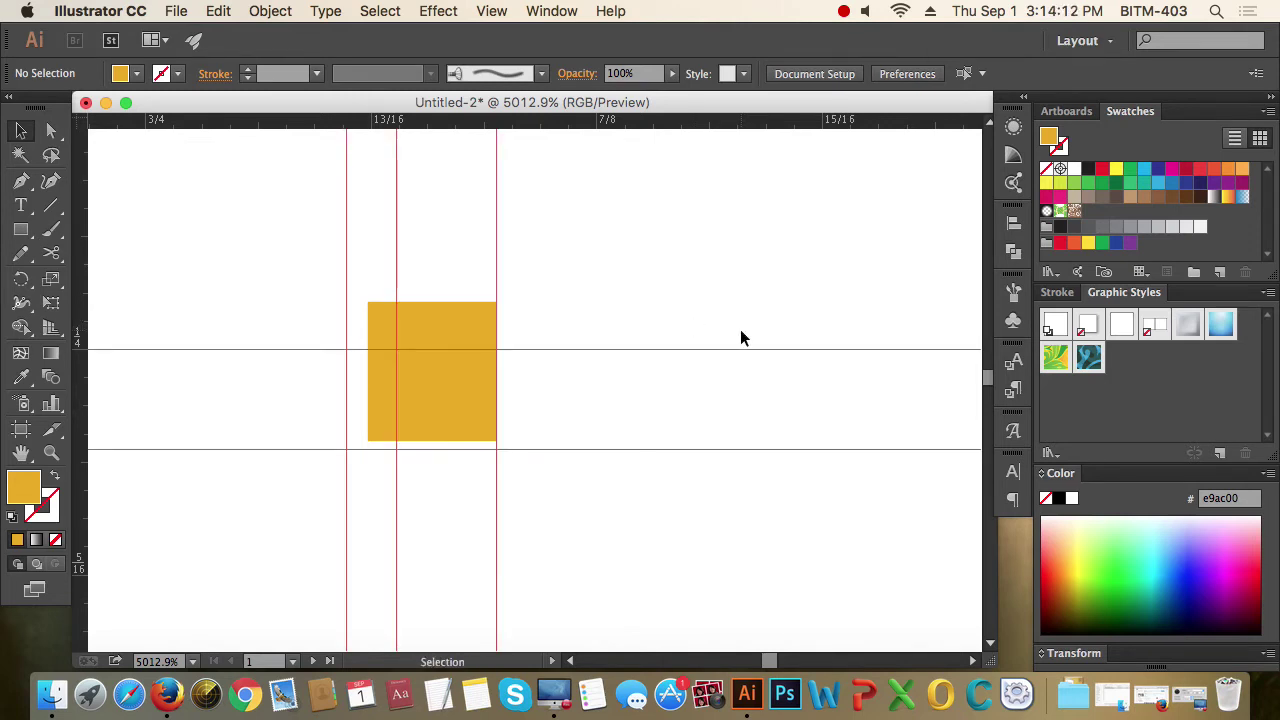
Zoom repeatedly in and out with Cmd+/Cmd−, ending at 50% with the artboard visible
{"action": "key", "text": "super"}
{"action": "key", "text": "super+0"}
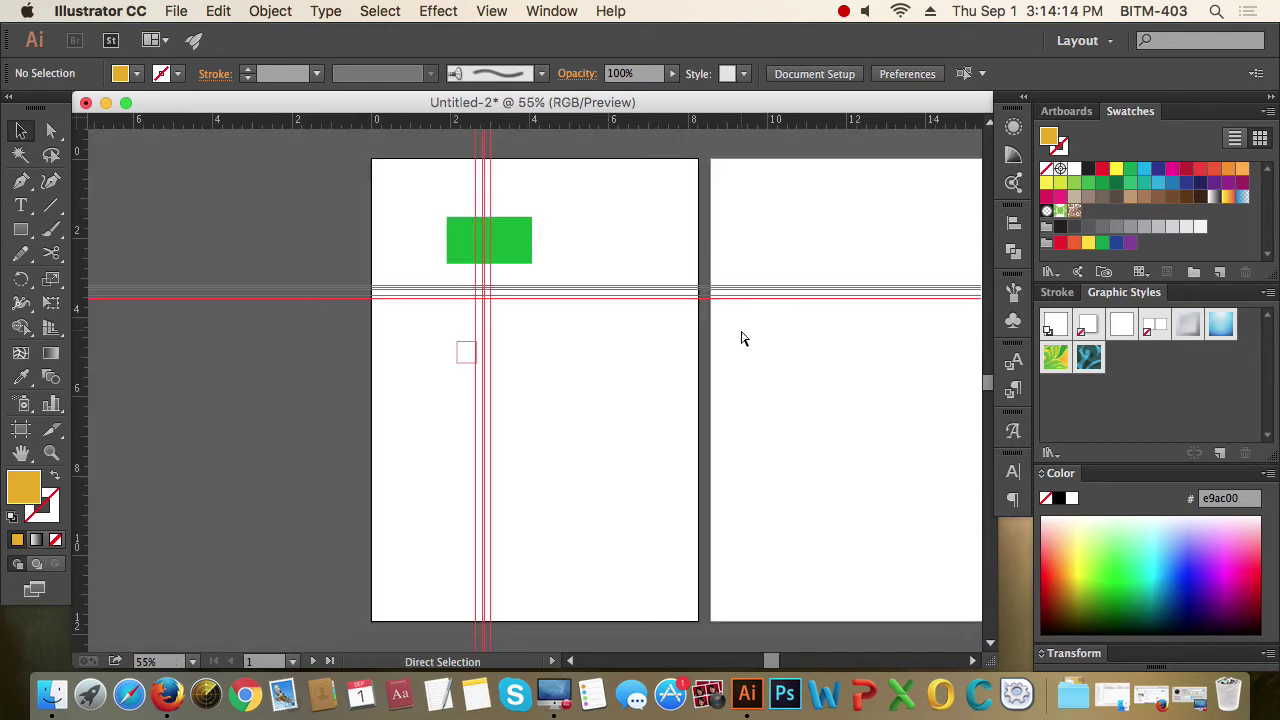
{"action": "key", "text": "super+equal"}
{"action": "key", "text": "super+equal"}
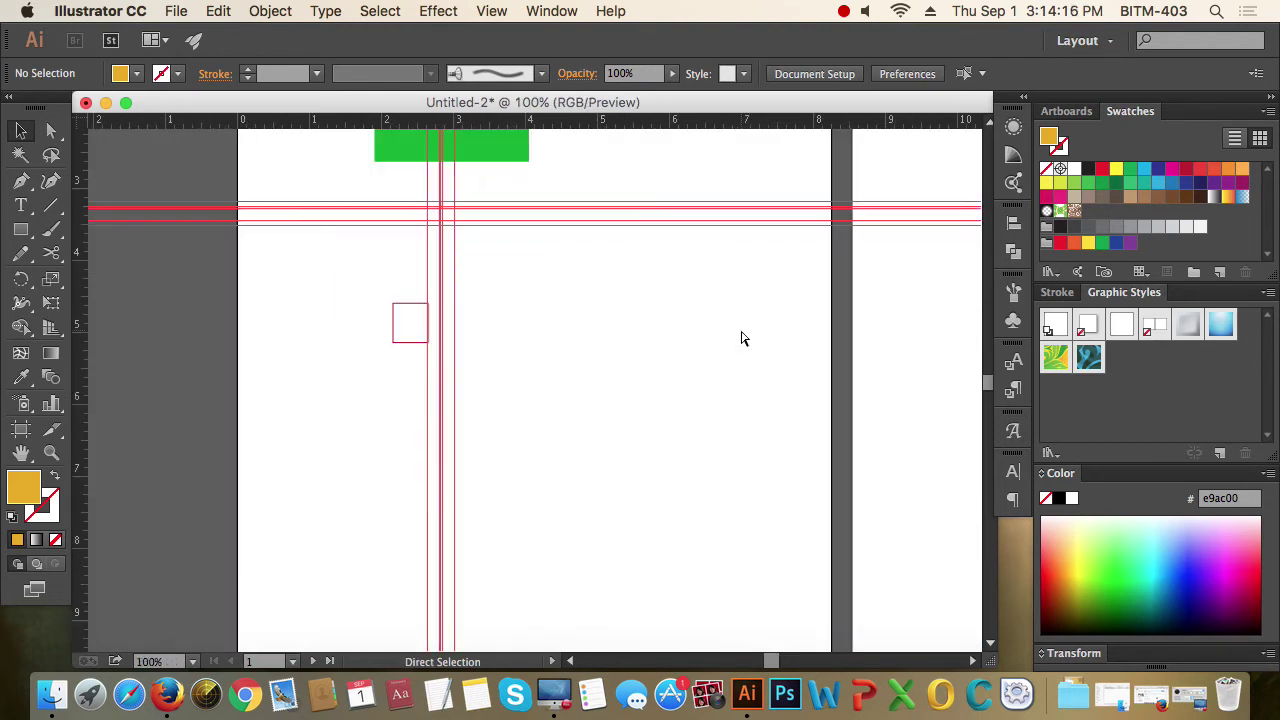
{"action": "key", "text": "super+equal"}
{"action": "key", "text": "super+equal"}
{"action": "key", "text": "super+equal"}
{"action": "key", "text": "super+minus"}
{"action": "key", "text": "super+minus"}
{"action": "key", "text": "super+minus"}
{"action": "key", "text": "super+minus"}
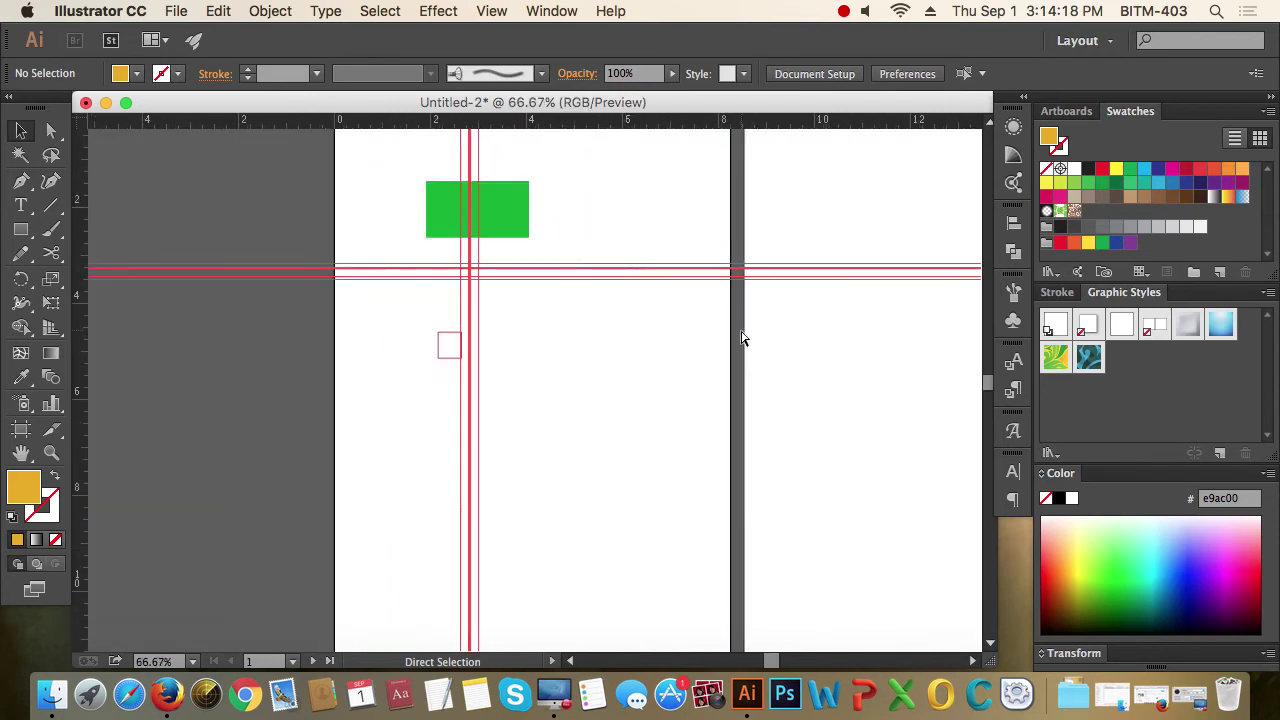
{"action": "key", "text": "super+minus"}
{"action": "key", "text": "super+equal"}
{"action": "key", "text": "super+equal"}
{"action": "key", "text": "super+equal"}
{"action": "key", "text": "super+equal"}
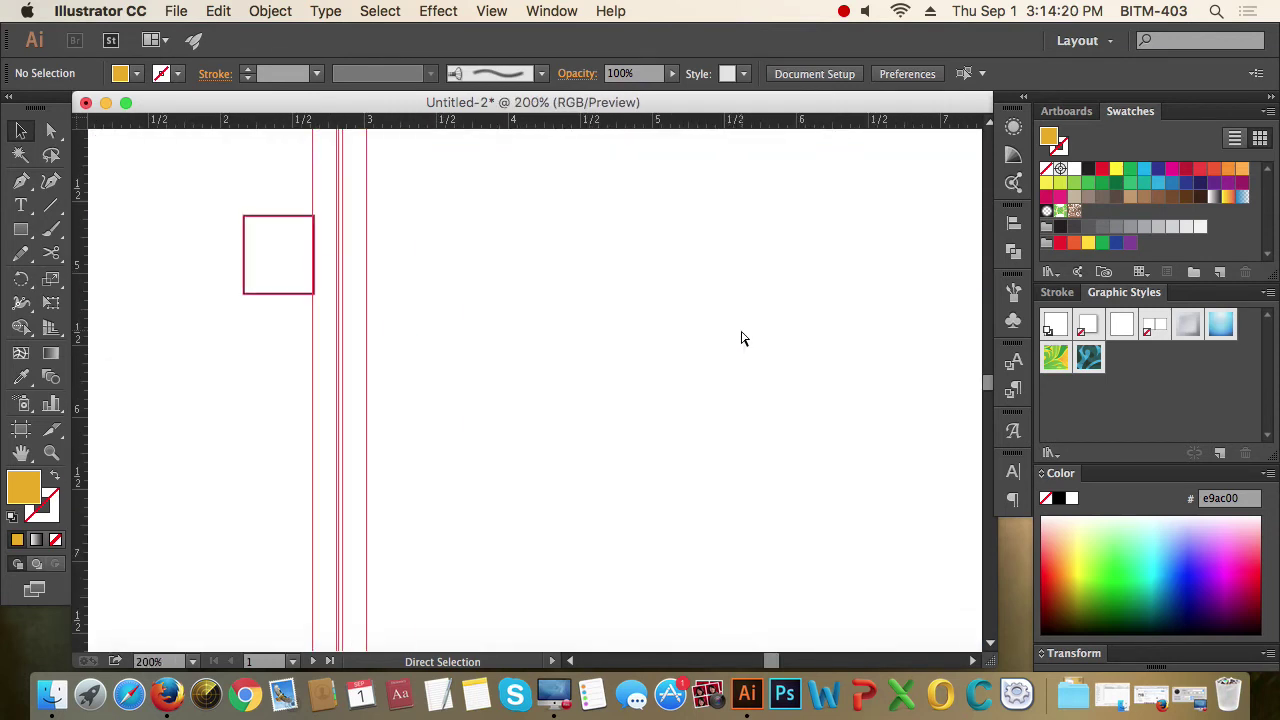
{"action": "key", "text": "super+minus"}
{"action": "key", "text": "super+minus"}
{"action": "key", "text": "super+minus"}
{"action": "key", "text": "super+minus"}
{"action": "key", "text": "super+equal"}
{"action": "key", "text": "super+equal"}
{"action": "key", "text": "super+equal"}
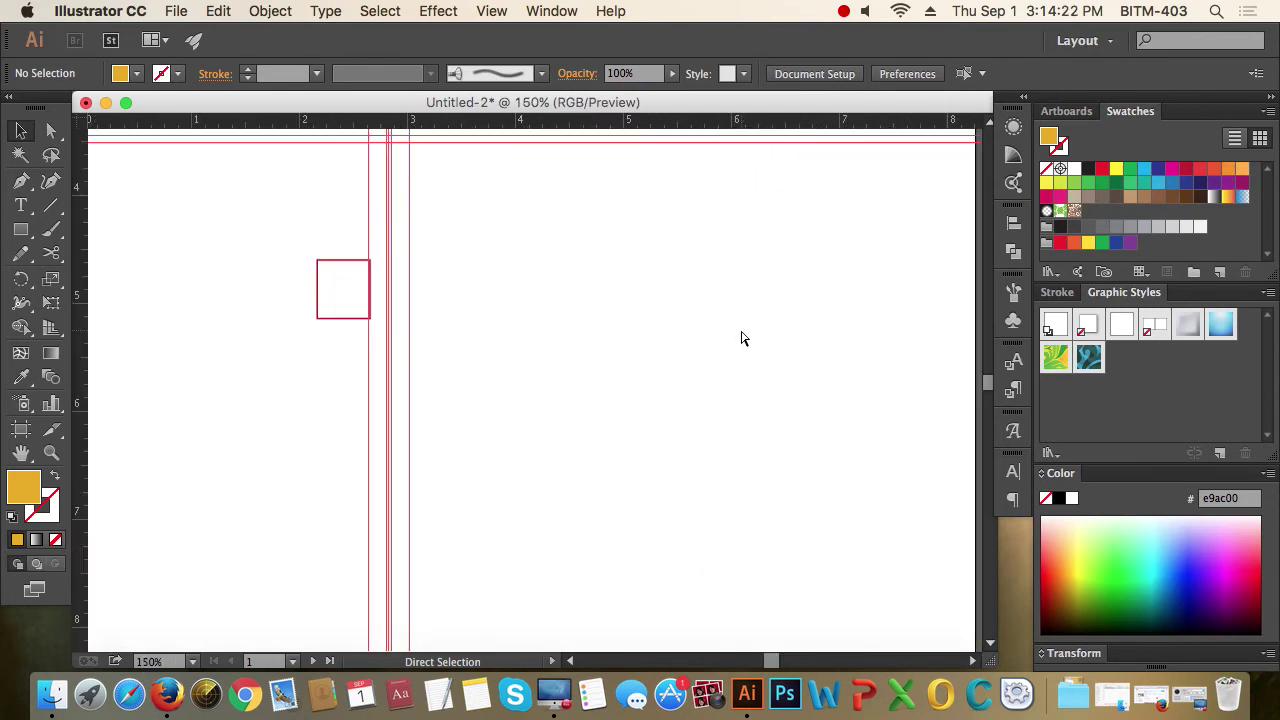
{"action": "key", "text": "super+equal"}
{"action": "key", "text": "super+equal"}
{"action": "key", "text": "super+equal"}
{"action": "key", "text": "super+equal"}
{"action": "key", "text": "super+equal"}
{"action": "key", "text": "super+equal"}
{"action": "key", "text": "super+equal"}
{"action": "key", "text": "super+minus"}
{"action": "key", "text": "super+minus"}
{"action": "key", "text": "super+minus"}
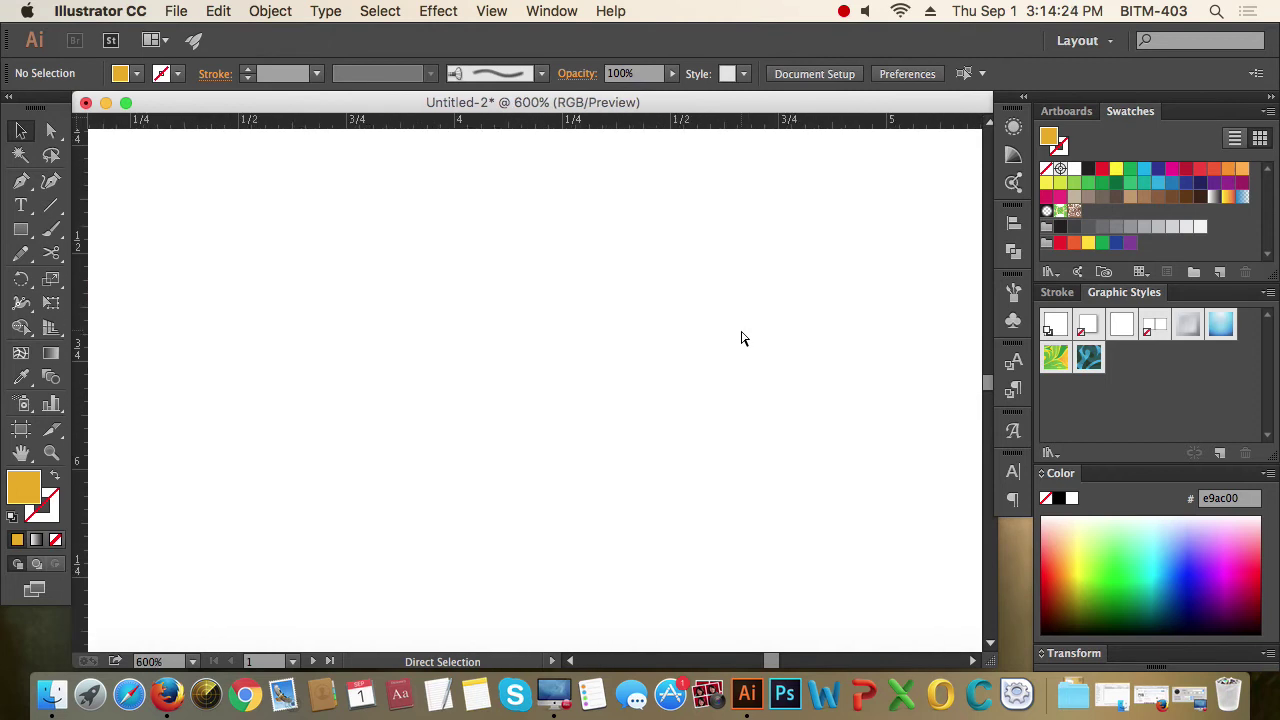
{"action": "key", "text": "super+minus"}
{"action": "key", "text": "super+minus"}
{"action": "key", "text": "super+minus"}
{"action": "key", "text": "super+minus"}
{"action": "key", "text": "super+minus"}
{"action": "key", "text": "super+equal"}
{"action": "key", "text": "super+equal"}
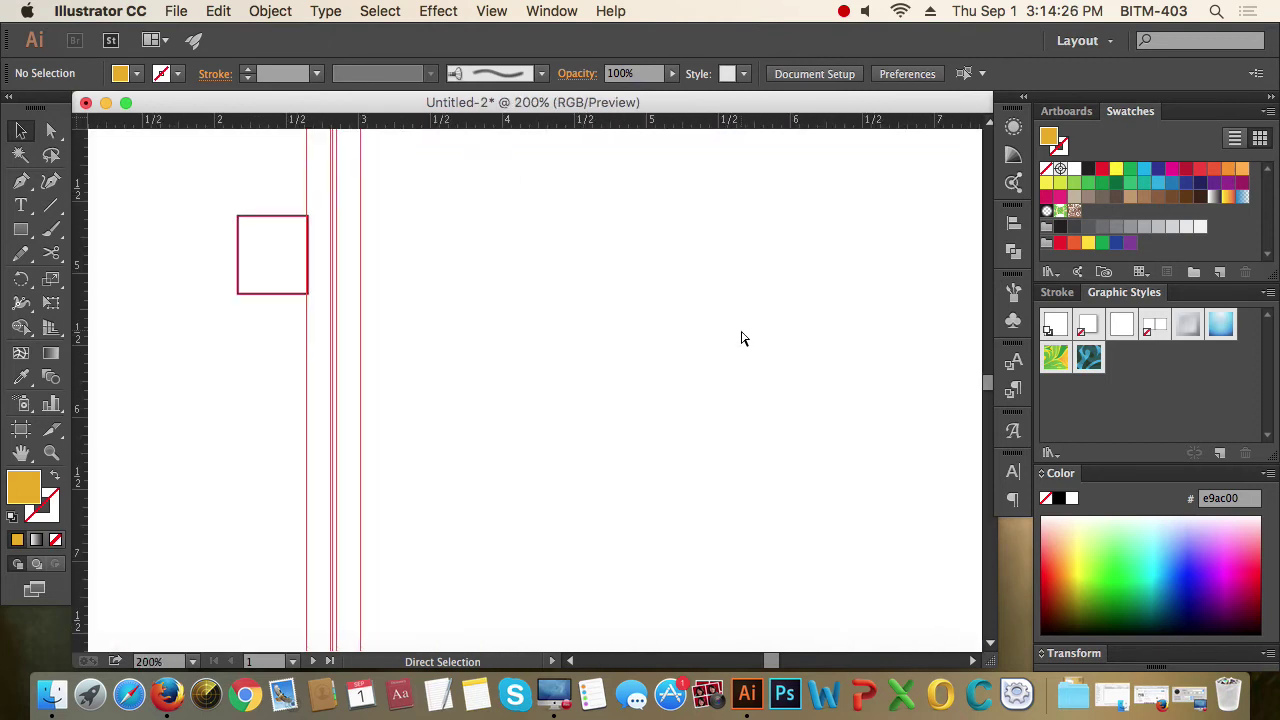
{"action": "key", "text": "super+minus"}
{"action": "key", "text": "super+minus"}
{"action": "key", "text": "super+equal"}
{"action": "key", "text": "super+minus"}
{"action": "key", "text": "super+equal"}
{"action": "key", "text": "super+equal"}
{"action": "key", "text": "super+minus"}
{"action": "key", "text": "super+minus"}
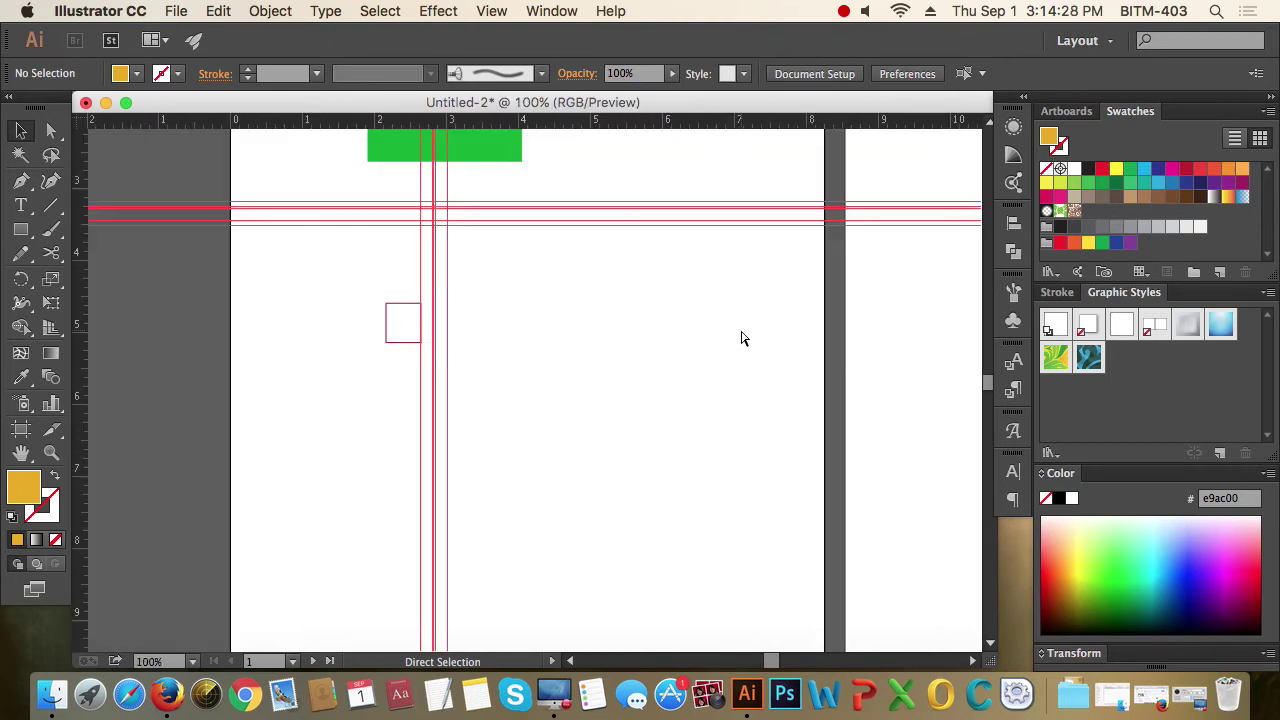
{"action": "key", "text": "super+minus"}
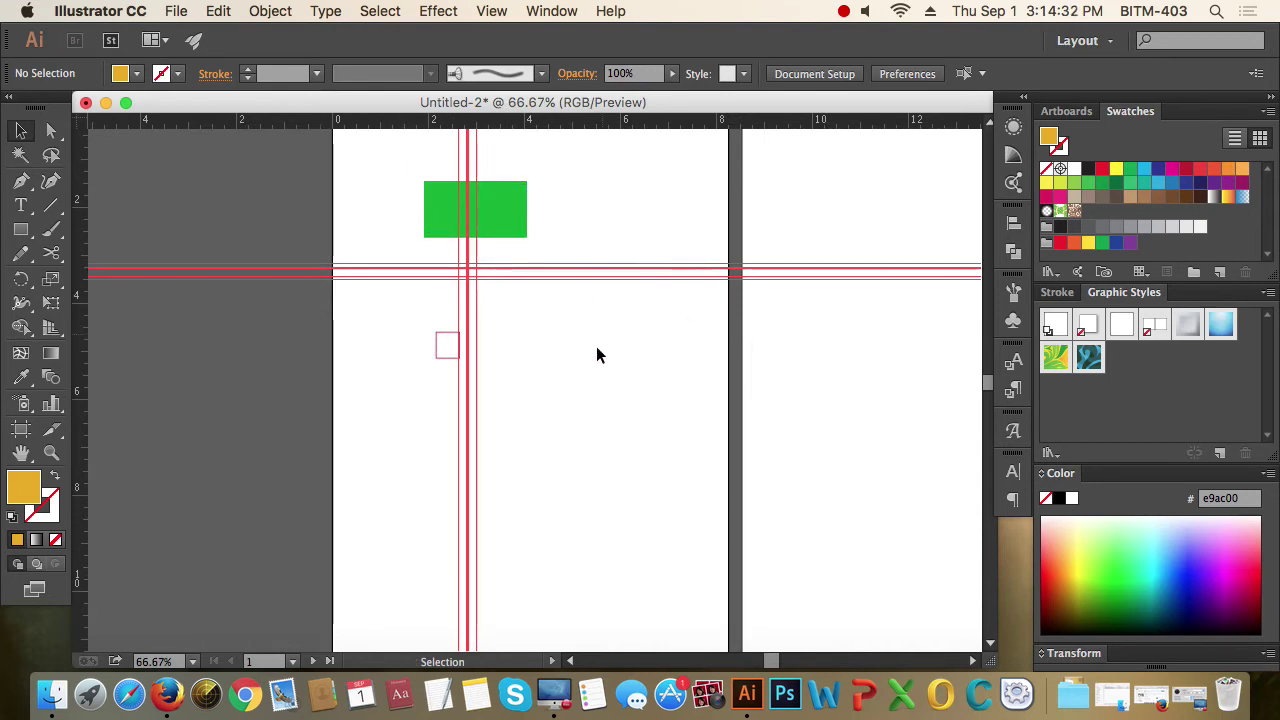
{"action": "key", "text": "super+equal"}
{"action": "key", "text": "super+equal"}
{"action": "key", "text": "super+equal"}
{"action": "key", "text": "super+equal"}
{"action": "key", "text": "super+equal"}
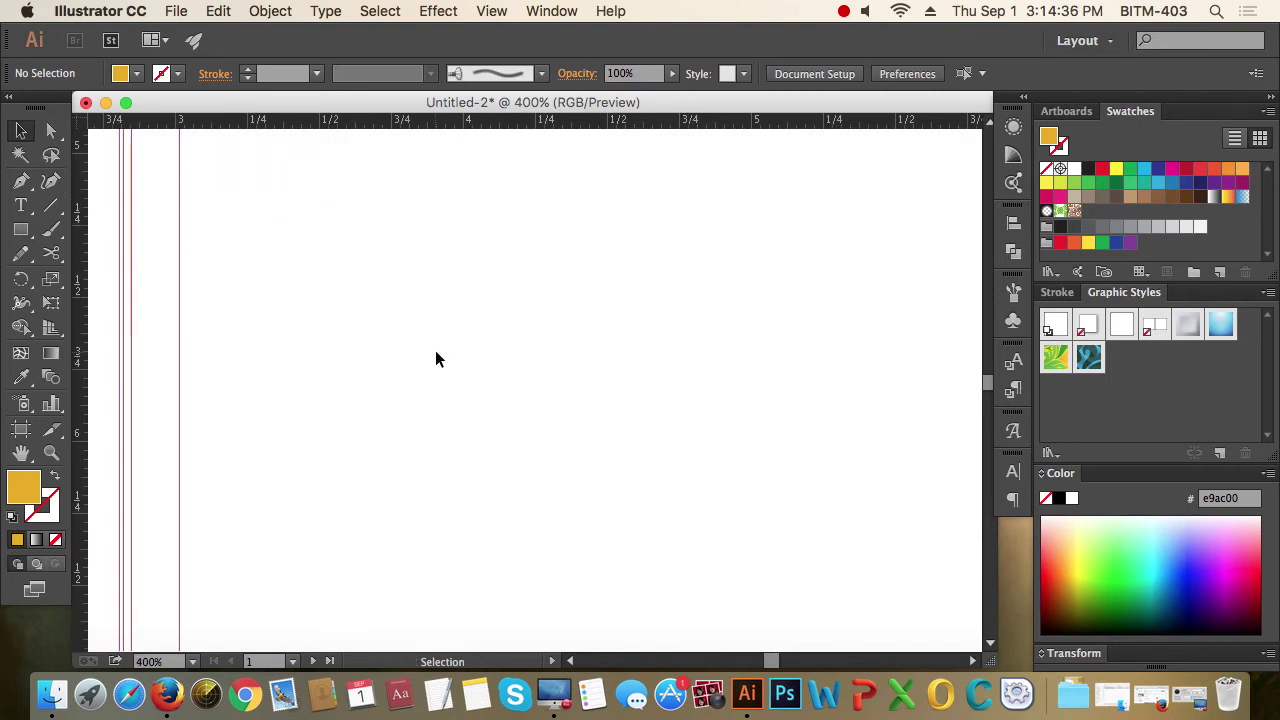
{"action": "key", "text": "super+minus"}
{"action": "key", "text": "super+minus"}
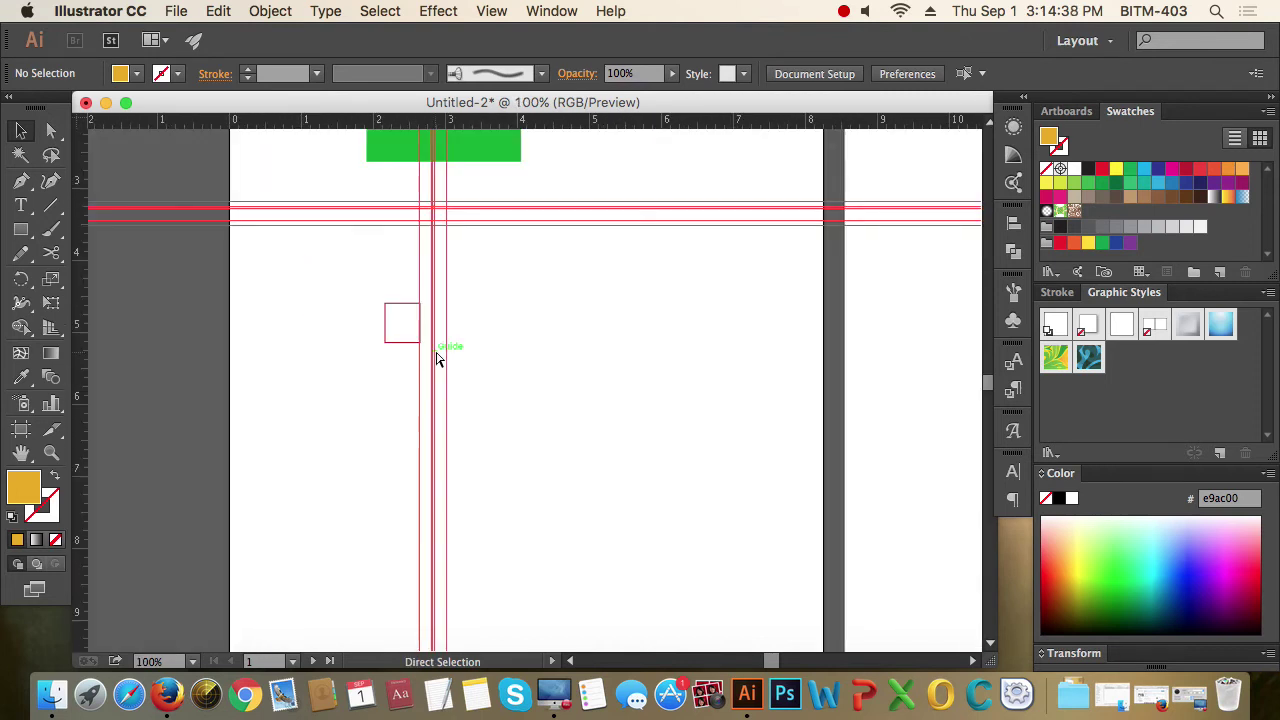
{"action": "key", "text": "super+equal"}
{"action": "key", "text": "super+minus"}
{"action": "key", "text": "super+minus"}
{"action": "key", "text": "super+minus"}
{"action": "key", "text": "super+minus"}
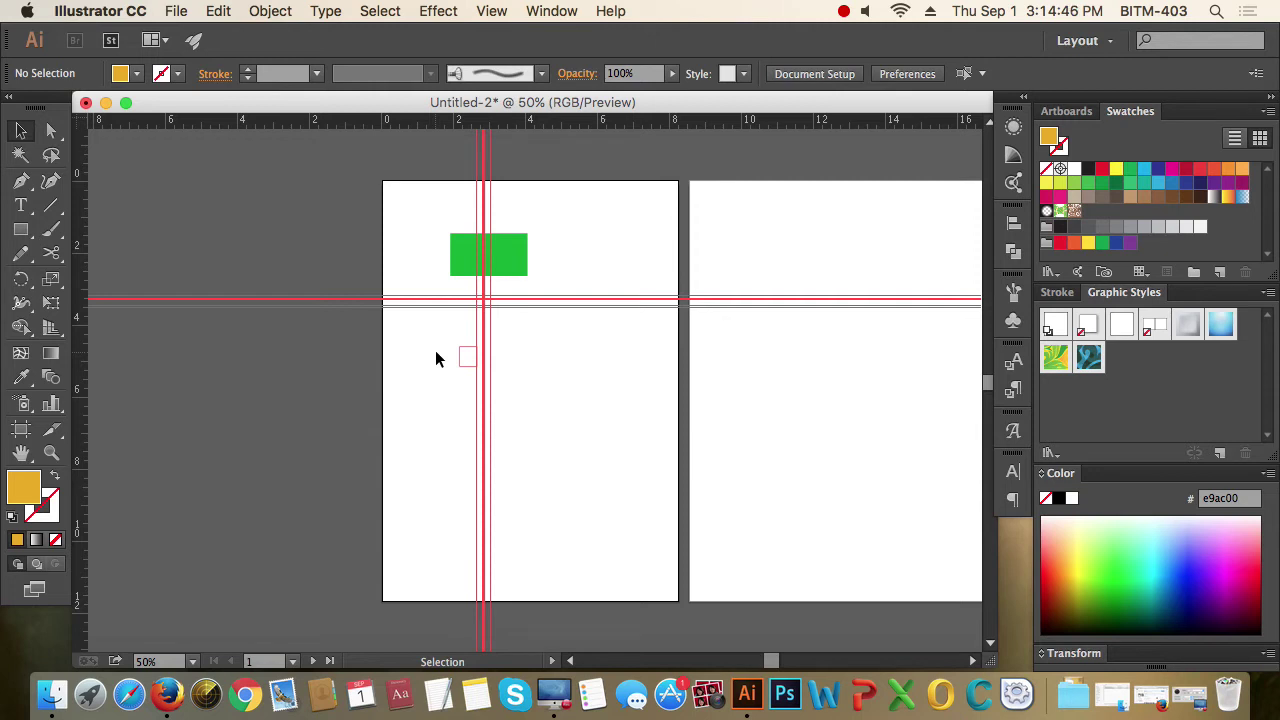
{"action": "left_click_drag", "start_coordinate": [434, 219], "coordinate": [545, 282]}
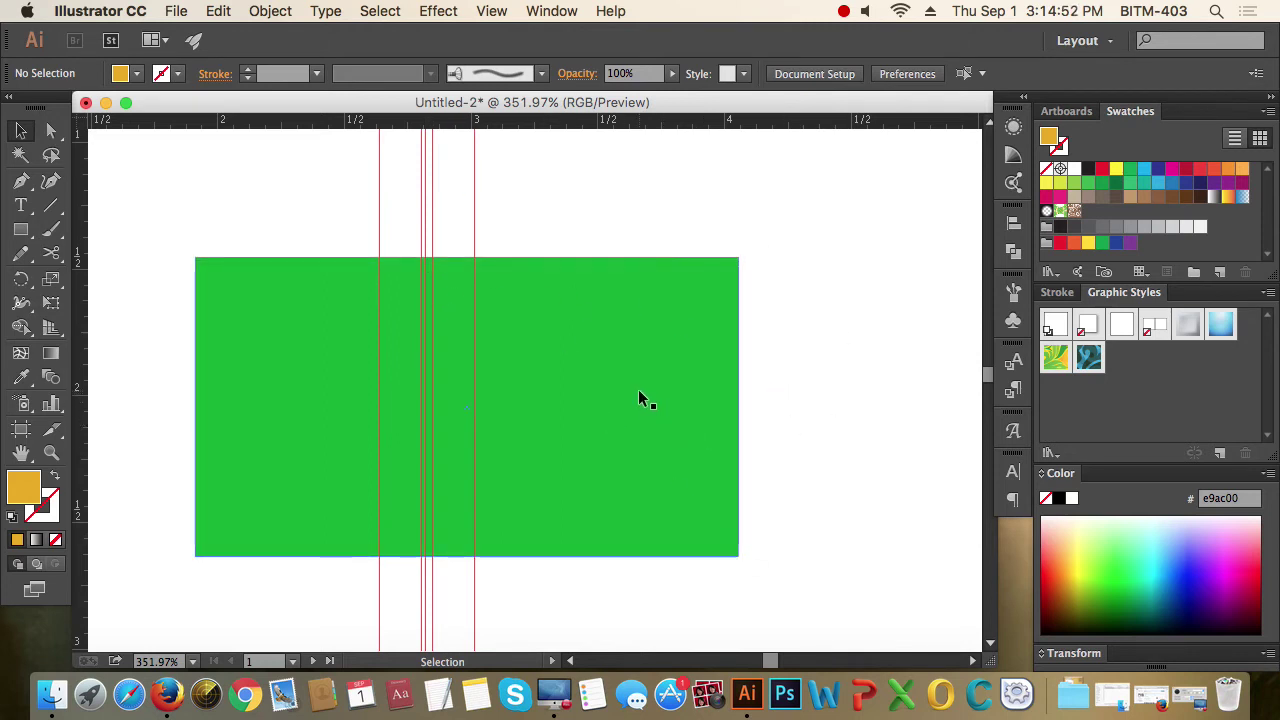
{"action": "left_click", "coordinate": [525, 401], "text": "alt+super"}
{"action": "left_click", "coordinate": [498, 405], "text": "alt+super"}
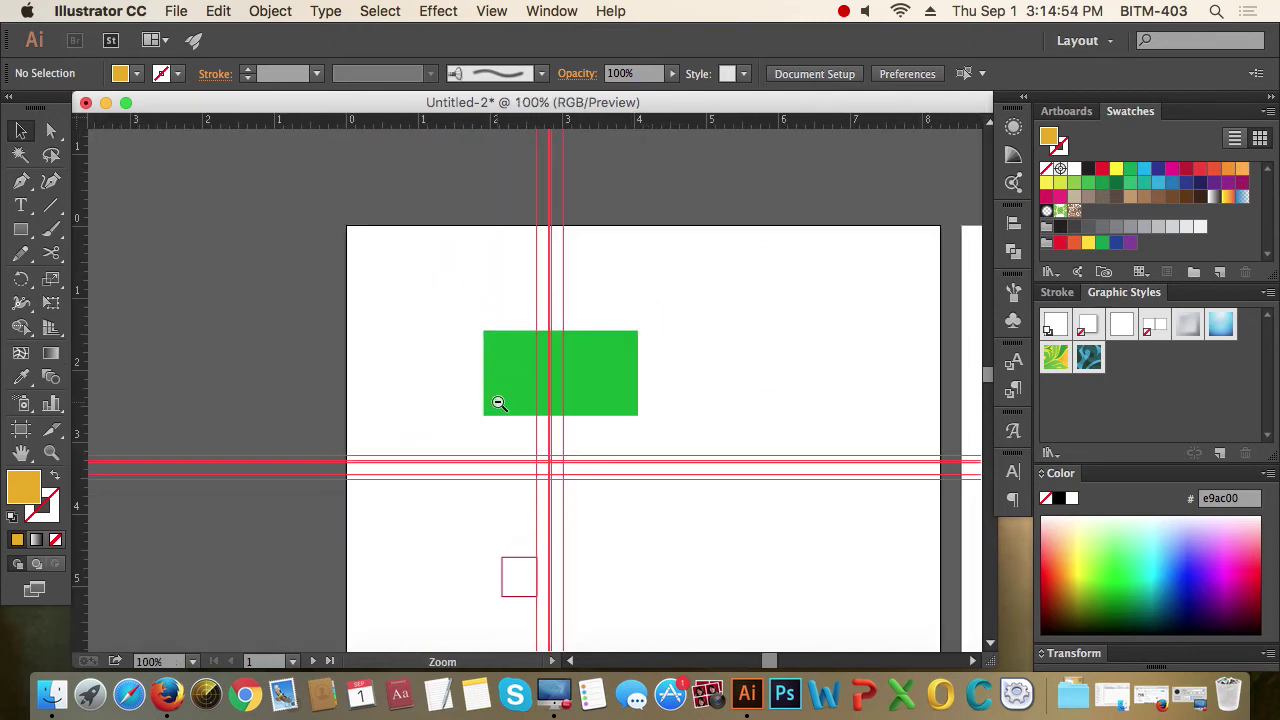
{"action": "left_click", "coordinate": [497, 400], "text": "alt+super"}
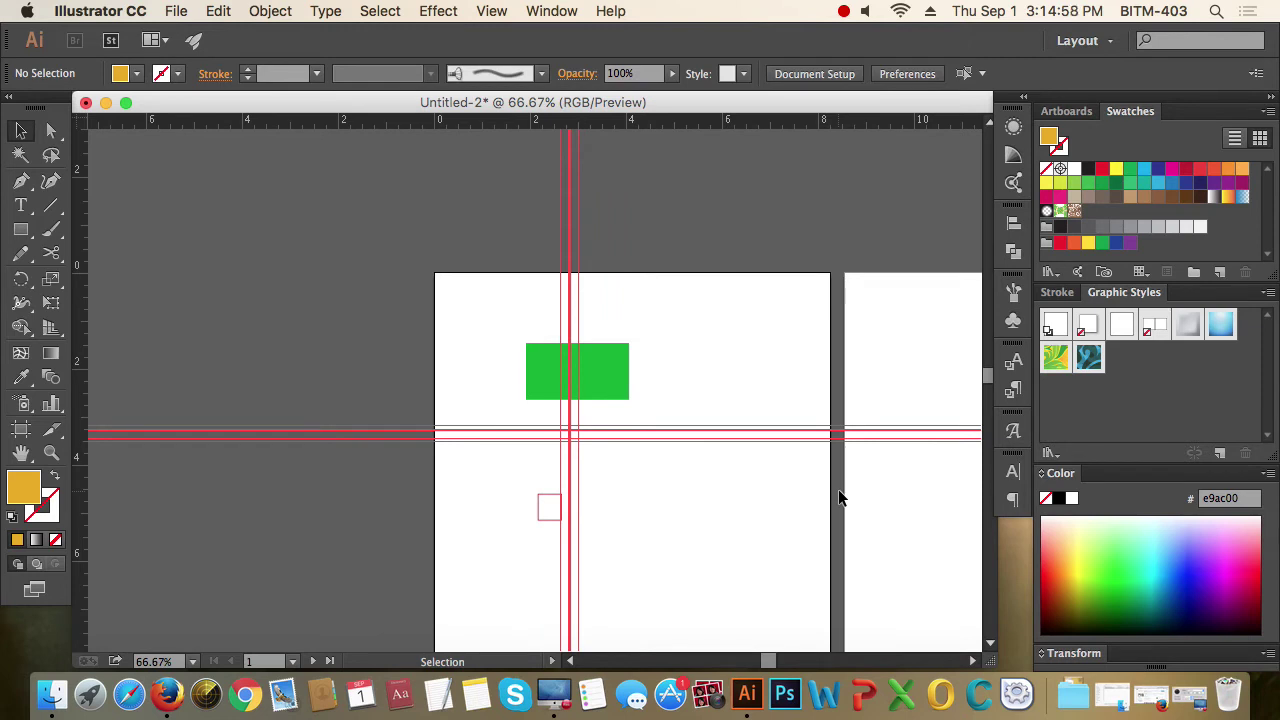
{"action": "left_click", "coordinate": [694, 437], "text": "super"}
{"action": "left_click", "coordinate": [650, 430], "text": "super"}
{"action": "left_click_drag", "start_coordinate": [329, 301], "coordinate": [603, 390]}
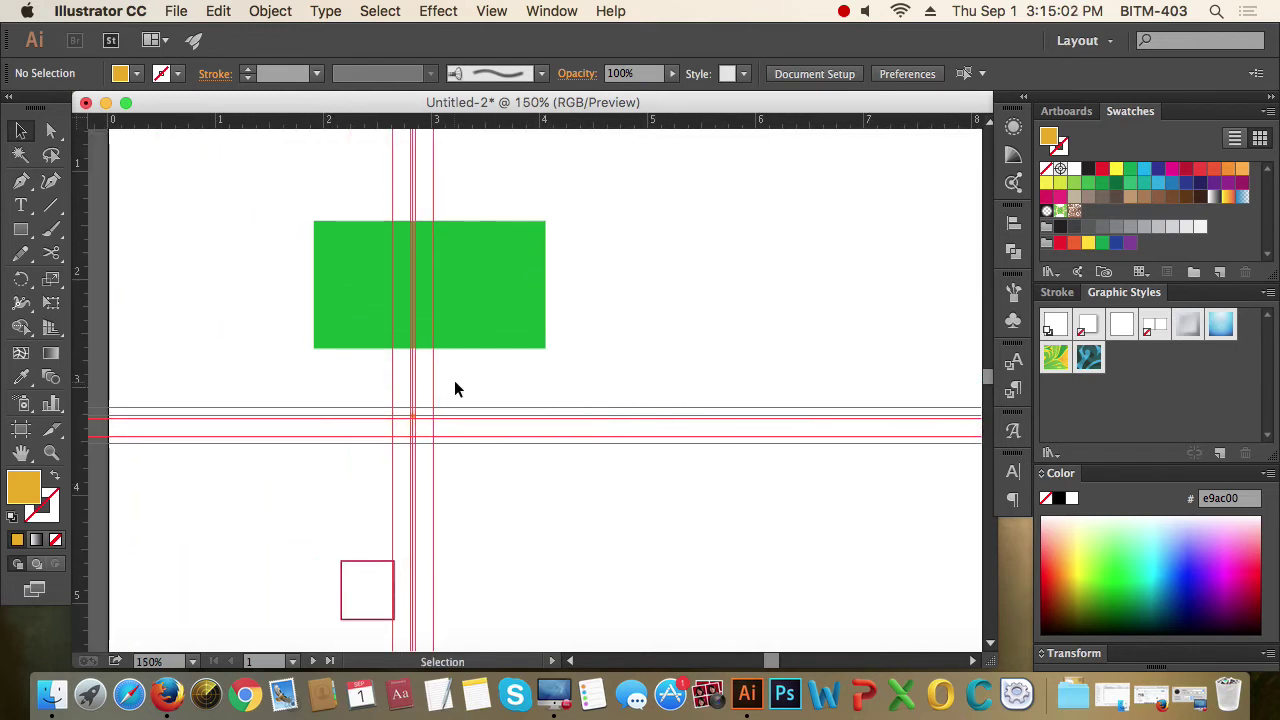
{"action": "left_click", "coordinate": [51, 453]}
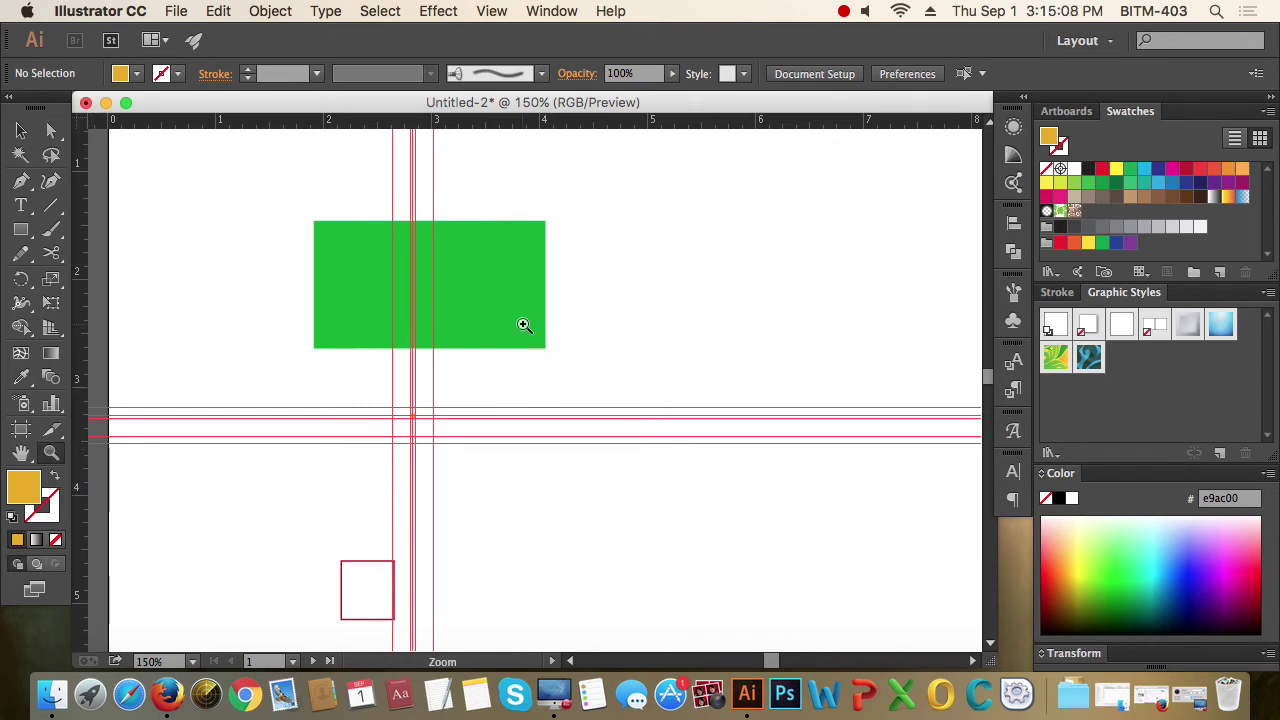
{"action": "left_click", "coordinate": [410, 282]}
{"action": "left_click", "coordinate": [613, 424]}
{"action": "left_click", "coordinate": [376, 305]}
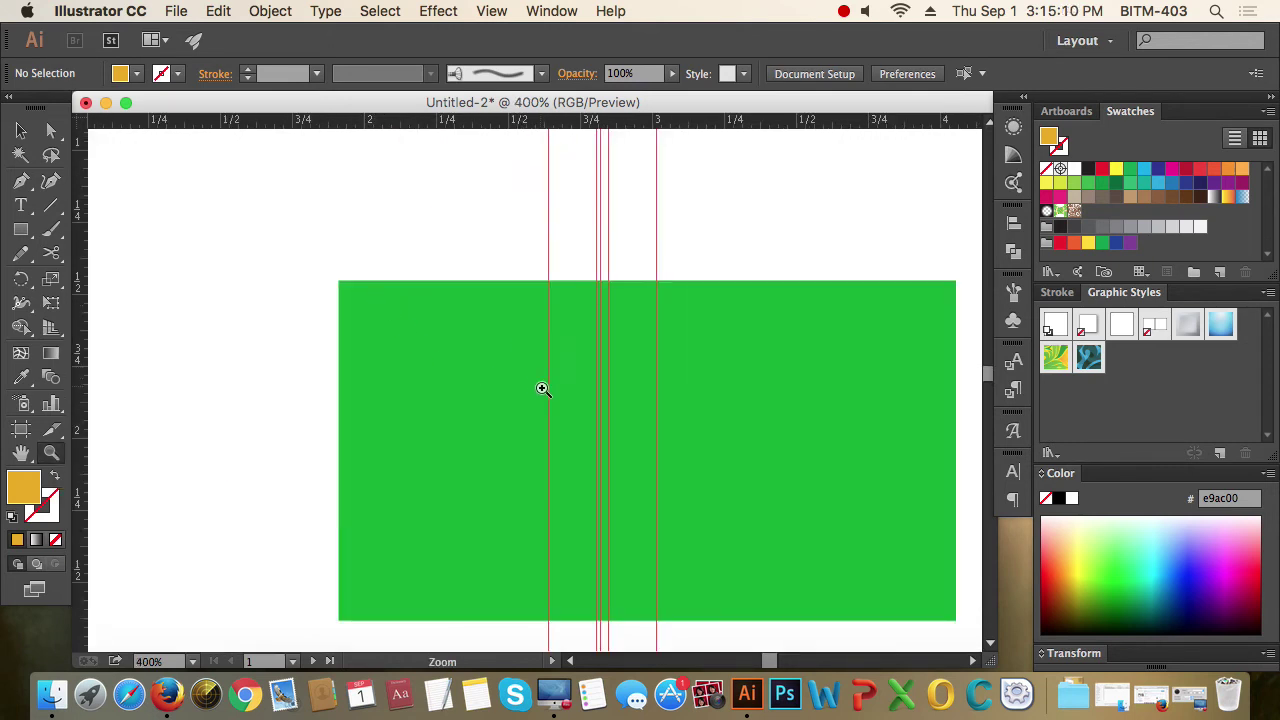
{"action": "left_click", "coordinate": [542, 386]}
{"action": "left_click", "coordinate": [689, 465]}
{"action": "left_click", "coordinate": [565, 371]}
{"action": "left_click", "coordinate": [523, 357]}
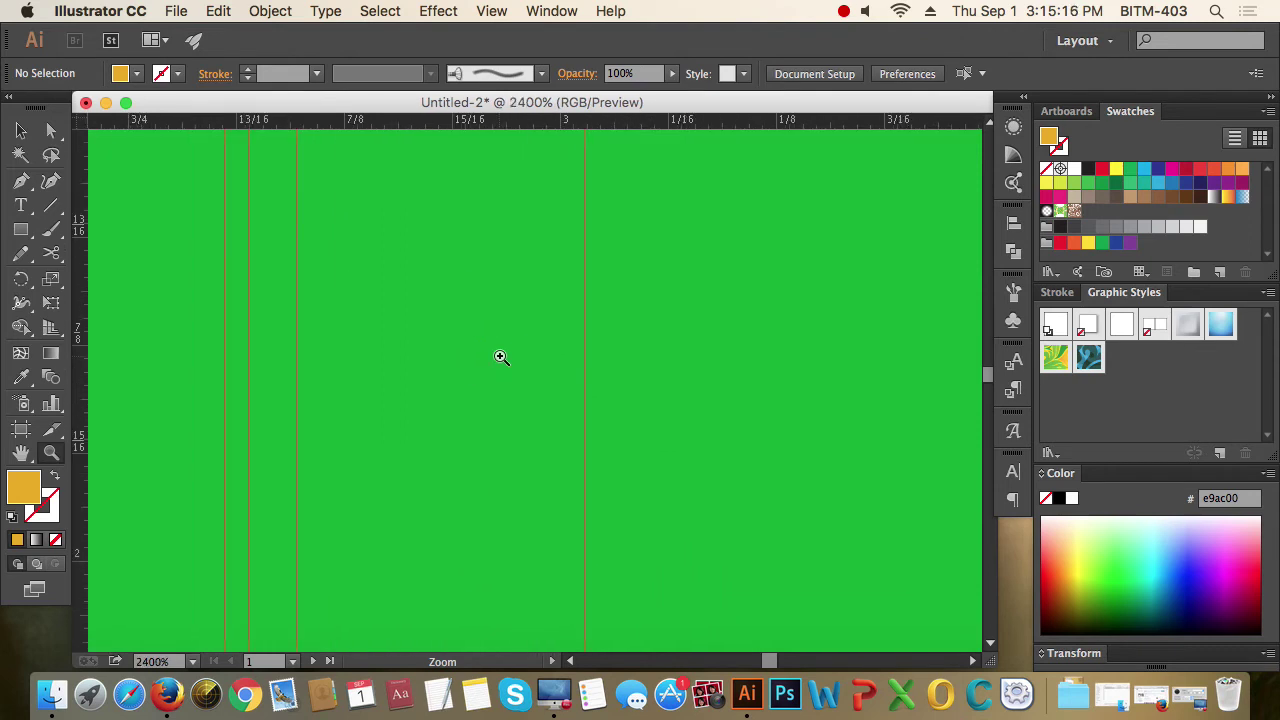
{"action": "left_click", "coordinate": [501, 357], "text": "alt"}
{"action": "left_click", "coordinate": [550, 381], "text": "alt"}
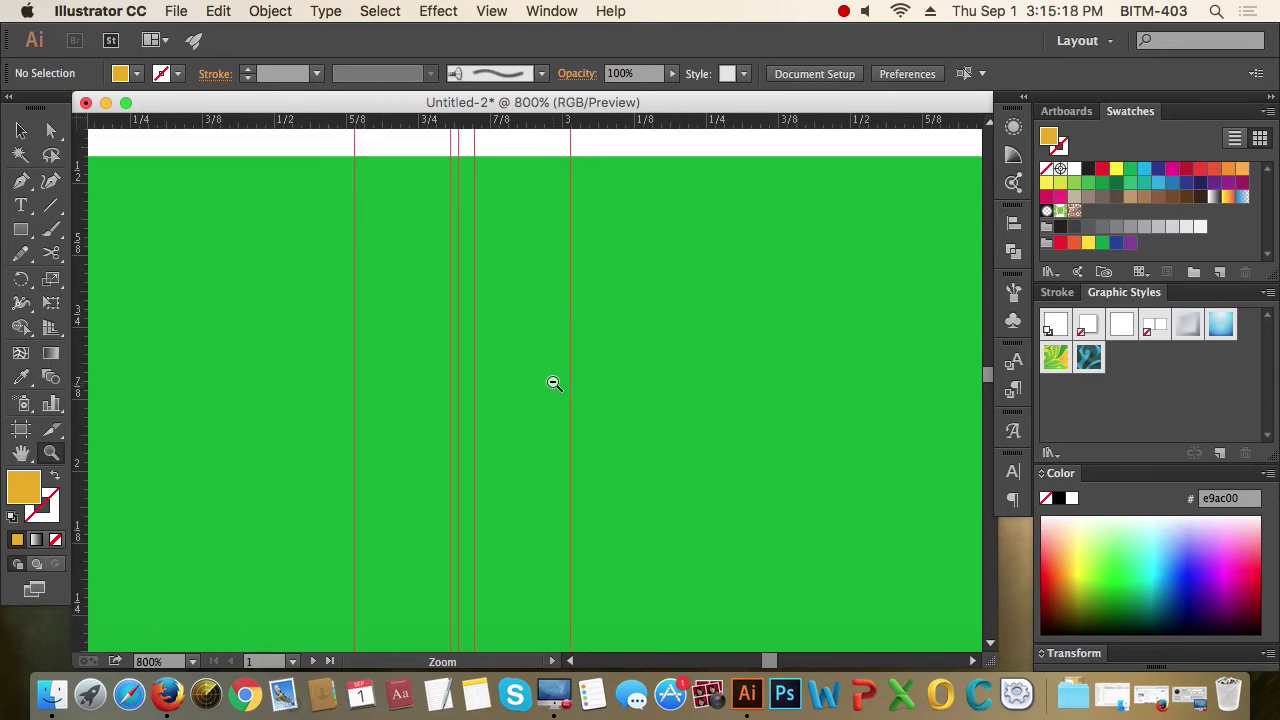
{"action": "left_click", "coordinate": [509, 373], "text": "alt"}
{"action": "left_click", "coordinate": [530, 392], "text": "alt"}
{"action": "left_click", "coordinate": [556, 418], "text": "alt"}
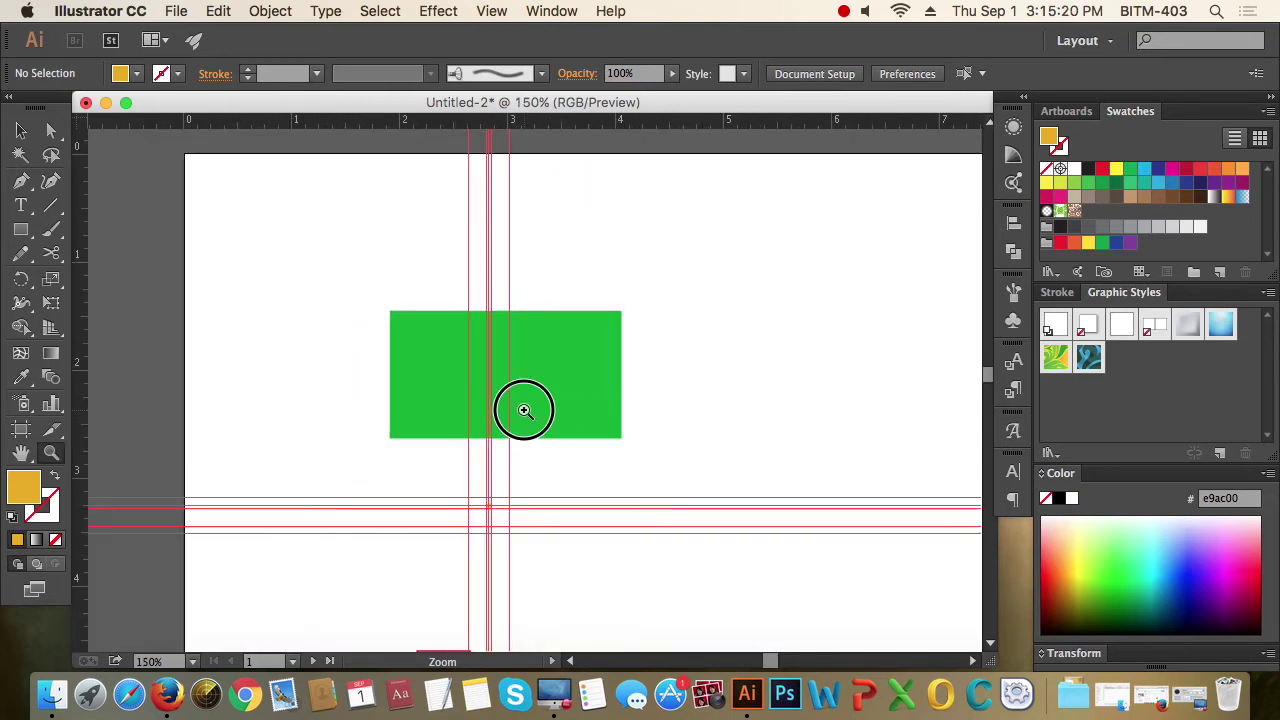
{"action": "left_click", "coordinate": [523, 408], "text": "alt"}
{"action": "left_click", "coordinate": [530, 378], "text": "alt"}
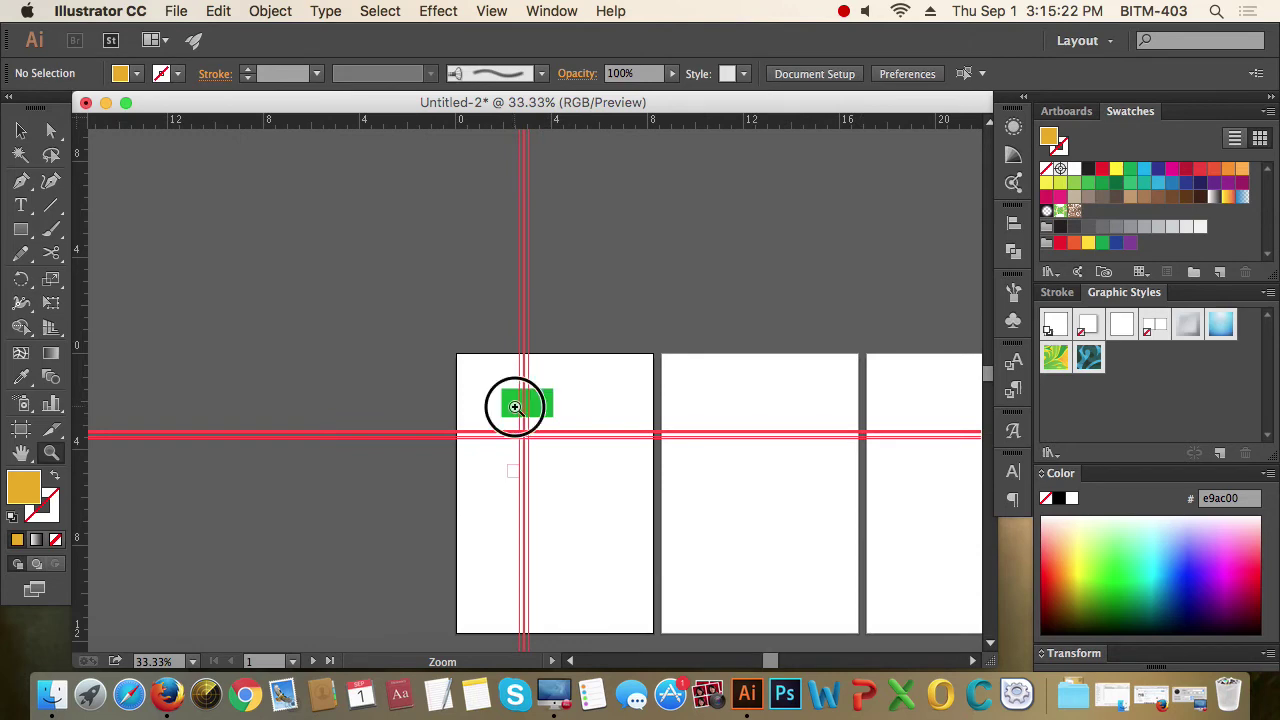
{"action": "left_click", "coordinate": [514, 402], "text": "alt"}
{"action": "left_click", "coordinate": [537, 394]}
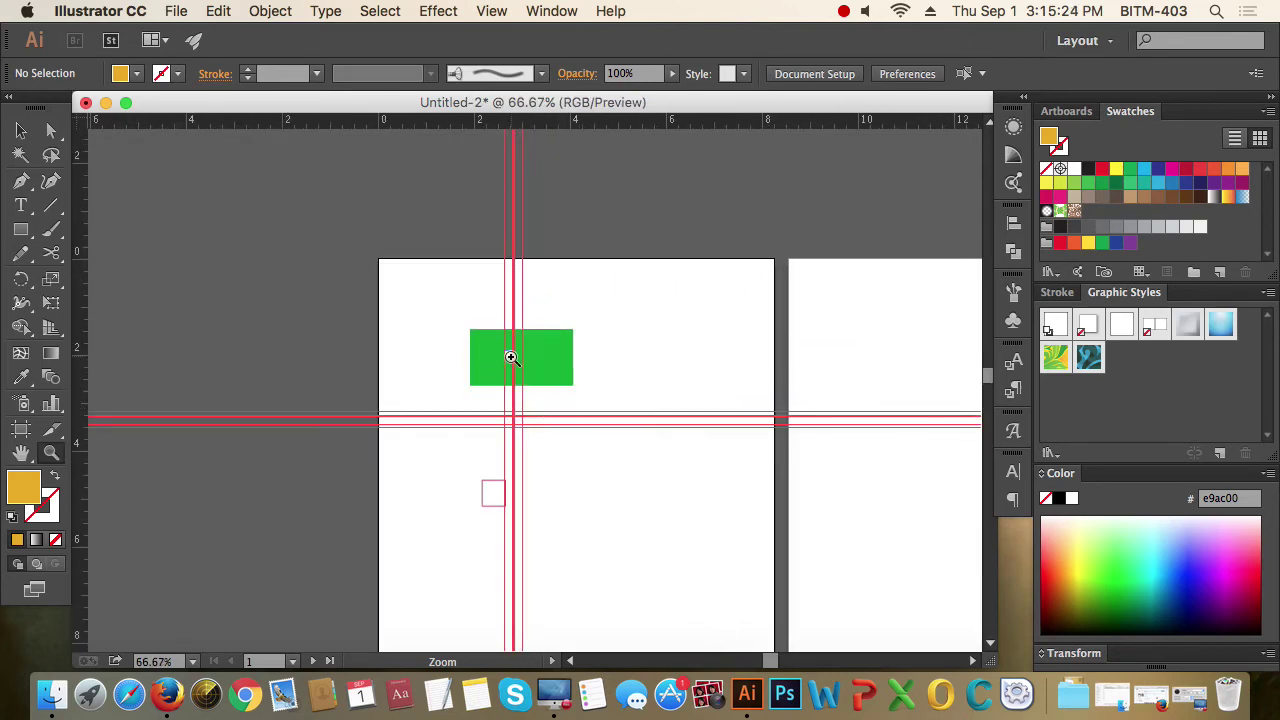
{"action": "left_click", "coordinate": [509, 354]}
{"action": "left_click", "coordinate": [600, 415]}
{"action": "left_click", "coordinate": [527, 433]}
{"action": "left_click", "coordinate": [421, 403]}
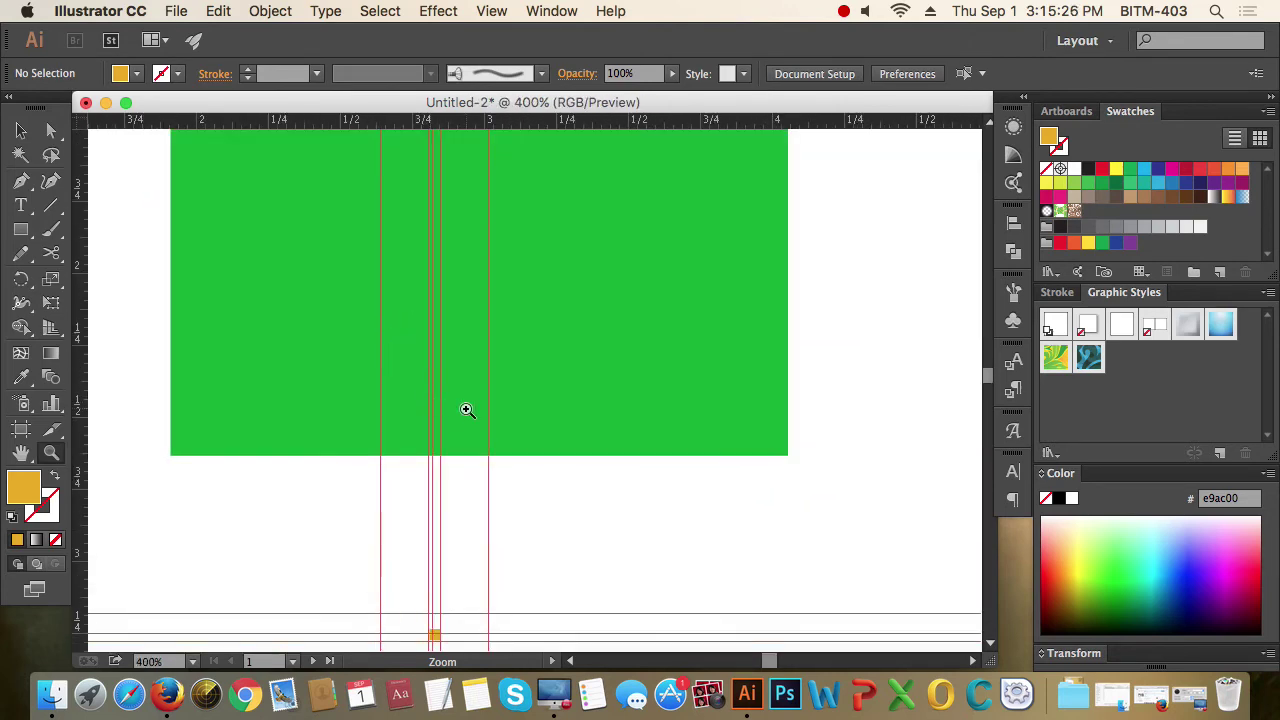
{"action": "key", "text": "v"}
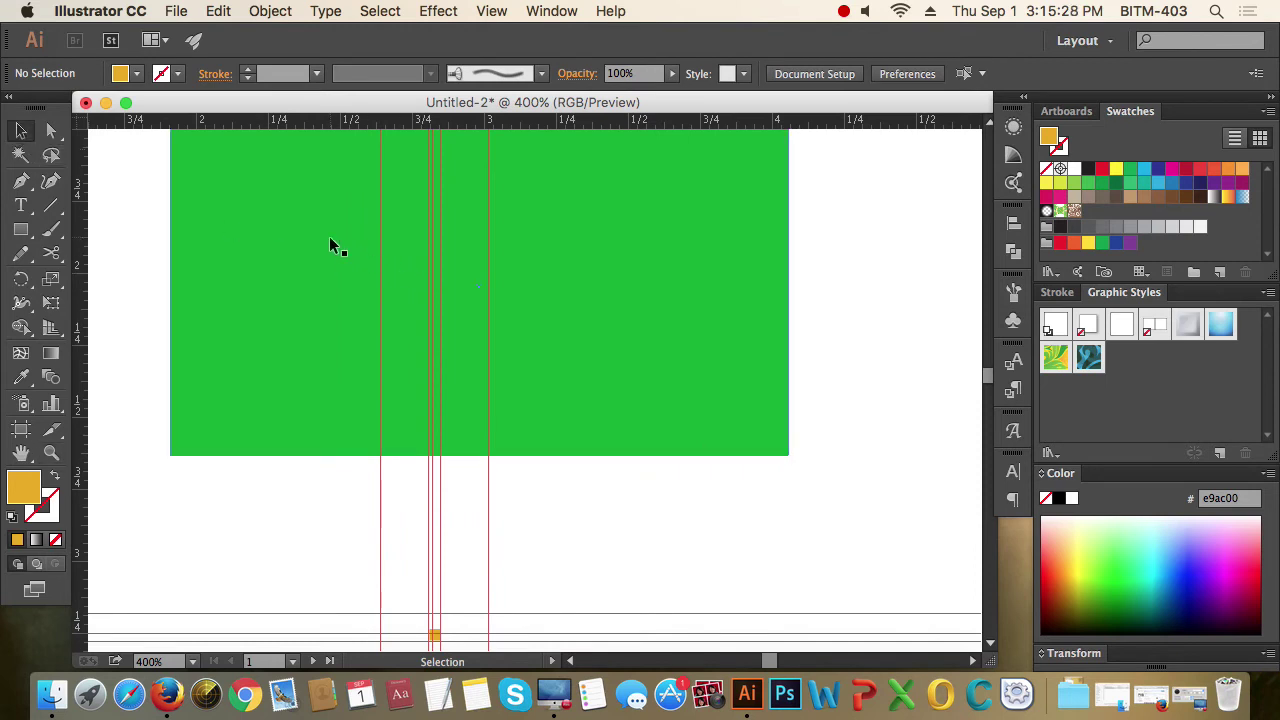
{"action": "left_click_drag", "start_coordinate": [334, 246], "coordinate": [450, 342]}
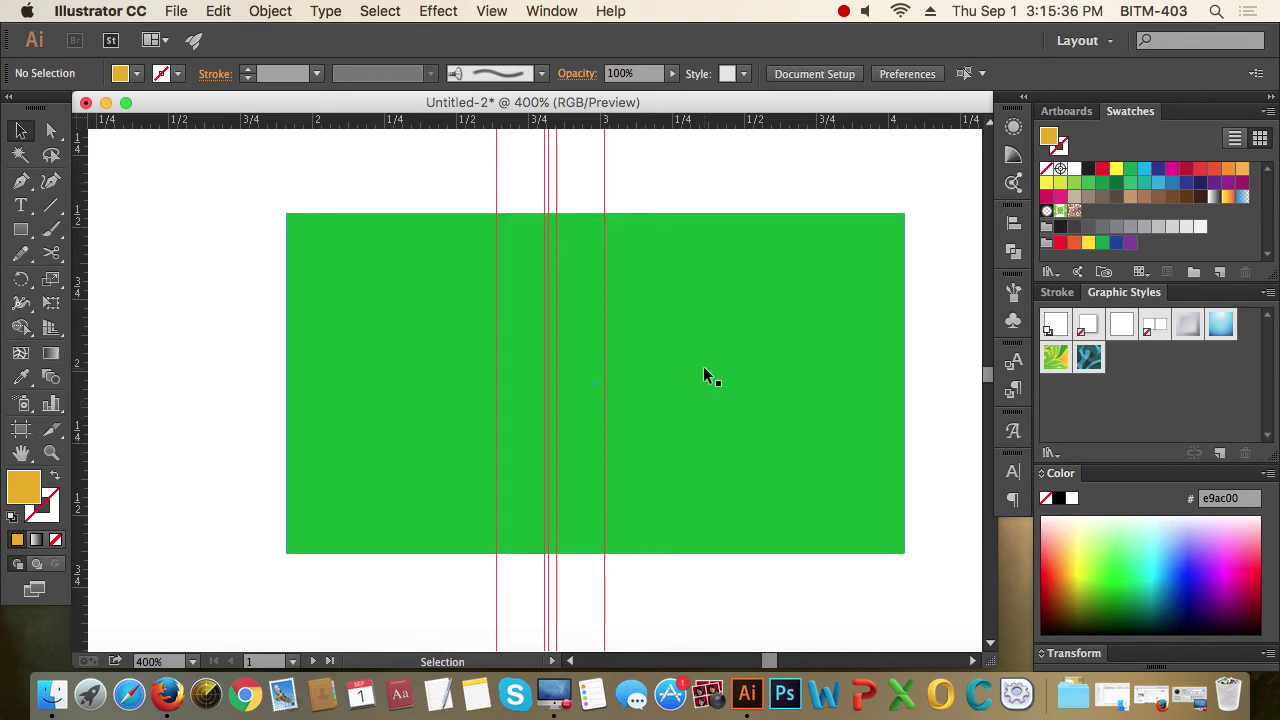
{"action": "key", "text": "super+space"}
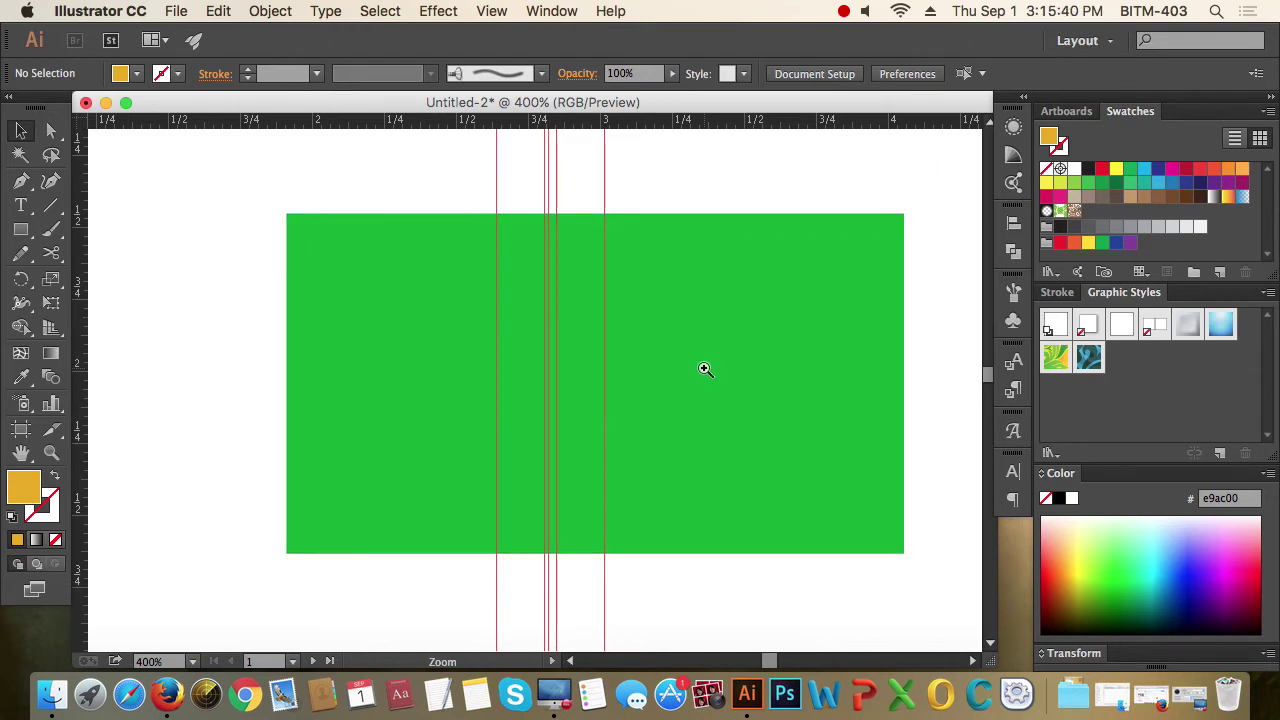
{"action": "key", "text": "super+space"}
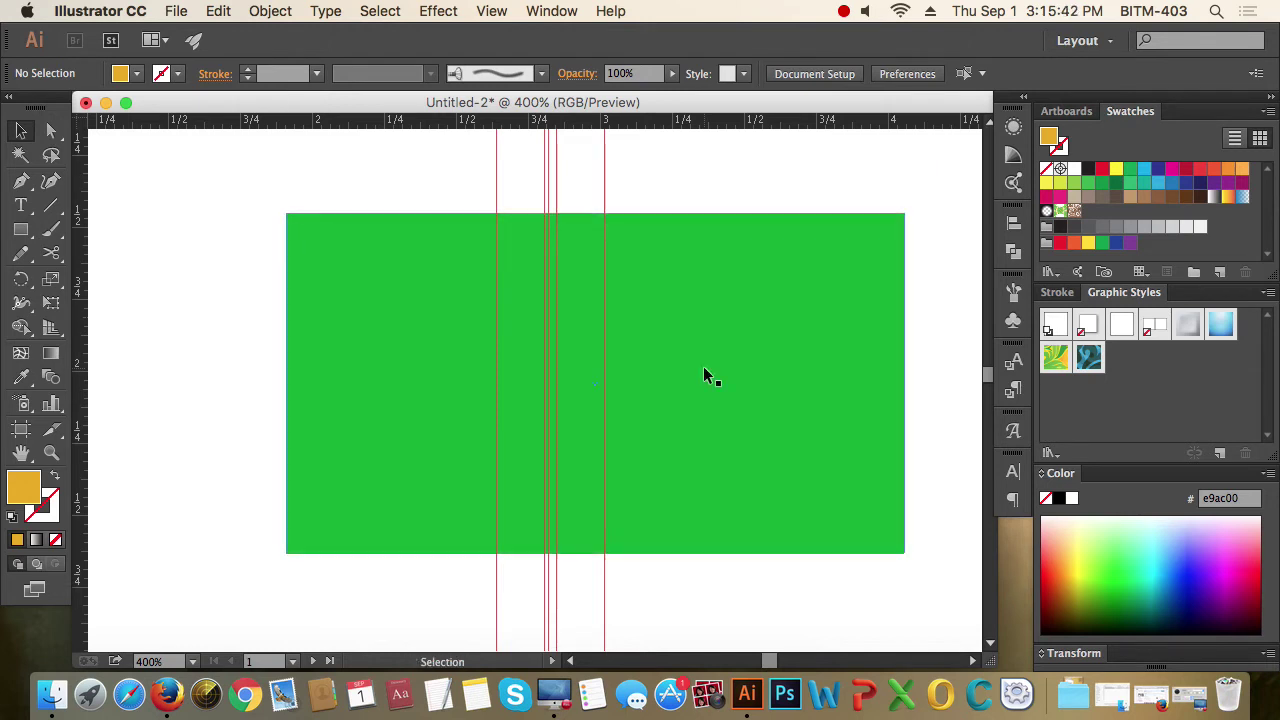
{"action": "left_click", "coordinate": [20, 229]}
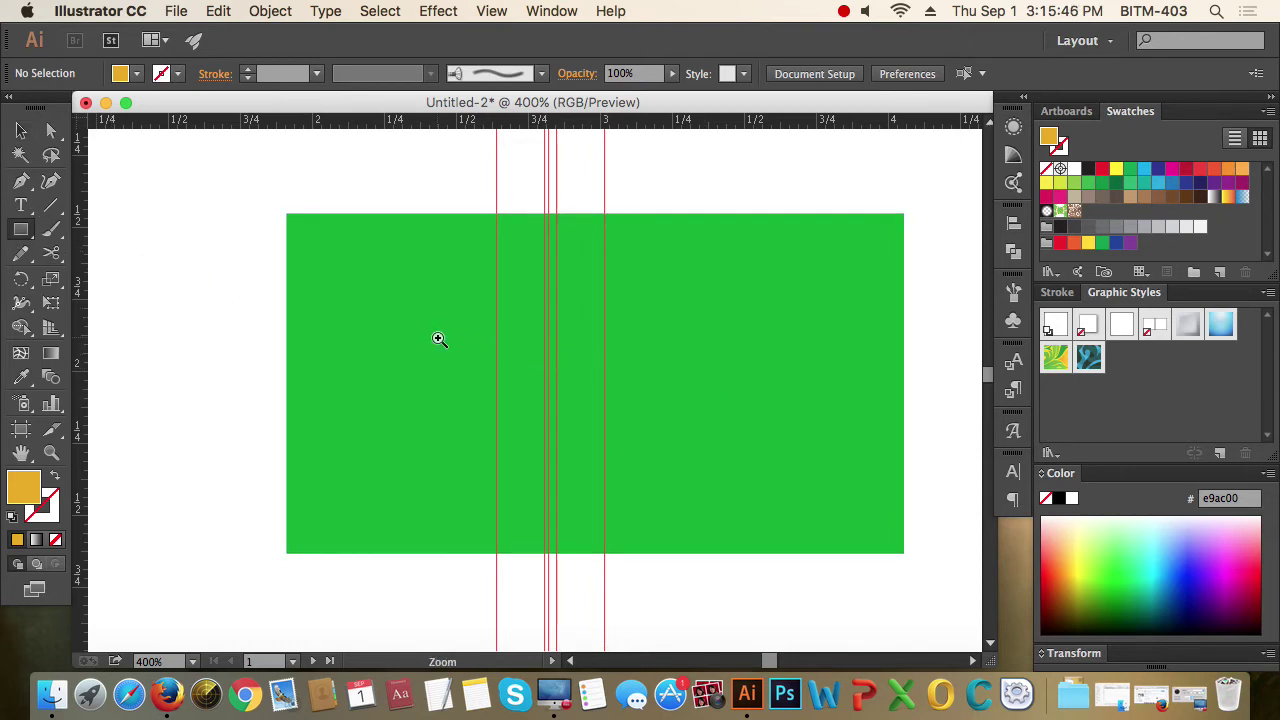
{"action": "key", "text": "super+space"}
{"action": "key", "text": "super+space"}
{"action": "left_click", "coordinate": [423, 289]}
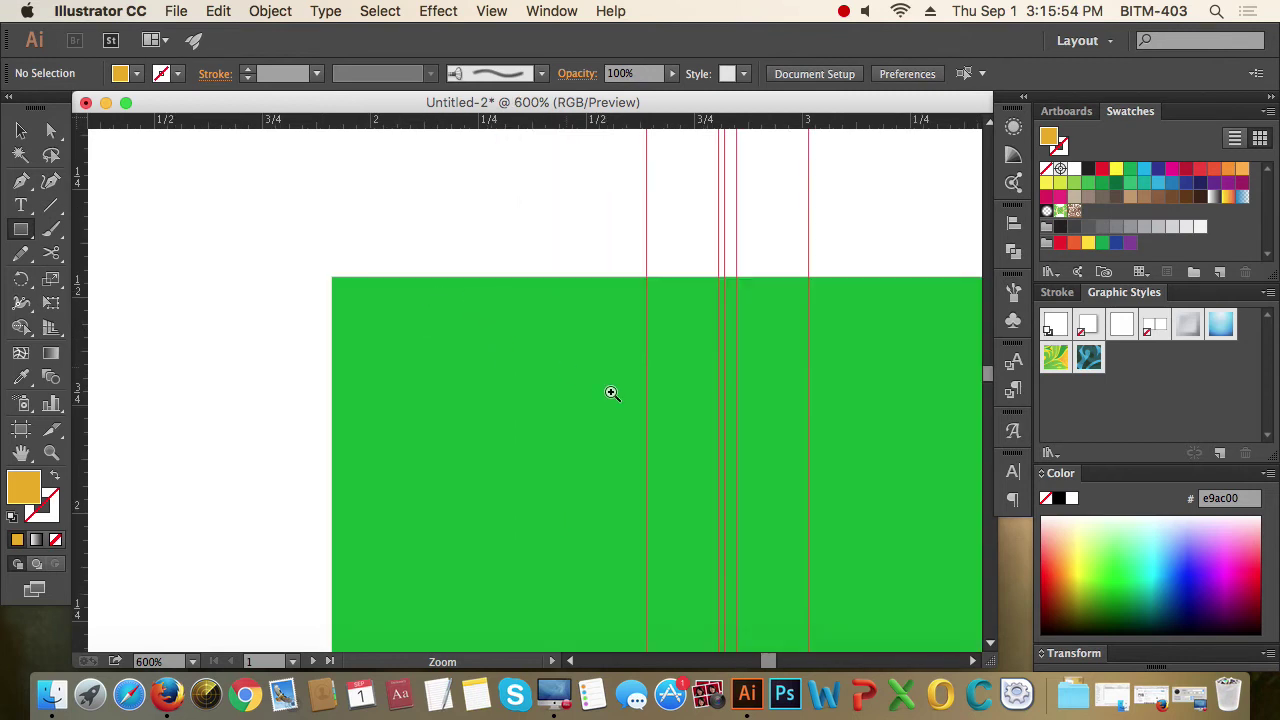
{"action": "left_click", "coordinate": [612, 393]}
{"action": "left_click", "coordinate": [700, 434], "text": "alt"}
{"action": "left_click", "coordinate": [634, 423], "text": "alt"}
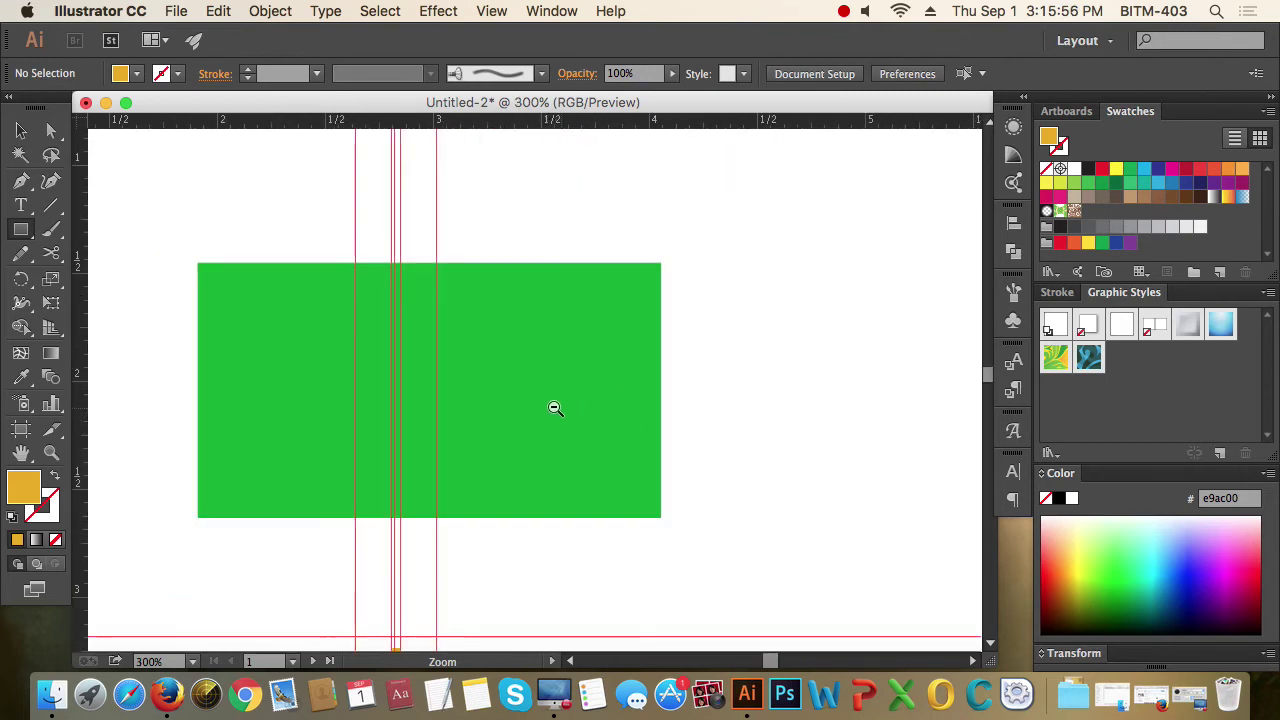
{"action": "left_click", "coordinate": [470, 391], "text": "alt"}
{"action": "left_click", "coordinate": [528, 398]}
{"action": "left_click", "coordinate": [575, 377]}
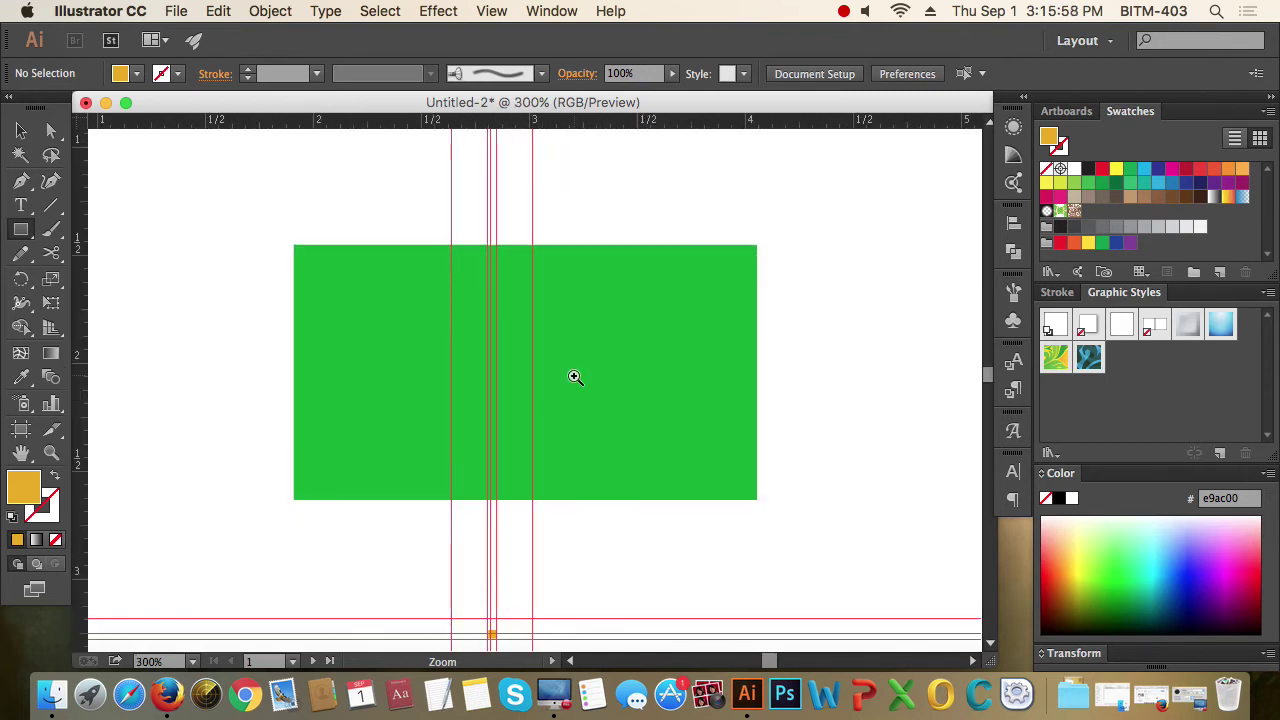
{"action": "key", "text": "m"}
{"action": "key", "text": "z"}
{"action": "left_click_drag", "start_coordinate": [281, 235], "coordinate": [788, 516]}
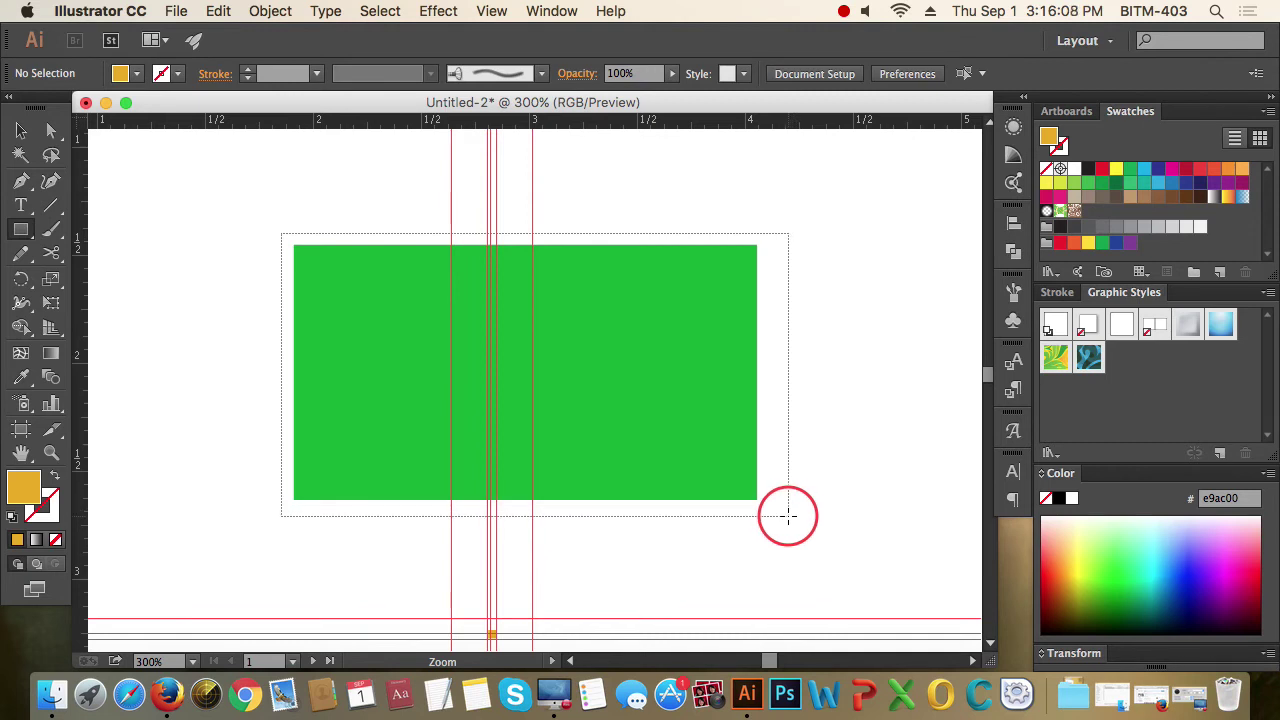
{"action": "left_click_drag", "start_coordinate": [788, 516], "coordinate": [788, 516]}
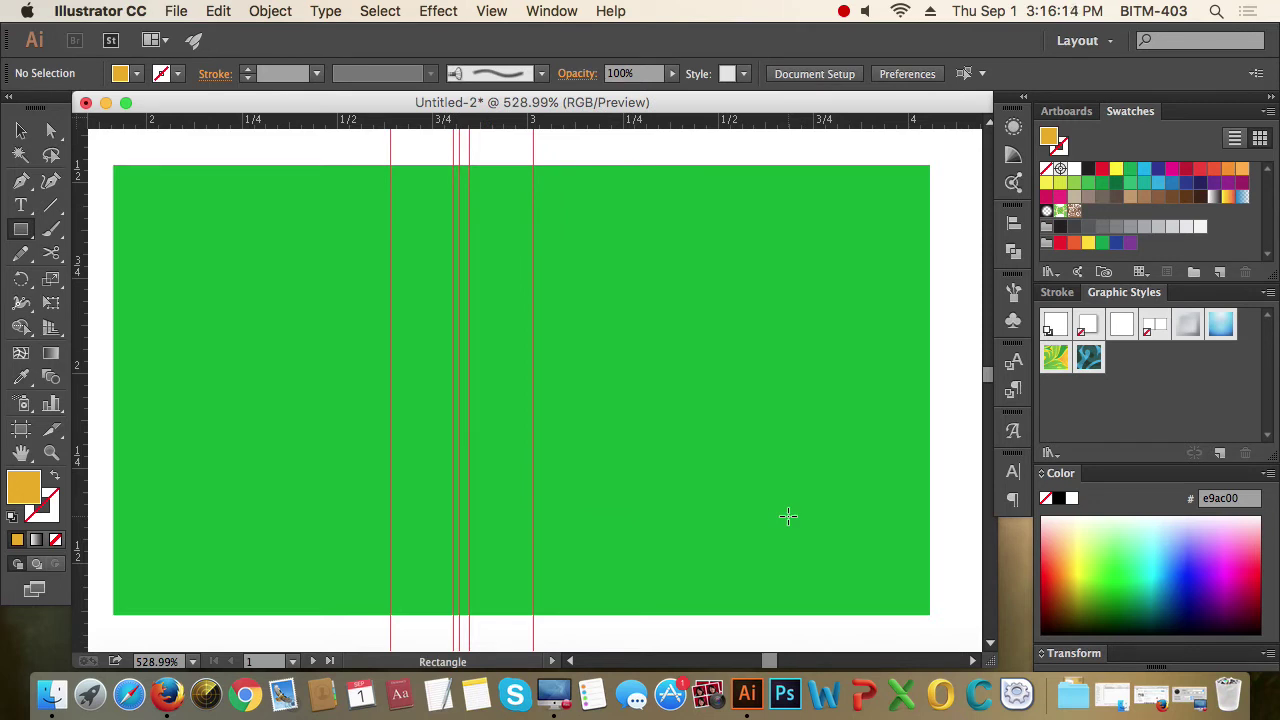
{"action": "key", "text": "super+space"}
{"action": "mouse_move", "coordinate": [98, 144]}
{"action": "left_mouse_down"}
{"action": "mouse_move", "coordinate": [208, 268]}
{"action": "mouse_move", "coordinate": [943, 634]}
{"action": "left_mouse_up"}
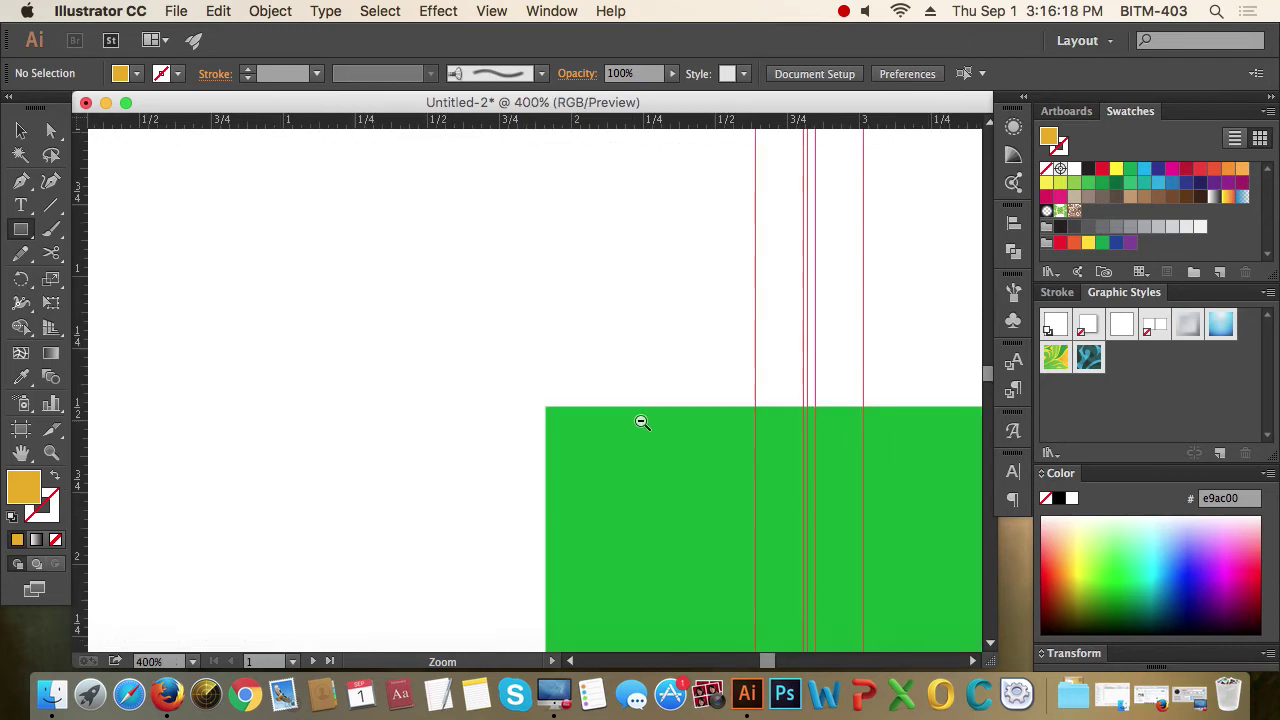
{"action": "left_click_drag", "start_coordinate": [729, 503], "coordinate": [429, 217]}
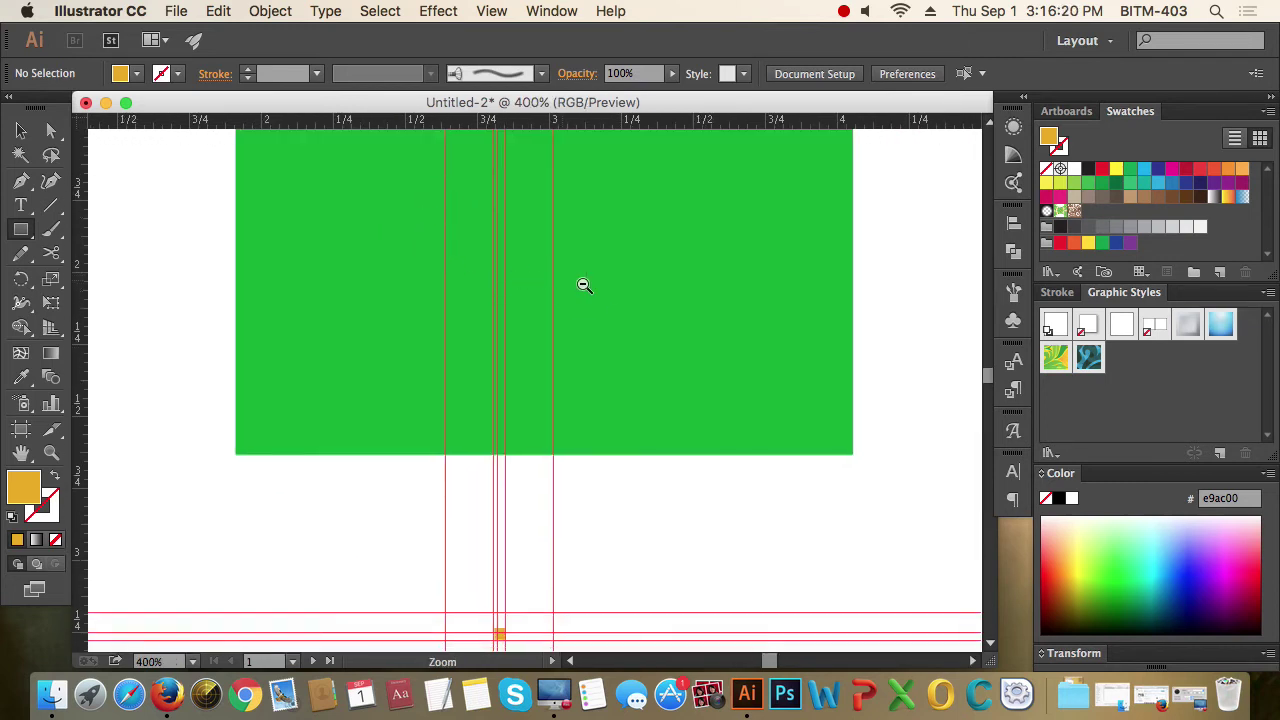
Zoom in and out around the green rectangle, toggling between the Rectangle (M) and Zoom (Z) tools
{"action": "left_click", "coordinate": [583, 285], "text": "alt"}
{"action": "left_click", "coordinate": [523, 406], "text": "alt"}
{"action": "left_click", "coordinate": [546, 371], "text": "alt"}
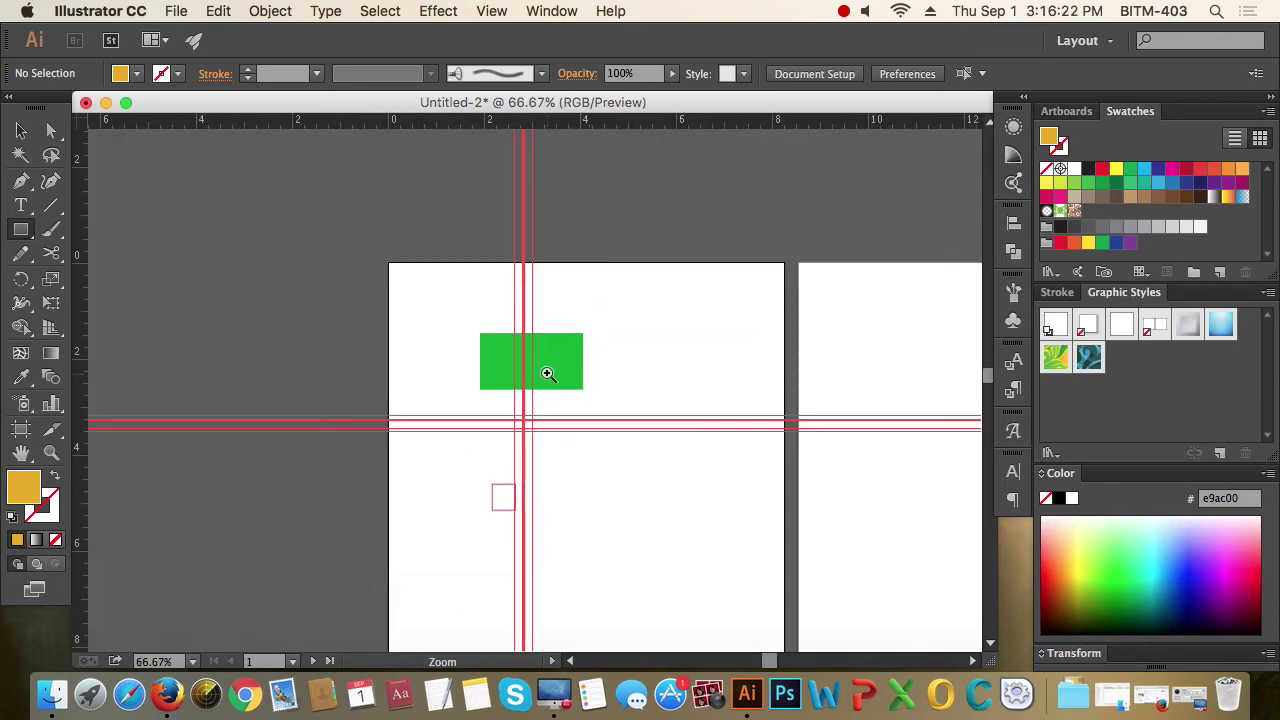
{"action": "left_click", "coordinate": [571, 449]}
{"action": "key", "text": "m"}
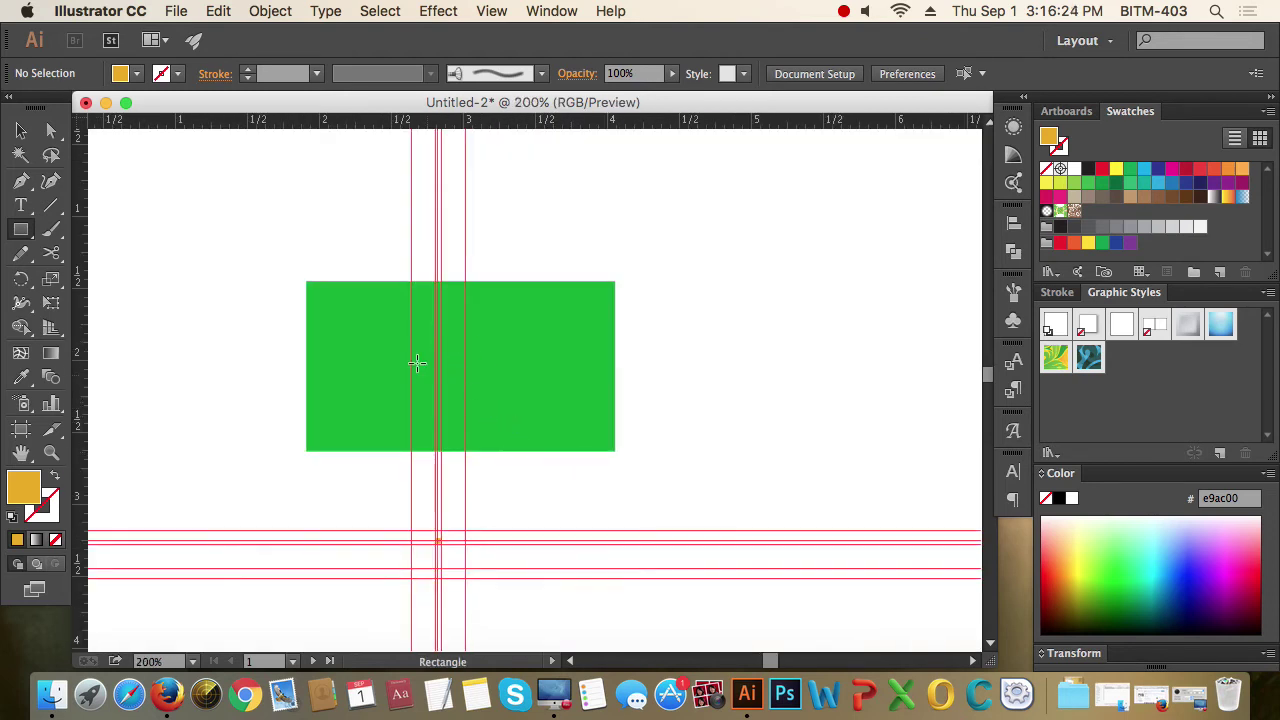
{"action": "key", "text": "z"}
{"action": "left_click", "coordinate": [443, 357]}
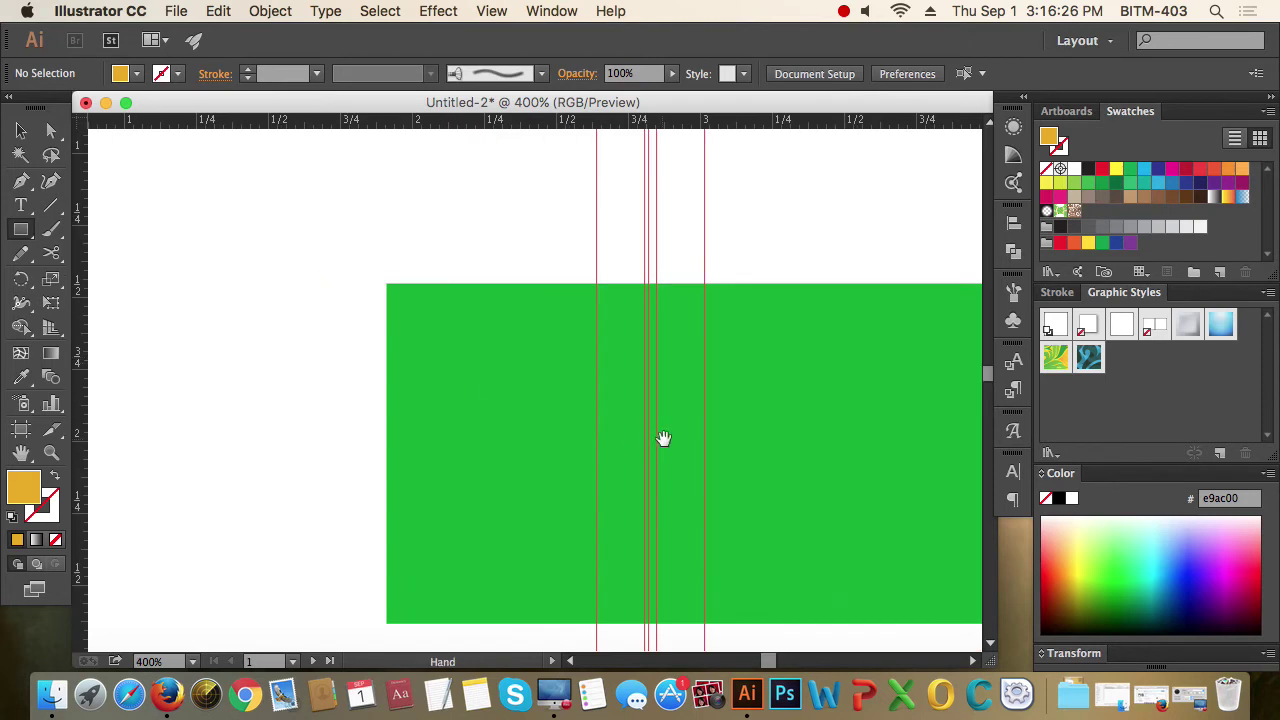
{"action": "left_click", "coordinate": [656, 423], "text": "alt"}
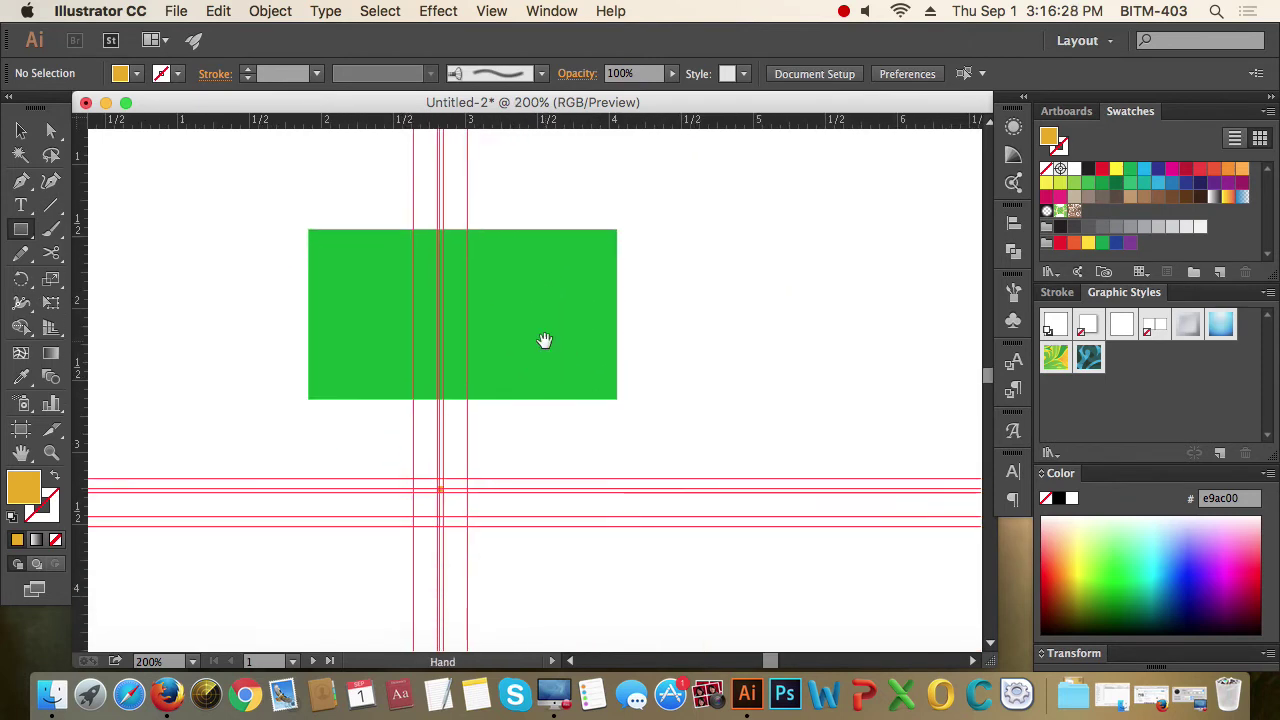
{"action": "left_click", "coordinate": [443, 302]}
{"action": "key", "text": "m"}
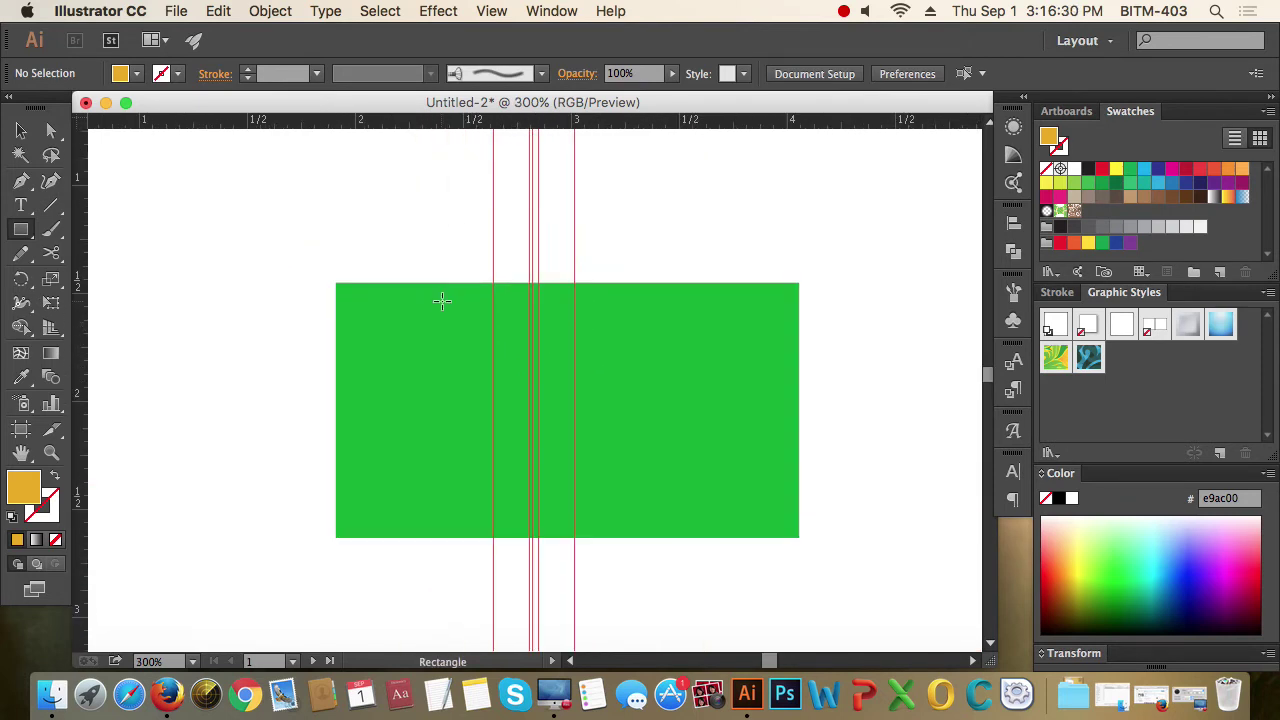
{"action": "key", "text": "z"}
{"action": "left_click", "coordinate": [526, 366]}
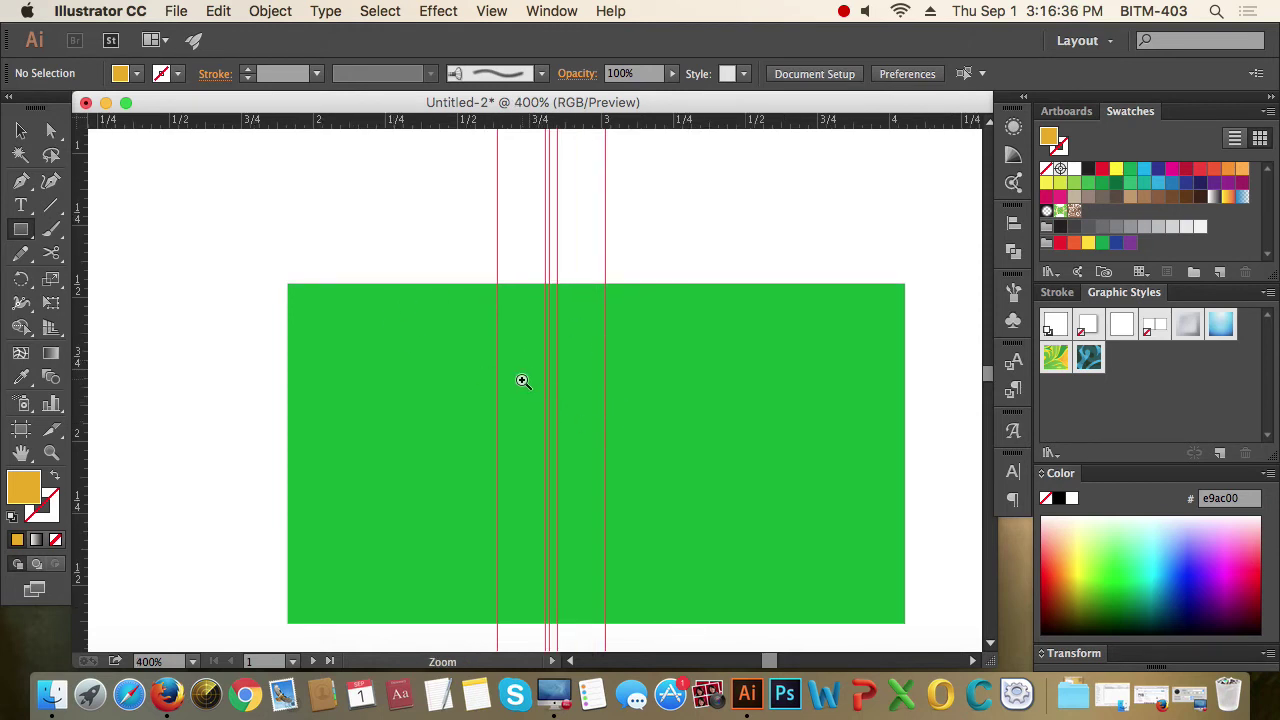
Marquee-zoom tightly on the green rectangle, zoom back out, and open the View menu
{"action": "key", "text": "m"}
{"action": "key", "text": "v"}
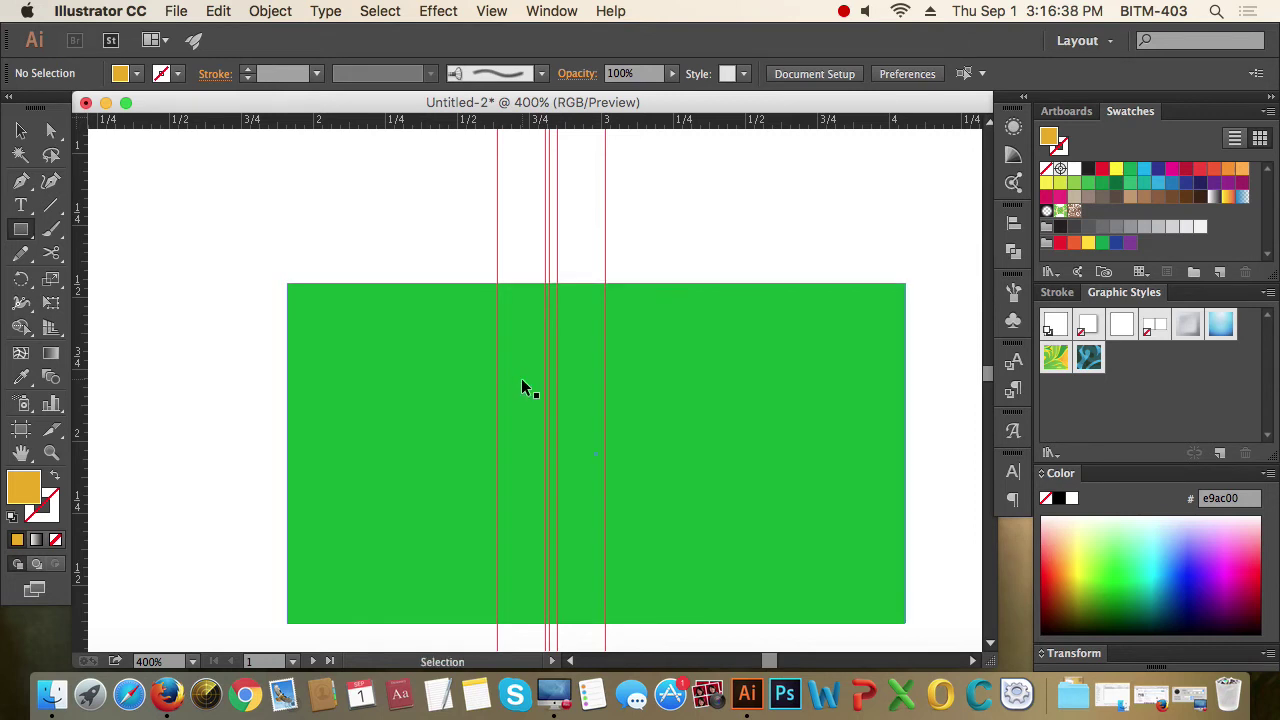
{"action": "key", "text": "z"}
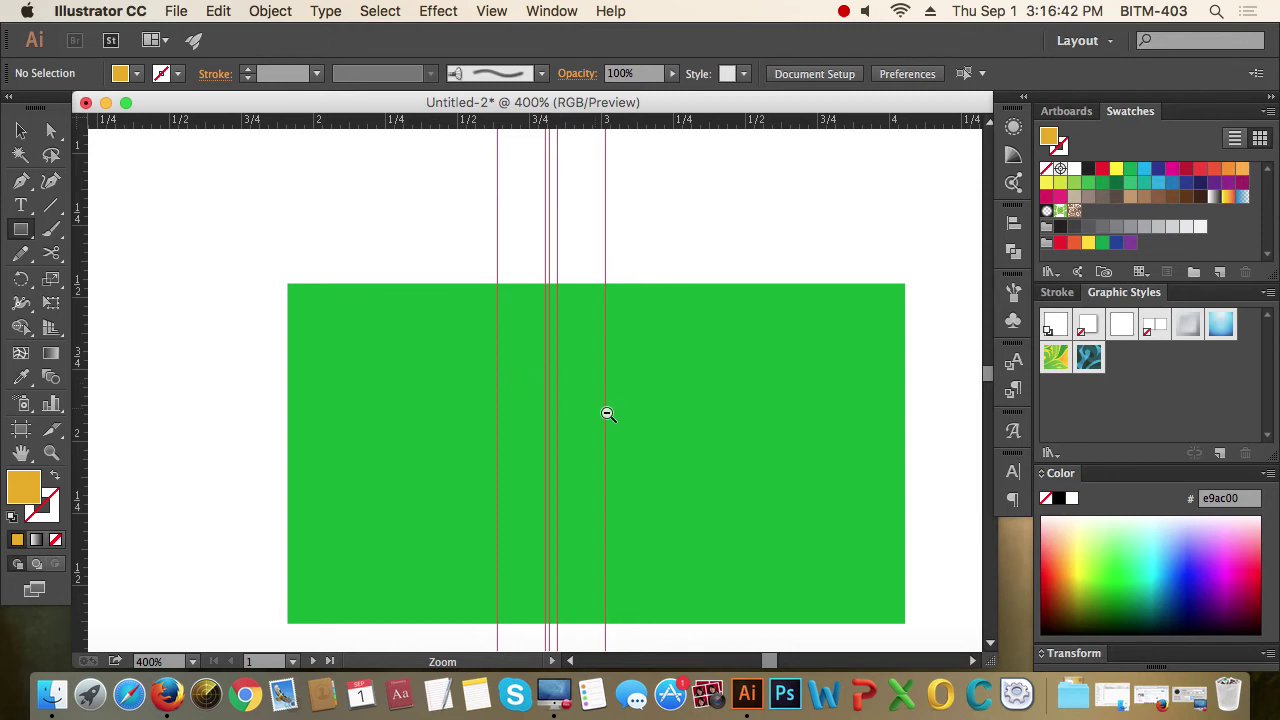
{"action": "left_click", "coordinate": [561, 451], "text": "alt"}
{"action": "left_click", "coordinate": [558, 455], "text": "alt"}
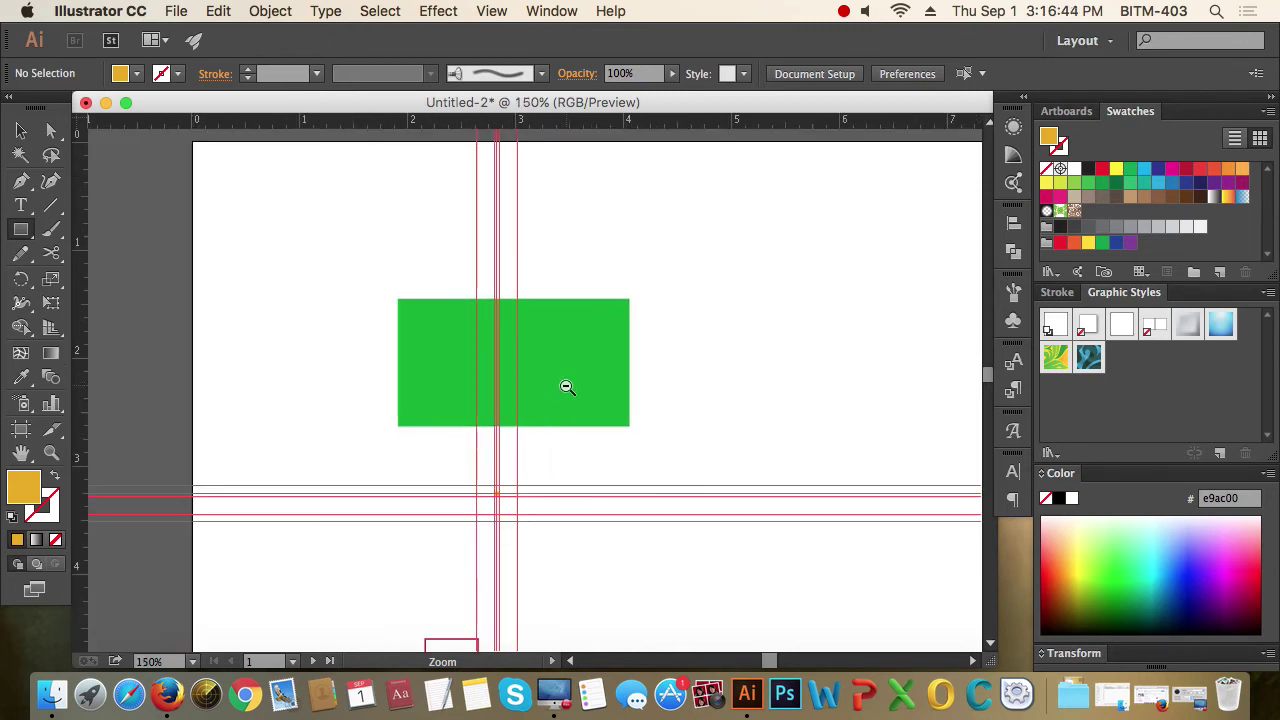
{"action": "left_click", "coordinate": [563, 383], "text": "alt"}
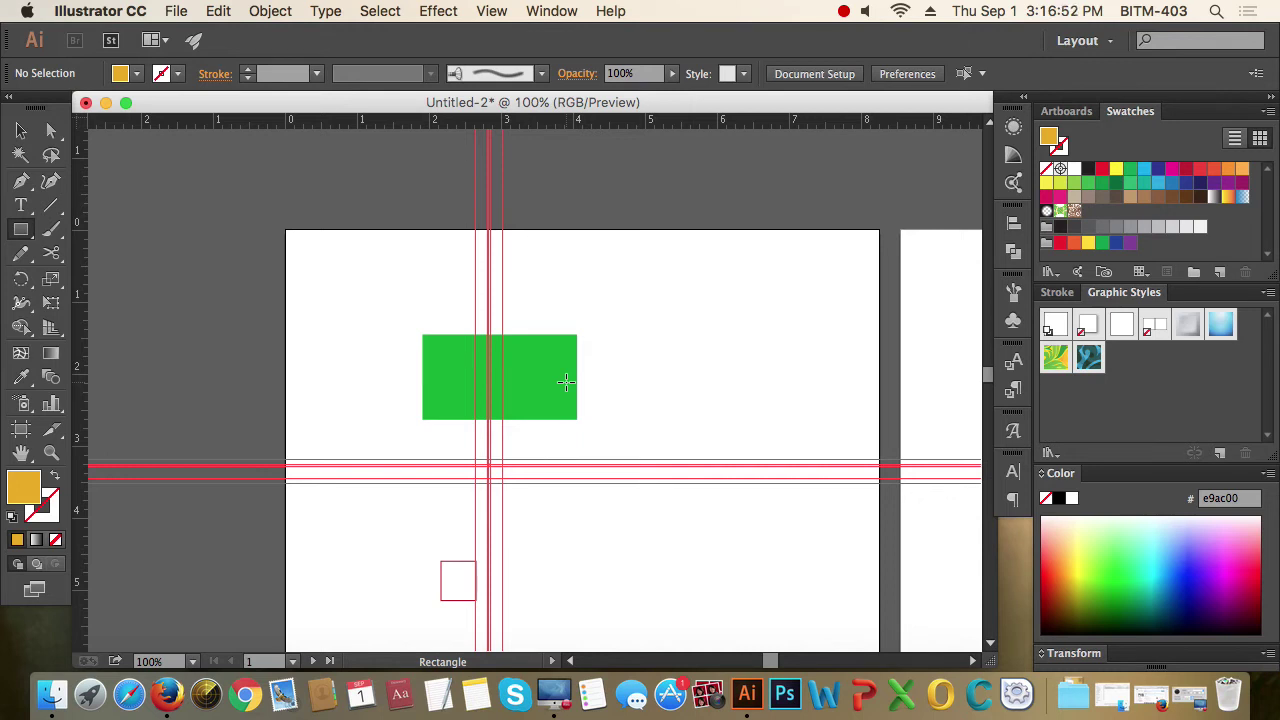
{"action": "left_click", "coordinate": [51, 452]}
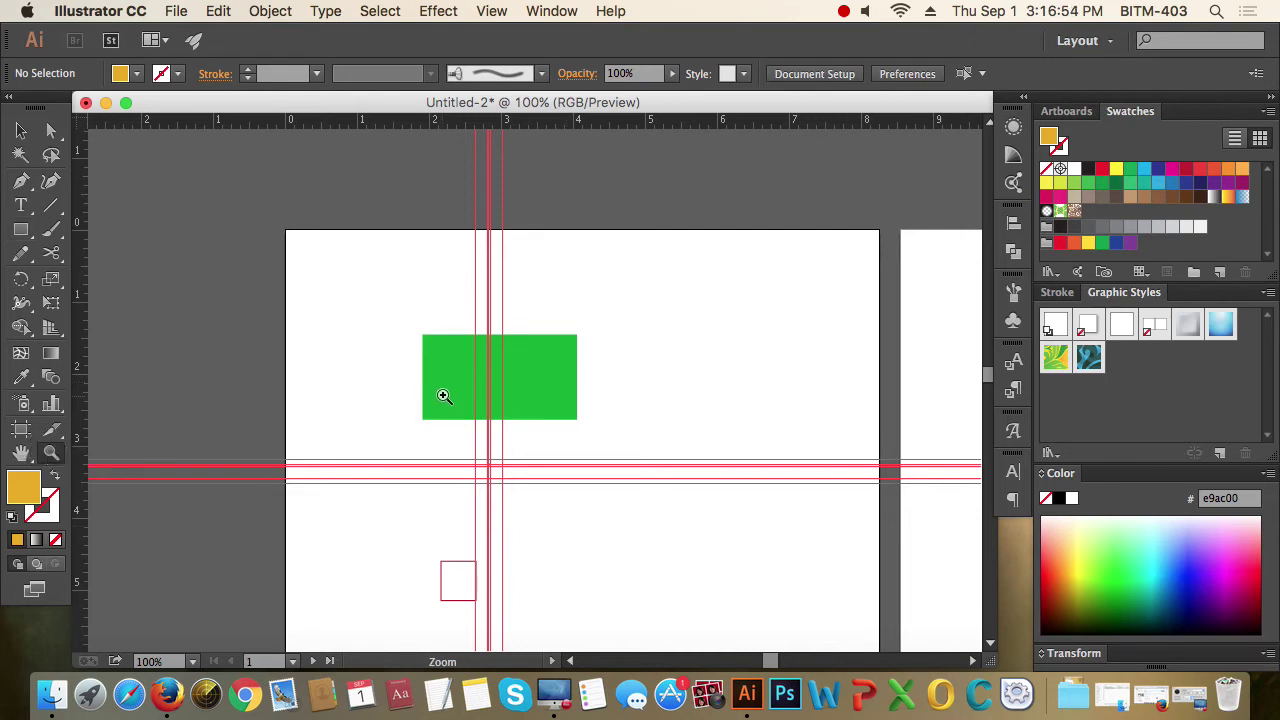
{"action": "left_click_drag", "start_coordinate": [444, 396], "coordinate": [650, 445]}
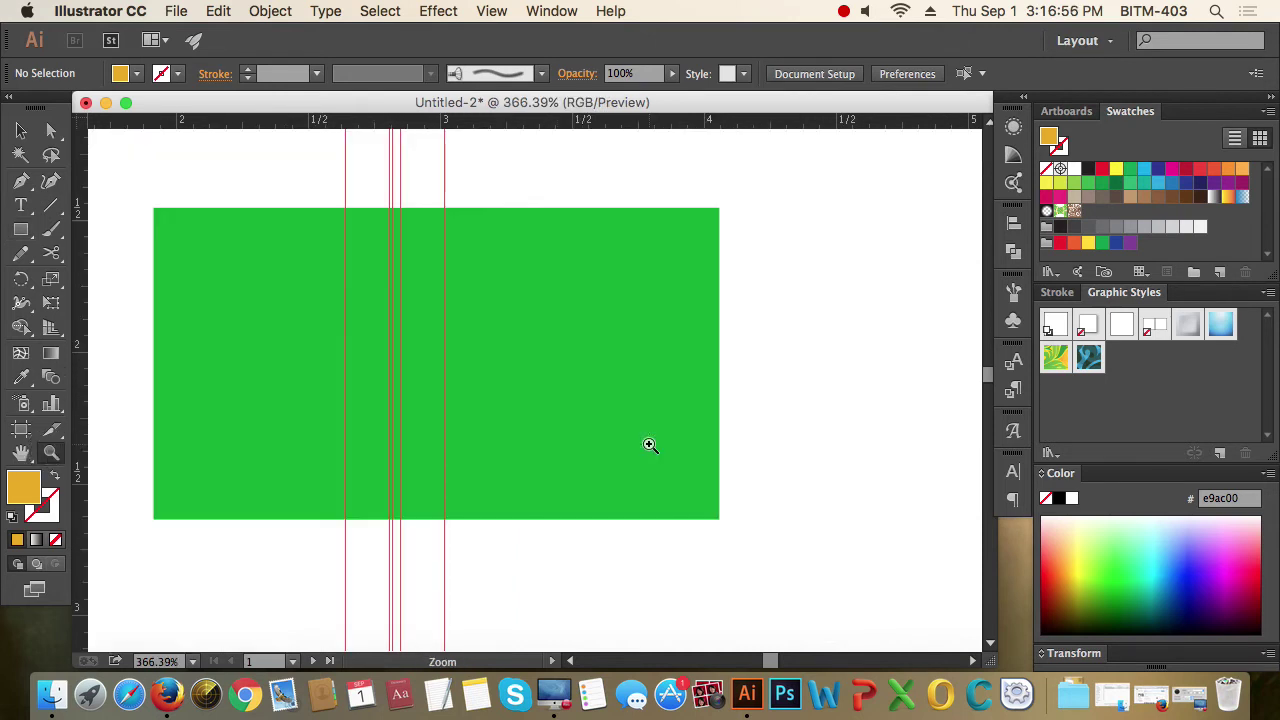
{"action": "left_click", "coordinate": [425, 340], "text": "alt"}
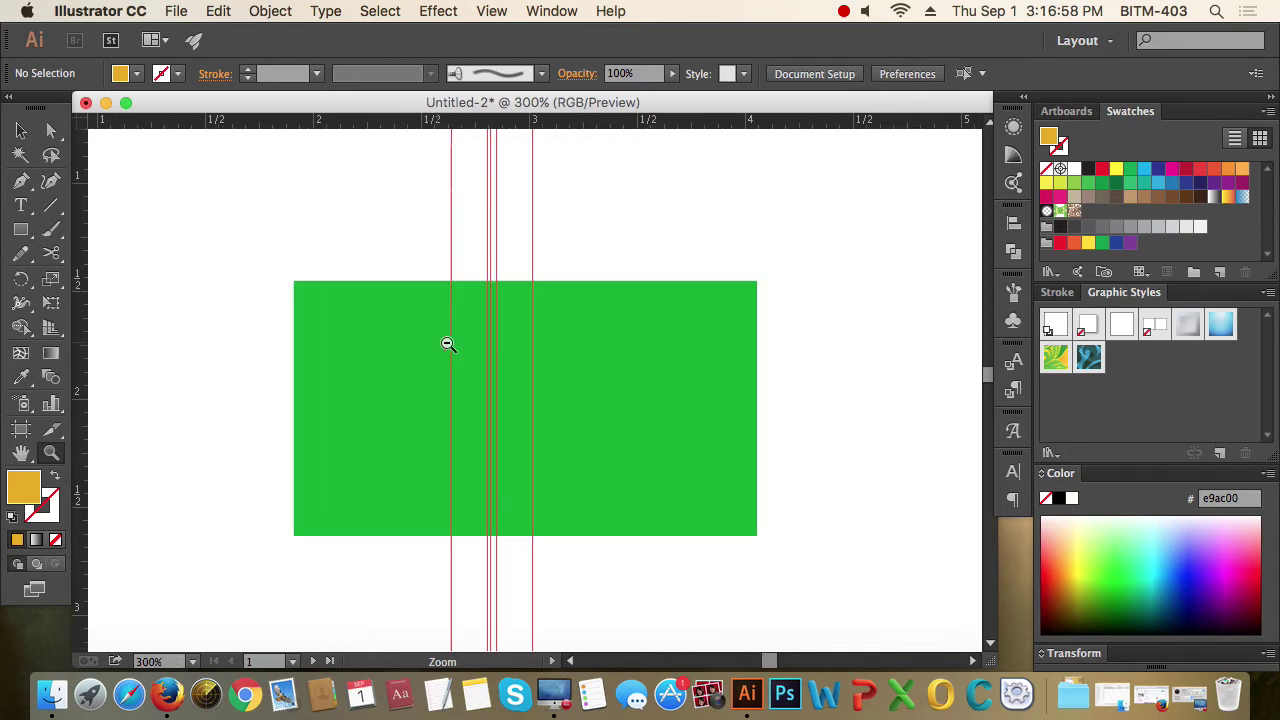
{"action": "left_click", "coordinate": [545, 405], "text": "alt"}
{"action": "left_click", "coordinate": [24, 133]}
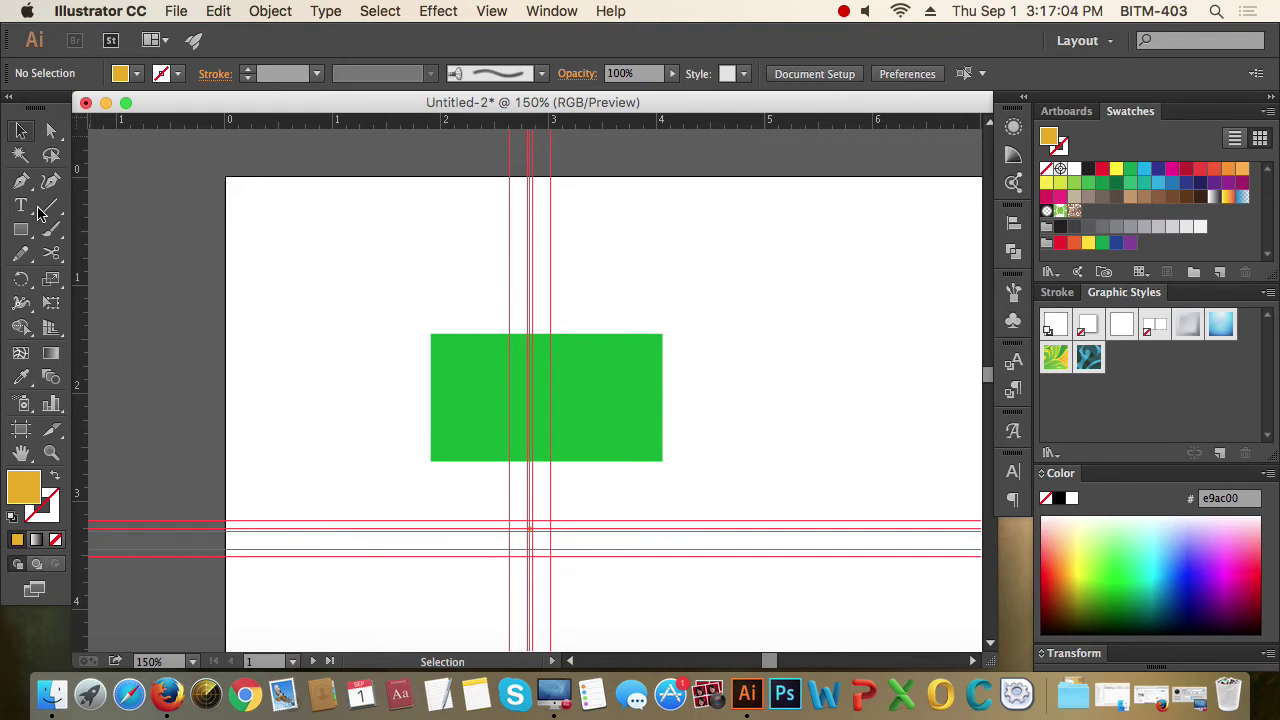
{"action": "key", "text": "z"}
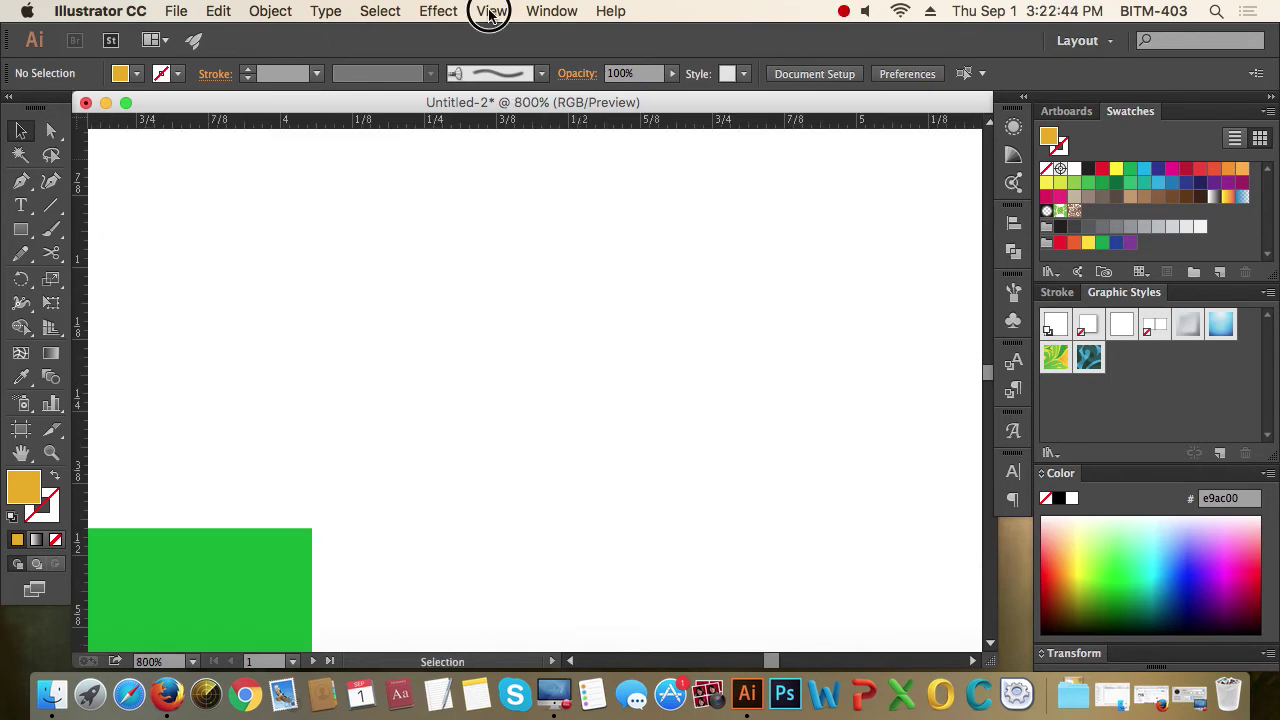
{"action": "left_click", "coordinate": [492, 12]}
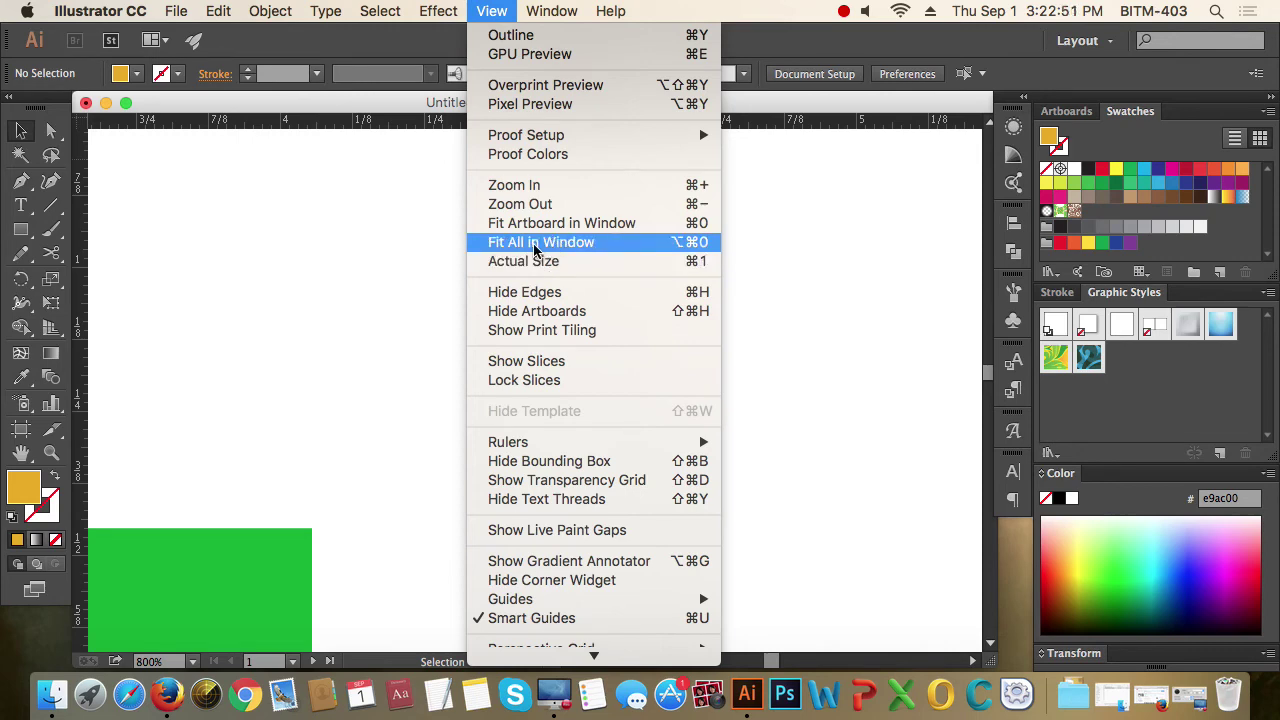
Fit all artboards, then just the first artboard, in the window; browse the Window and View menus
{"action": "left_click", "coordinate": [536, 245]}
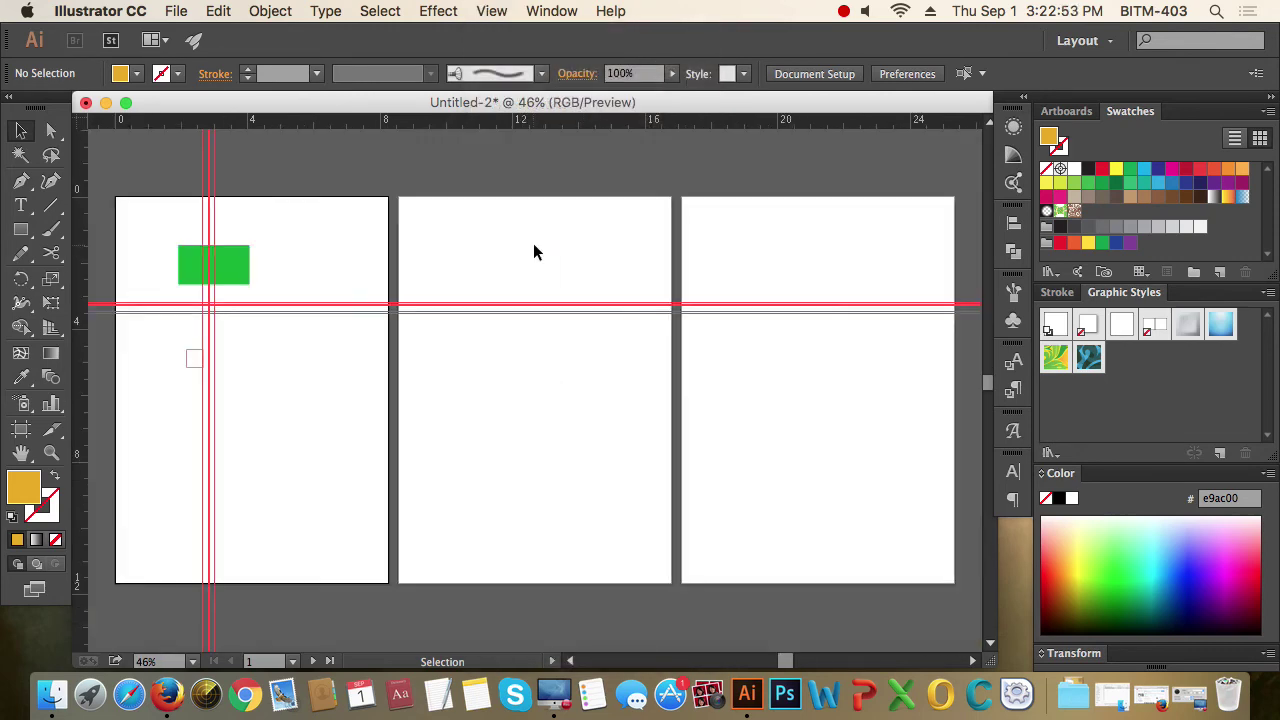
{"action": "key", "text": "super+0"}
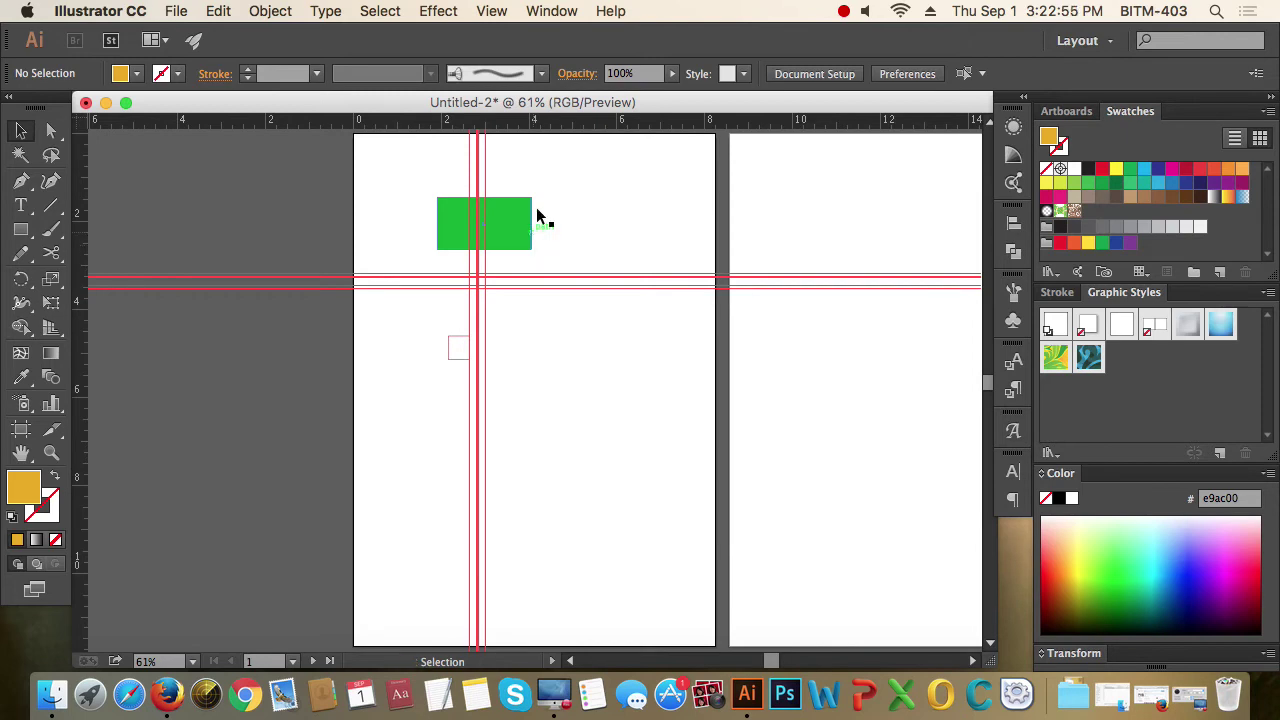
{"action": "left_click", "coordinate": [552, 11]}
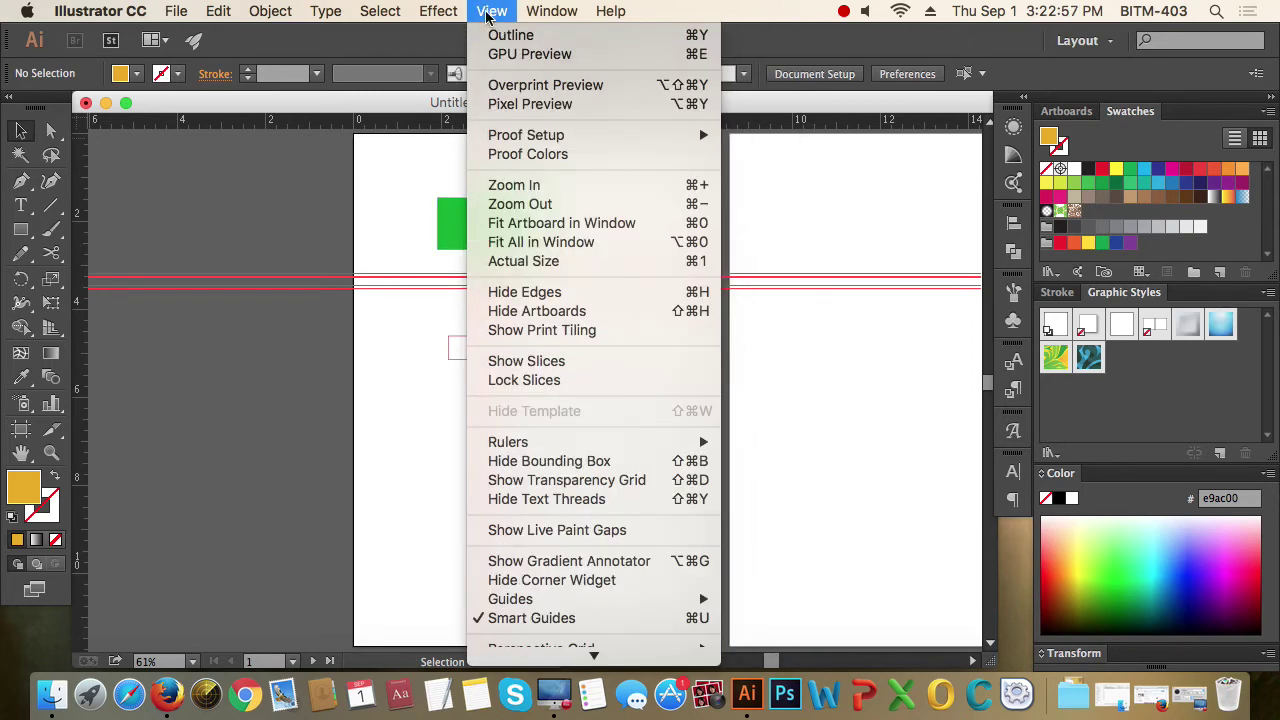
{"action": "left_click", "coordinate": [491, 11]}
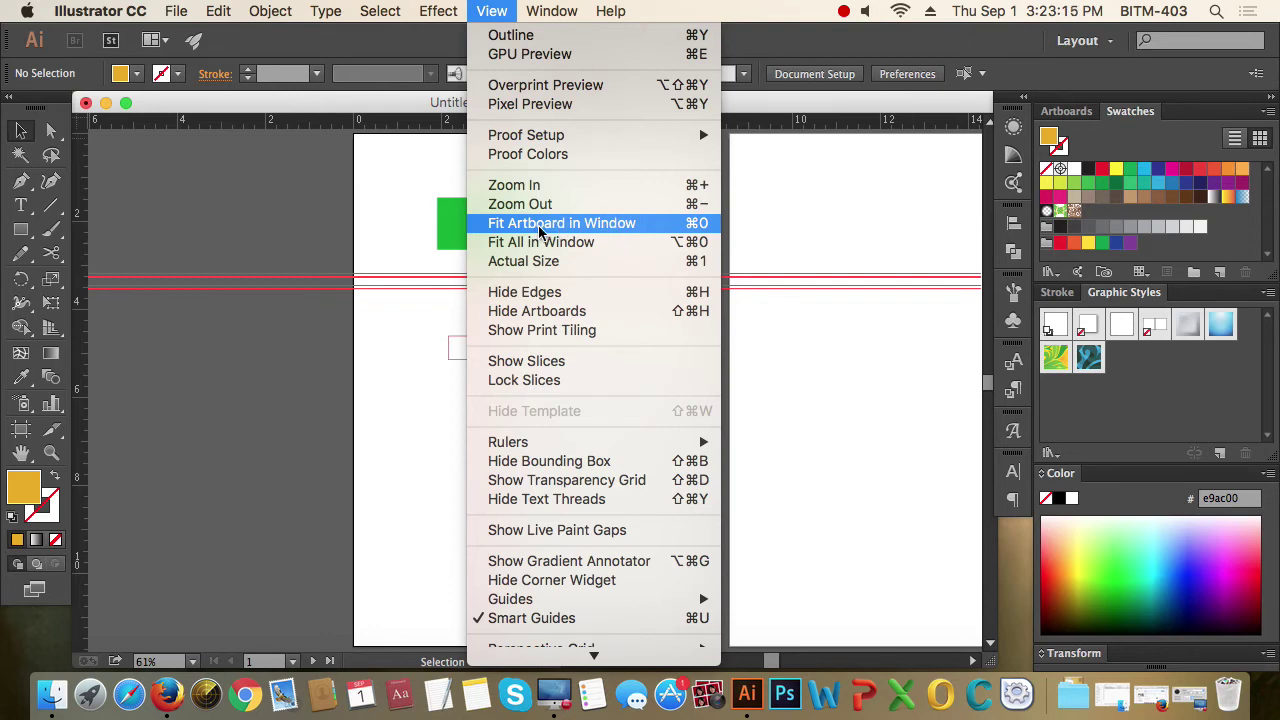
{"action": "left_click", "coordinate": [742, 199]}
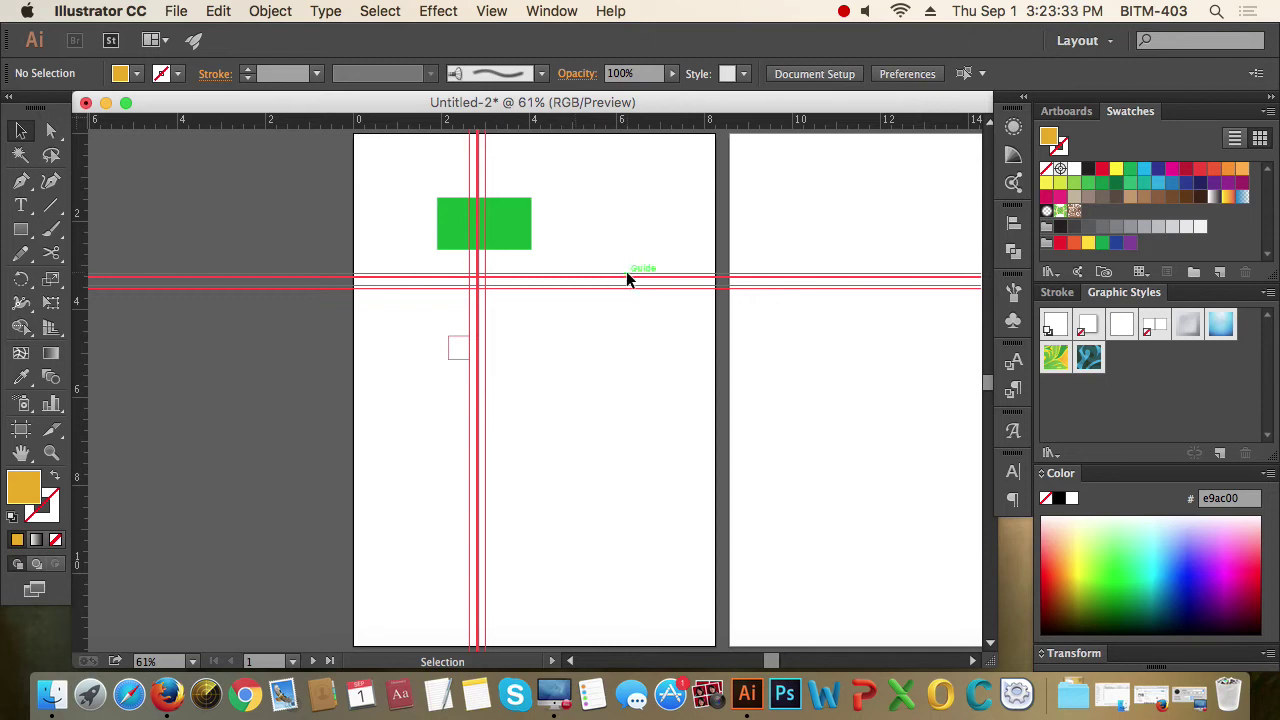
Zoom to 400% and pan around the page, then fit the whole artboard back in view
{"action": "scroll", "coordinate": [577, 354], "scroll_direction": "down", "scroll_amount": 2}
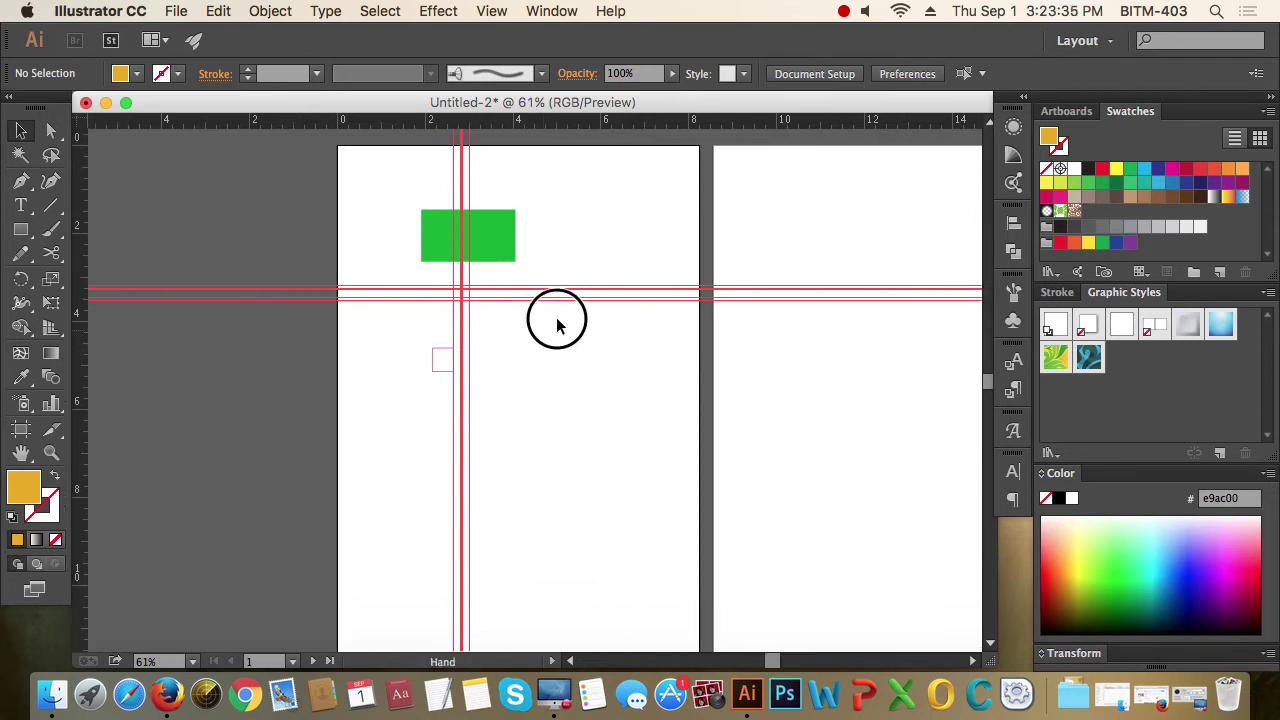
{"action": "scroll", "coordinate": [584, 304], "scroll_direction": "up", "scroll_amount": 2}
{"action": "scroll", "coordinate": [584, 304], "scroll_direction": "right", "scroll_amount": 2}
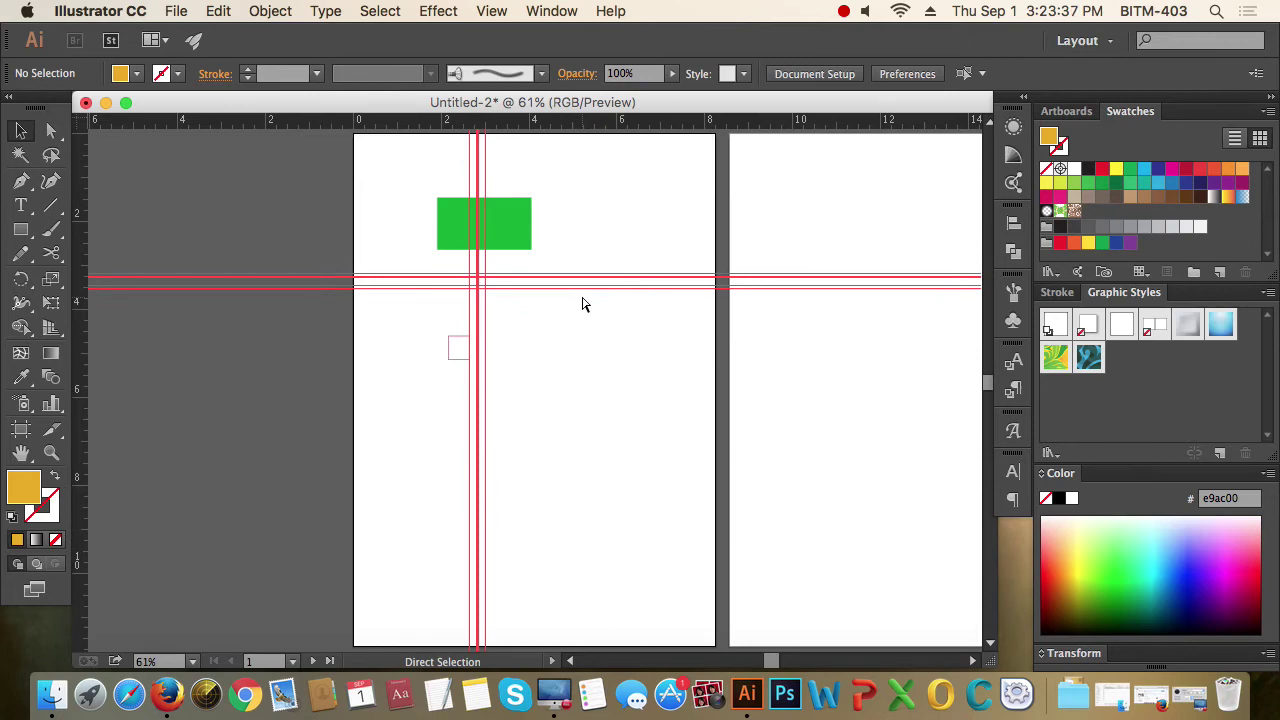
{"action": "key", "text": "super+equal"}
{"action": "key", "text": "super+equal"}
{"action": "key", "text": "super+equal"}
{"action": "key", "text": "super+equal"}
{"action": "key", "text": "super+equal"}
{"action": "key", "text": "super+equal"}
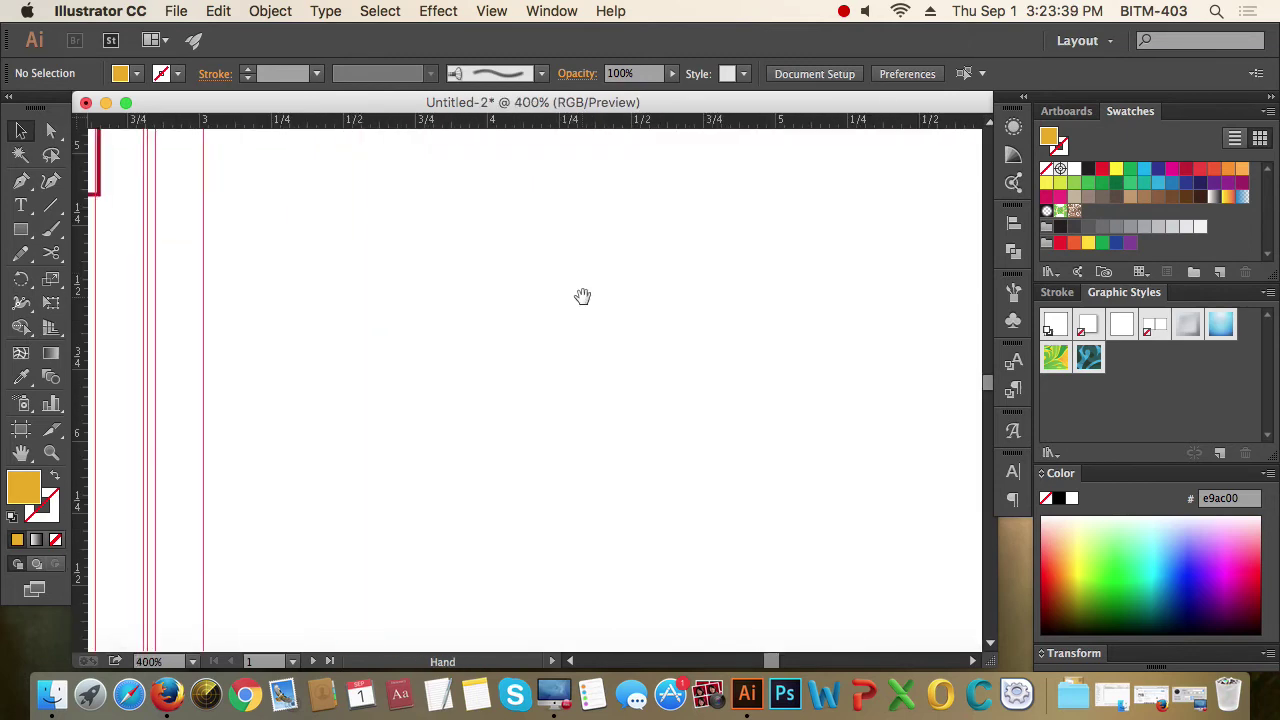
{"action": "scroll", "coordinate": [582, 296], "scroll_direction": "up", "scroll_amount": 3}
{"action": "scroll", "coordinate": [649, 423], "scroll_direction": "up", "scroll_amount": 5}
{"action": "scroll", "coordinate": [546, 297], "scroll_direction": "up", "scroll_amount": 5}
{"action": "scroll", "coordinate": [640, 549], "scroll_direction": "up", "scroll_amount": 5}
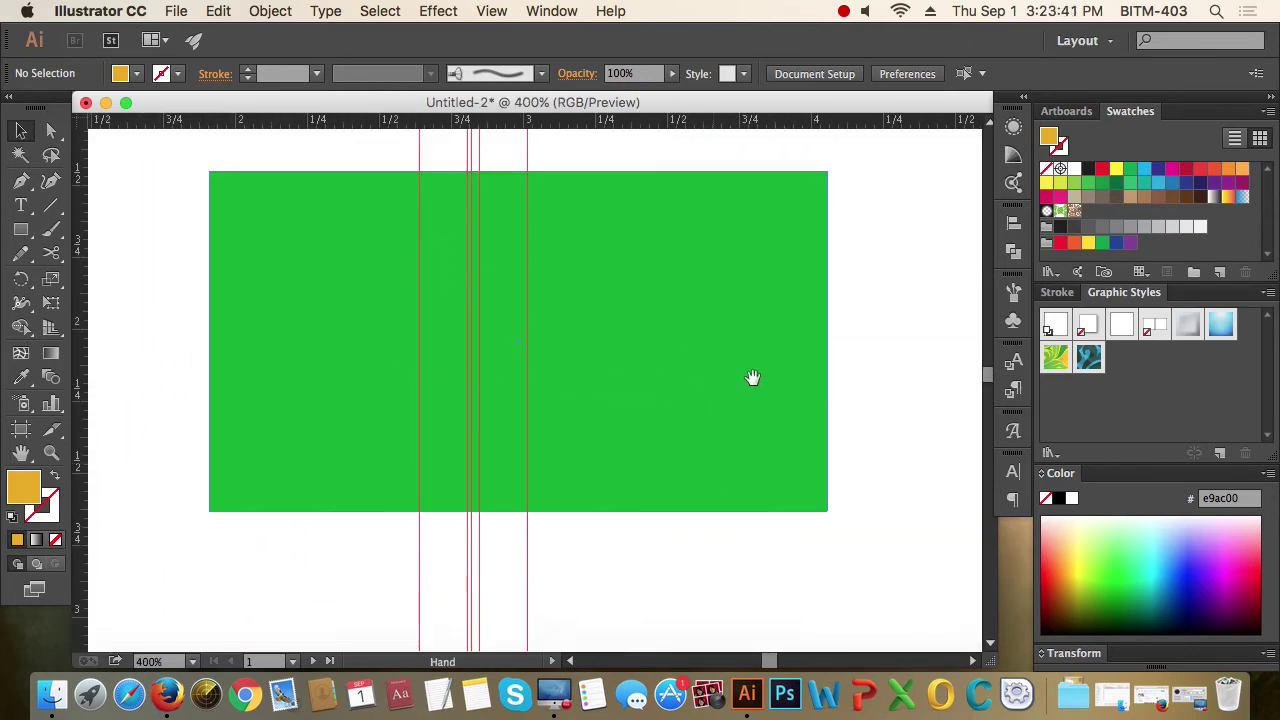
{"action": "scroll", "coordinate": [716, 428], "scroll_direction": "up", "scroll_amount": 3}
{"action": "scroll", "coordinate": [466, 337], "scroll_direction": "left", "scroll_amount": 3}
{"action": "scroll", "coordinate": [494, 294], "scroll_direction": "down", "scroll_amount": 2}
{"action": "scroll", "coordinate": [466, 408], "scroll_direction": "right", "scroll_amount": 3}
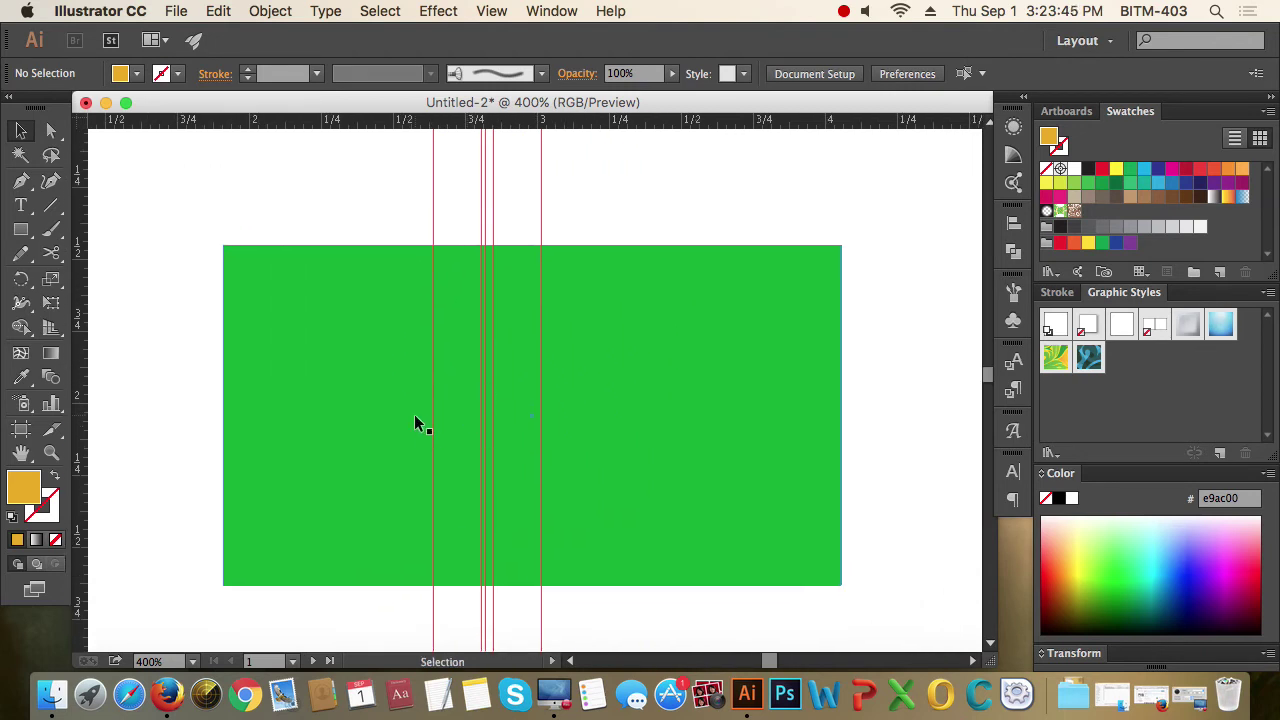
{"action": "key", "text": "super+0"}
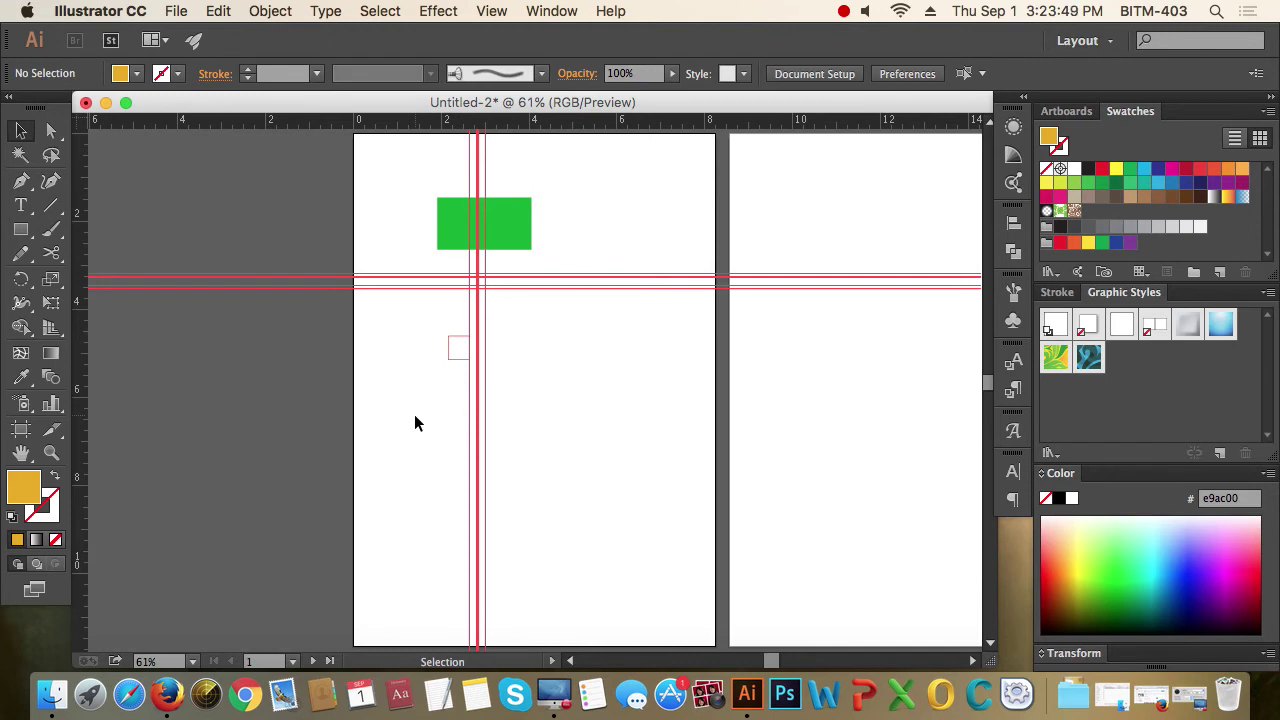
Delete the green rectangle, undo it, then delete it again with Edit > Redo Clear
{"action": "left_click", "coordinate": [526, 237]}
{"action": "scroll", "coordinate": [526, 237], "scroll_direction": "up", "scroll_amount": 5}
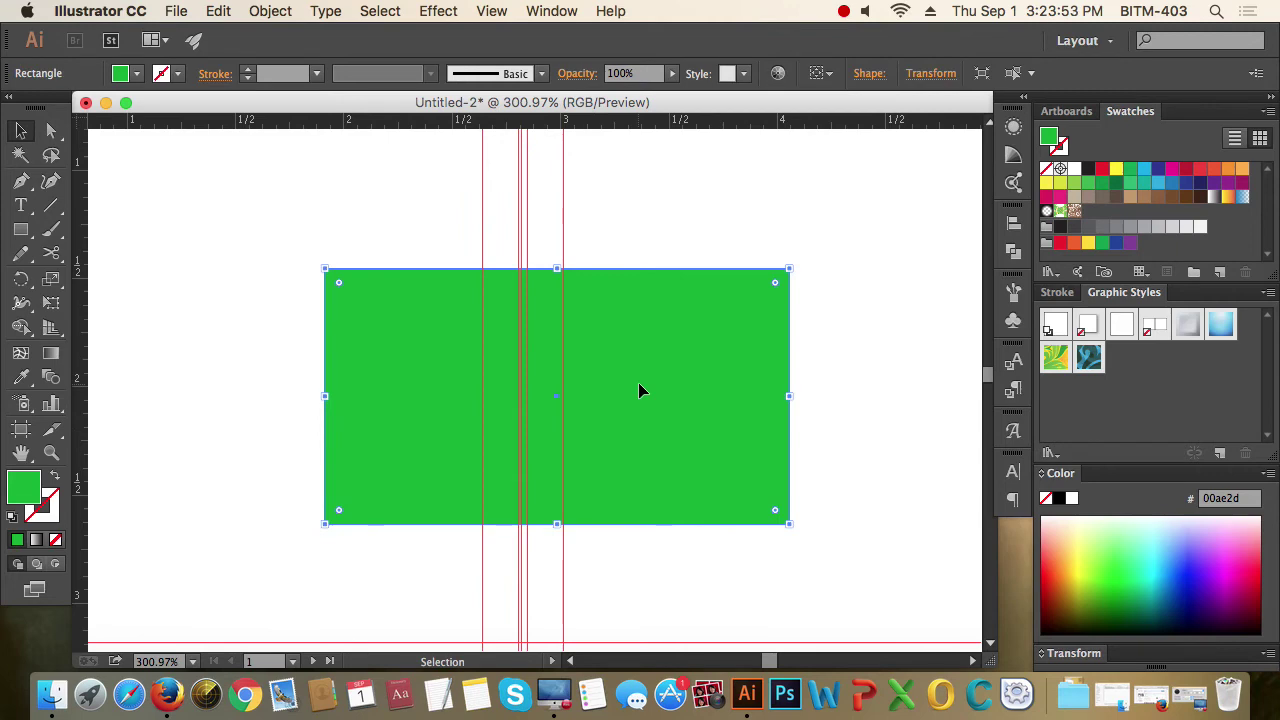
{"action": "key", "text": "Delete"}
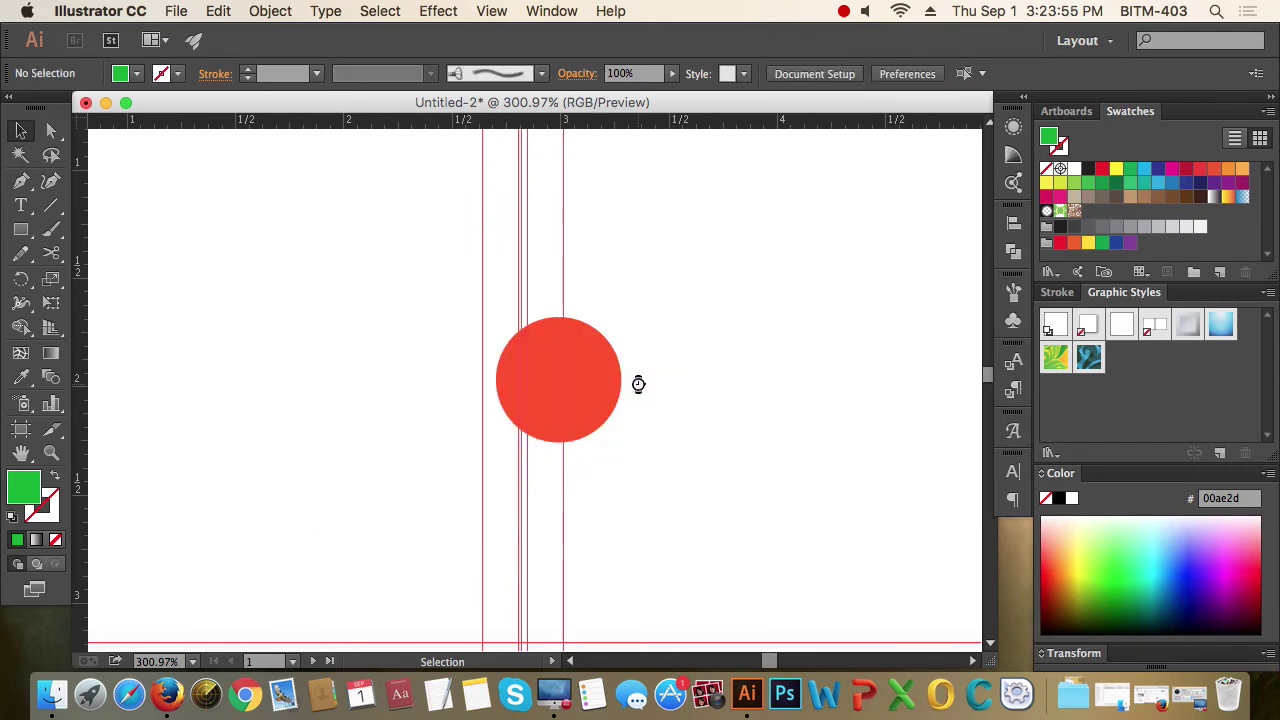
{"action": "key", "text": "ctrl+z"}
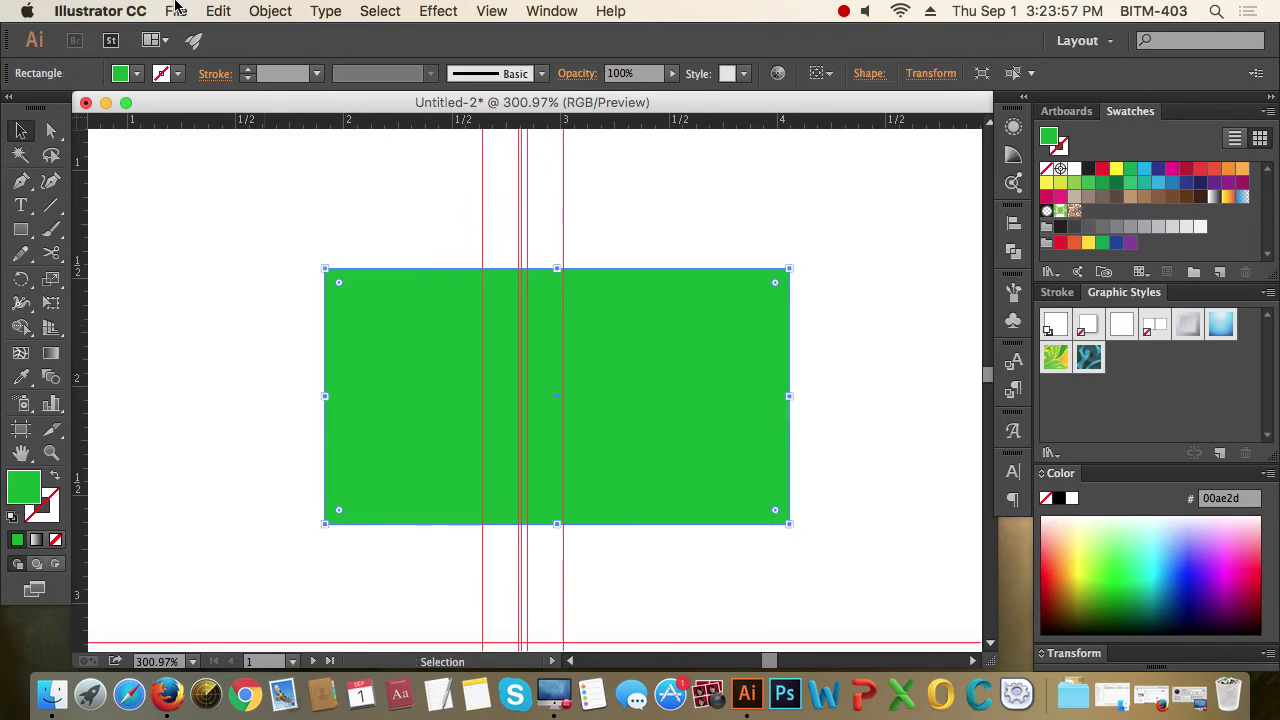
{"action": "left_click", "coordinate": [218, 11]}
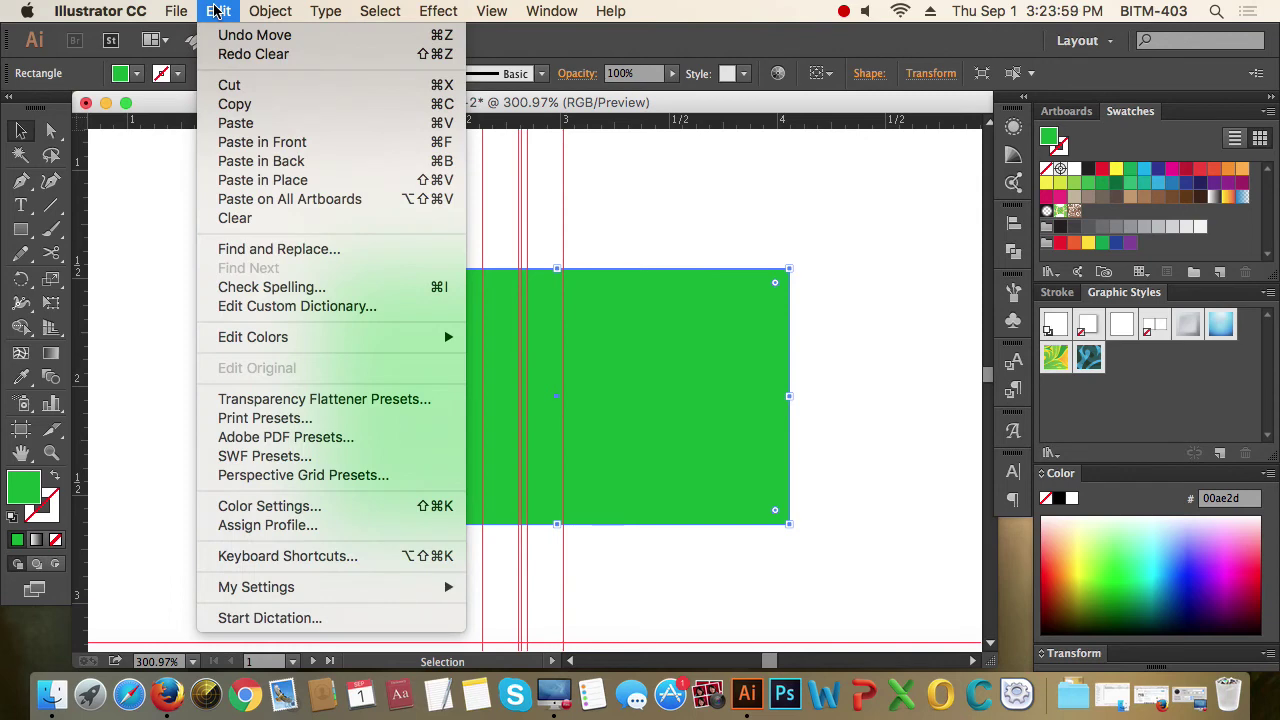
{"action": "left_click", "coordinate": [330, 104]}
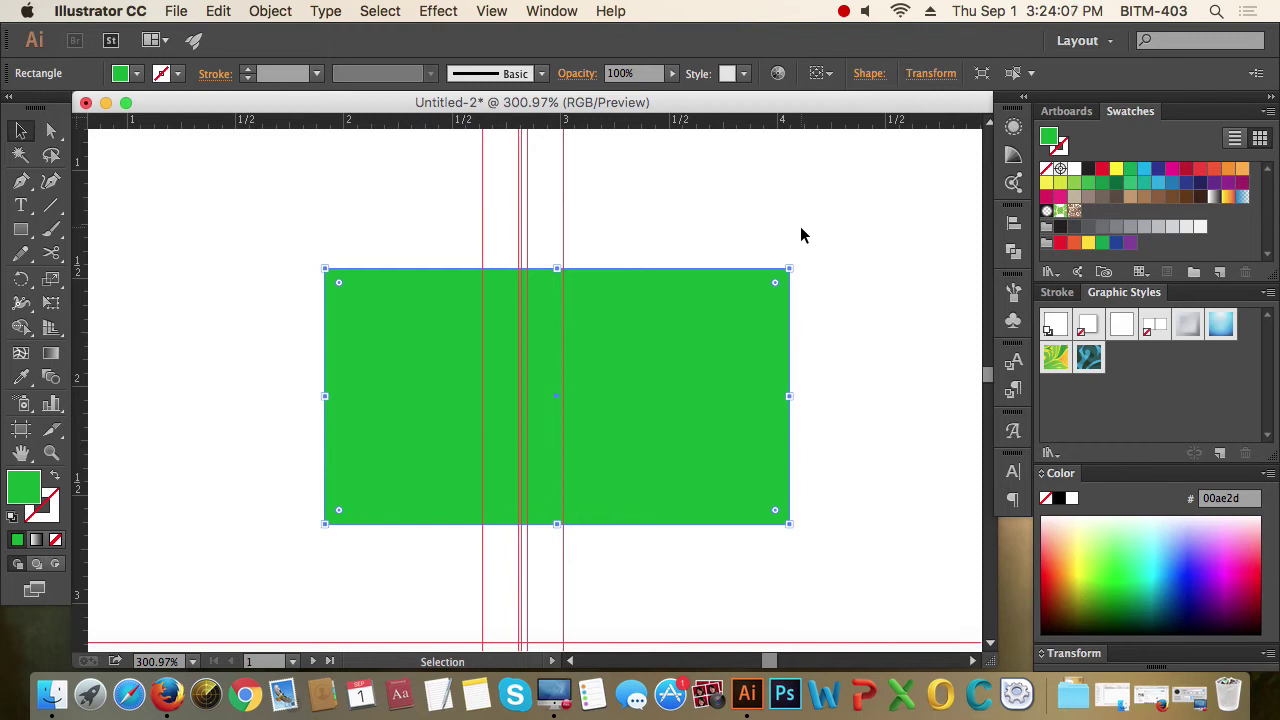
{"action": "left_click", "coordinate": [218, 11]}
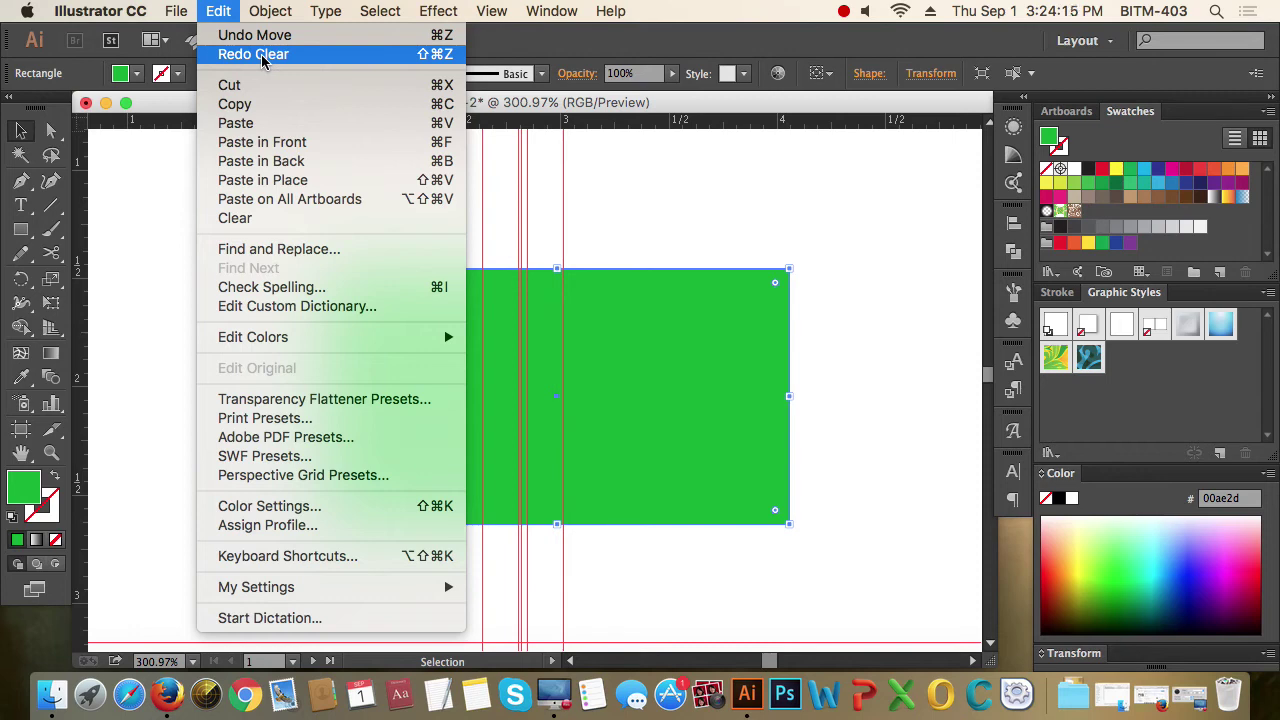
{"action": "left_click", "coordinate": [261, 56]}
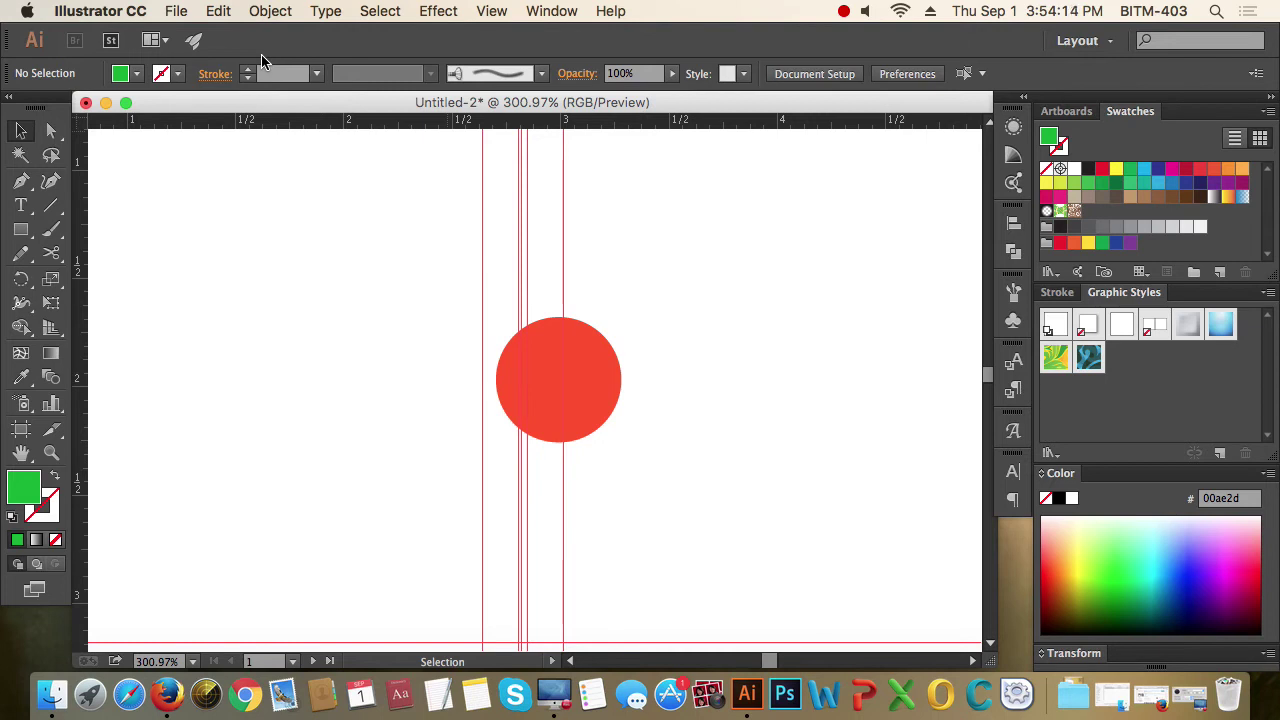
Cycle through the screen modes with F and hide the rulers with Cmd+R
{"action": "key", "text": "f"}
{"action": "key", "text": "f"}
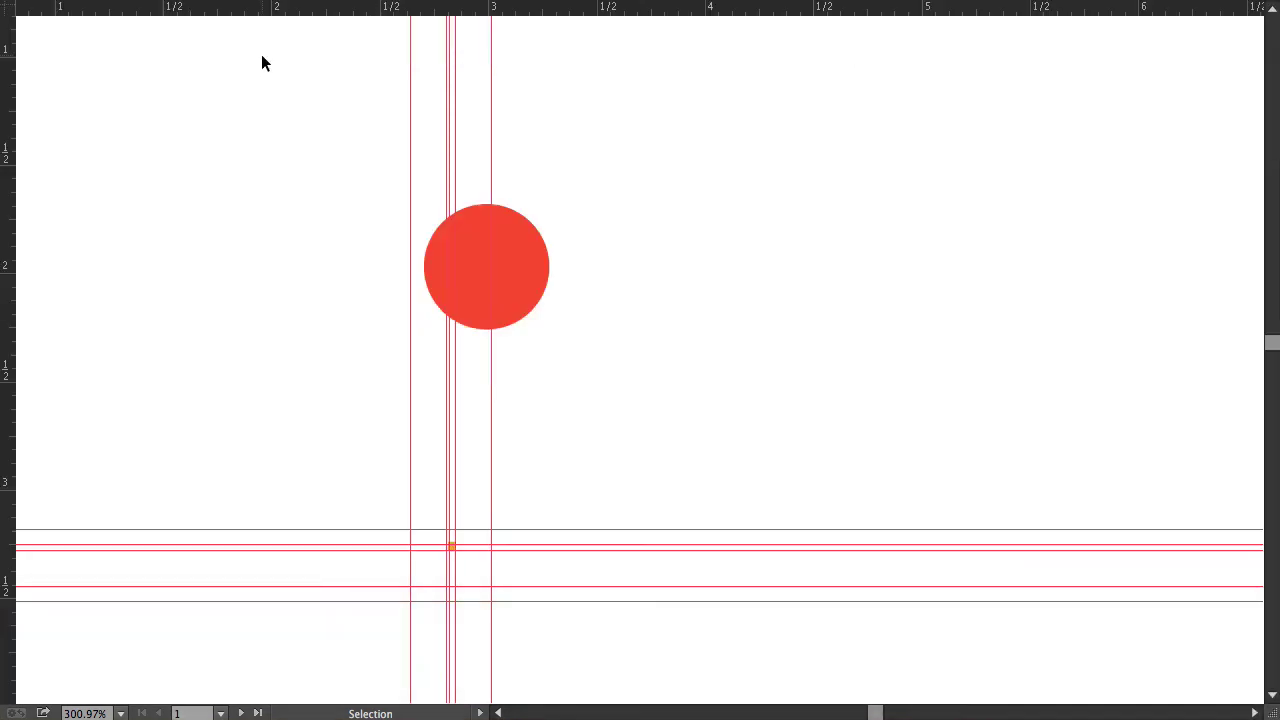
{"action": "key", "text": "f"}
{"action": "key", "text": "f"}
{"action": "key", "text": "f"}
{"action": "key", "text": "f"}
{"action": "key", "text": "f"}
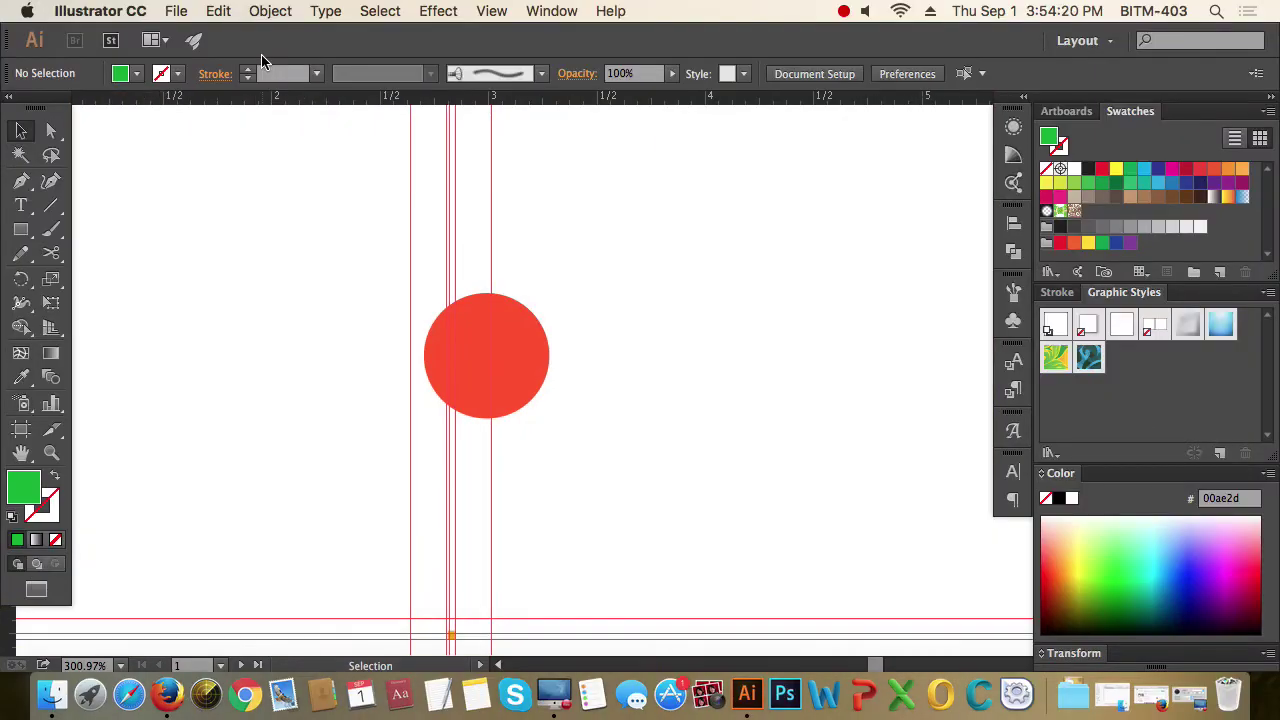
{"action": "key", "text": "f"}
{"action": "key", "text": "f"}
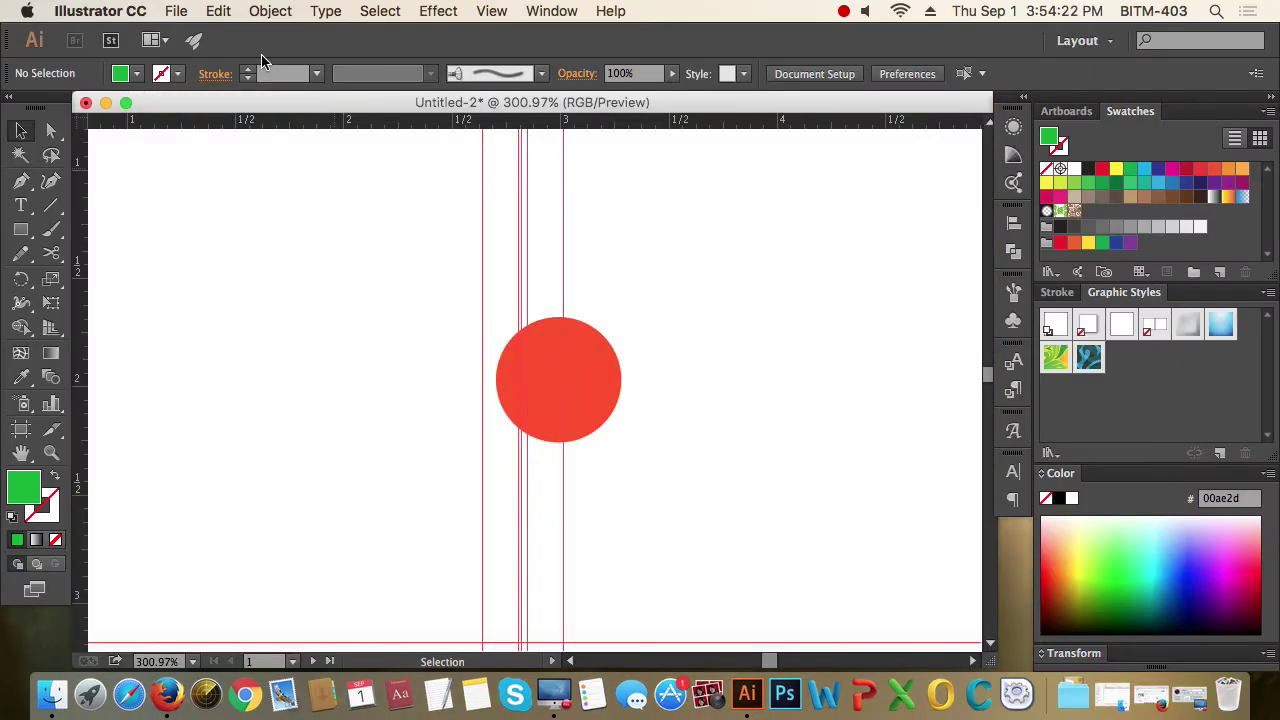
{"action": "key", "text": "super+r"}
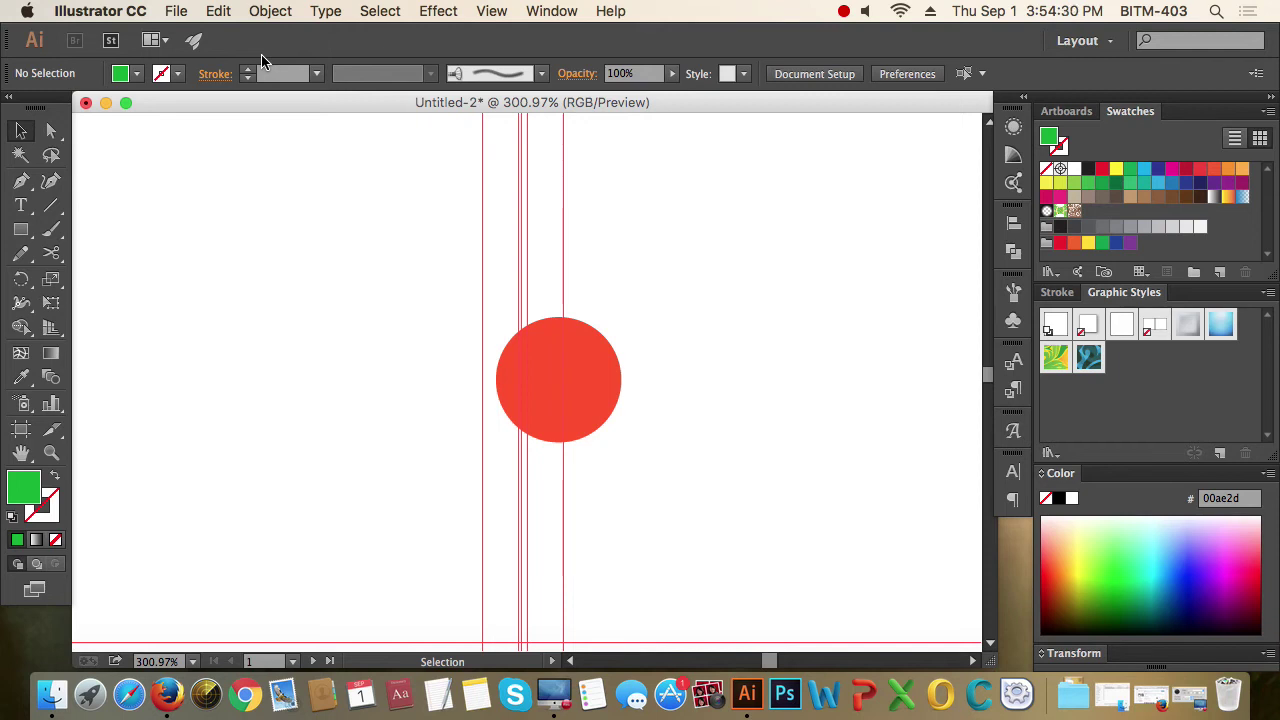
Cycle through the full-screen modes again, ending in Standard Screen Mode
{"action": "key", "text": "f"}
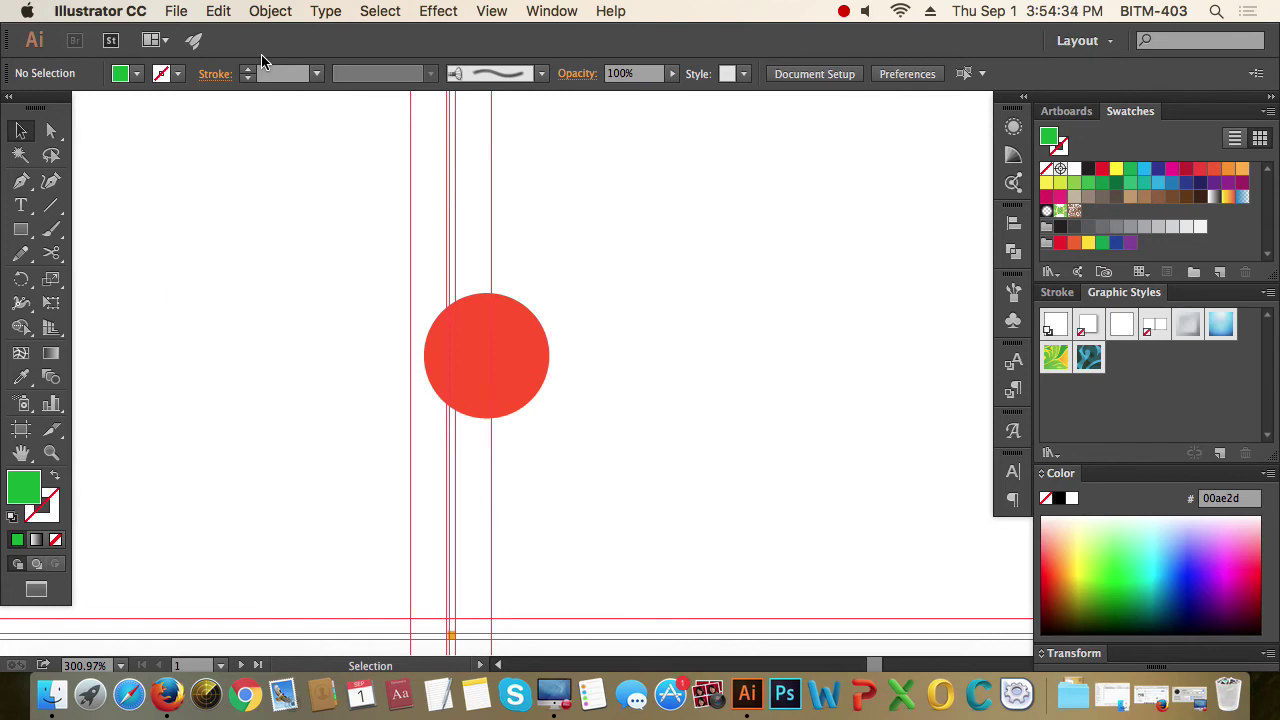
{"action": "key", "text": "f"}
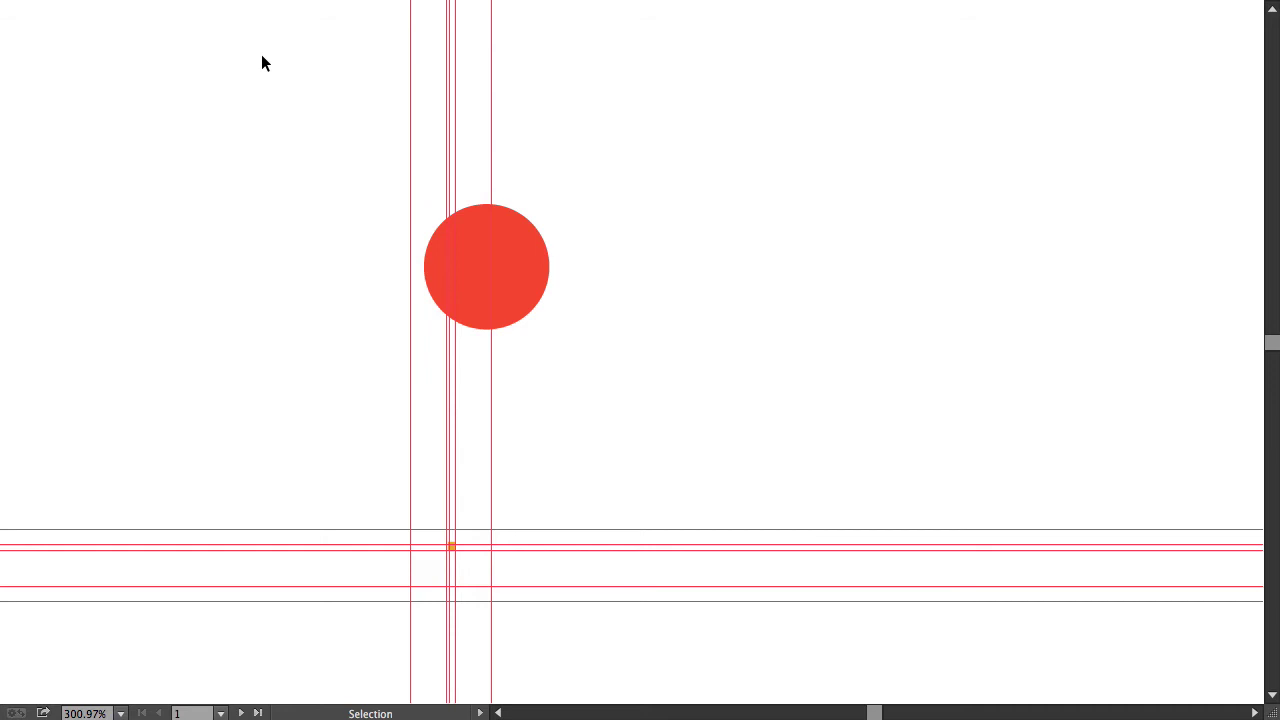
{"action": "key", "text": "f"}
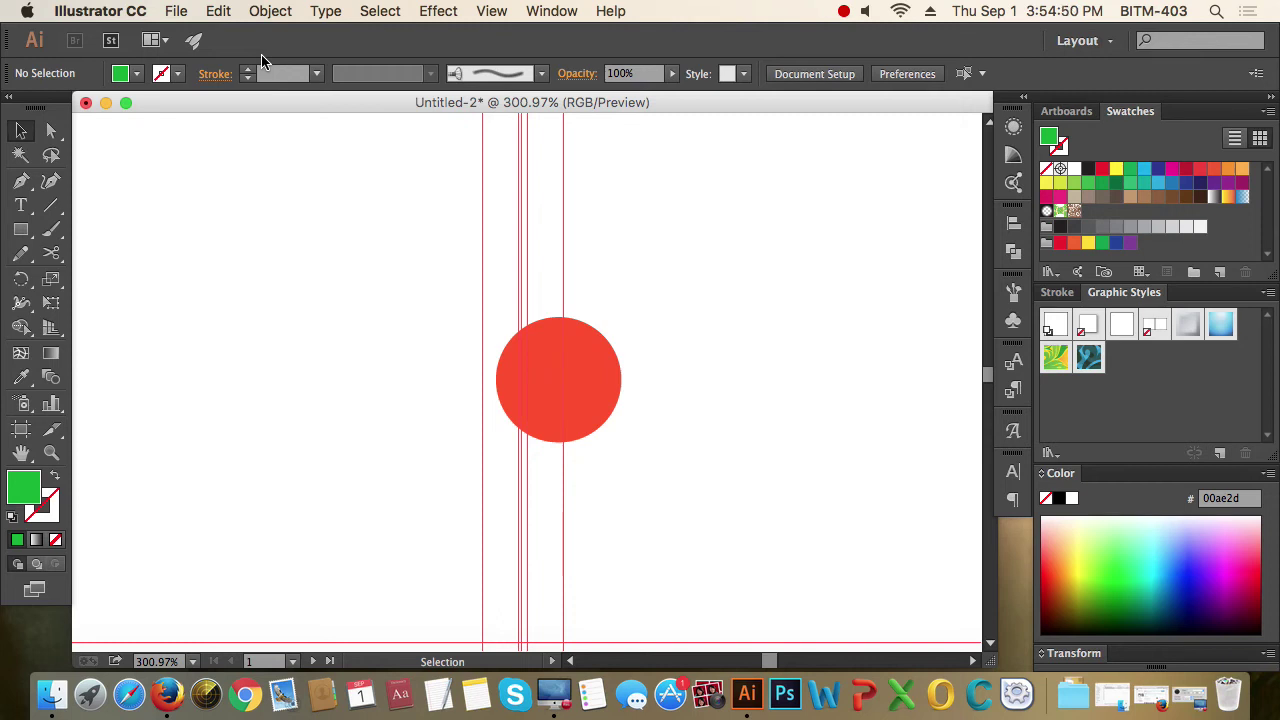
{"action": "key", "text": "f"}
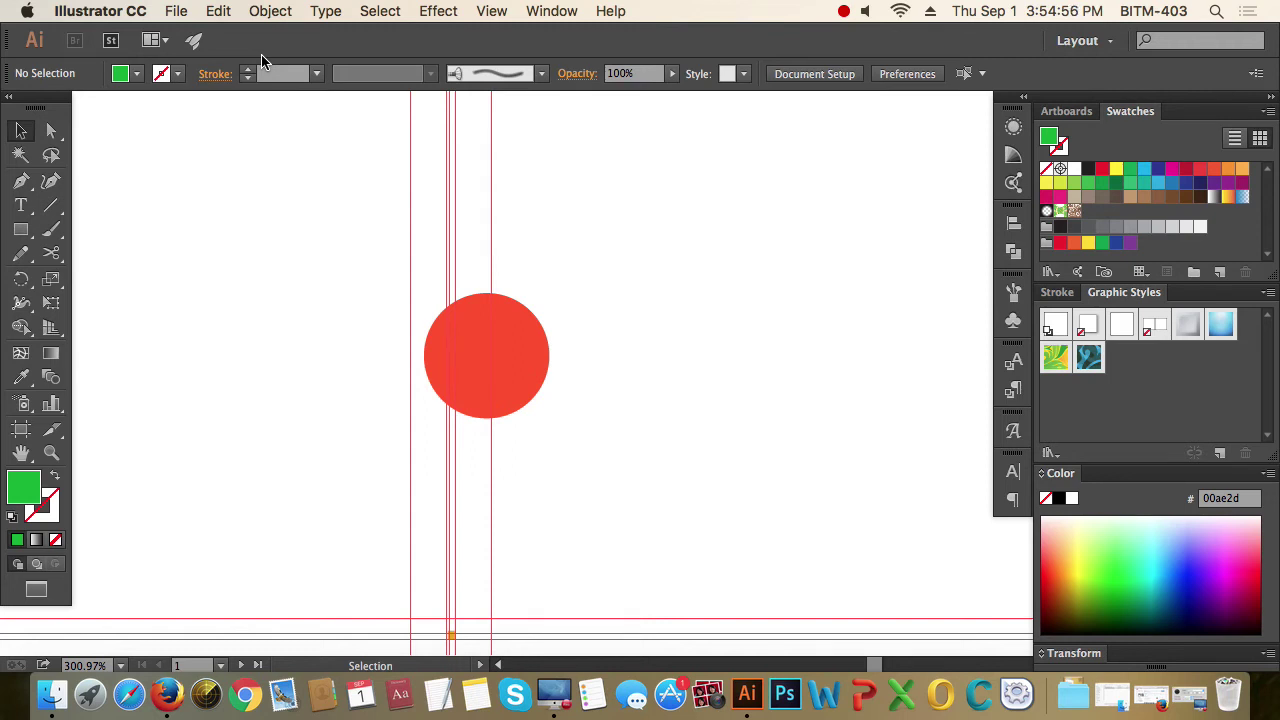
{"action": "key", "text": "f"}
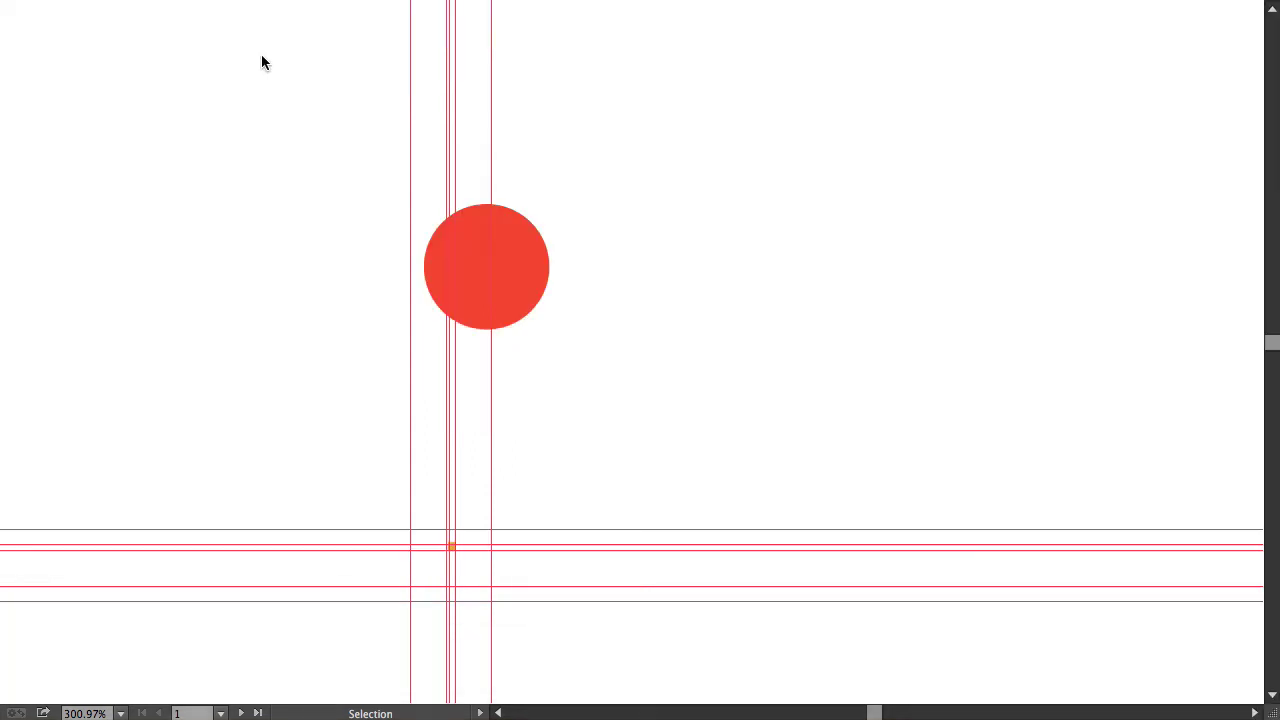
{"action": "key", "text": "f"}
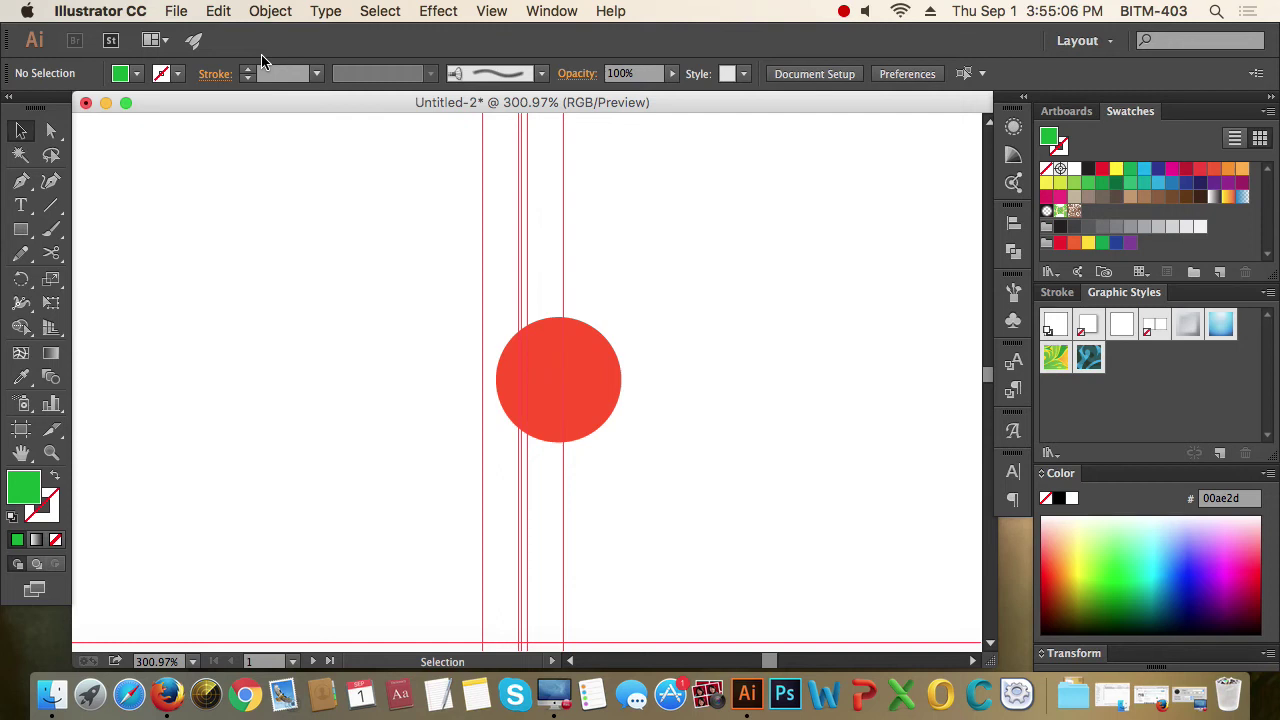
{"action": "key", "text": "f"}
{"action": "key", "text": "f"}
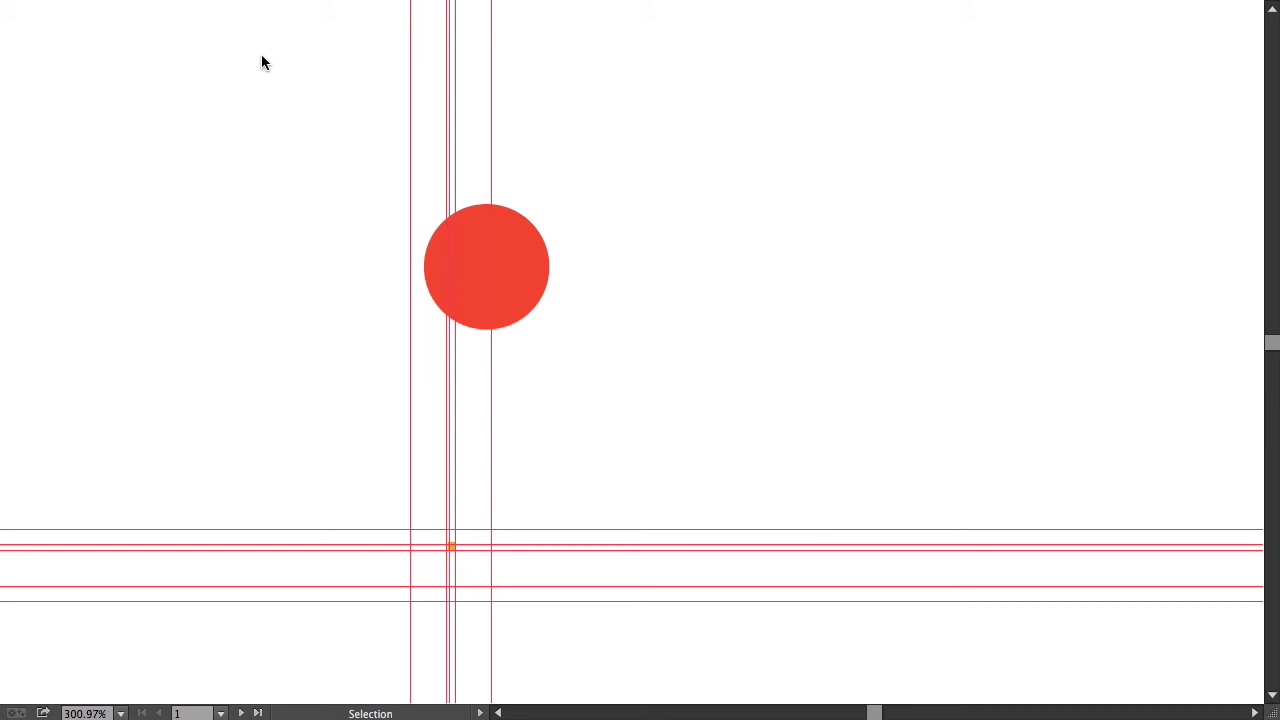
{"action": "key", "text": "f"}
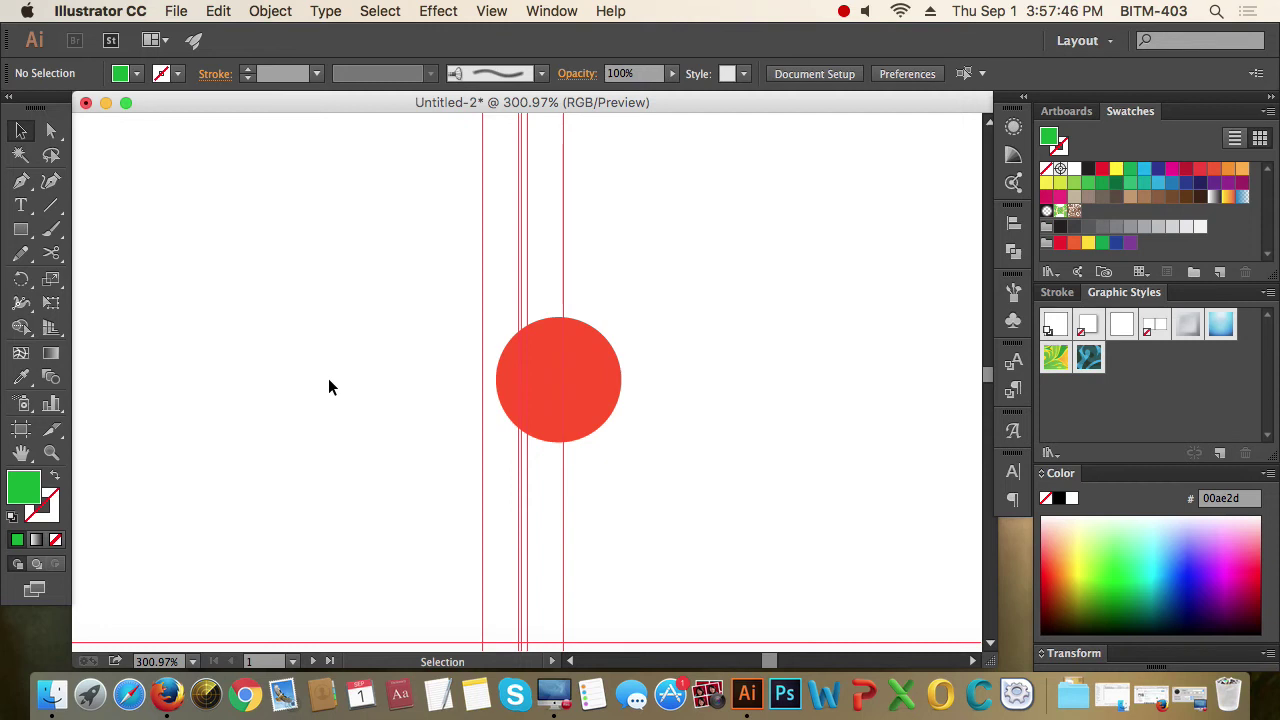
Toggle the panels with Tab and Shift+Tab, then hide the guides and set fill to None
{"action": "key", "text": "Tab"}
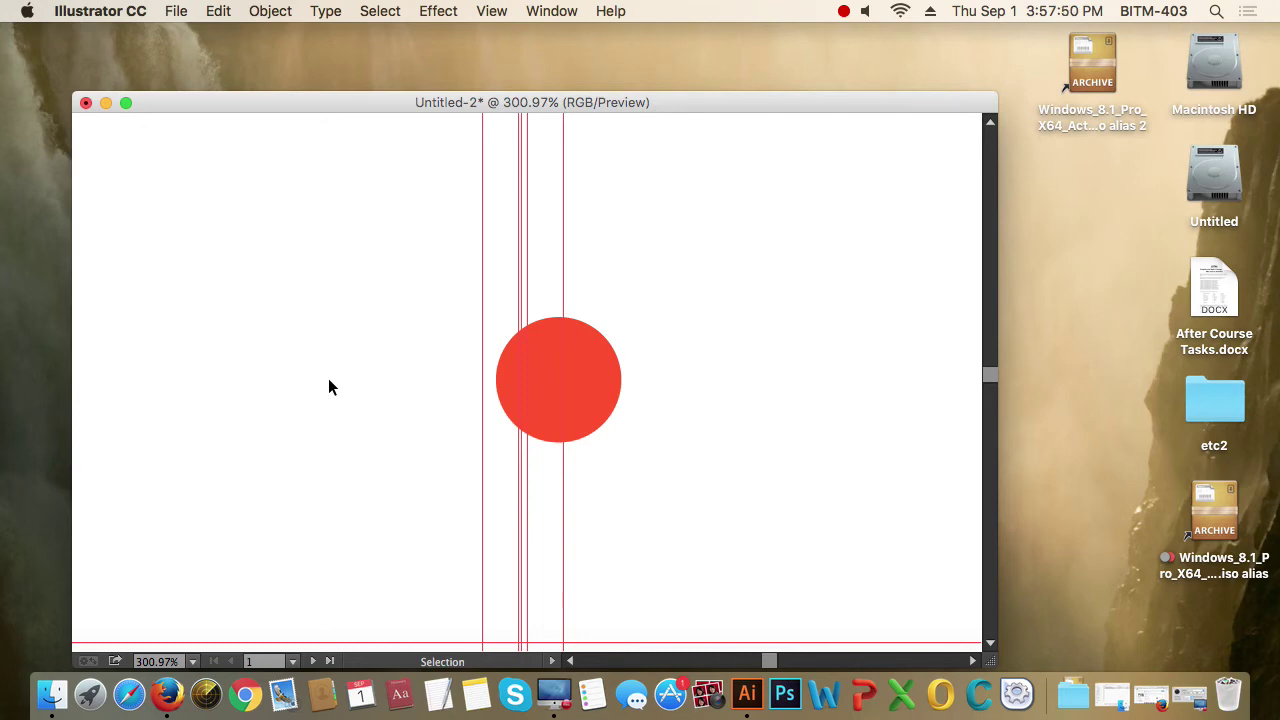
{"action": "key", "text": "Tab"}
{"action": "key", "text": "Tab"}
{"action": "key", "text": "Tab"}
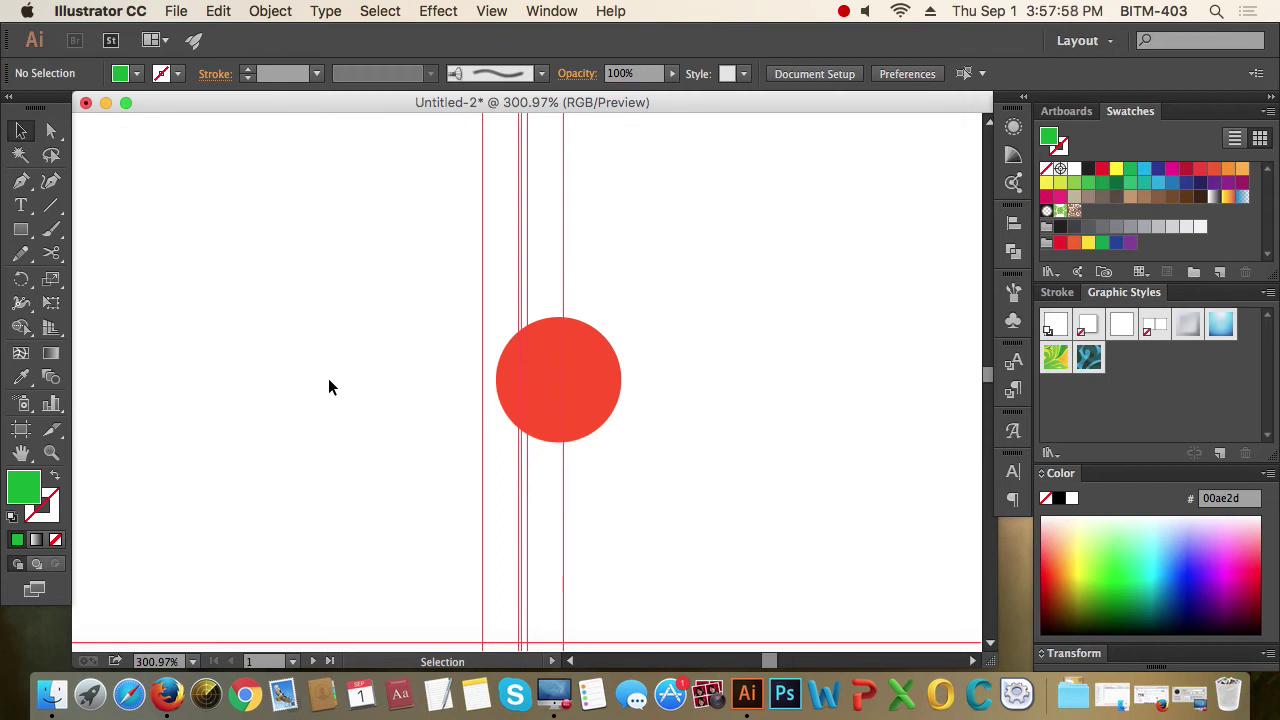
{"action": "key", "text": "shift+Tab"}
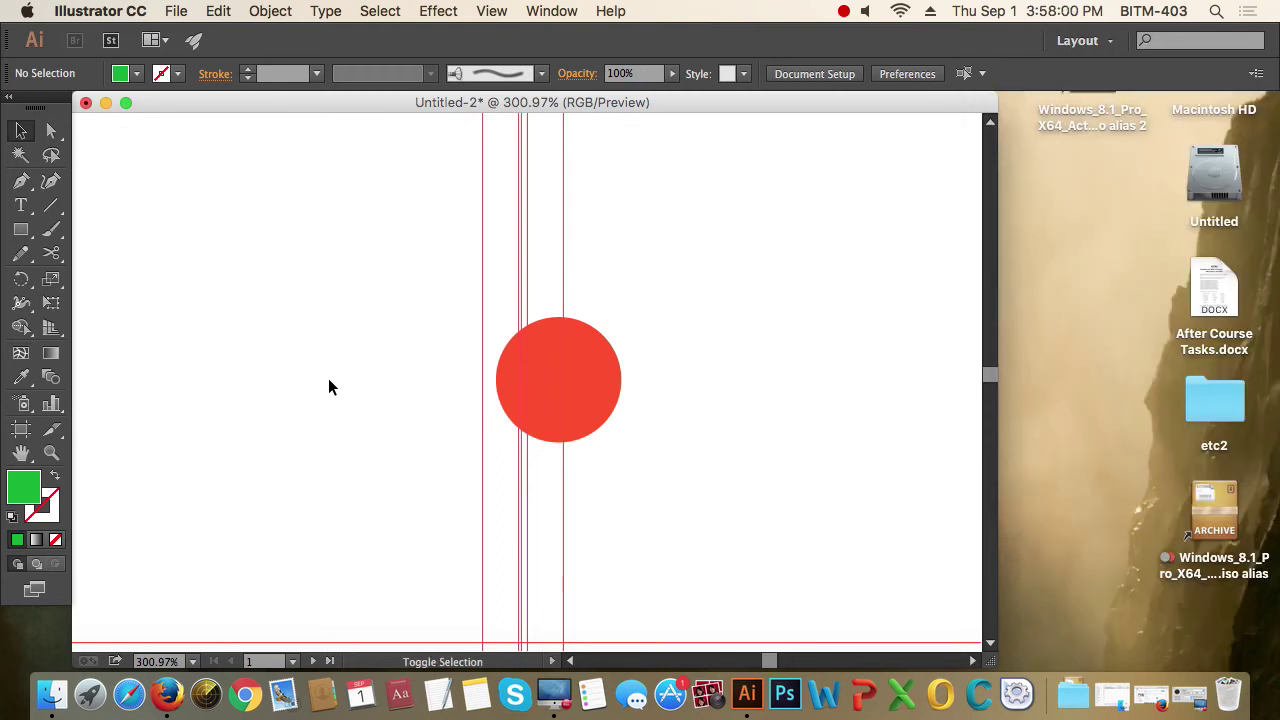
{"action": "key", "text": "shift+Tab"}
{"action": "key", "text": "shift+Tab"}
{"action": "key", "text": "shift+Tab"}
{"action": "key", "text": "shift+Tab"}
{"action": "key", "text": "shift+Tab"}
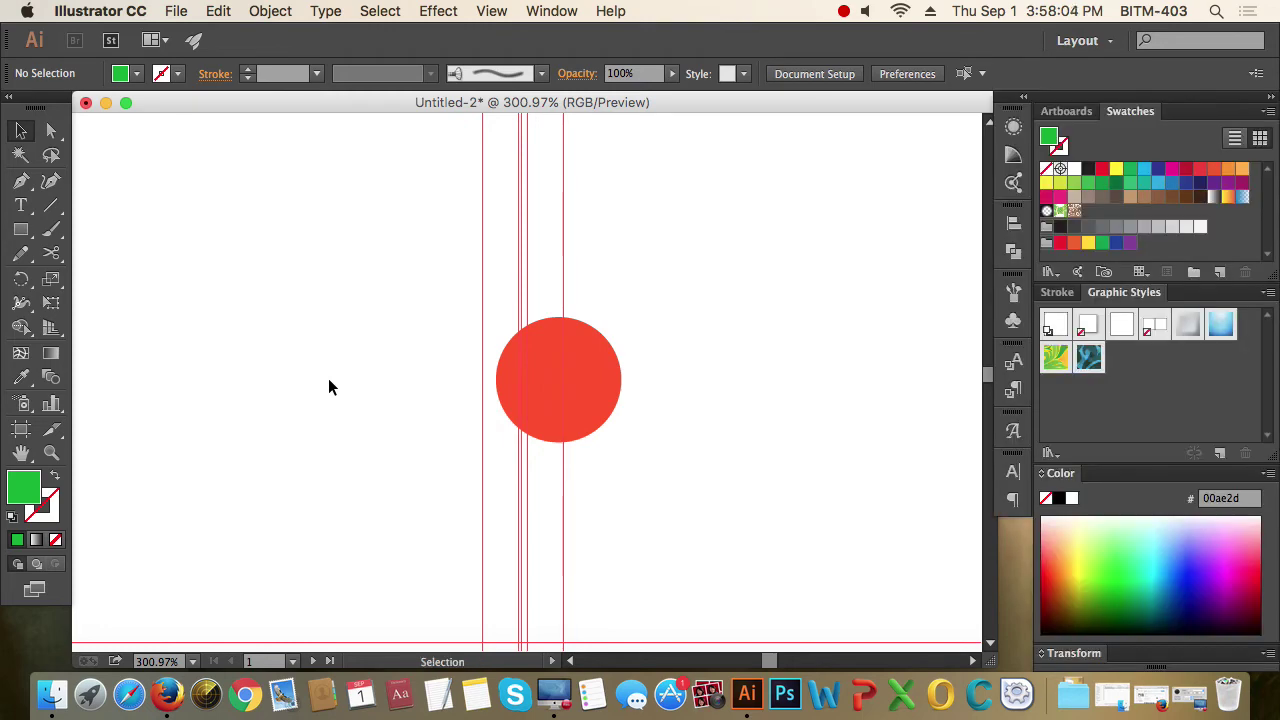
{"action": "key", "text": "Tab"}
{"action": "key", "text": "Tab"}
{"action": "key", "text": "super+z"}
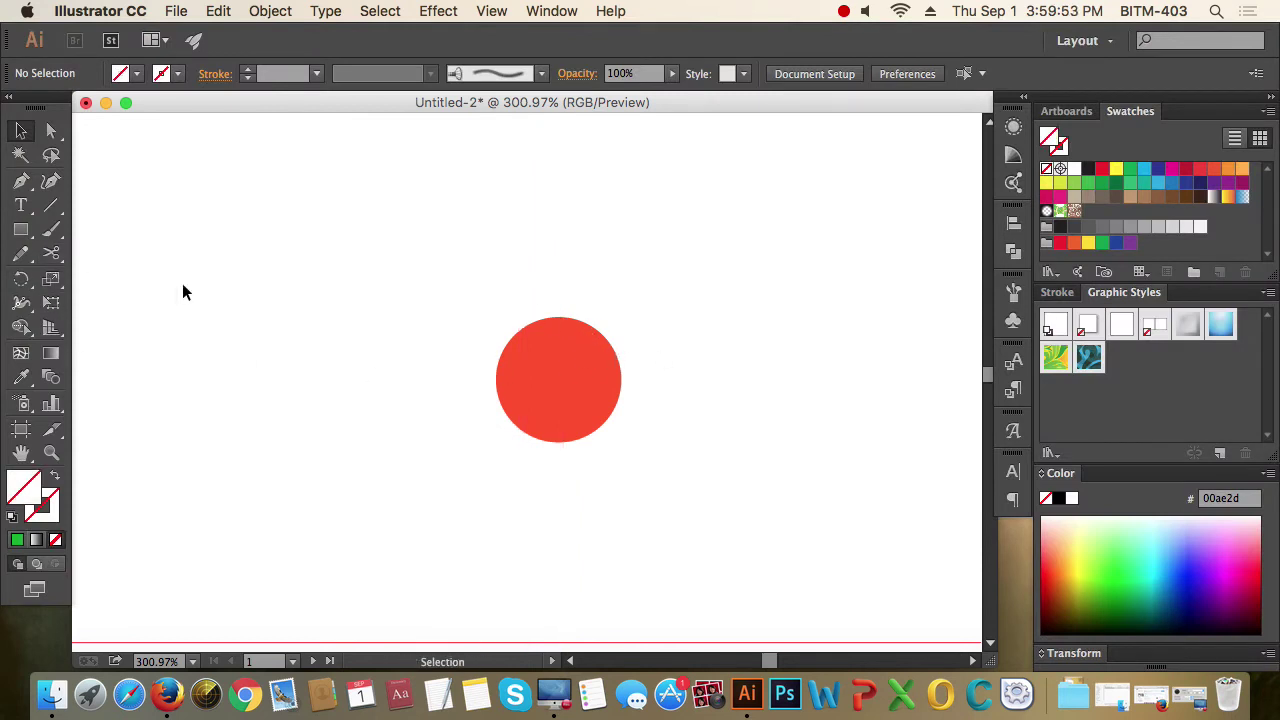
Delete the red circle and draw two red rectangles side by side
{"action": "left_click_drag", "start_coordinate": [443, 270], "coordinate": [585, 446]}
{"action": "key", "text": "Delete"}
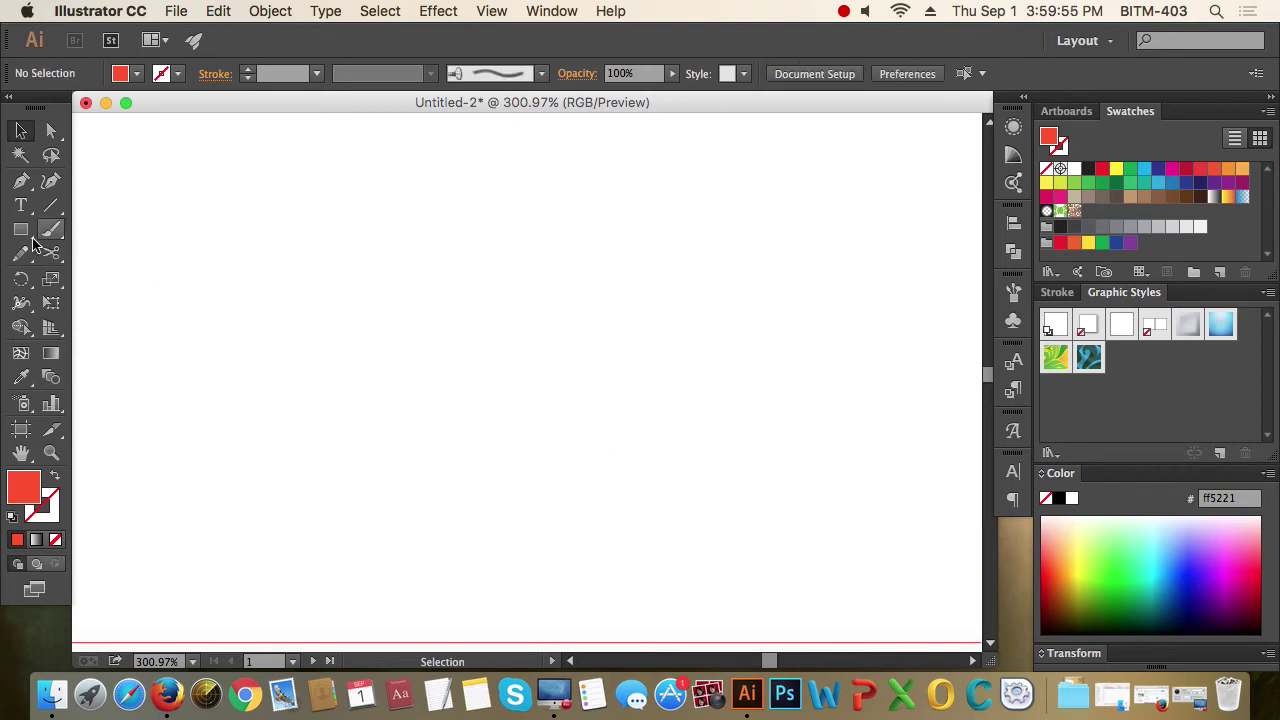
{"action": "left_click", "coordinate": [21, 229]}
{"action": "left_click_drag", "start_coordinate": [535, 243], "coordinate": [653, 399]}
{"action": "left_click_drag", "start_coordinate": [757, 254], "coordinate": [651, 410]}
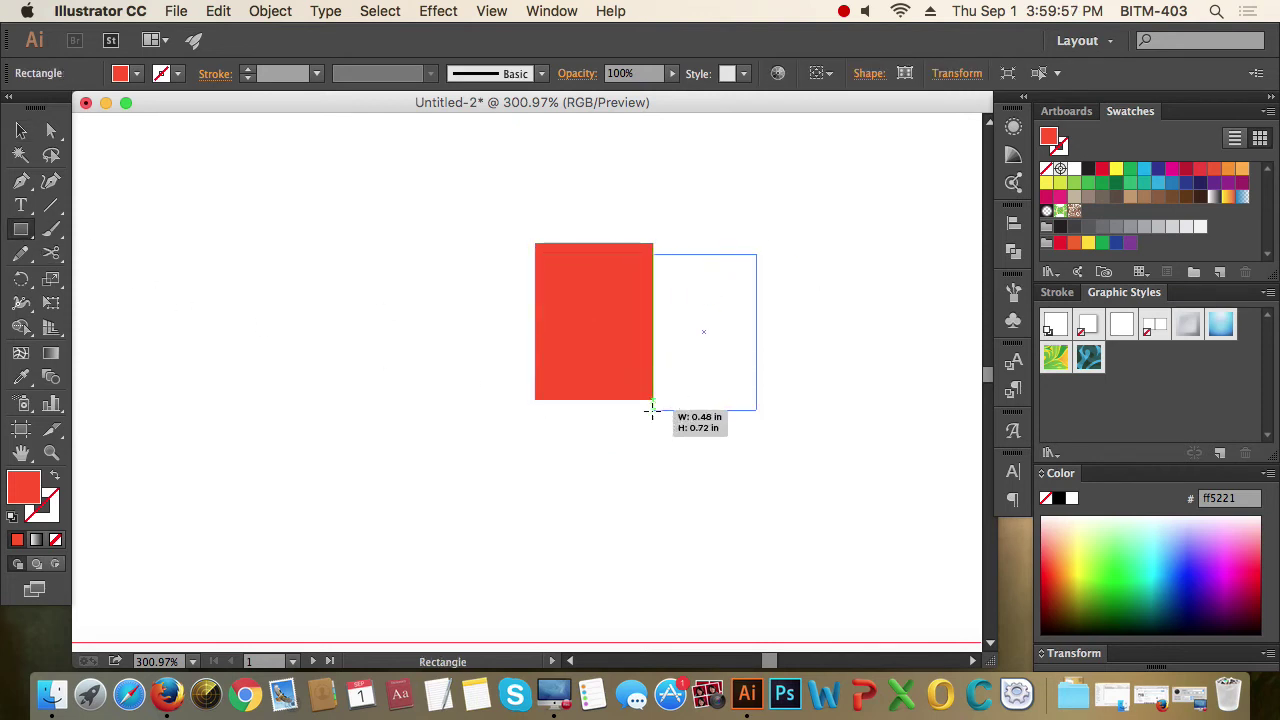
{"action": "left_click", "coordinate": [21, 130]}
{"action": "left_click", "coordinate": [563, 519]}
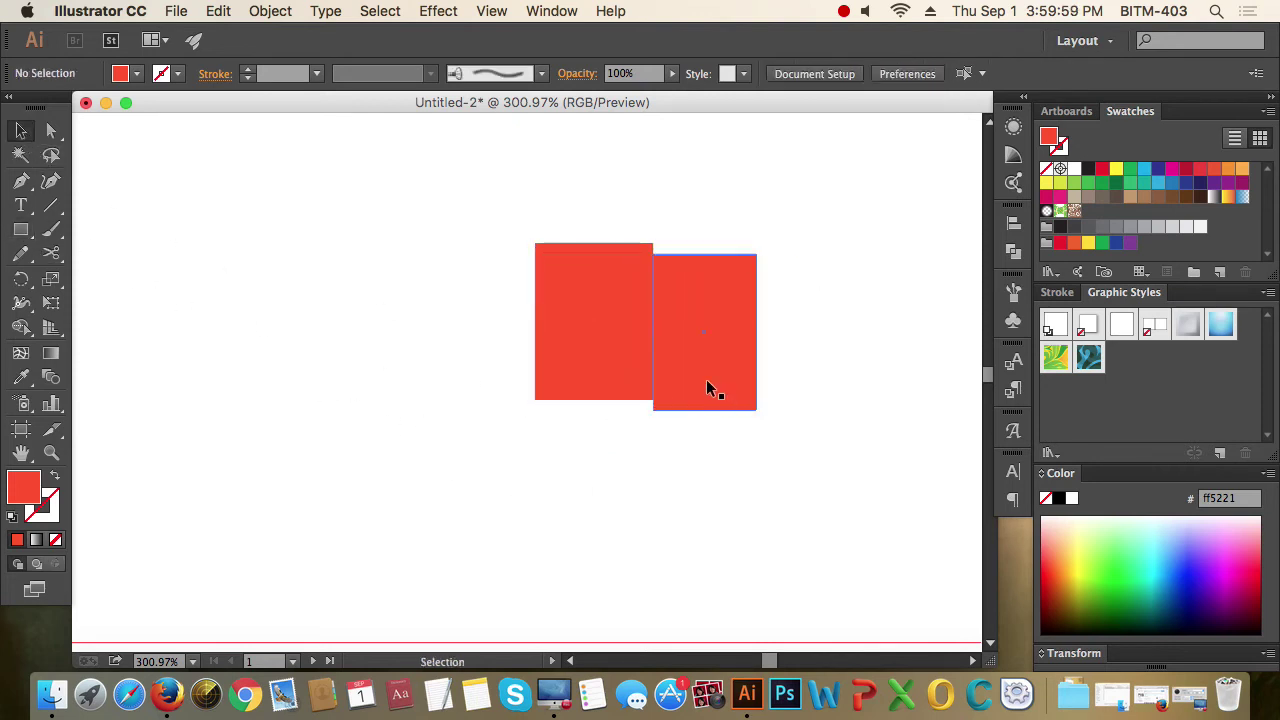
Move the right rectangle to overlap the left, slightly lower, and zoom into their overlapping corner
{"action": "left_click_drag", "start_coordinate": [708, 389], "coordinate": [688, 407]}
{"action": "left_click", "coordinate": [693, 465]}
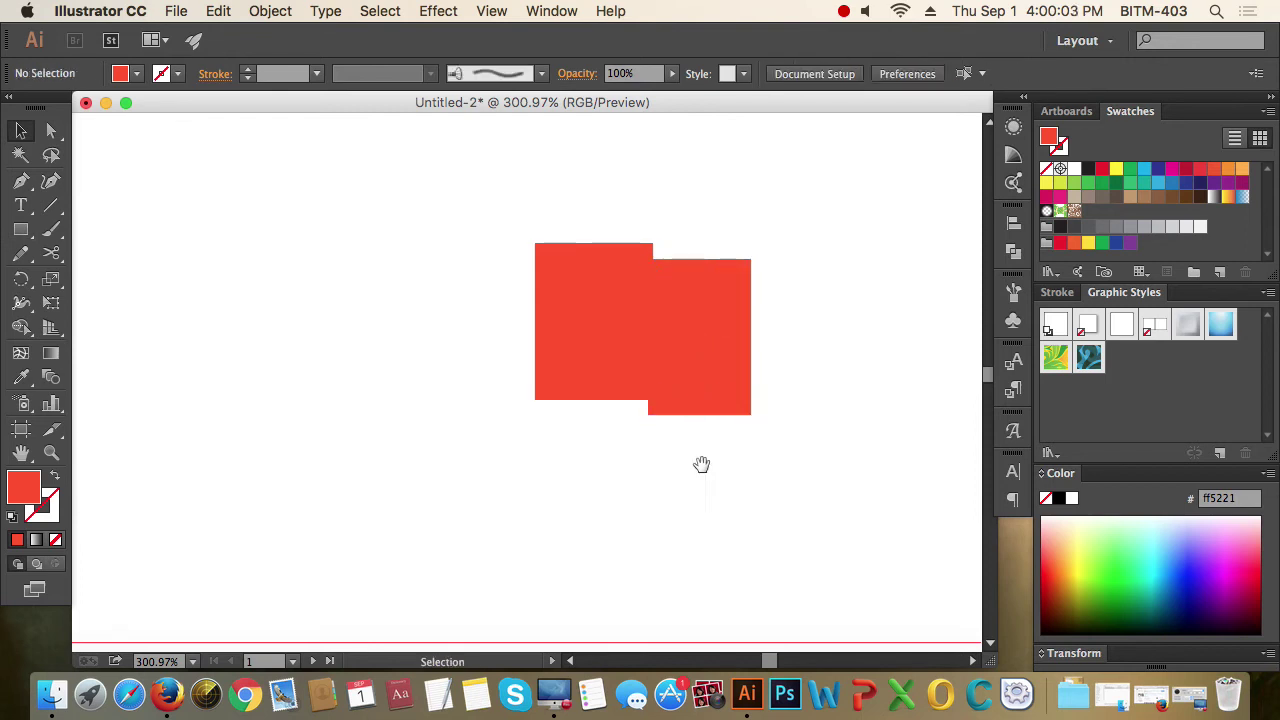
{"action": "left_click_drag", "start_coordinate": [632, 370], "coordinate": [703, 423]}
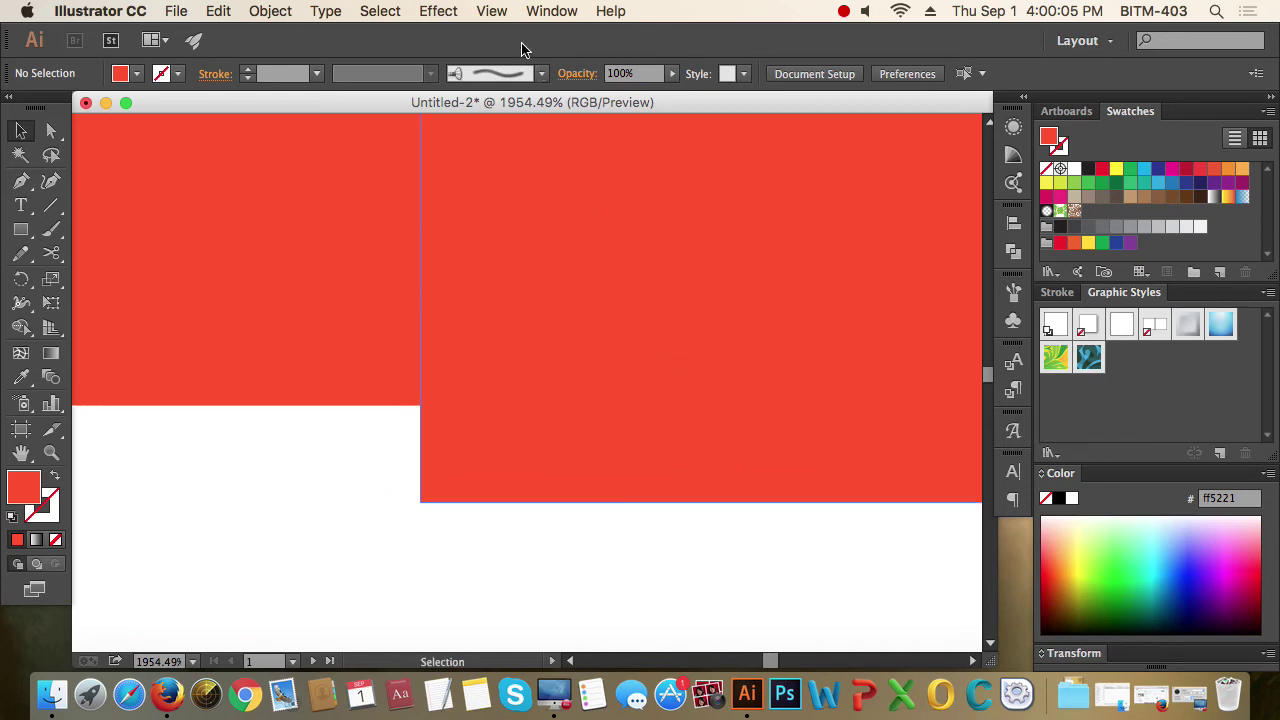
{"action": "left_click", "coordinate": [490, 12]}
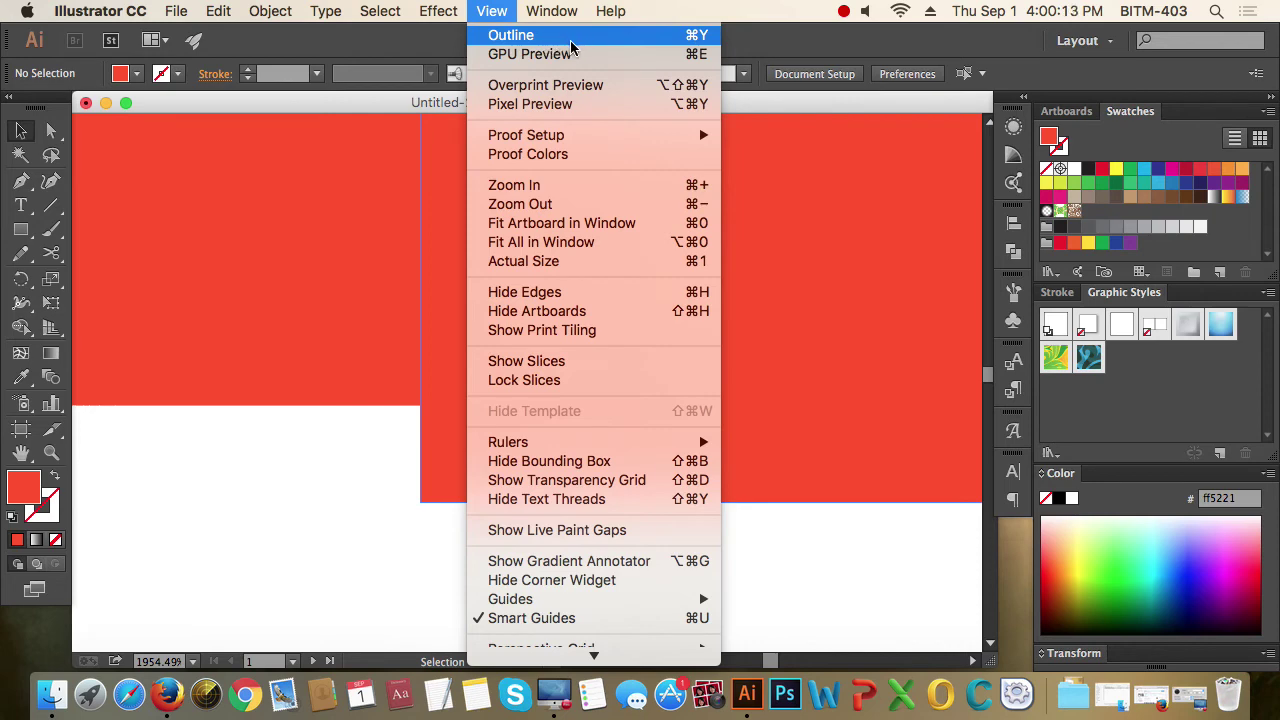
Switch to Outline view and zoom in on the rectangles' meeting corners
{"action": "left_click", "coordinate": [551, 40]}
{"action": "left_click", "coordinate": [369, 443]}
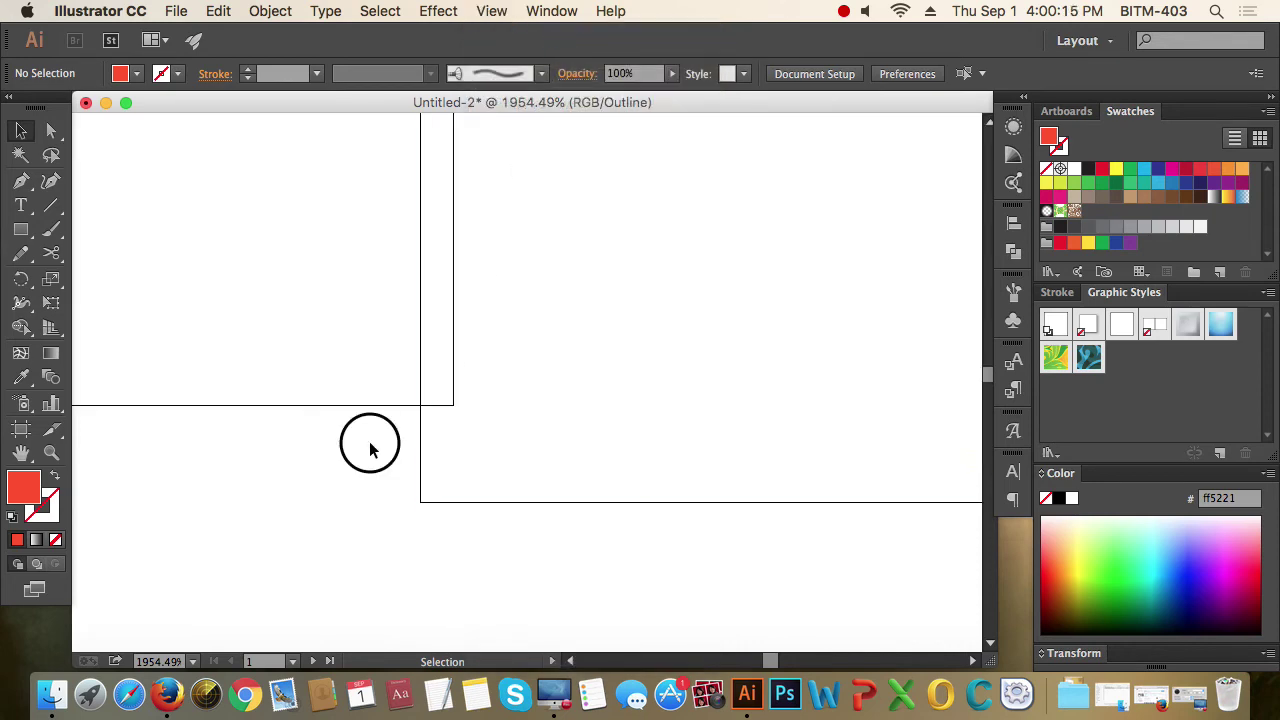
{"action": "key", "text": "z"}
{"action": "left_click", "coordinate": [487, 323], "text": "alt"}
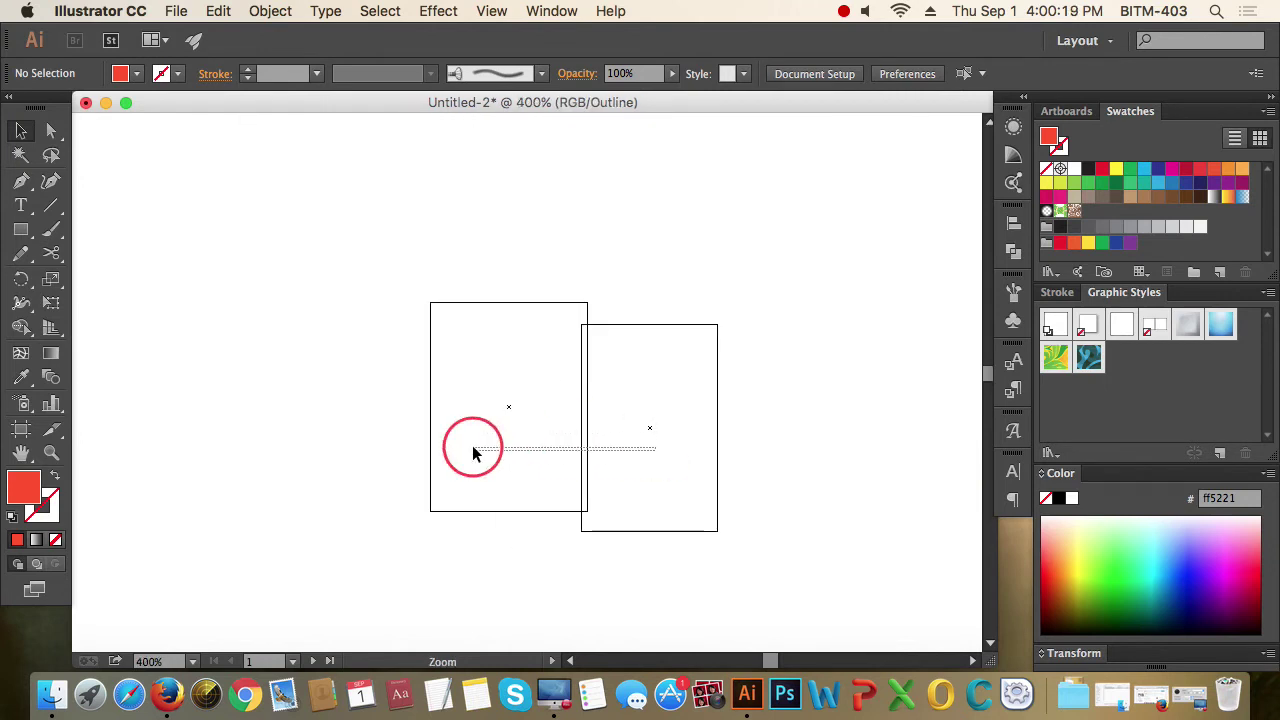
{"action": "left_click_drag", "start_coordinate": [654, 428], "coordinate": [466, 443]}
{"action": "left_click_drag", "start_coordinate": [628, 491], "coordinate": [592, 362]}
{"action": "left_click_drag", "start_coordinate": [618, 470], "coordinate": [620, 366]}
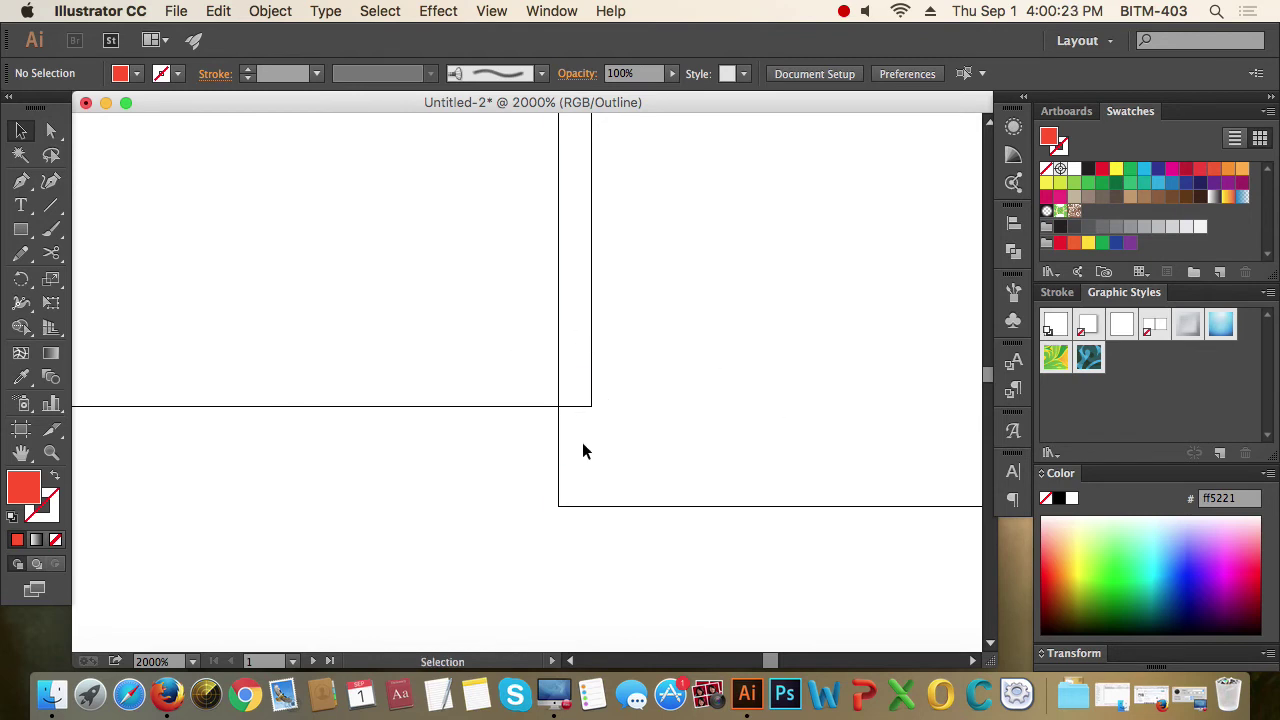
Nudge the right rectangle, check it in Preview, then return to Outline view
{"action": "left_click_drag", "start_coordinate": [564, 449], "coordinate": [593, 441]}
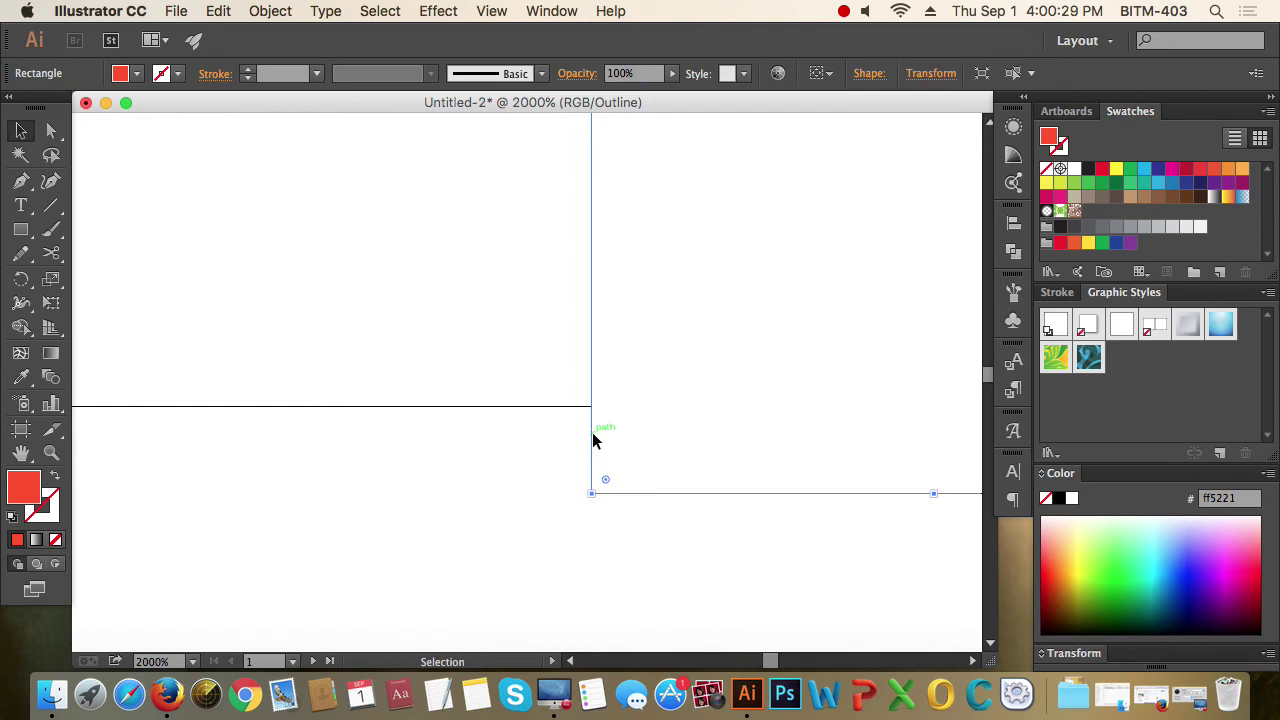
{"action": "left_click", "coordinate": [491, 11]}
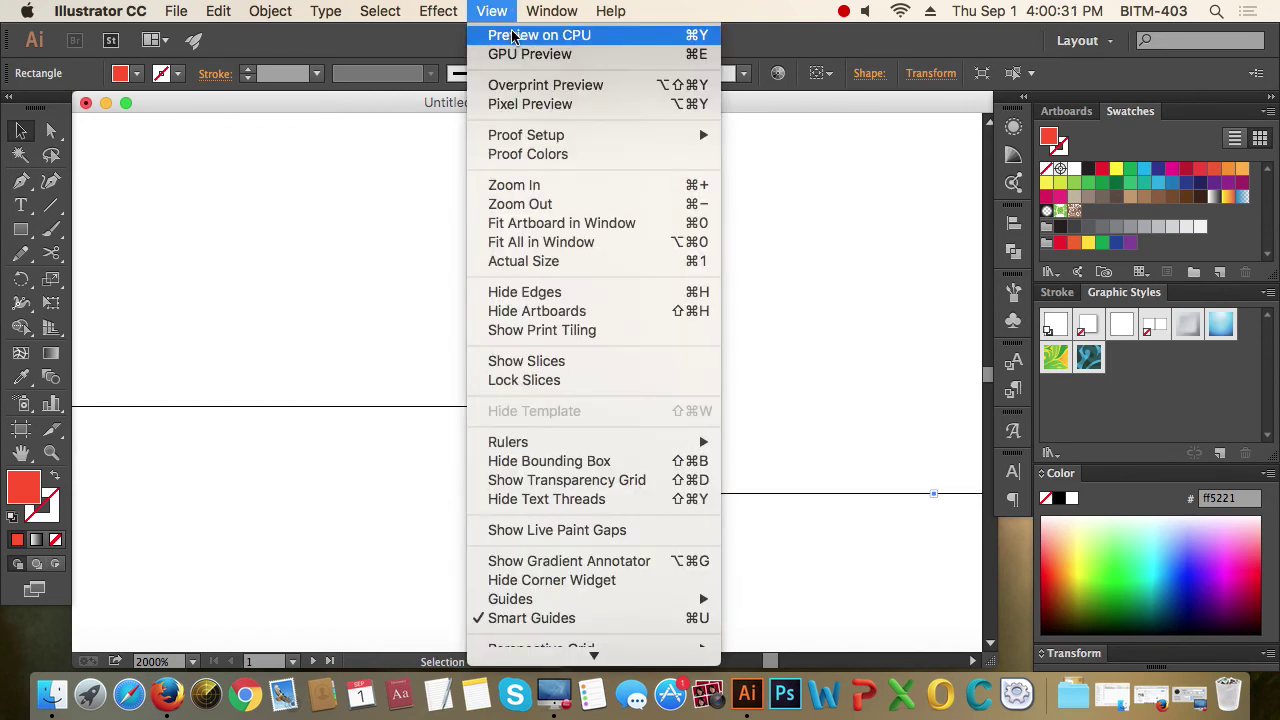
{"action": "left_click", "coordinate": [516, 36]}
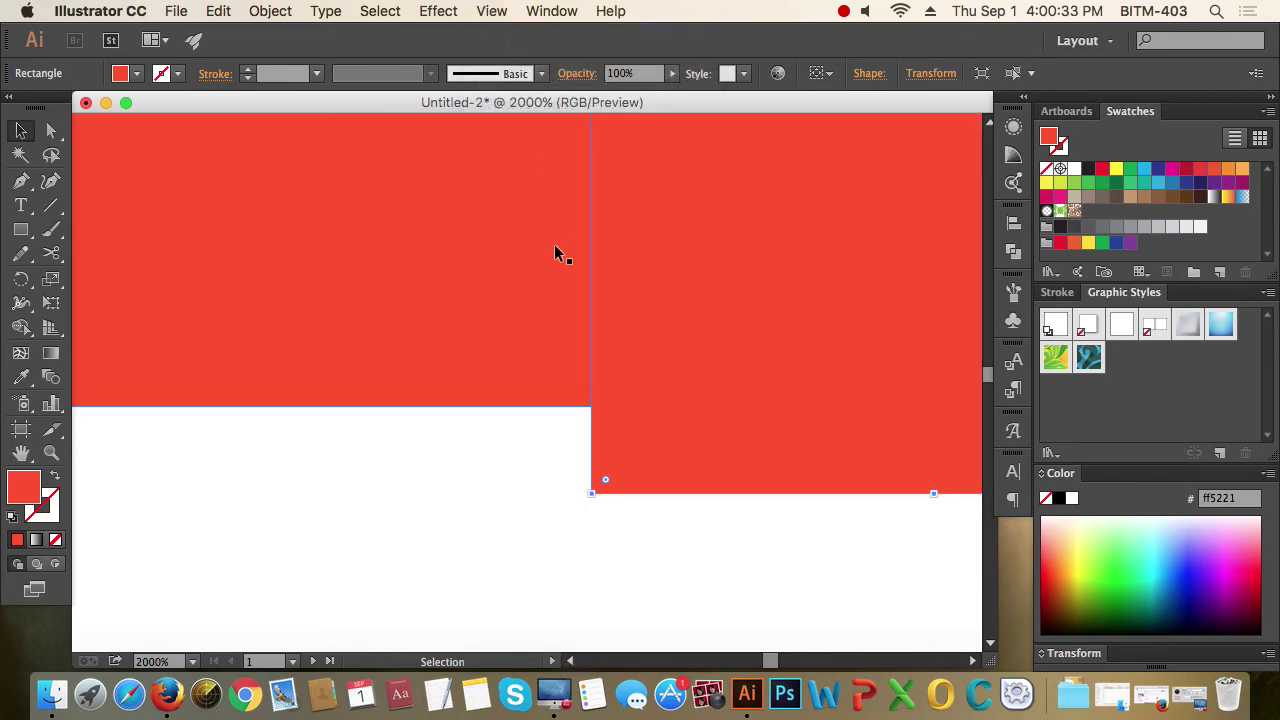
{"action": "left_click", "coordinate": [498, 460]}
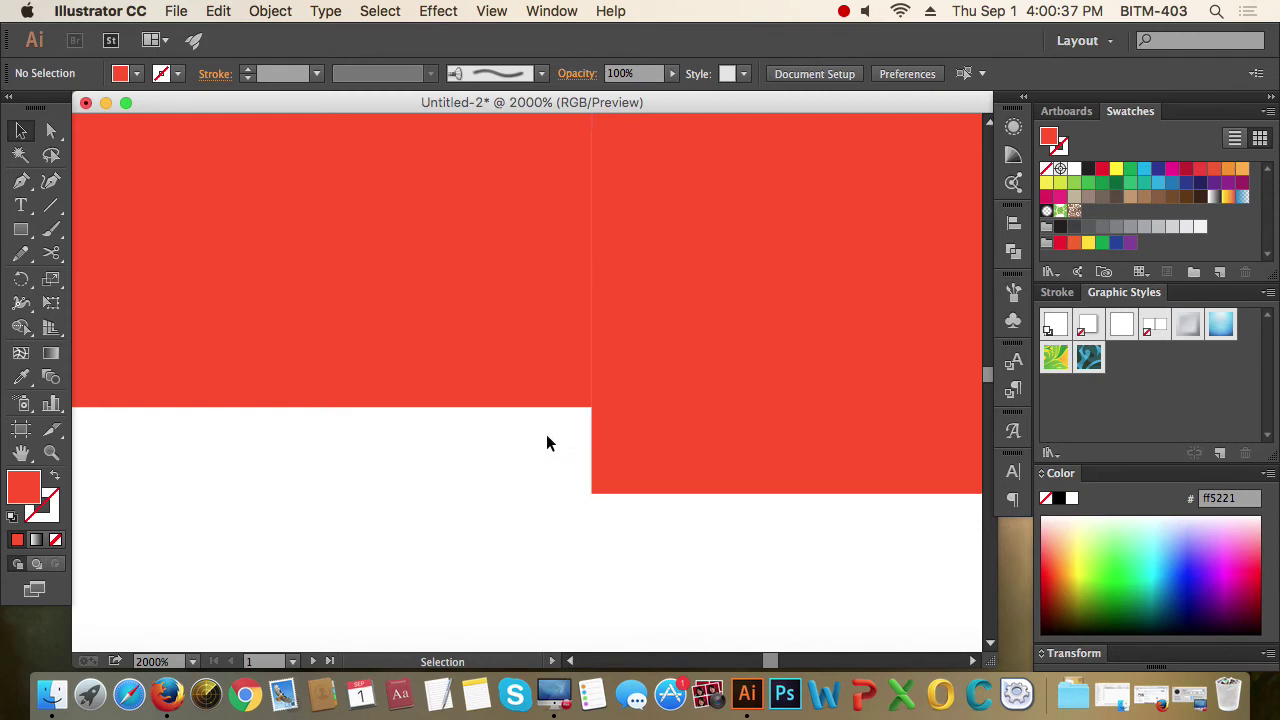
{"action": "left_click", "coordinate": [498, 12]}
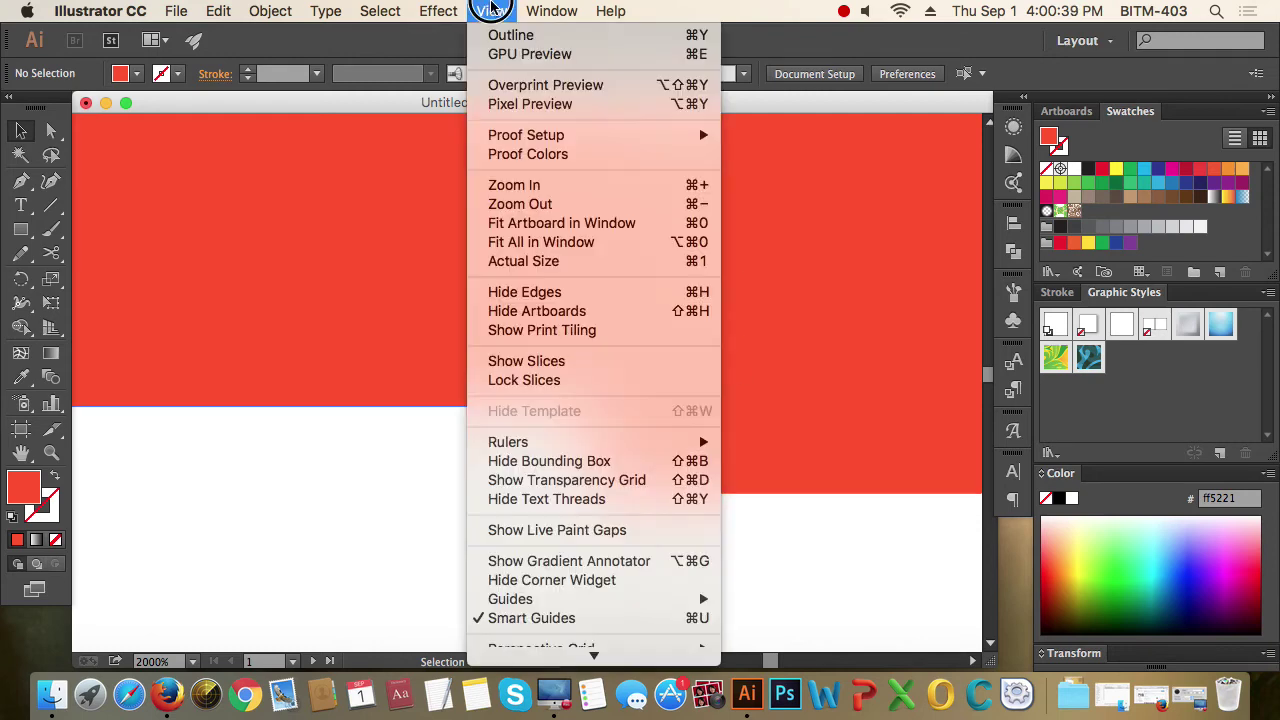
{"action": "left_click", "coordinate": [513, 36]}
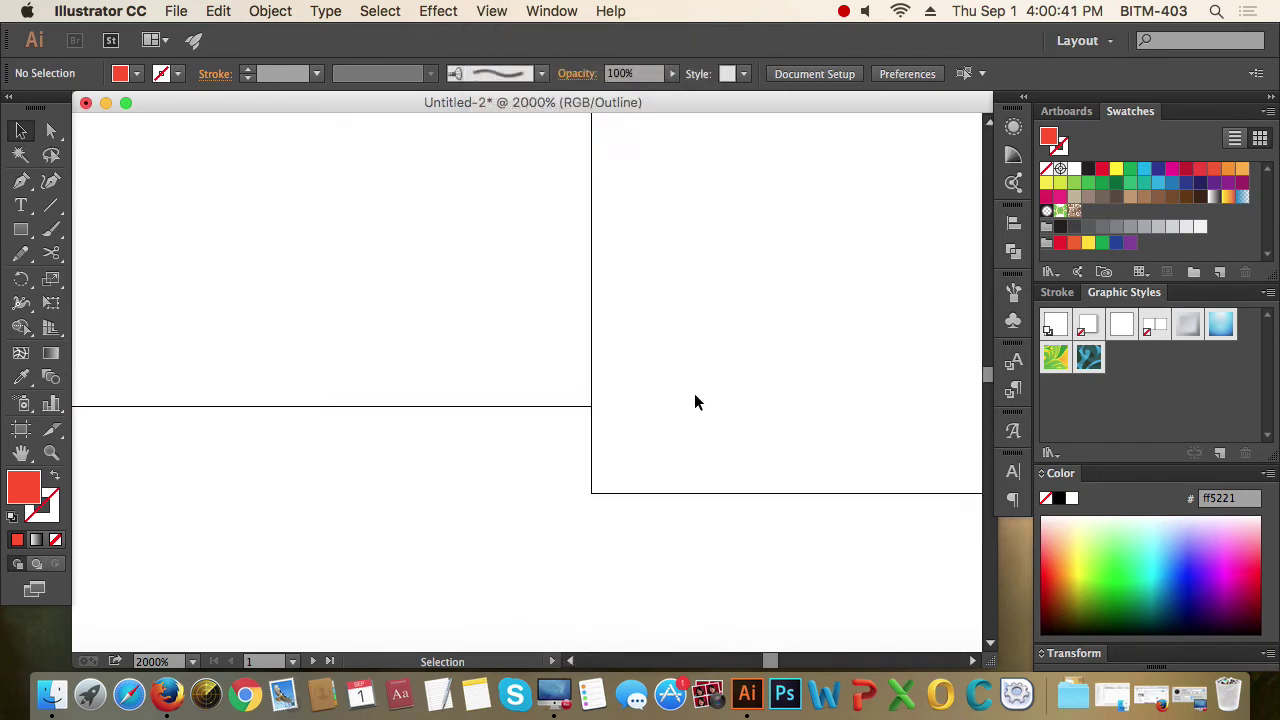
Select the right rectangle and zoom in closely on the two rectangles' corners
{"action": "left_click", "coordinate": [581, 452]}
{"action": "left_click", "coordinate": [608, 429]}
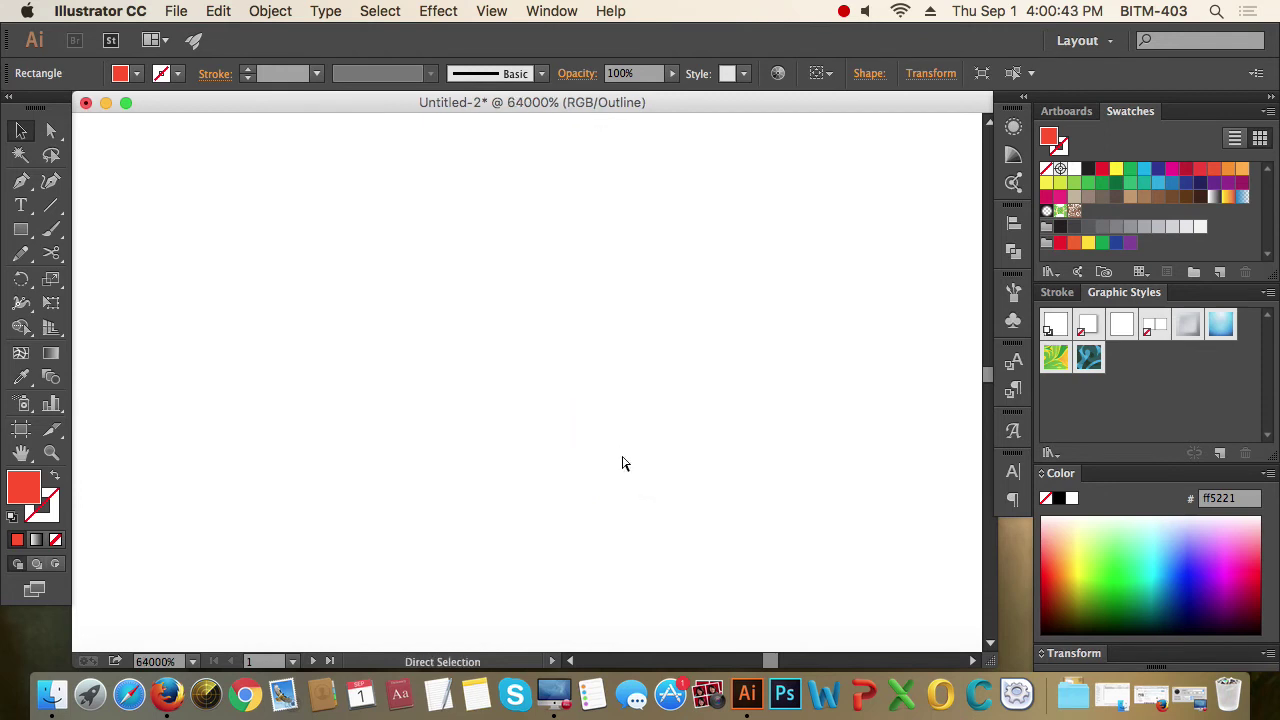
{"action": "key", "text": "super+minus"}
{"action": "left_click_drag", "start_coordinate": [528, 377], "coordinate": [566, 429]}
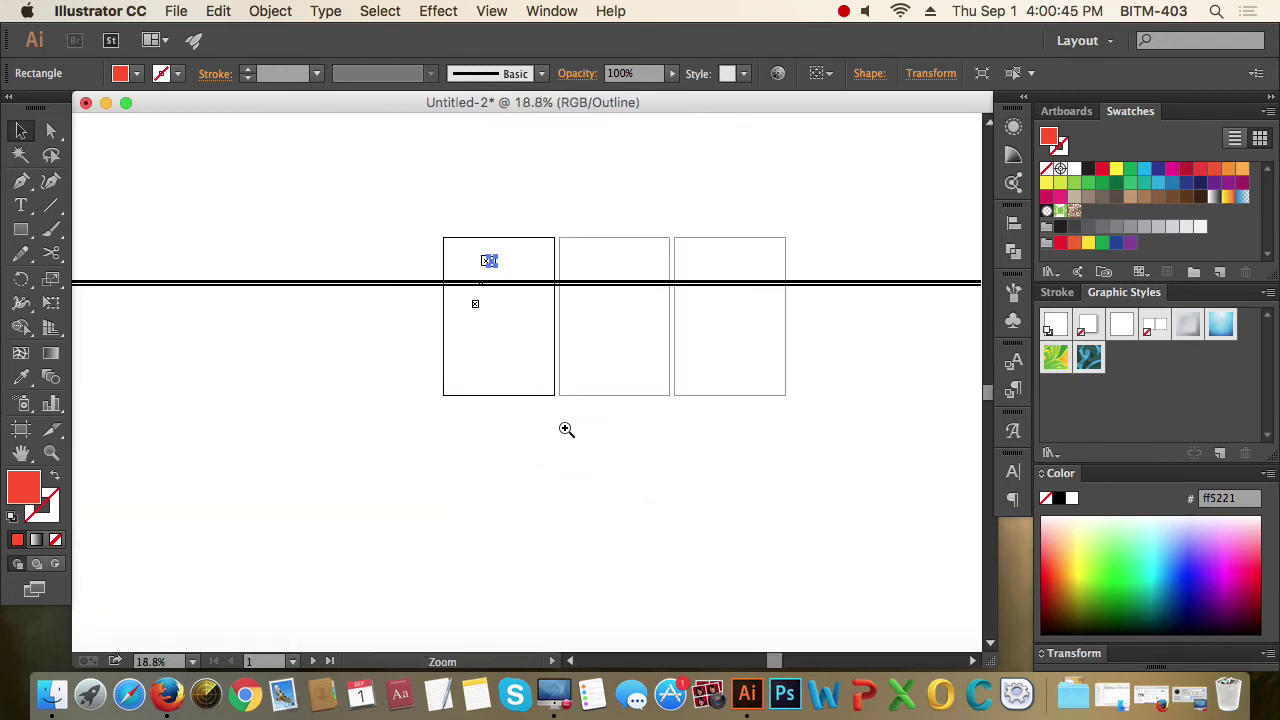
{"action": "left_click_drag", "start_coordinate": [440, 229], "coordinate": [571, 314]}
{"action": "left_click_drag", "start_coordinate": [306, 252], "coordinate": [591, 435]}
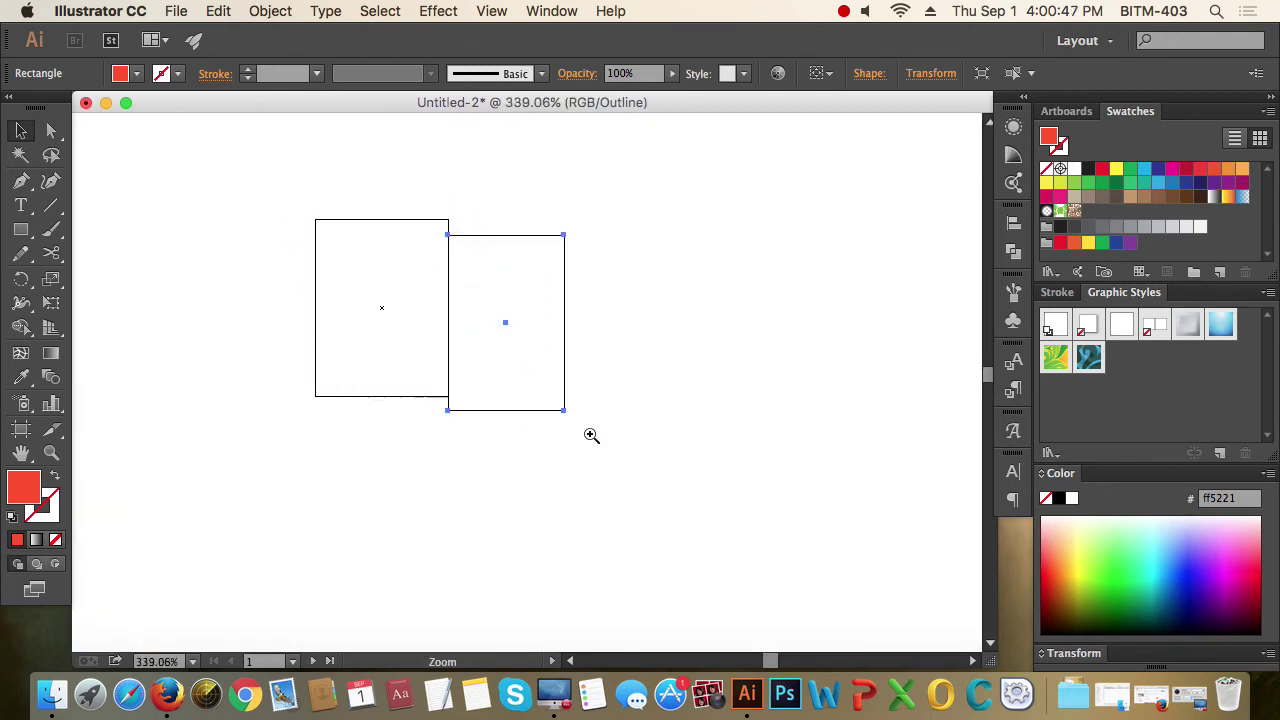
{"action": "mouse_move", "coordinate": [397, 326]}
{"action": "left_mouse_down"}
{"action": "mouse_move", "coordinate": [534, 466]}
{"action": "mouse_move", "coordinate": [517, 390]}
{"action": "mouse_move", "coordinate": [526, 404]}
{"action": "left_mouse_up"}
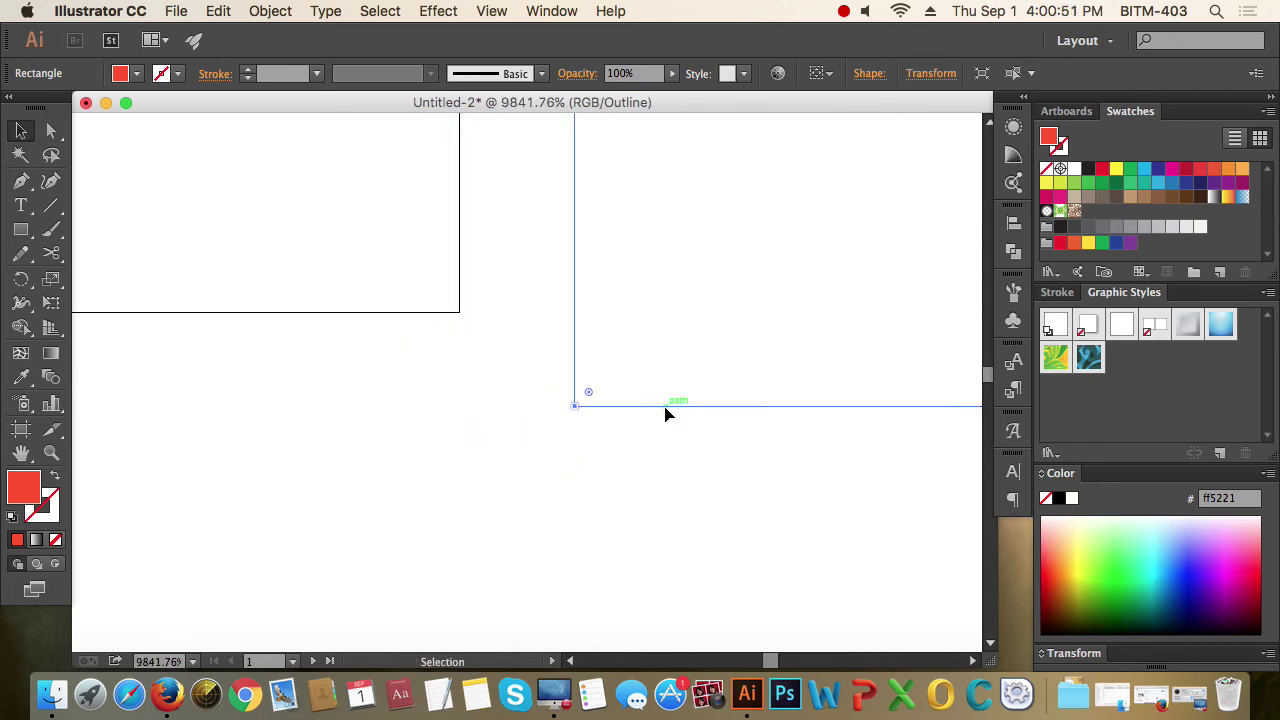
Snap the right rectangle's bottom-left corner onto the left one's bottom-right corner, checking in Preview, ending in Outline
{"action": "left_click_drag", "start_coordinate": [666, 413], "coordinate": [551, 320]}
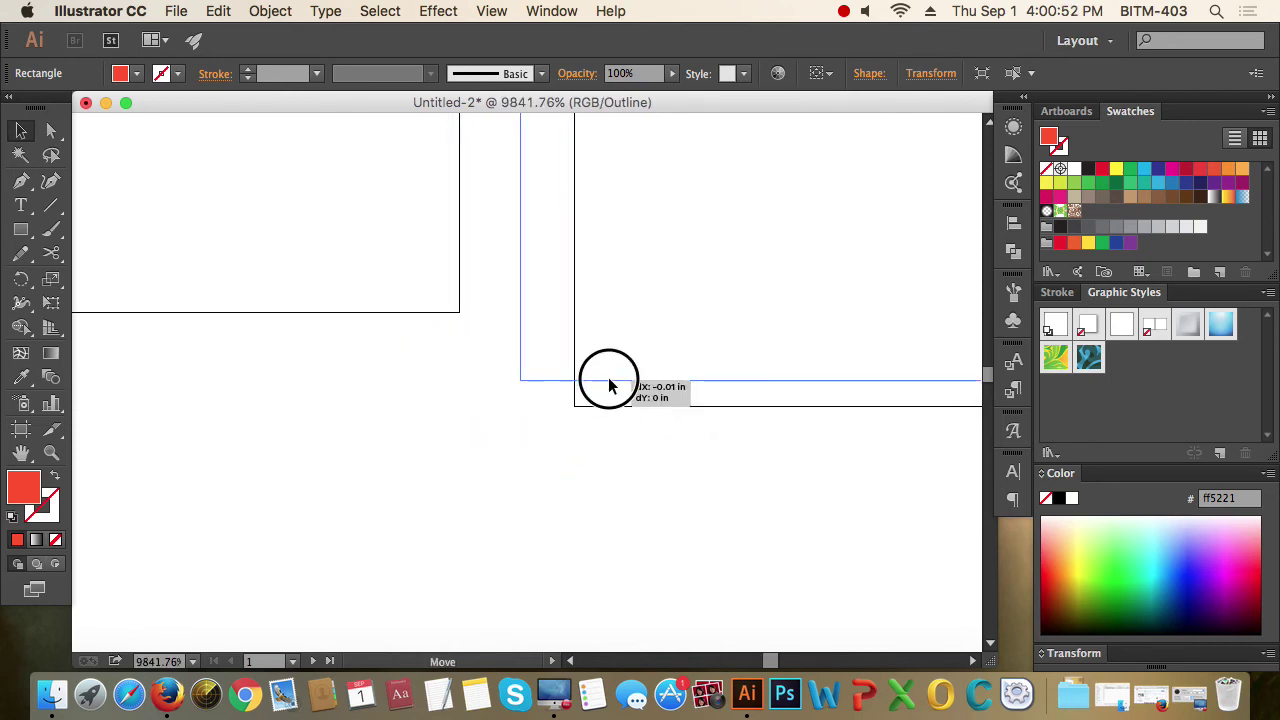
{"action": "left_click", "coordinate": [535, 402]}
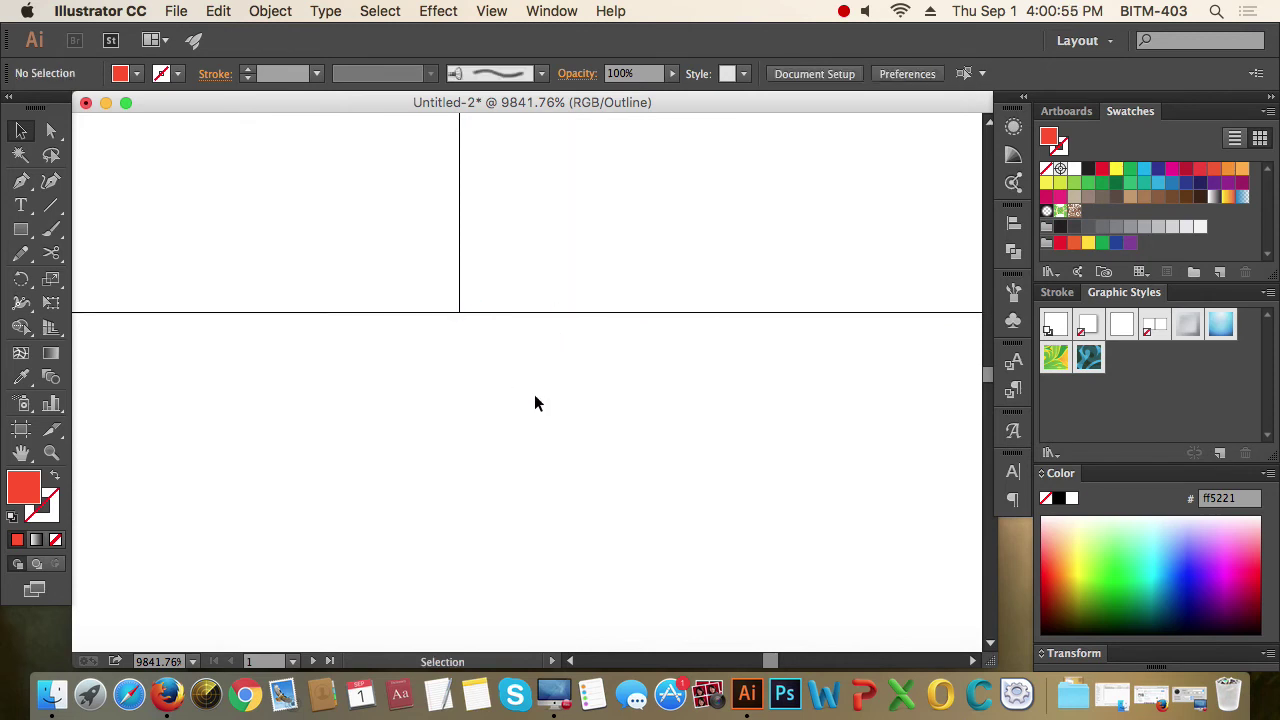
{"action": "left_click", "coordinate": [492, 12]}
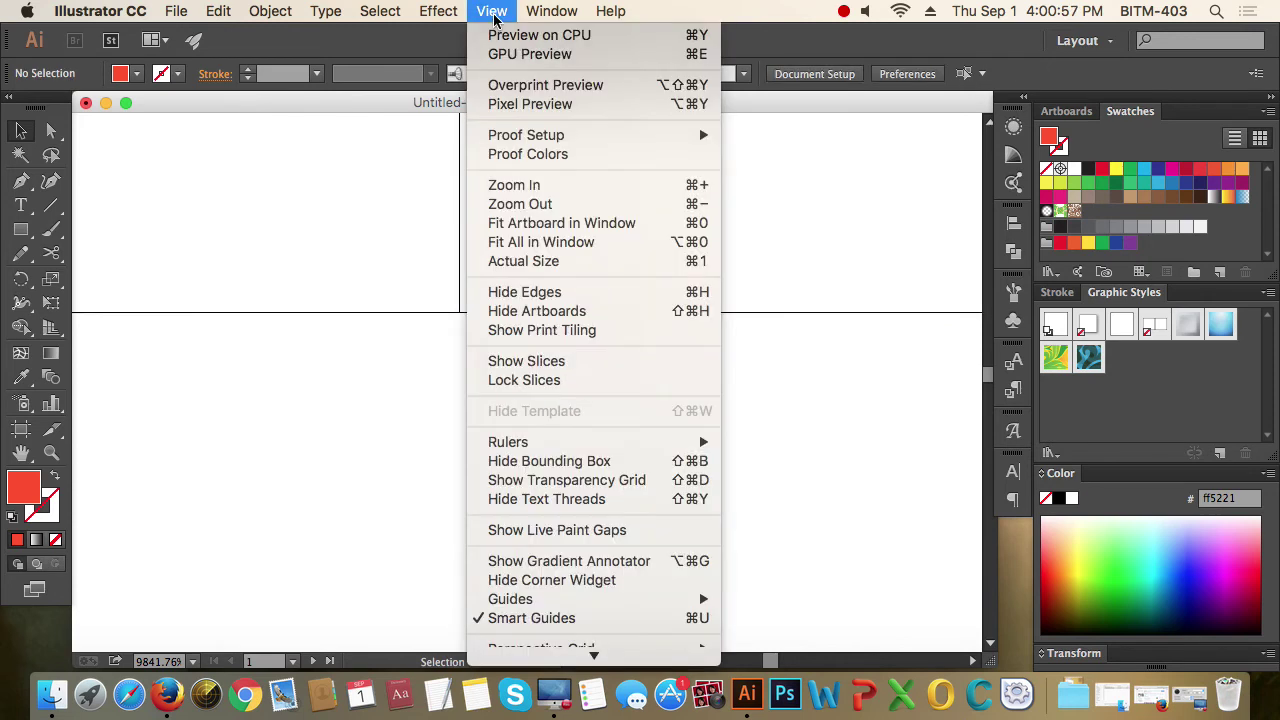
{"action": "left_click", "coordinate": [512, 36]}
{"action": "left_click", "coordinate": [500, 14]}
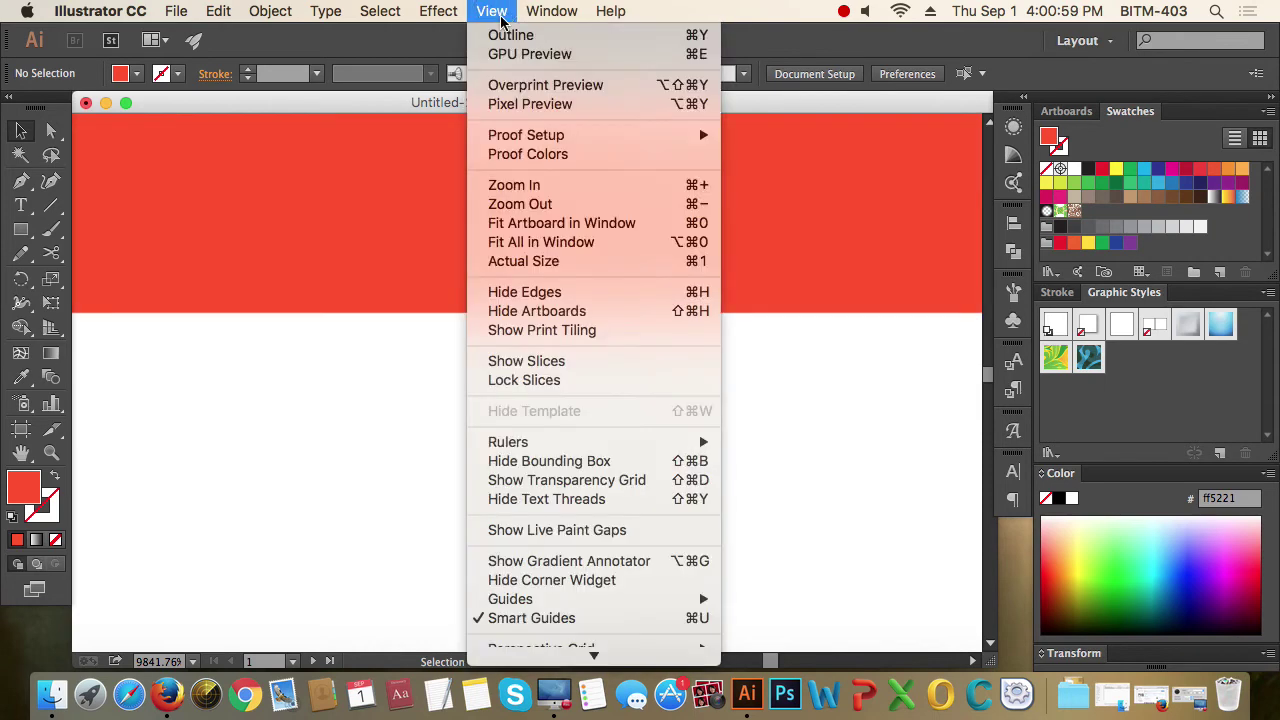
{"action": "left_click", "coordinate": [510, 36]}
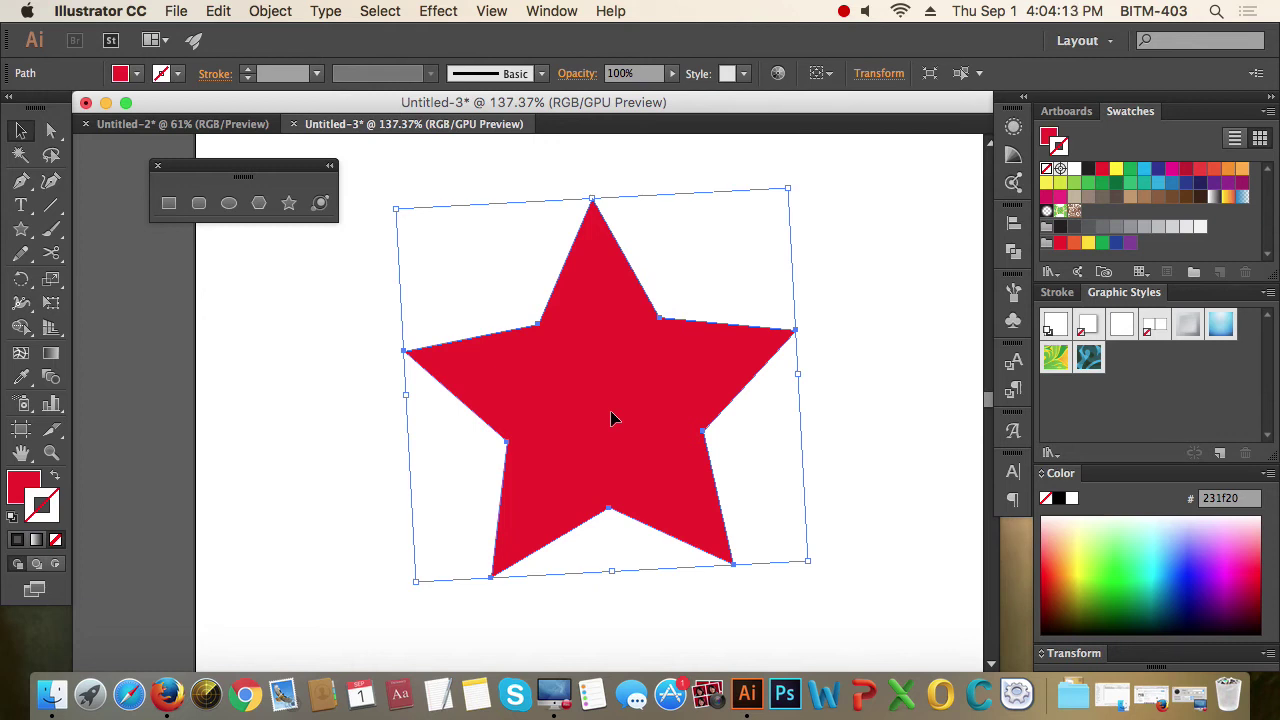
Turn the red star into guides with Make Guides, comparing via undo and redo
{"action": "right_click", "coordinate": [613, 418]}
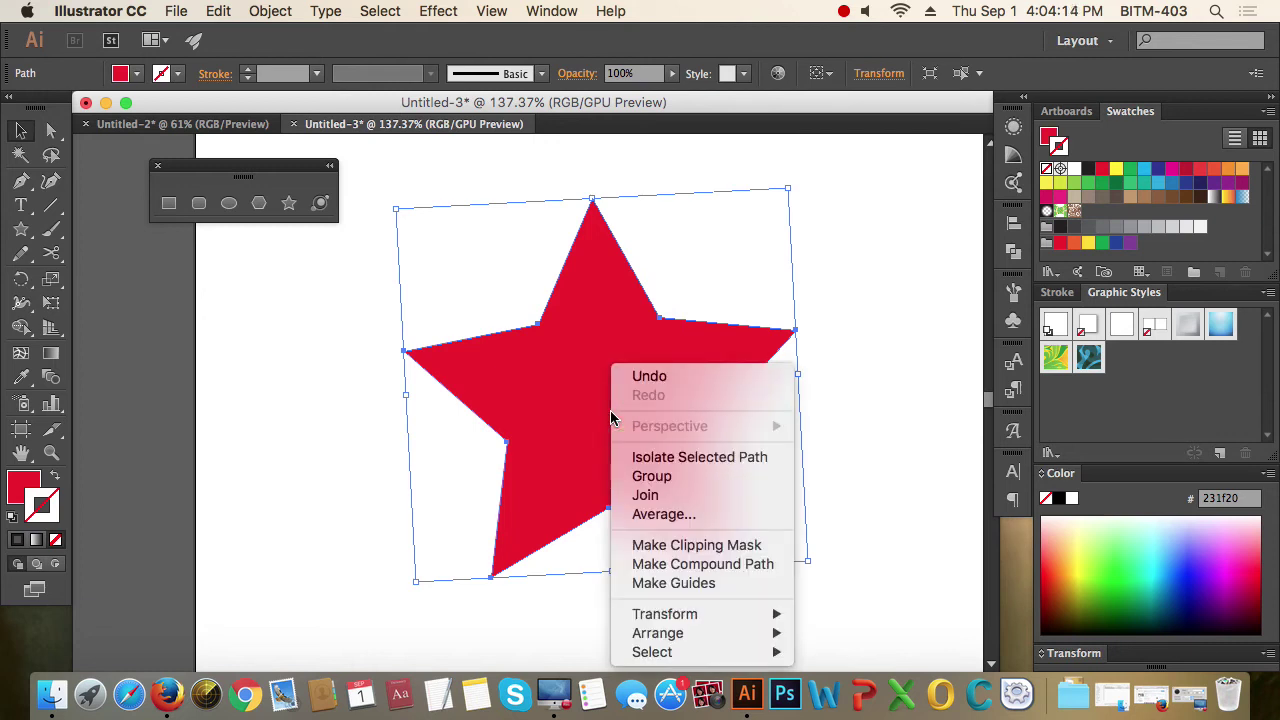
{"action": "left_click", "coordinate": [726, 592]}
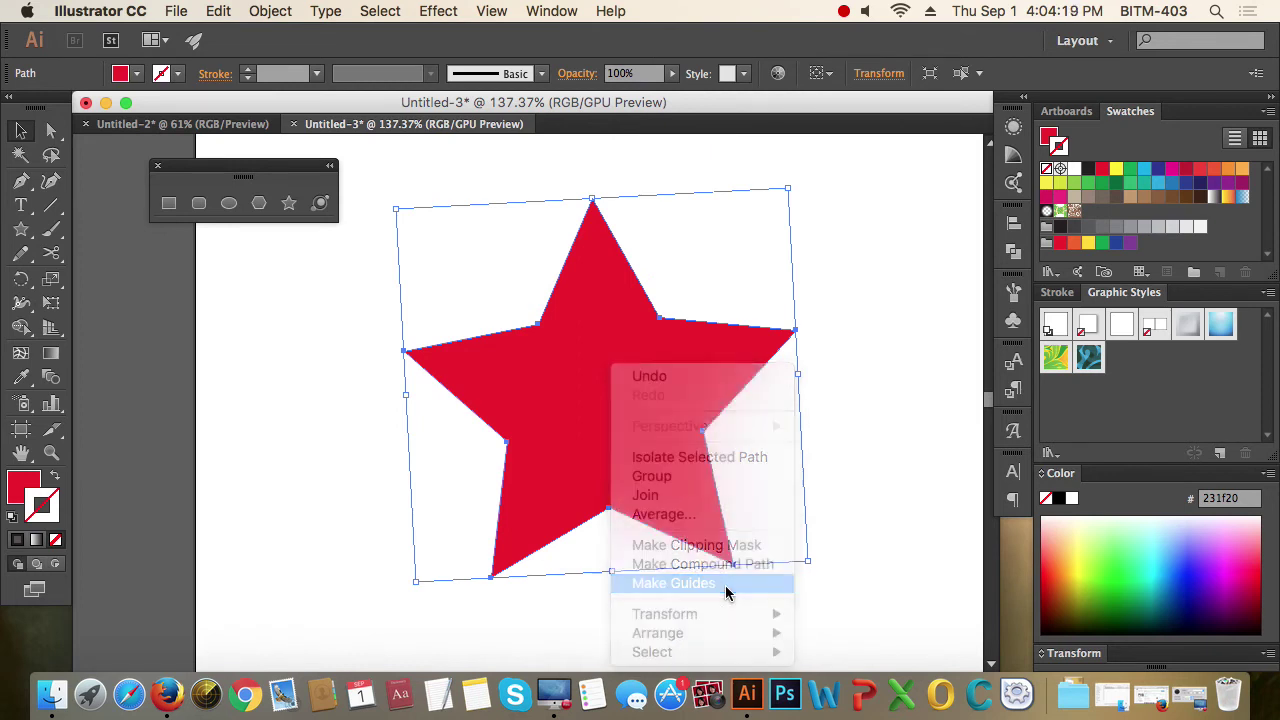
{"action": "left_click", "coordinate": [711, 393]}
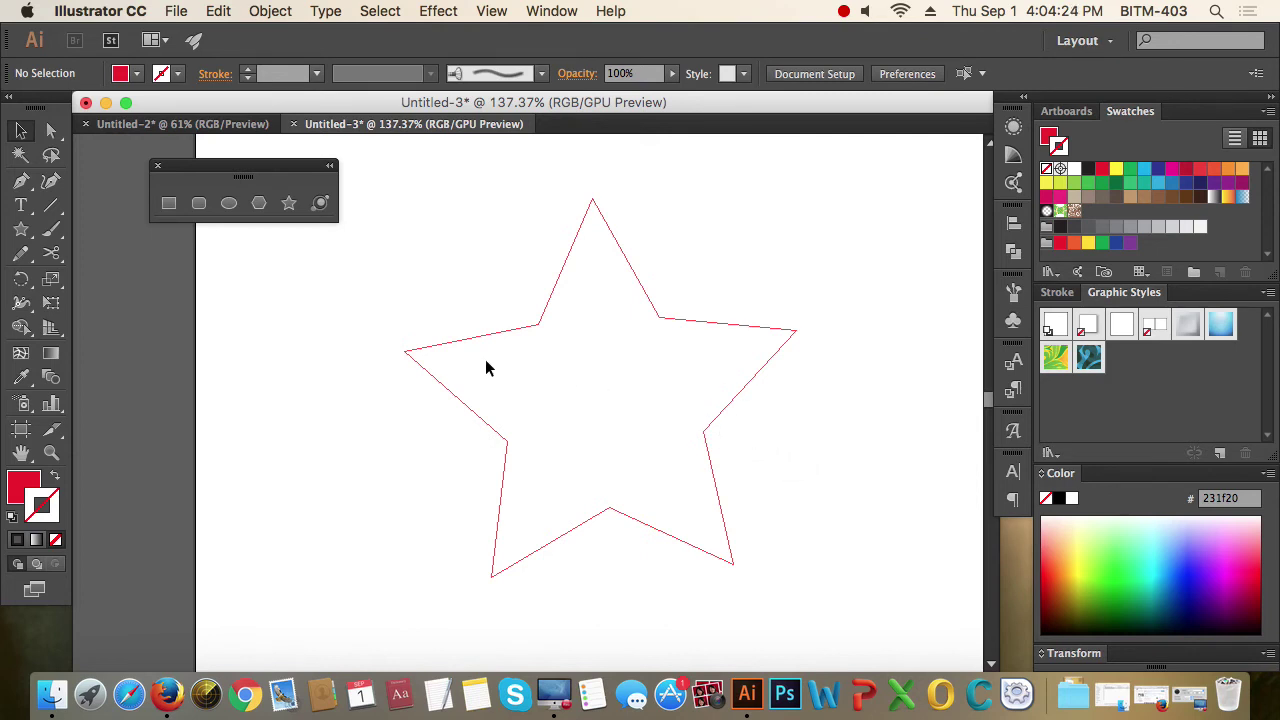
{"action": "left_click", "coordinate": [528, 374]}
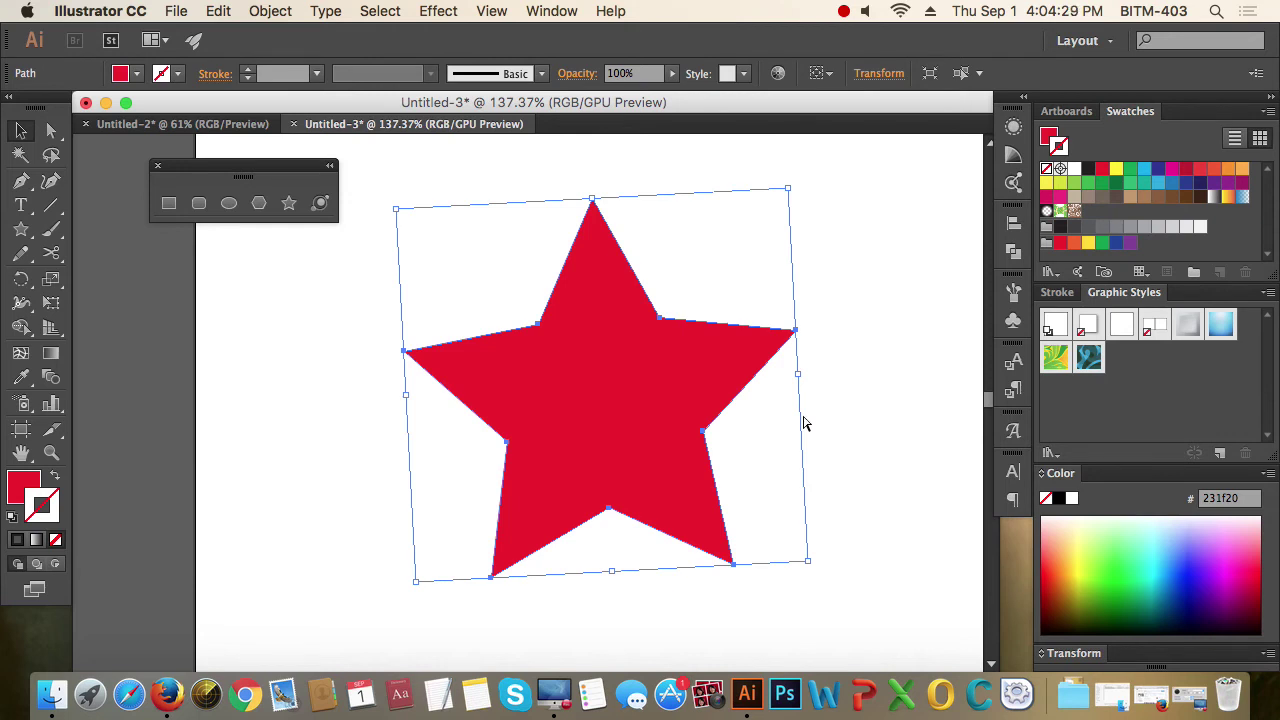
{"action": "key", "text": "cmd+z"}
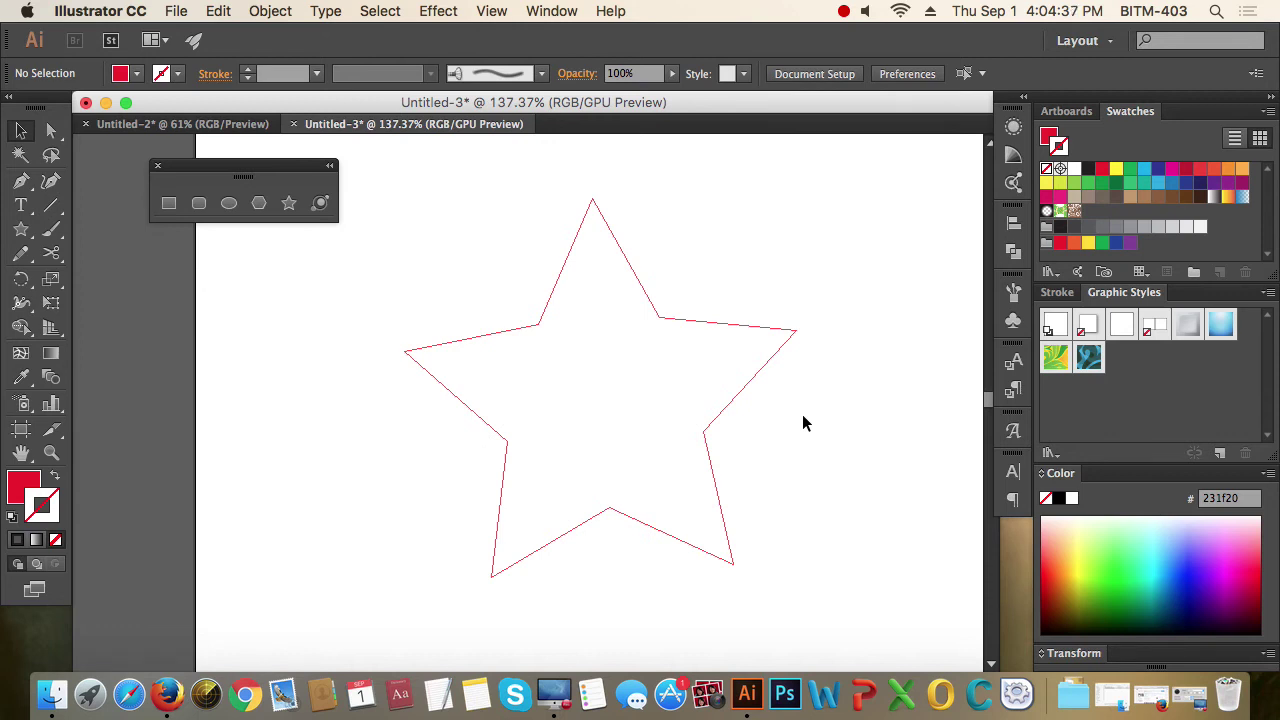
{"action": "key", "text": "cmd+shift+z"}
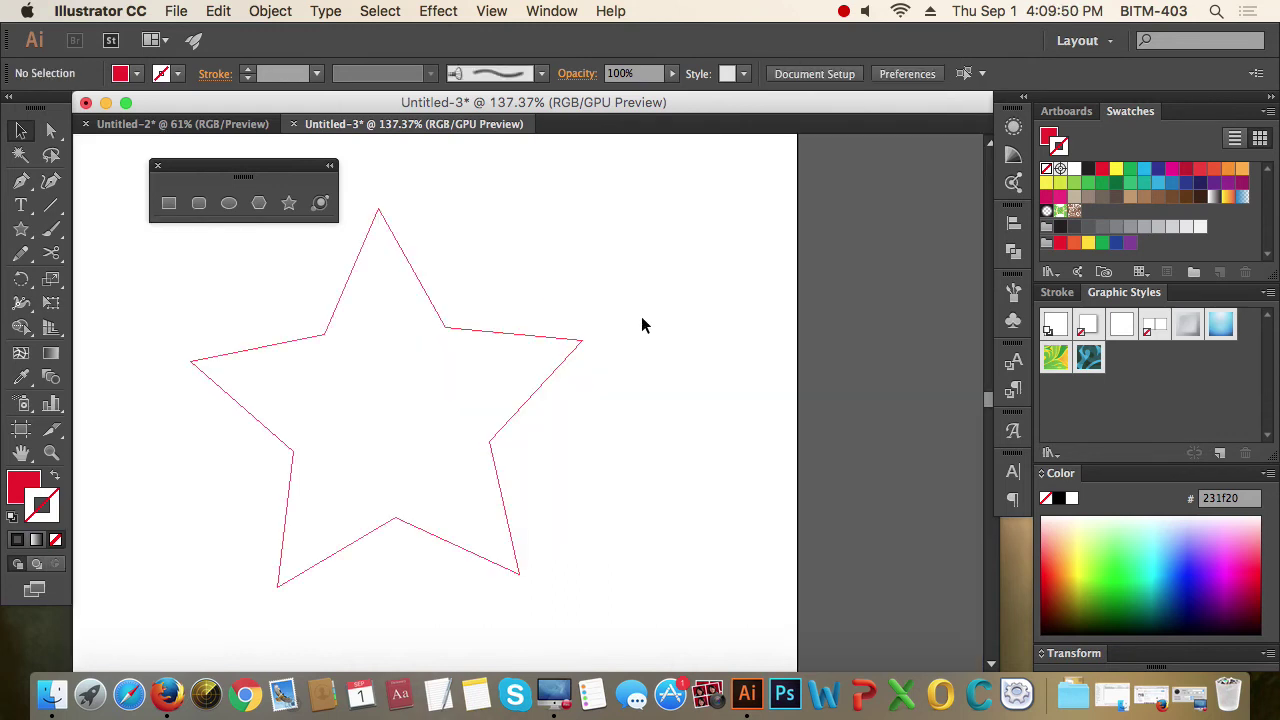
Unlock the guides, select the star guide and release it back into a path
{"action": "right_click", "coordinate": [640, 322]}
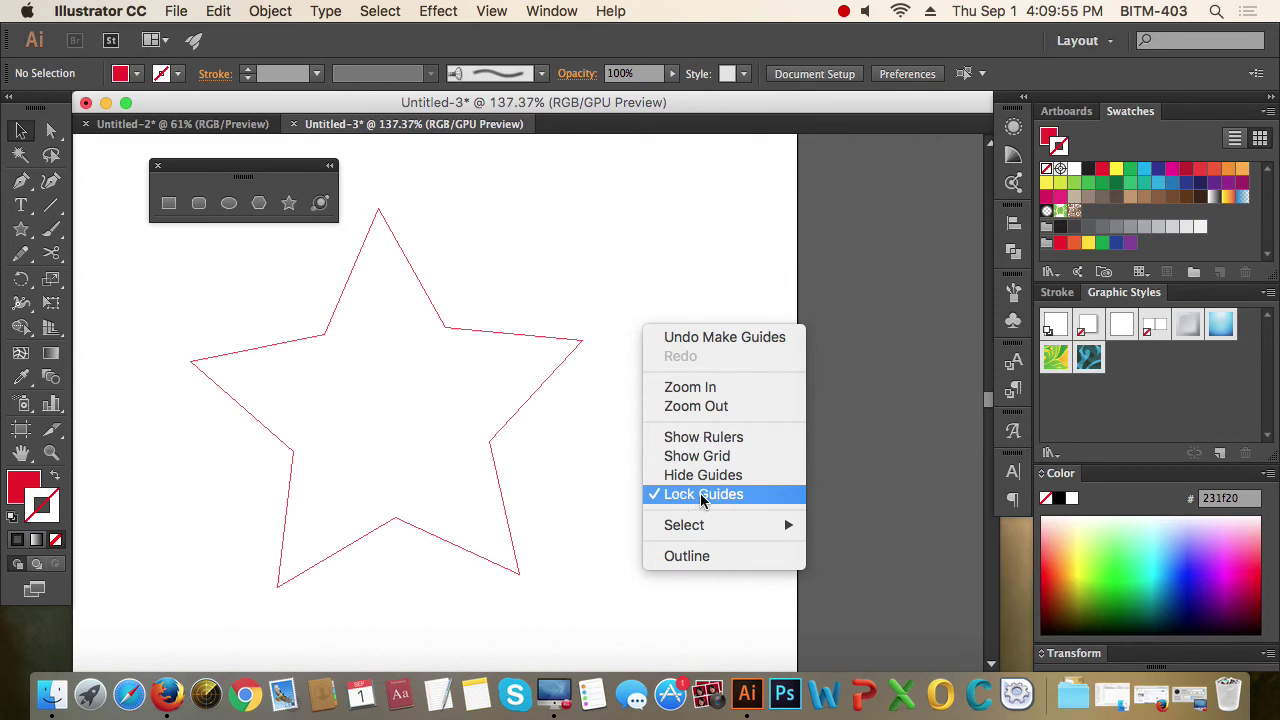
{"action": "left_click", "coordinate": [703, 496]}
{"action": "left_click_drag", "start_coordinate": [619, 286], "coordinate": [556, 362]}
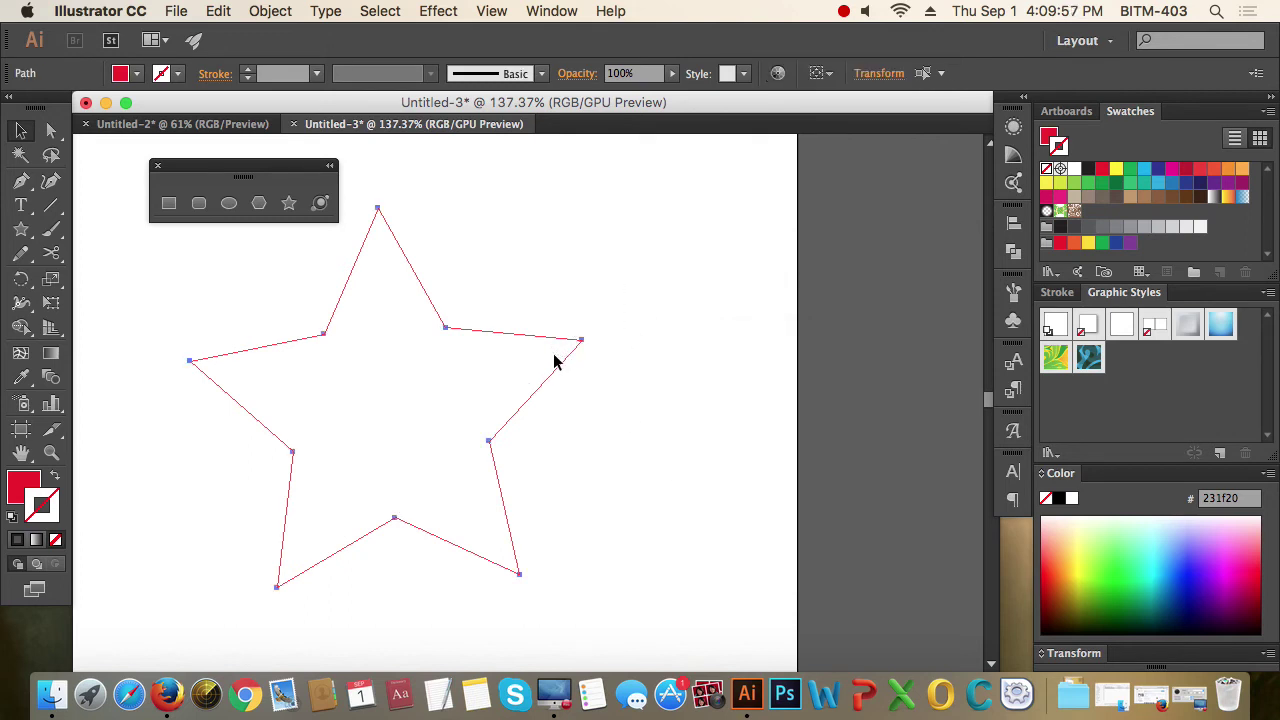
{"action": "right_click", "coordinate": [556, 362]}
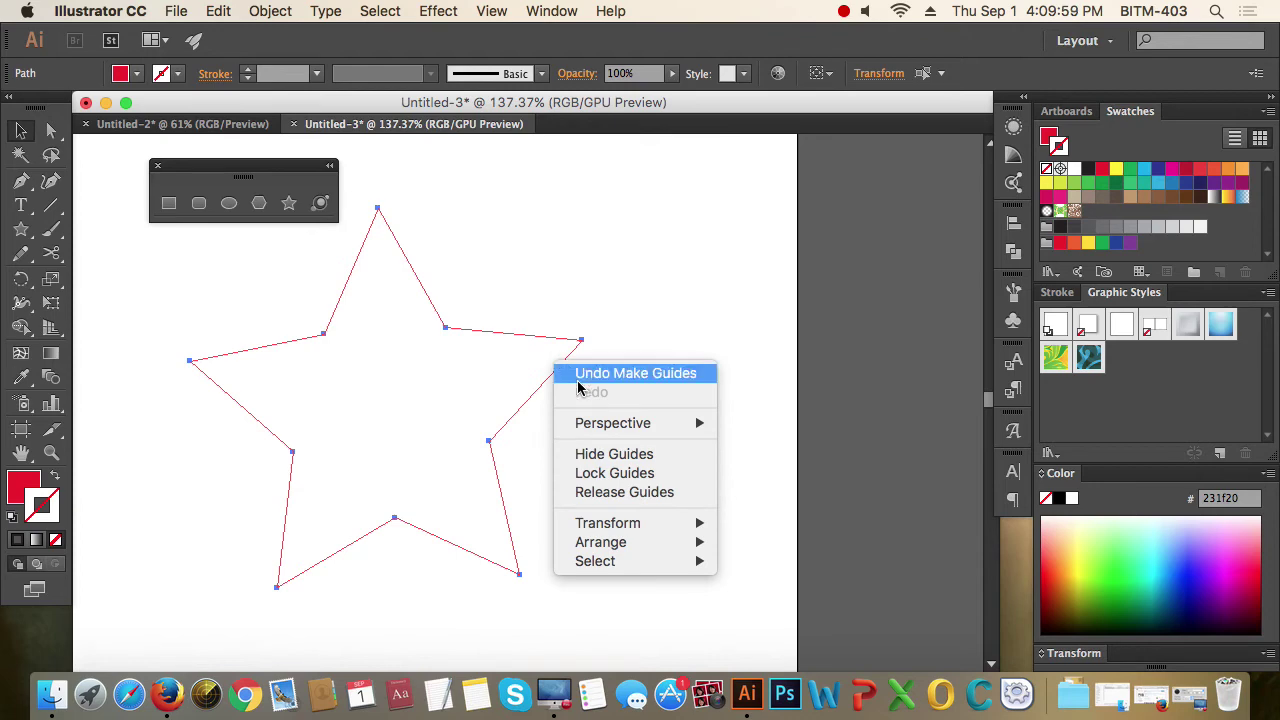
{"action": "left_click", "coordinate": [635, 492]}
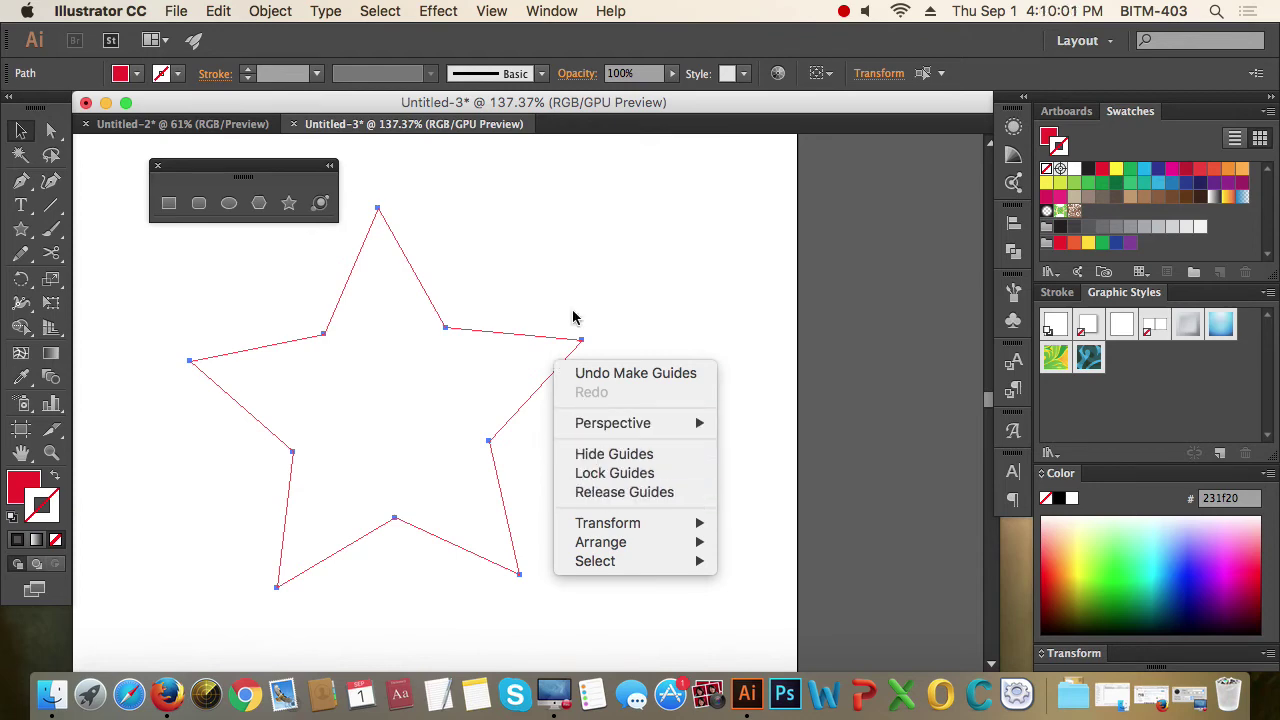
{"action": "left_click", "coordinate": [492, 11]}
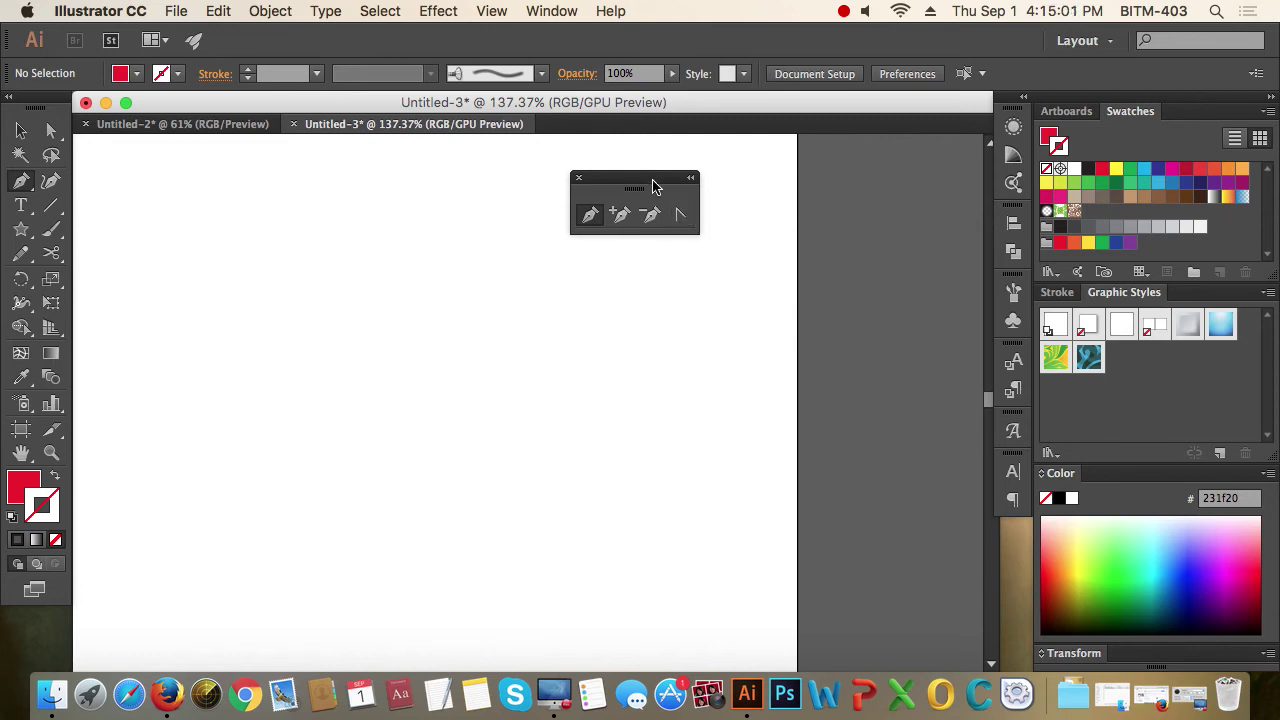
Move the floating pen tools panel aside and draw a straight practice line
{"action": "left_click_drag", "start_coordinate": [652, 186], "coordinate": [702, 186]}
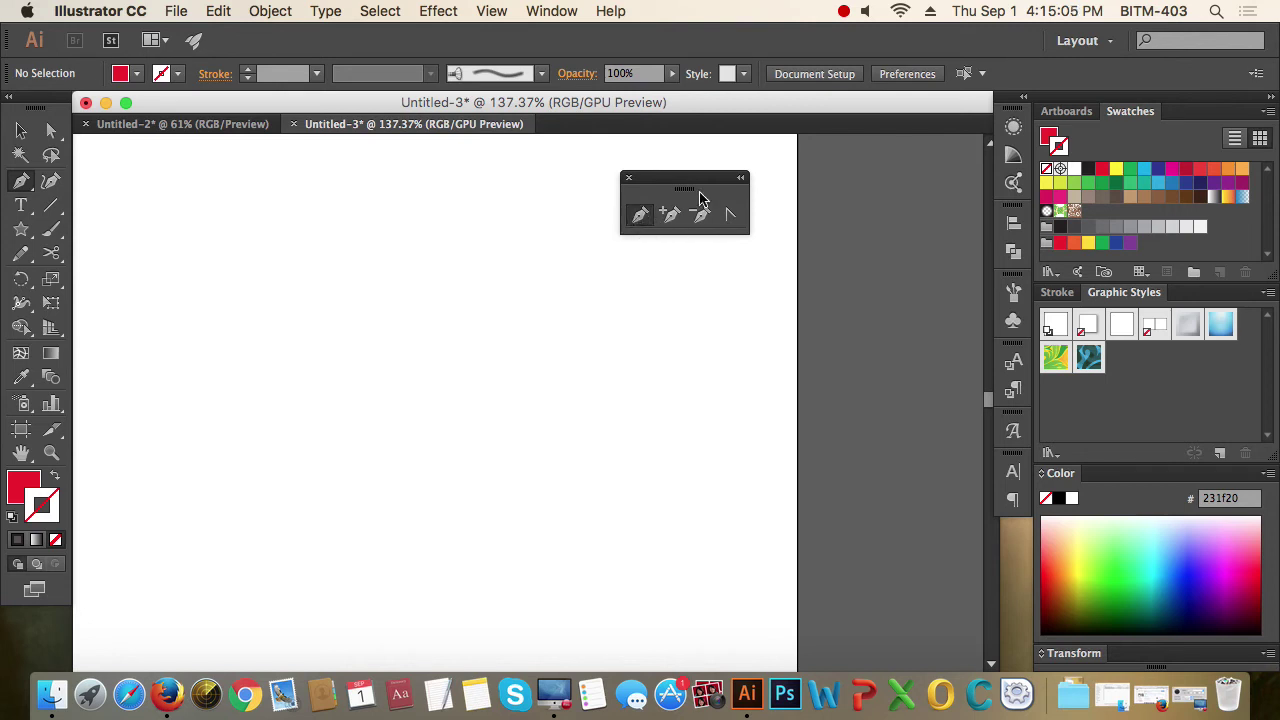
{"action": "left_click_drag", "start_coordinate": [686, 185], "coordinate": [783, 189]}
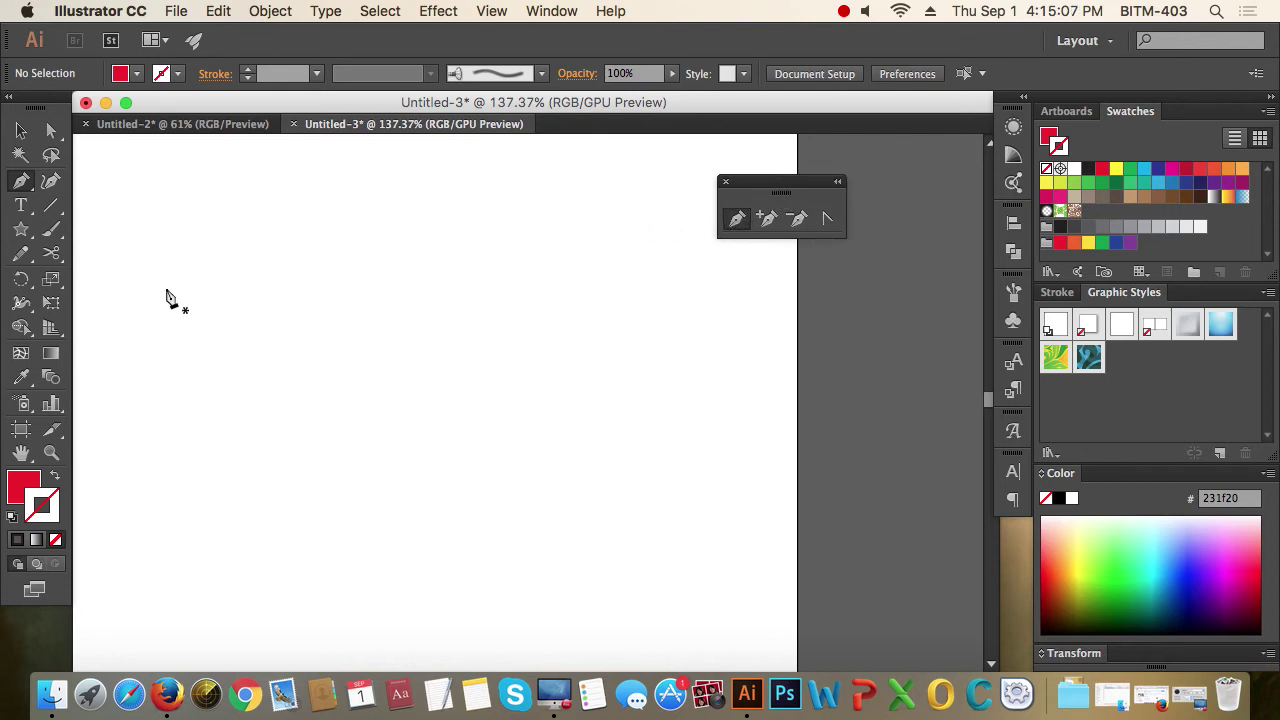
{"action": "left_click", "coordinate": [228, 281]}
{"action": "left_click", "coordinate": [528, 280]}
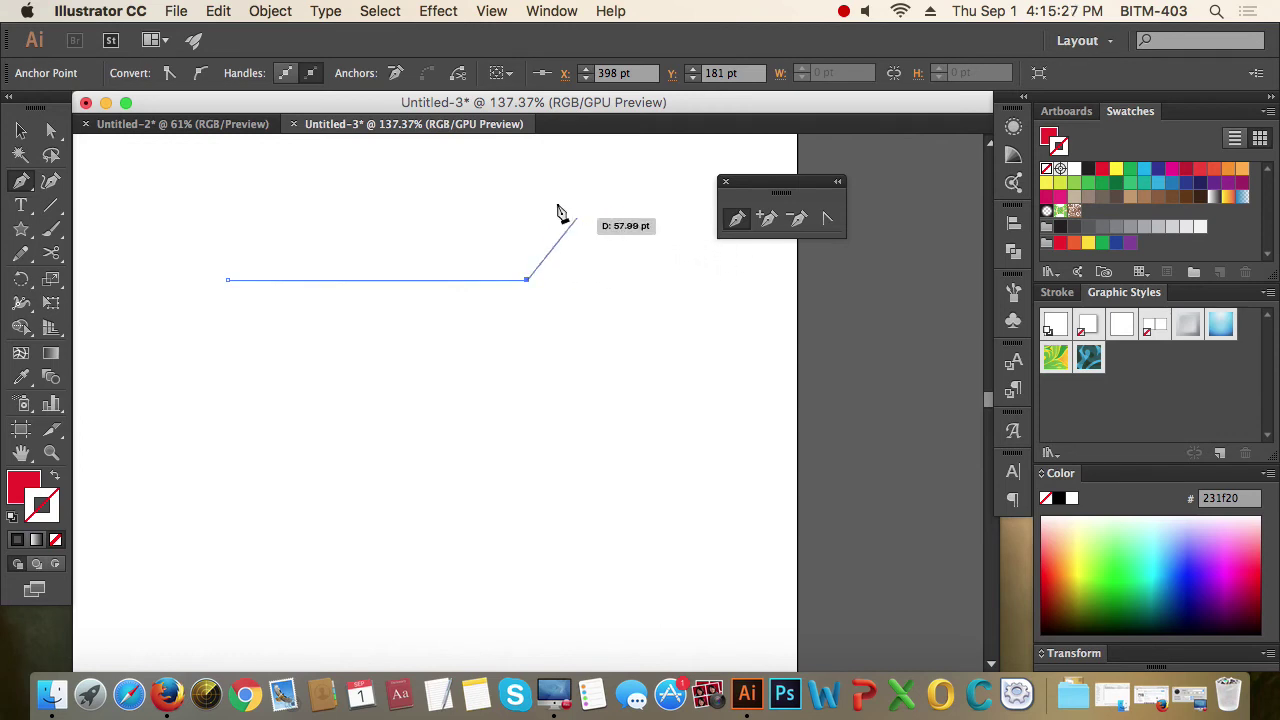
Give the practice path a red stroke with no fill
{"action": "left_click", "coordinate": [26, 136]}
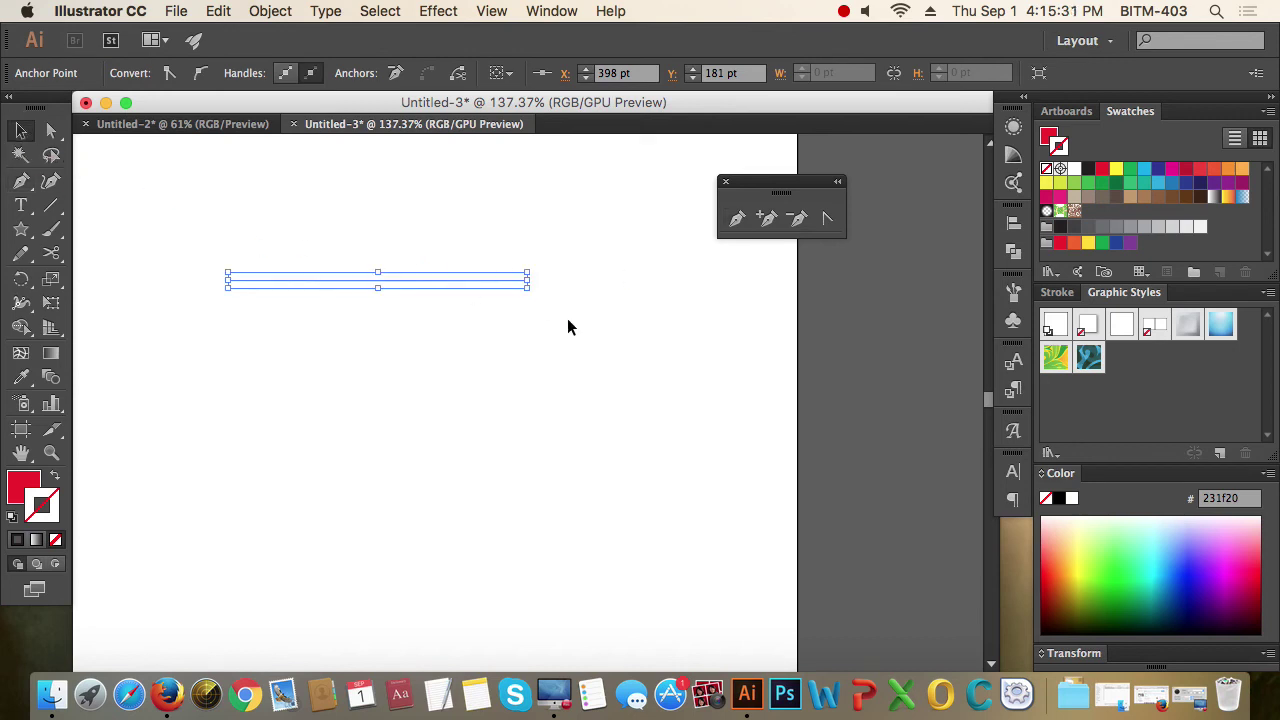
{"action": "left_click", "coordinate": [563, 374]}
{"action": "left_click_drag", "start_coordinate": [371, 366], "coordinate": [415, 247]}
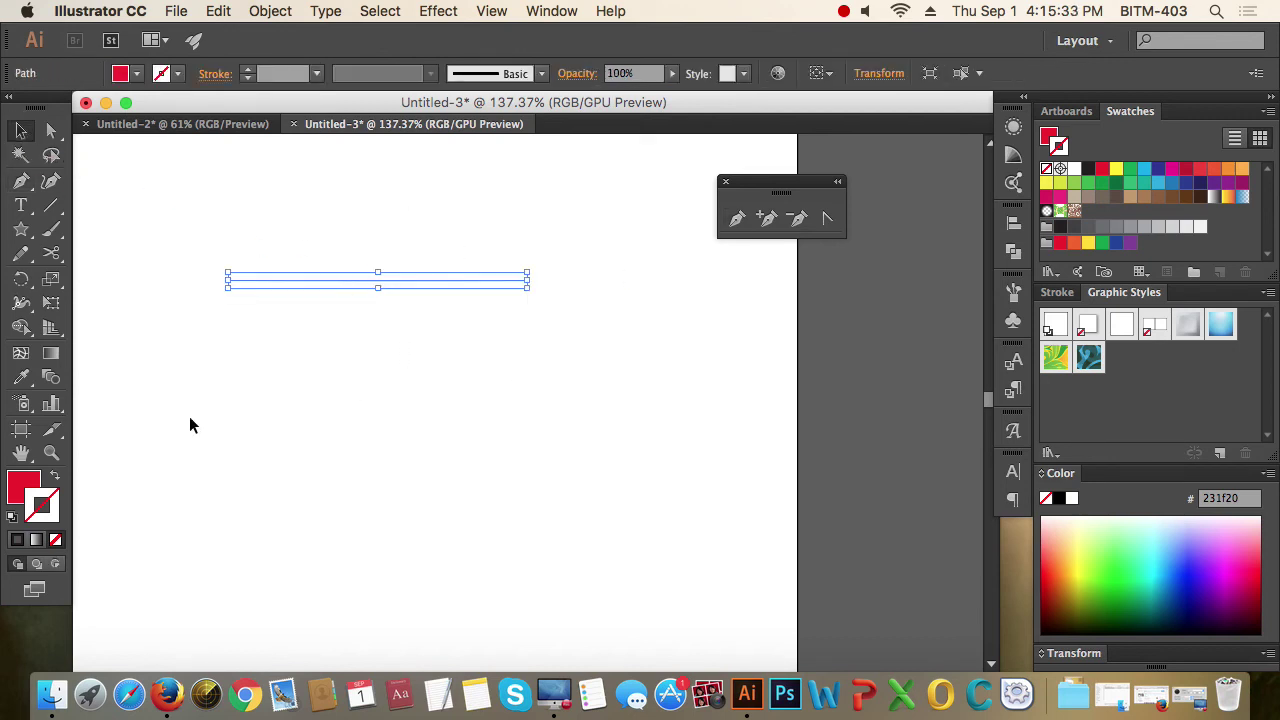
{"action": "left_click", "coordinate": [55, 477]}
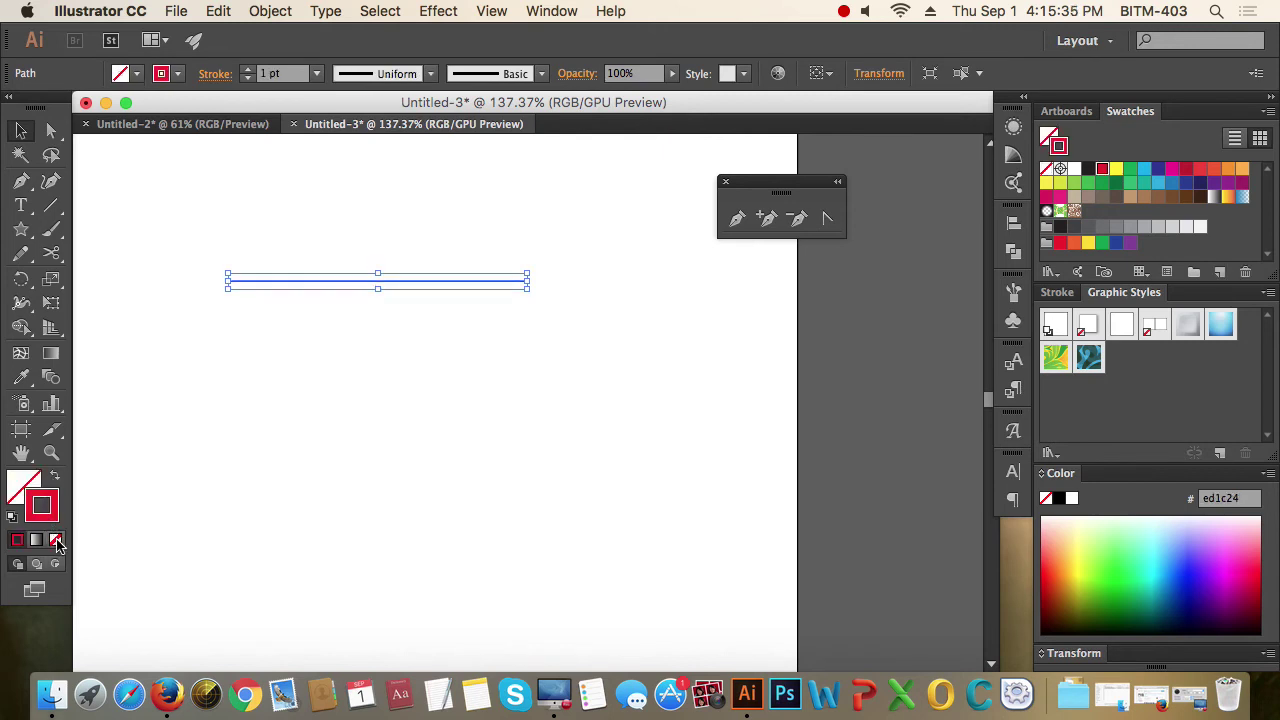
{"action": "left_click", "coordinate": [405, 385]}
{"action": "left_click_drag", "start_coordinate": [405, 385], "coordinate": [506, 190]}
{"action": "left_click", "coordinate": [504, 369]}
{"action": "left_click_drag", "start_coordinate": [504, 369], "coordinate": [491, 238]}
Draw another horizontal red line, then select and delete it
{"action": "left_click", "coordinate": [540, 242]}
{"action": "left_click", "coordinate": [737, 218]}
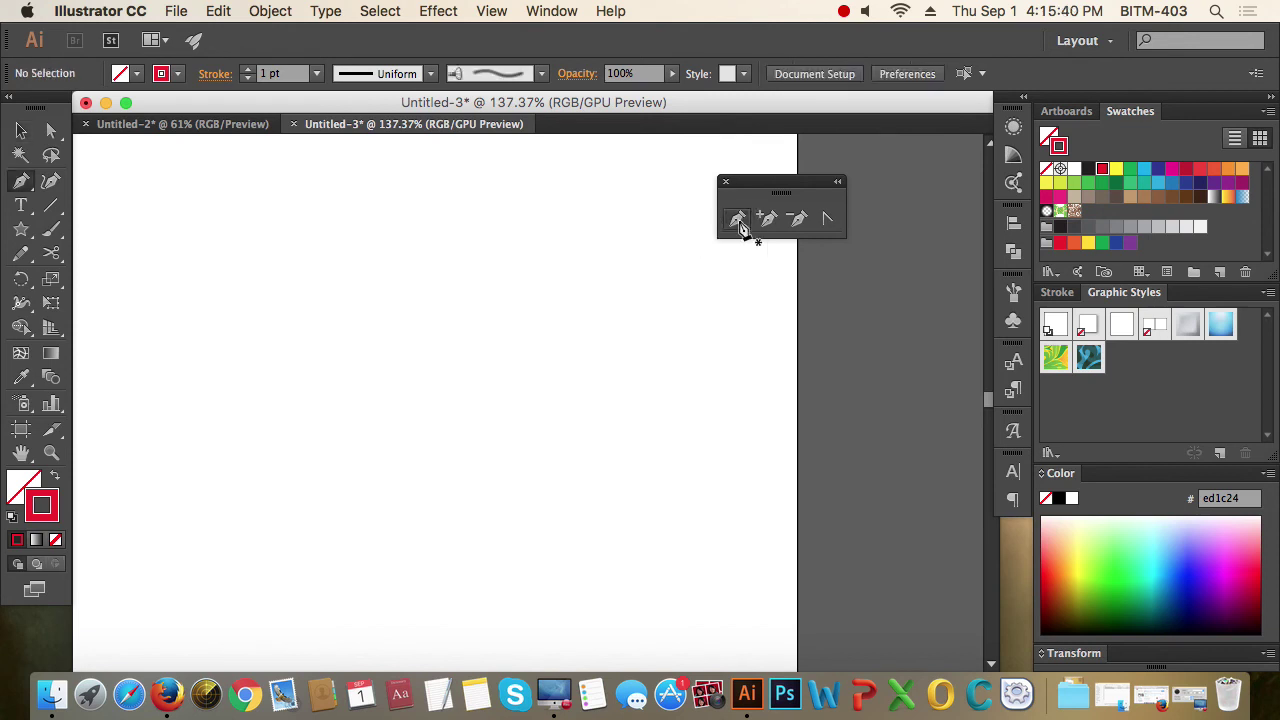
{"action": "left_click", "coordinate": [180, 277]}
{"action": "left_click", "coordinate": [540, 277]}
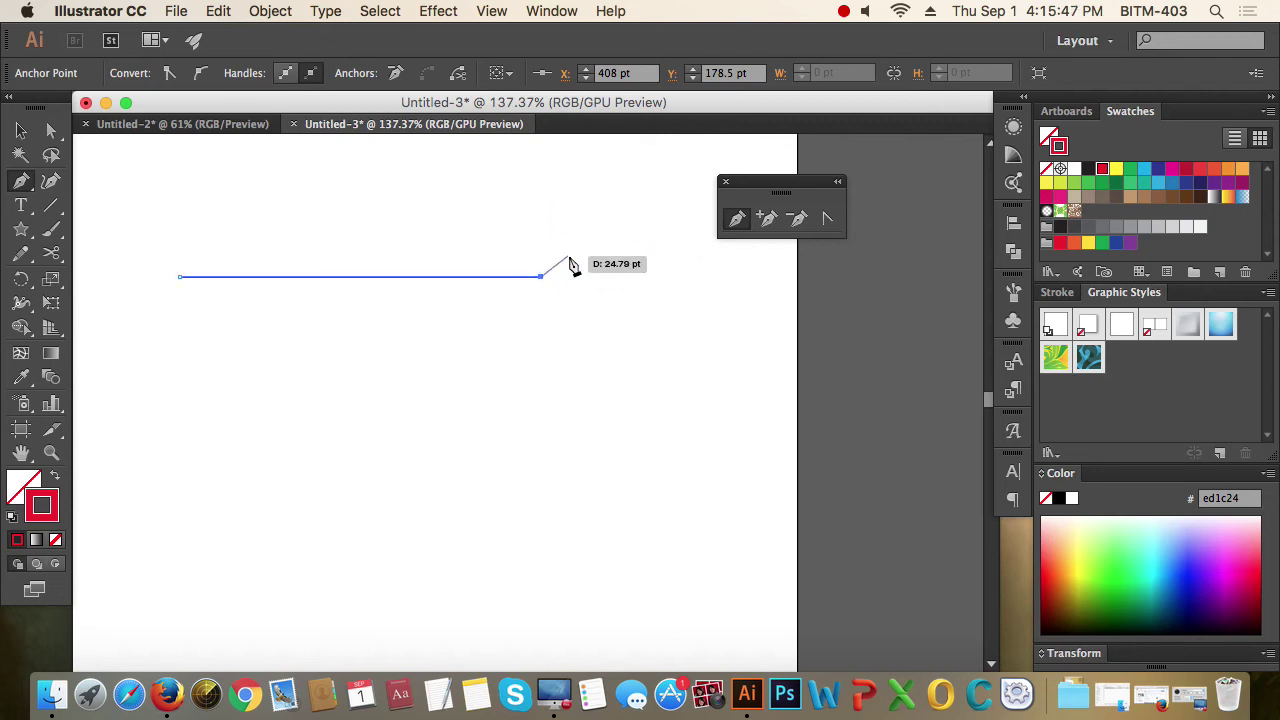
{"action": "left_click", "coordinate": [21, 130]}
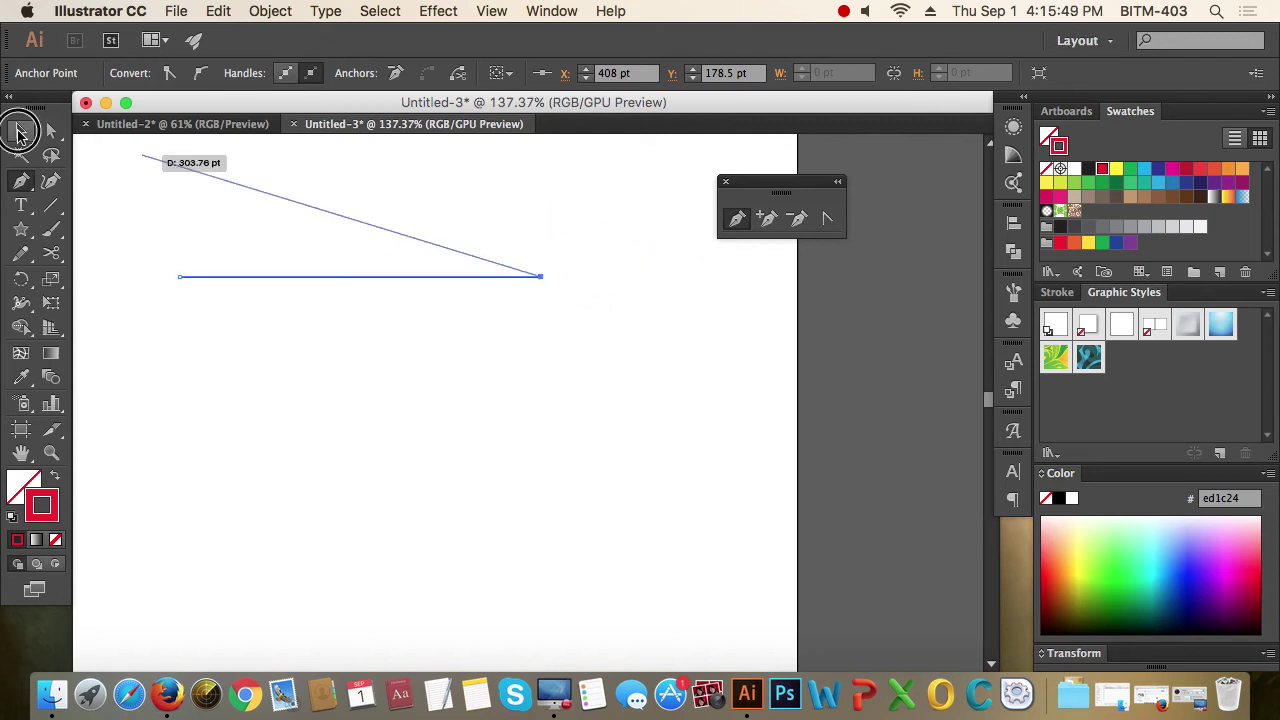
{"action": "left_click", "coordinate": [267, 185]}
{"action": "left_click", "coordinate": [350, 276]}
{"action": "key", "text": "Delete"}
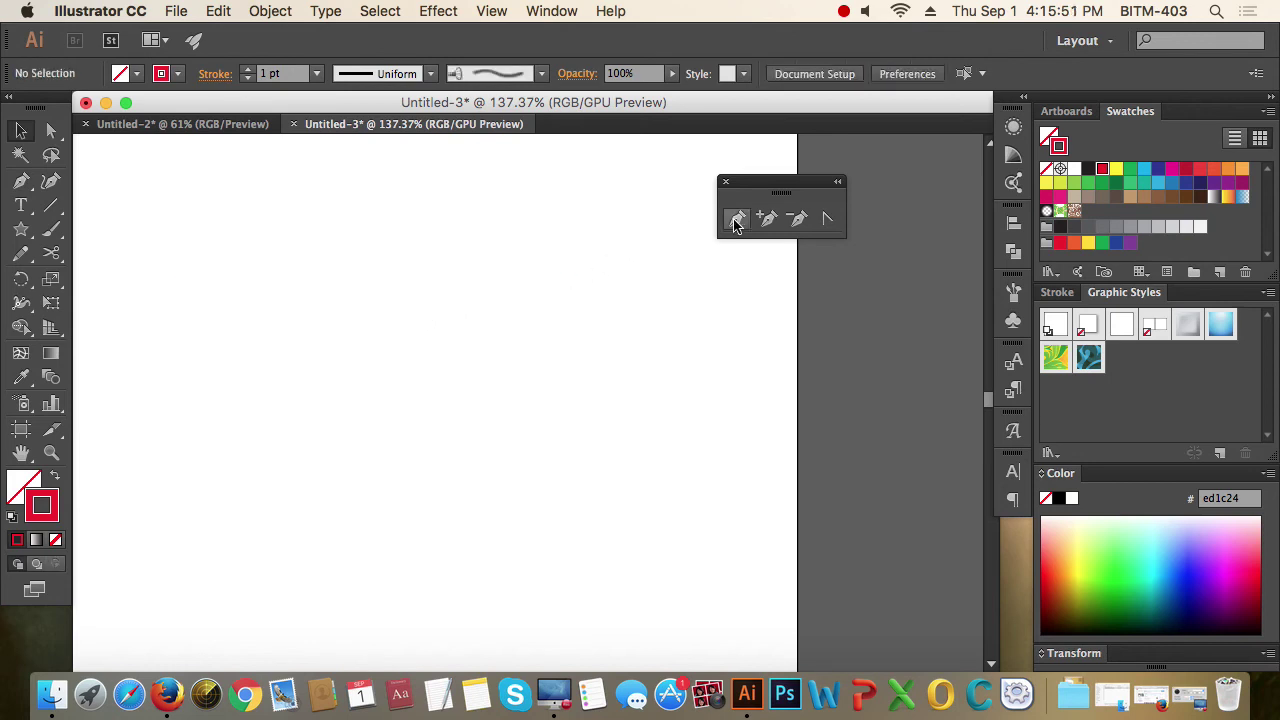
Draw one more diagonal straight line with the Pen tool
{"action": "left_click", "coordinate": [736, 218]}
{"action": "left_click", "coordinate": [256, 228]}
{"action": "left_click", "coordinate": [538, 360]}
{"action": "key", "text": "v"}
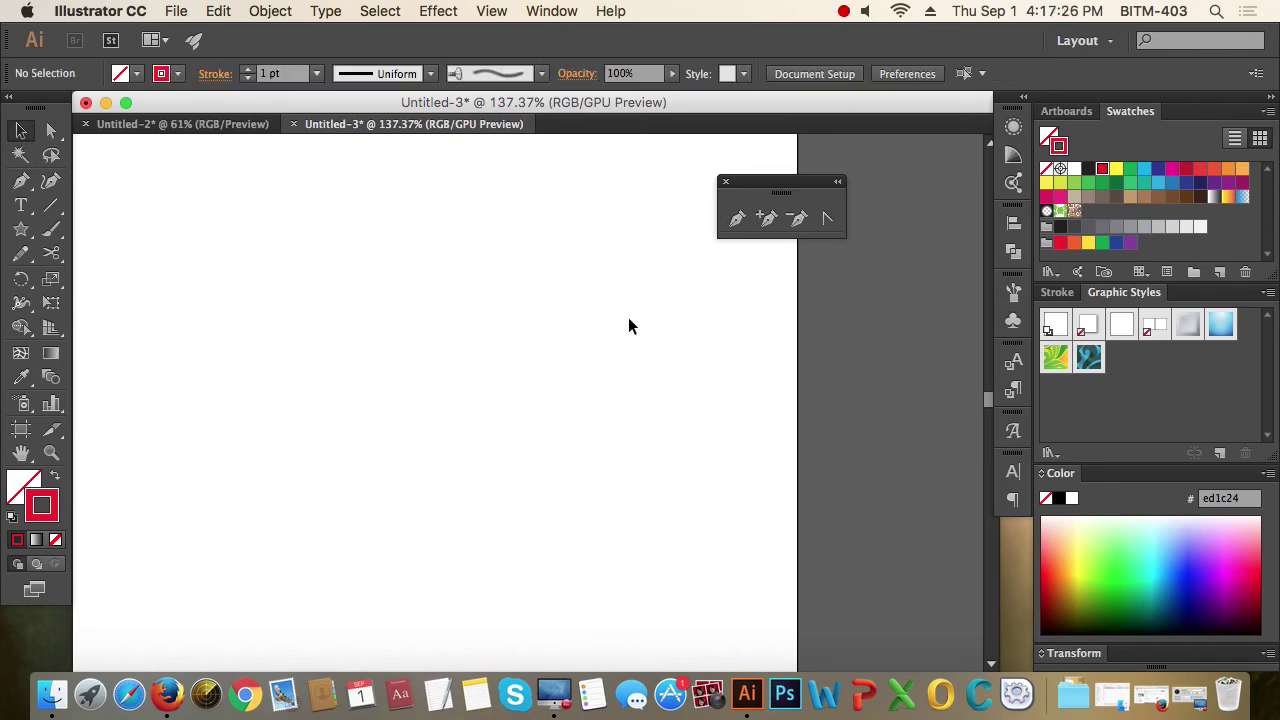
{"action": "left_click_drag", "start_coordinate": [768, 186], "coordinate": [815, 184]}
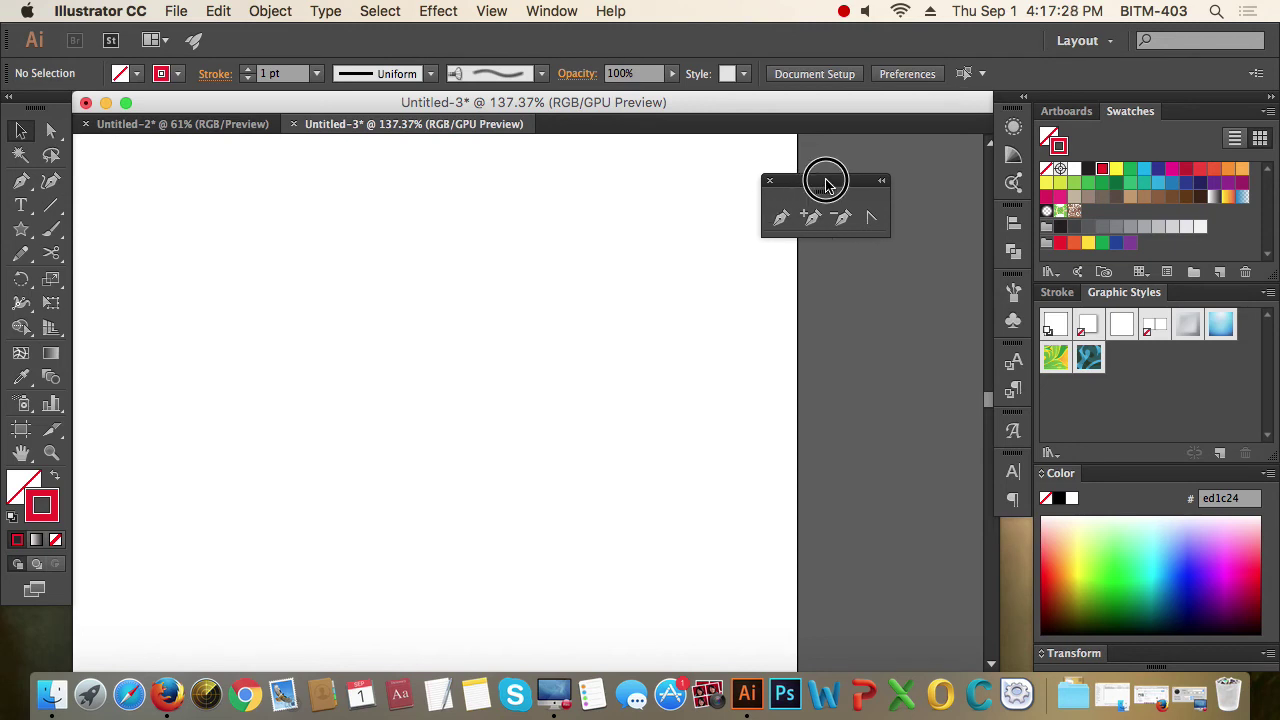
{"action": "left_click", "coordinate": [784, 217]}
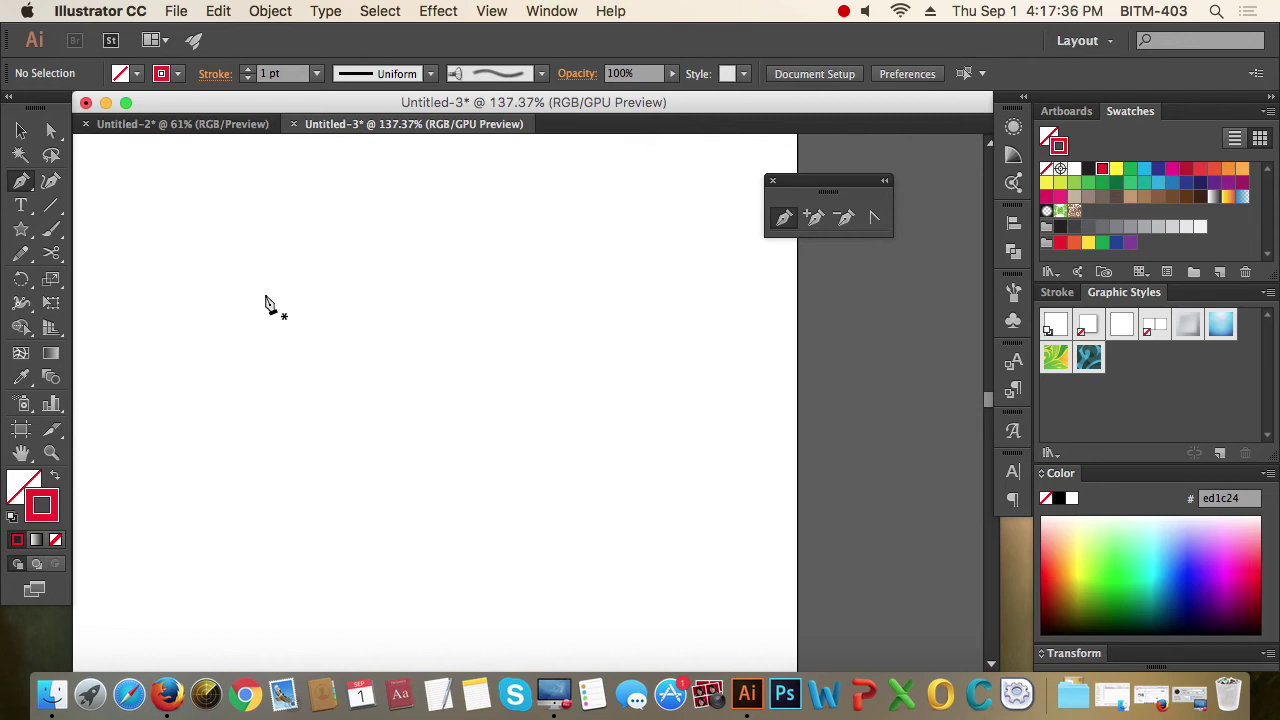
{"action": "left_click", "coordinate": [234, 265]}
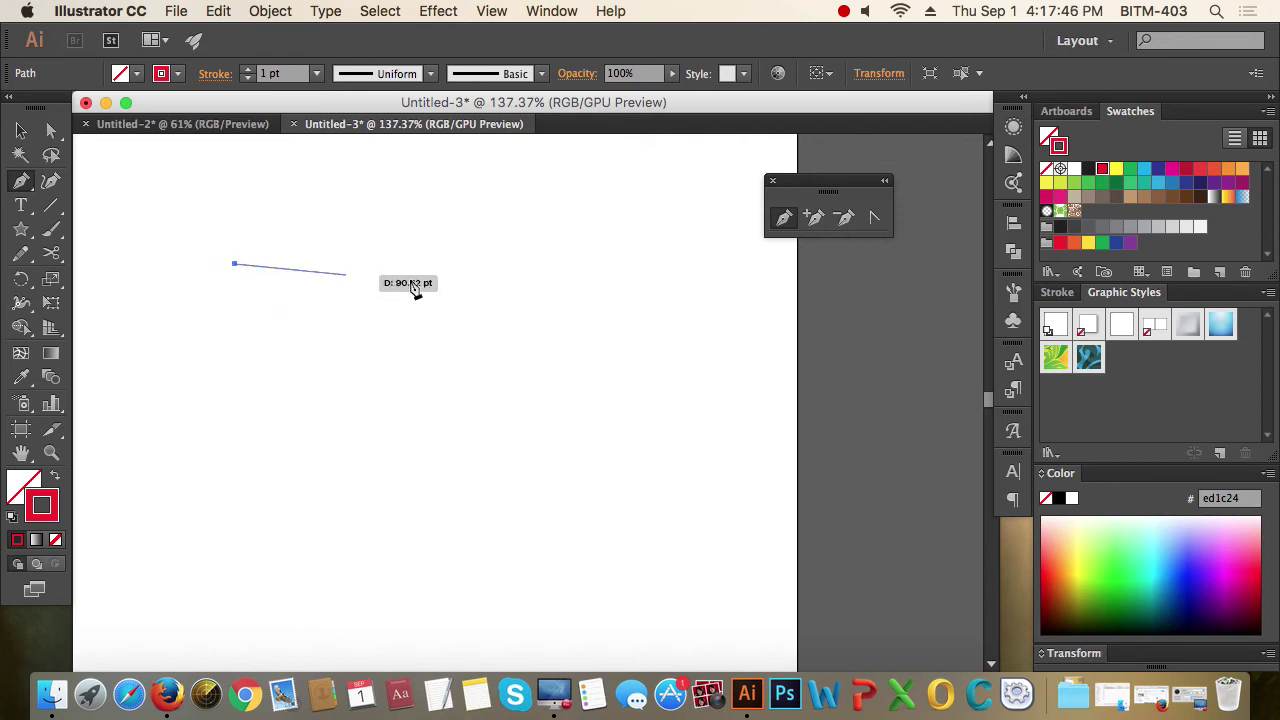
{"action": "left_click", "coordinate": [576, 277]}
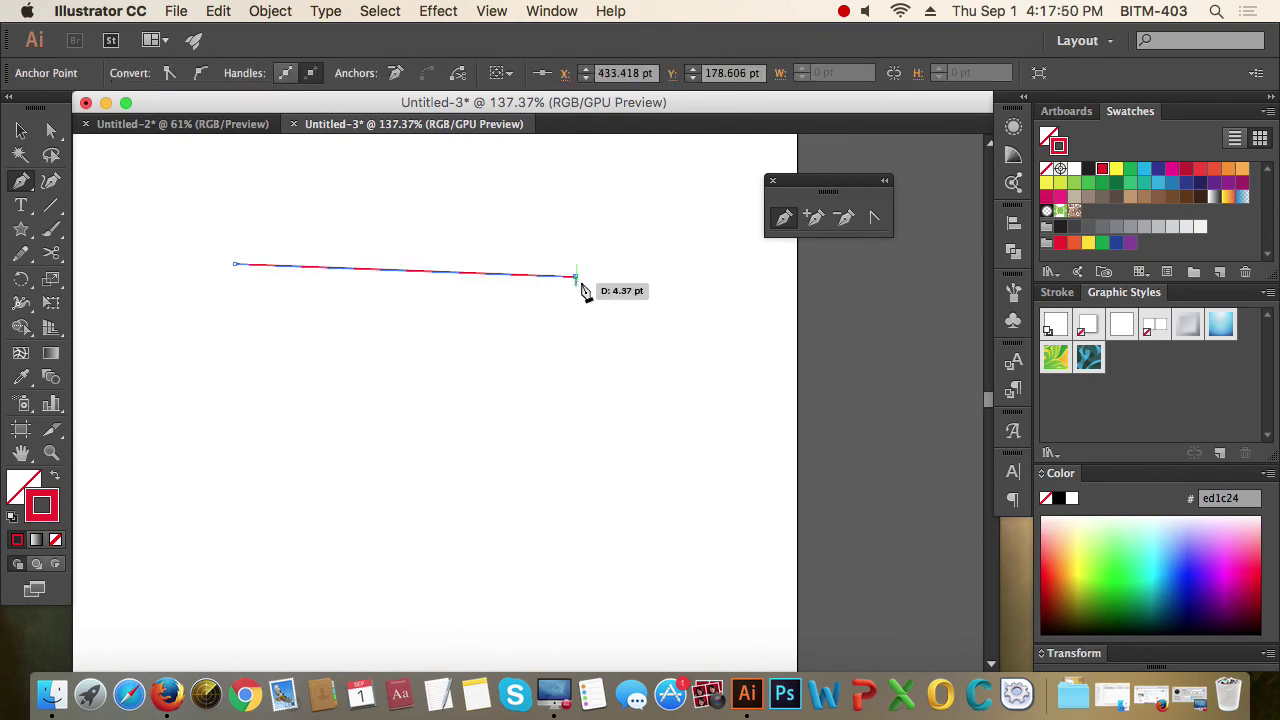
{"action": "left_click", "coordinate": [460, 425]}
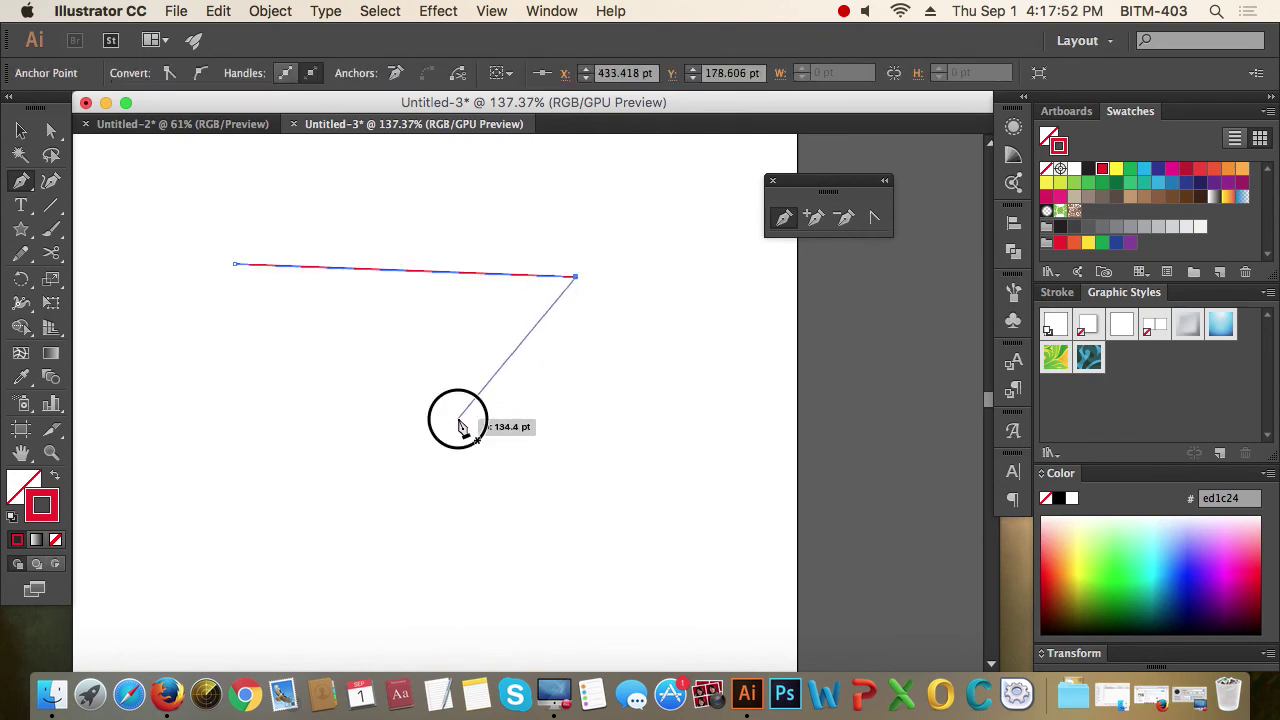
{"action": "left_click", "coordinate": [609, 434]}
{"action": "left_click", "coordinate": [519, 519]}
{"action": "left_click", "coordinate": [302, 502]}
{"action": "left_click", "coordinate": [388, 346]}
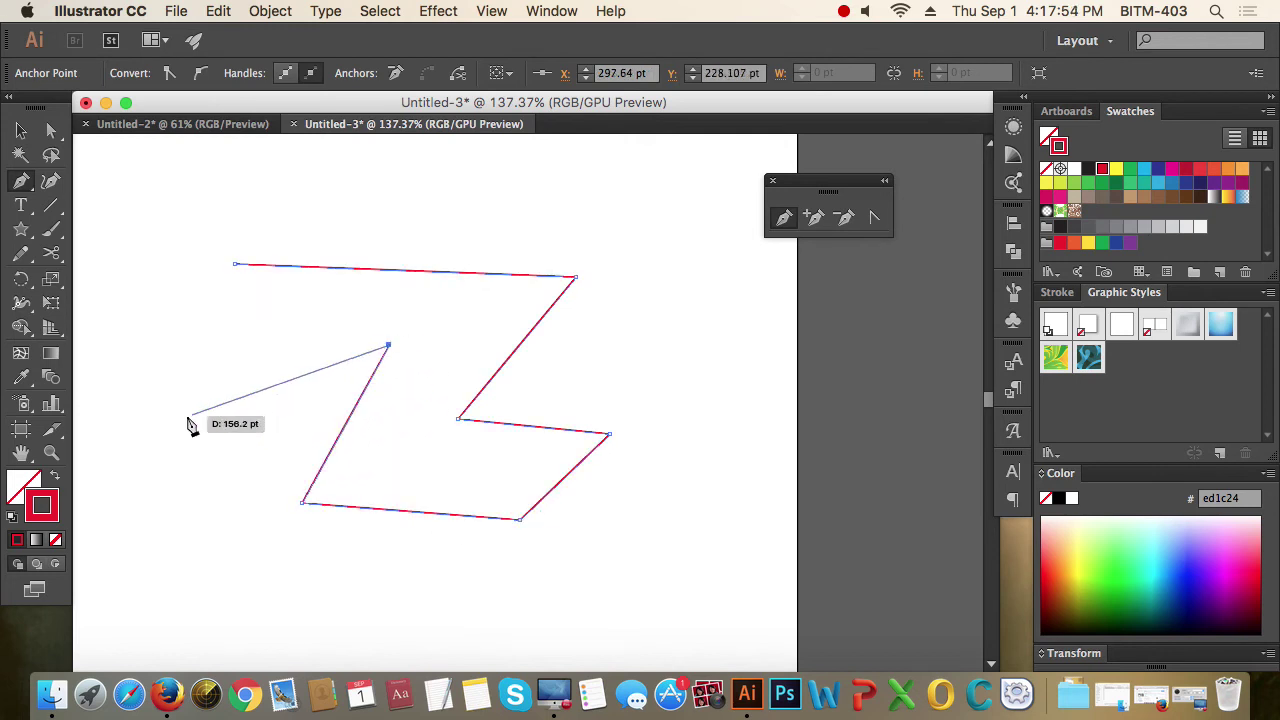
{"action": "left_click", "coordinate": [187, 414]}
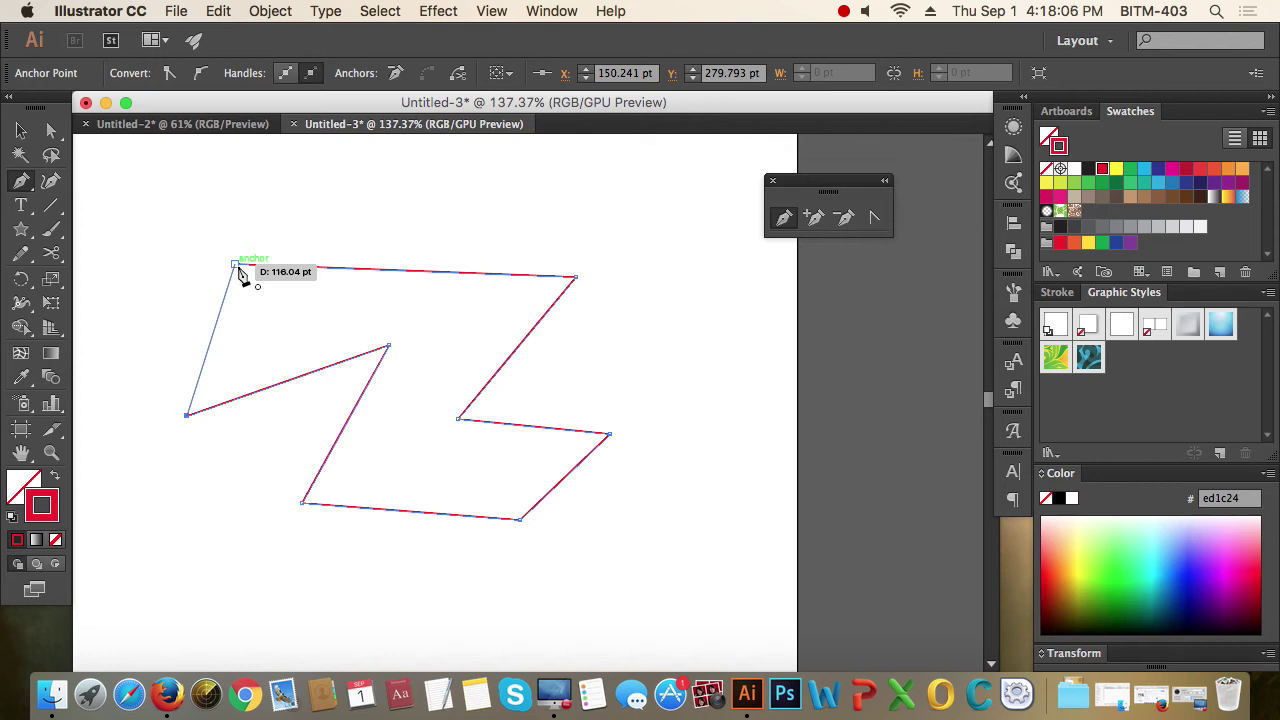
{"action": "left_click", "coordinate": [236, 266]}
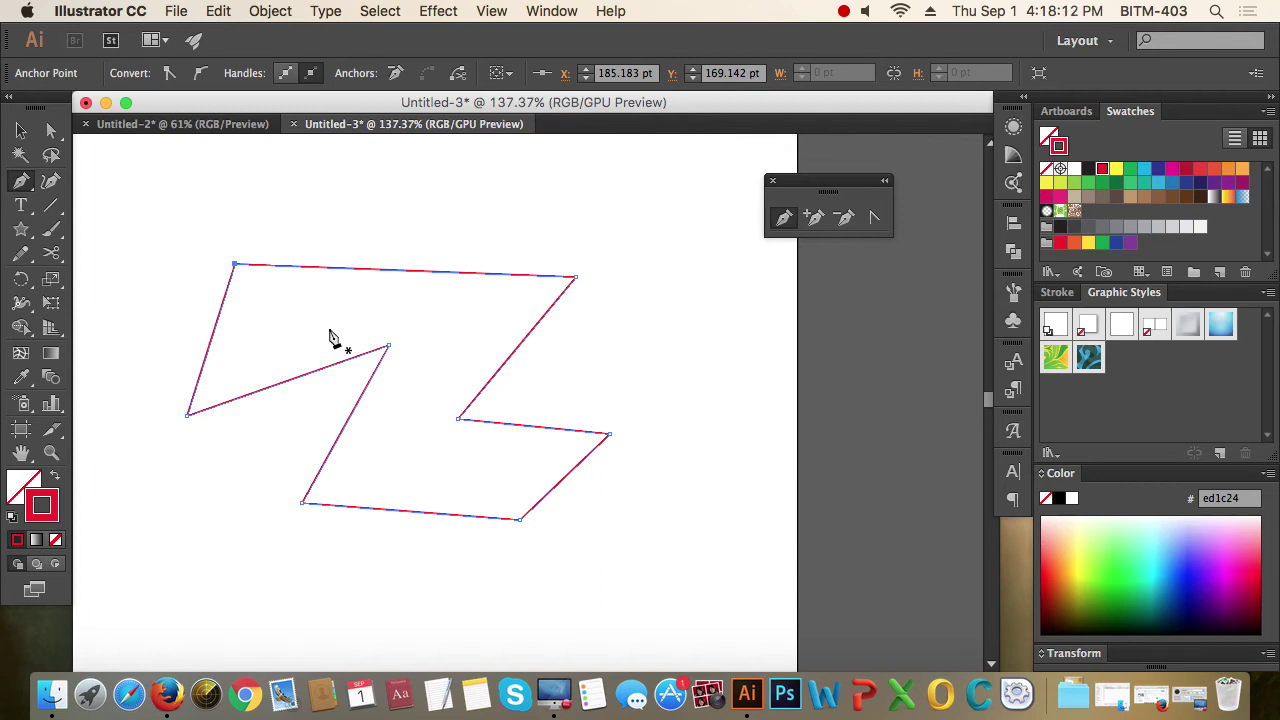
{"action": "key", "text": "super"}
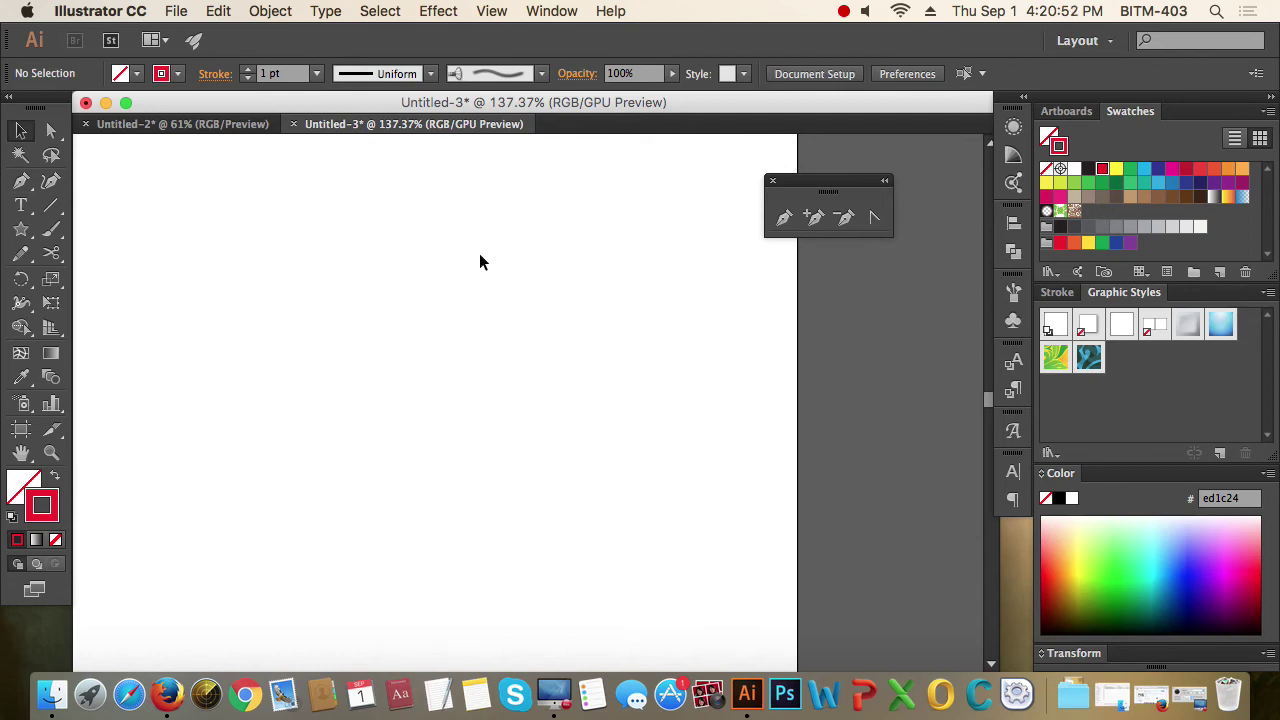
{"action": "left_click_drag", "start_coordinate": [829, 182], "coordinate": [820, 167]}
{"action": "left_click", "coordinate": [776, 203]}
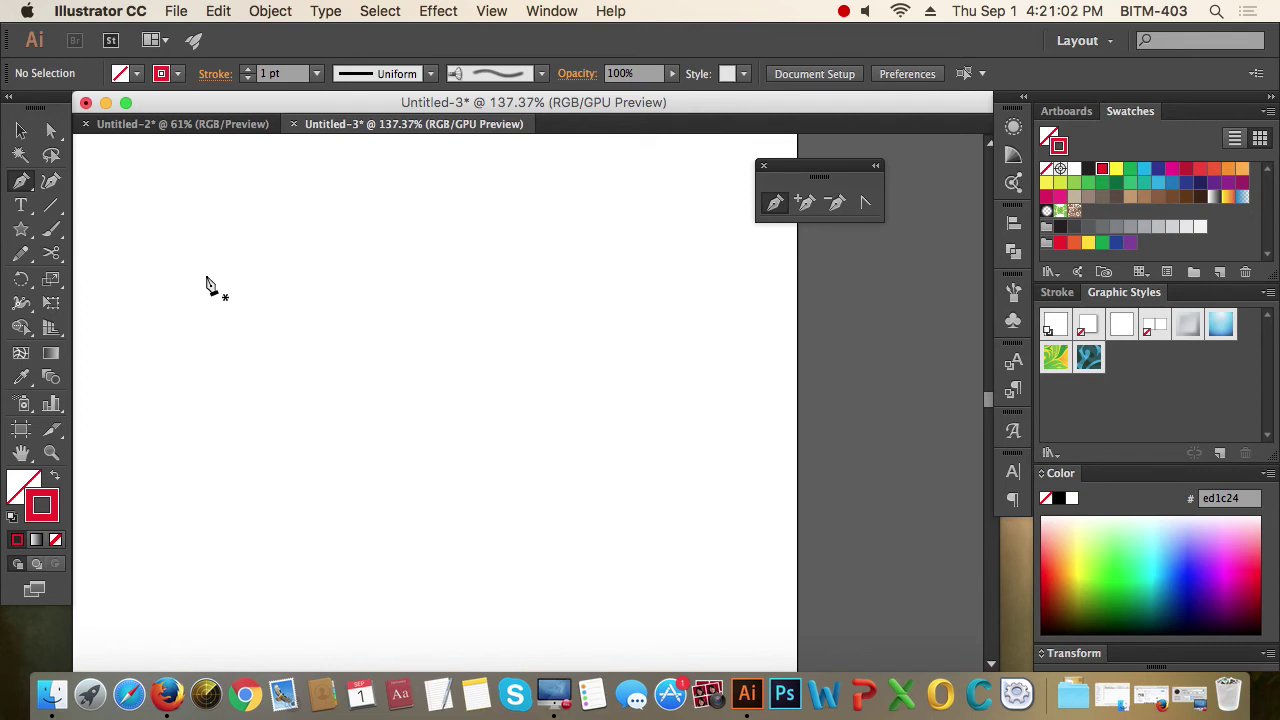
{"action": "left_click", "coordinate": [206, 276]}
{"action": "mouse_move", "coordinate": [207, 280]}
{"action": "left_mouse_down"}
{"action": "mouse_move", "coordinate": [209, 219]}
{"action": "mouse_move", "coordinate": [207, 289]}
{"action": "left_mouse_up"}
{"action": "mouse_move", "coordinate": [209, 312]}
{"action": "left_mouse_down"}
{"action": "mouse_move", "coordinate": [205, 328]}
{"action": "mouse_move", "coordinate": [216, 240]}
{"action": "left_mouse_up"}
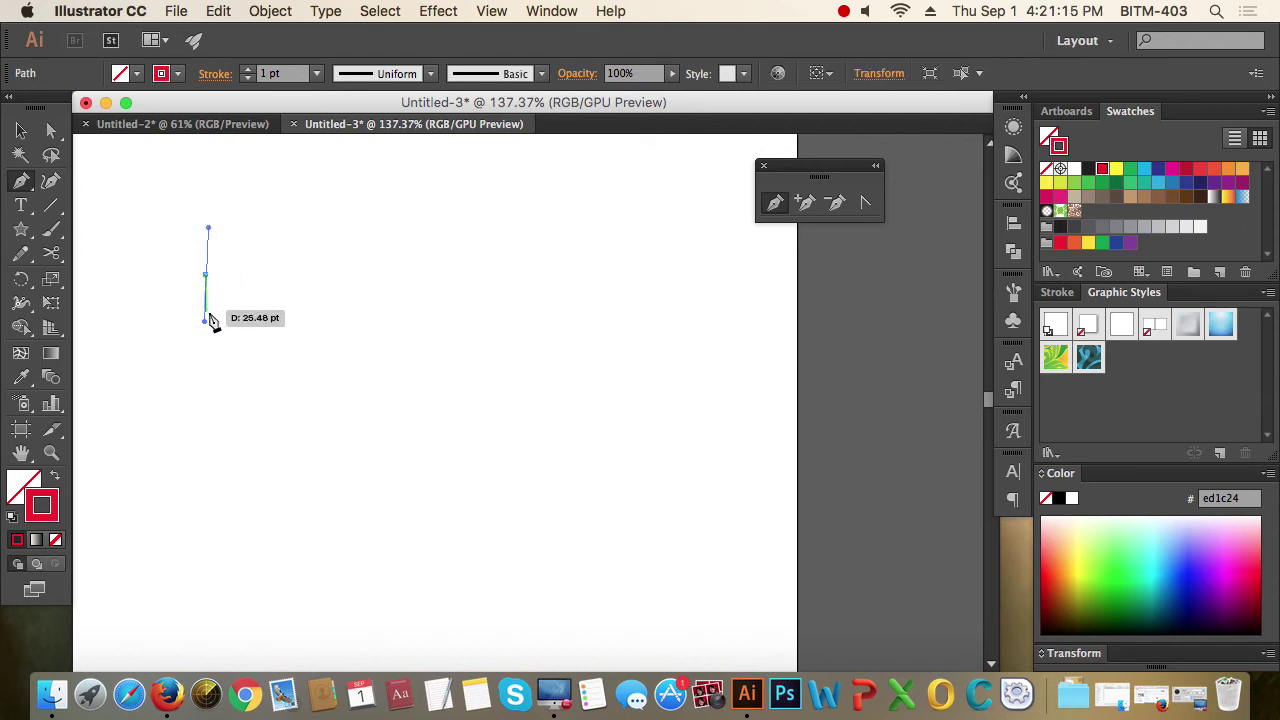
{"action": "left_click", "coordinate": [335, 290]}
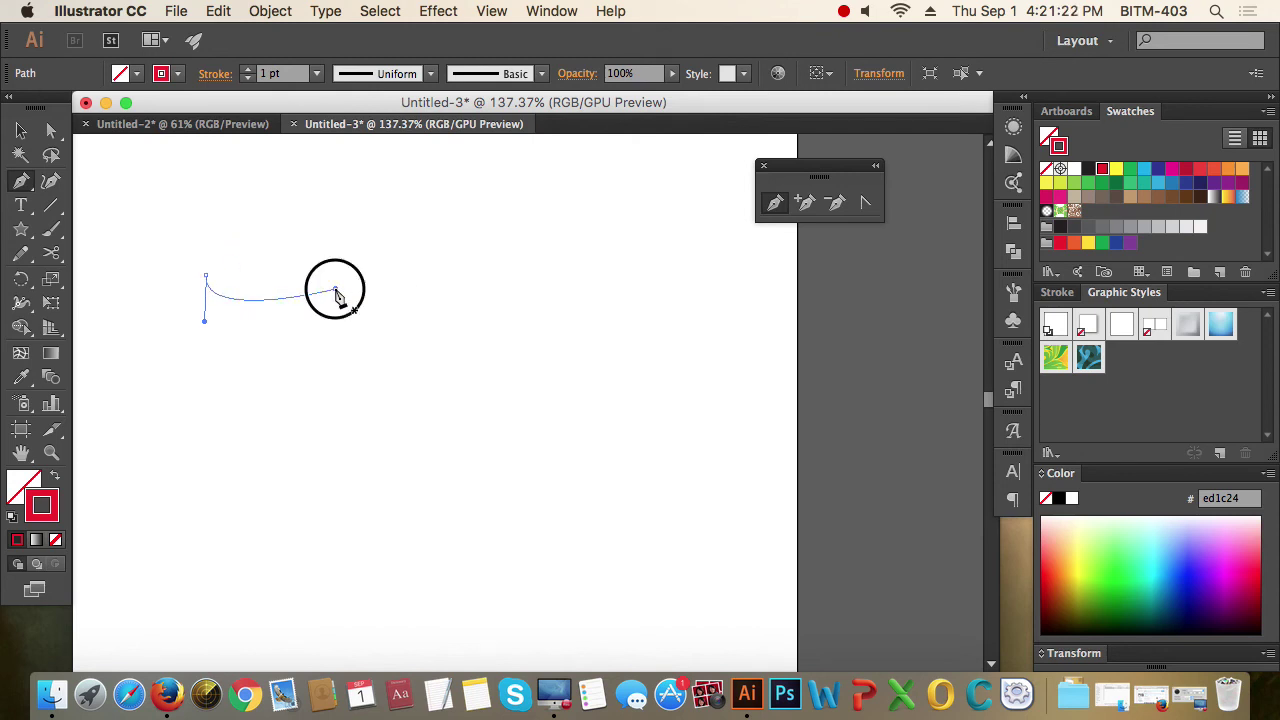
{"action": "left_click_drag", "start_coordinate": [336, 296], "coordinate": [337, 222]}
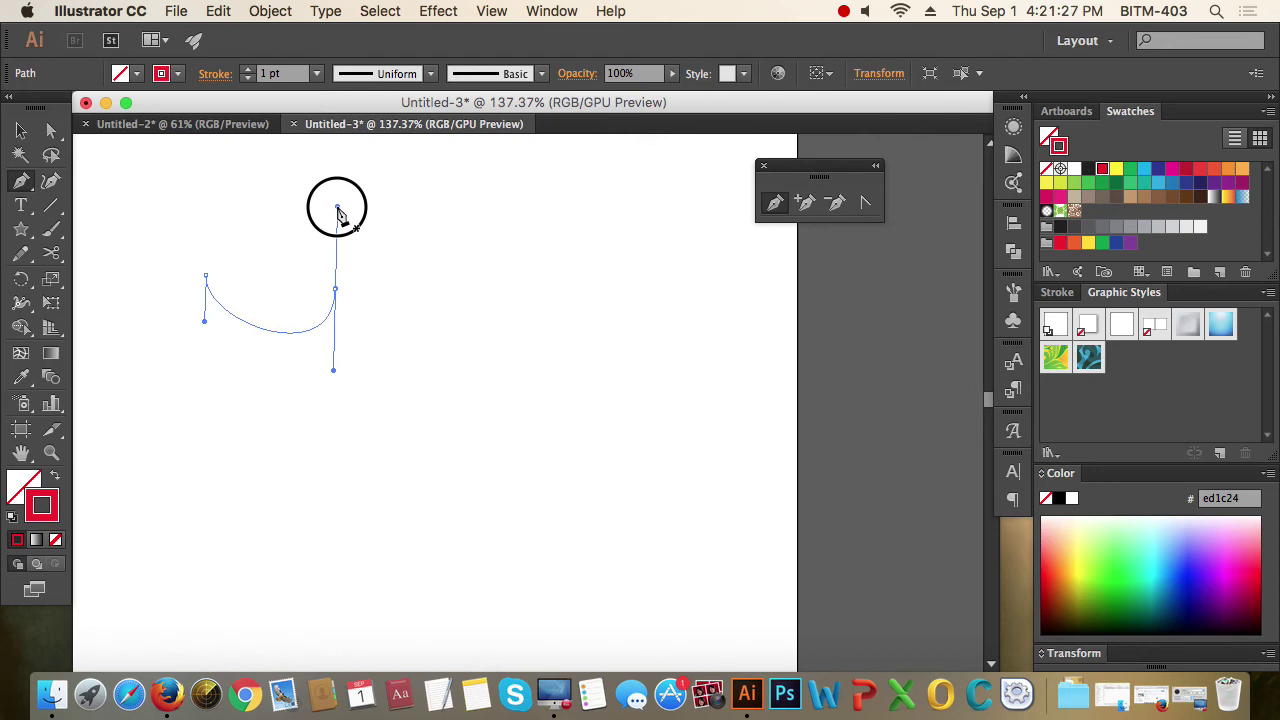
{"action": "left_click_drag", "start_coordinate": [337, 222], "coordinate": [339, 200]}
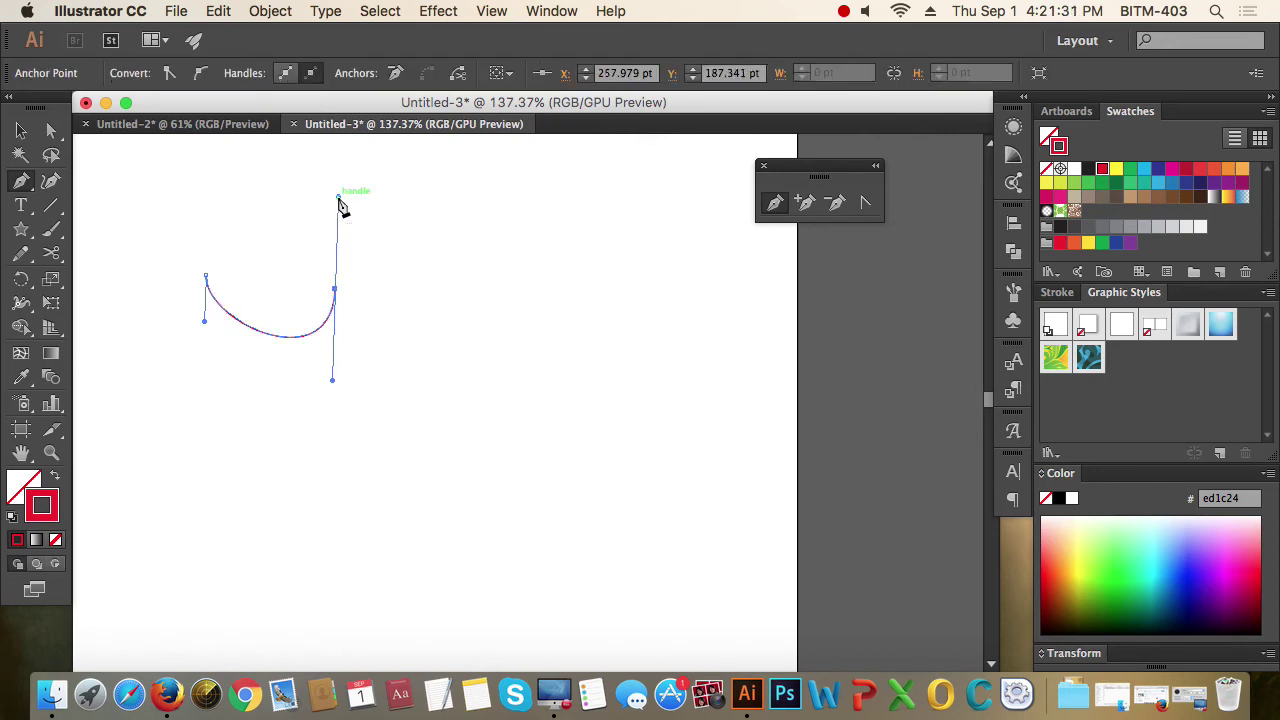
{"action": "key", "text": "super+z"}
{"action": "key", "text": "super+z"}
{"action": "key", "text": "super+z"}
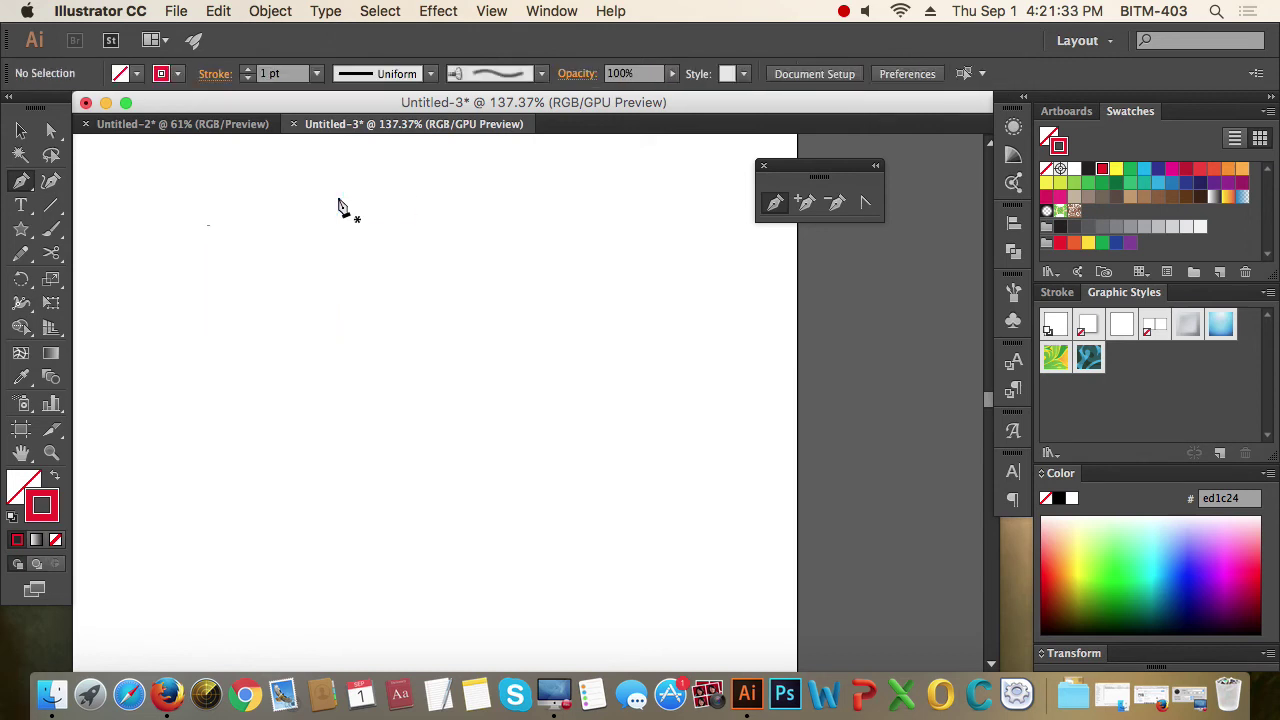
{"action": "left_click_drag", "start_coordinate": [225, 288], "coordinate": [225, 347]}
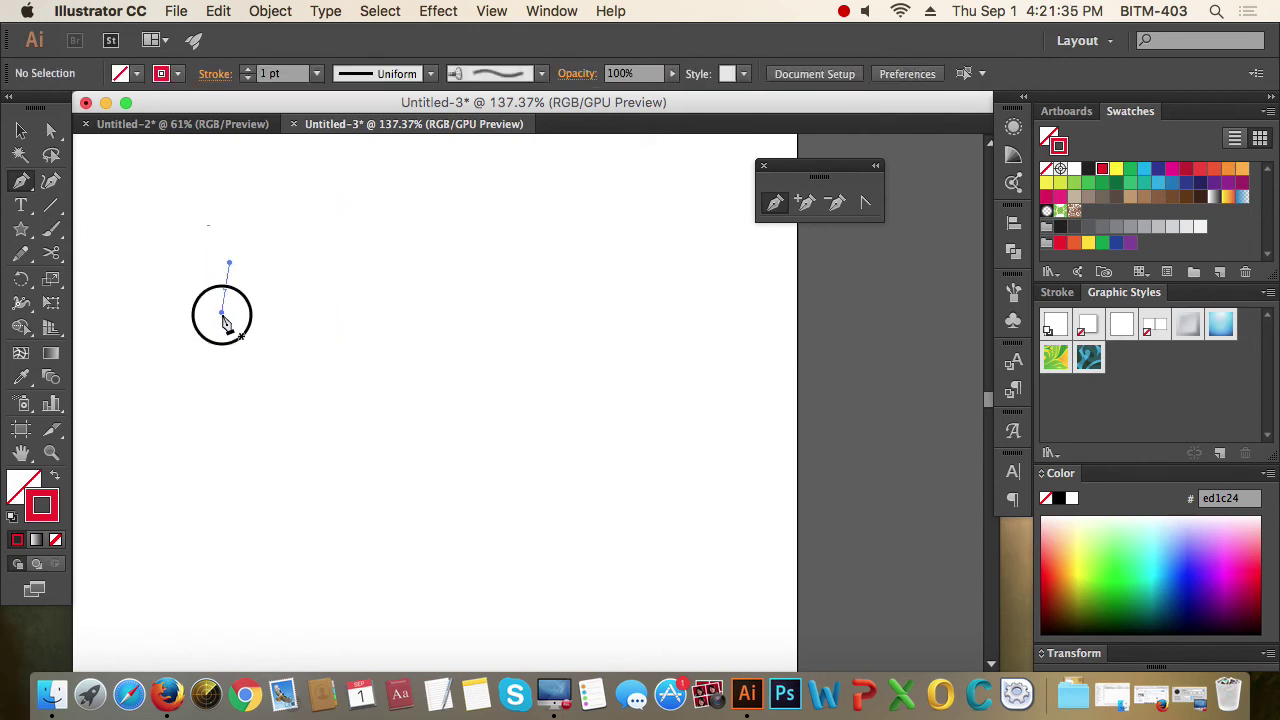
{"action": "left_click_drag", "start_coordinate": [363, 288], "coordinate": [366, 345]}
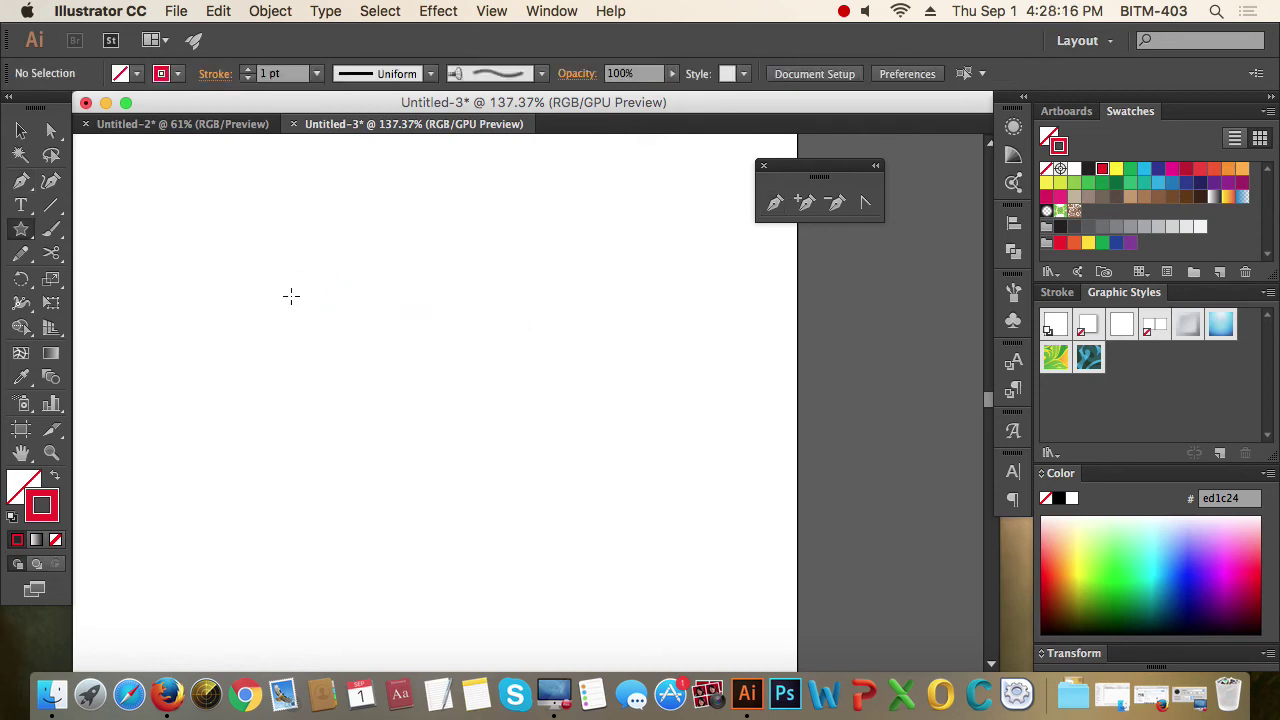
Draw a five-pointed star, convert it to a guide with Make Guides, and lock the guides
{"action": "left_click_drag", "start_coordinate": [423, 339], "coordinate": [530, 398]}
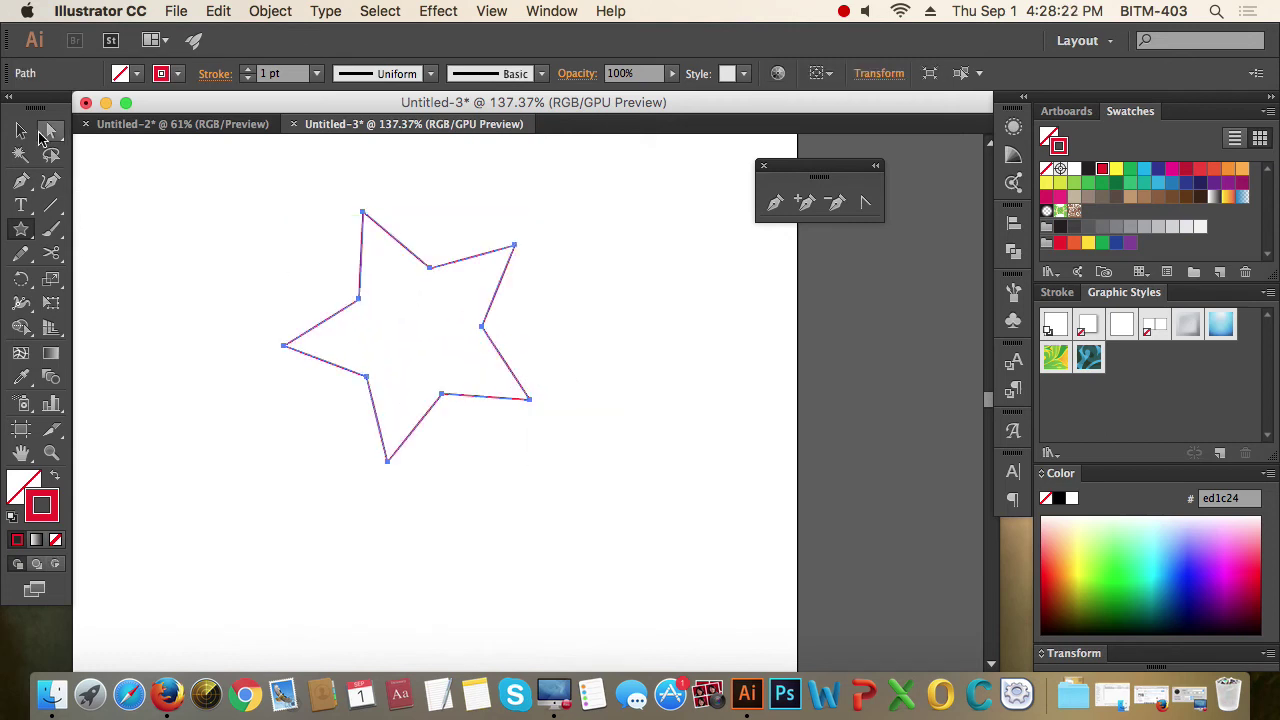
{"action": "left_click", "coordinate": [21, 131]}
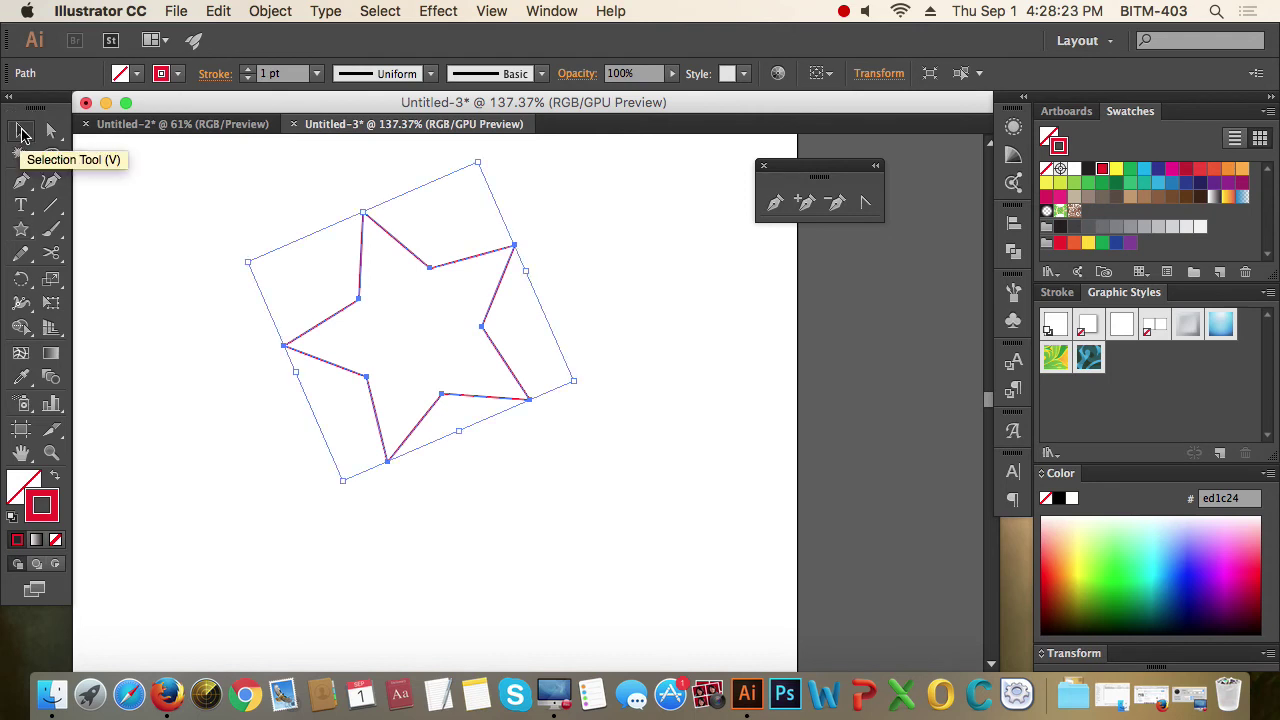
{"action": "left_click", "coordinate": [359, 300]}
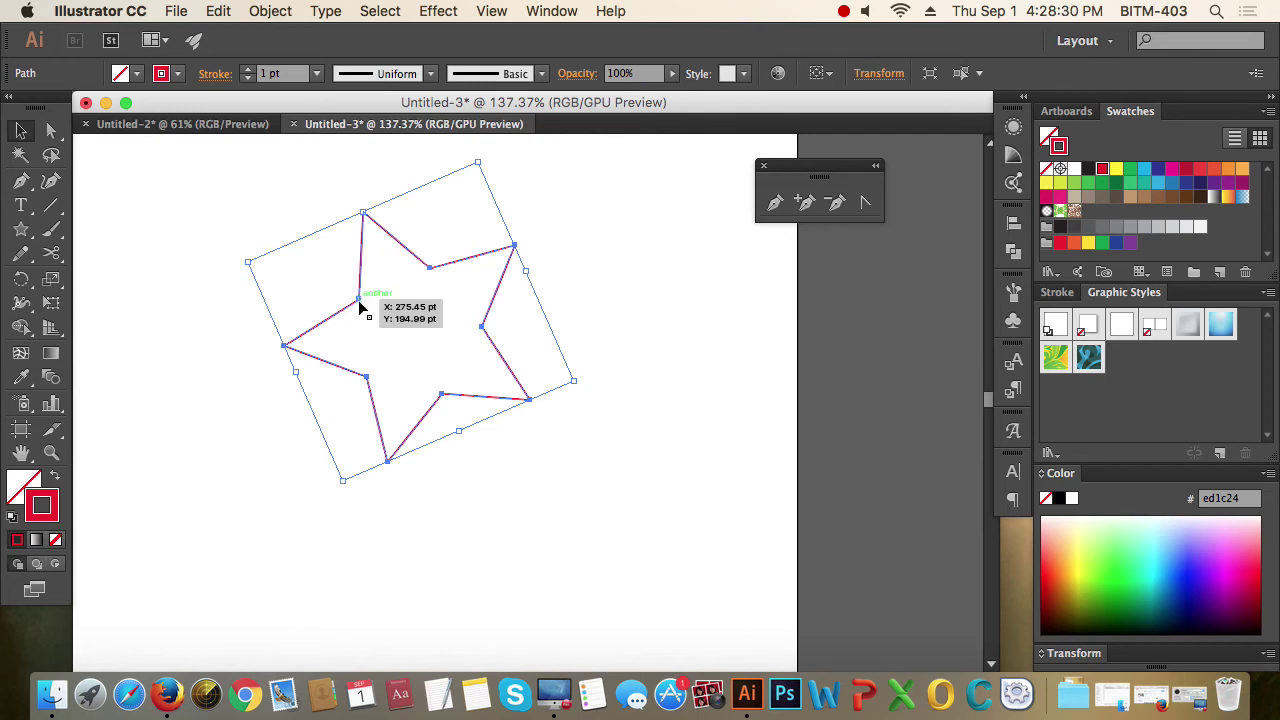
{"action": "right_click", "coordinate": [360, 306]}
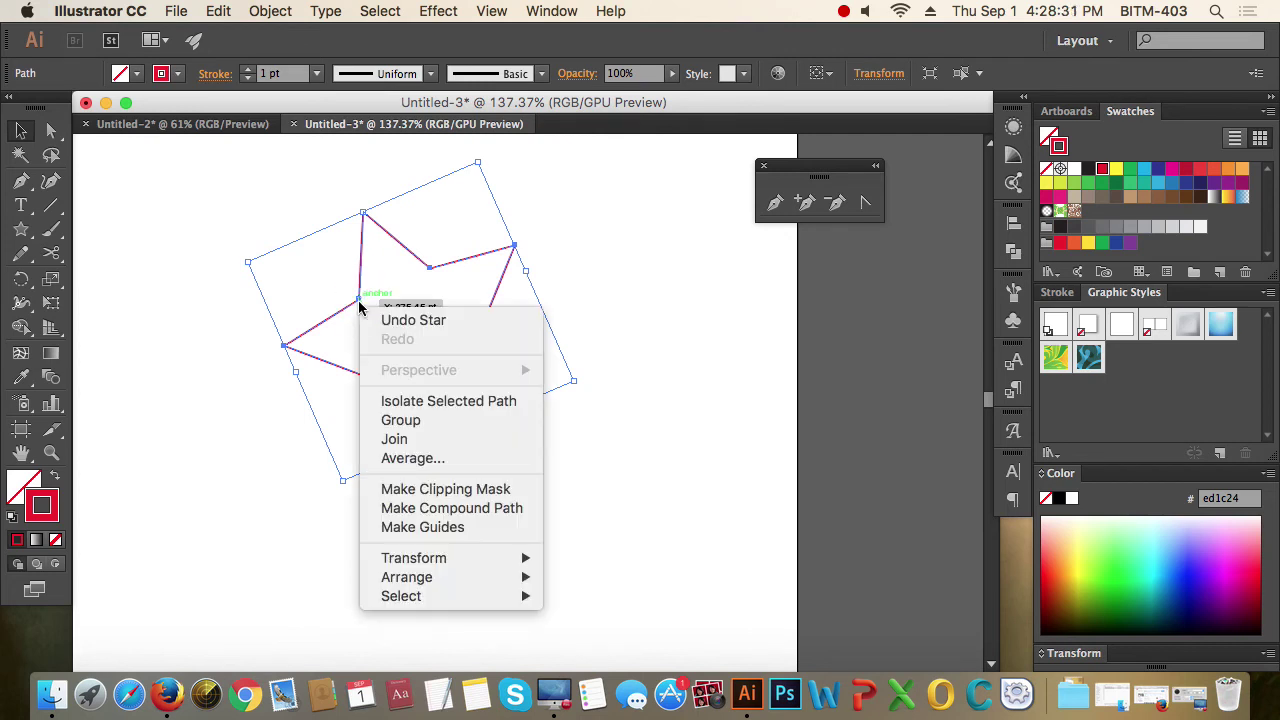
{"action": "left_click", "coordinate": [470, 529]}
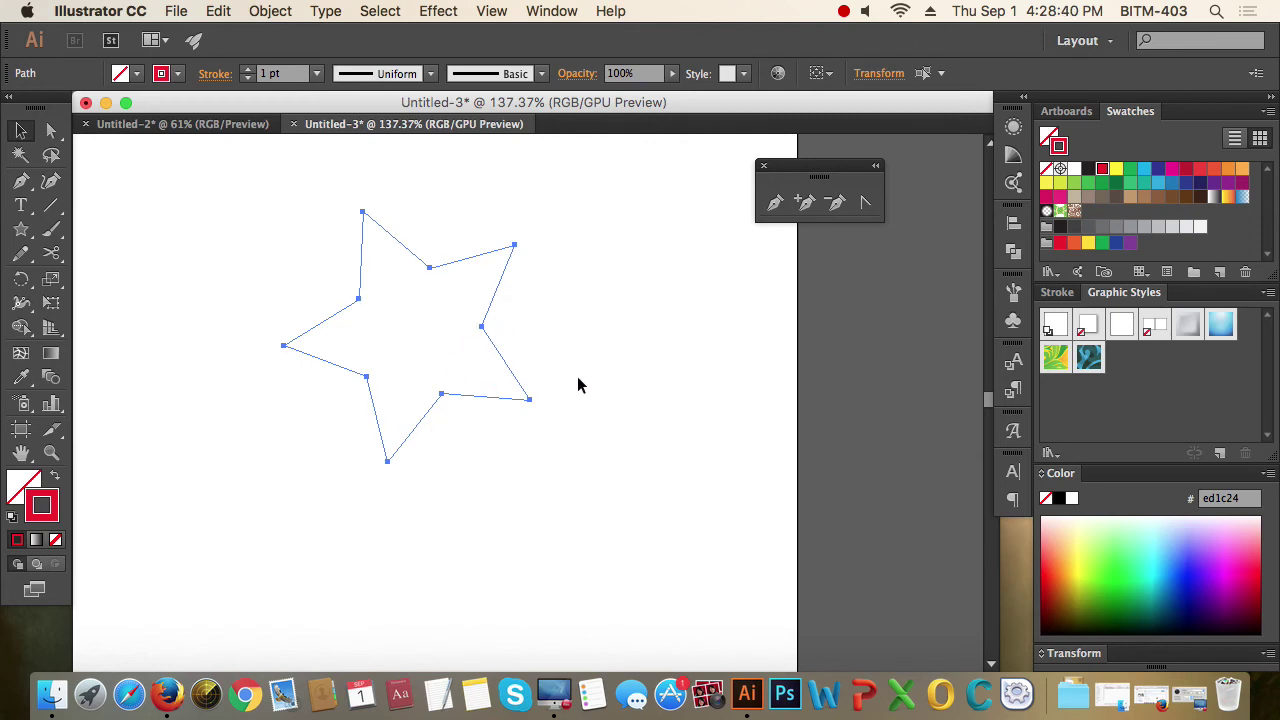
{"action": "left_click", "coordinate": [577, 376]}
{"action": "right_click", "coordinate": [604, 348]}
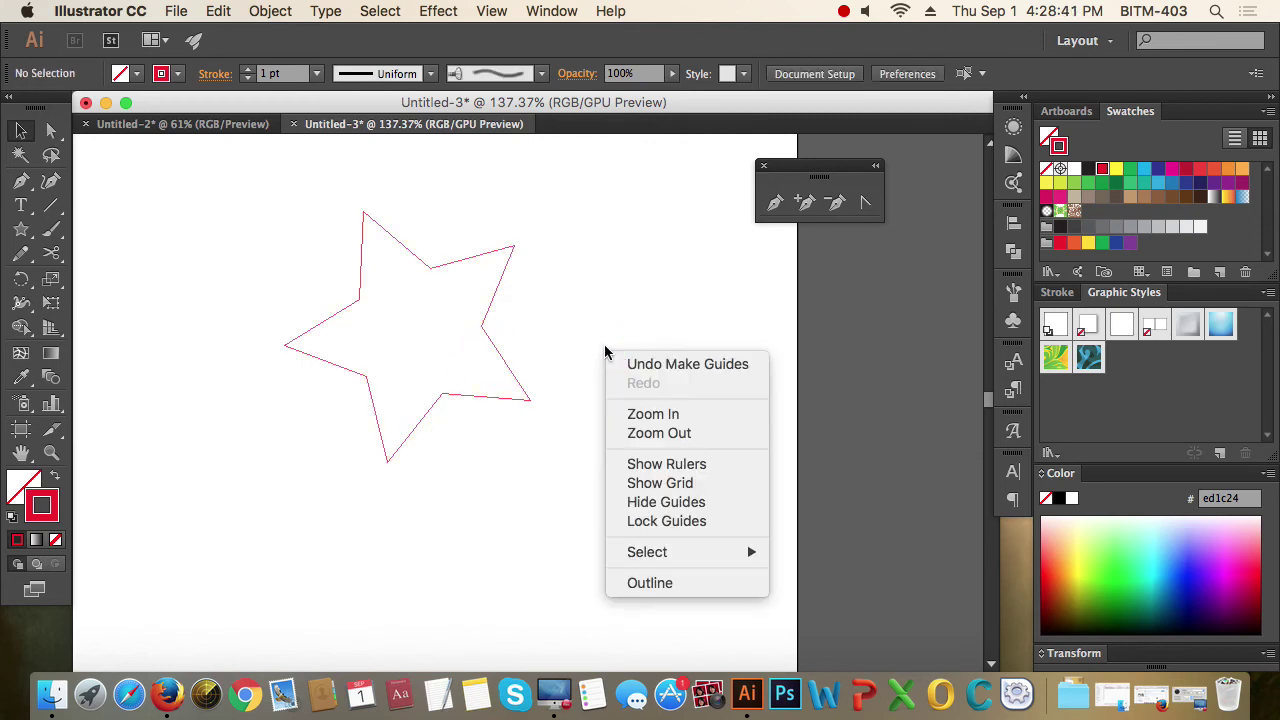
{"action": "left_click", "coordinate": [680, 531]}
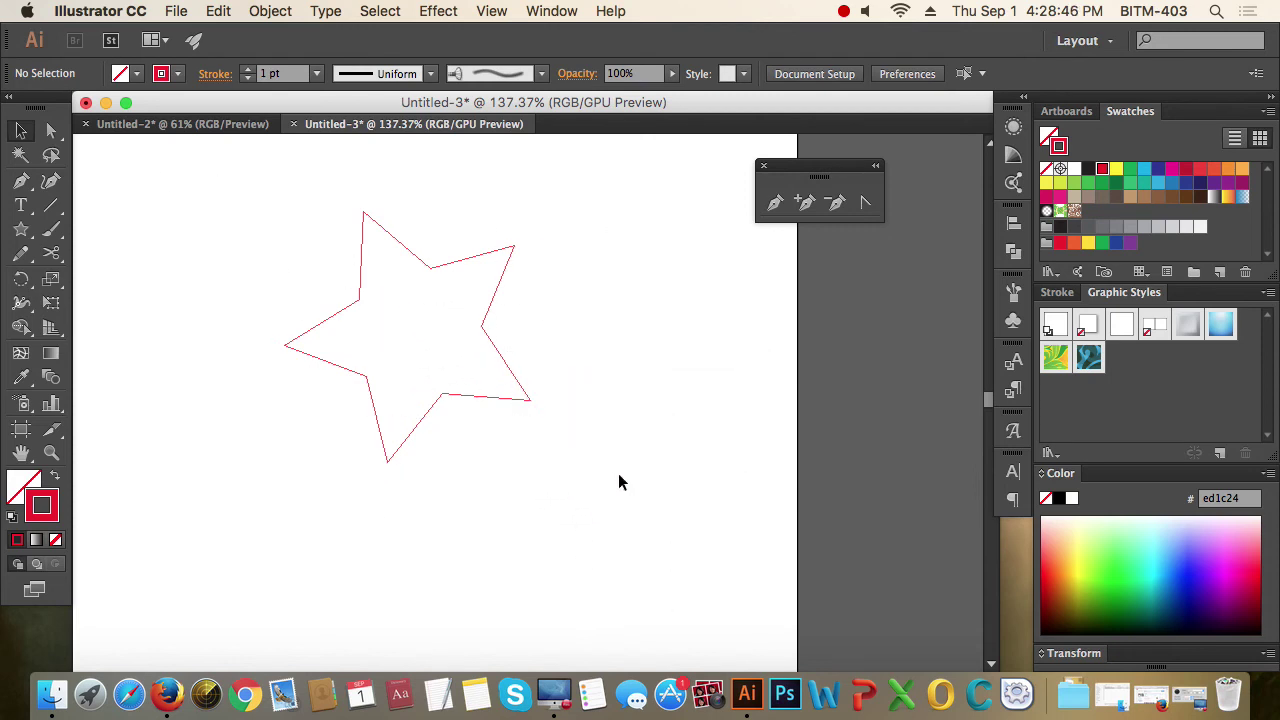
Trace the star guide's ten vertices with the Pen tool, closing the path at the top point
{"action": "key", "text": "super+equal"}
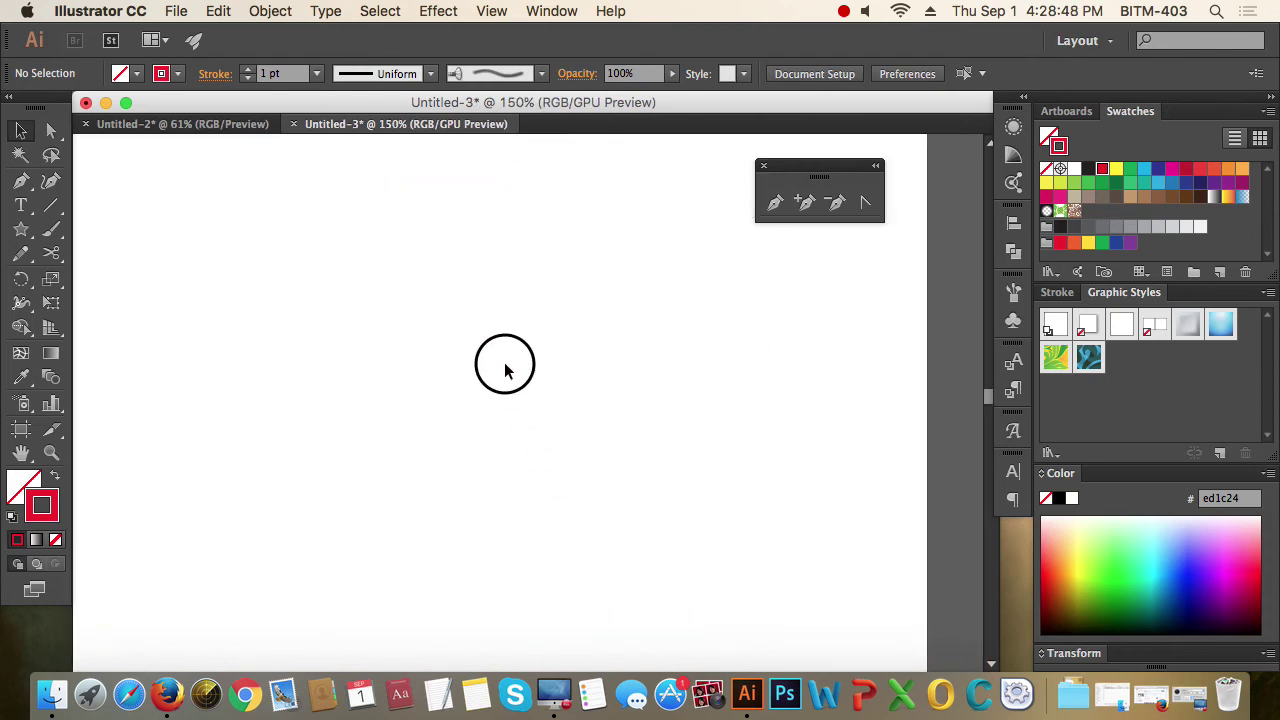
{"action": "left_click_drag", "start_coordinate": [497, 394], "coordinate": [480, 306]}
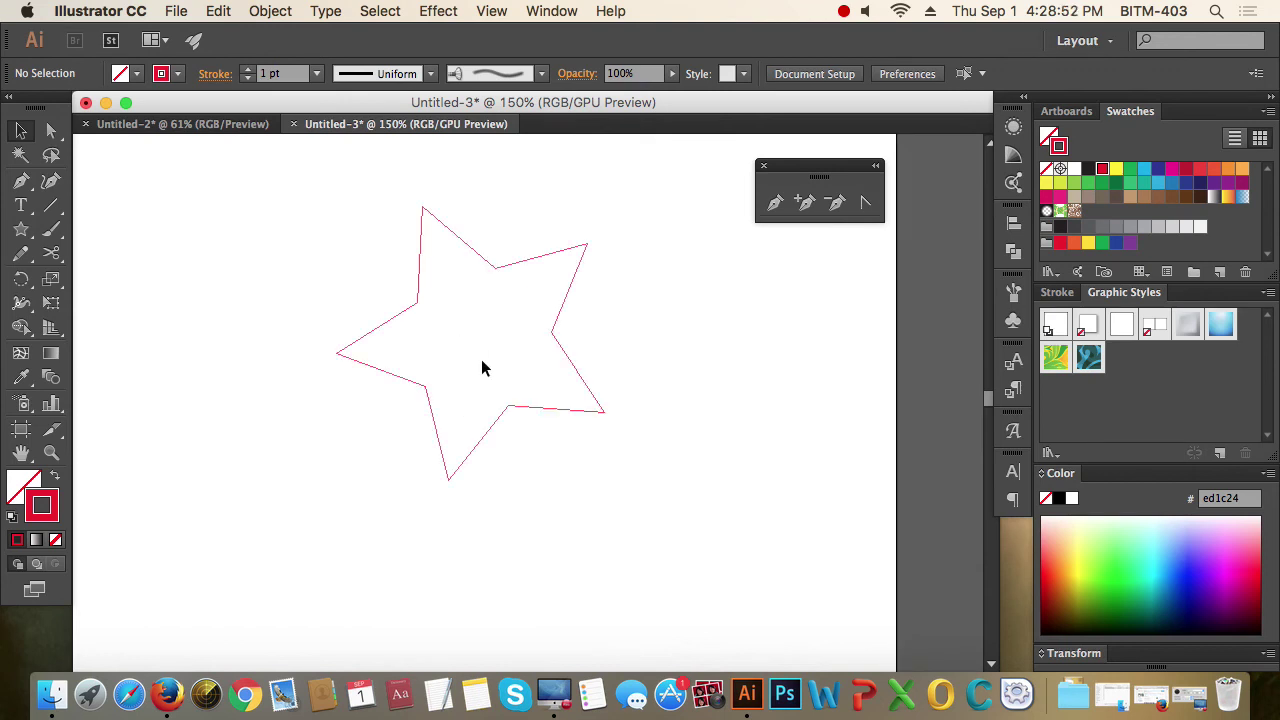
{"action": "left_click", "coordinate": [776, 203]}
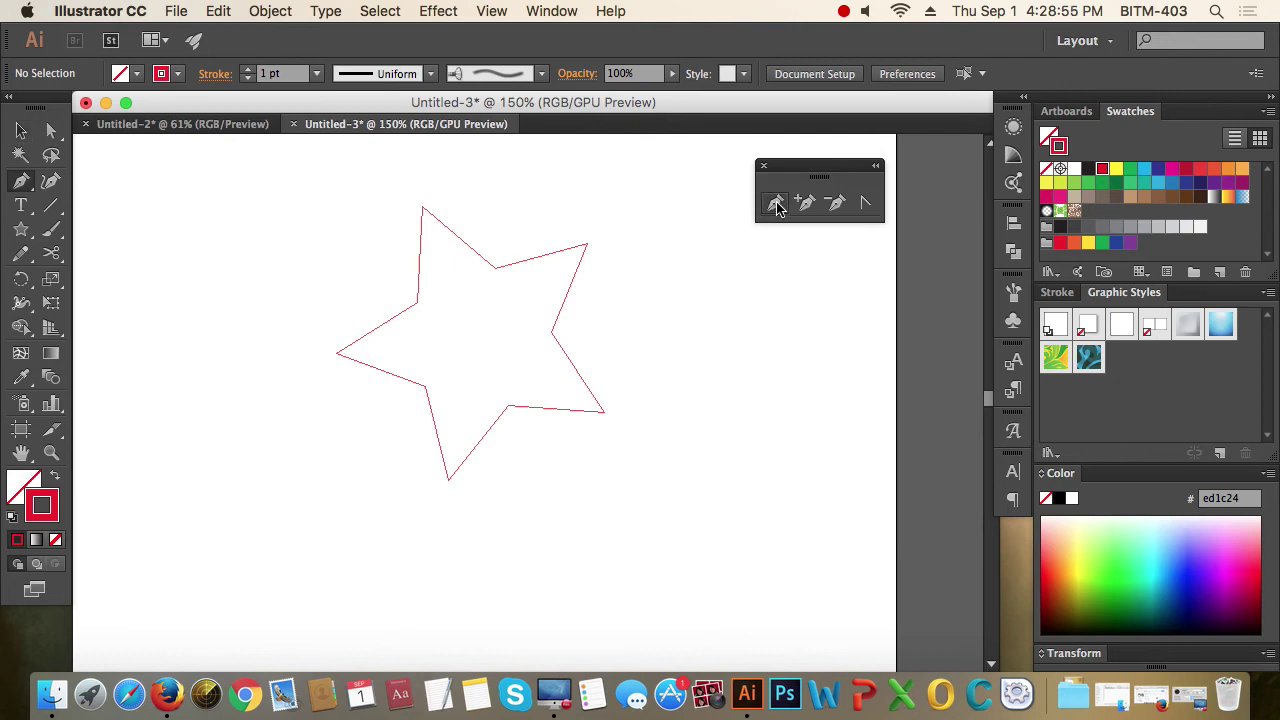
{"action": "left_click", "coordinate": [421, 207]}
{"action": "left_click", "coordinate": [495, 268]}
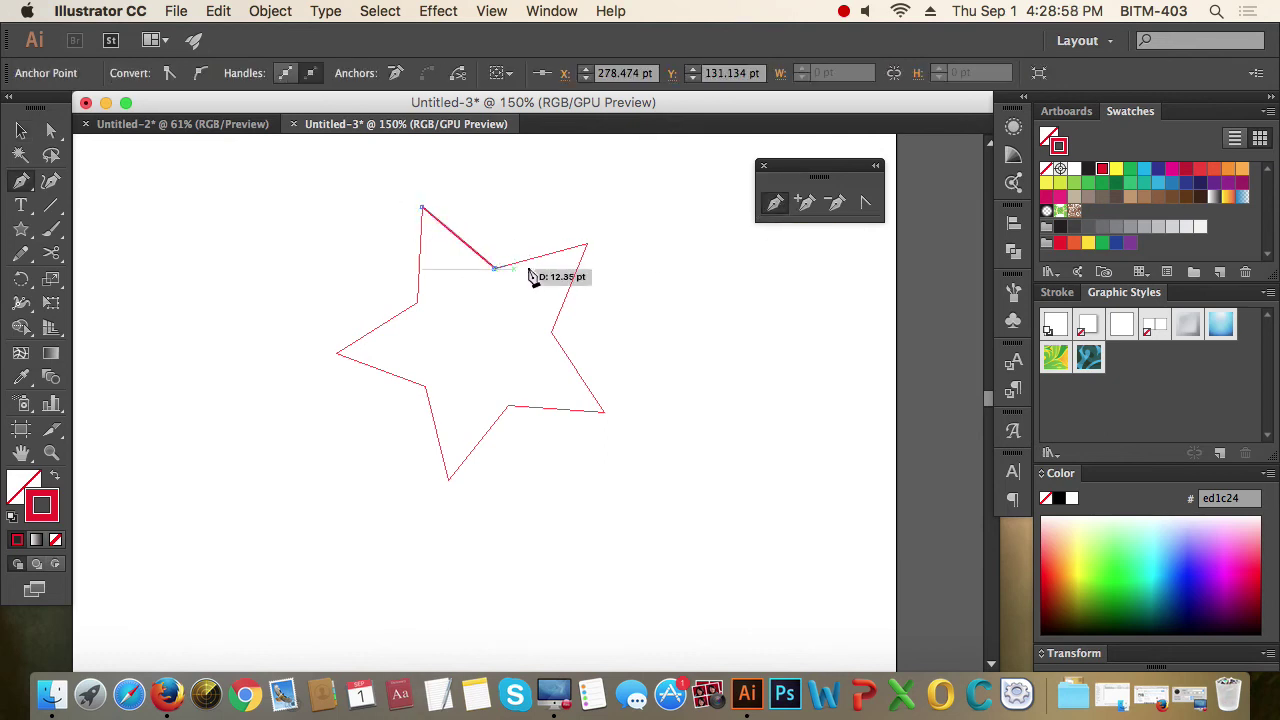
{"action": "left_click", "coordinate": [587, 243]}
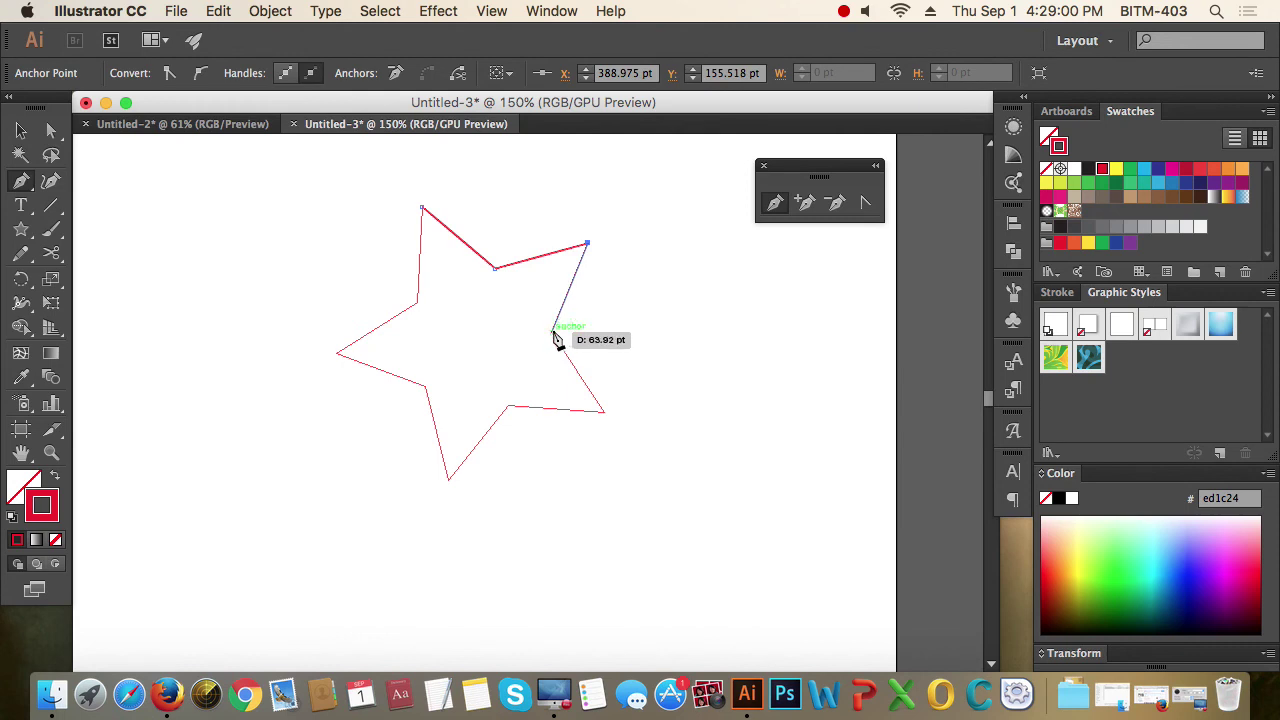
{"action": "left_click", "coordinate": [551, 330]}
{"action": "left_click", "coordinate": [604, 411]}
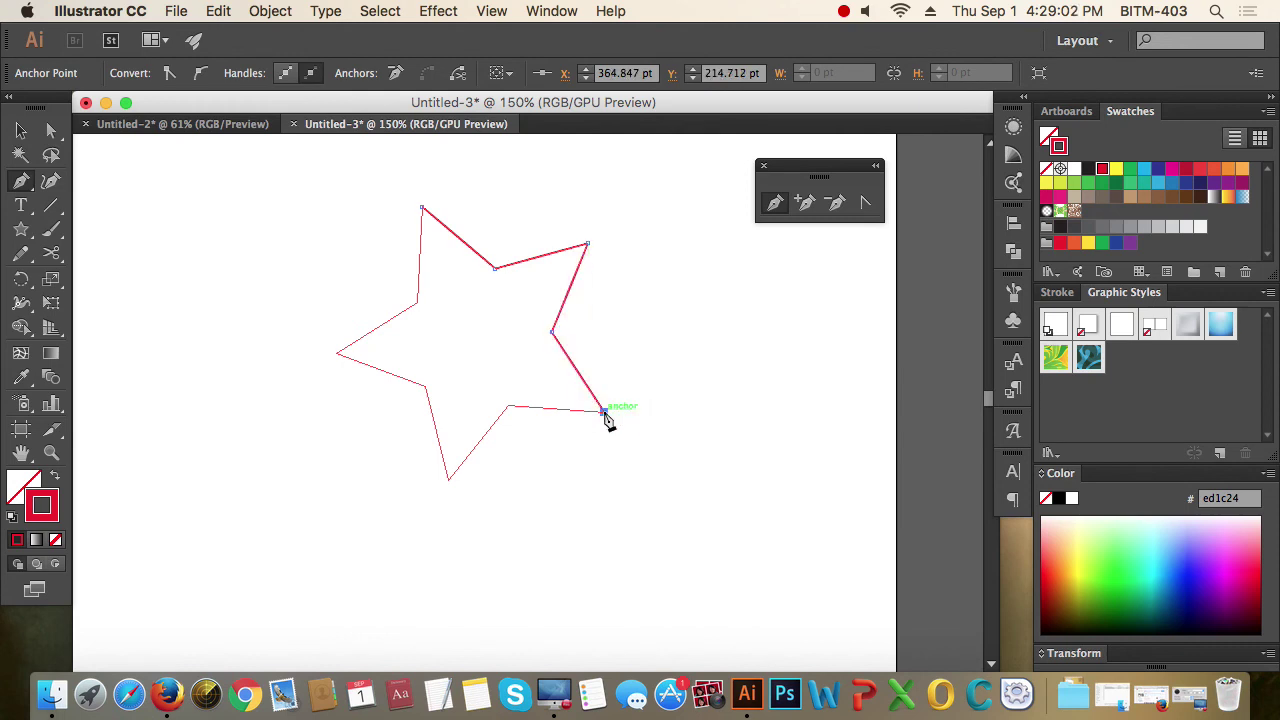
{"action": "left_click", "coordinate": [508, 406]}
{"action": "left_click", "coordinate": [449, 478]}
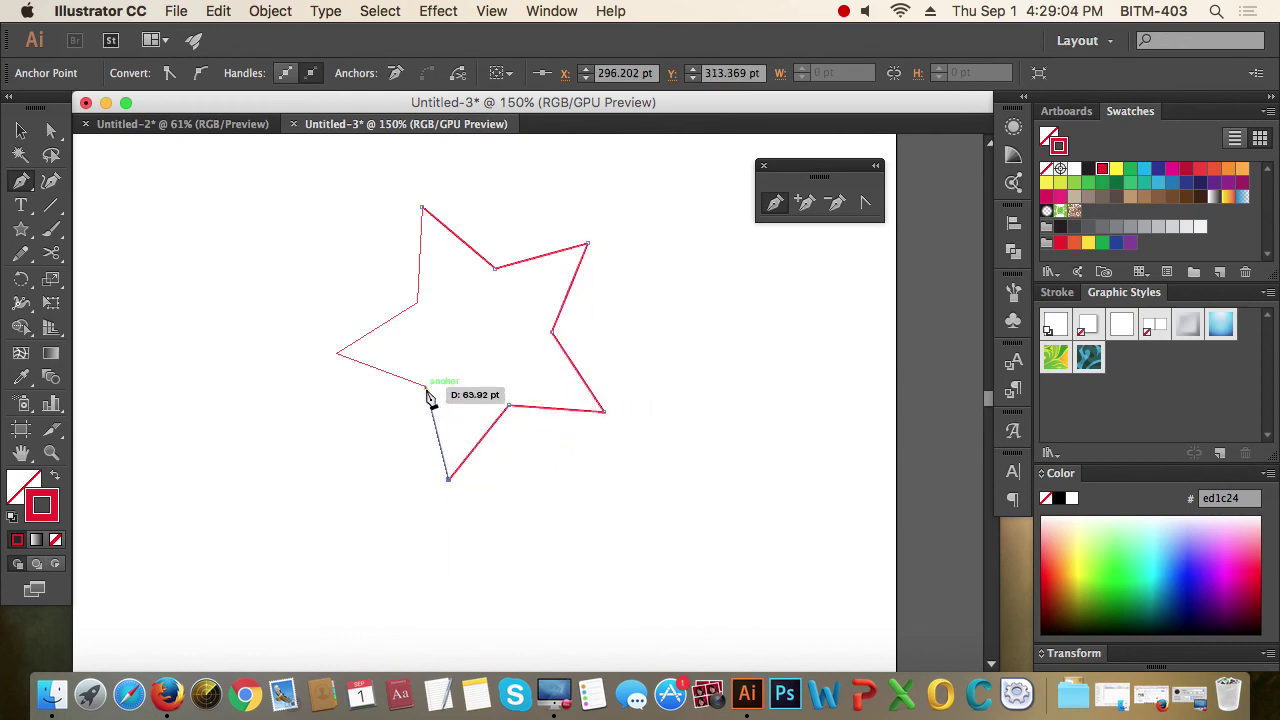
{"action": "left_click", "coordinate": [425, 387]}
{"action": "left_click", "coordinate": [337, 352]}
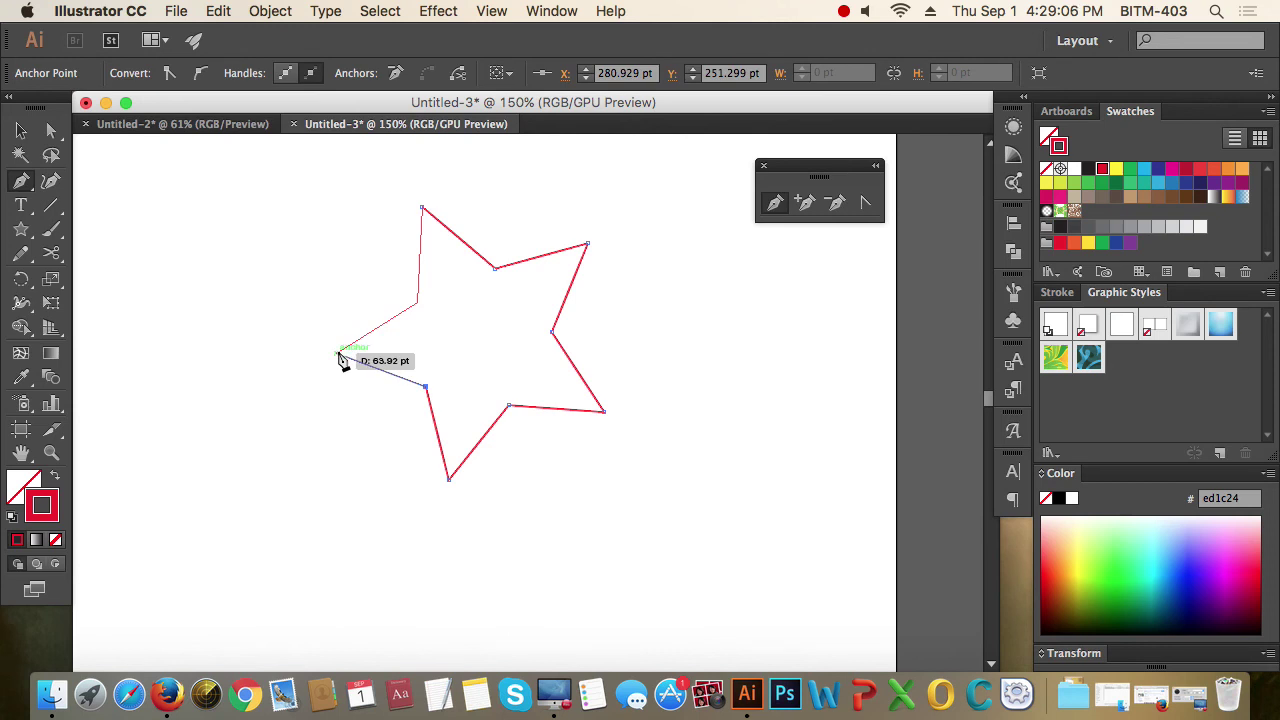
{"action": "left_click", "coordinate": [418, 302]}
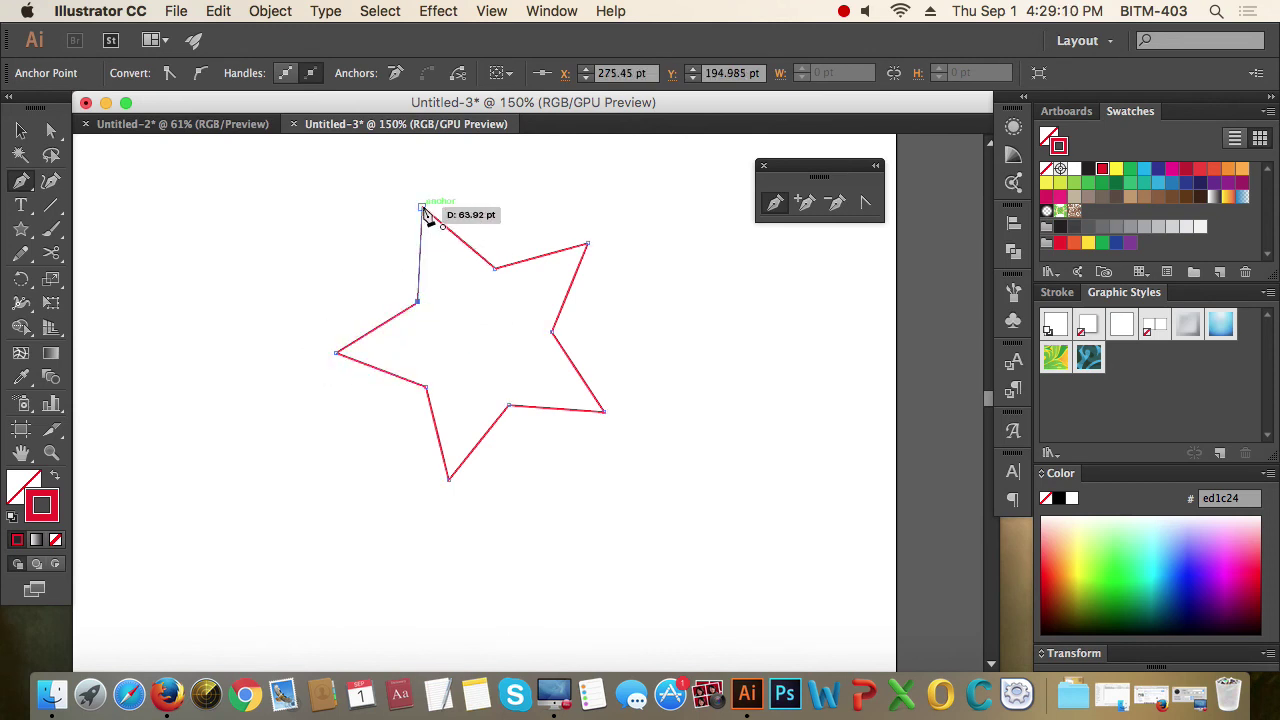
{"action": "left_click", "coordinate": [421, 208]}
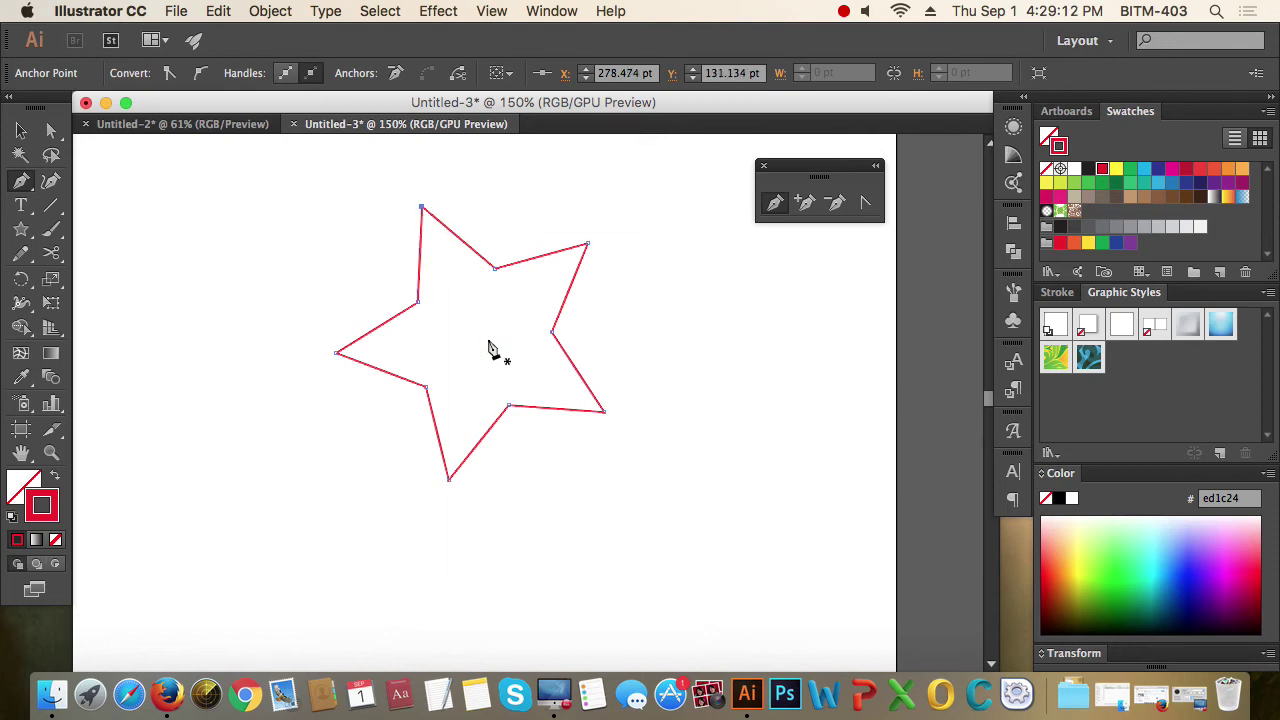
Drag the traced star off the guide to the right
{"action": "left_click", "coordinate": [22, 131]}
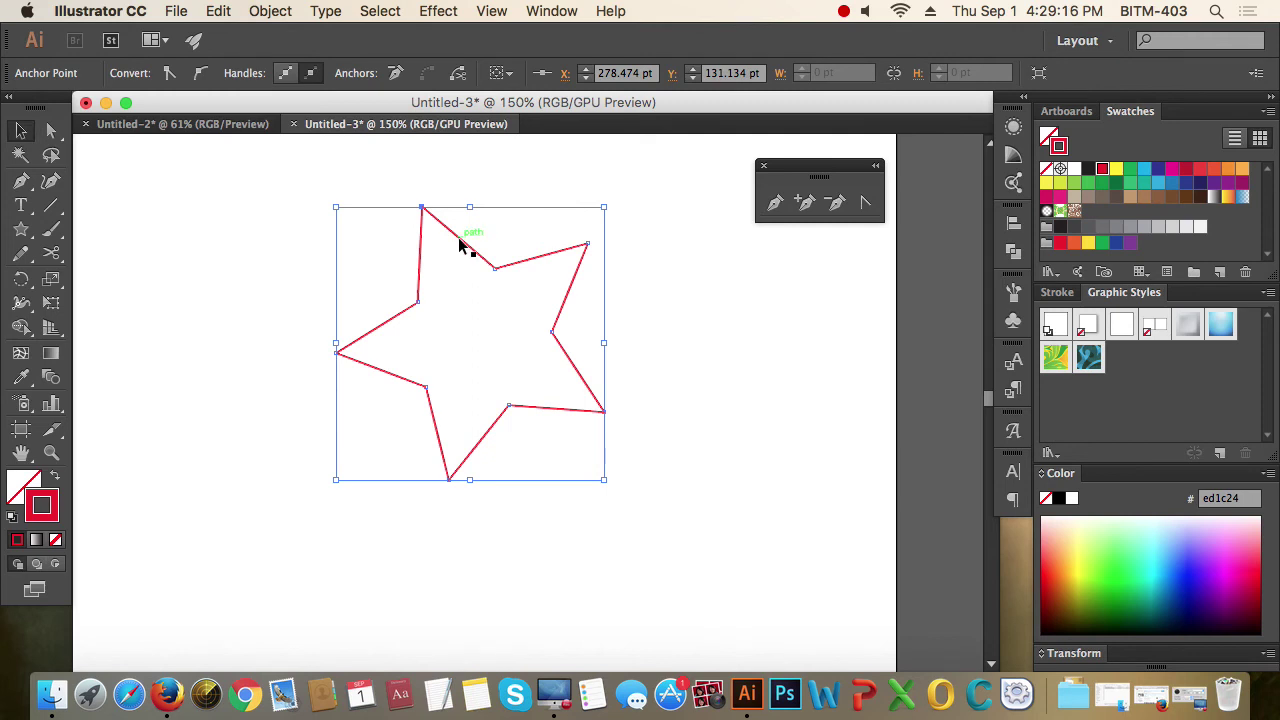
{"action": "left_click_drag", "start_coordinate": [466, 253], "coordinate": [738, 303]}
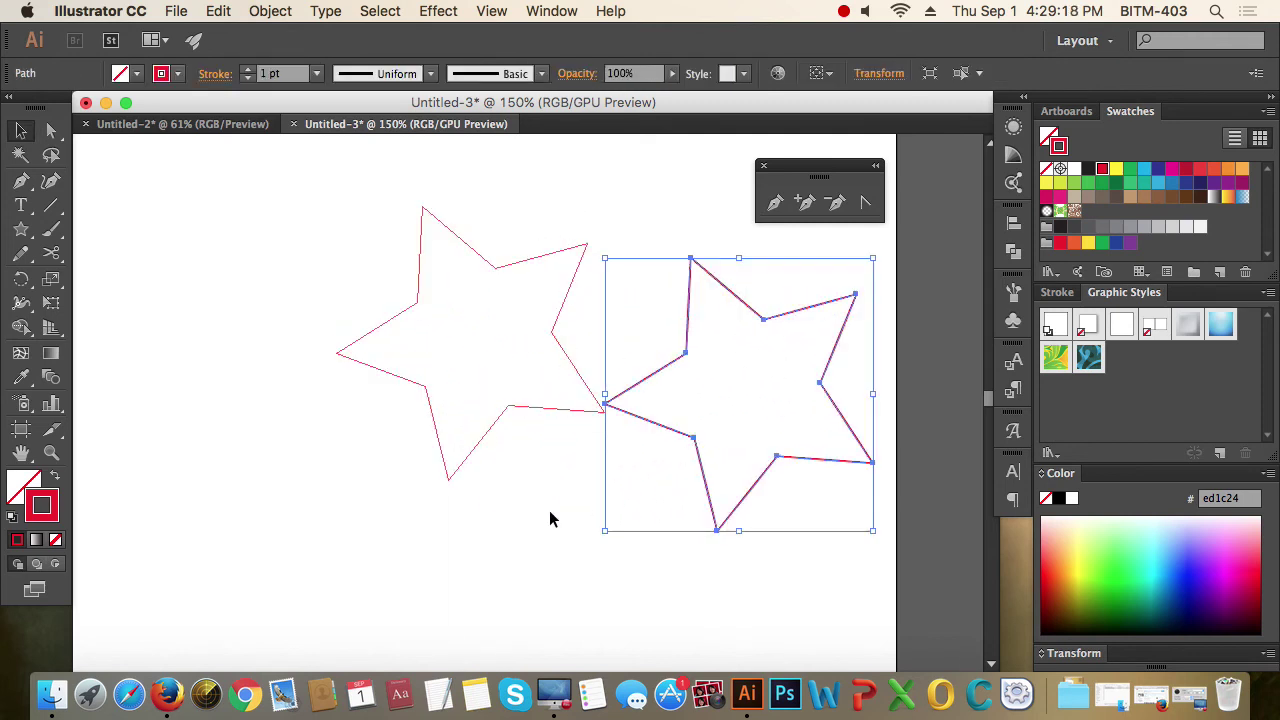
{"action": "left_click", "coordinate": [533, 525]}
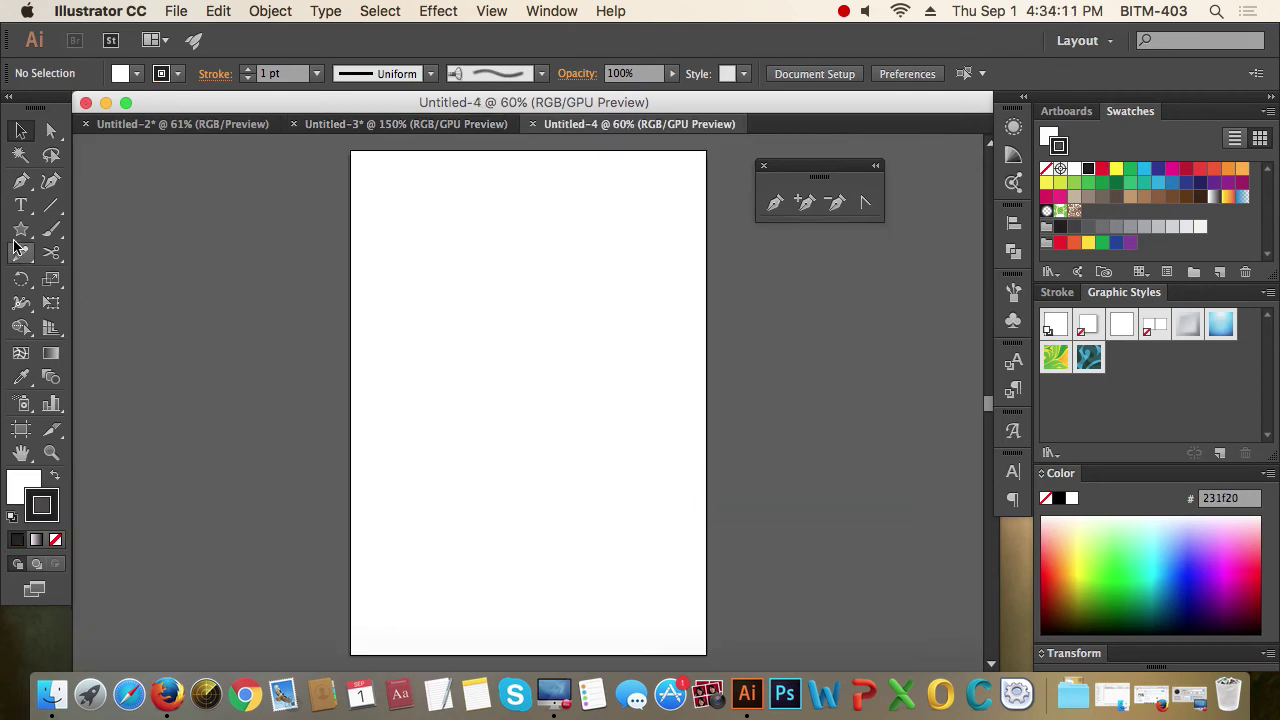
Draw a five-point star in the middle of the page and open the Effect menu
{"action": "left_click", "coordinate": [21, 229]}
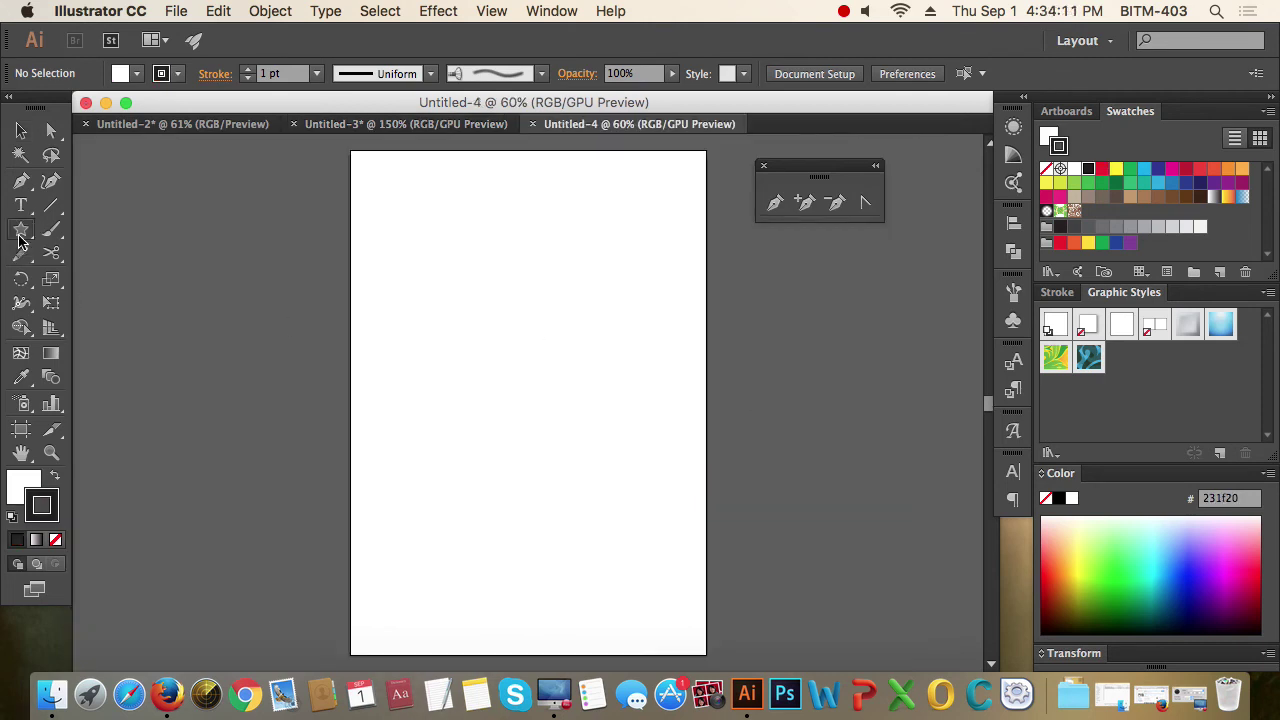
{"action": "left_click_drag", "start_coordinate": [517, 379], "coordinate": [607, 432]}
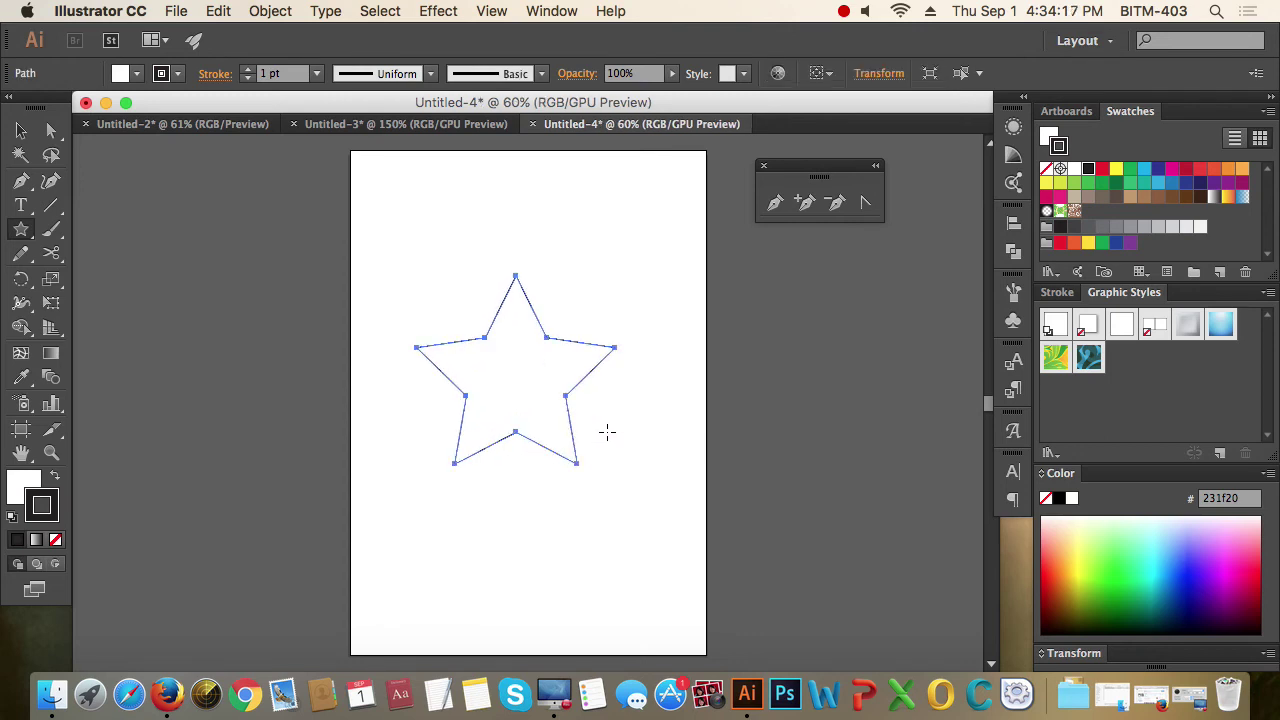
{"action": "key", "text": "v"}
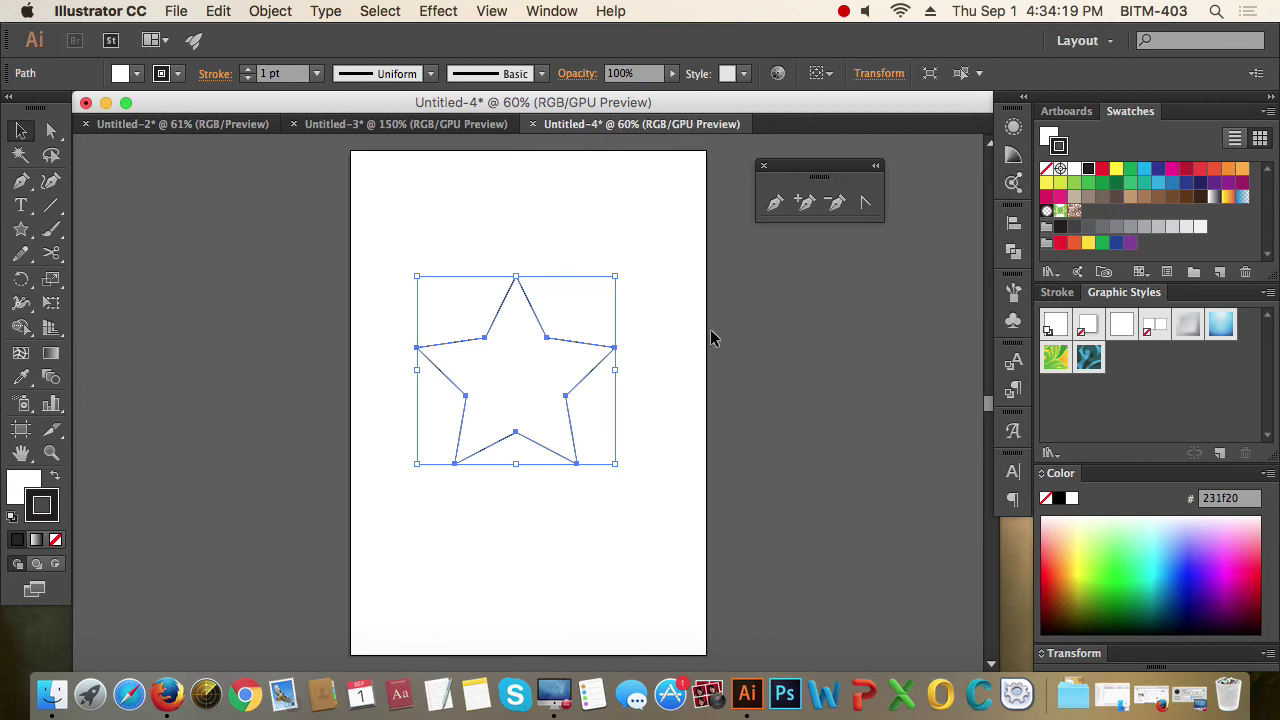
{"action": "left_click", "coordinate": [438, 11]}
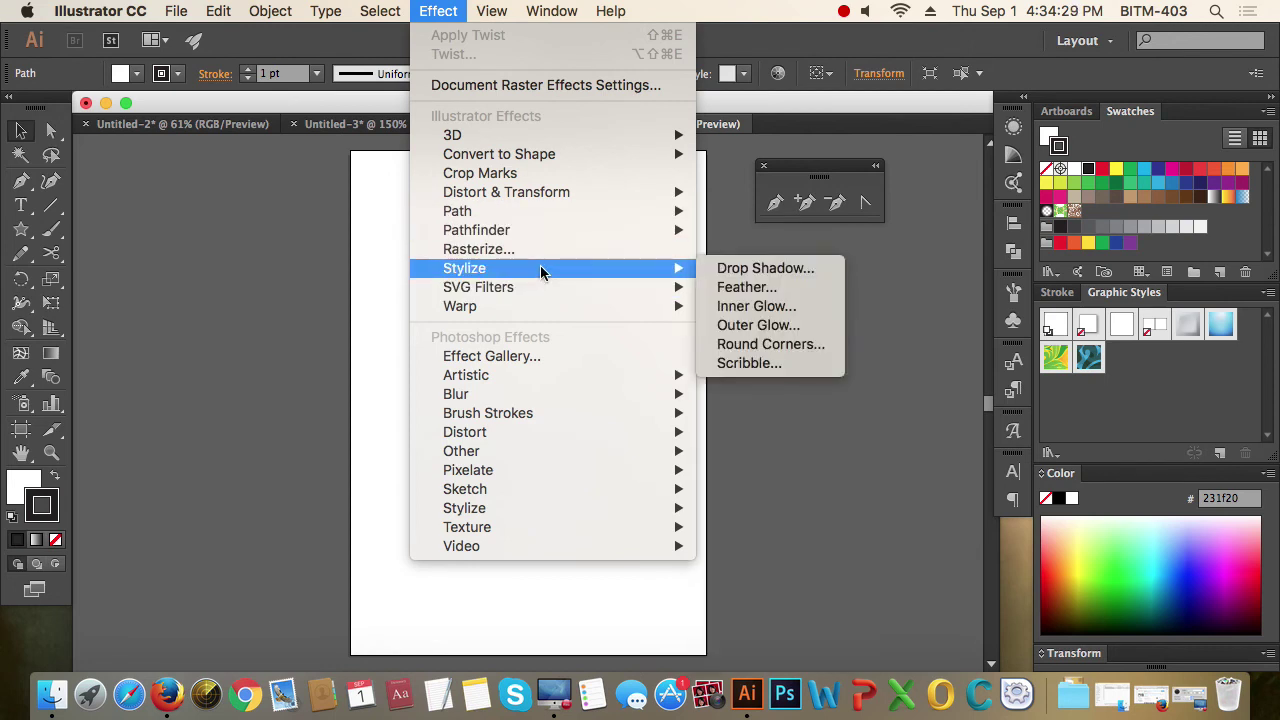
{"action": "mouse_move", "coordinate": [506, 192]}
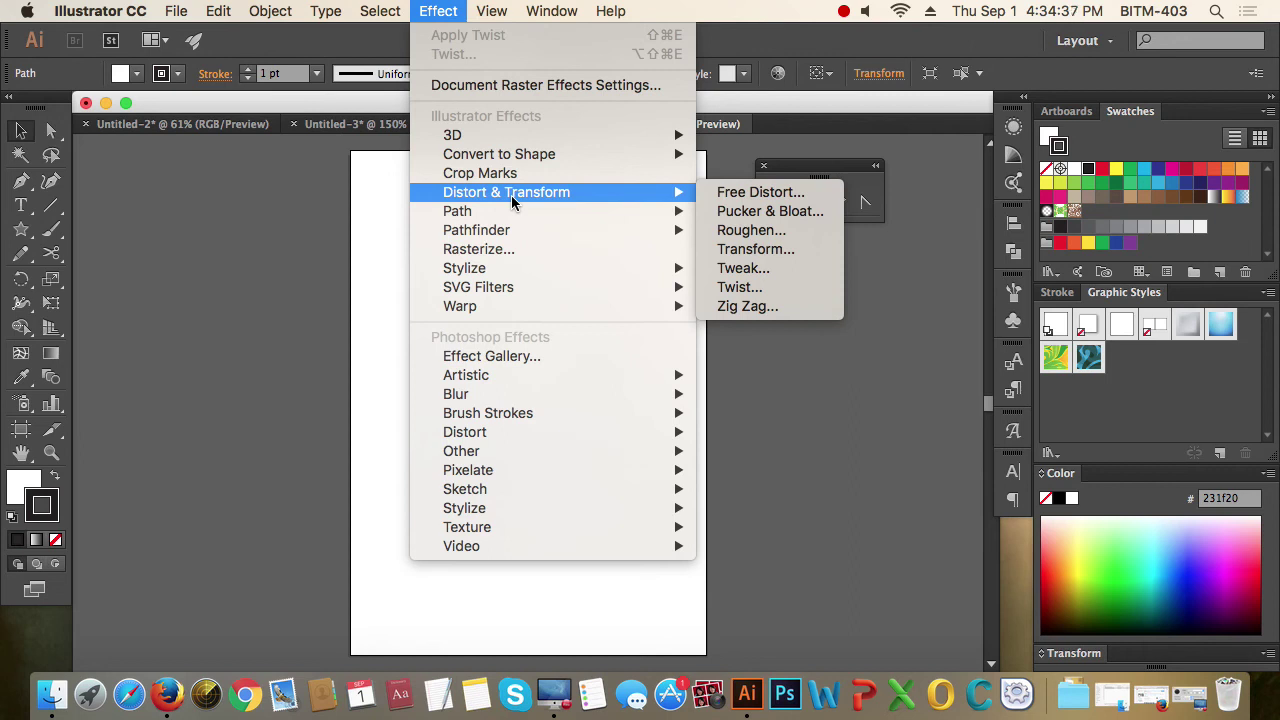
Apply a 45° Twist distortion to the selected star, with preview on
{"action": "left_click", "coordinate": [740, 287]}
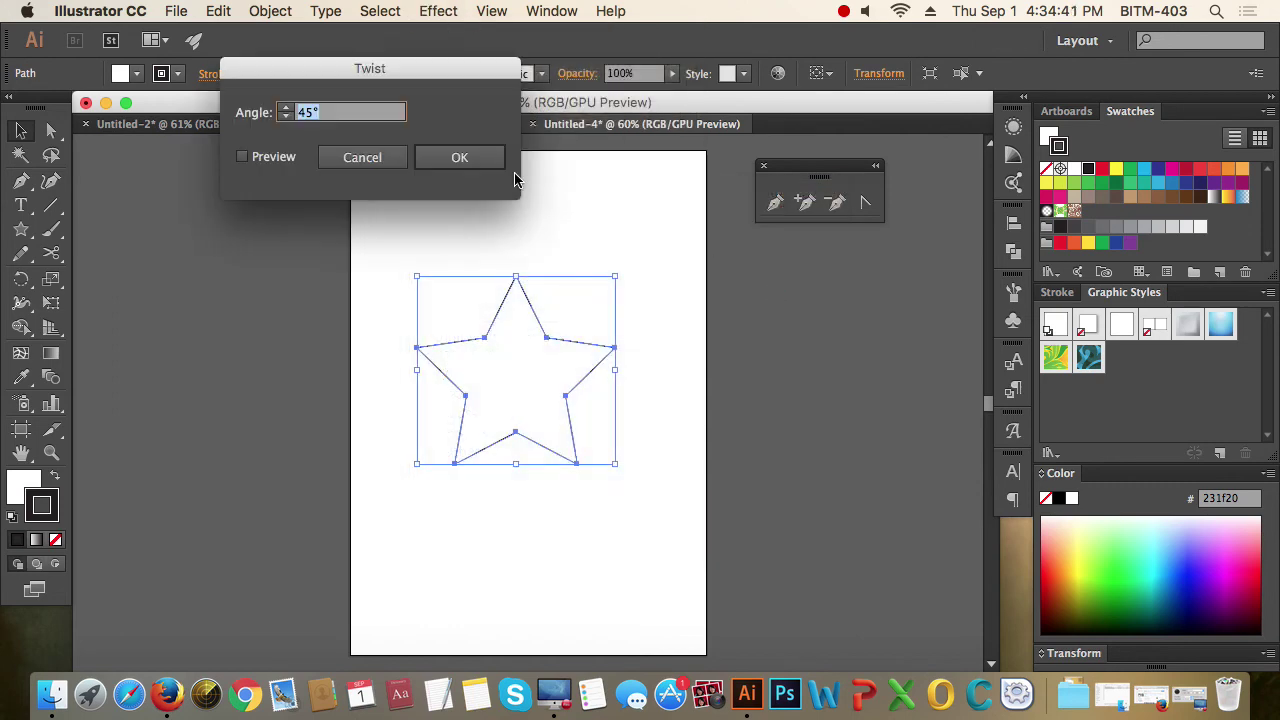
{"action": "left_click_drag", "start_coordinate": [394, 69], "coordinate": [880, 194]}
{"action": "left_click", "coordinate": [762, 285]}
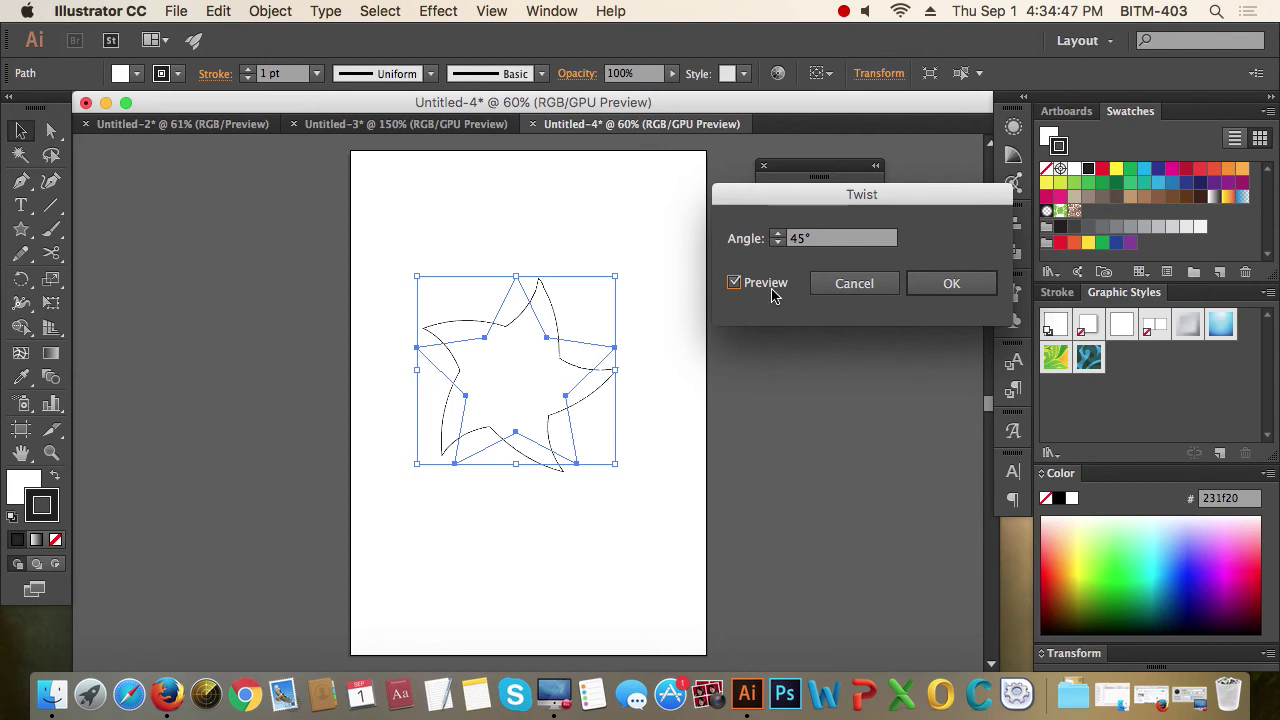
{"action": "left_click_drag", "start_coordinate": [823, 240], "coordinate": [780, 245]}
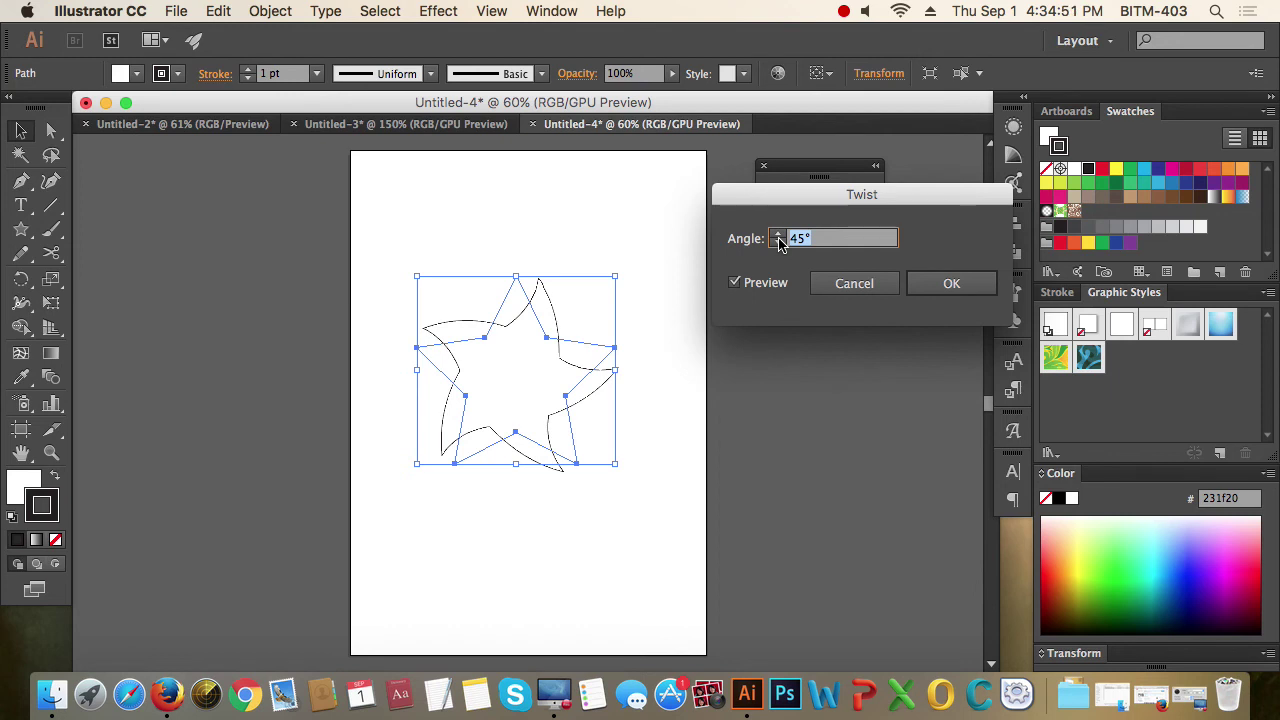
{"action": "left_click", "coordinate": [958, 288]}
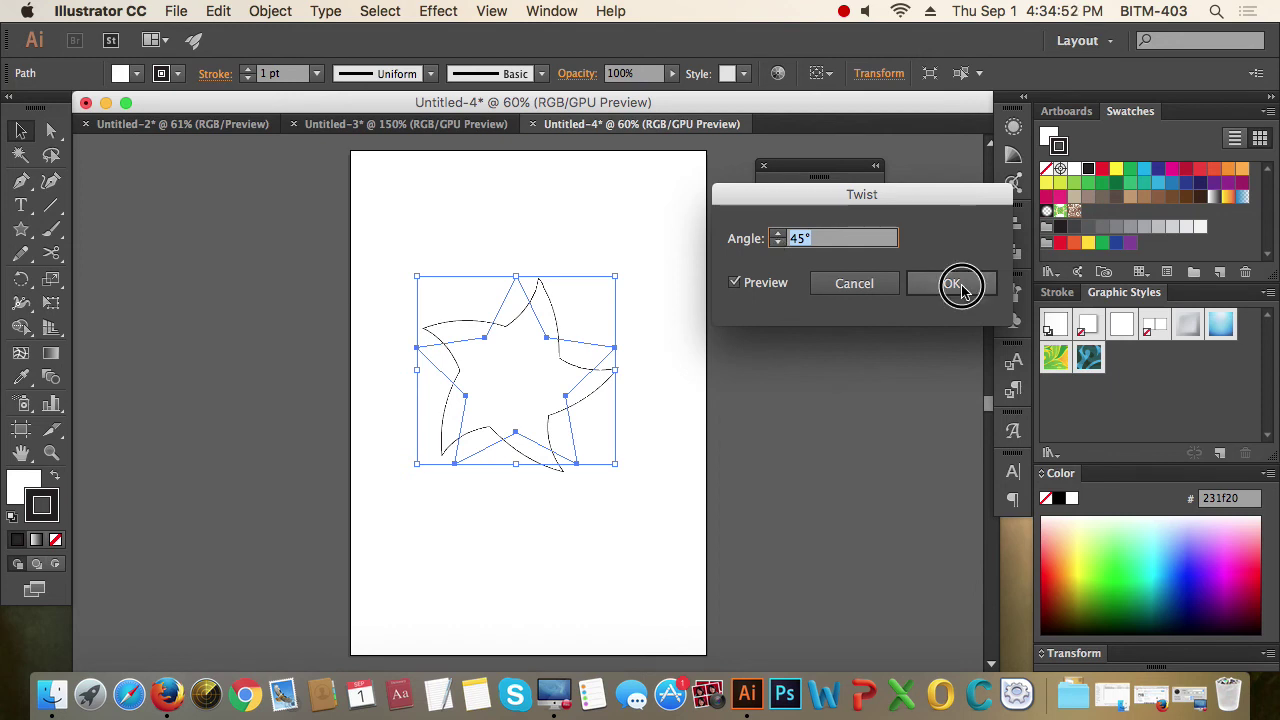
Deselect and reselect the star to inspect its swirled, curved-armed outline
{"action": "left_click", "coordinate": [675, 425]}
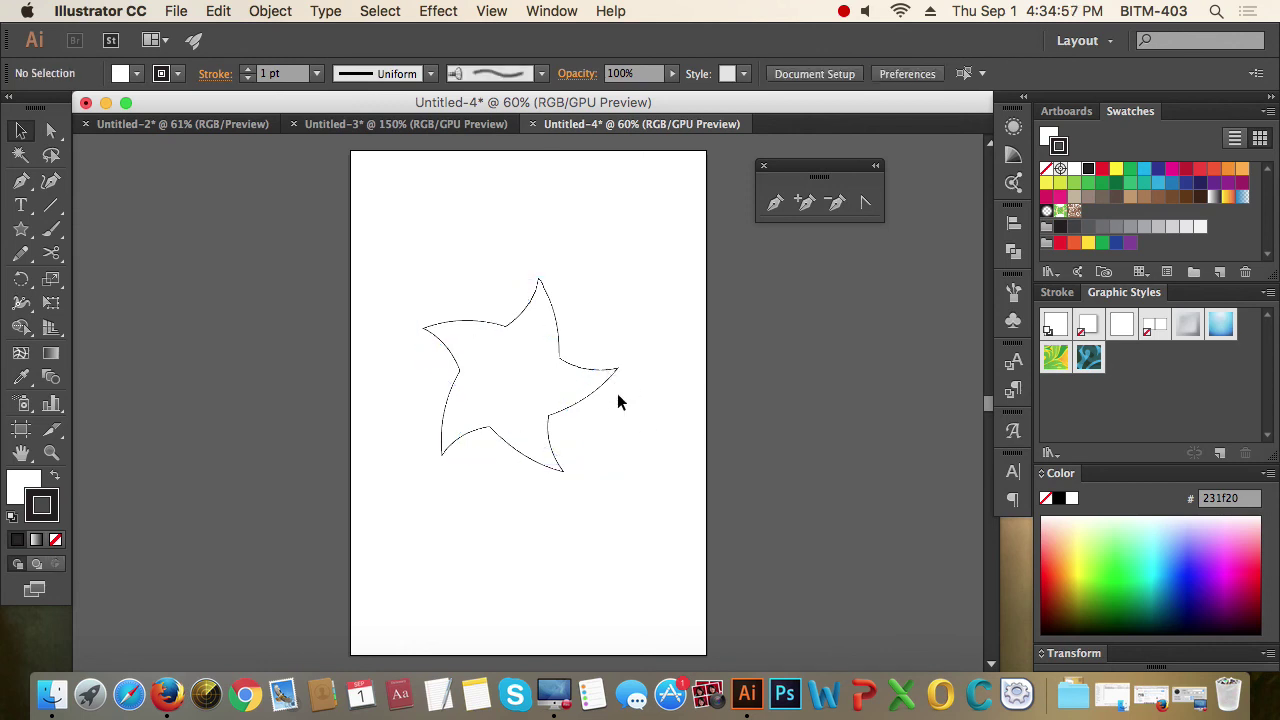
{"action": "left_click", "coordinate": [603, 389]}
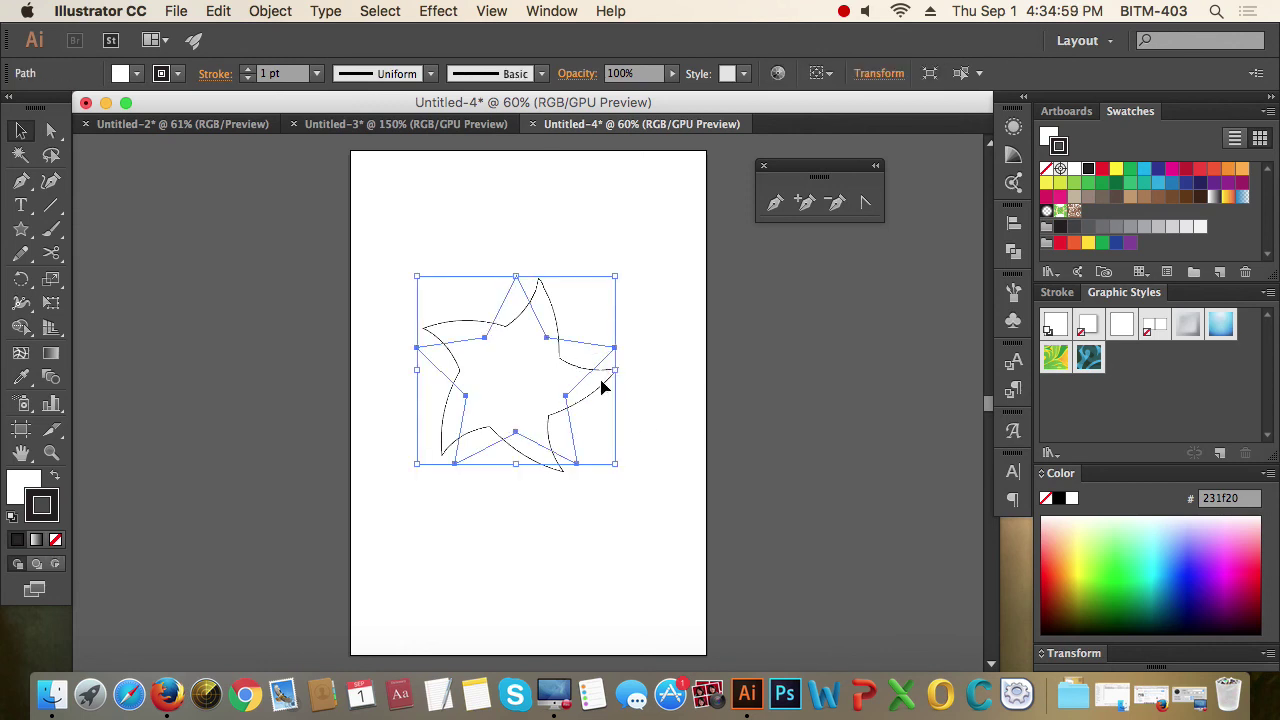
{"action": "left_click", "coordinate": [677, 390]}
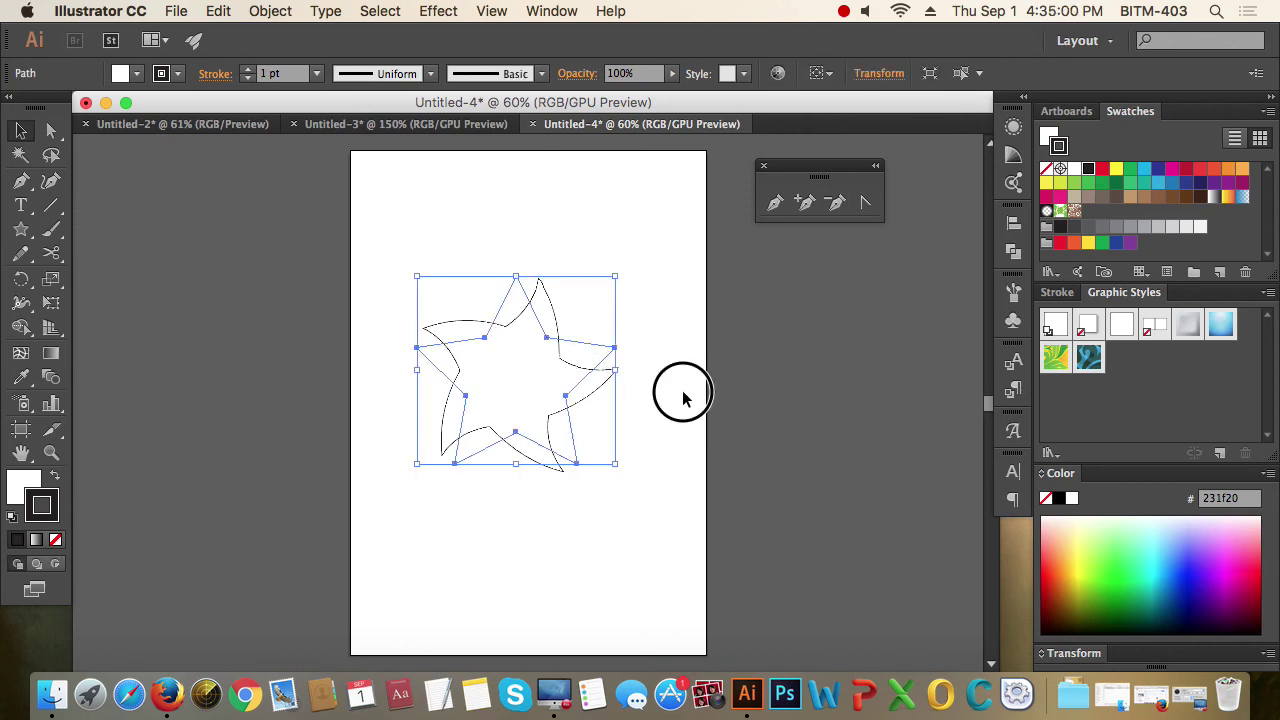
{"action": "left_click", "coordinate": [599, 386]}
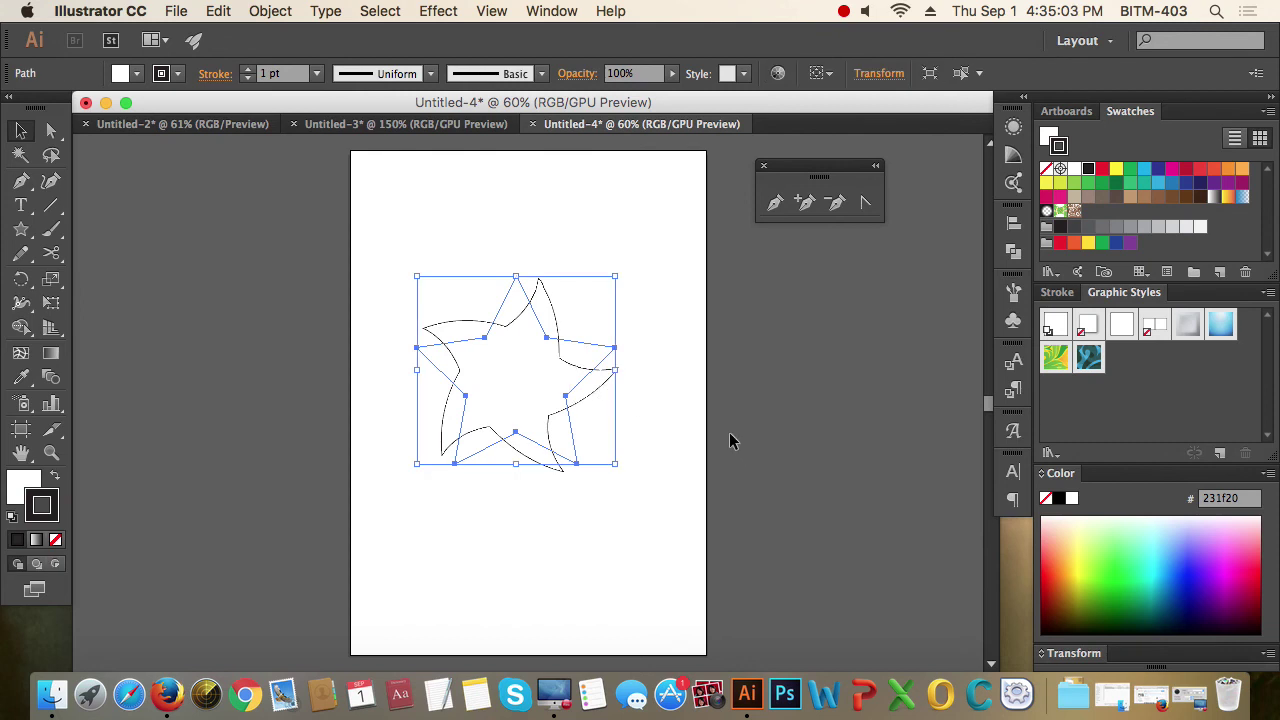
Zoom in on the twisted star, then run Object > Expand Appearance to make its curves real paths
{"action": "left_click", "coordinate": [528, 406]}
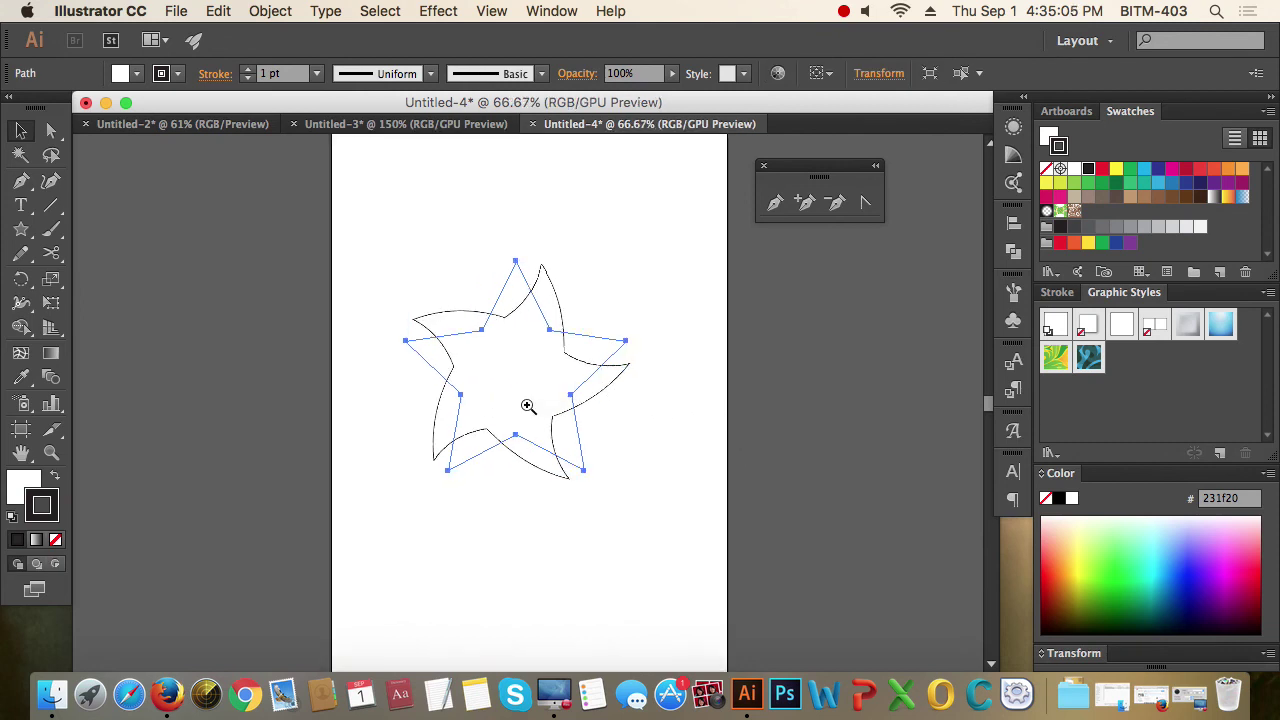
{"action": "left_click", "coordinate": [534, 403]}
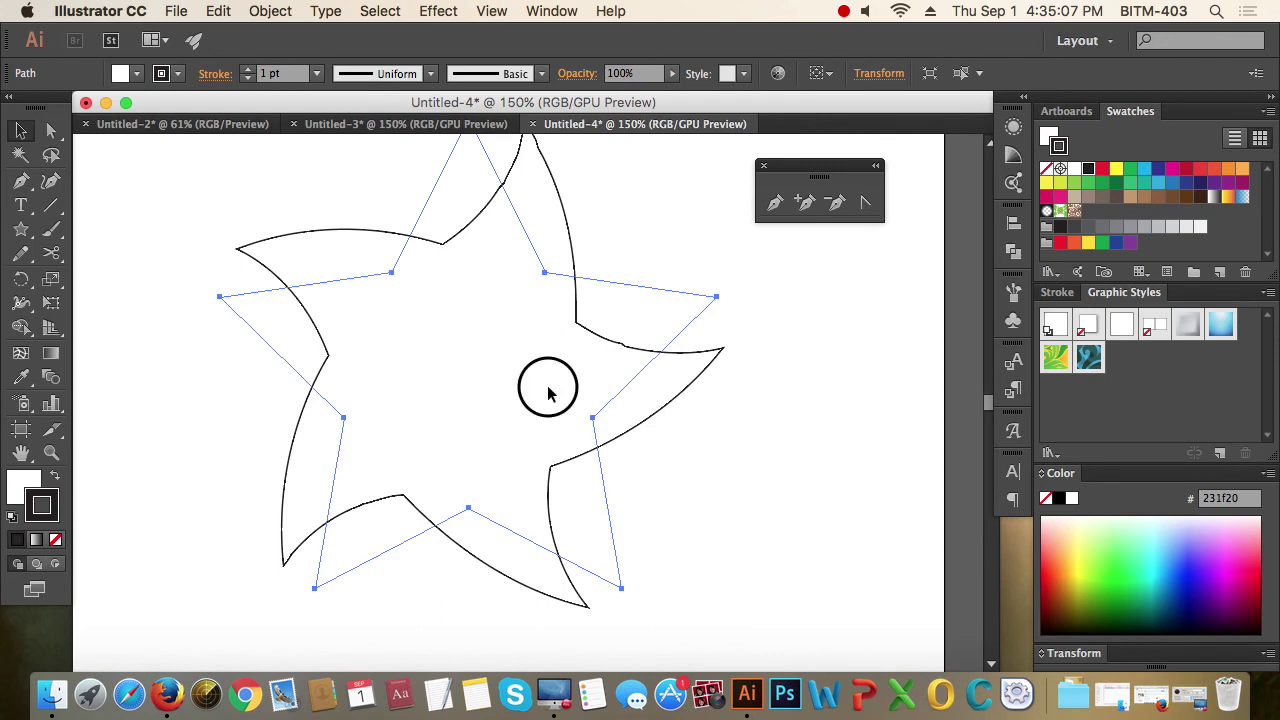
{"action": "key", "text": "super+minus"}
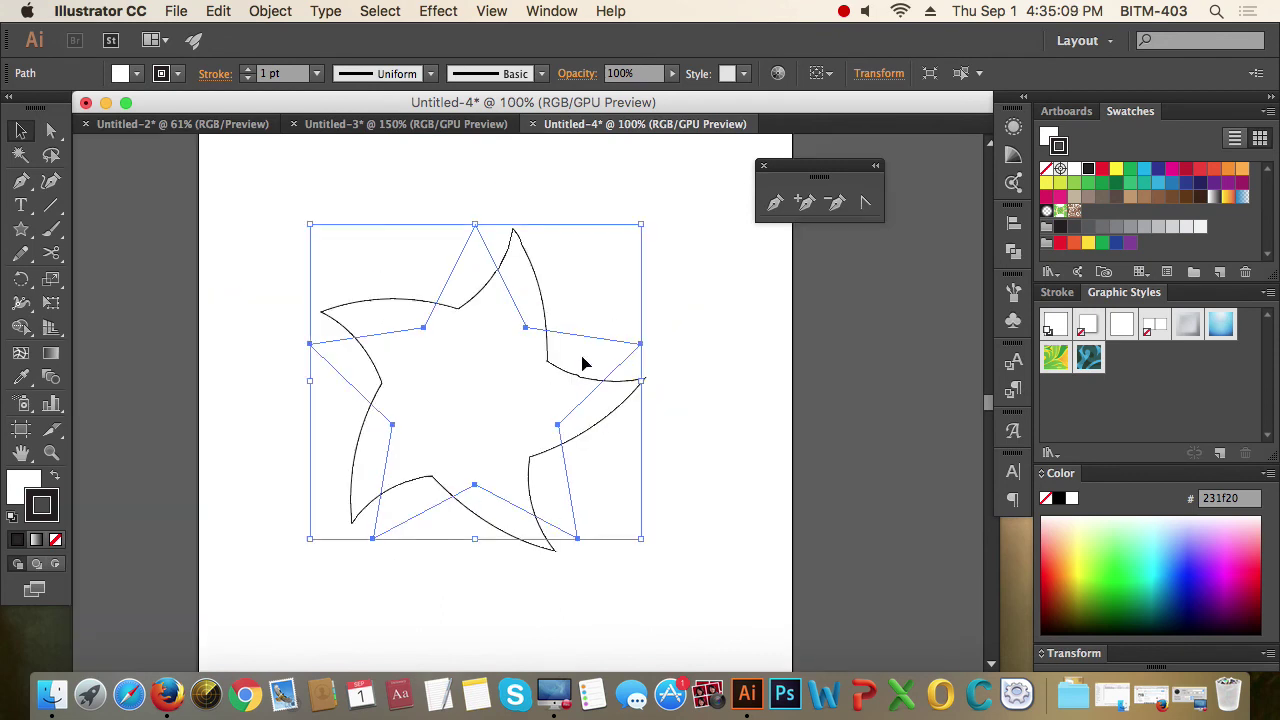
{"action": "left_click", "coordinate": [270, 11]}
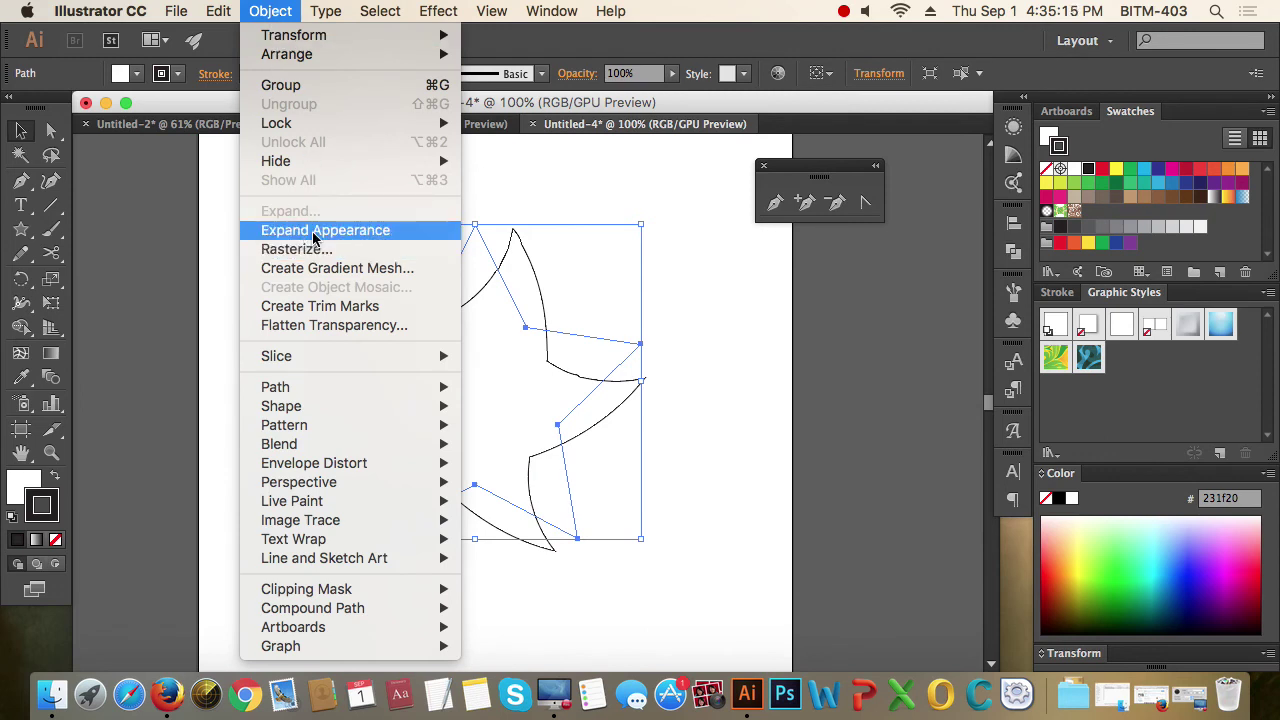
{"action": "left_click", "coordinate": [313, 232]}
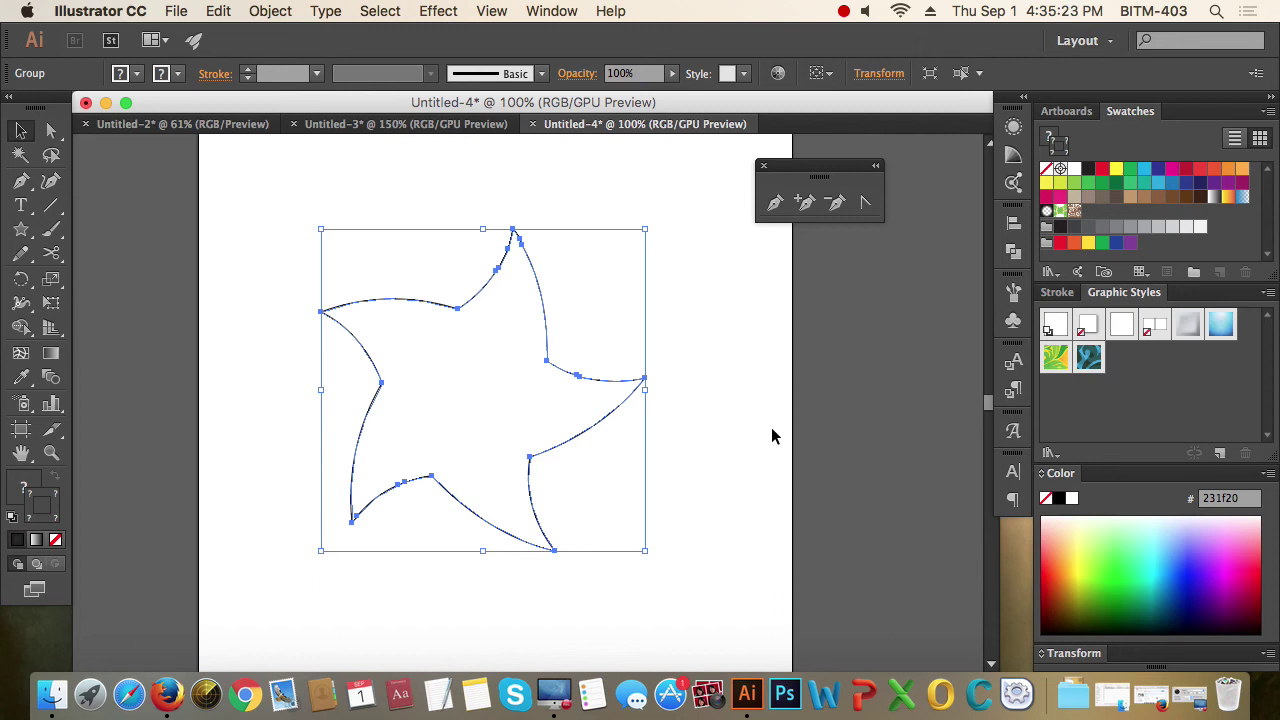
{"action": "right_click", "coordinate": [616, 382]}
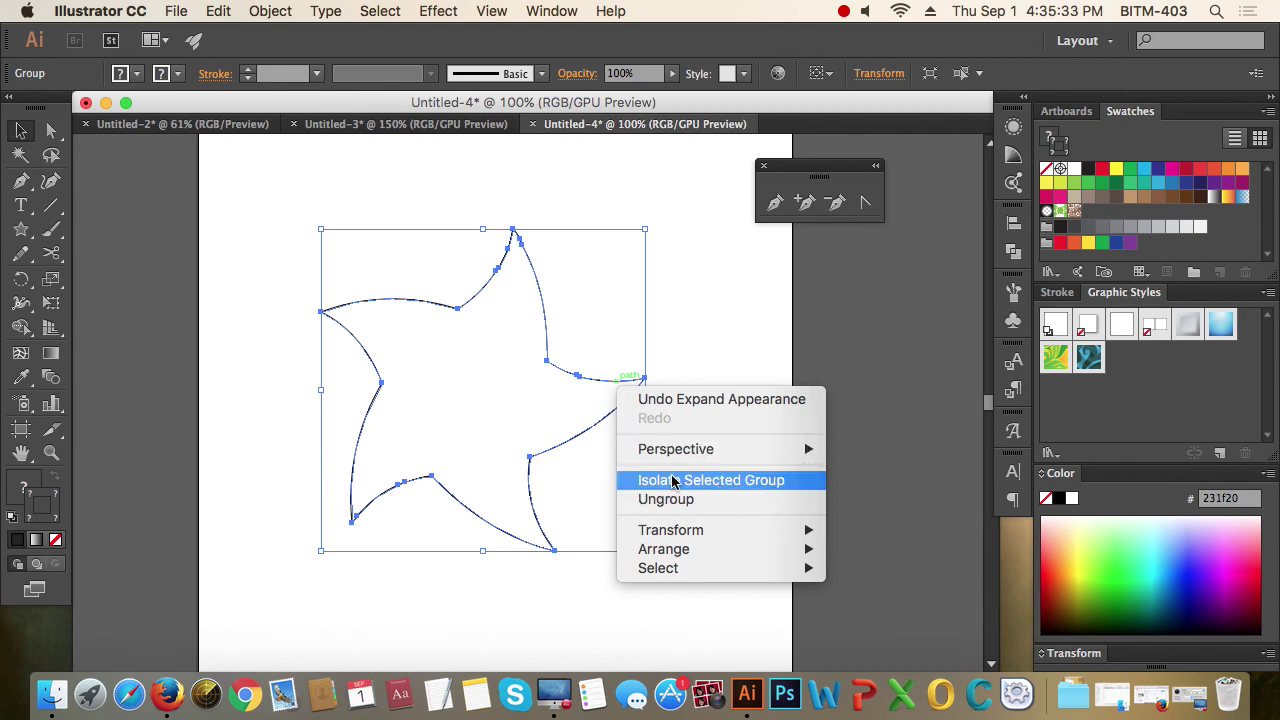
{"action": "left_click", "coordinate": [491, 11]}
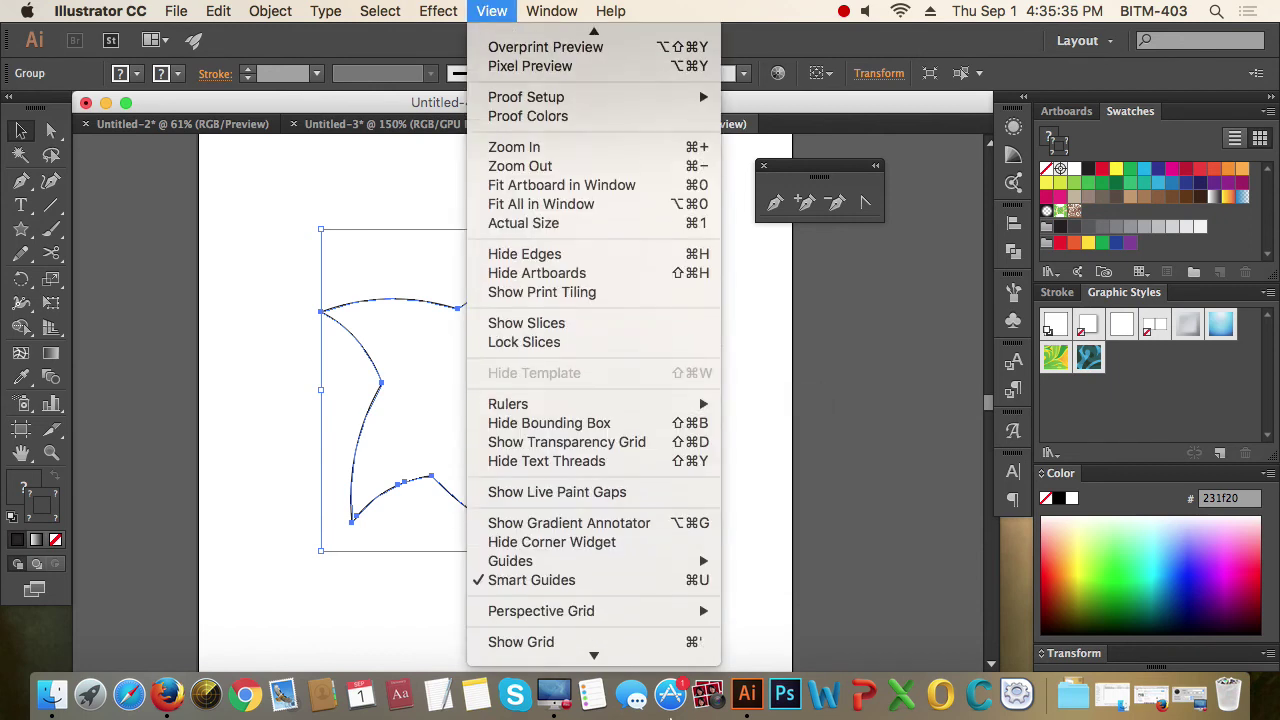
{"action": "mouse_move", "coordinate": [510, 485]}
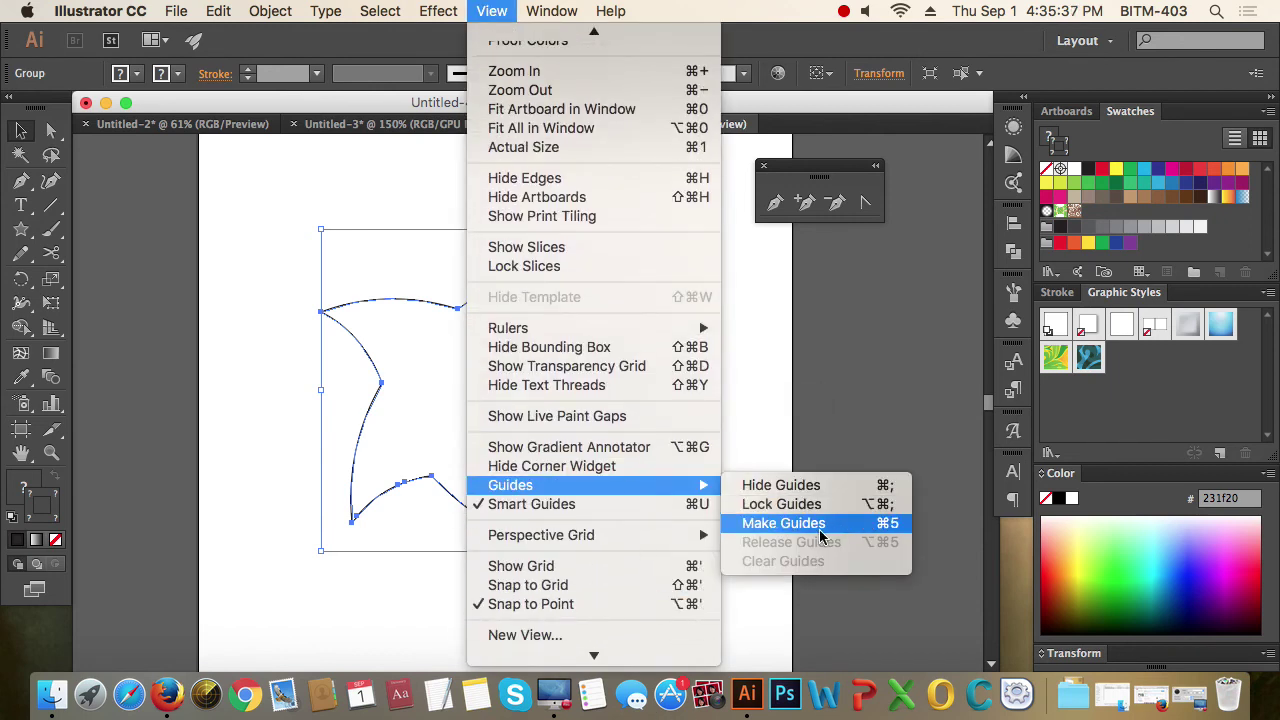
Turn the expanded star into guides and lock the guides
{"action": "left_click", "coordinate": [822, 537]}
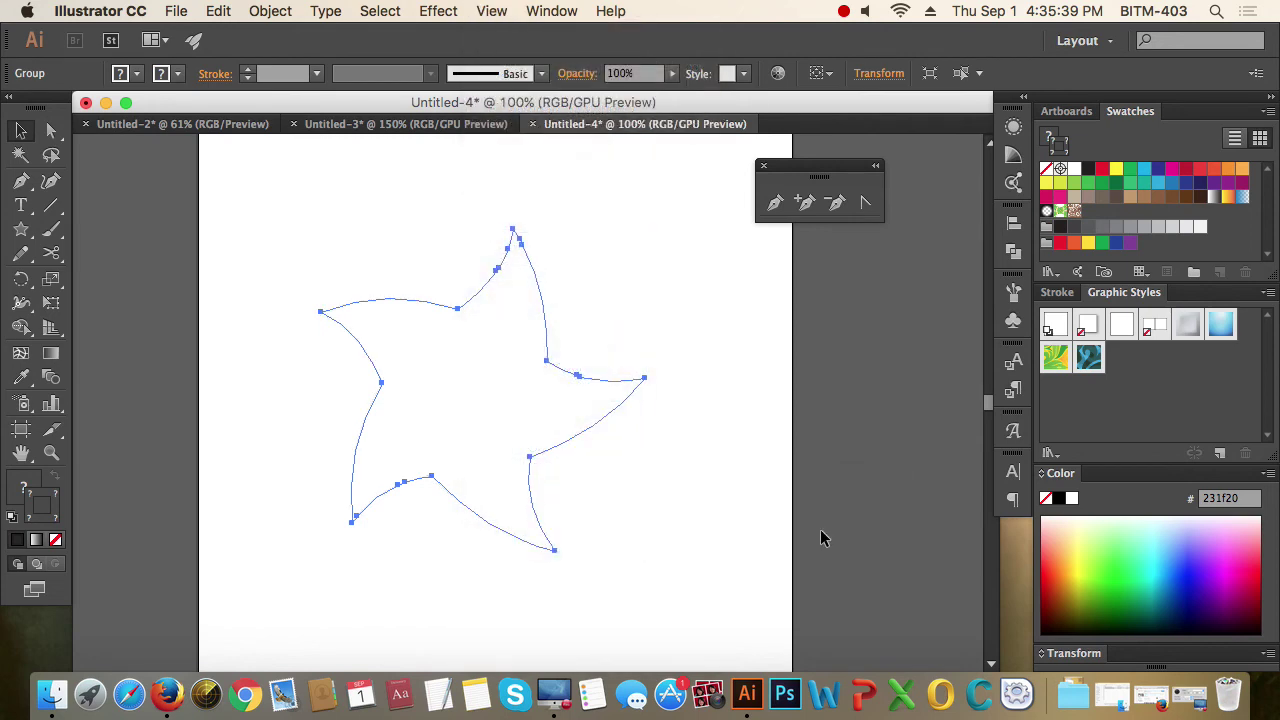
{"action": "left_click", "coordinate": [665, 478]}
{"action": "right_click", "coordinate": [656, 474]}
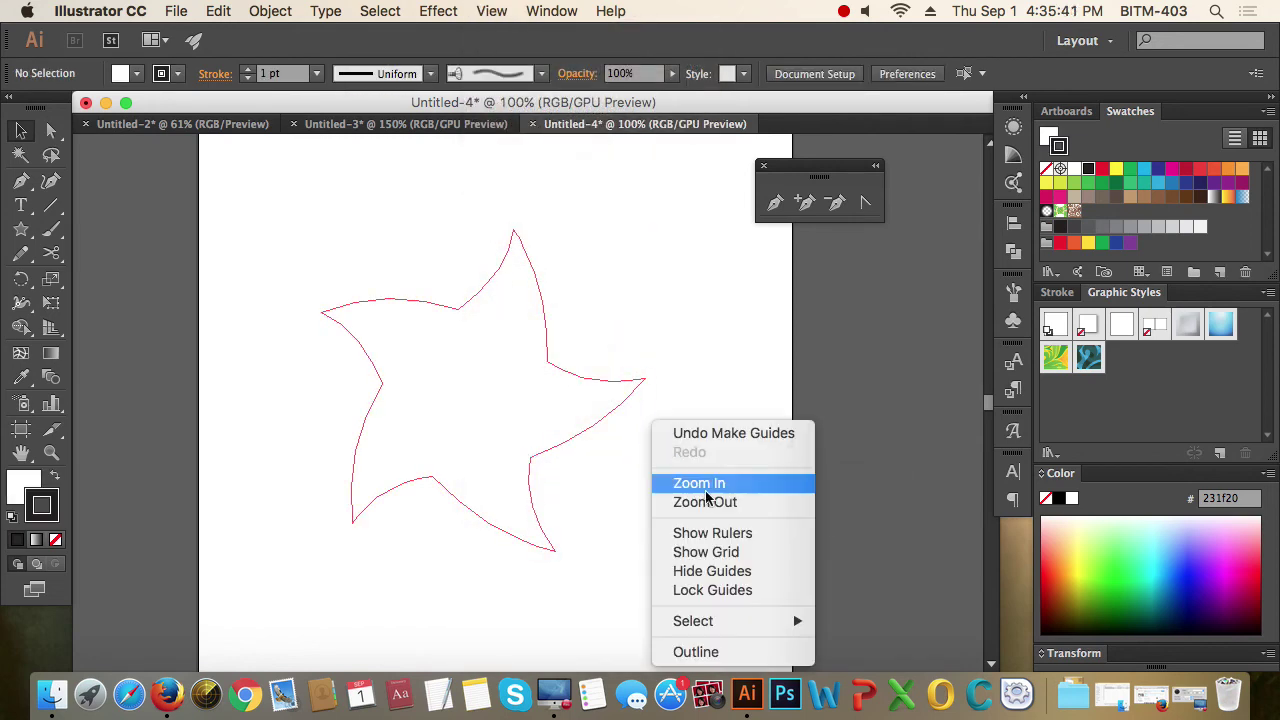
{"action": "left_click", "coordinate": [742, 586]}
Move the floating Pen tools panel further to the right
{"action": "left_click_drag", "start_coordinate": [647, 492], "coordinate": [477, 367]}
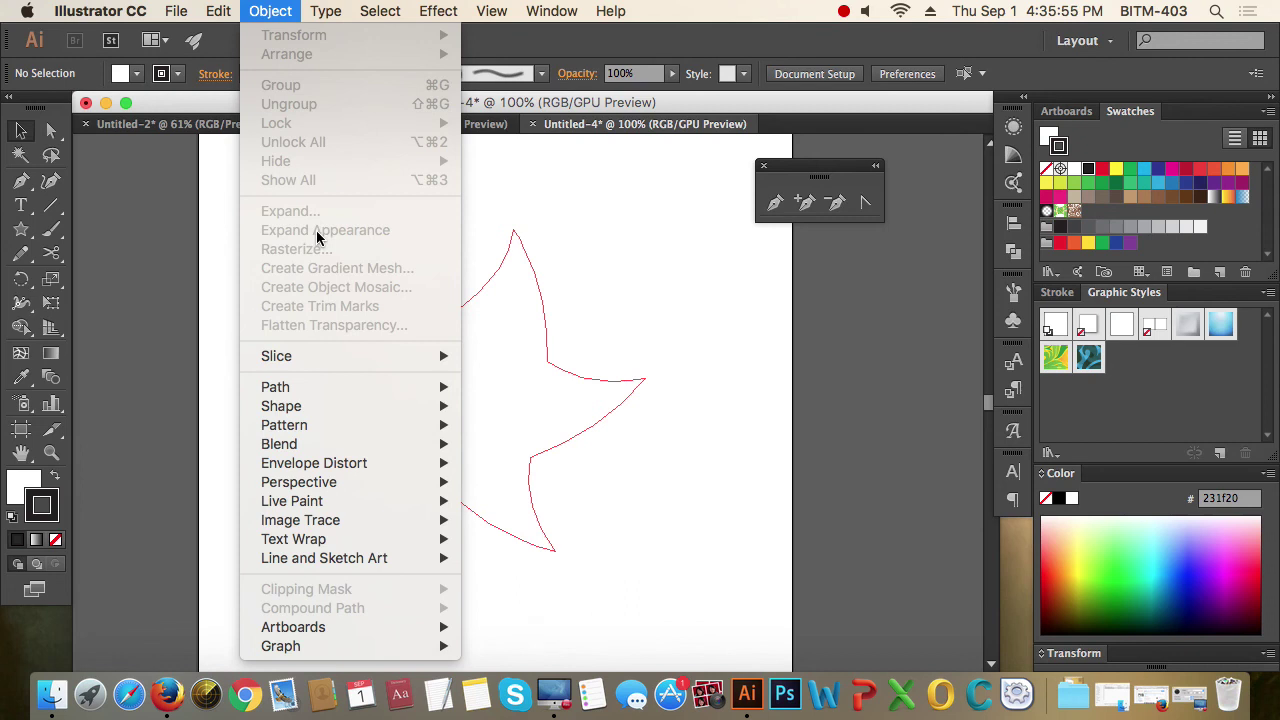
{"action": "left_click", "coordinate": [585, 258]}
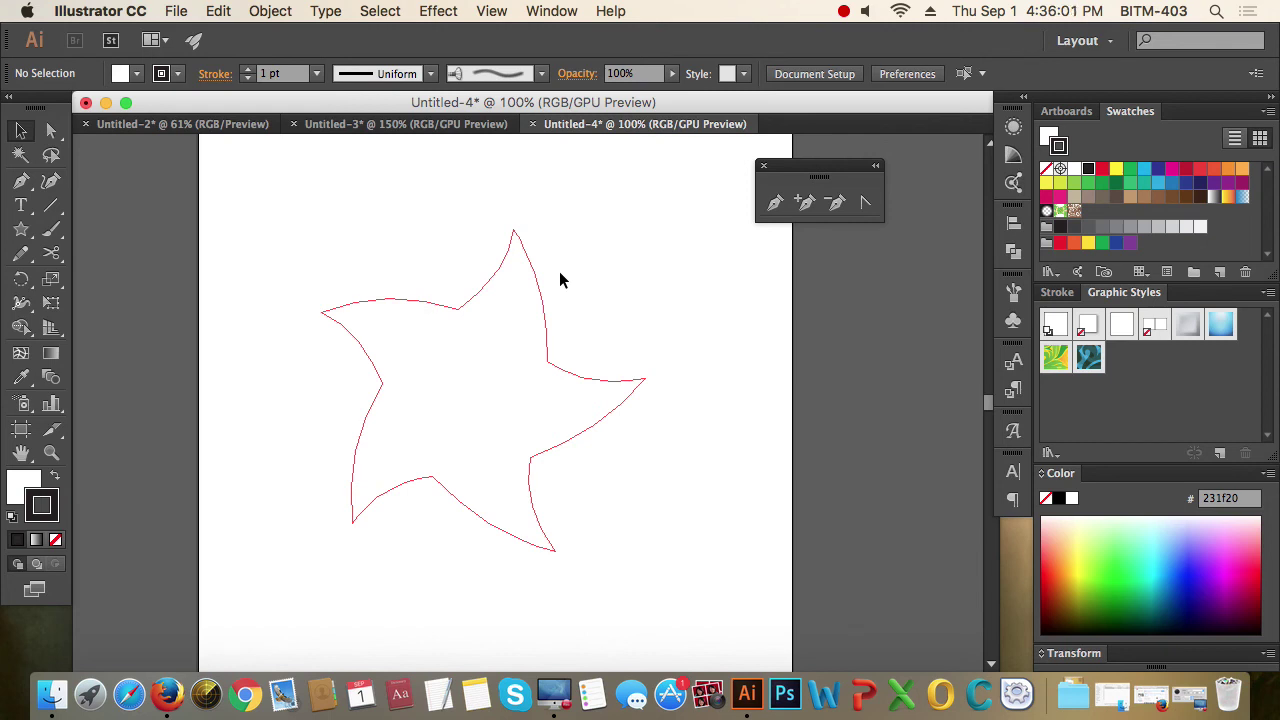
{"action": "left_click", "coordinate": [505, 11]}
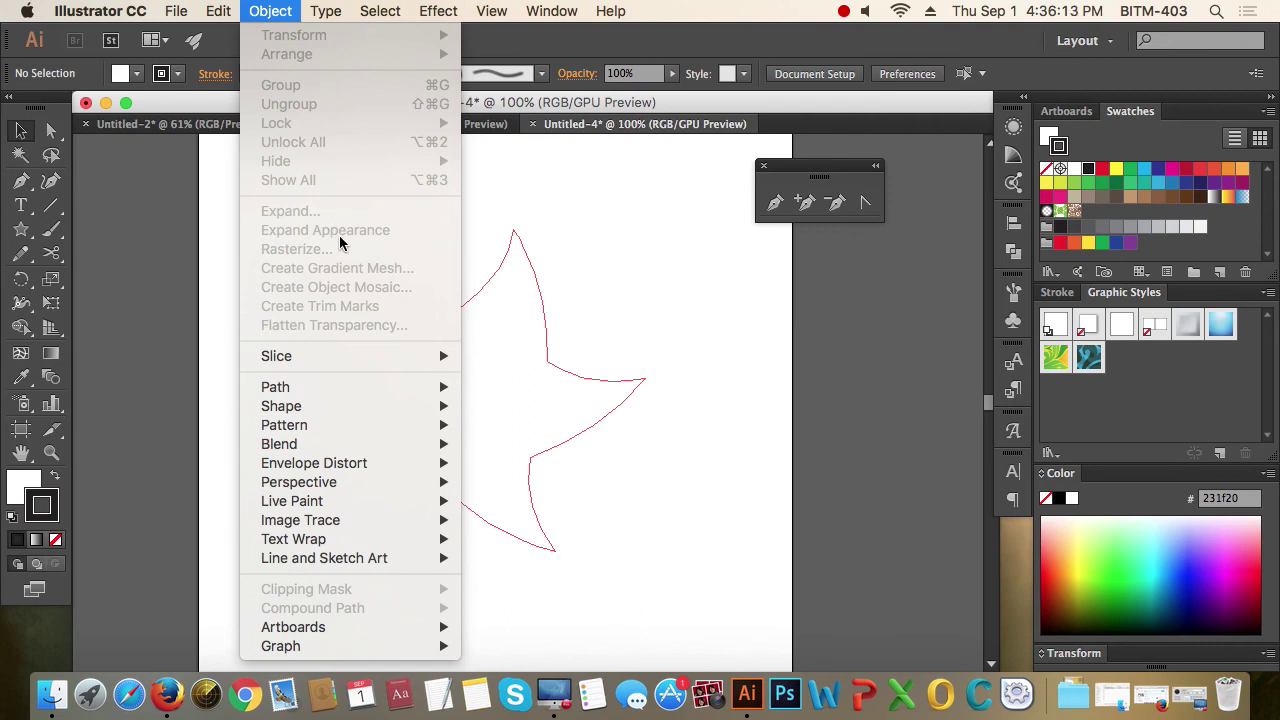
{"action": "left_click", "coordinate": [640, 277]}
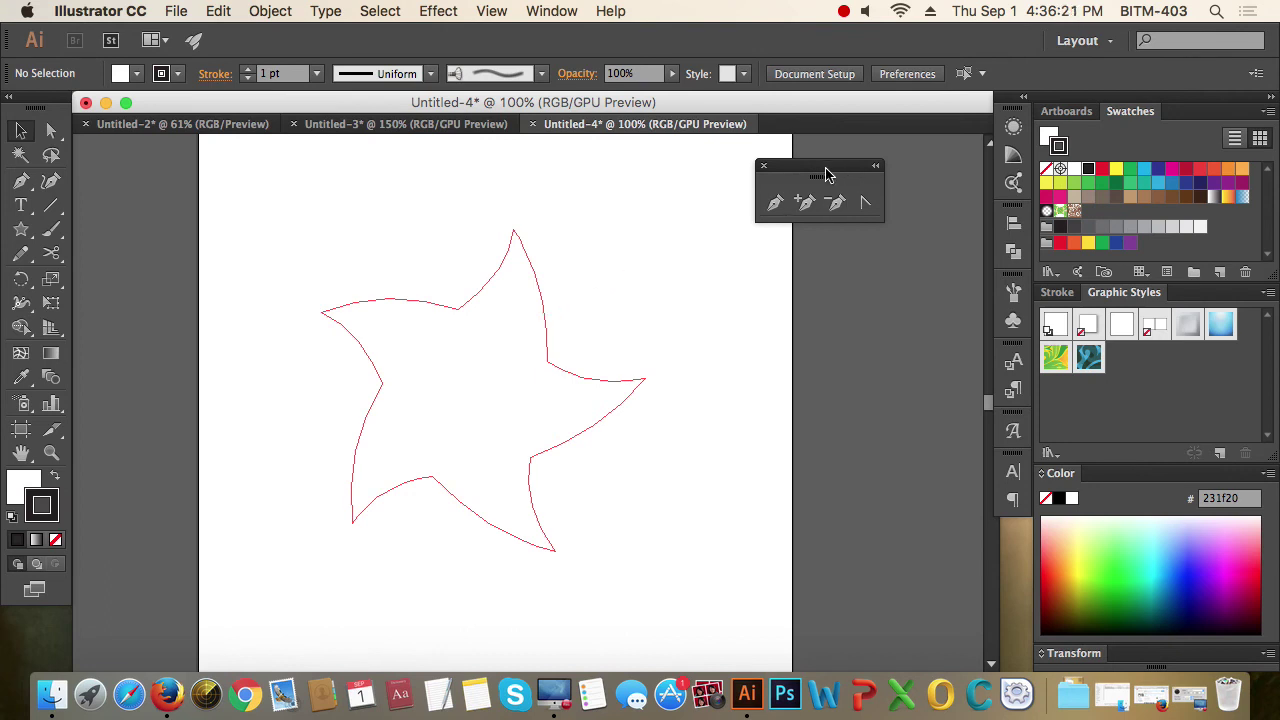
{"action": "left_click_drag", "start_coordinate": [826, 170], "coordinate": [899, 167]}
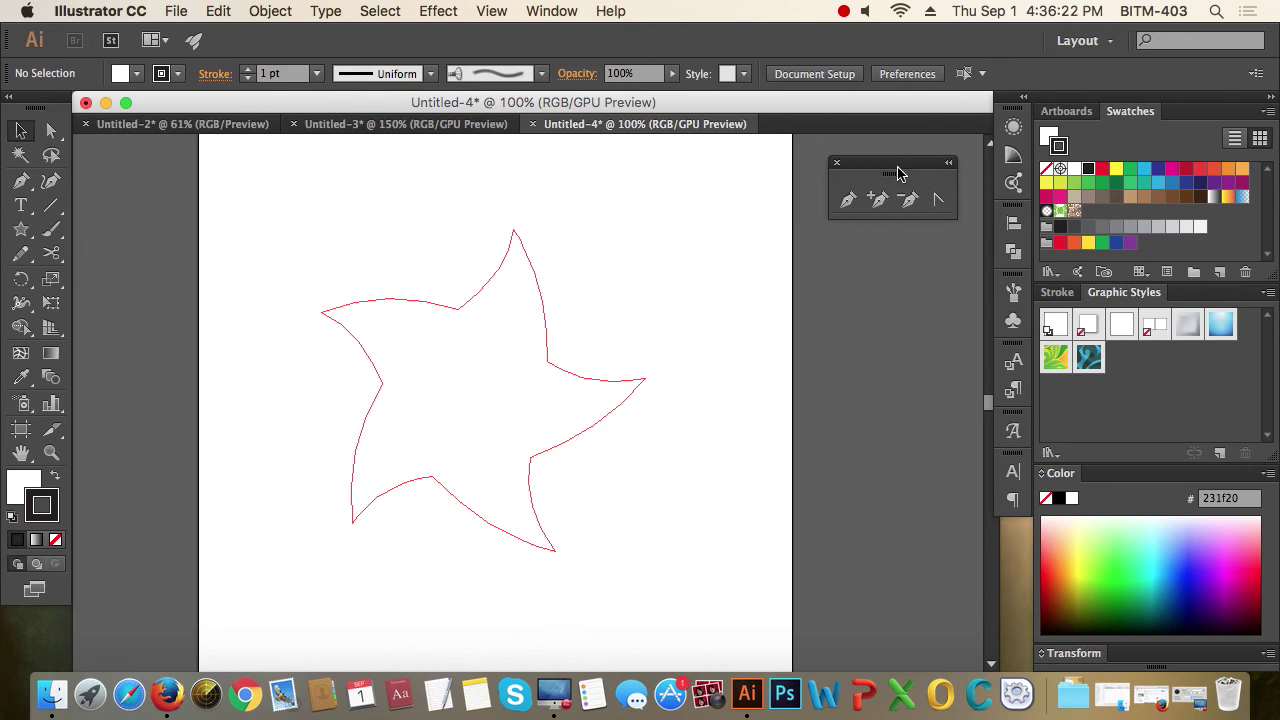
Zoom to 200% and pan so the star guides' top point is in view
{"action": "left_click", "coordinate": [586, 274]}
{"action": "left_click", "coordinate": [511, 349]}
{"action": "left_click_drag", "start_coordinate": [521, 430], "coordinate": [591, 180]}
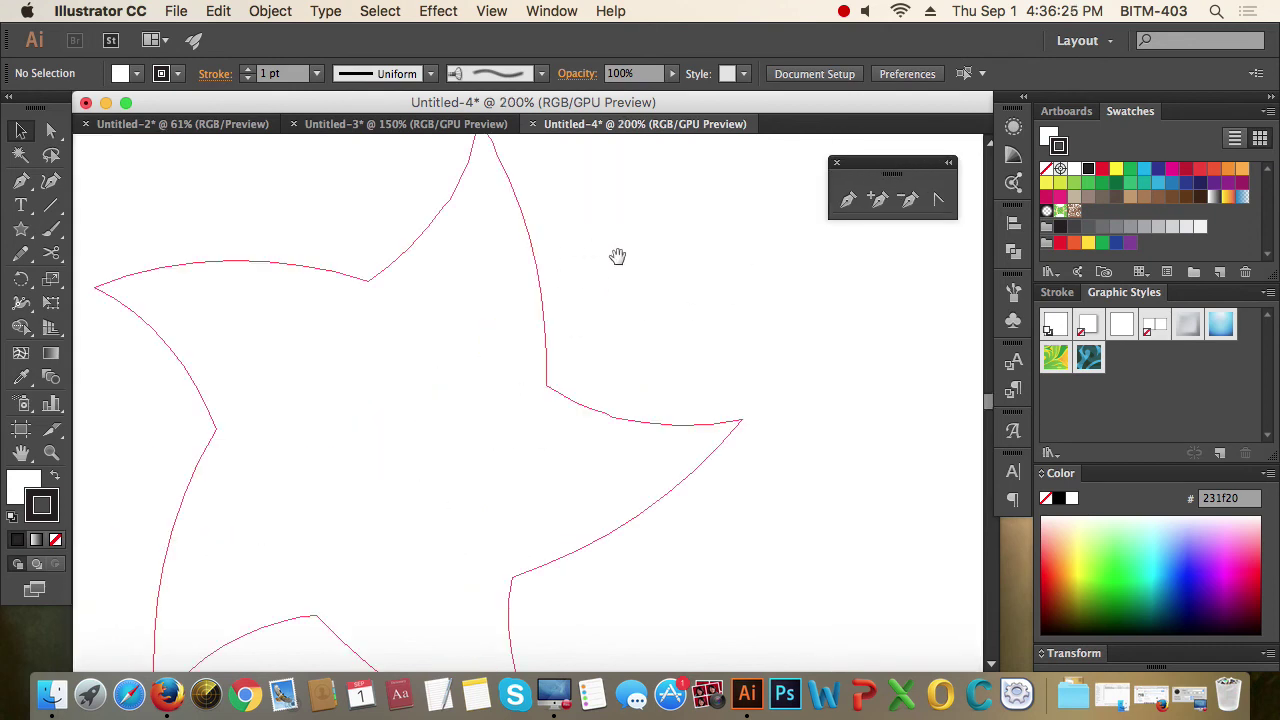
{"action": "left_click_drag", "start_coordinate": [617, 257], "coordinate": [617, 294]}
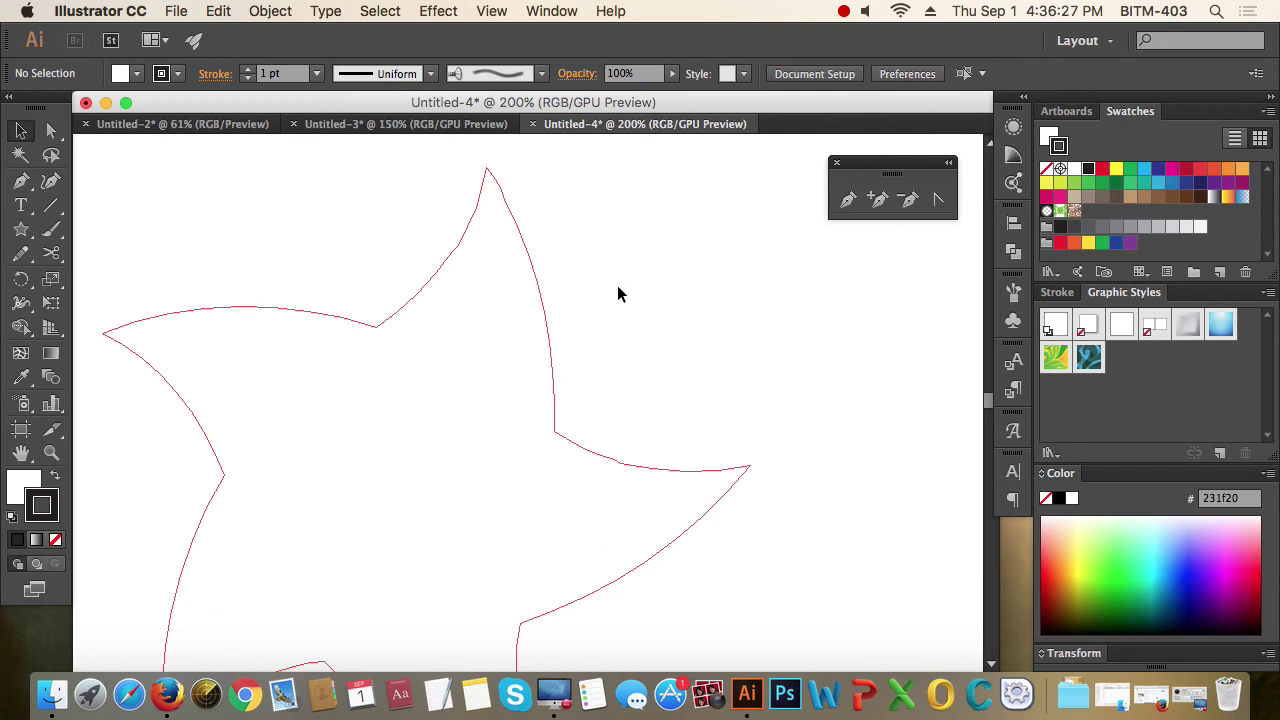
Draw a Pen path from the star's top point, curving down to the first inner corner
{"action": "left_click", "coordinate": [848, 200]}
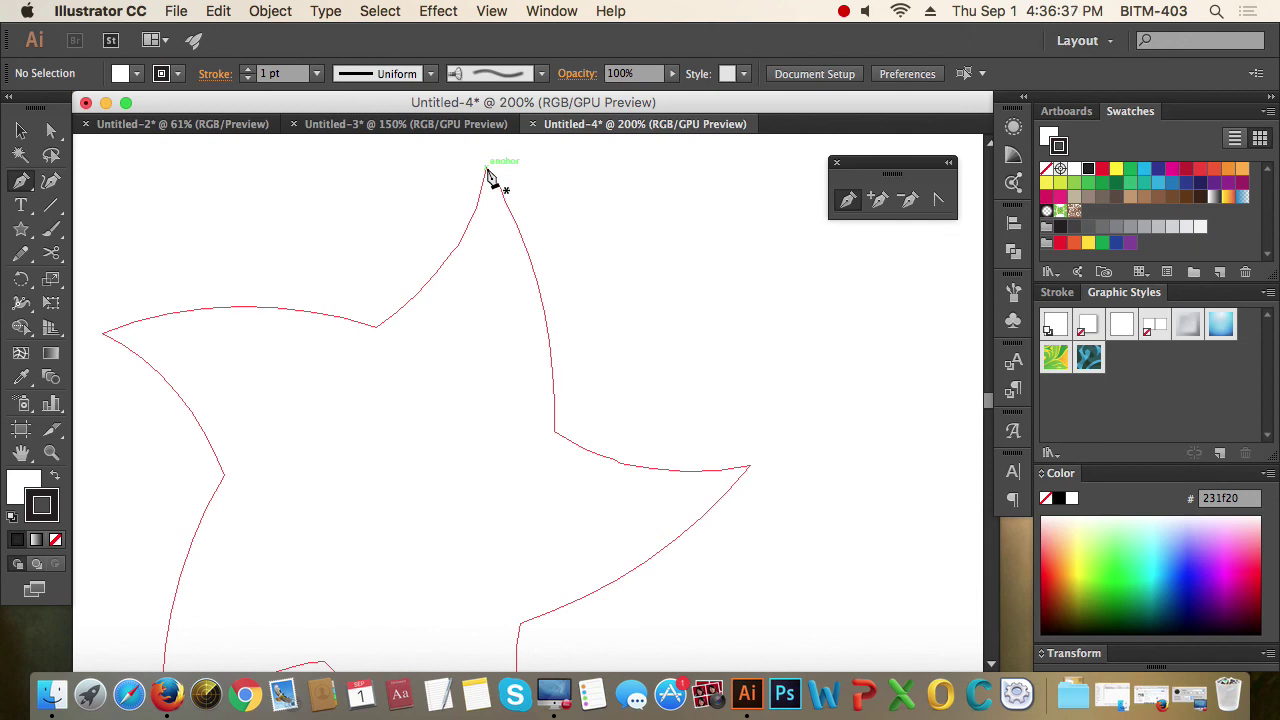
{"action": "left_click", "coordinate": [488, 174]}
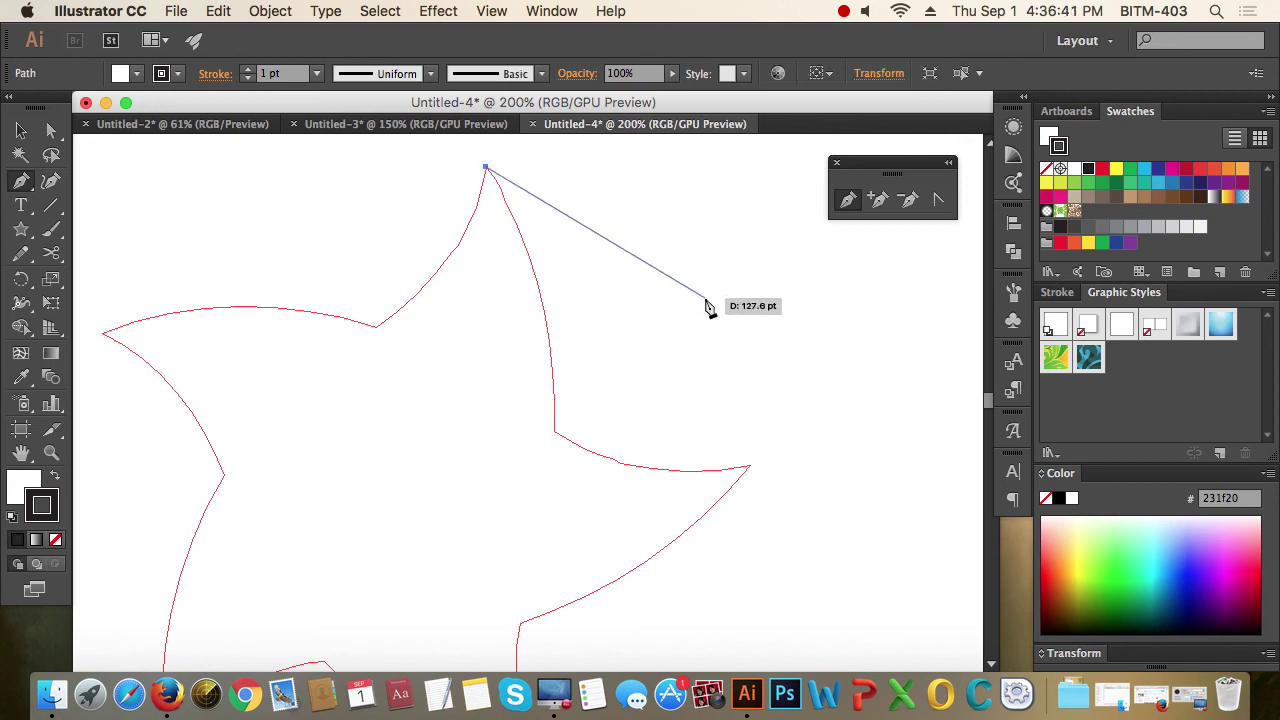
{"action": "left_click", "coordinate": [556, 436]}
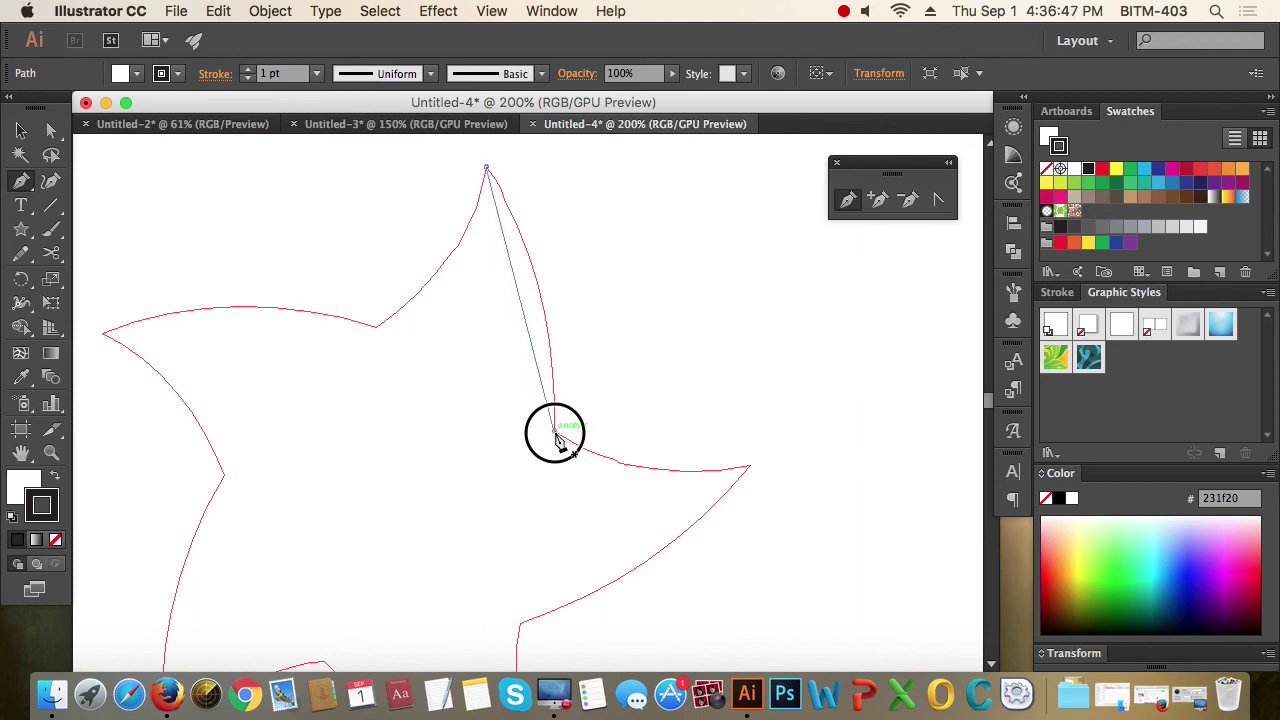
{"action": "left_click_drag", "start_coordinate": [556, 436], "coordinate": [538, 535]}
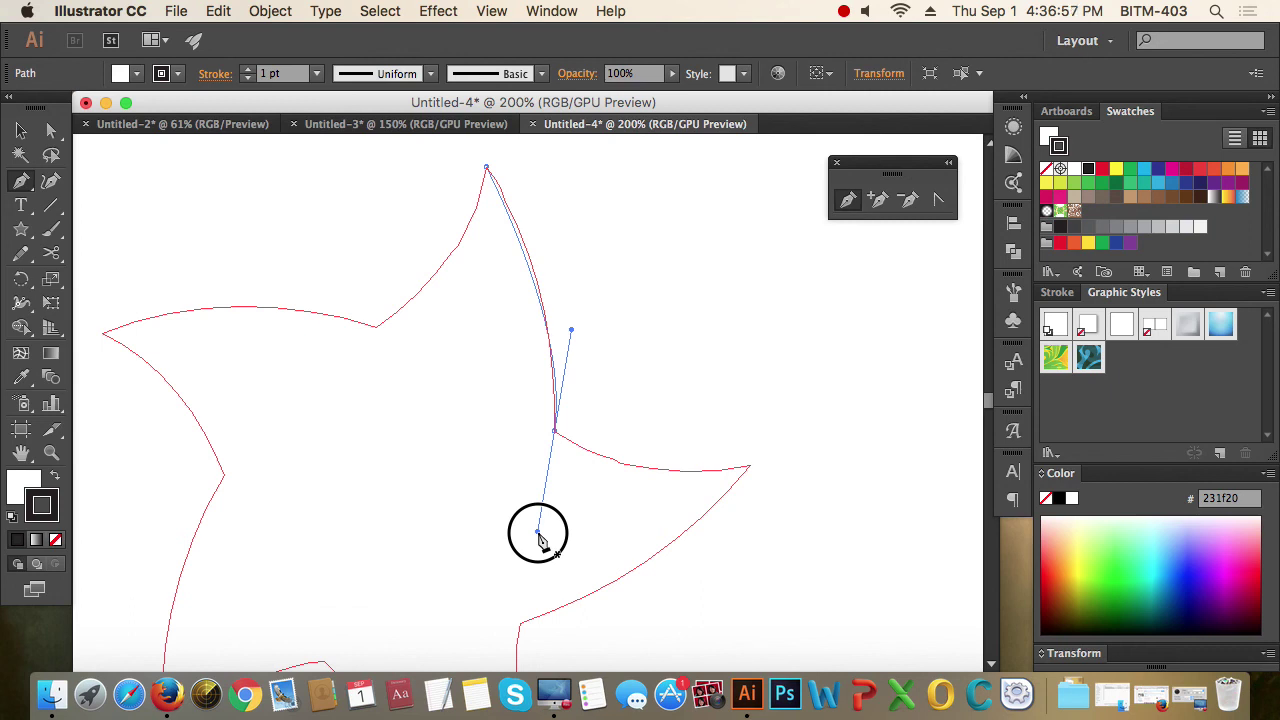
{"action": "mouse_move", "coordinate": [538, 531]}
{"action": "left_mouse_down"}
{"action": "mouse_move", "coordinate": [556, 625]}
{"action": "mouse_move", "coordinate": [550, 601]}
{"action": "left_mouse_up"}
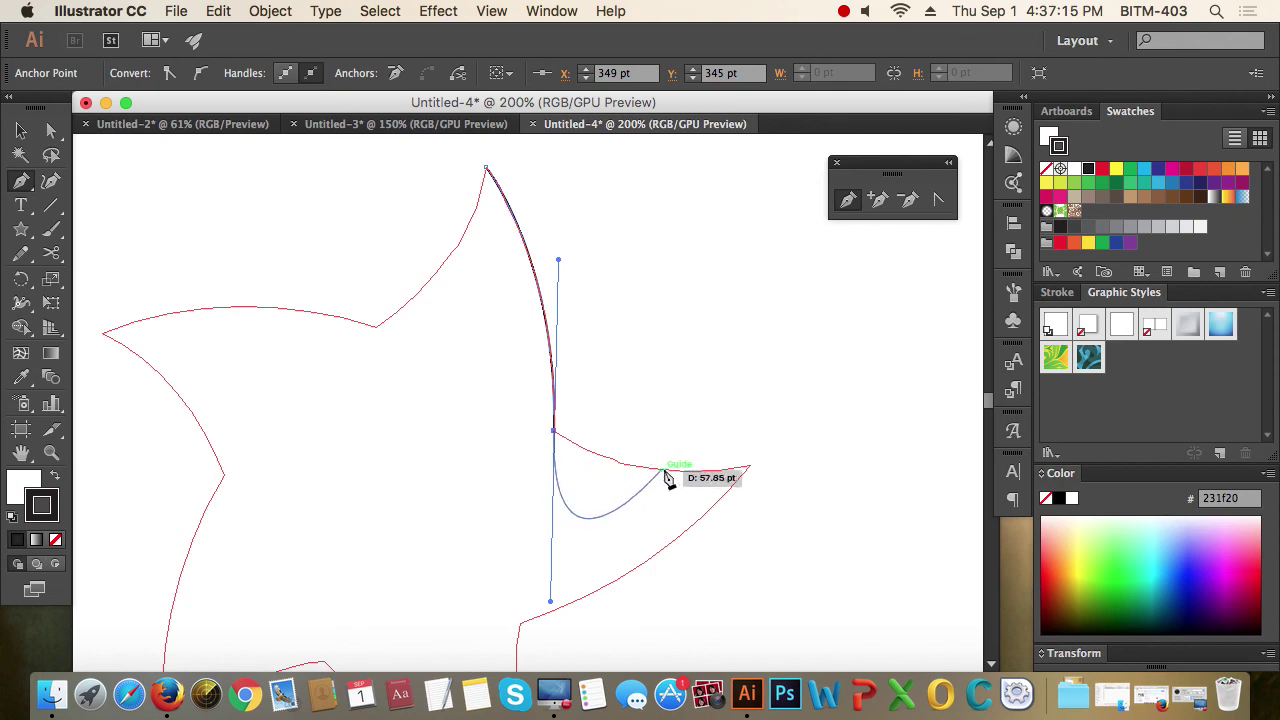
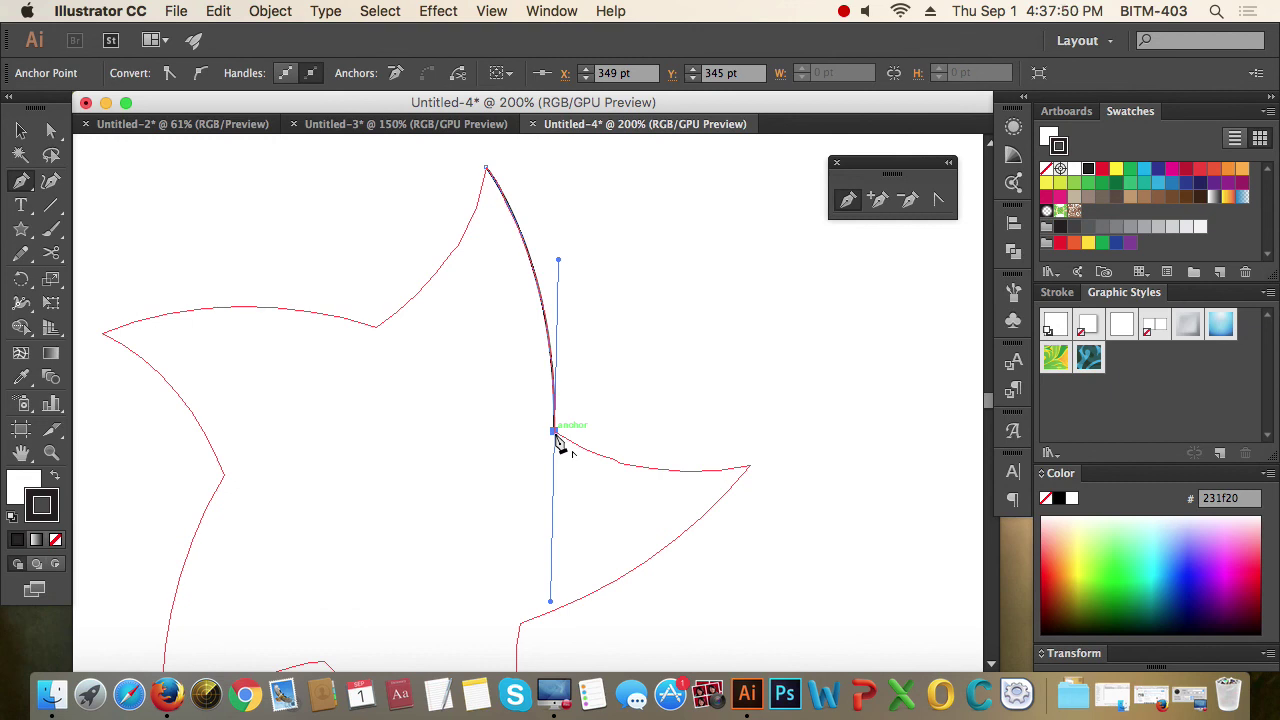
Drop the inner corner's outgoing handle and aim the next segment toward the right star tip
{"action": "left_click", "coordinate": [556, 439]}
{"action": "left_click_drag", "start_coordinate": [557, 441], "coordinate": [613, 491]}
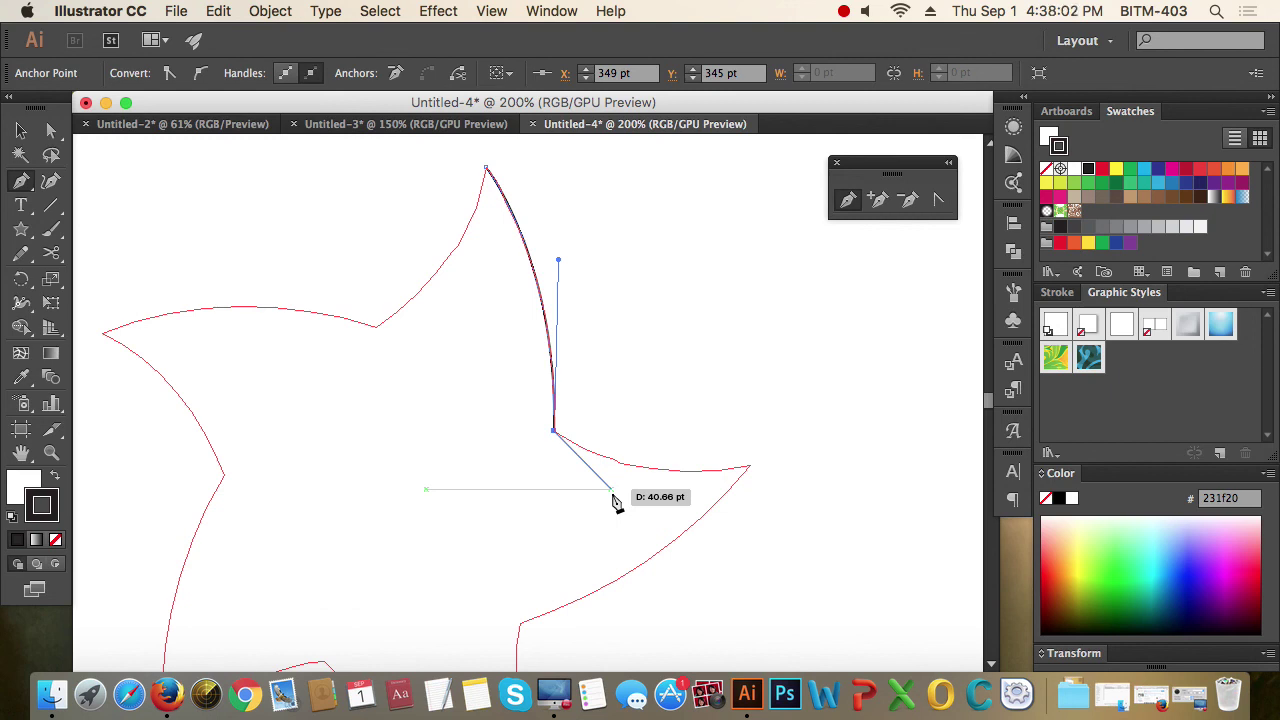
{"action": "mouse_move", "coordinate": [613, 500]}
{"action": "left_mouse_down"}
{"action": "mouse_move", "coordinate": [563, 443]}
{"action": "mouse_move", "coordinate": [576, 300]}
{"action": "mouse_move", "coordinate": [557, 440]}
{"action": "left_mouse_up"}
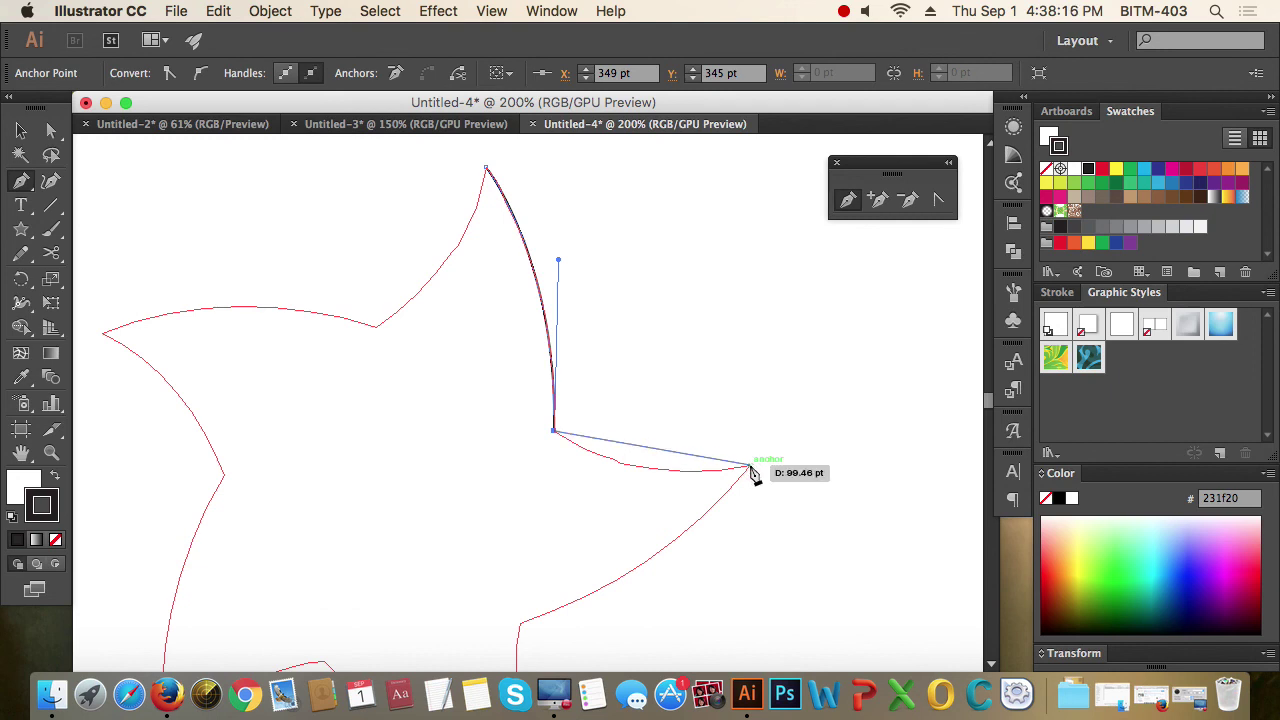
Place a smooth anchor at the right star tip and bend the curve along the red outline
{"action": "left_click", "coordinate": [753, 470]}
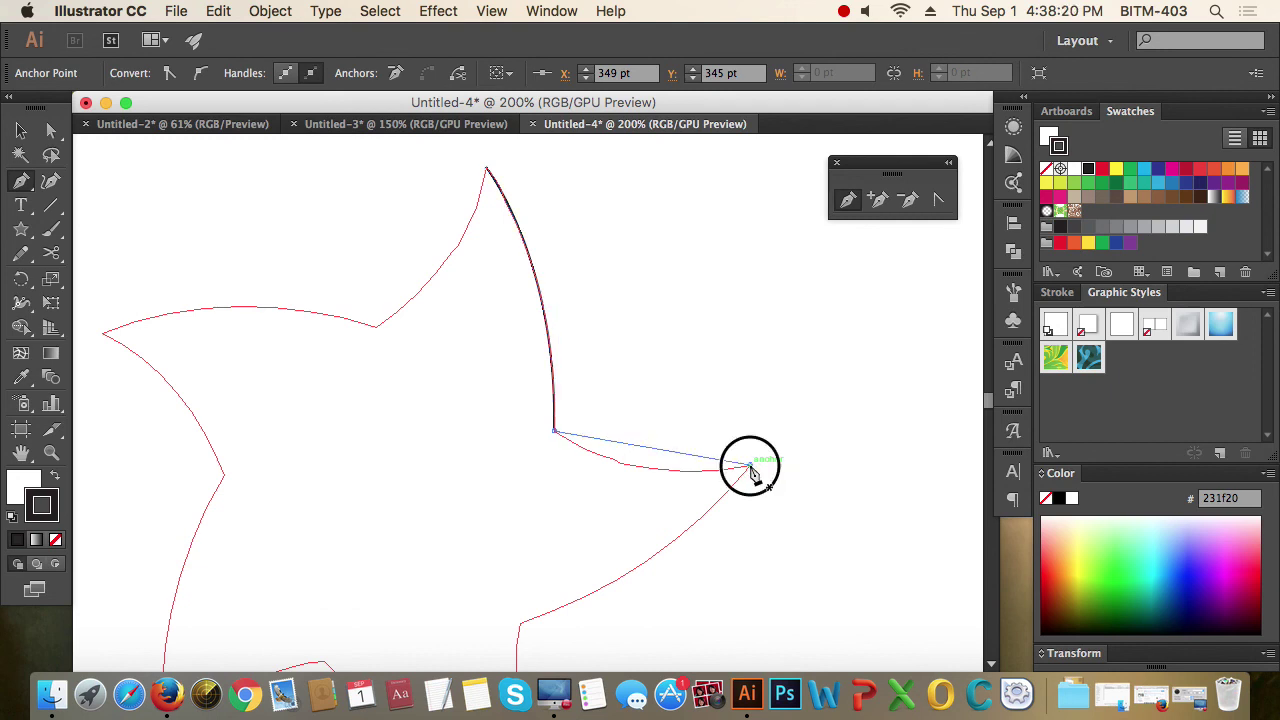
{"action": "mouse_move", "coordinate": [753, 470]}
{"action": "left_mouse_down"}
{"action": "mouse_move", "coordinate": [807, 450]}
{"action": "mouse_move", "coordinate": [753, 475]}
{"action": "mouse_move", "coordinate": [754, 514]}
{"action": "mouse_move", "coordinate": [766, 413]}
{"action": "mouse_move", "coordinate": [782, 414]}
{"action": "left_mouse_up"}
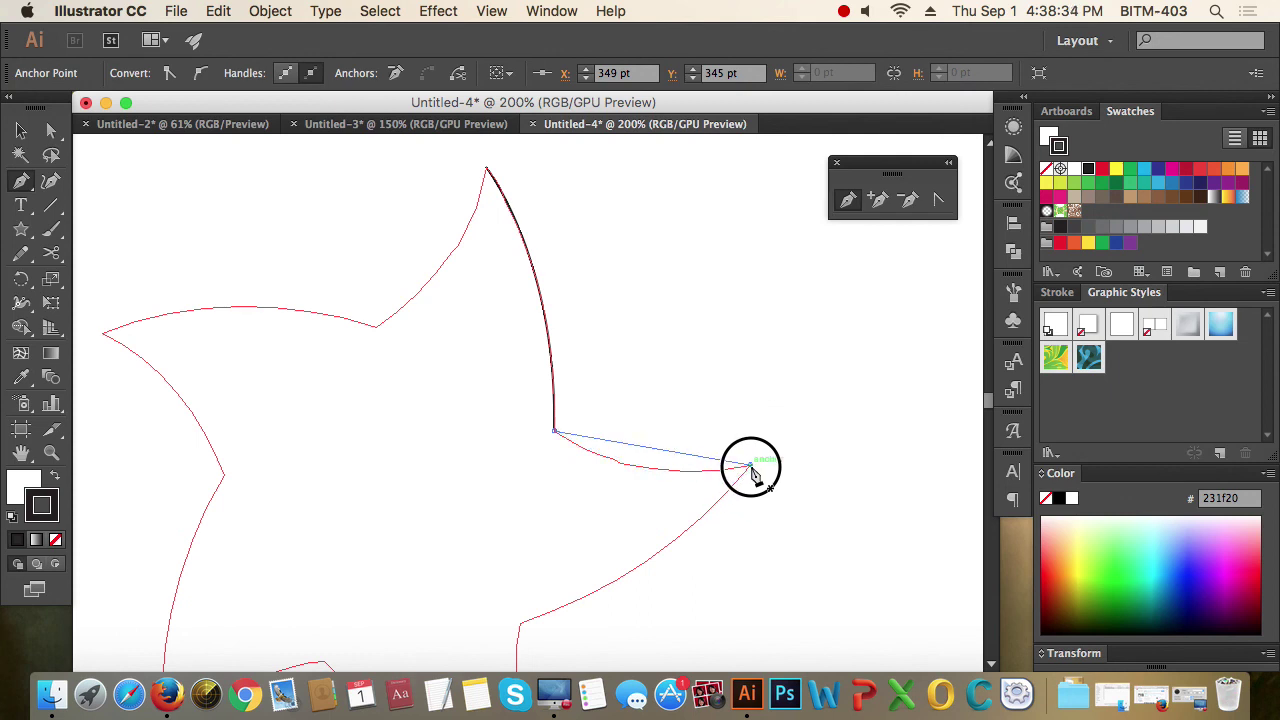
{"action": "mouse_move", "coordinate": [752, 466]}
{"action": "left_mouse_down"}
{"action": "mouse_move", "coordinate": [757, 487]}
{"action": "mouse_move", "coordinate": [754, 472]}
{"action": "left_mouse_up"}
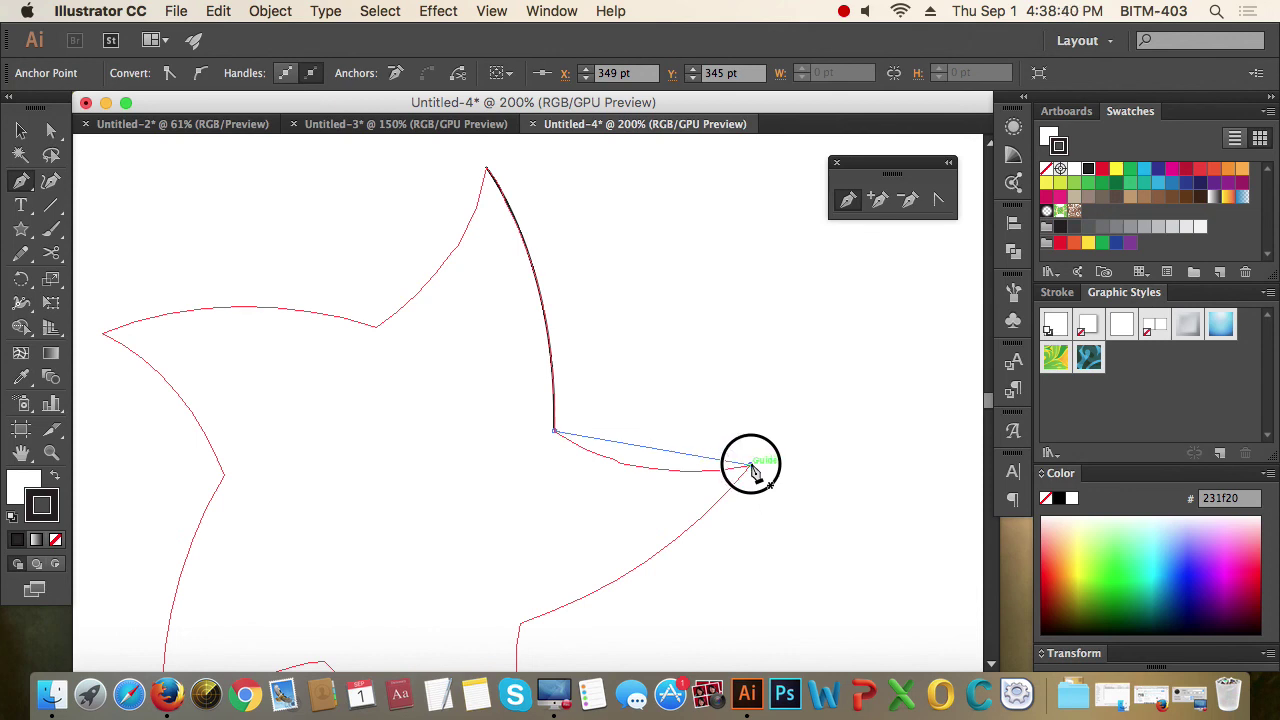
{"action": "mouse_move", "coordinate": [752, 467]}
{"action": "left_mouse_down"}
{"action": "mouse_move", "coordinate": [789, 432]}
{"action": "mouse_move", "coordinate": [876, 445]}
{"action": "left_mouse_up"}
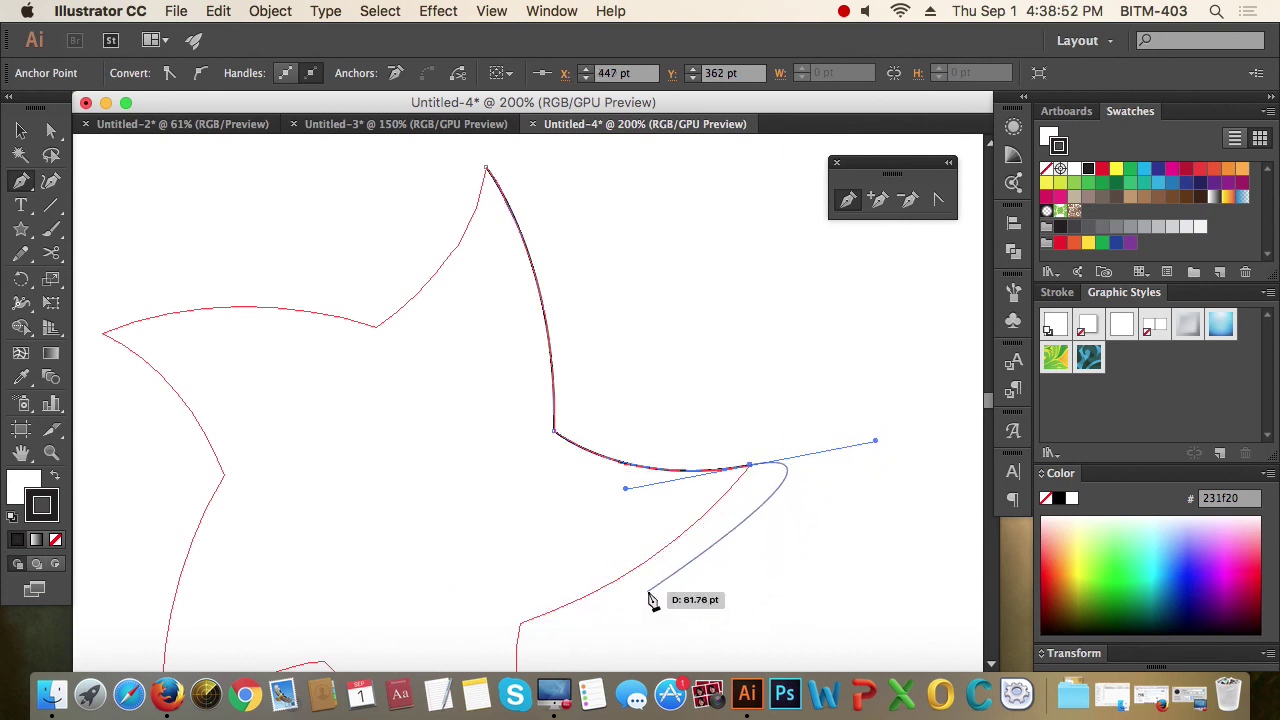
Pan toward the lower star outline and make the right star tip a sharp corner
{"action": "left_click_drag", "start_coordinate": [748, 560], "coordinate": [753, 371]}
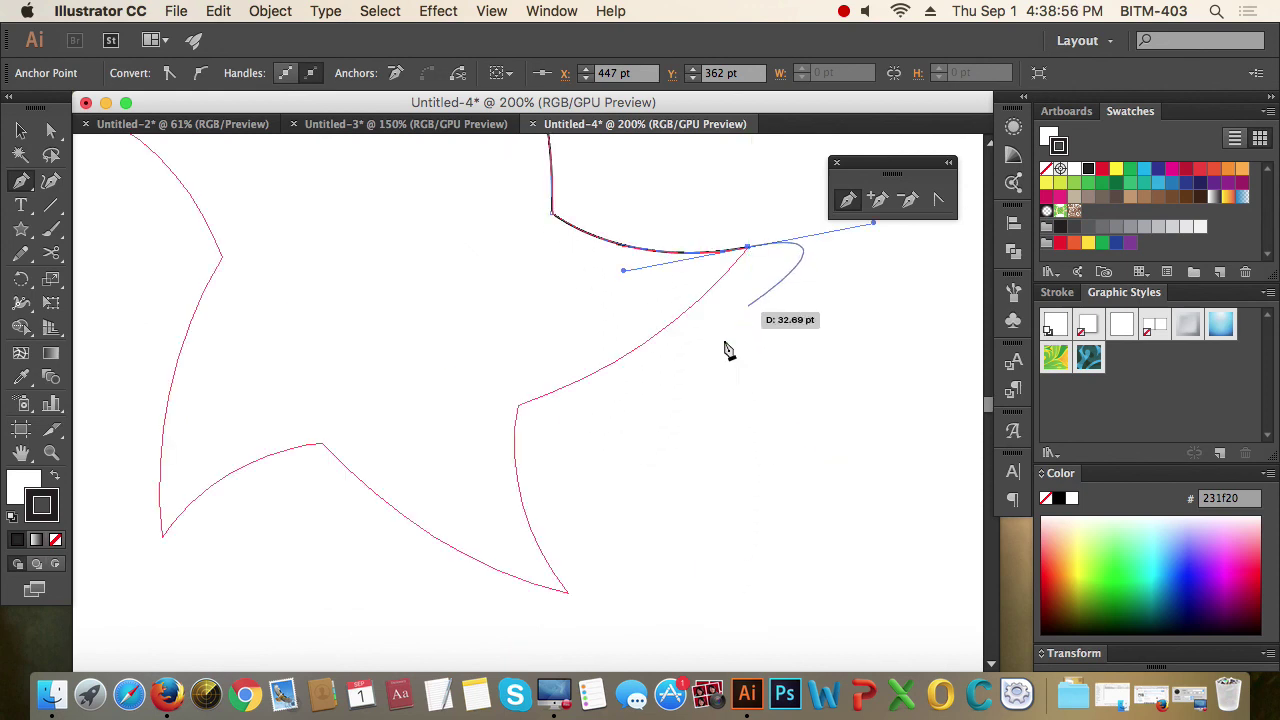
{"action": "key", "text": "space"}
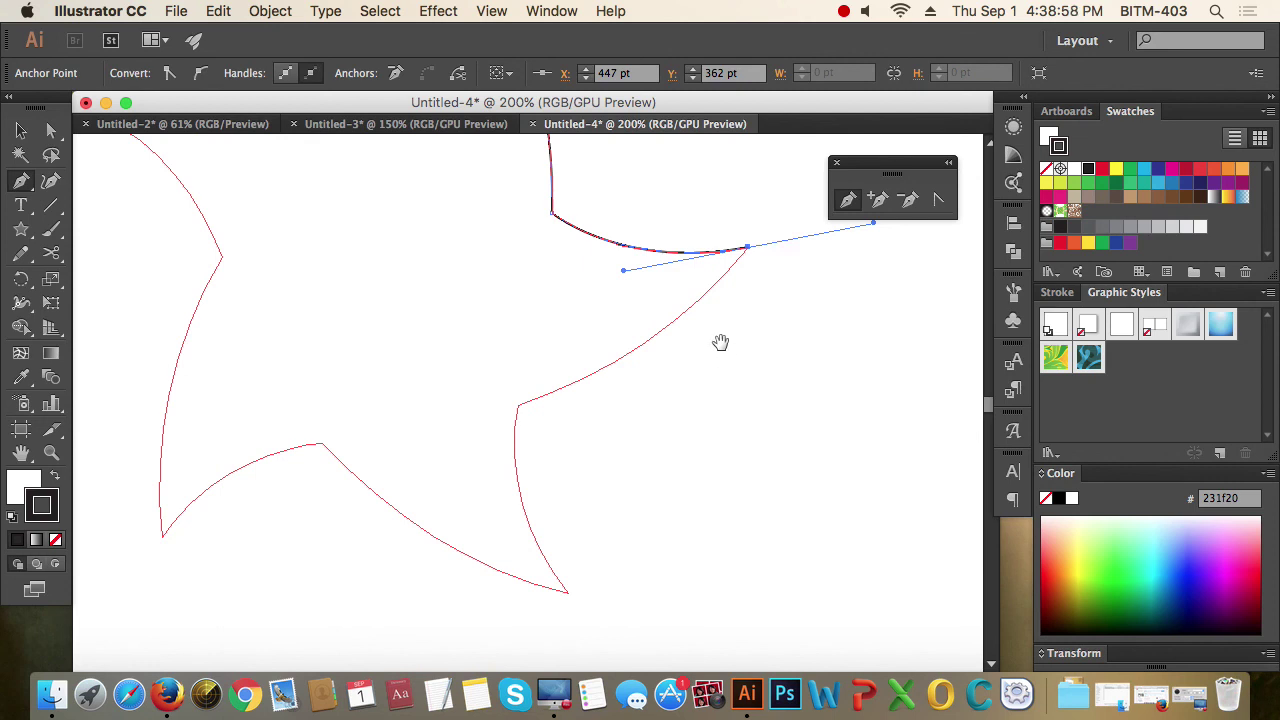
{"action": "mouse_move", "coordinate": [720, 342]}
{"action": "left_mouse_down"}
{"action": "mouse_move", "coordinate": [690, 426]}
{"action": "mouse_move", "coordinate": [702, 416]}
{"action": "left_mouse_up"}
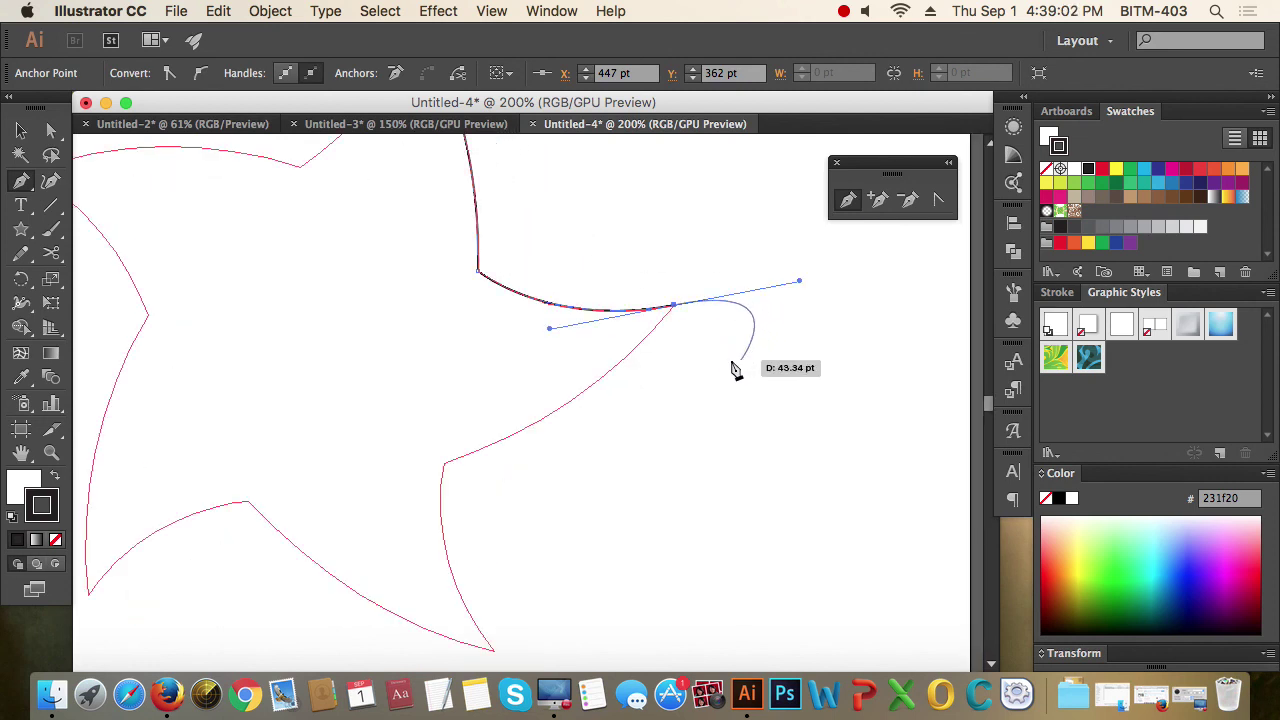
{"action": "left_click", "coordinate": [674, 307]}
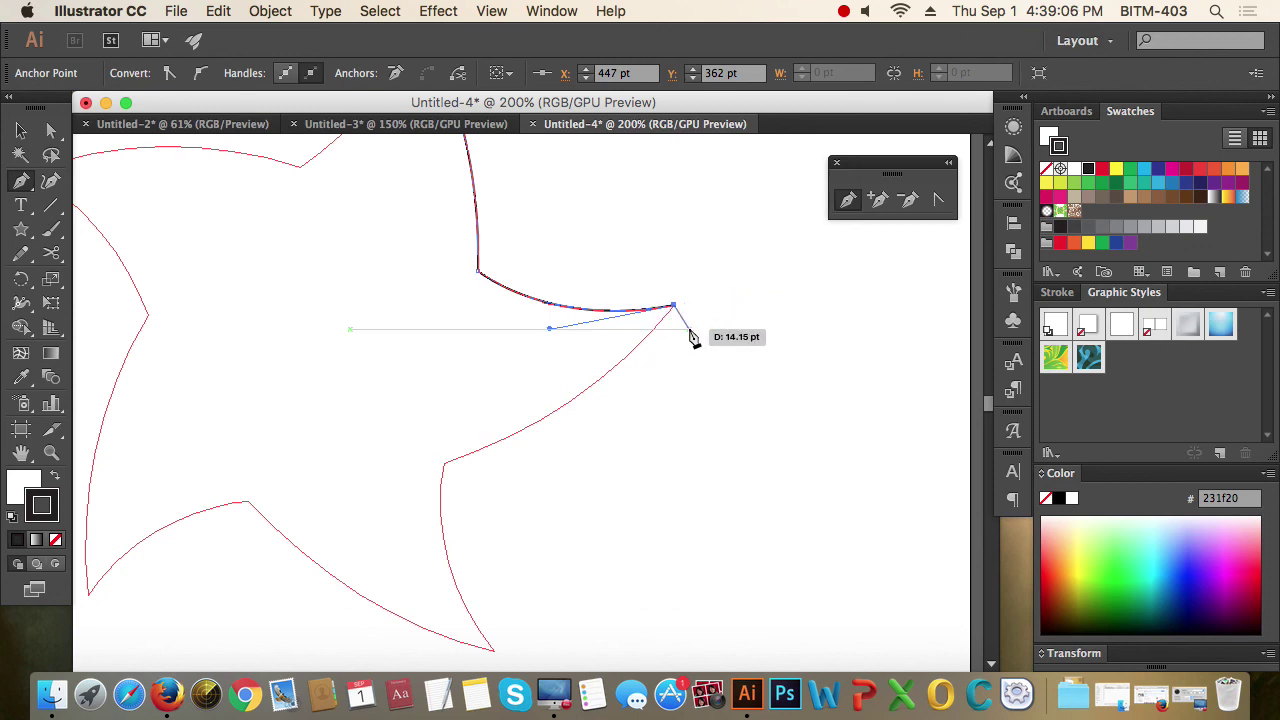
{"action": "scroll", "coordinate": [746, 331], "scroll_direction": "up", "scroll_amount": 5}
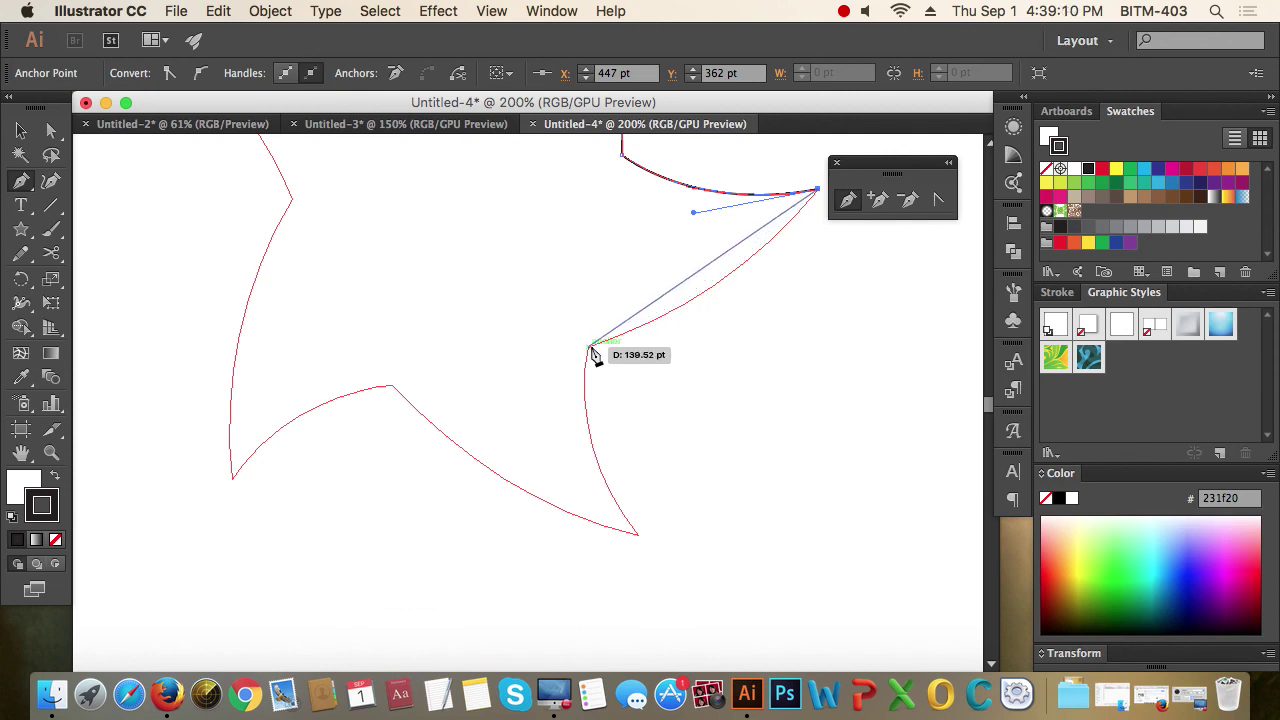
{"action": "left_click_drag", "start_coordinate": [592, 350], "coordinate": [478, 410]}
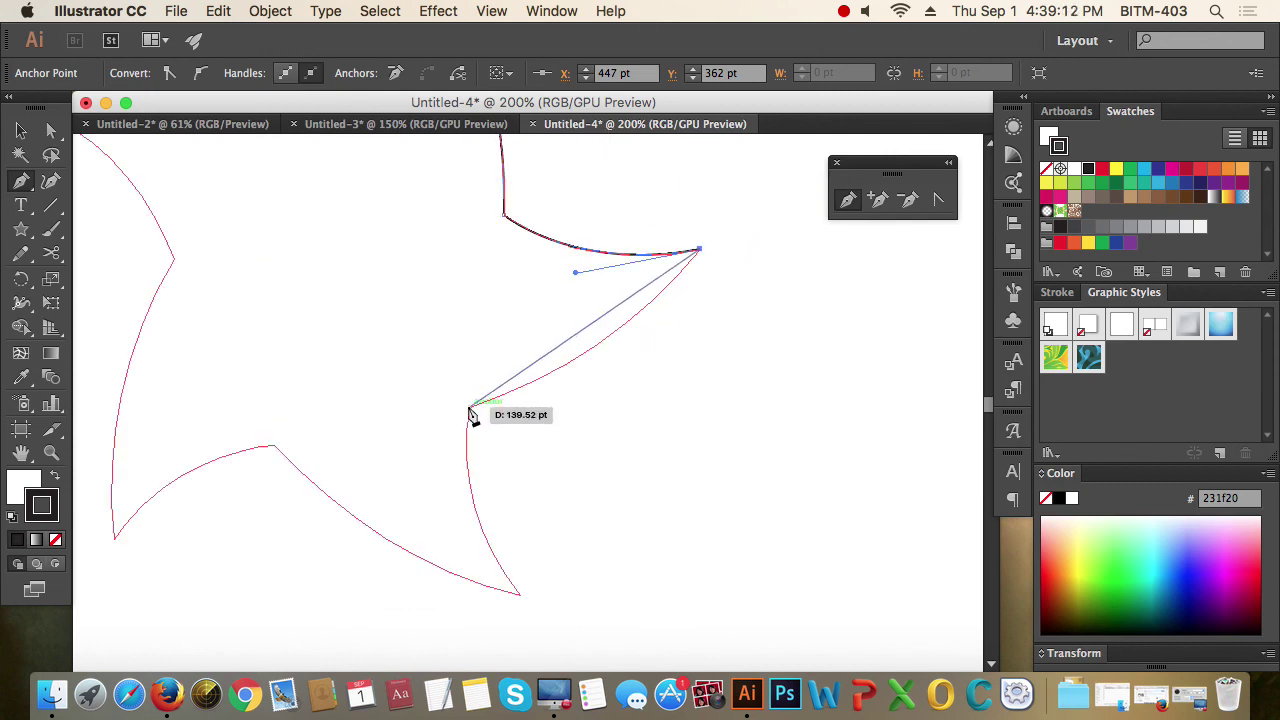
Add a curved anchor at the next inner corner and break its outgoing handle
{"action": "left_click", "coordinate": [471, 409]}
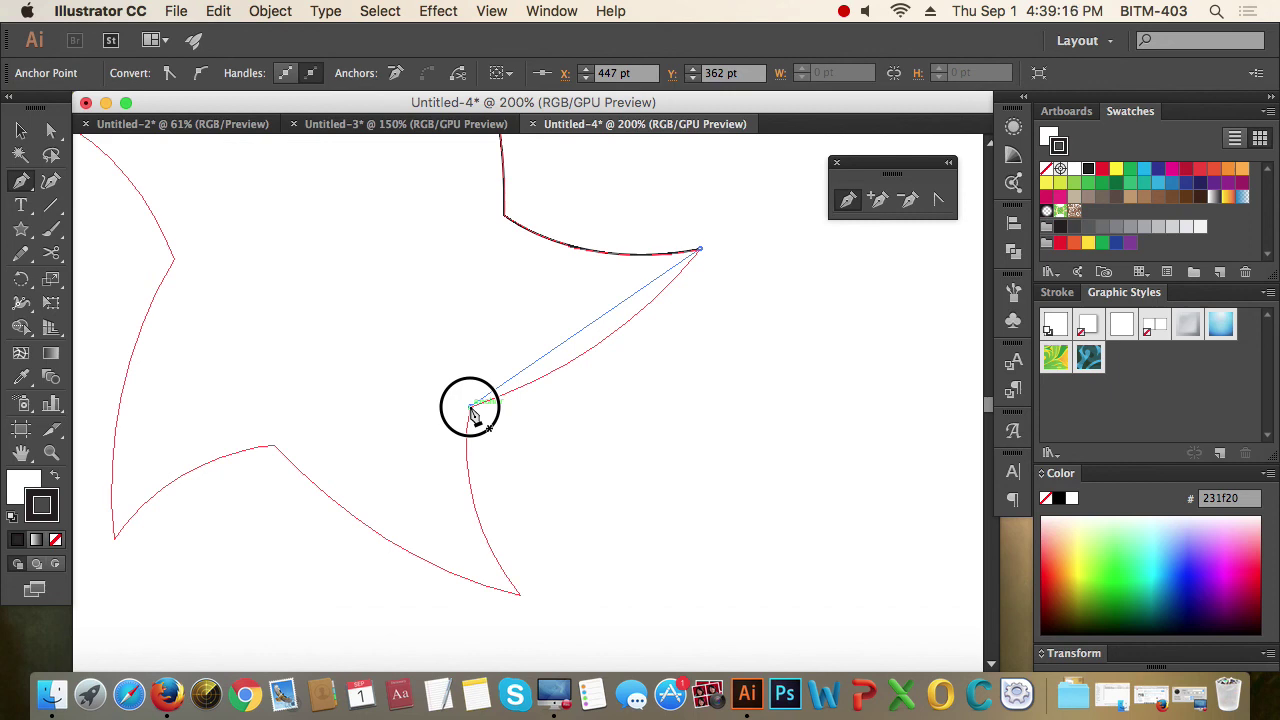
{"action": "left_click_drag", "start_coordinate": [472, 407], "coordinate": [403, 412]}
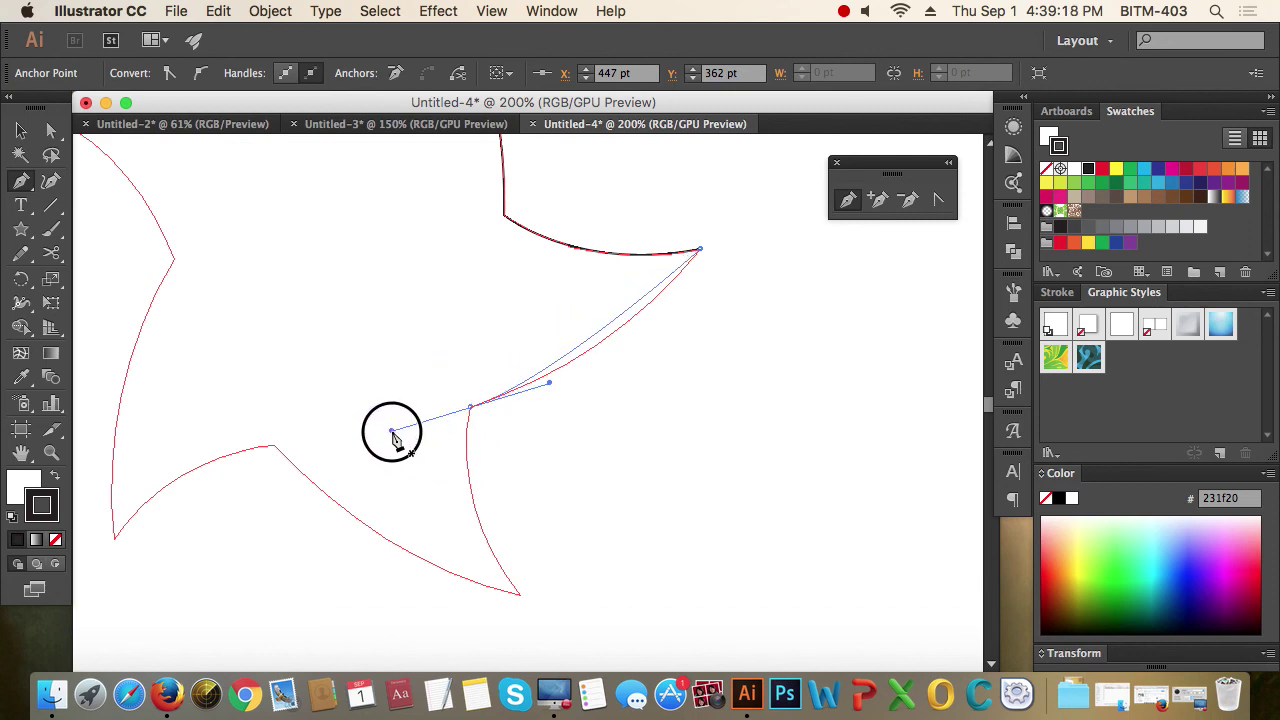
{"action": "mouse_move", "coordinate": [400, 410]}
{"action": "left_mouse_down"}
{"action": "mouse_move", "coordinate": [391, 389]}
{"action": "mouse_move", "coordinate": [297, 469]}
{"action": "mouse_move", "coordinate": [314, 461]}
{"action": "left_mouse_up"}
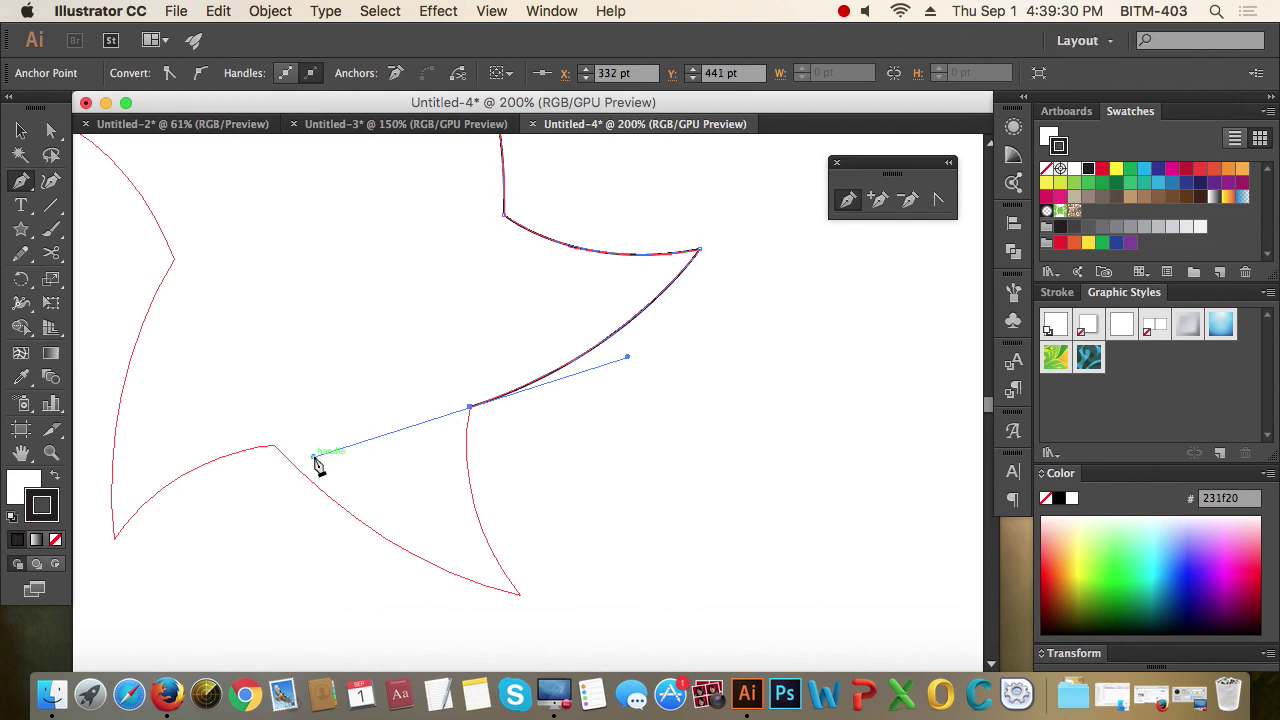
{"action": "left_click", "coordinate": [471, 409]}
Curve down to a sharp lower star tip, then add a cornered anchor at the next inner corner
{"action": "scroll", "coordinate": [557, 371], "scroll_direction": "down", "scroll_amount": 3}
{"action": "scroll", "coordinate": [557, 371], "scroll_direction": "left", "scroll_amount": 1}
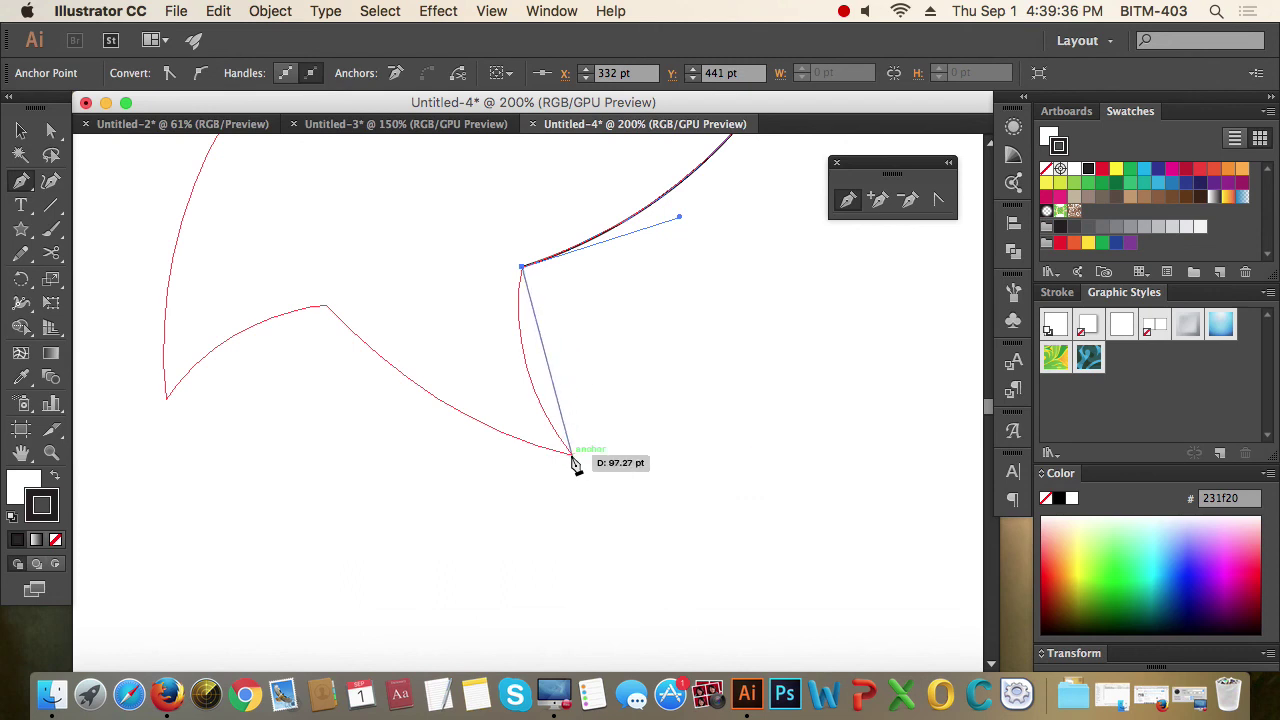
{"action": "mouse_move", "coordinate": [573, 456]}
{"action": "left_mouse_down"}
{"action": "mouse_move", "coordinate": [634, 554]}
{"action": "mouse_move", "coordinate": [649, 556]}
{"action": "left_mouse_up"}
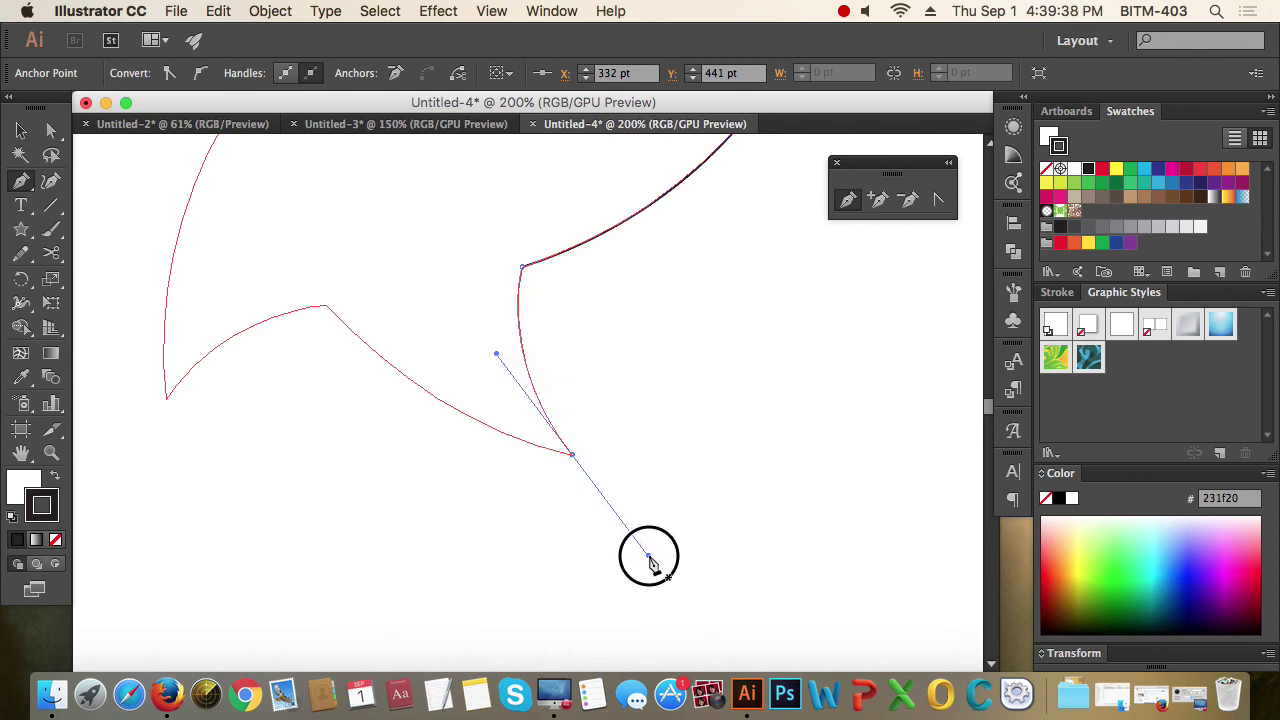
{"action": "left_click", "coordinate": [572, 456]}
{"action": "left_click_drag", "start_coordinate": [326, 305], "coordinate": [219, 185]}
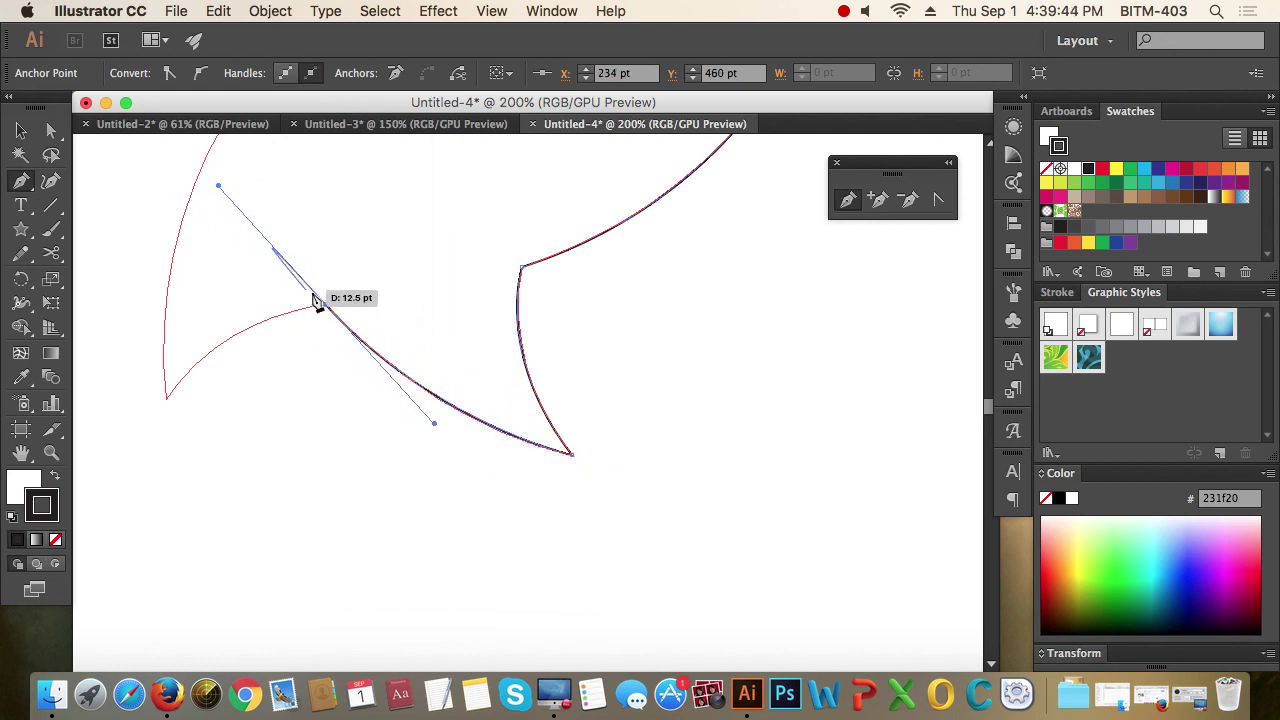
{"action": "left_click", "coordinate": [326, 305]}
Trace the left arm with curved anchors, sharpening its tip and inner corner to match the template
{"action": "left_click_drag", "start_coordinate": [404, 336], "coordinate": [637, 406]}
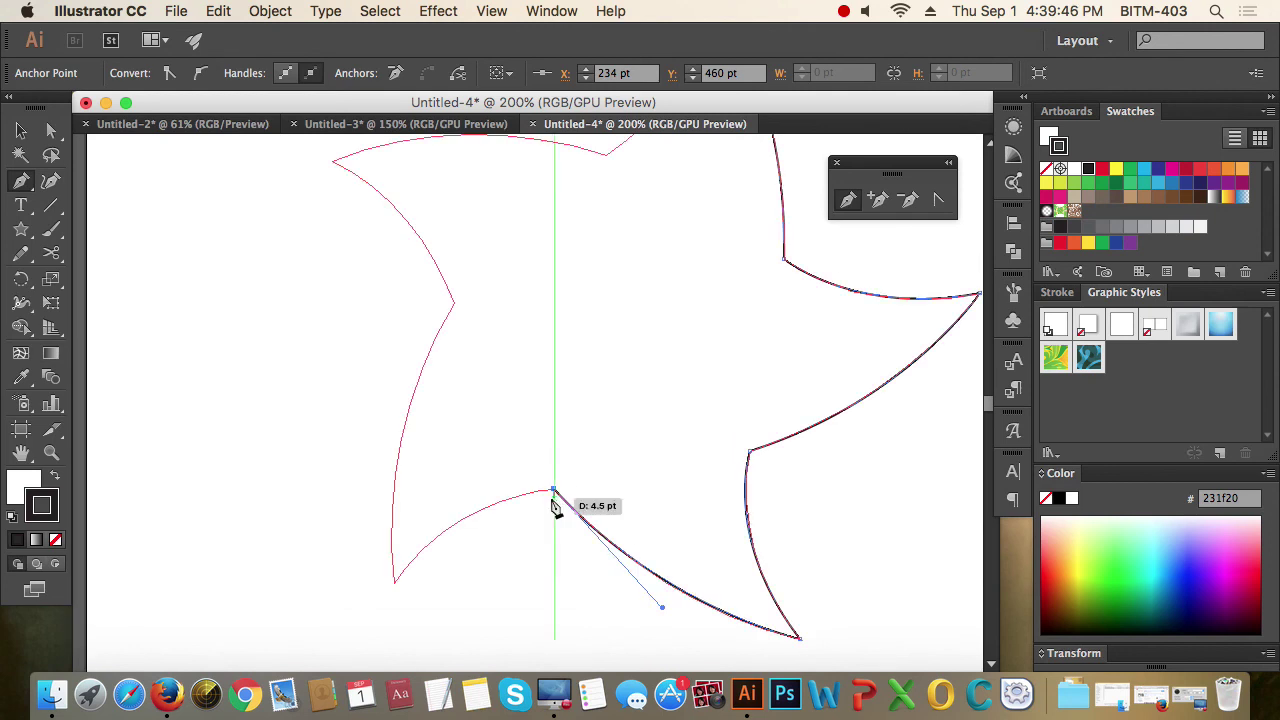
{"action": "left_click_drag", "start_coordinate": [466, 455], "coordinate": [468, 410]}
{"action": "left_click_drag", "start_coordinate": [400, 425], "coordinate": [347, 510]}
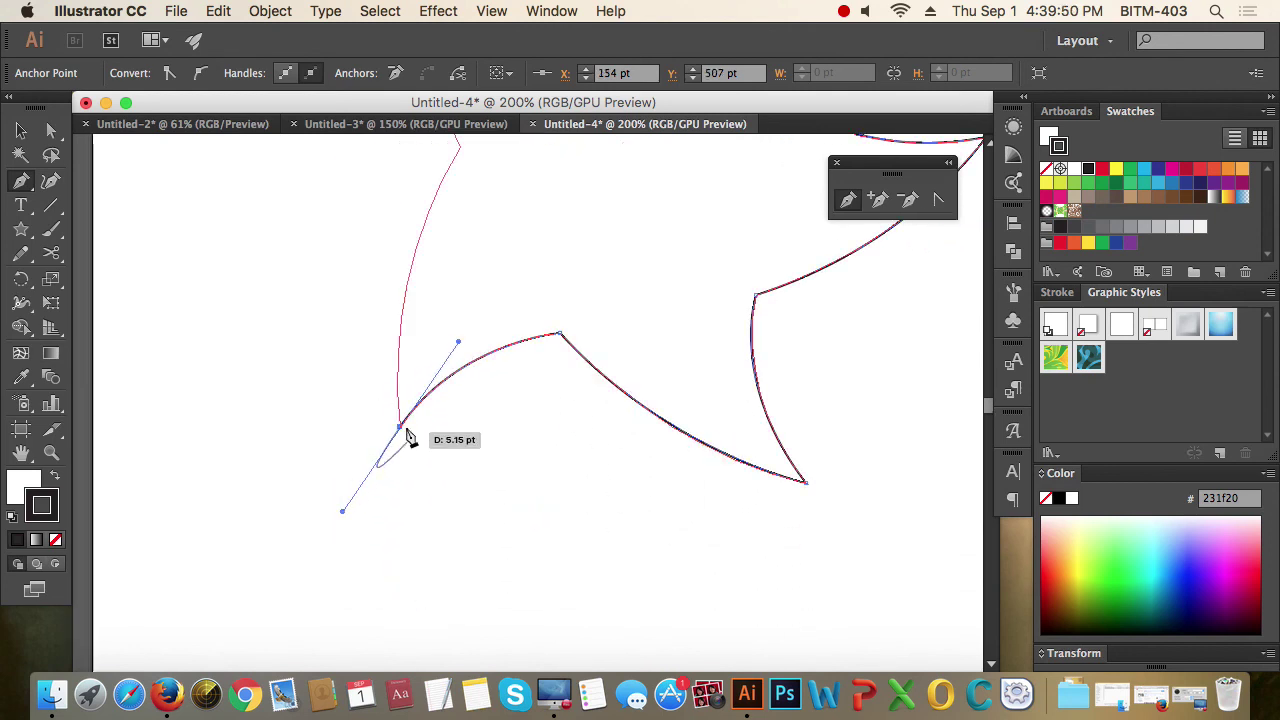
{"action": "left_click", "coordinate": [400, 425]}
{"action": "left_click_drag", "start_coordinate": [518, 268], "coordinate": [472, 469]}
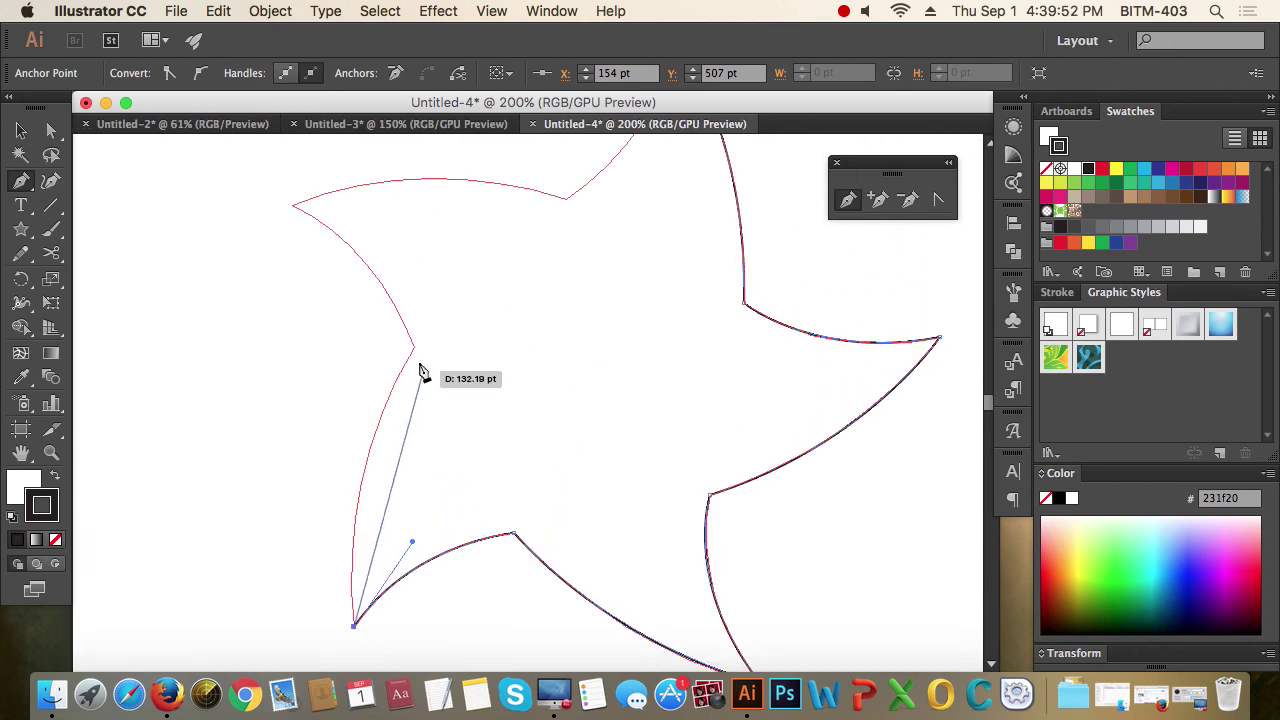
{"action": "mouse_move", "coordinate": [414, 347]}
{"action": "left_mouse_down"}
{"action": "mouse_move", "coordinate": [460, 340]}
{"action": "mouse_move", "coordinate": [500, 195]}
{"action": "left_mouse_up"}
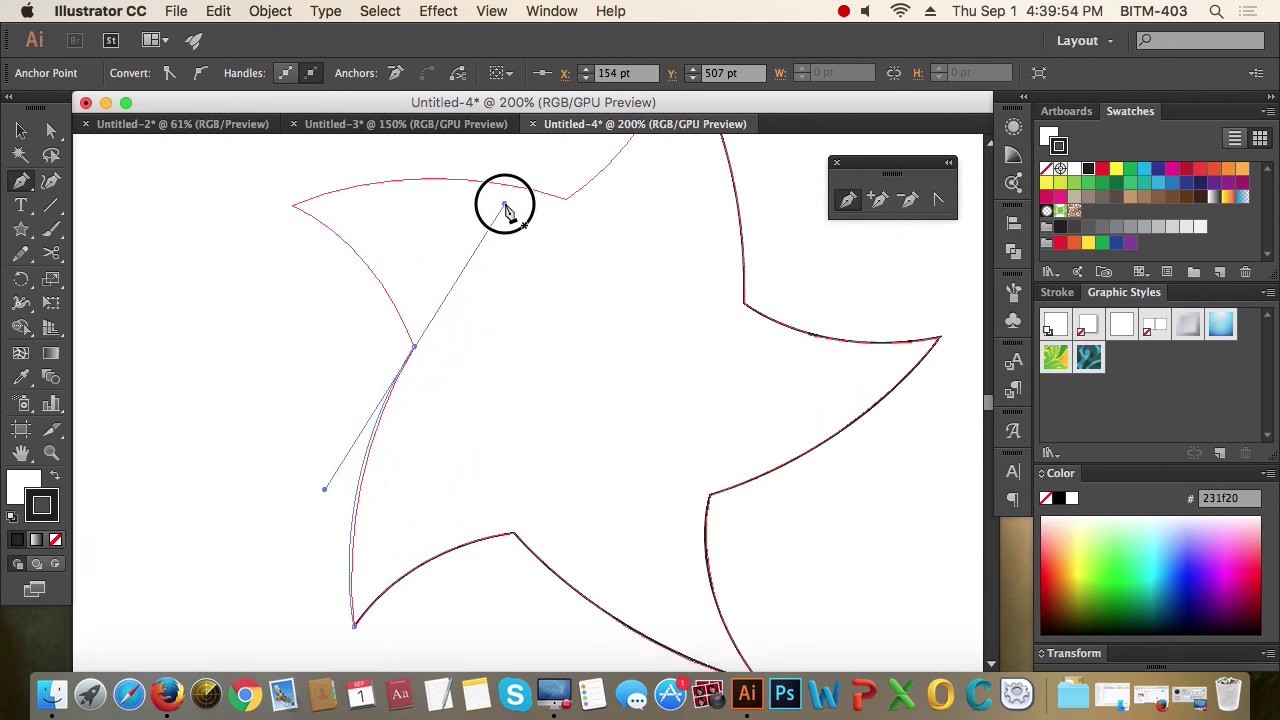
{"action": "left_click", "coordinate": [416, 348]}
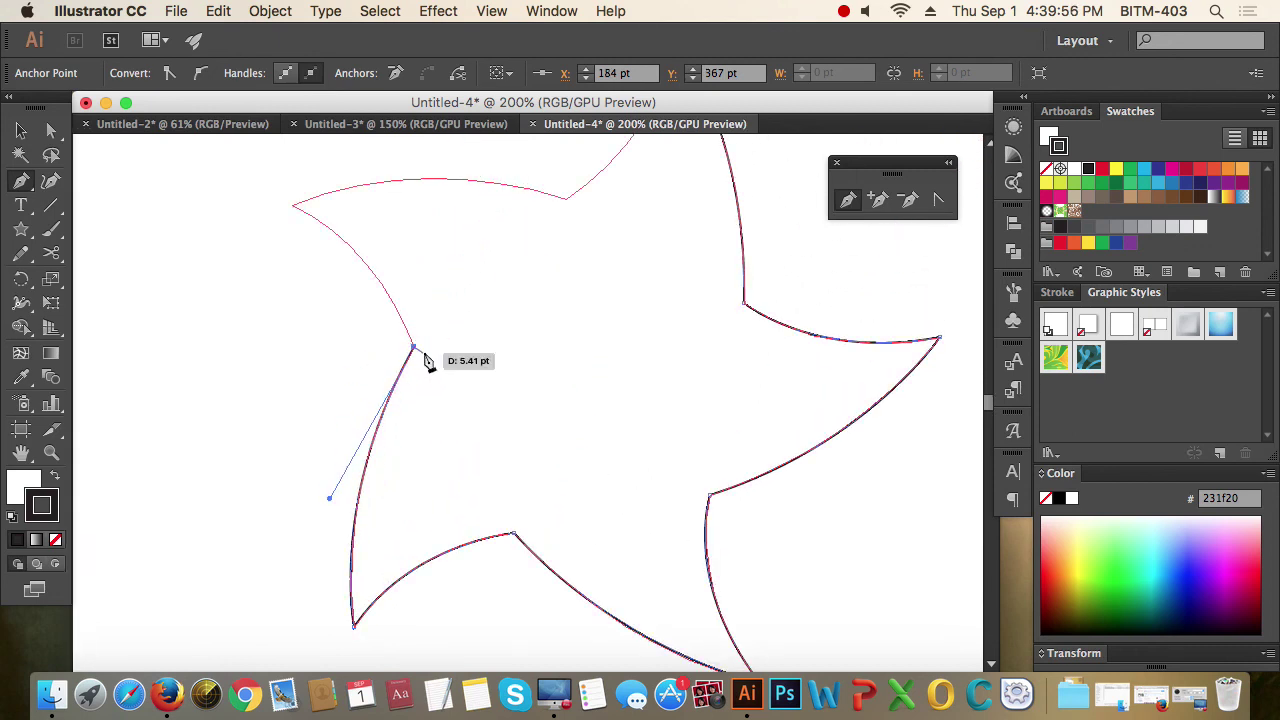
Add sharp curved points at the upper-left tip and the following inner corner
{"action": "left_click_drag", "start_coordinate": [505, 295], "coordinate": [723, 459]}
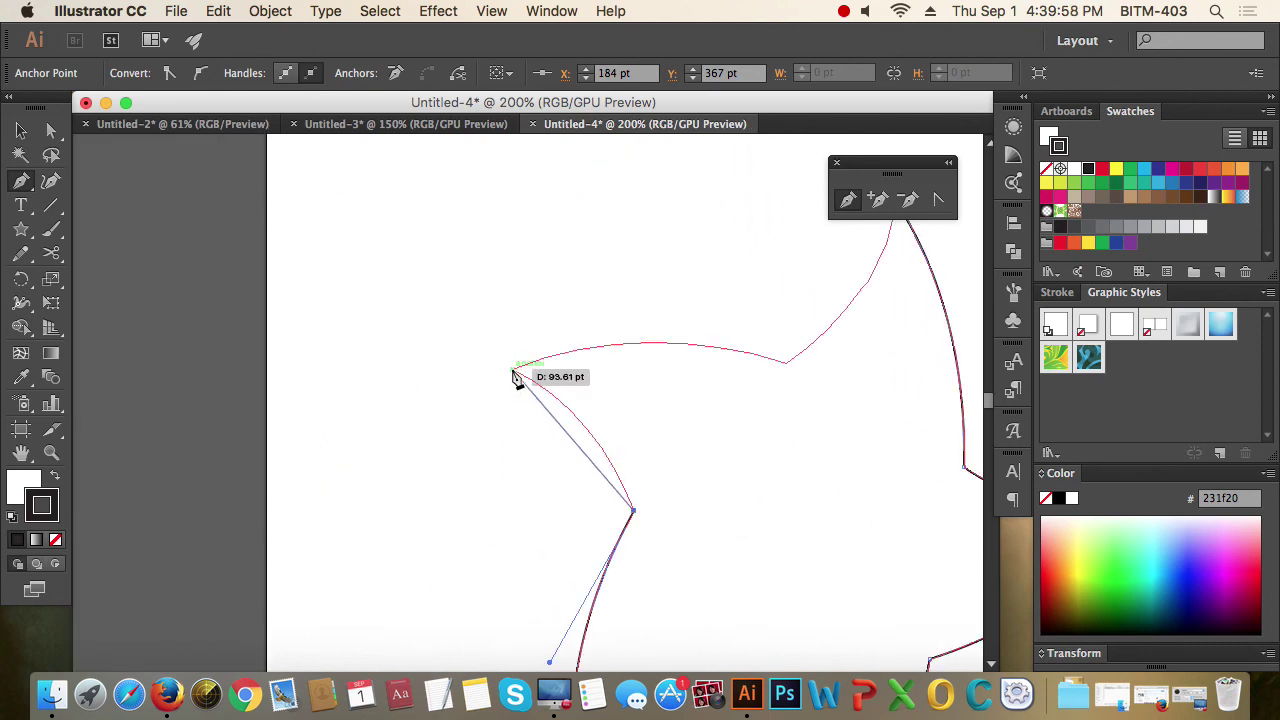
{"action": "left_click_drag", "start_coordinate": [513, 369], "coordinate": [421, 322]}
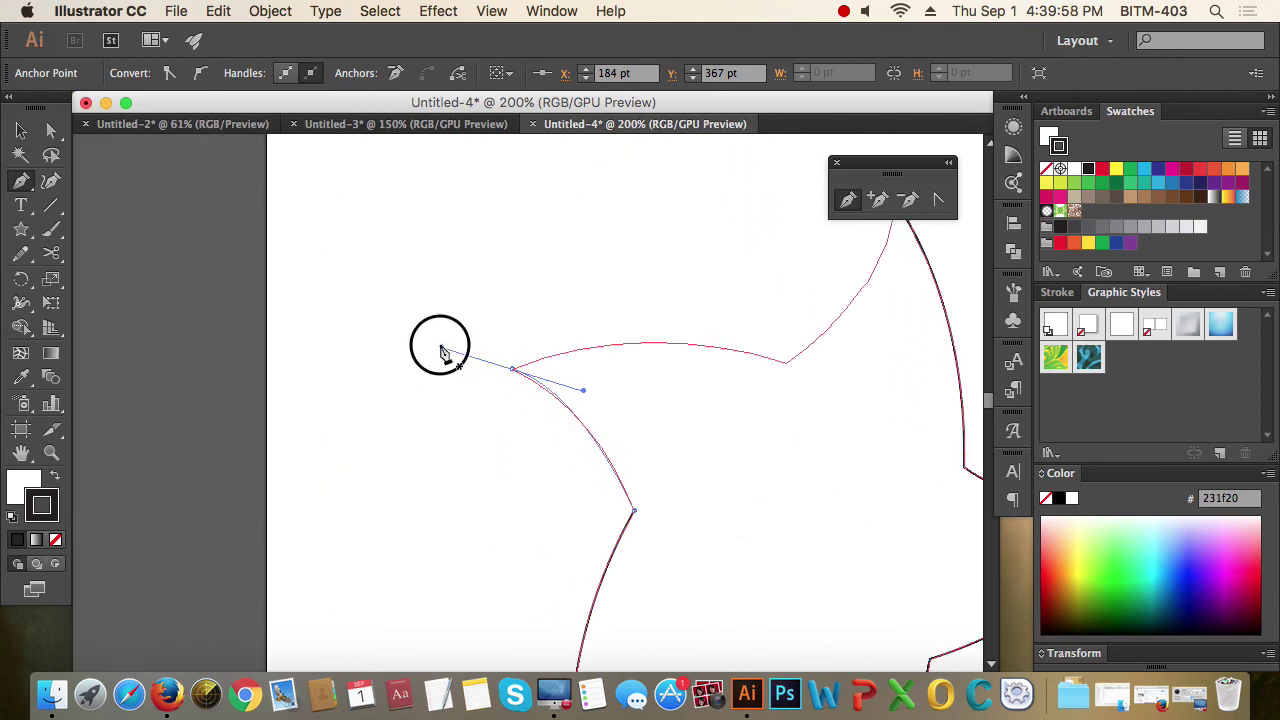
{"action": "left_click", "coordinate": [512, 369]}
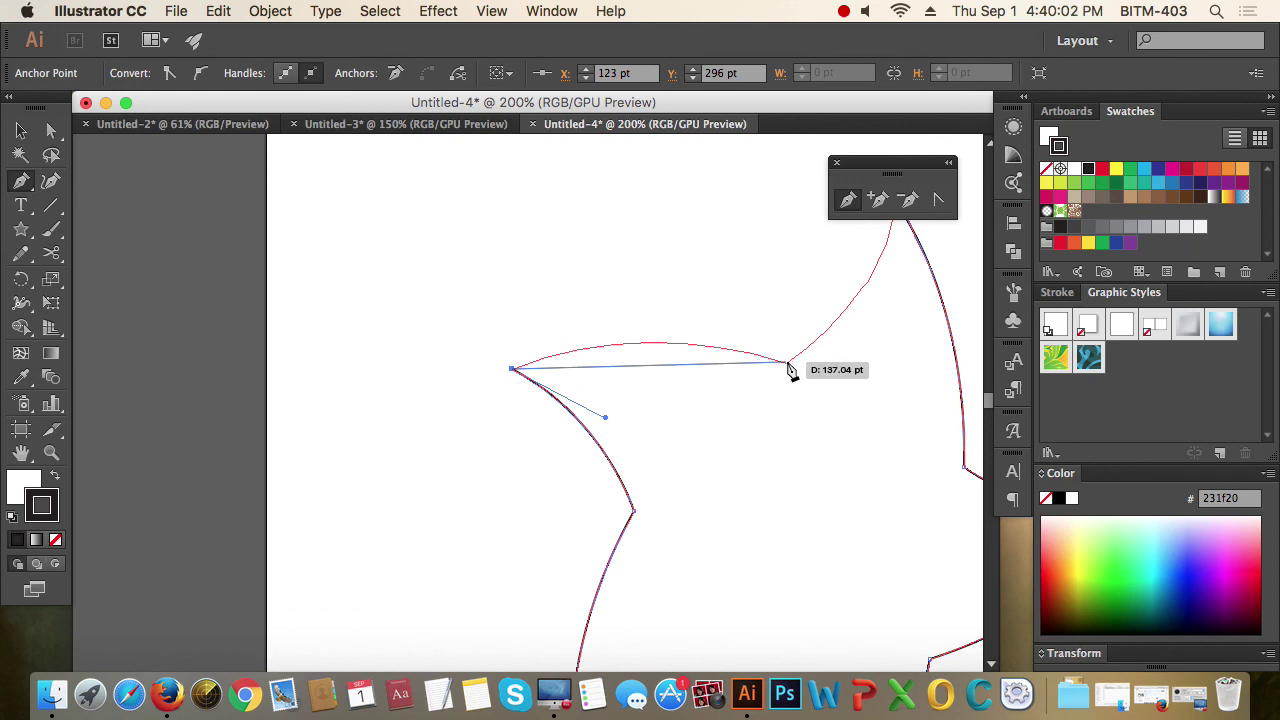
{"action": "left_click_drag", "start_coordinate": [788, 363], "coordinate": [942, 408]}
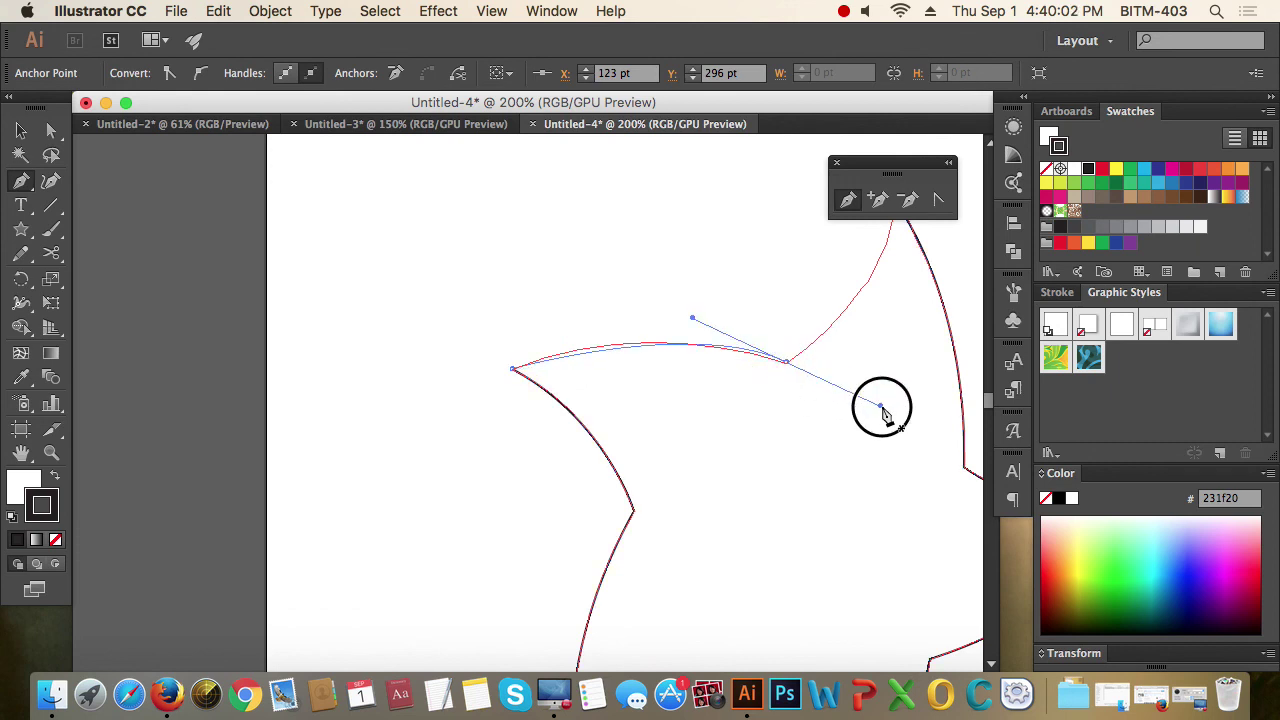
{"action": "left_click", "coordinate": [786, 362]}
{"action": "left_click_drag", "start_coordinate": [843, 391], "coordinate": [583, 483]}
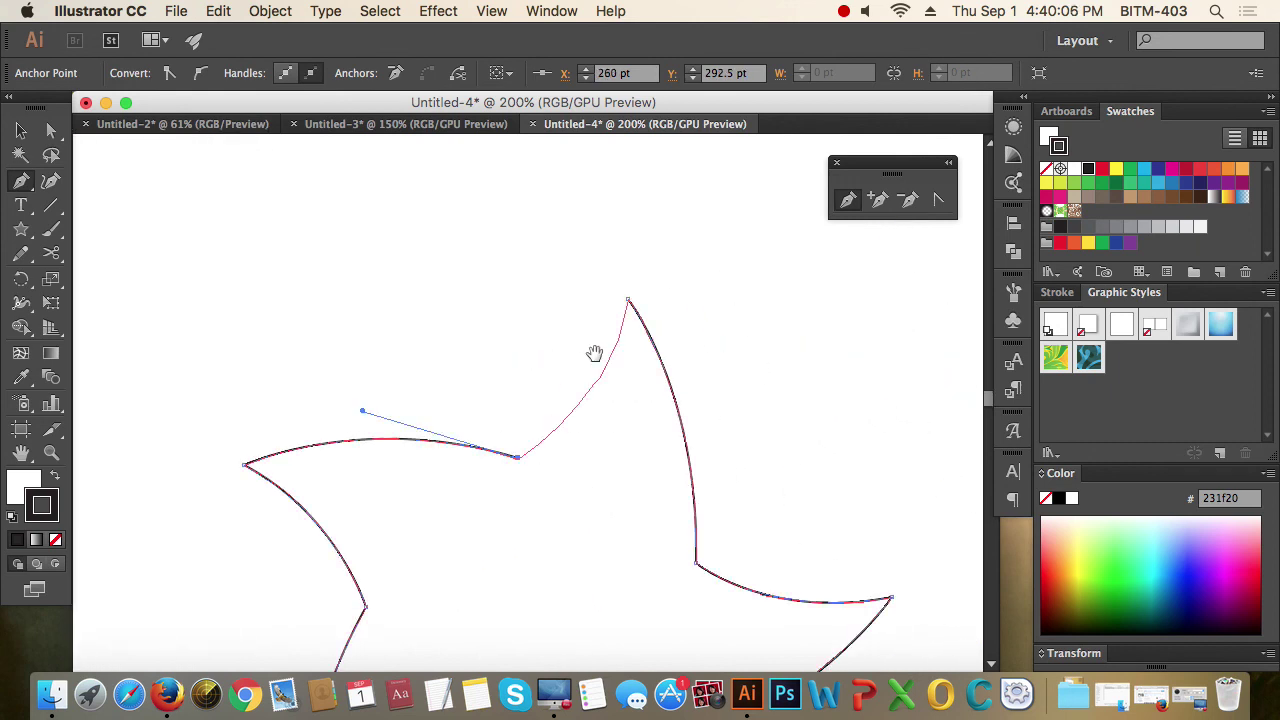
Draw a curve toward the top tip, then undo the misplaced stray segment
{"action": "left_click_drag", "start_coordinate": [594, 353], "coordinate": [642, 296]}
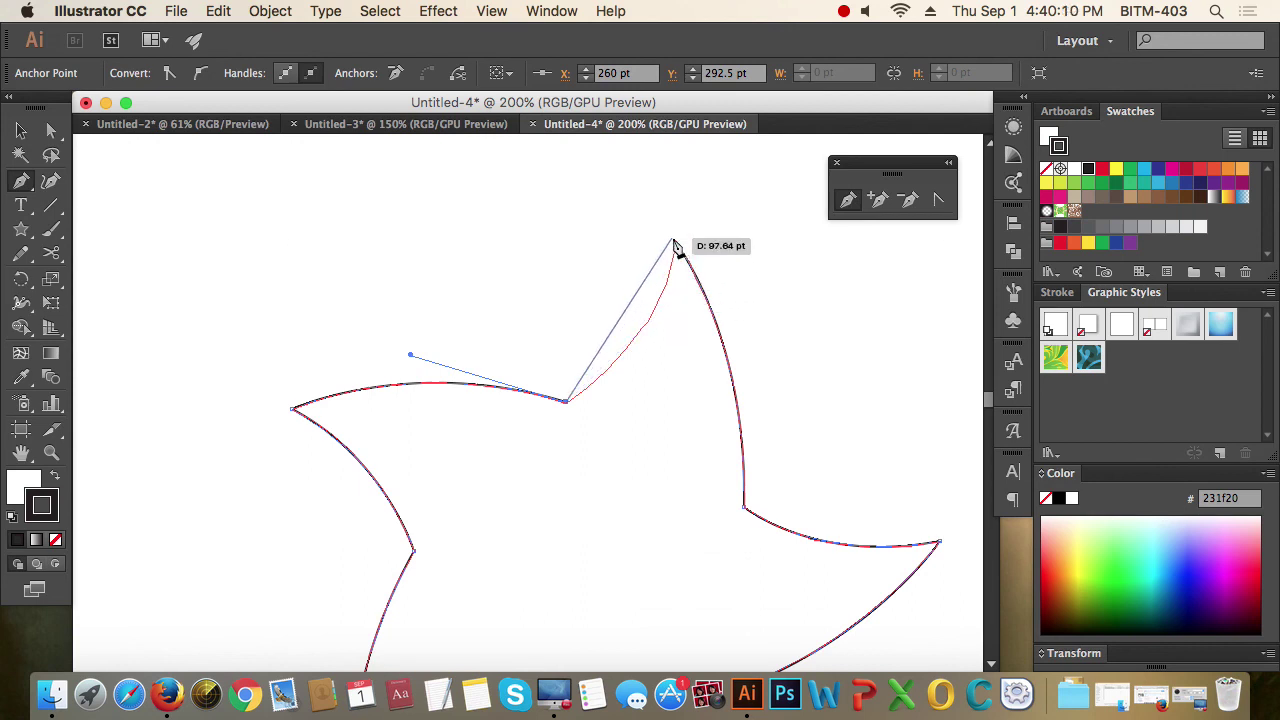
{"action": "mouse_move", "coordinate": [674, 245]}
{"action": "left_mouse_down"}
{"action": "mouse_move", "coordinate": [729, 223]}
{"action": "mouse_move", "coordinate": [616, 345]}
{"action": "mouse_move", "coordinate": [662, 210]}
{"action": "mouse_move", "coordinate": [603, 307]}
{"action": "left_mouse_up"}
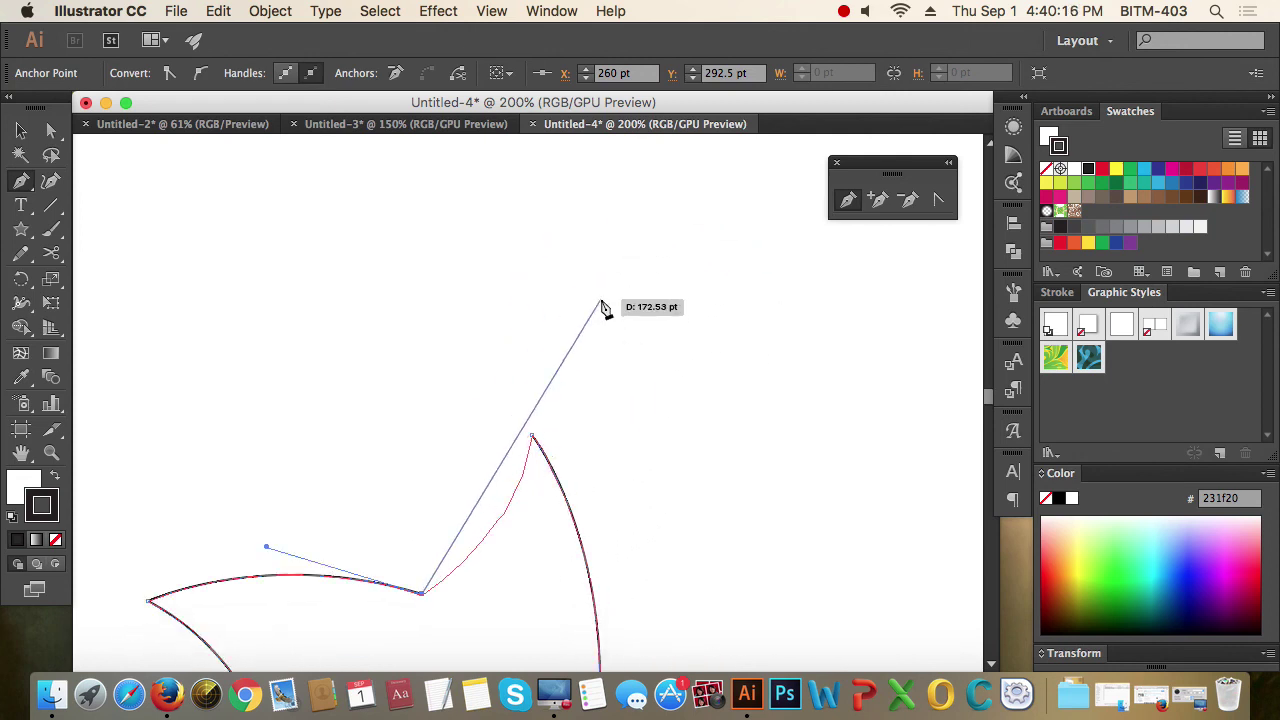
{"action": "mouse_move", "coordinate": [603, 307]}
{"action": "left_mouse_down"}
{"action": "mouse_move", "coordinate": [586, 329]}
{"action": "mouse_move", "coordinate": [633, 281]}
{"action": "mouse_move", "coordinate": [534, 334]}
{"action": "mouse_move", "coordinate": [694, 229]}
{"action": "mouse_move", "coordinate": [574, 357]}
{"action": "mouse_move", "coordinate": [613, 330]}
{"action": "mouse_move", "coordinate": [586, 371]}
{"action": "left_mouse_up"}
{"action": "left_click", "coordinate": [578, 380]}
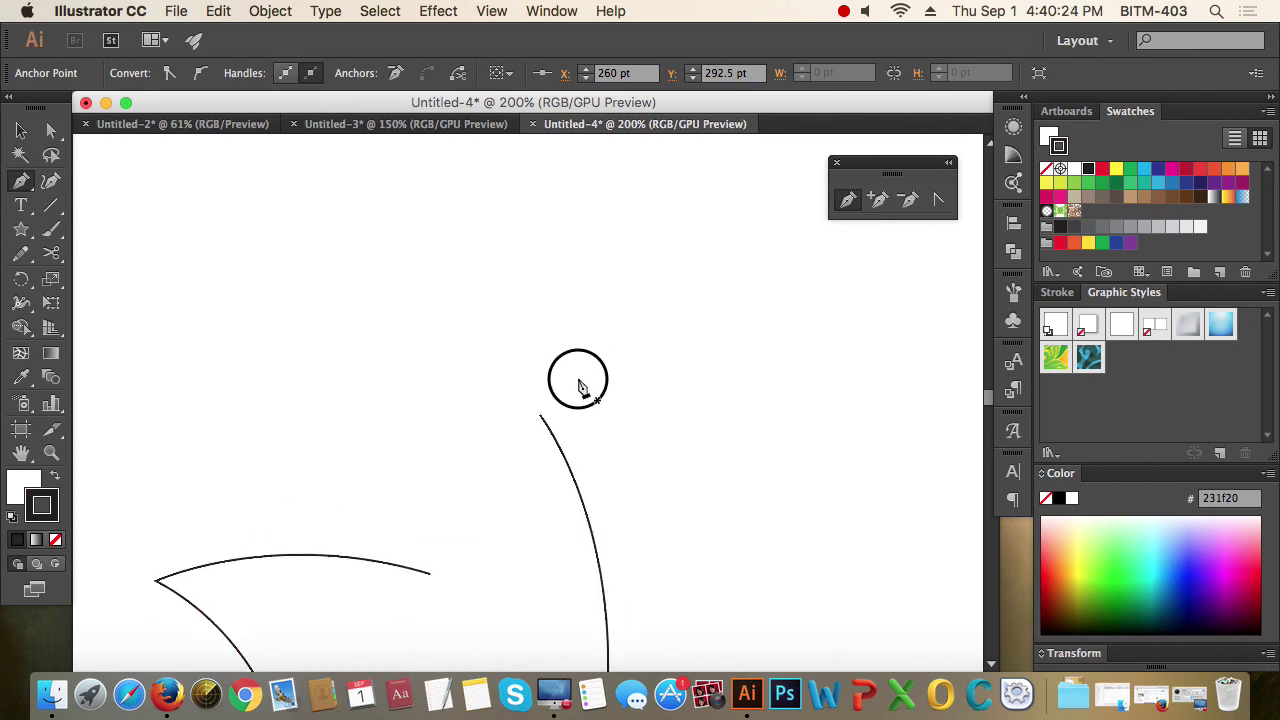
{"action": "key", "text": "super+z"}
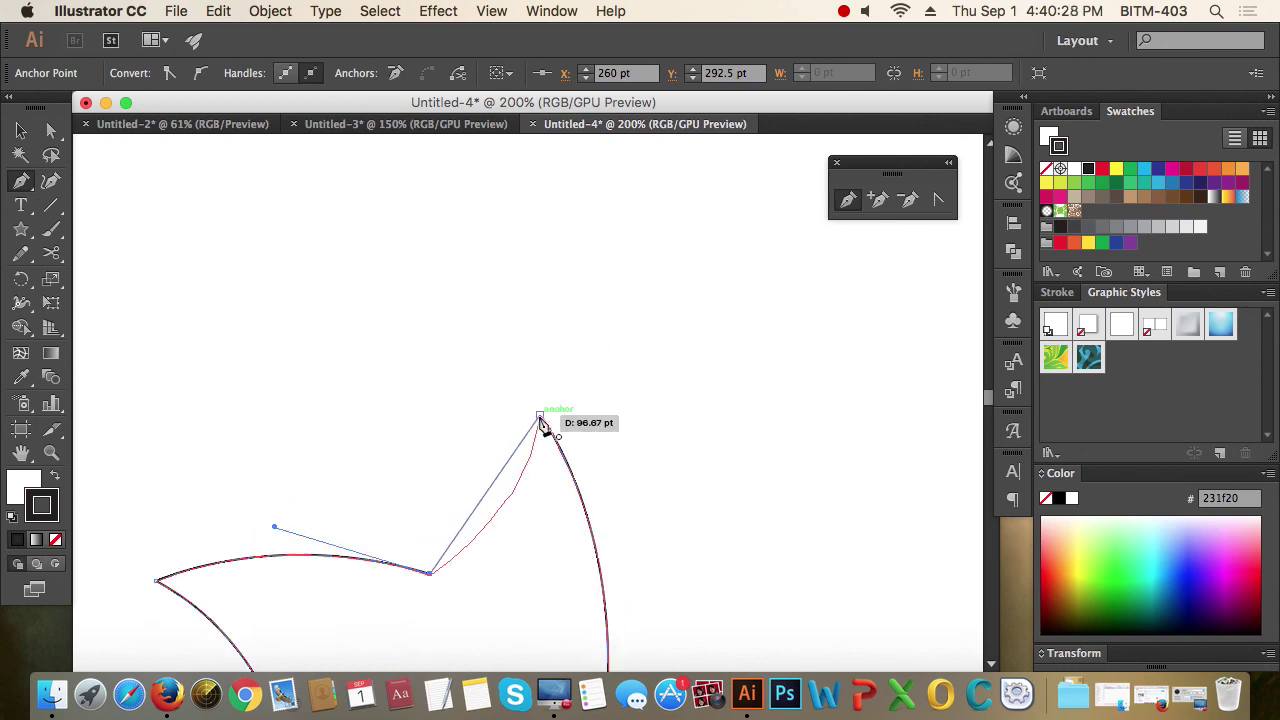
Join the path onto the top tip anchor and fine-tune its handle to follow the upper arm
{"action": "left_click_drag", "start_coordinate": [540, 415], "coordinate": [558, 327]}
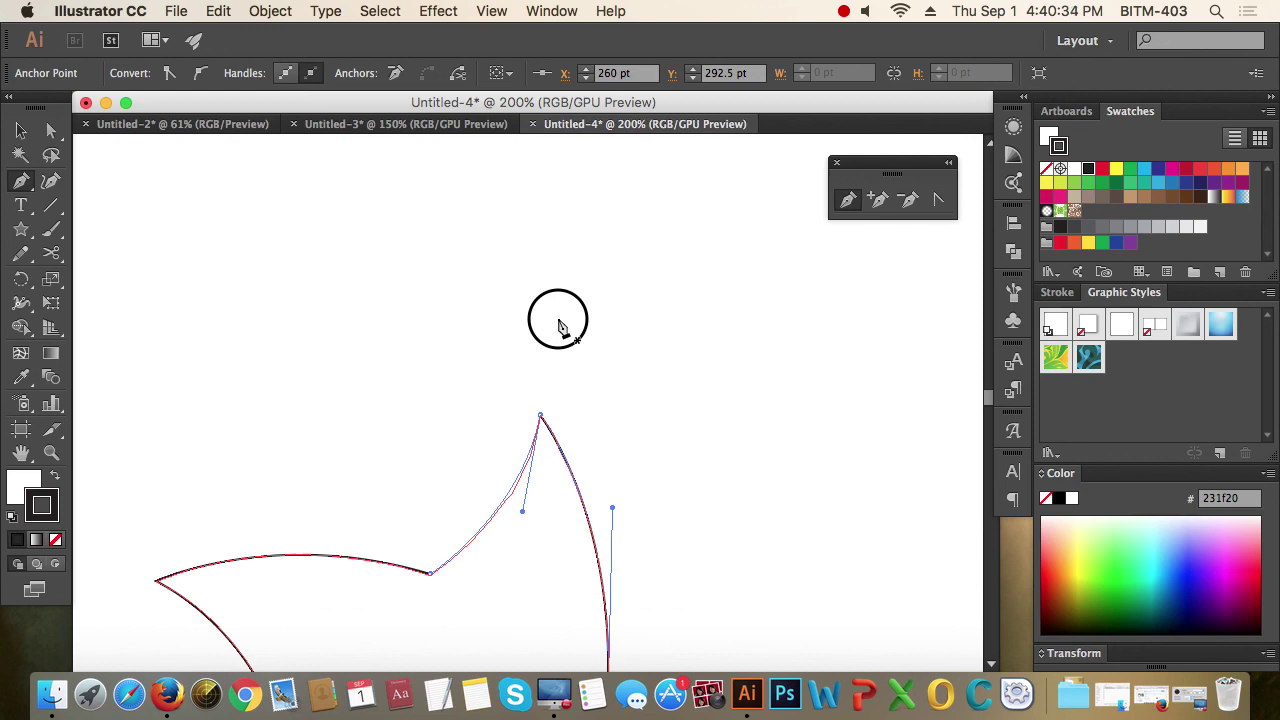
{"action": "left_click_drag", "start_coordinate": [558, 327], "coordinate": [566, 310]}
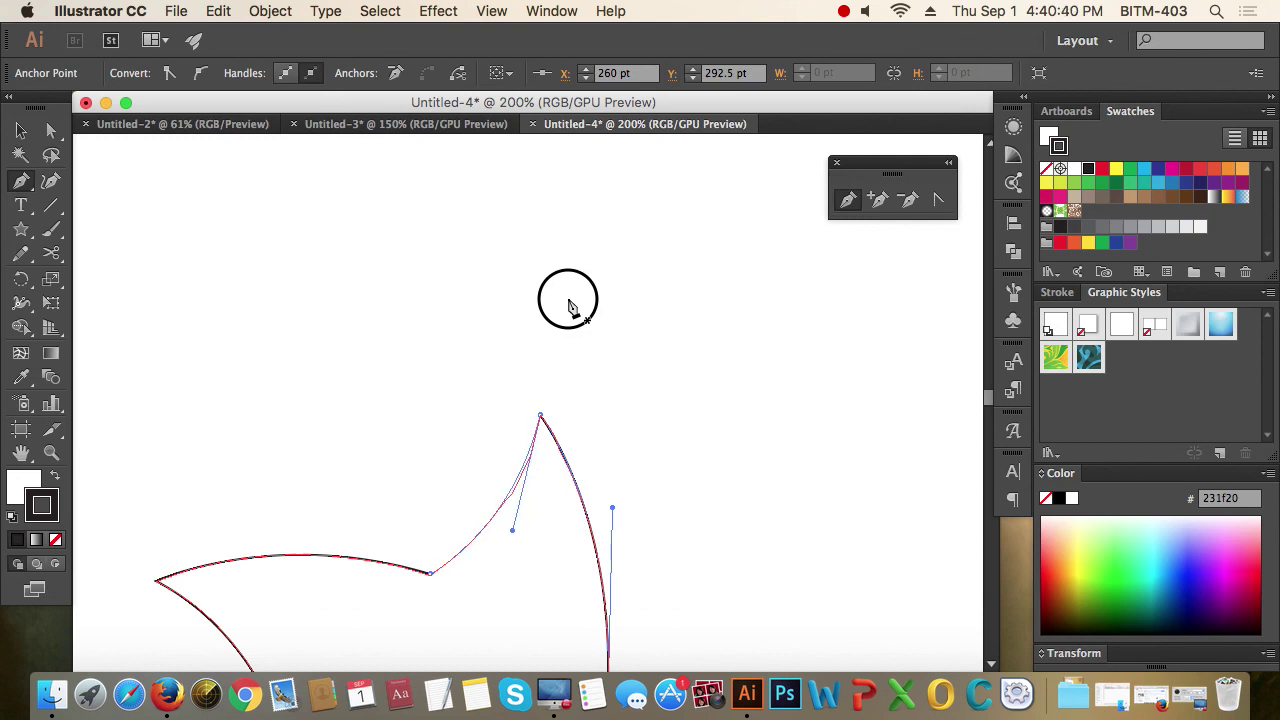
{"action": "left_click_drag", "start_coordinate": [566, 310], "coordinate": [563, 314]}
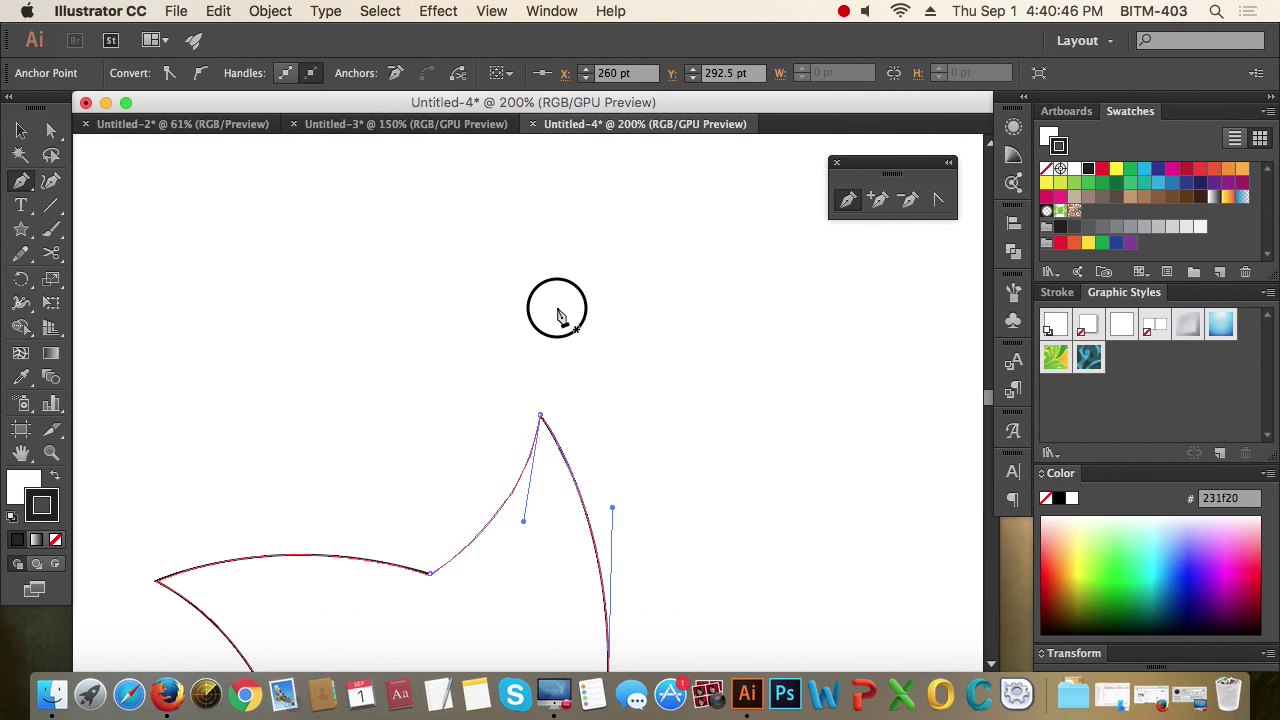
{"action": "mouse_move", "coordinate": [558, 312]}
{"action": "left_mouse_down"}
{"action": "mouse_move", "coordinate": [568, 290]}
{"action": "mouse_move", "coordinate": [553, 316]}
{"action": "left_mouse_up"}
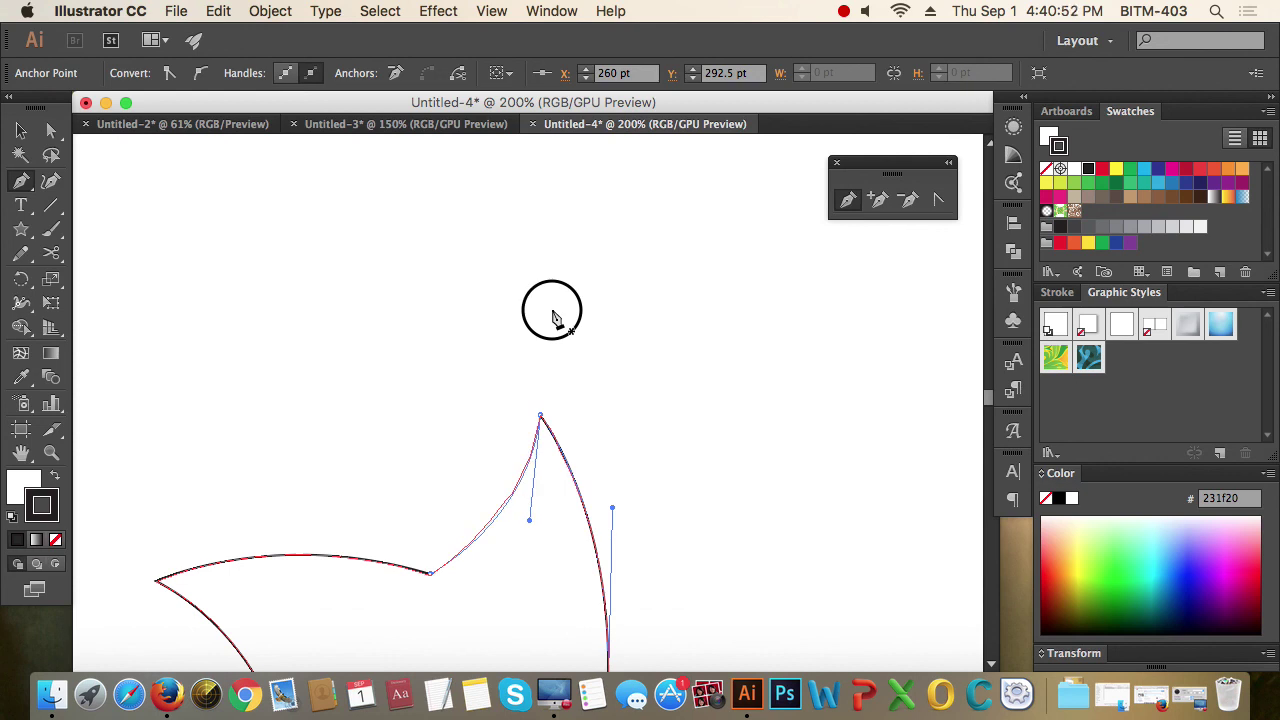
{"action": "mouse_move", "coordinate": [553, 313]}
{"action": "left_mouse_down"}
{"action": "mouse_move", "coordinate": [569, 295]}
{"action": "mouse_move", "coordinate": [560, 313]}
{"action": "left_mouse_up"}
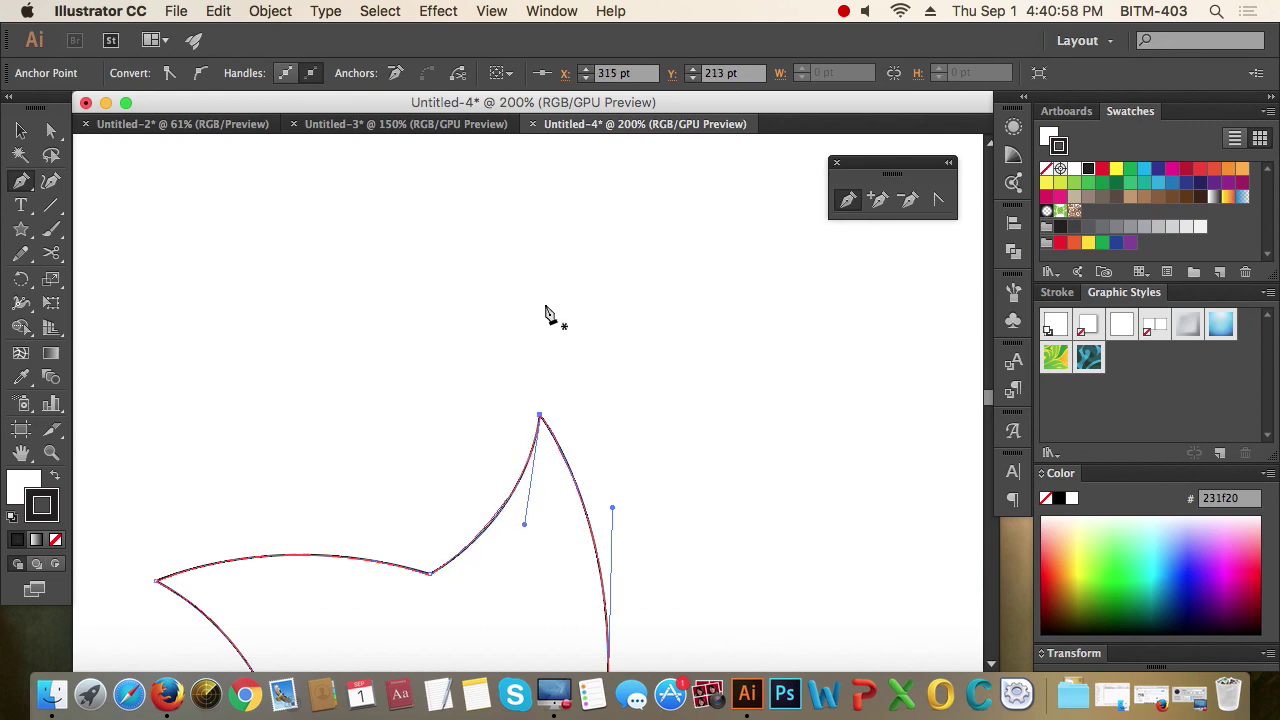
With the Selection tool, drag the finished star up and right off the red template, zooming out
{"action": "left_click", "coordinate": [20, 132]}
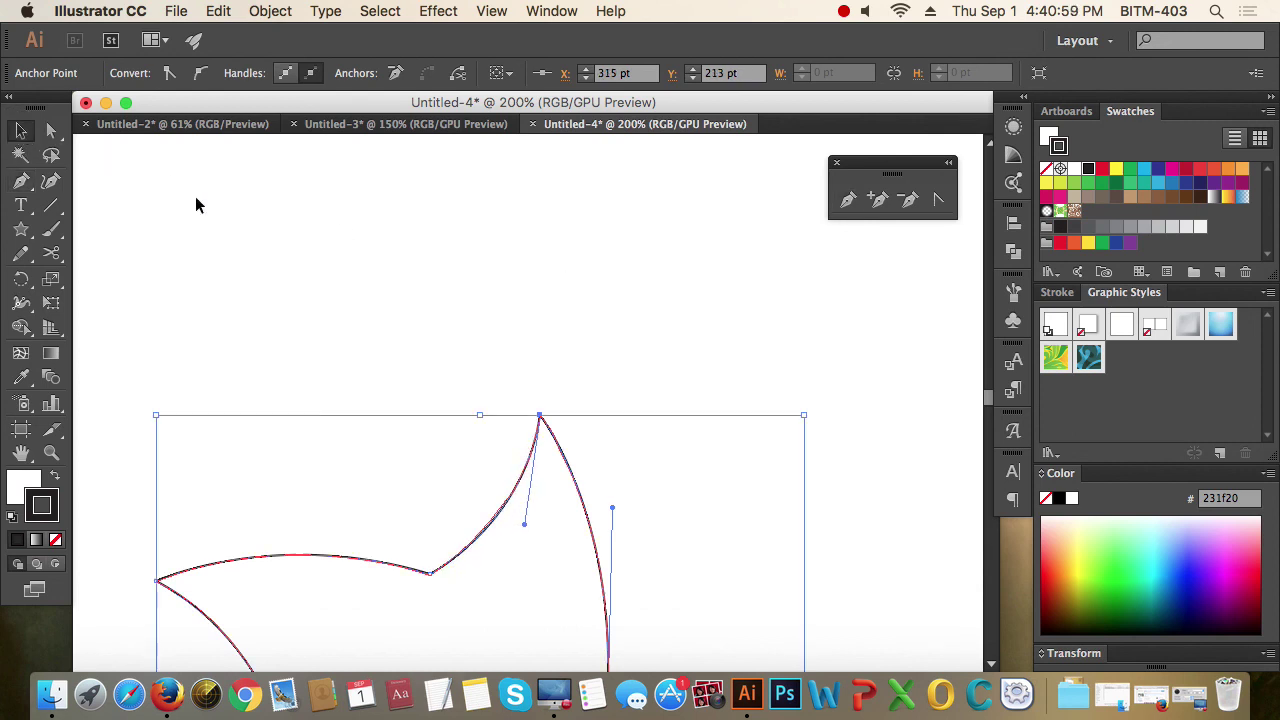
{"action": "left_click", "coordinate": [622, 339]}
{"action": "scroll", "coordinate": [599, 398], "scroll_direction": "down", "scroll_amount": 5}
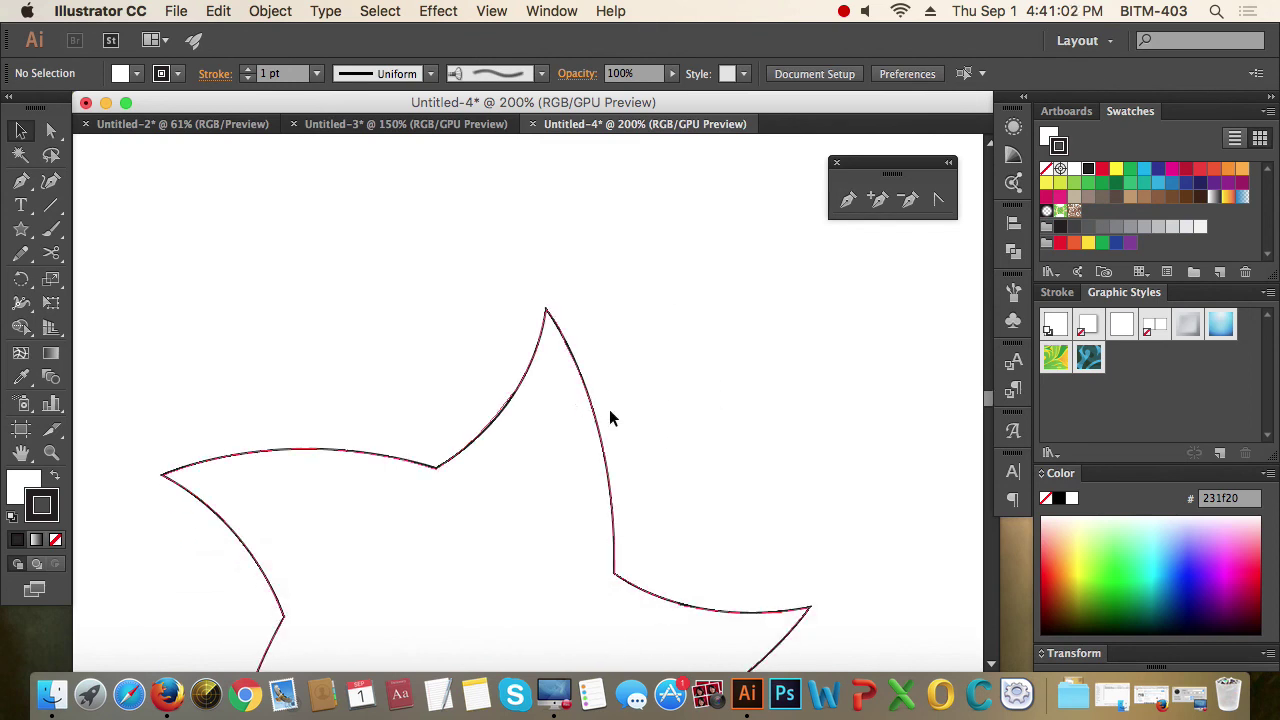
{"action": "left_click_drag", "start_coordinate": [600, 416], "coordinate": [637, 383]}
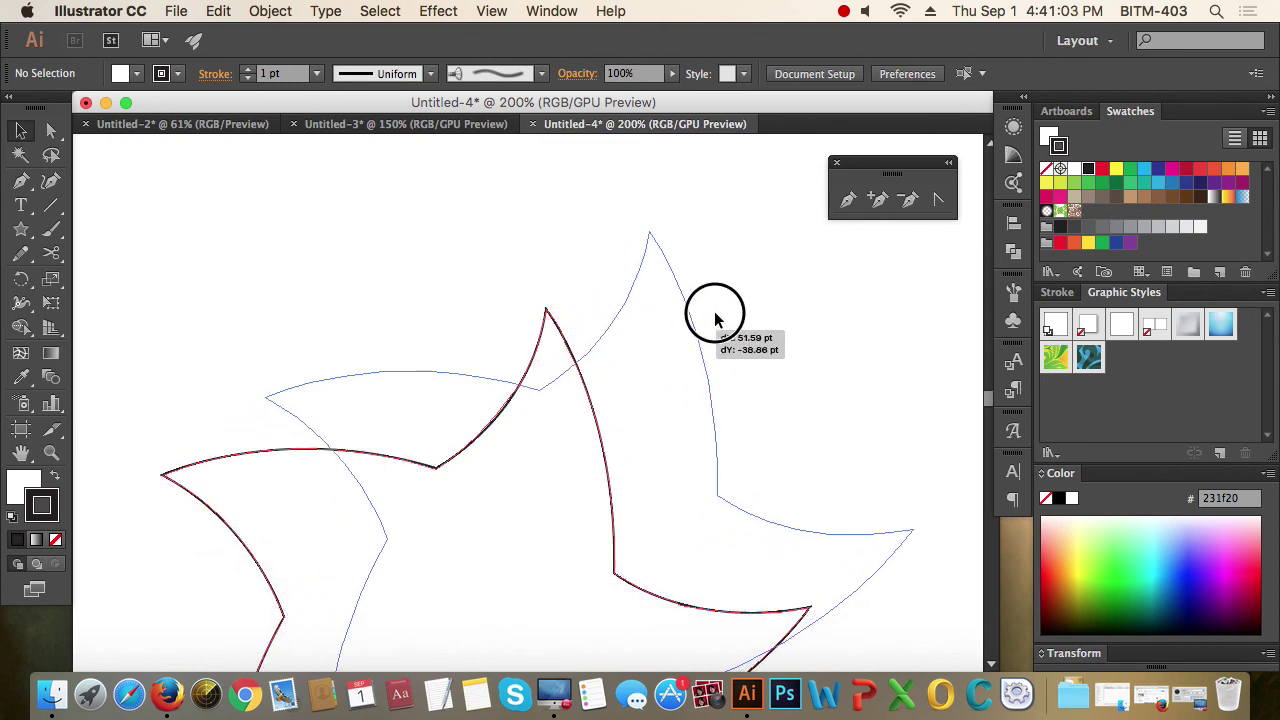
{"action": "left_click", "coordinate": [637, 383], "text": "alt"}
{"action": "left_click_drag", "start_coordinate": [606, 434], "coordinate": [725, 355]}
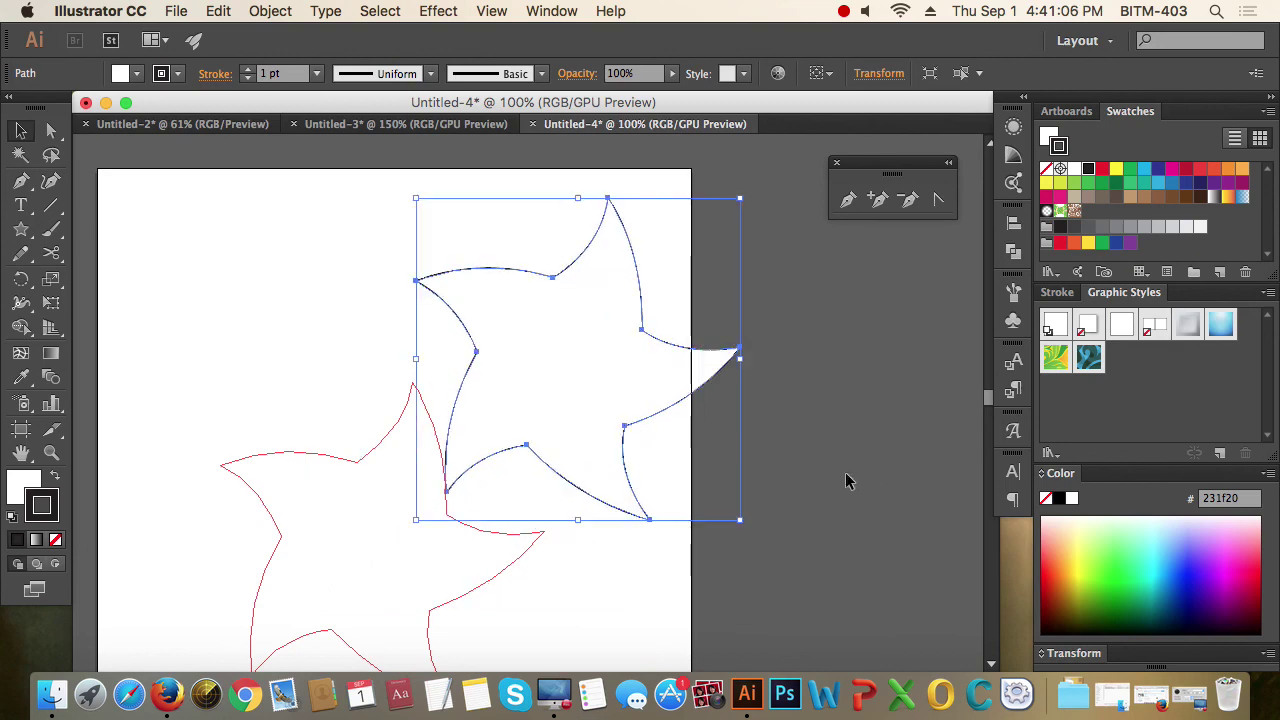